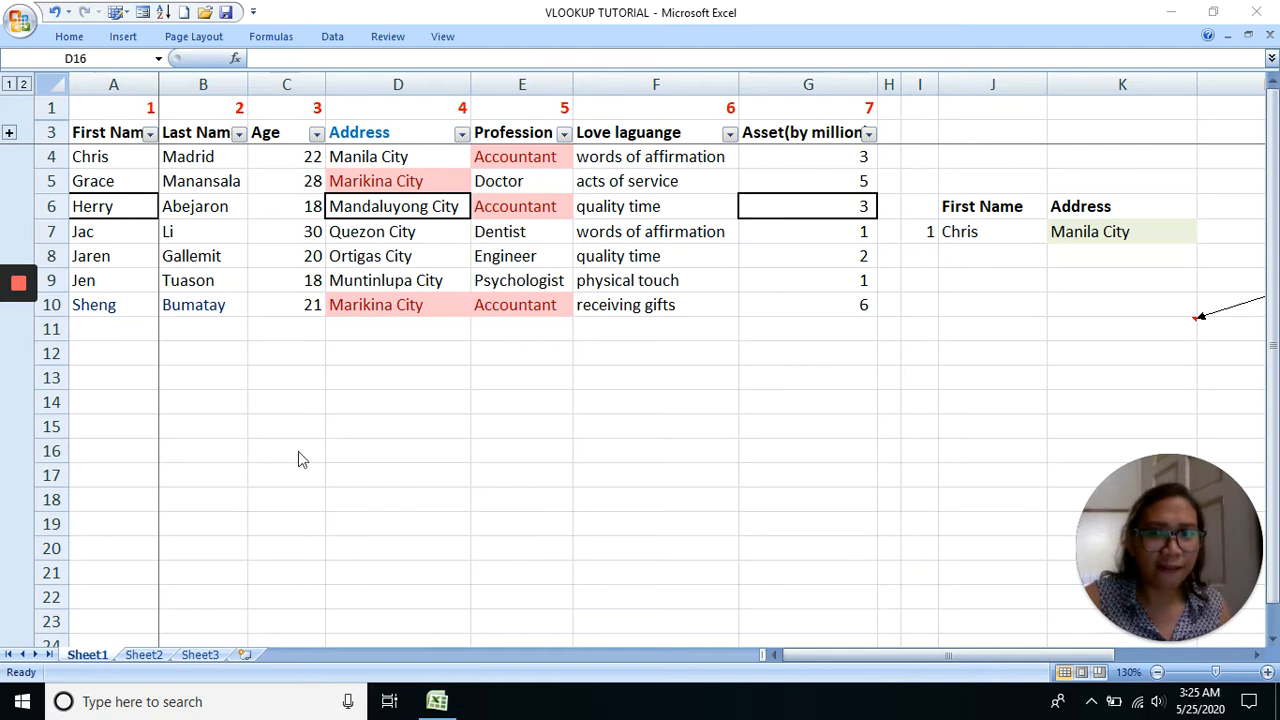
Open the Insert Function dialog for cell G13, look over the recently used functions, and list the functions of all categories
left_click(18, 328)
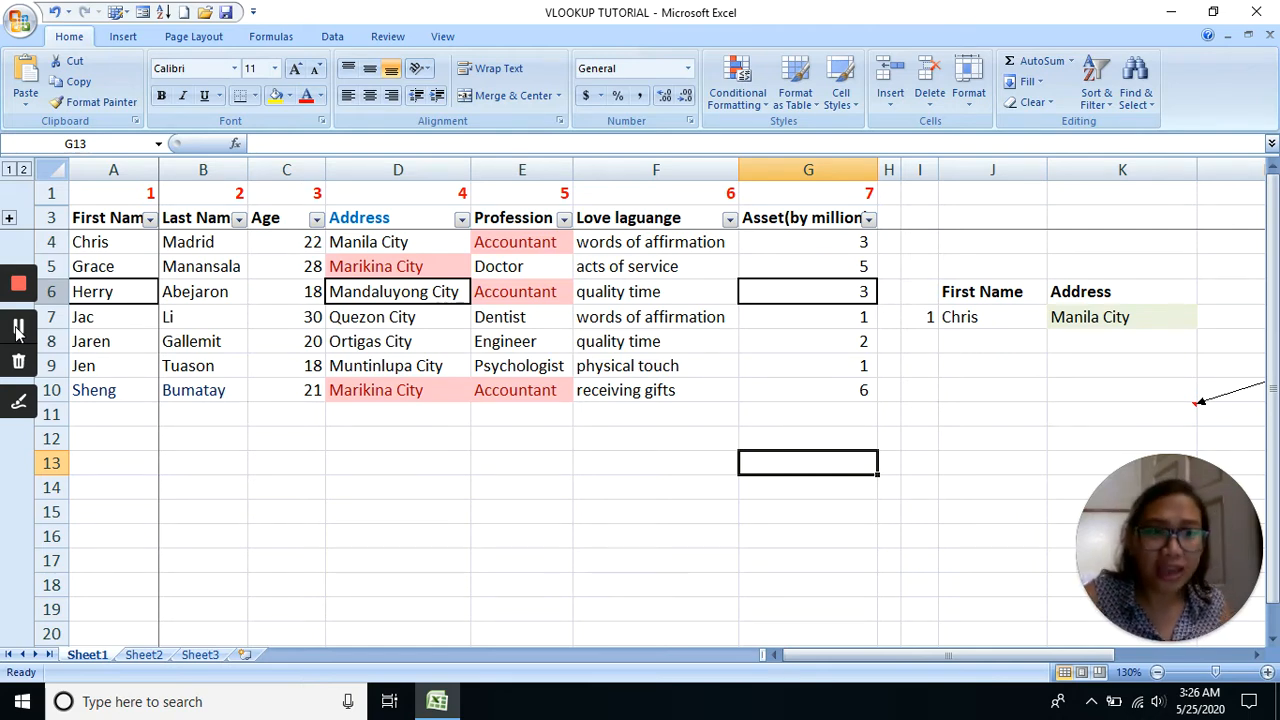
left_click(237, 145)
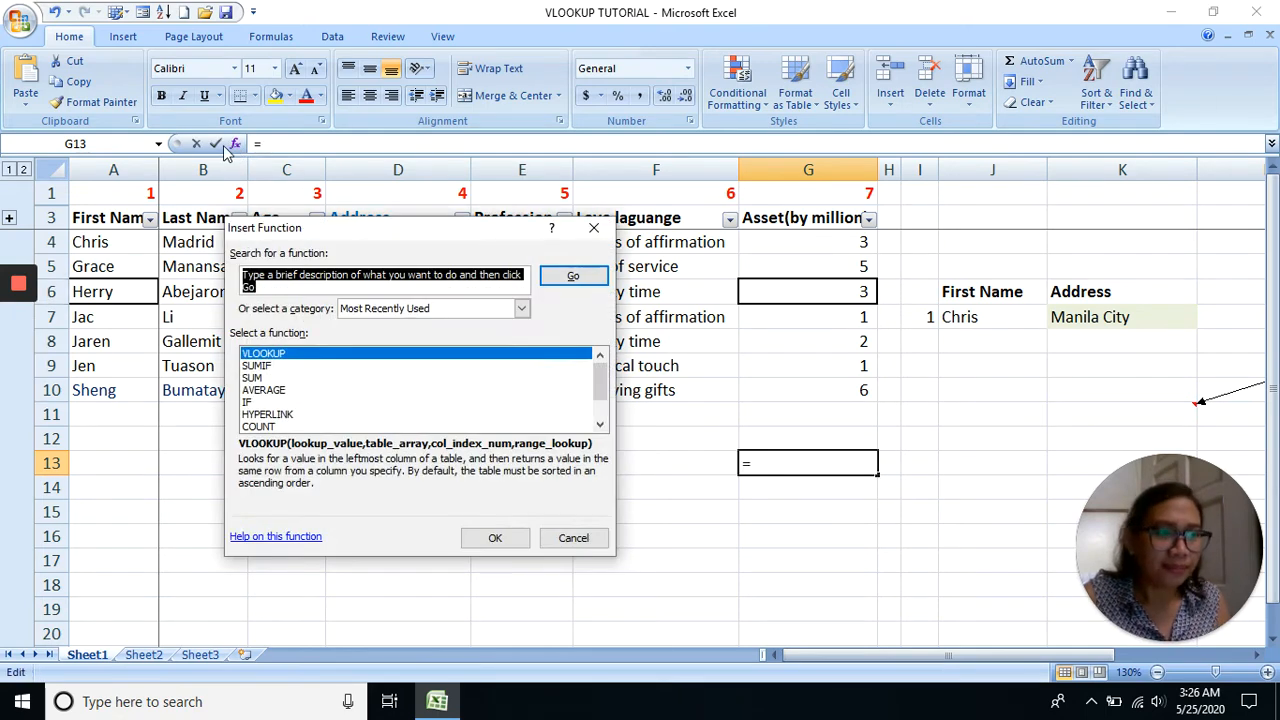
mouse_move(15, 326)
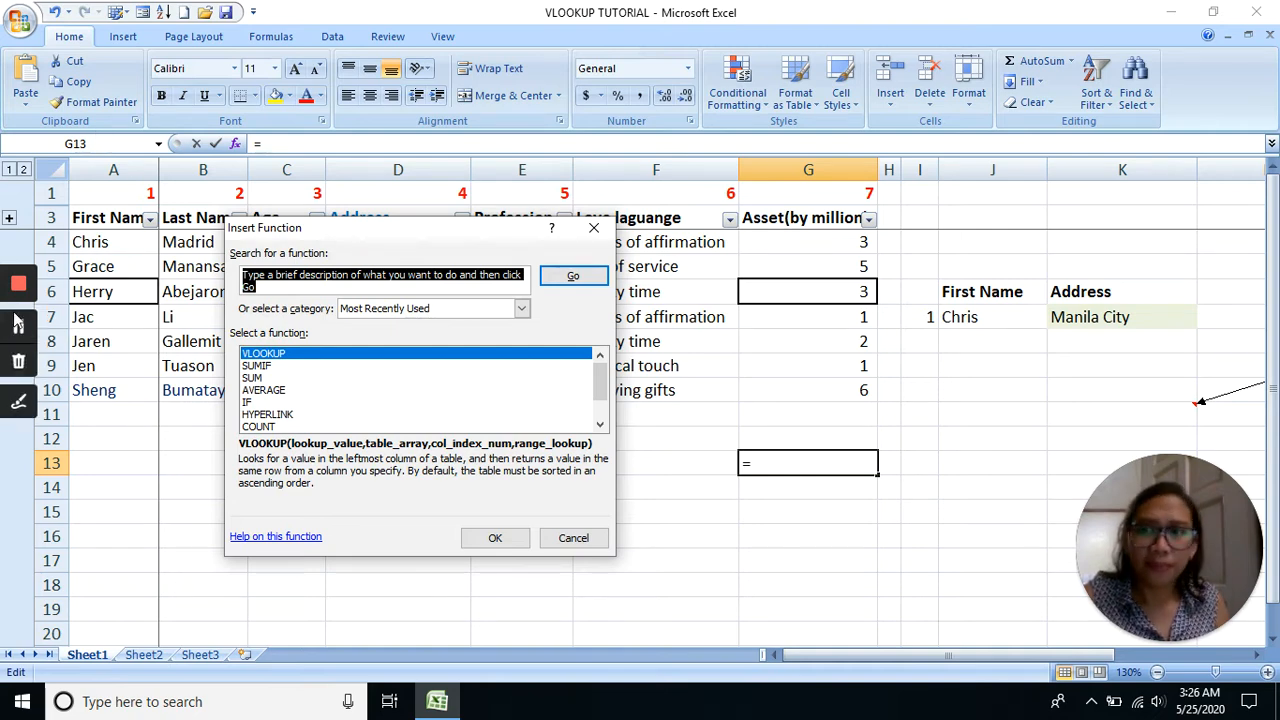
left_click_drag(338, 228, 660, 212)
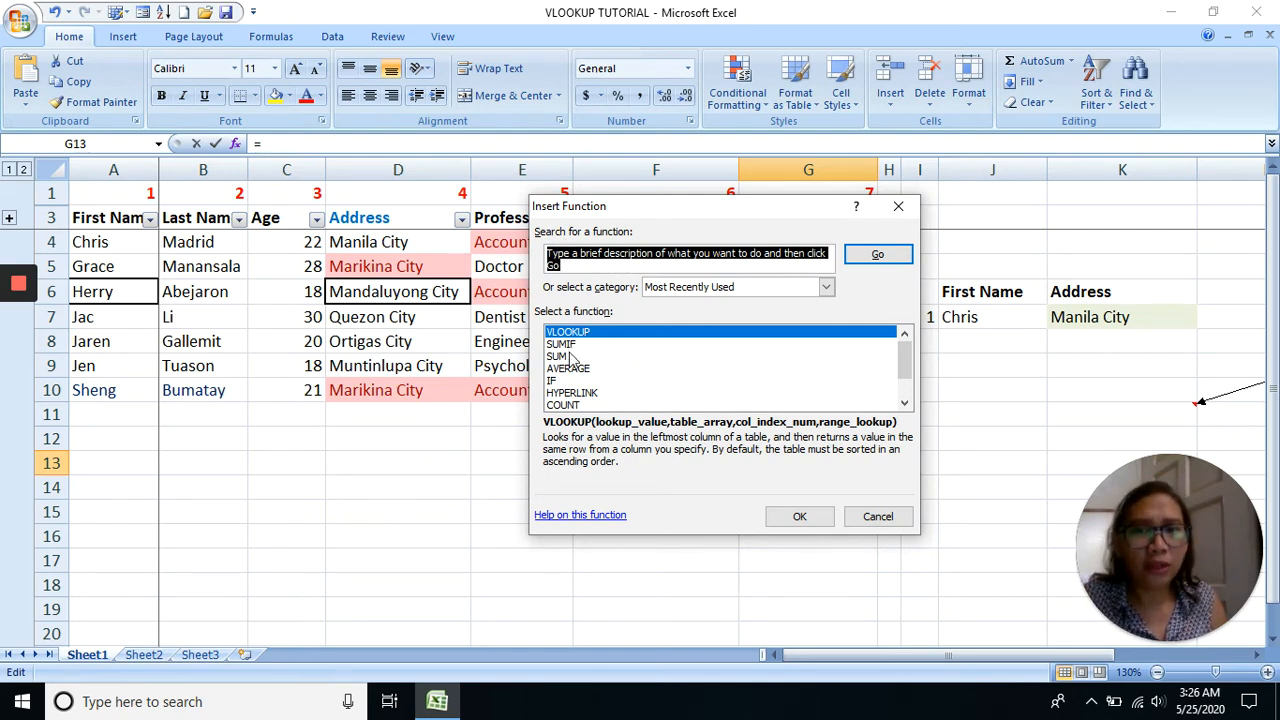
left_click(572, 344)
left_click(576, 357)
left_click(587, 336)
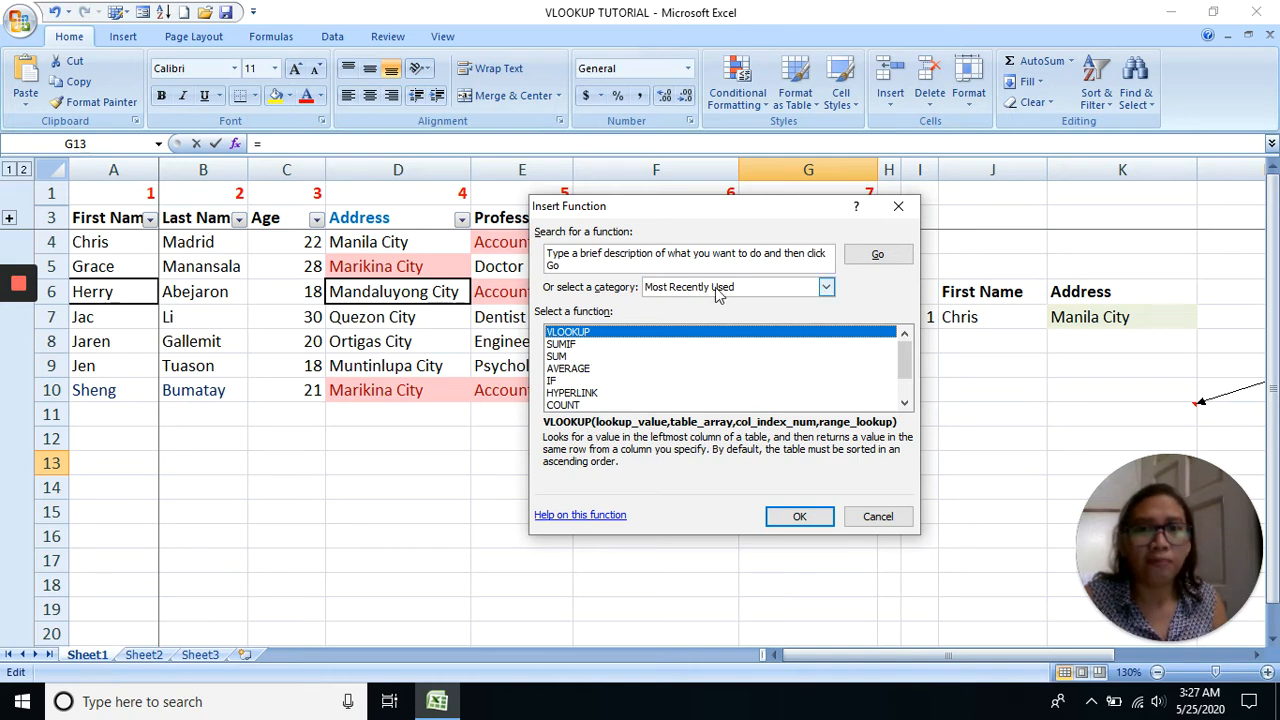
left_click(826, 287)
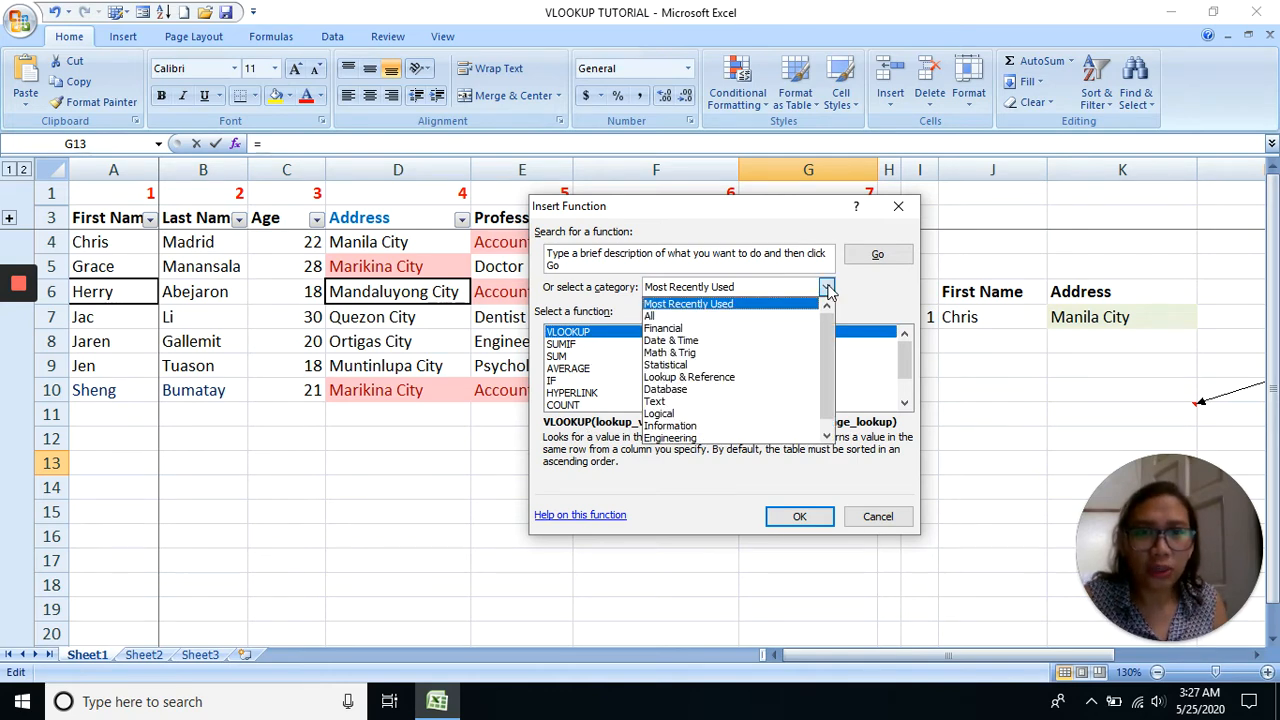
left_click(788, 318)
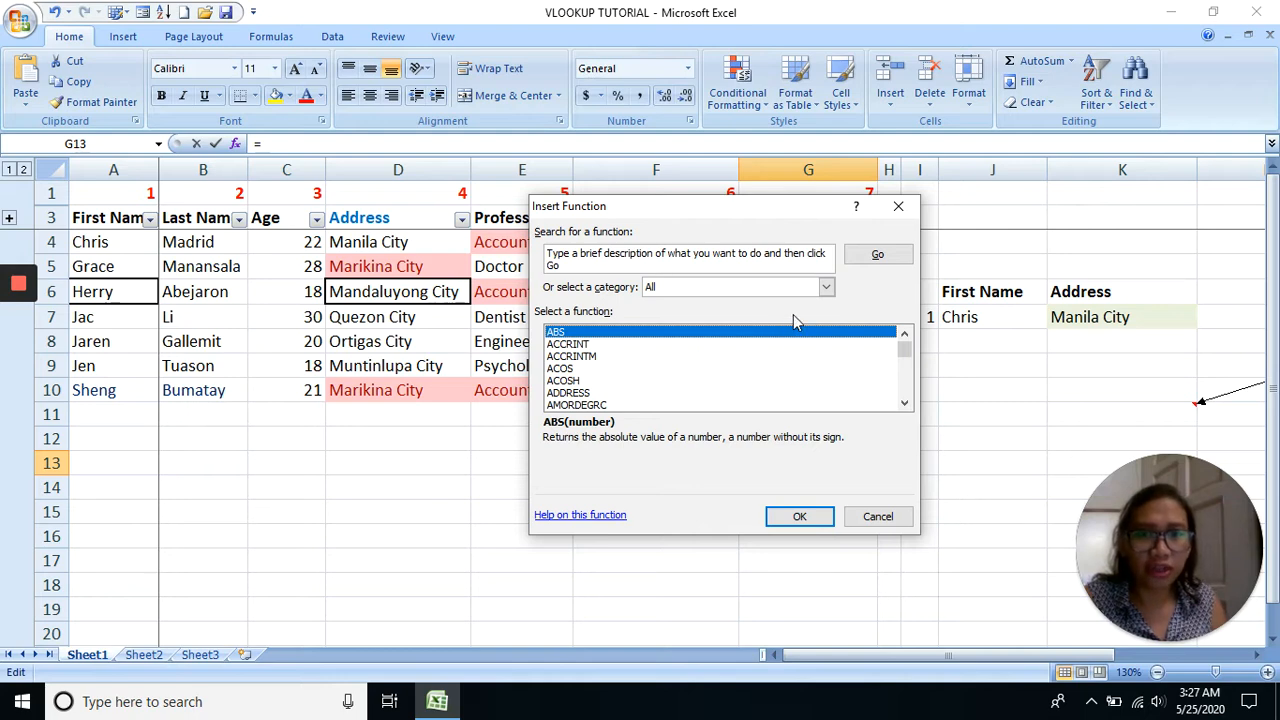
Search the function library for vlookup, open the VLOOKUP arguments for cell G13, and dismiss them without filling anything in
left_click(746, 266)
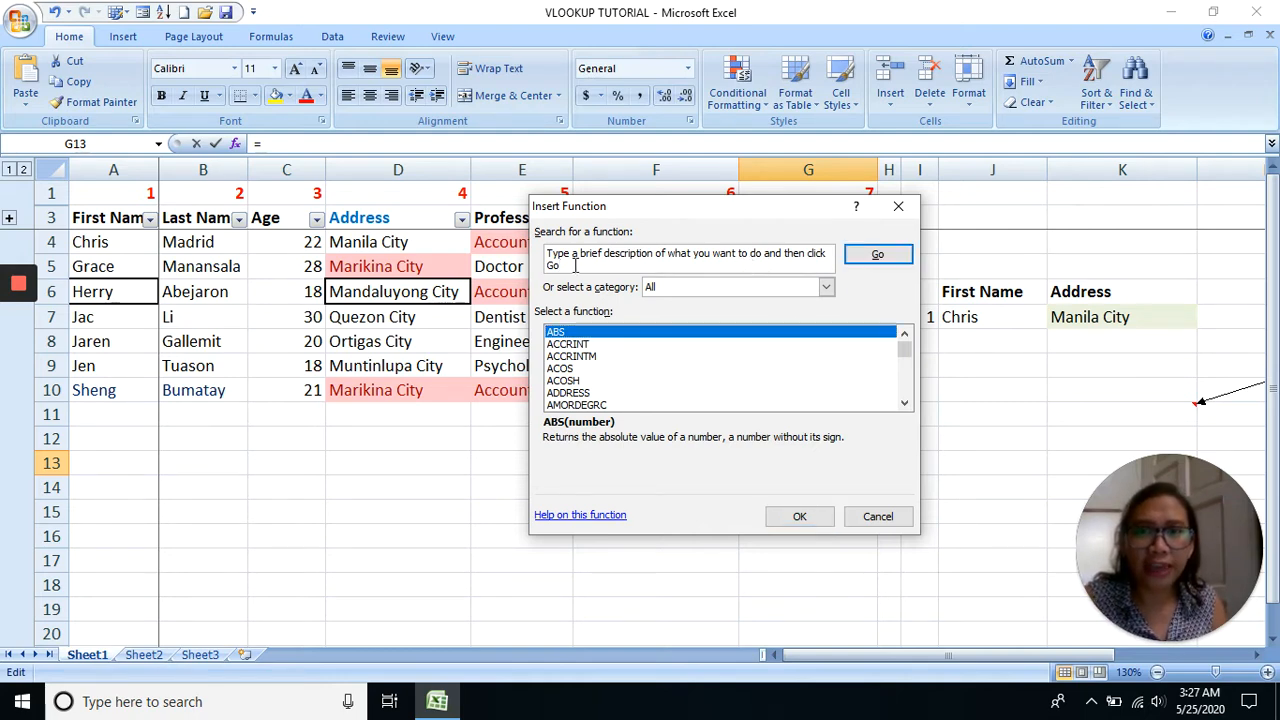
left_click_drag(577, 266, 543, 254)
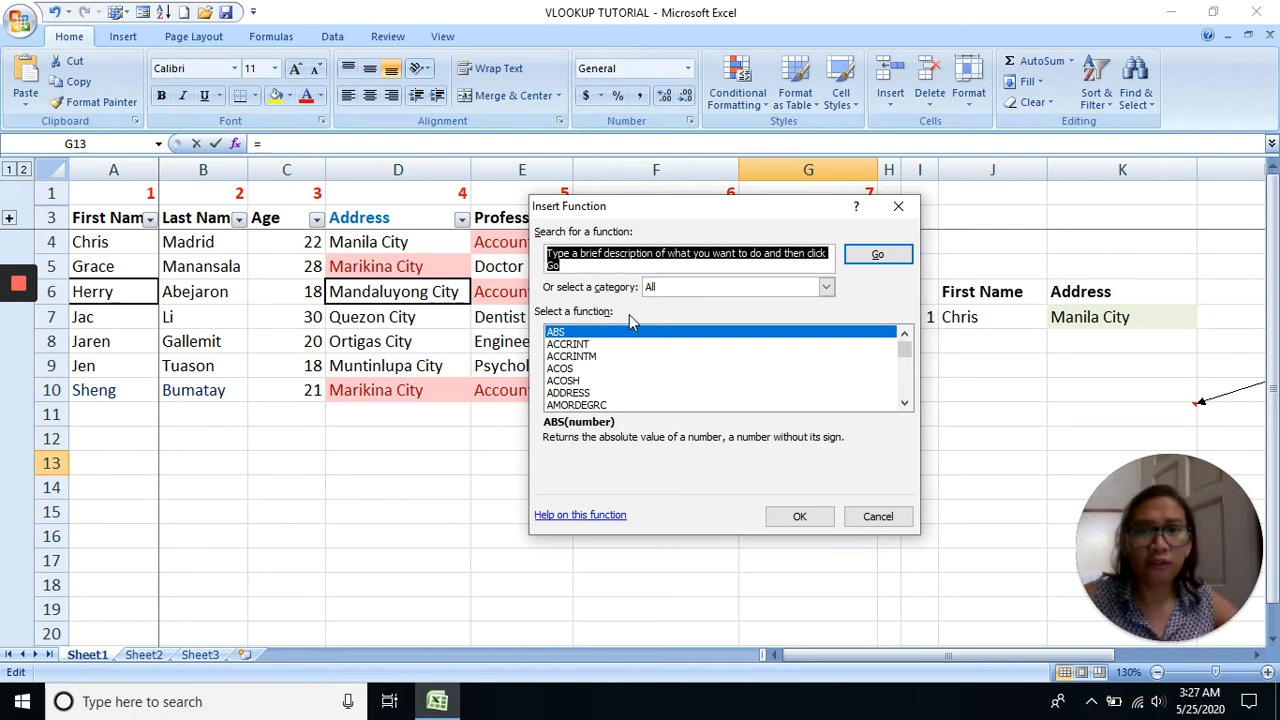
type("v")
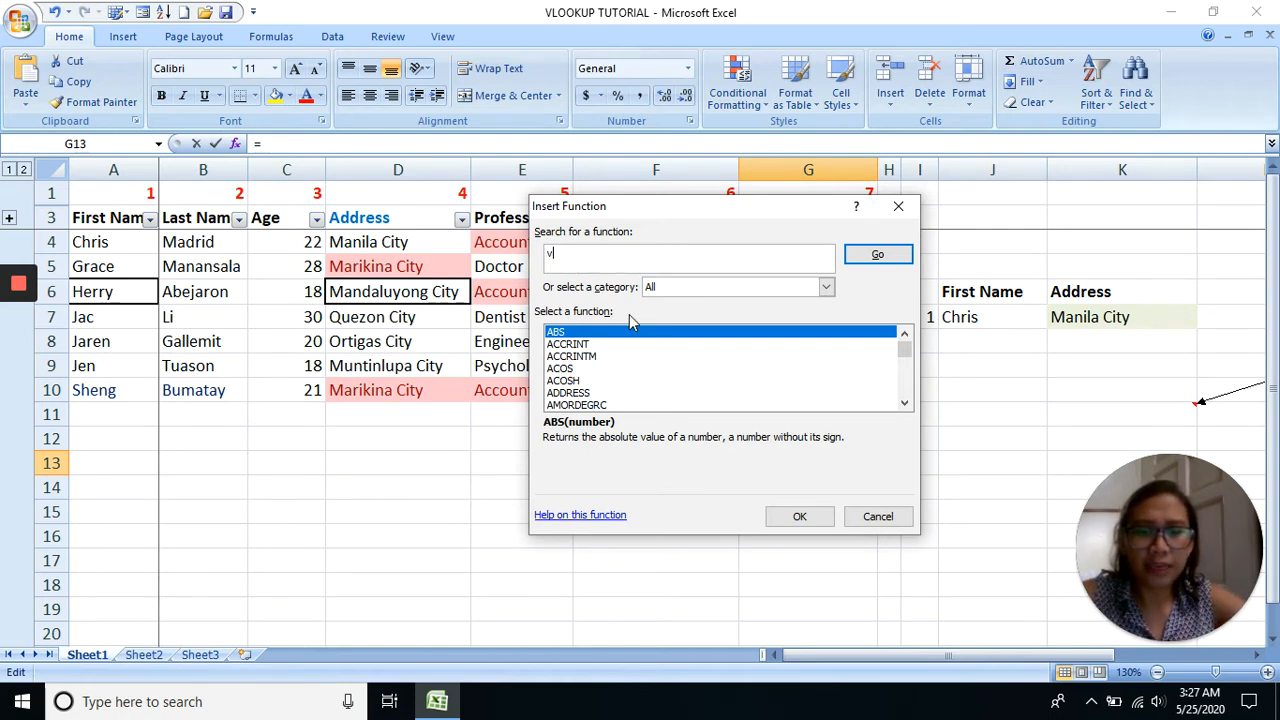
type("lookup")
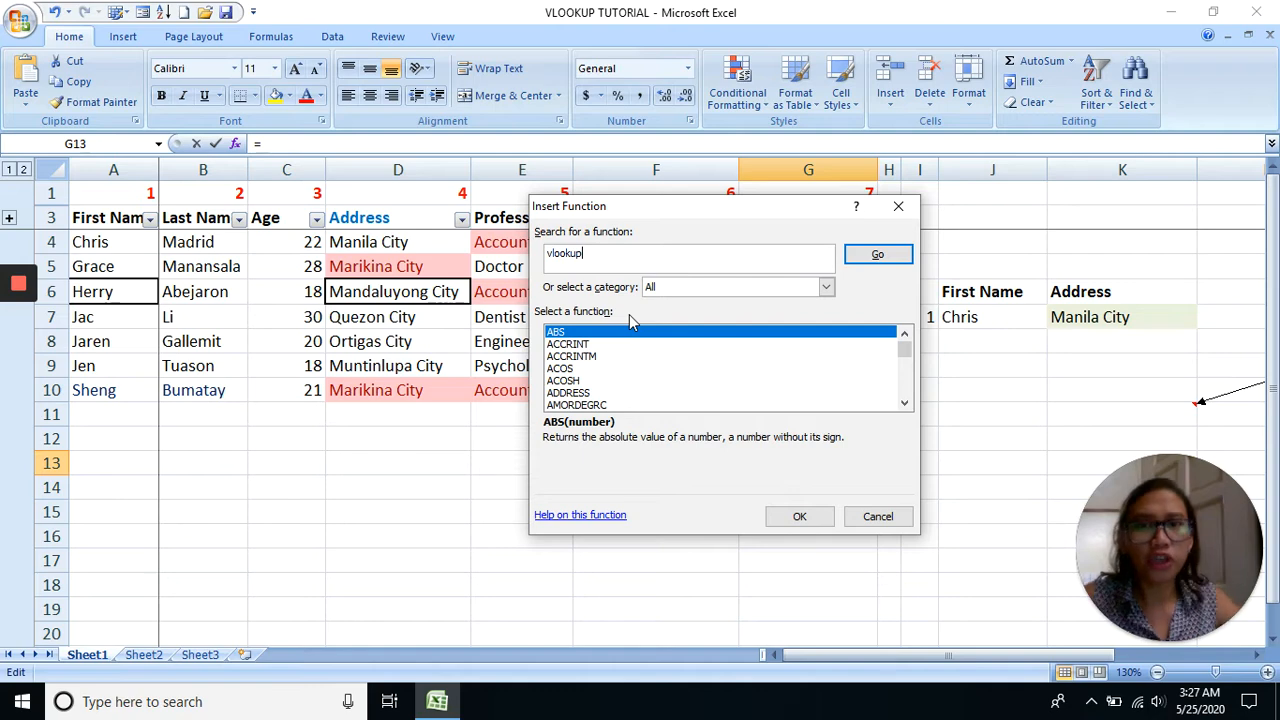
left_click(899, 257)
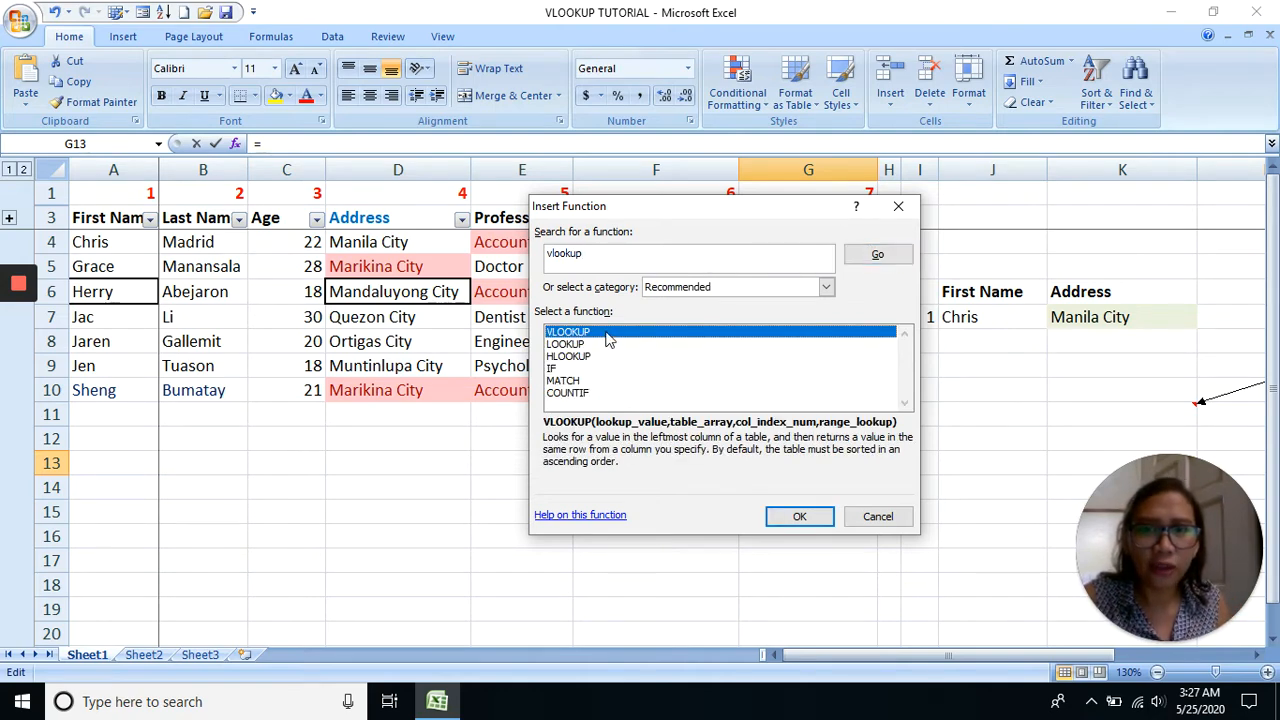
double_click(608, 340)
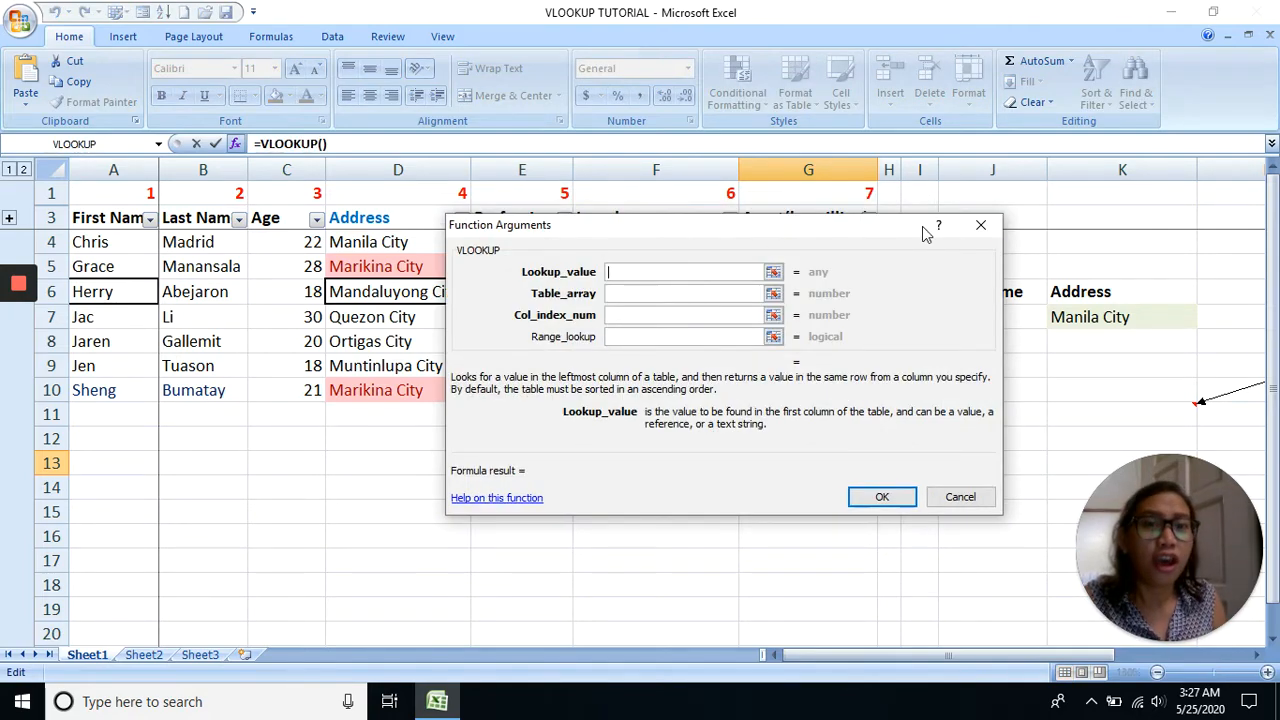
left_click(980, 229)
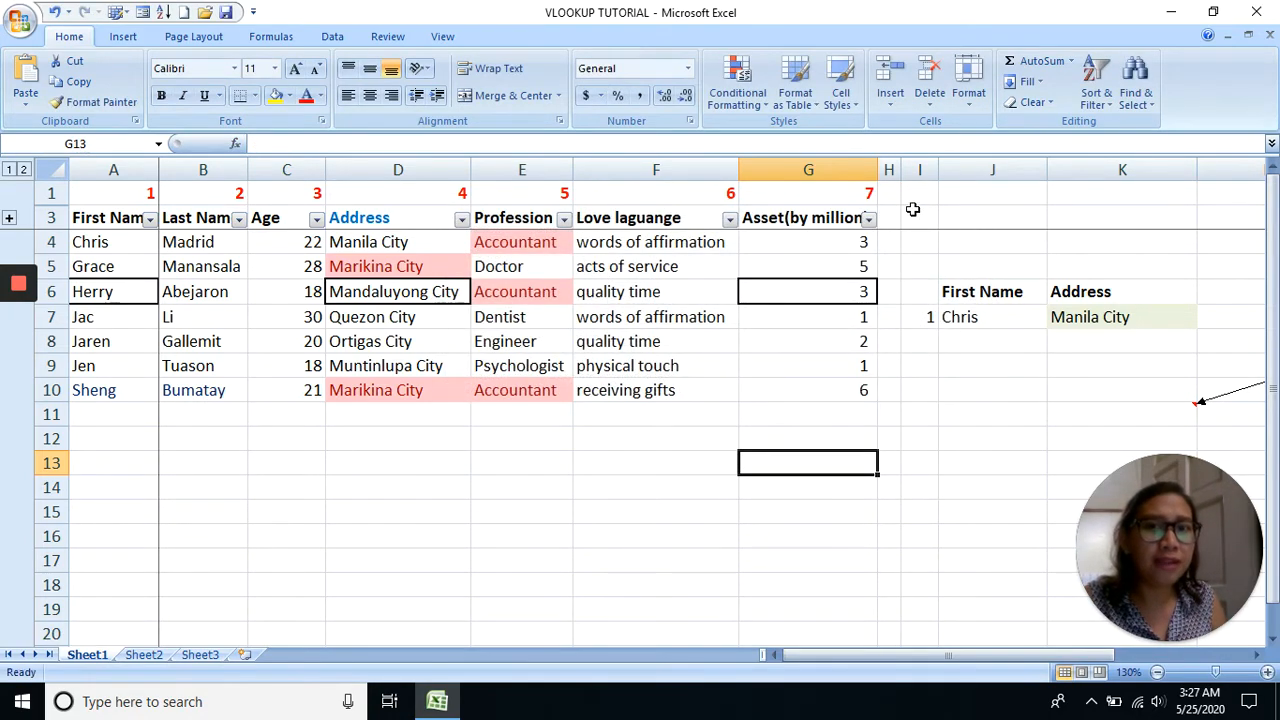
Open Insert Function for cell G13 from the function library commands and dismiss it without choosing a function
left_click(274, 37)
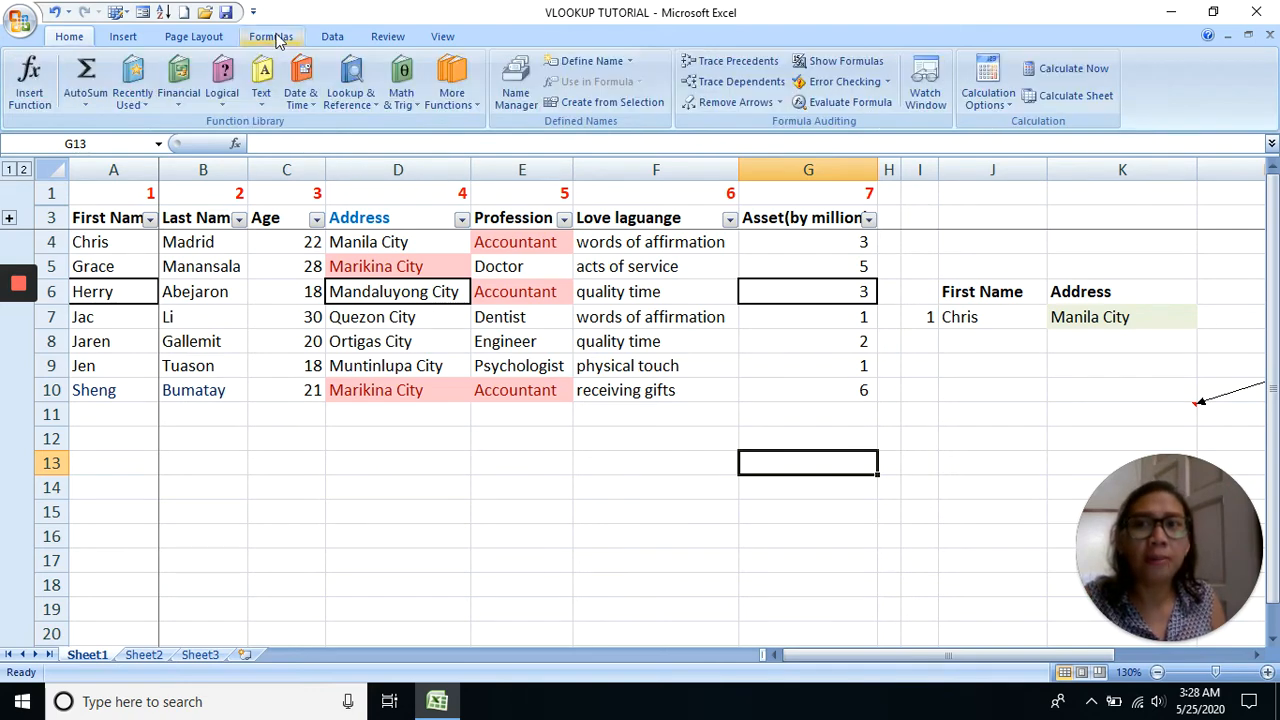
mouse_move(17, 327)
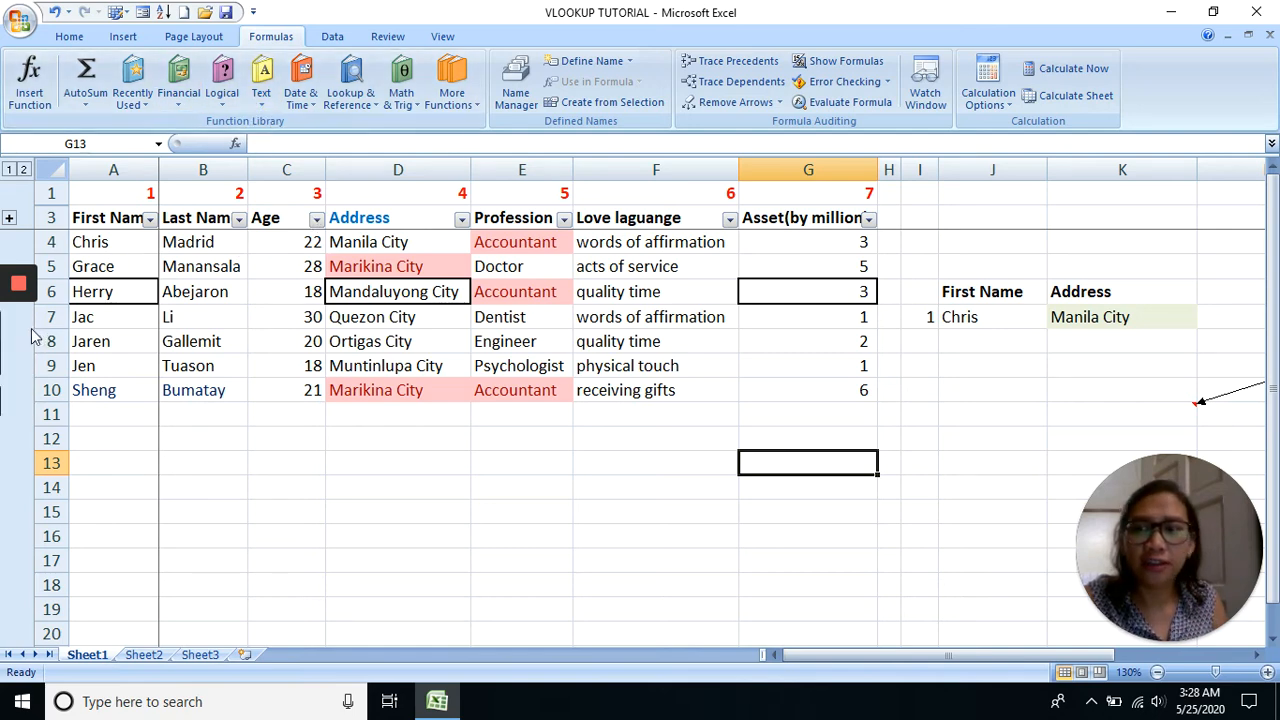
left_click(40, 90)
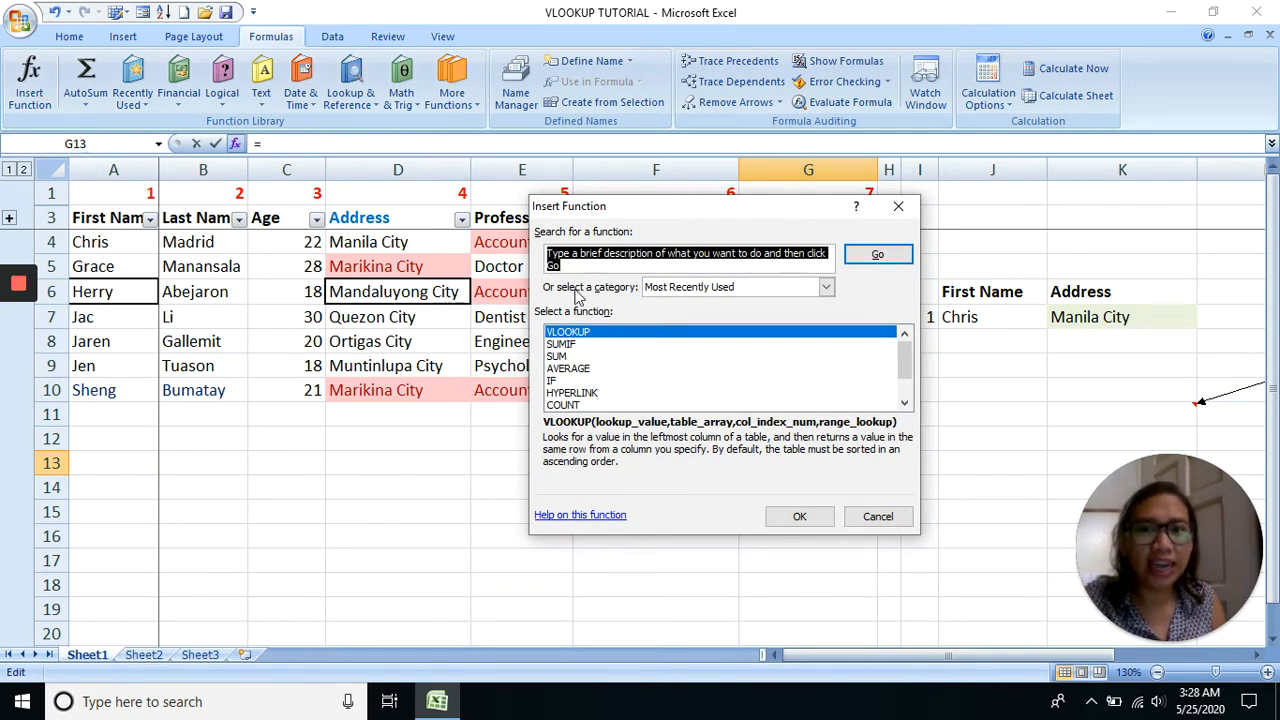
mouse_move(20, 322)
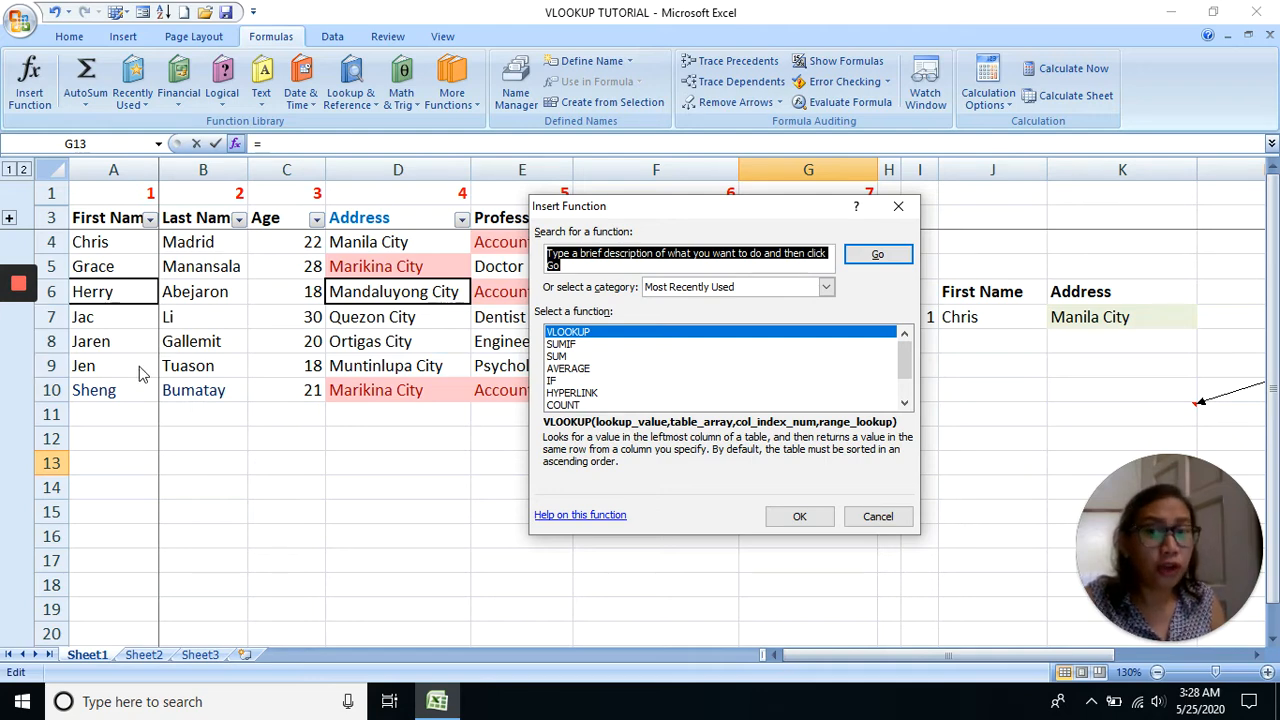
left_click(897, 208)
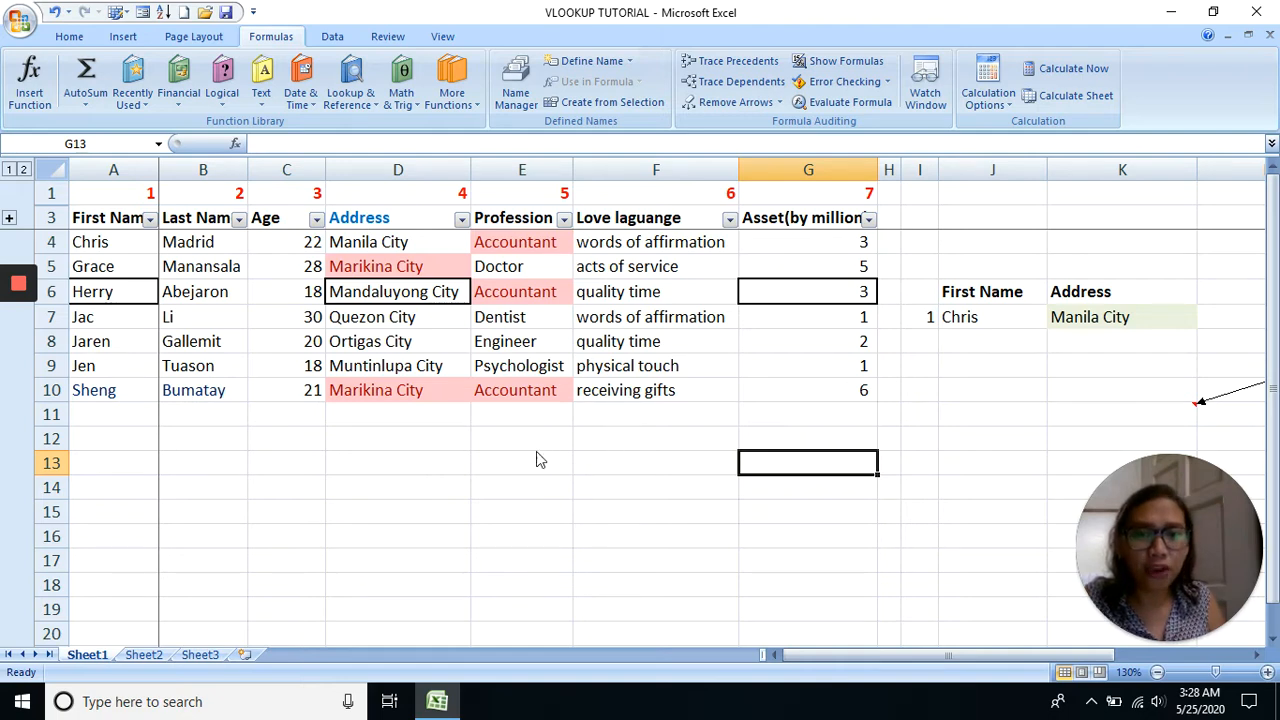
Try starting a VLOOKUP formula directly in cell F12 with D12 as the lookup value, and cancel the entry
left_click(631, 440)
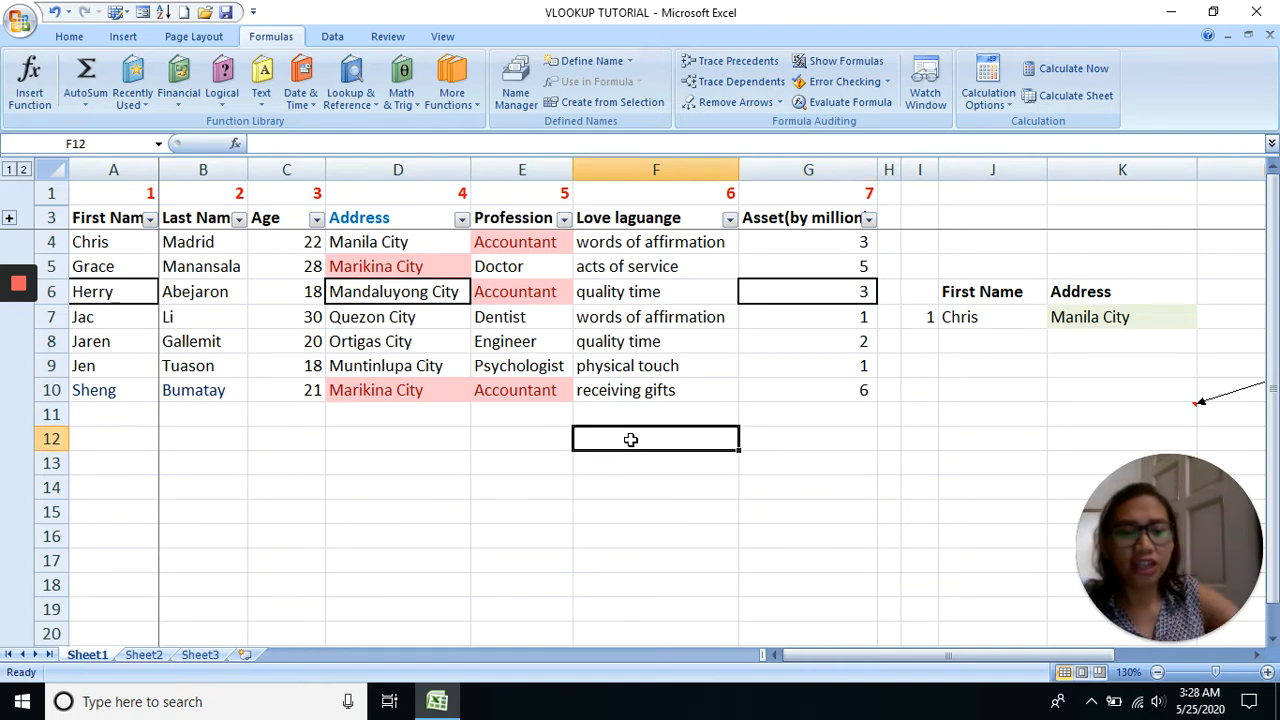
type("=v")
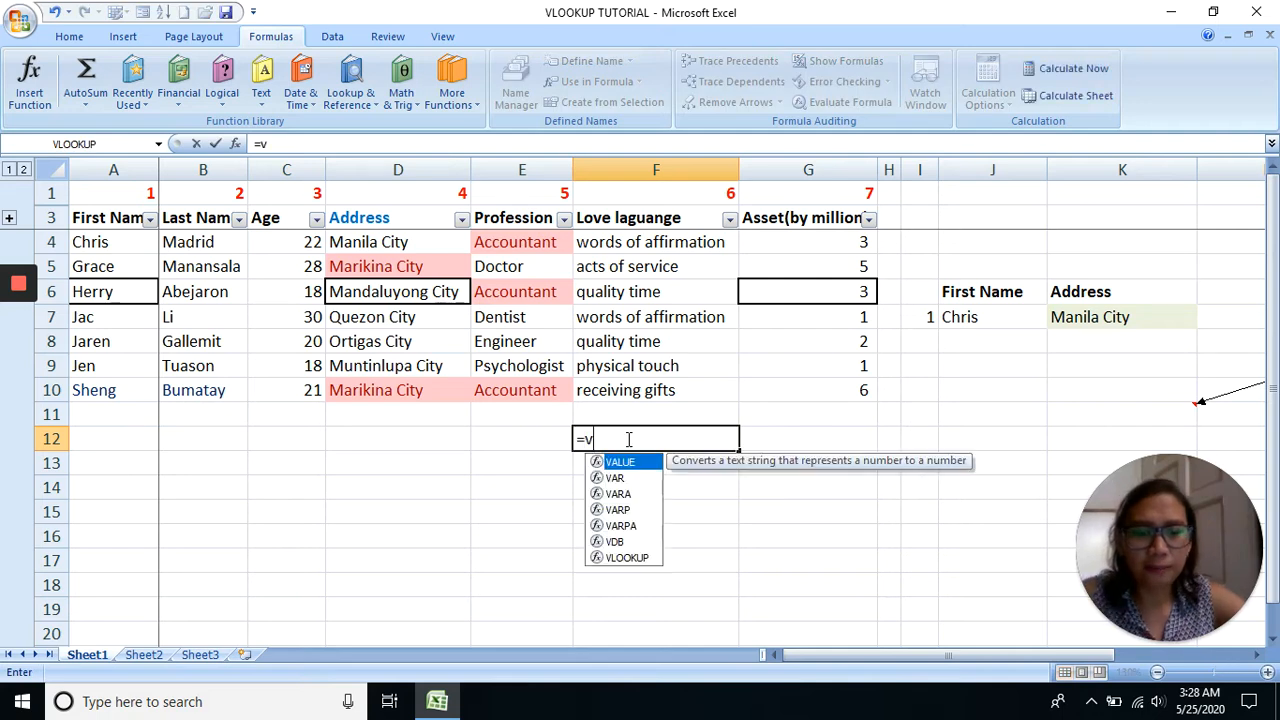
type("look")
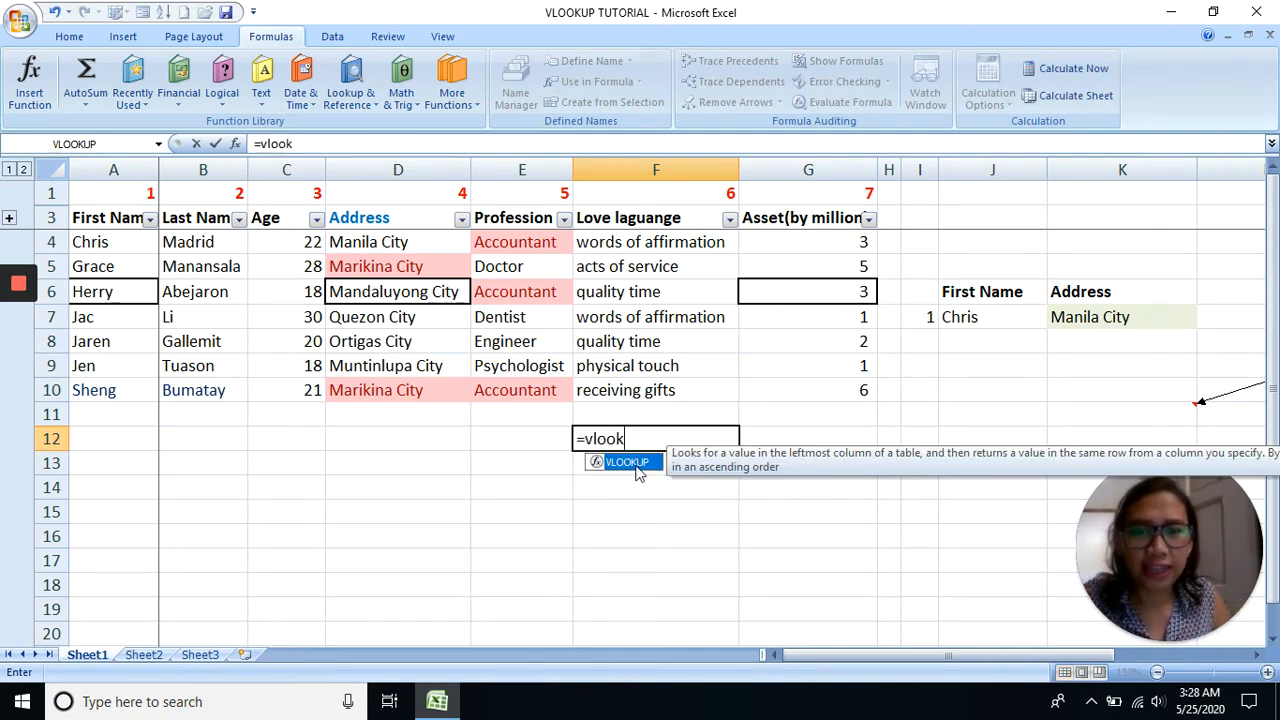
double_click(626, 462)
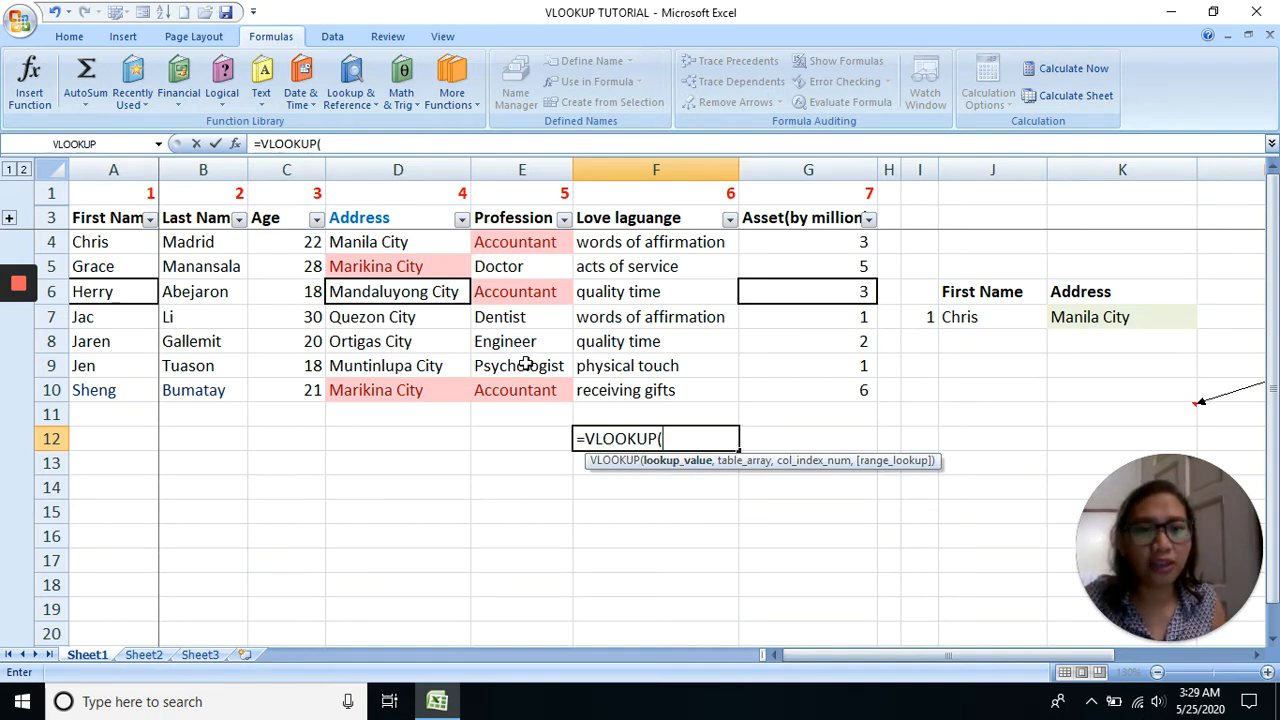
mouse_move(18, 330)
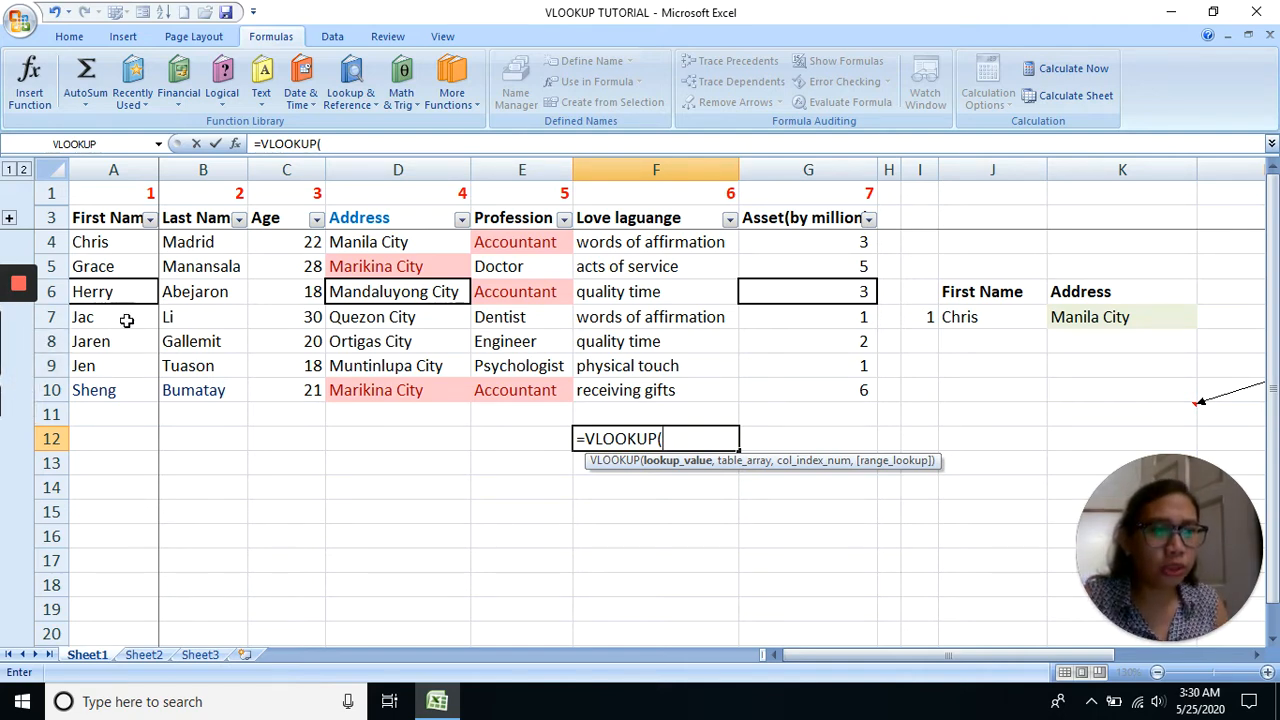
left_click(419, 434)
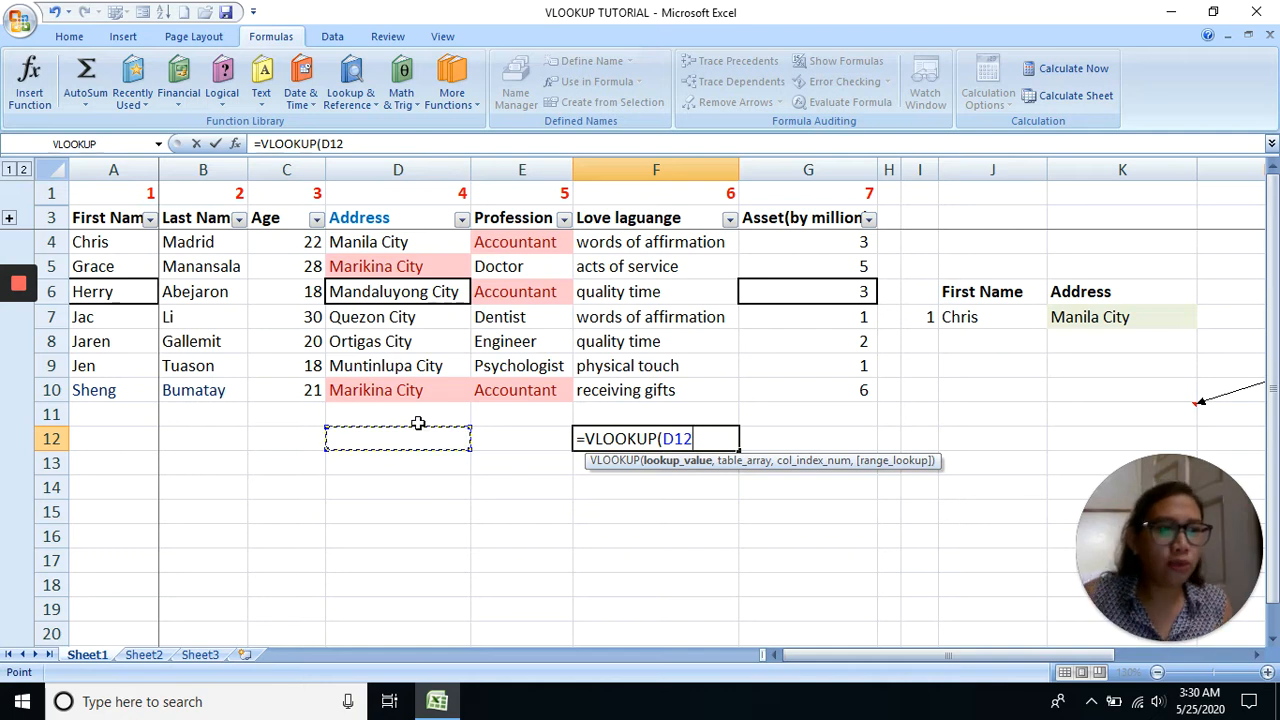
key("Escape")
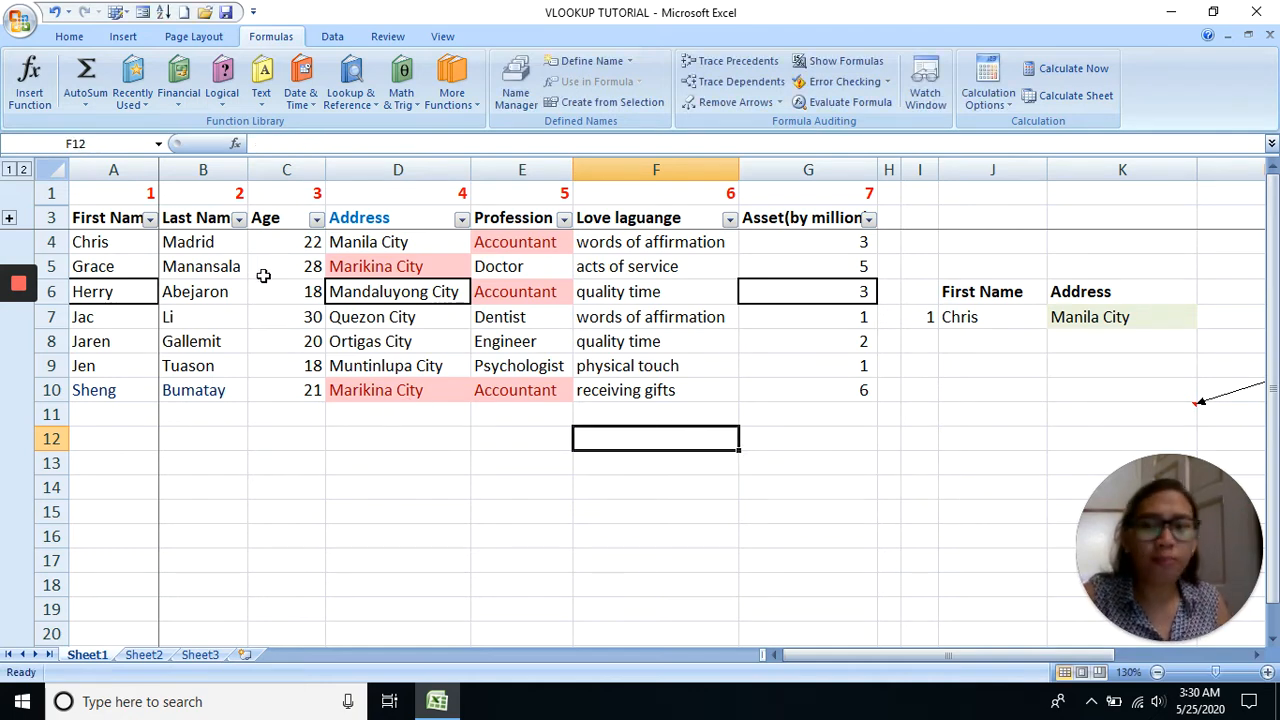
Open the VLOOKUP function arguments for cell F12 and review the descriptions of Lookup_value, Table_array, Col_index_num and Range_lookup
left_click(236, 144)
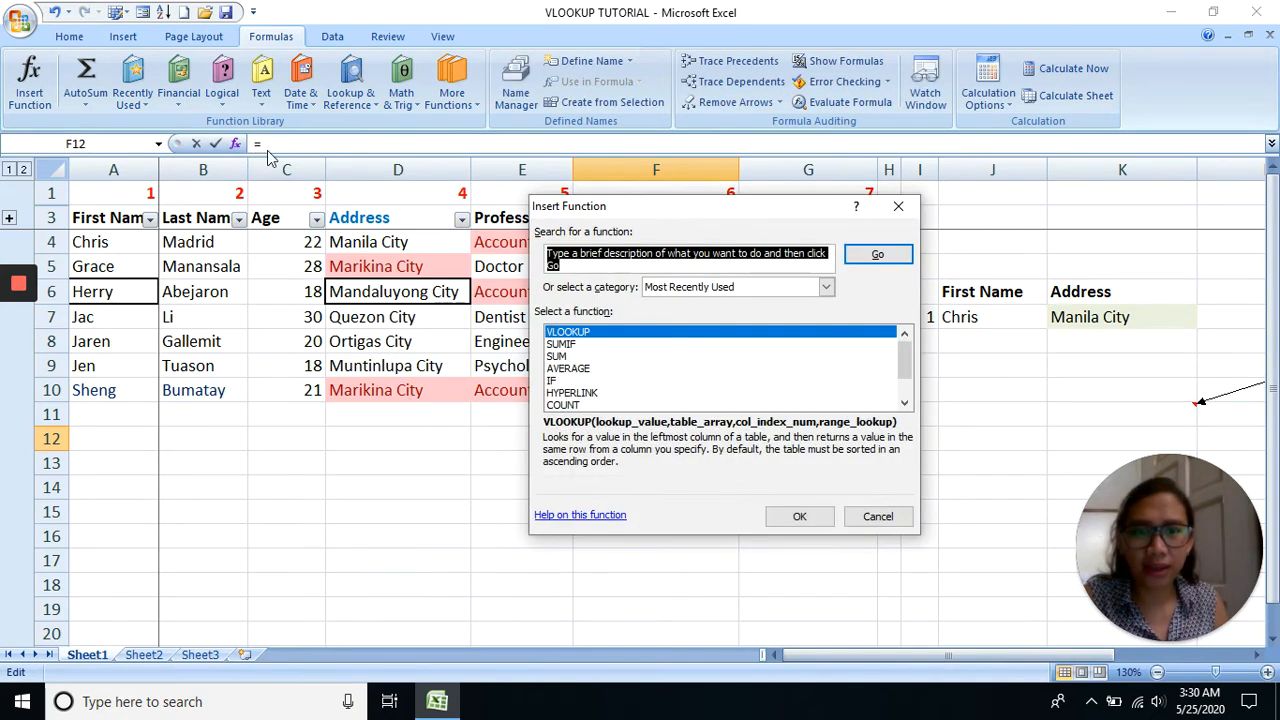
double_click(606, 333)
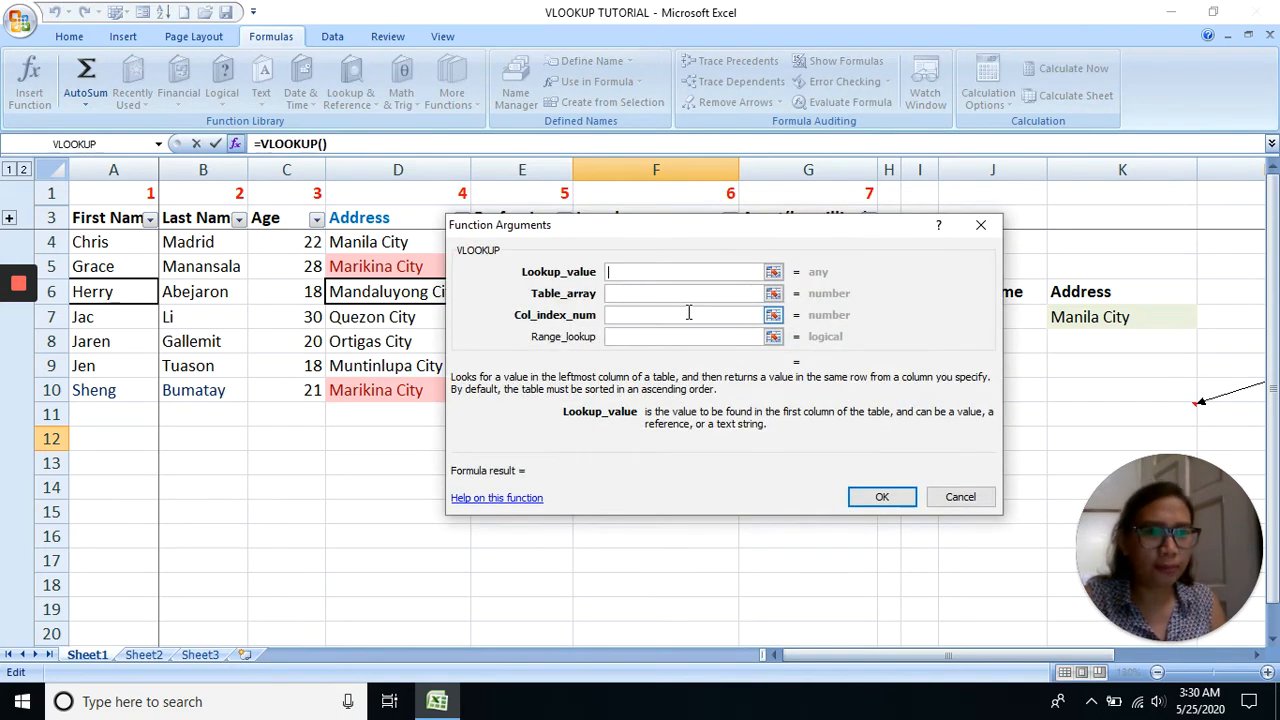
left_click(618, 293)
left_click(622, 314)
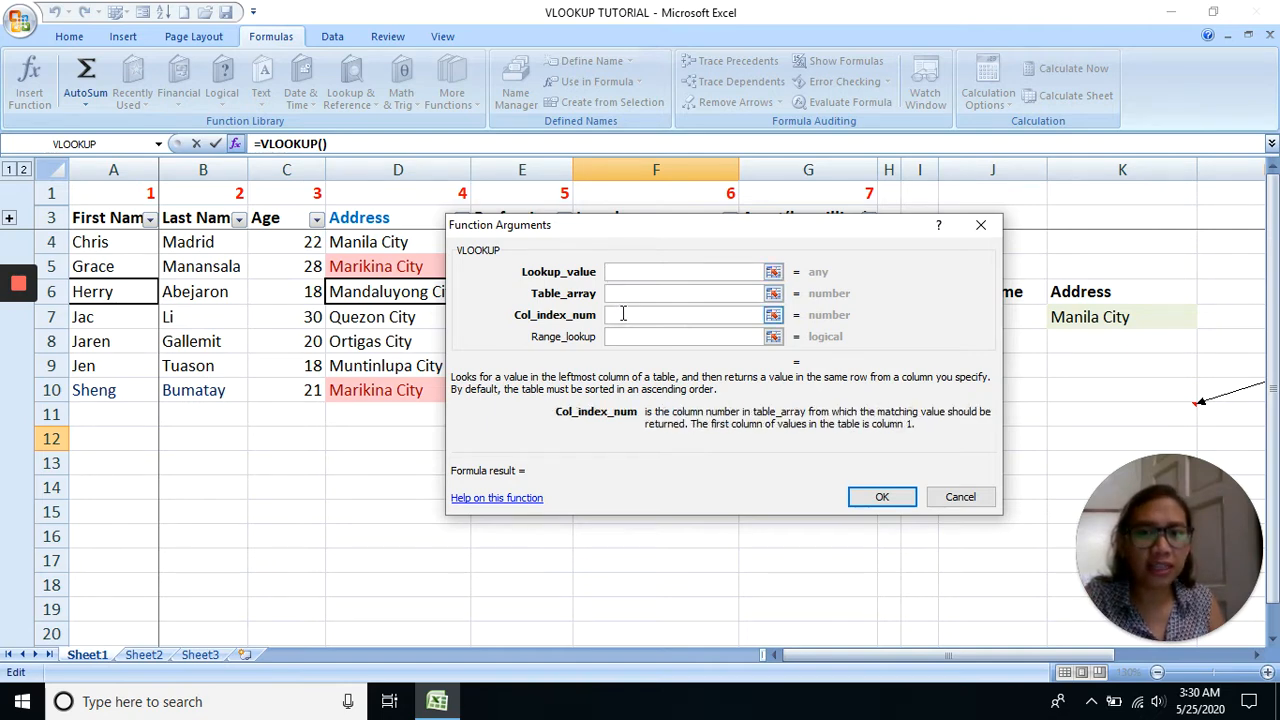
left_click(629, 336)
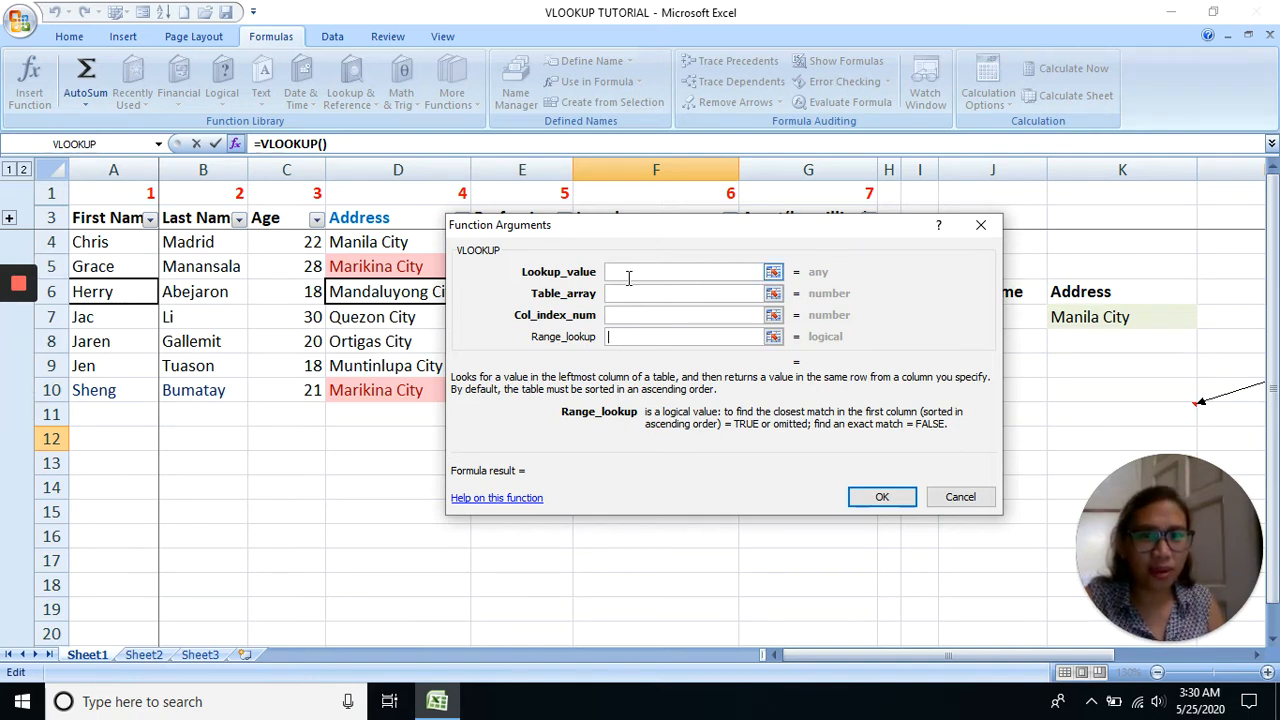
left_click(630, 276)
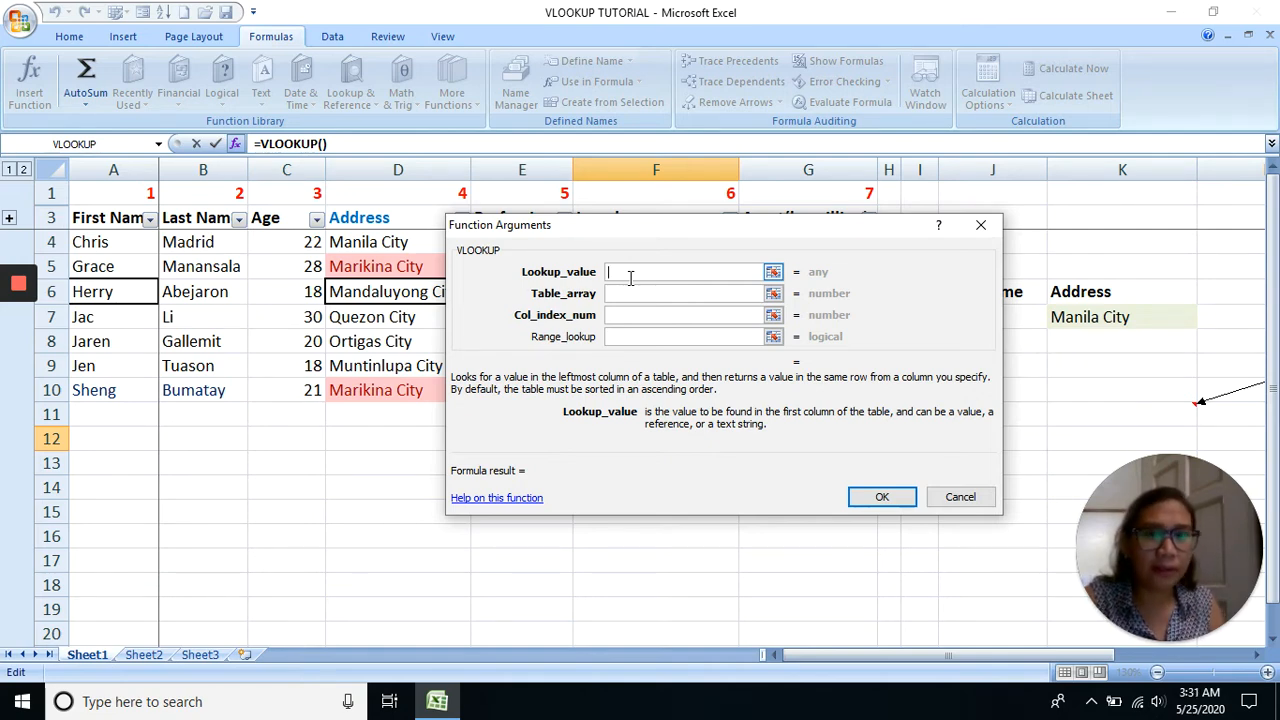
left_click(622, 292)
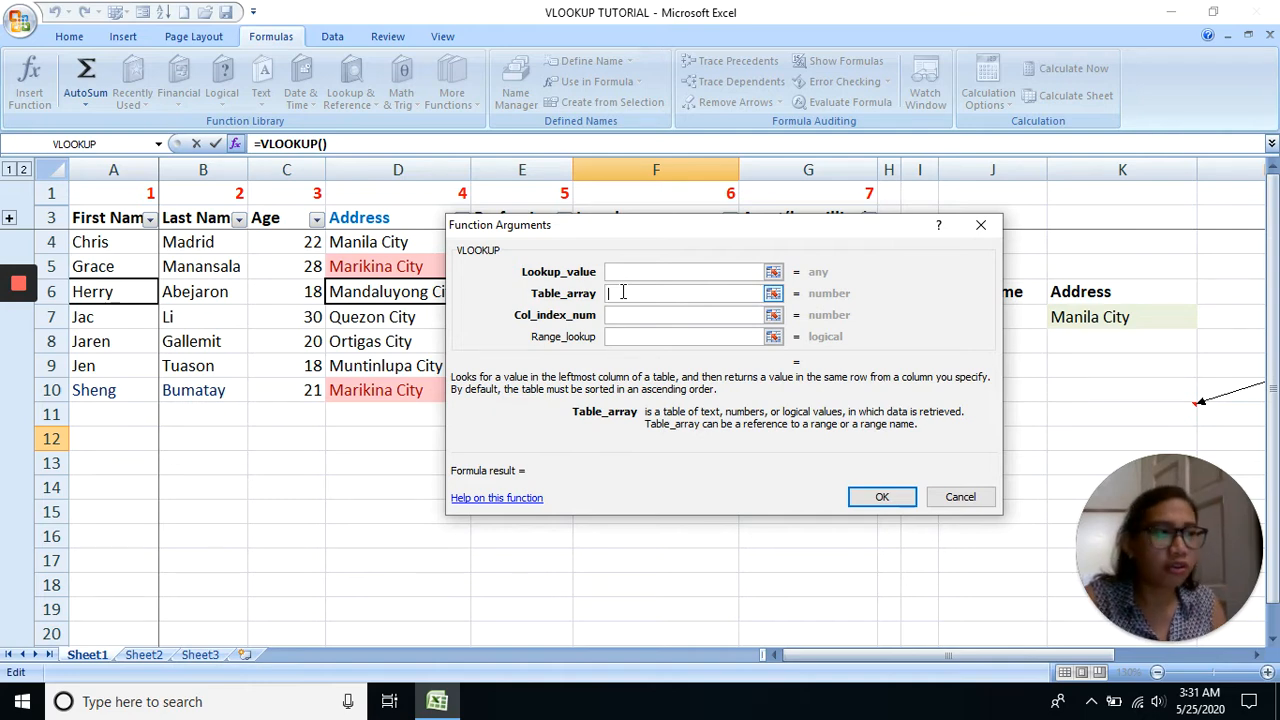
left_click(625, 316)
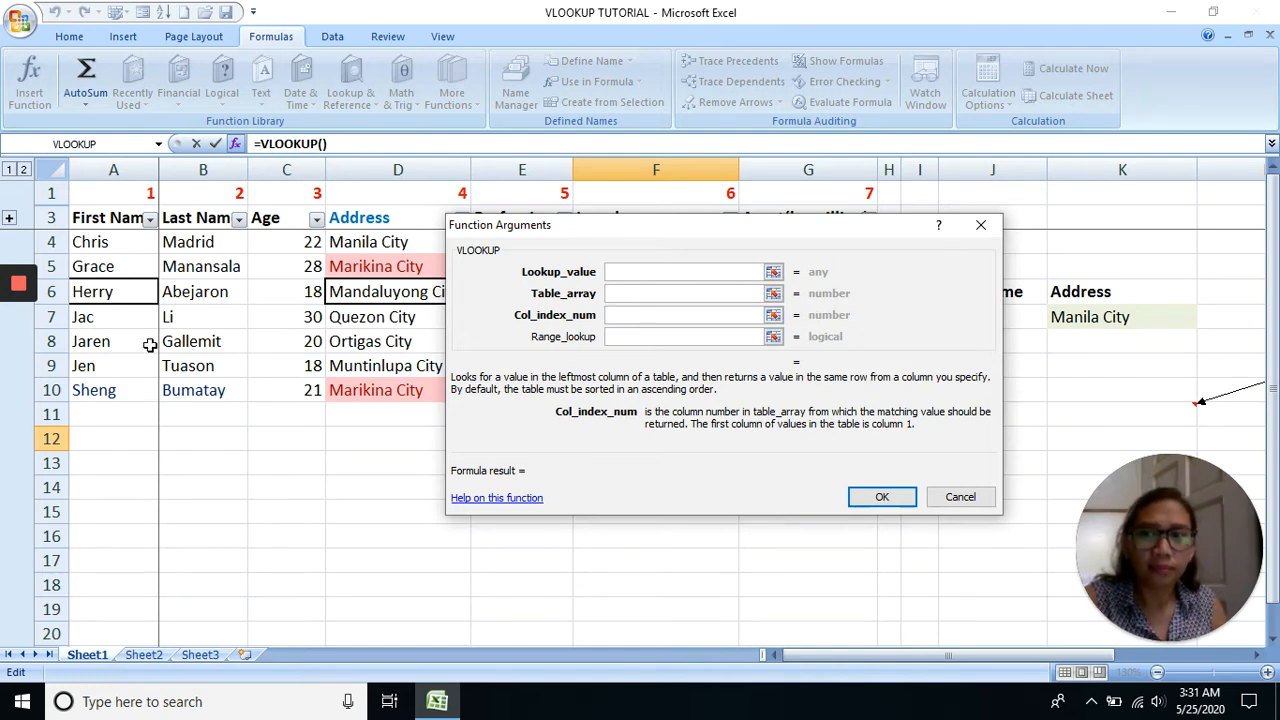
Set the Col_index_num argument of the VLOOKUP in cell F12 to columns C:F
mouse_move(17, 328)
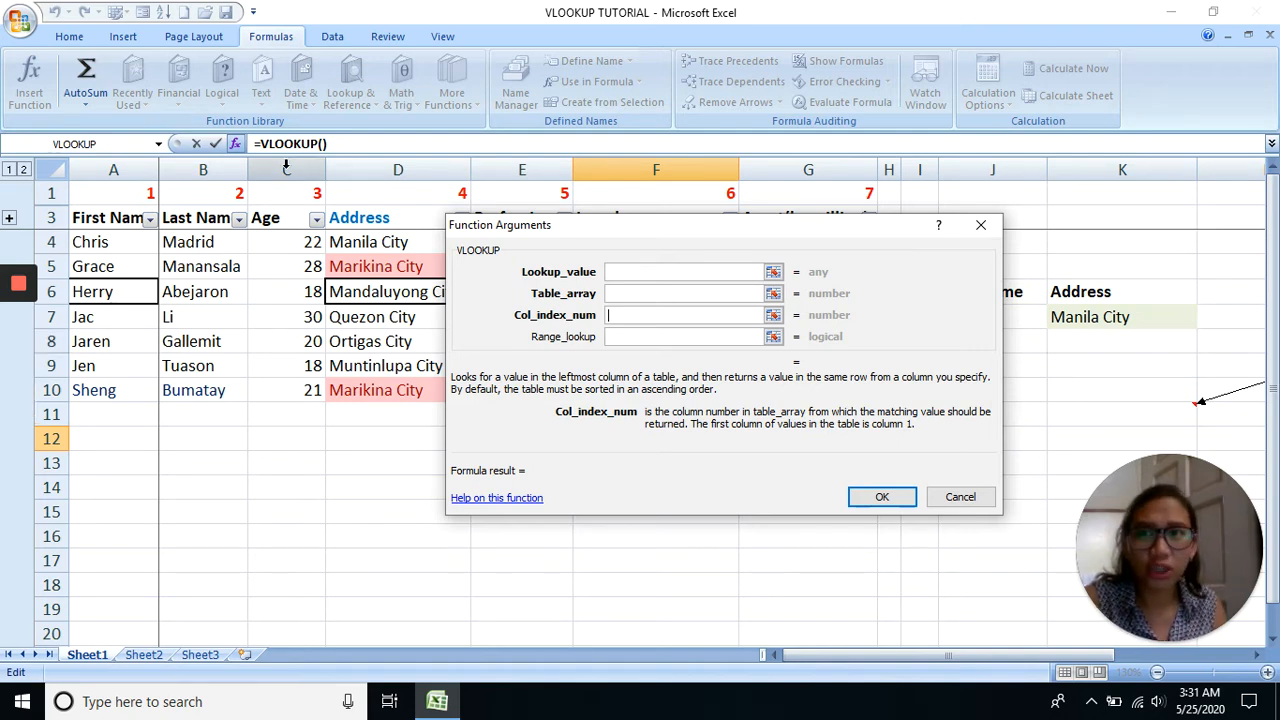
left_click_drag(287, 169, 681, 178)
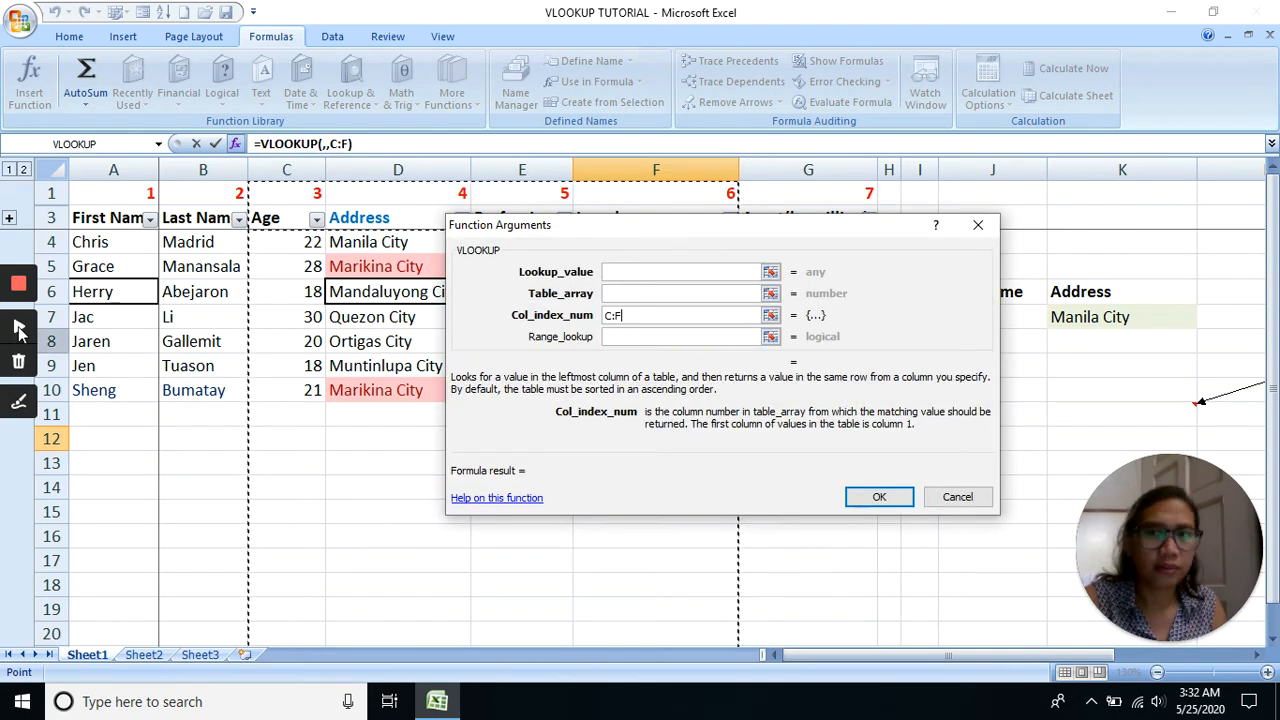
Try column C as the Col_index_num argument of the VLOOKUP, clear the argument, and review the Range_lookup description
left_click(302, 170)
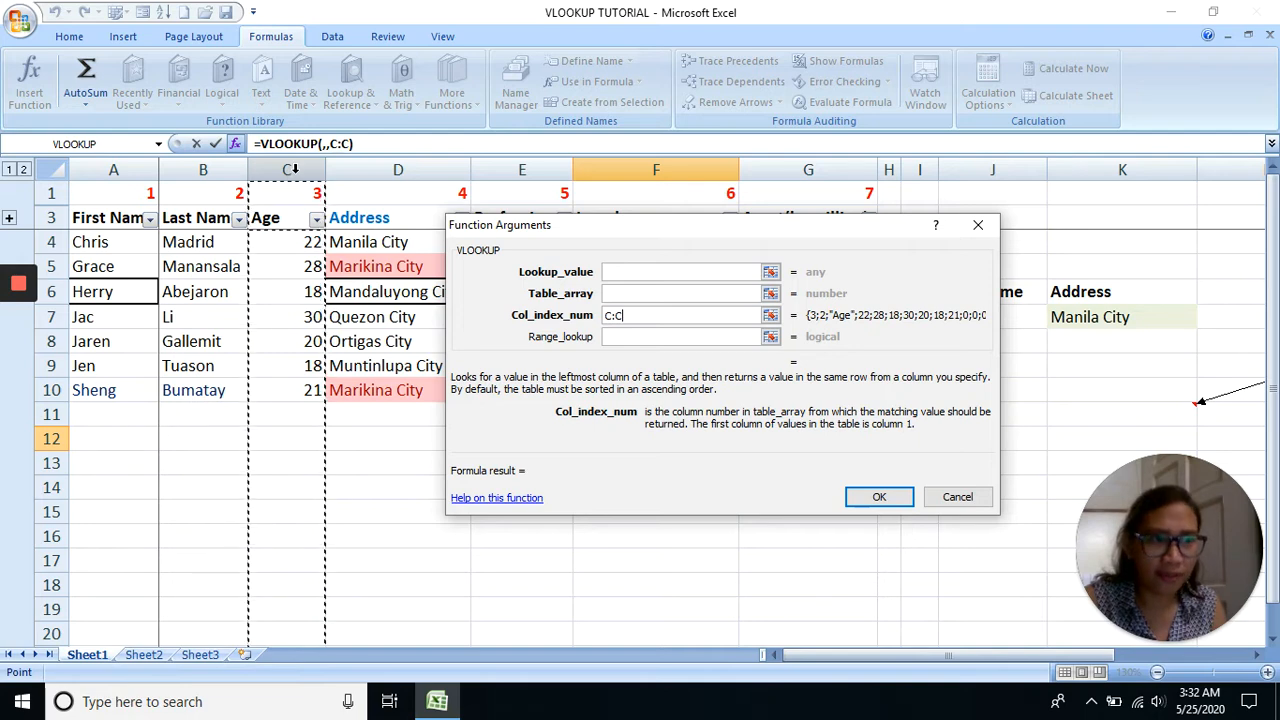
left_click(614, 337)
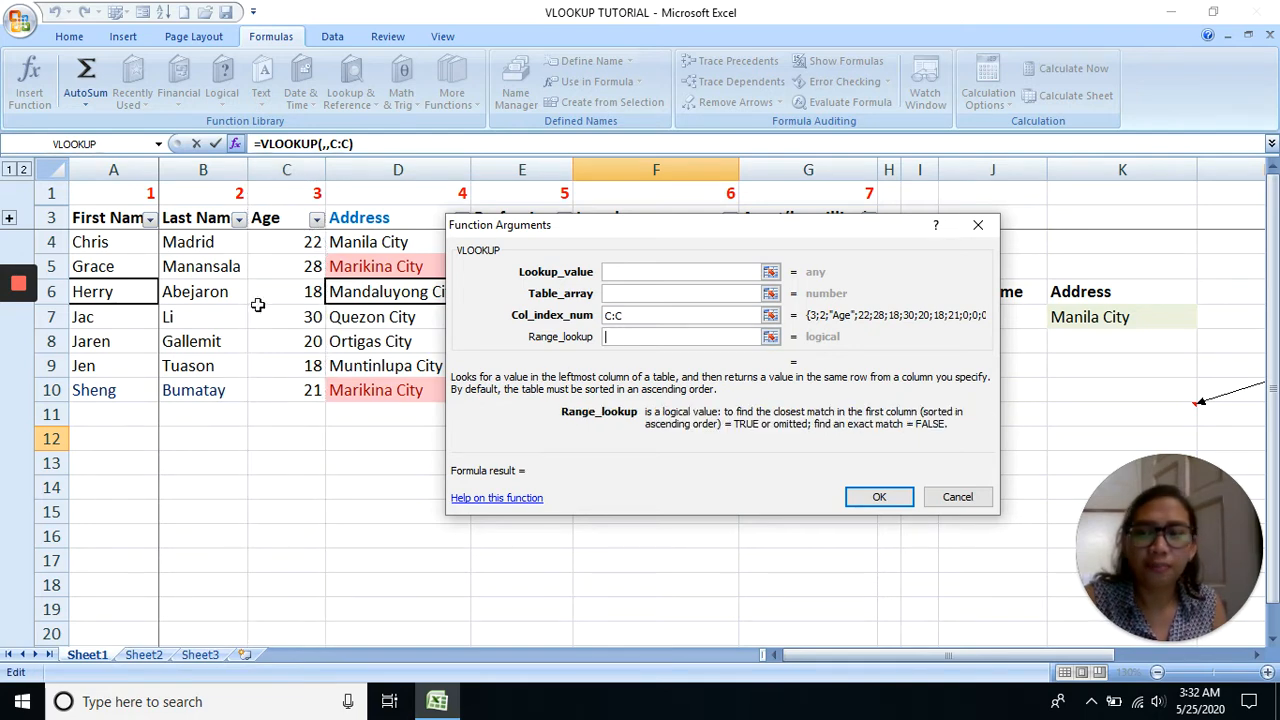
mouse_move(18, 330)
left_click(612, 316)
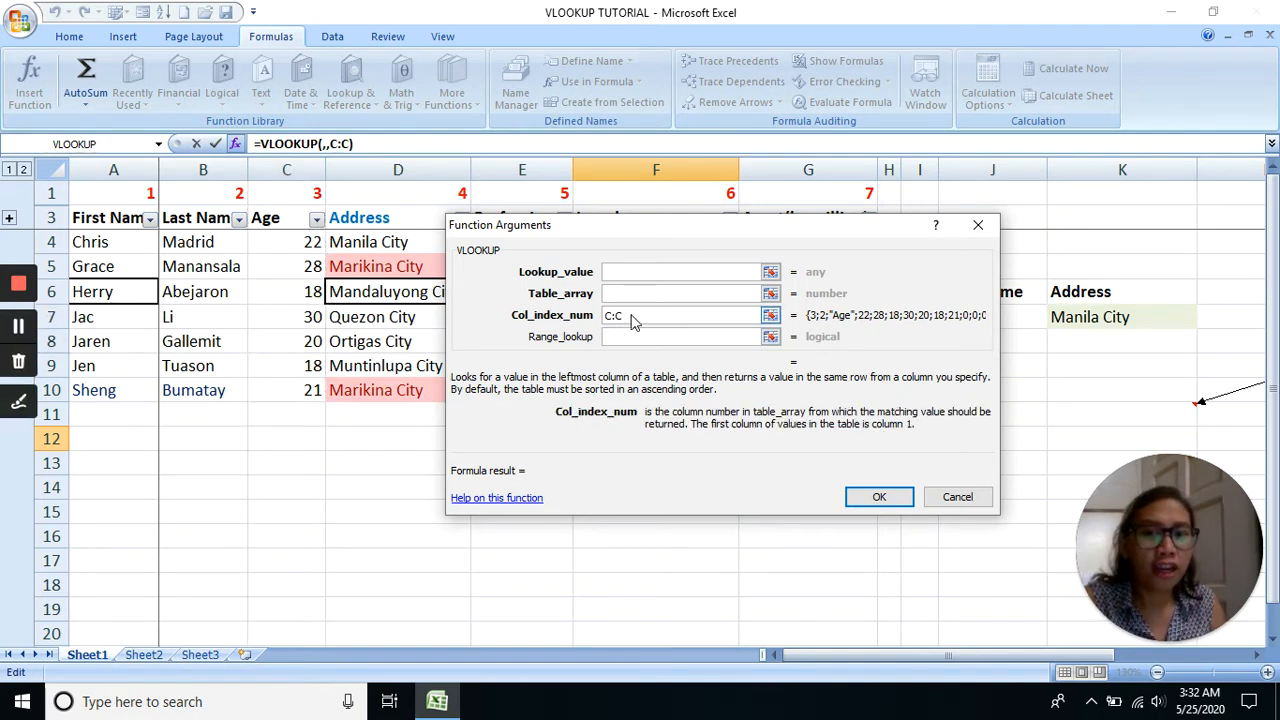
left_click_drag(622, 316, 600, 314)
key("BackSpace")
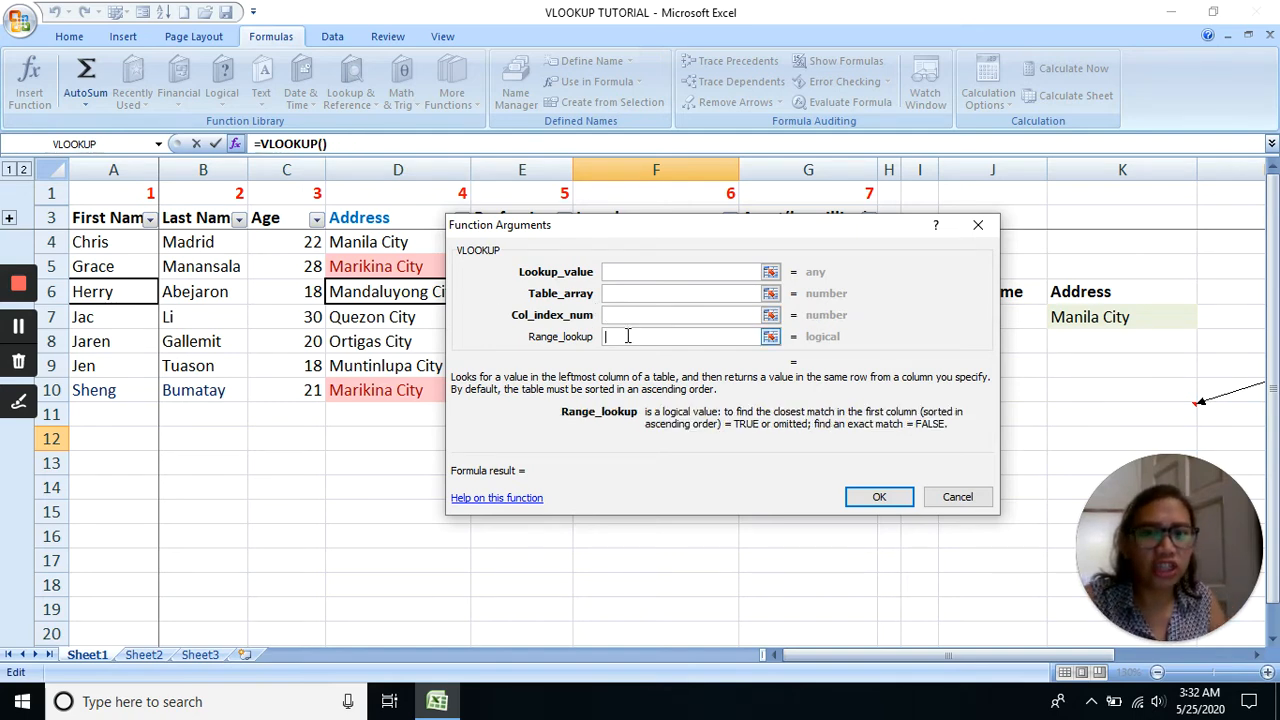
left_click(626, 336)
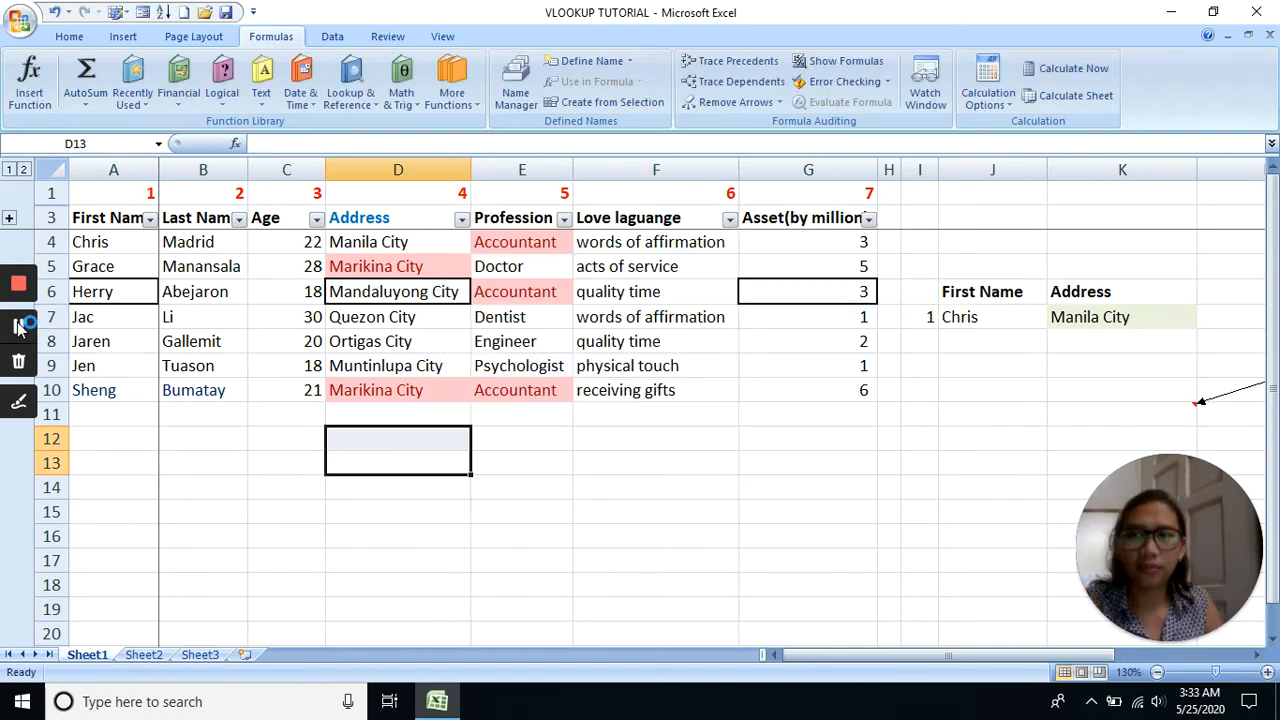
Examine the cell block C6:F10 and the Profession, Love language and Asset columns of the table
left_click(565, 407)
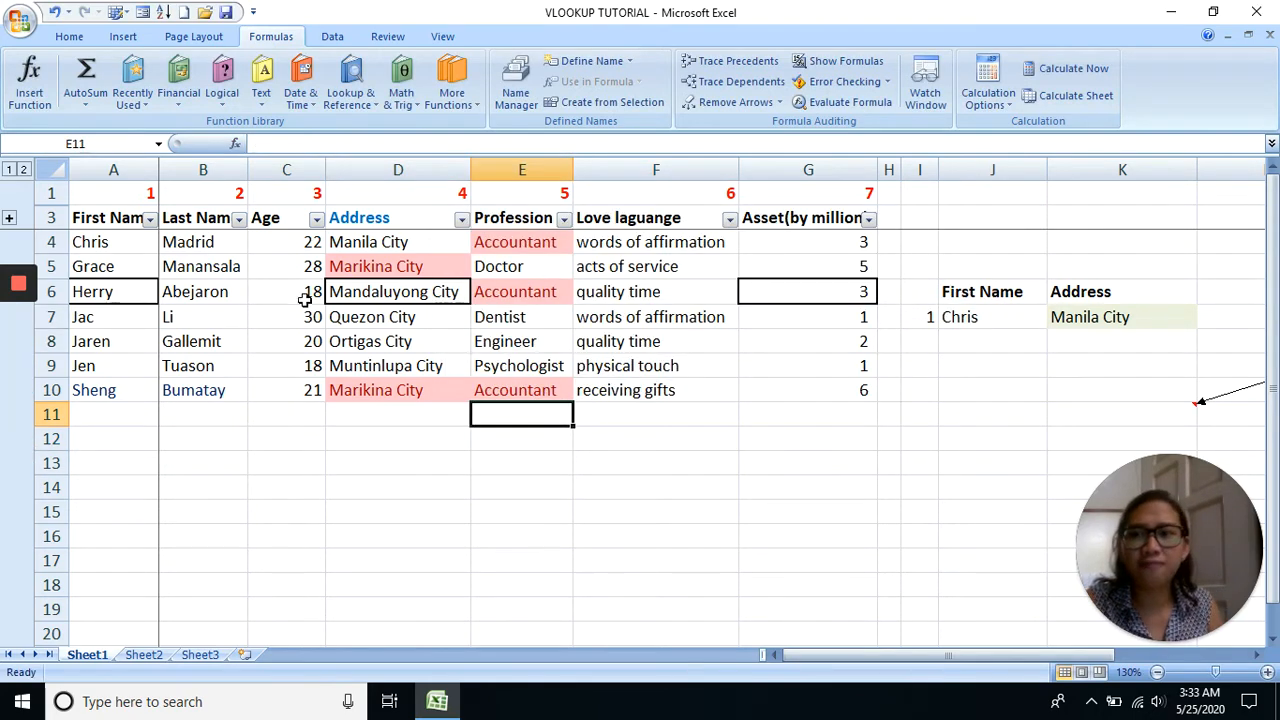
left_click_drag(304, 300, 600, 393)
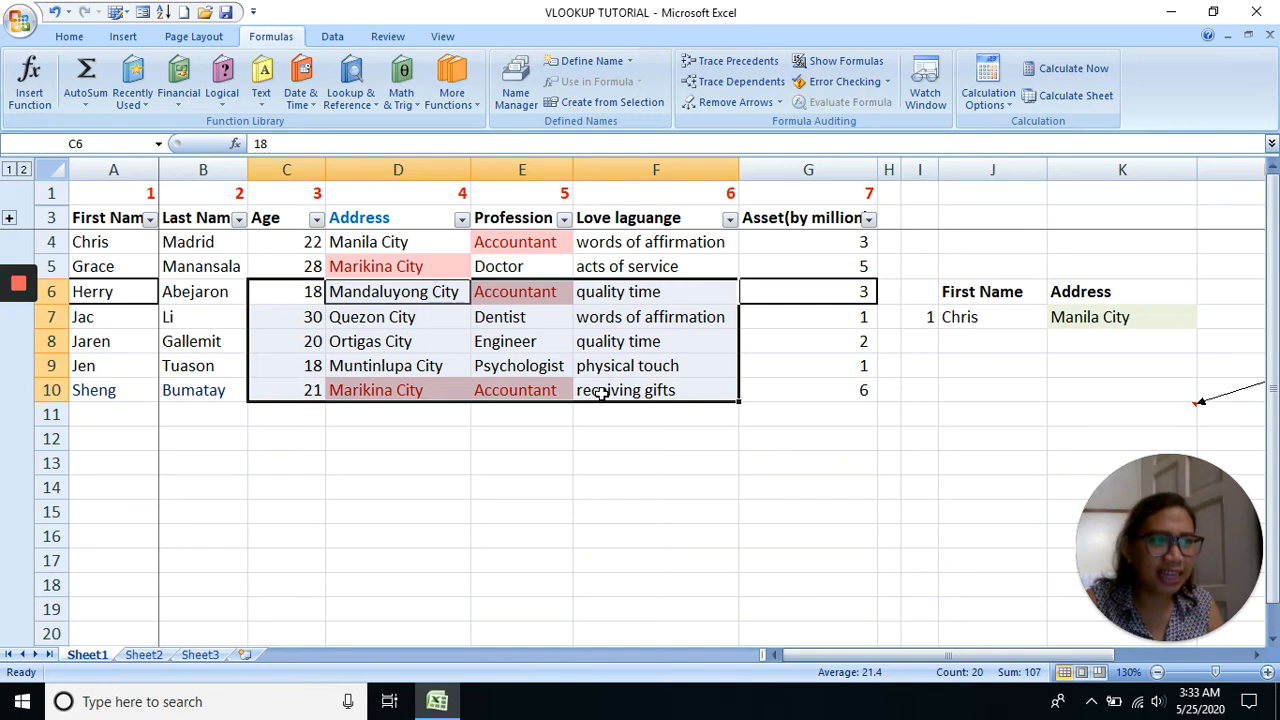
left_click(497, 434)
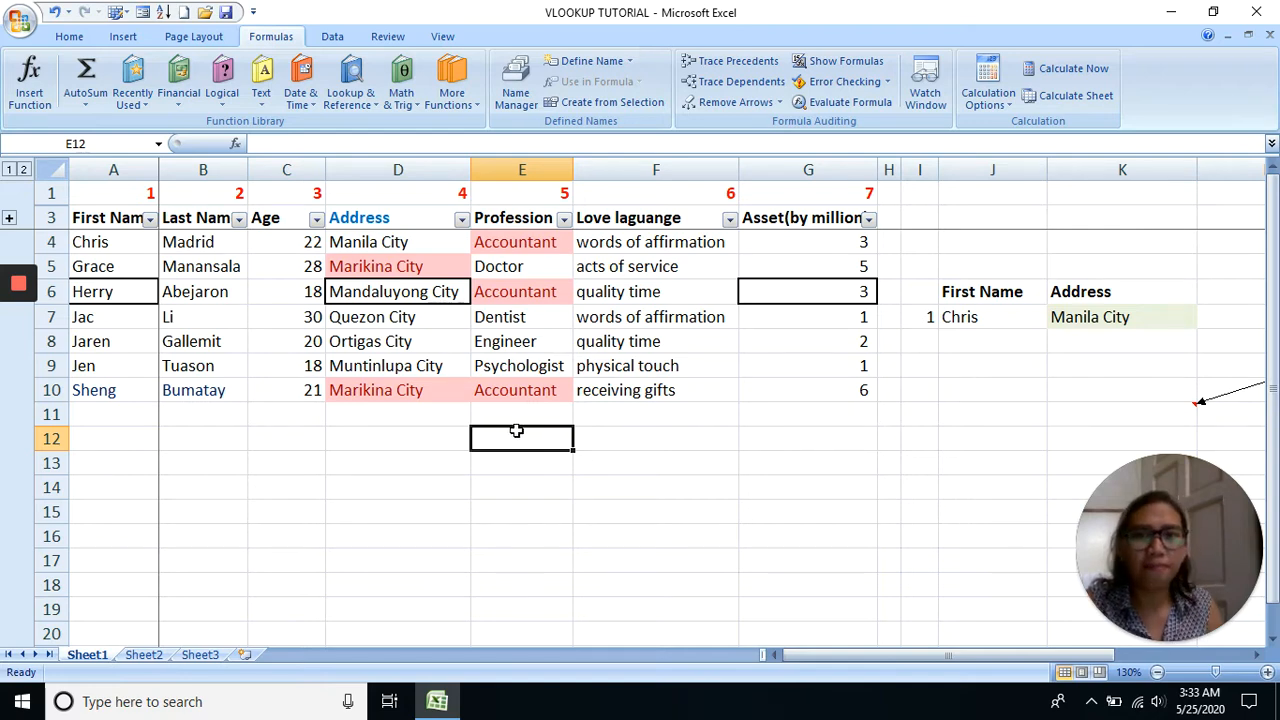
left_click(540, 348)
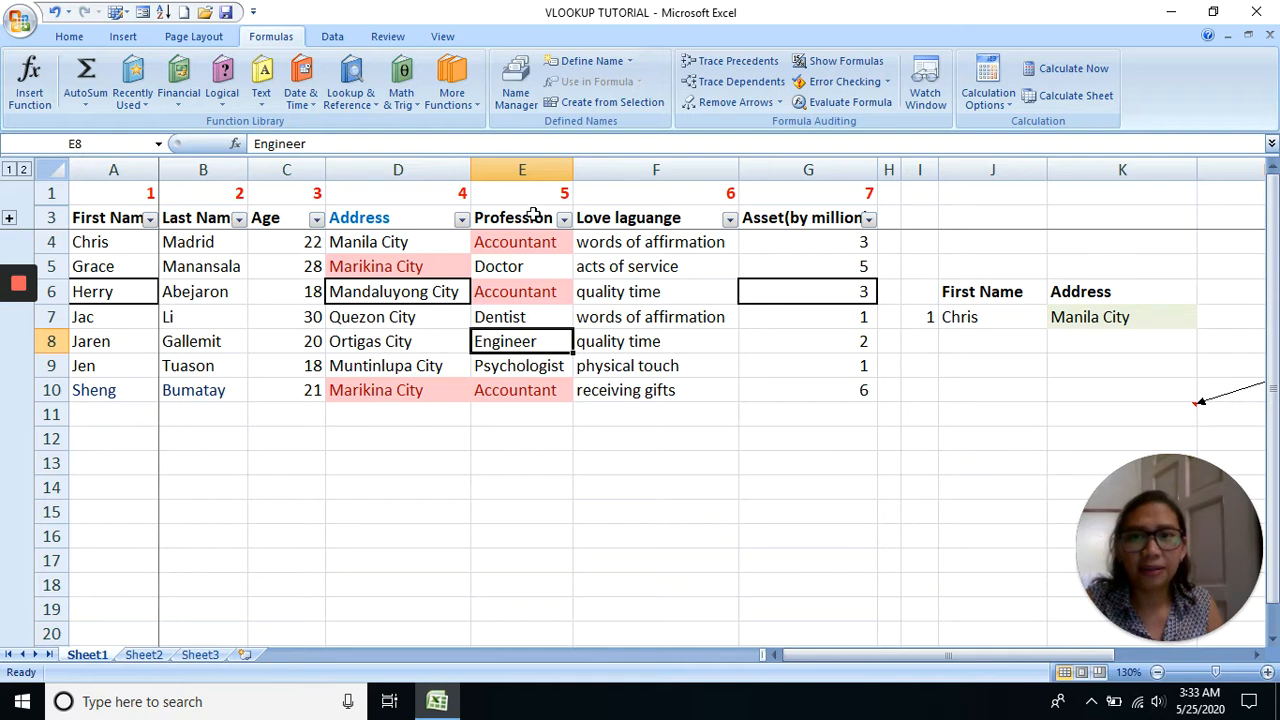
left_click(539, 168)
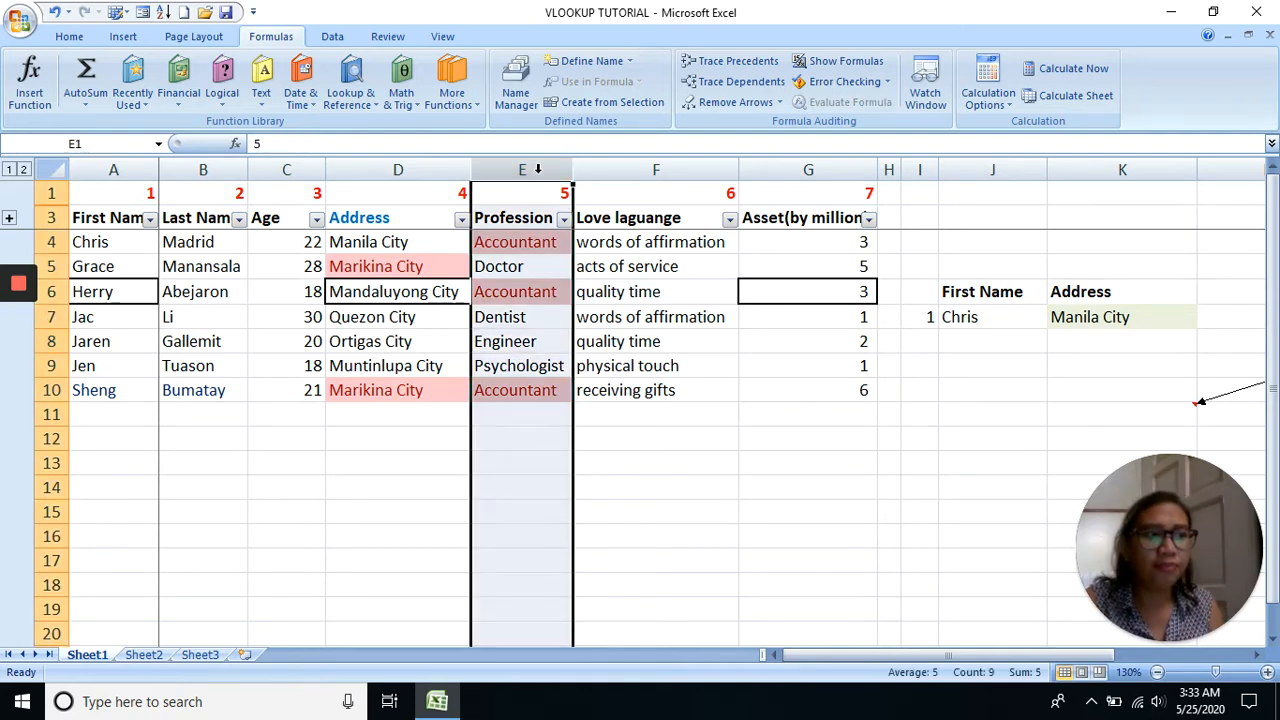
left_click(652, 168)
left_click(816, 163)
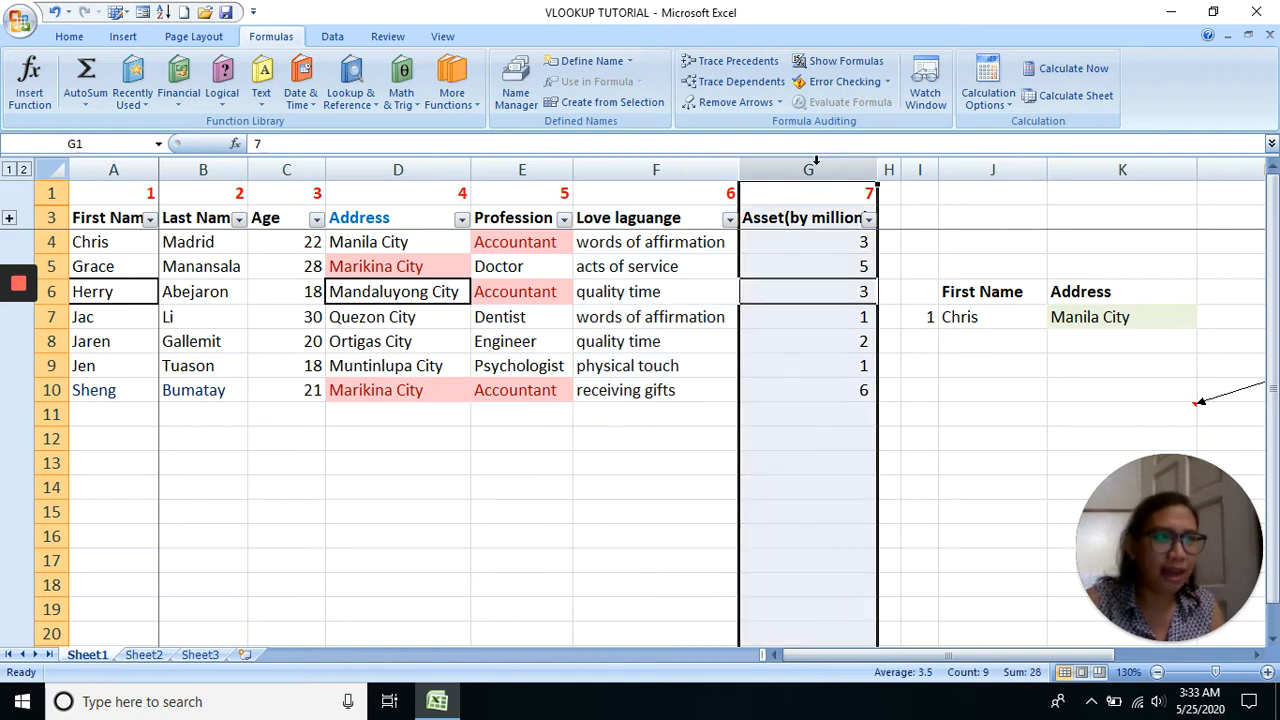
left_click(537, 431)
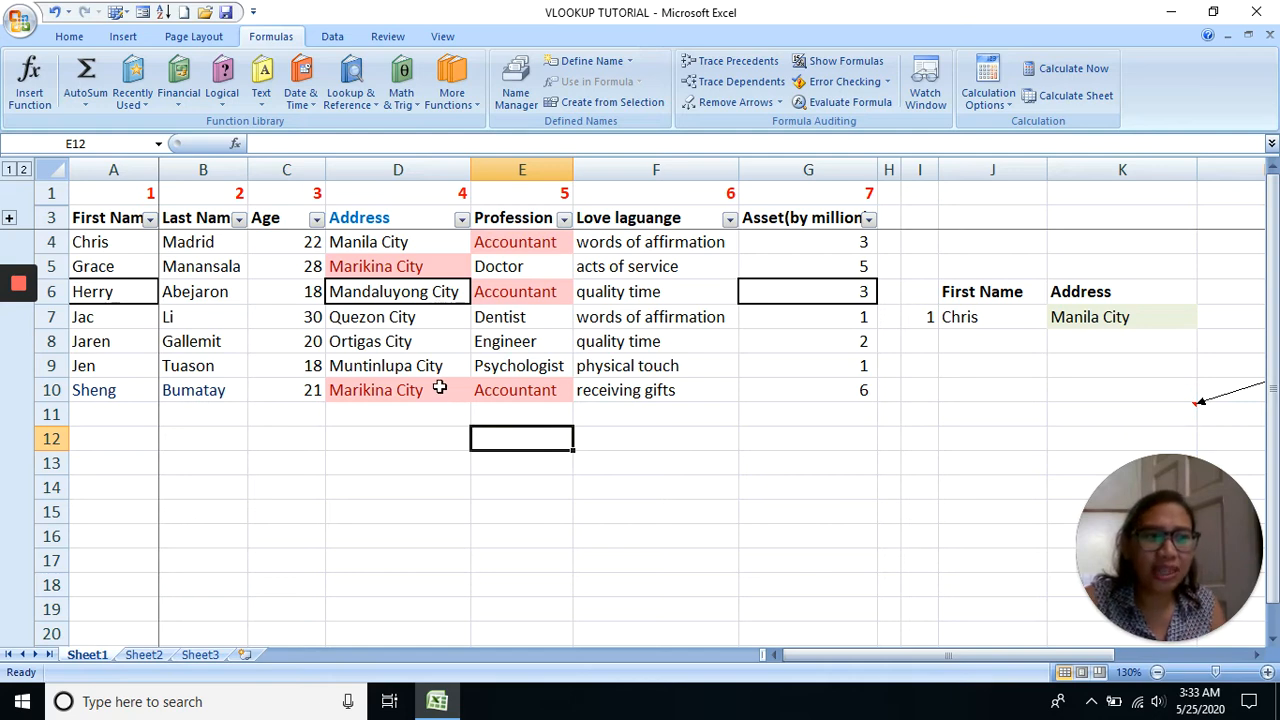
Compare a horizontal row with a vertical column by highlighting rows 1 to 3 and column A
left_click(500, 340)
left_click(216, 242)
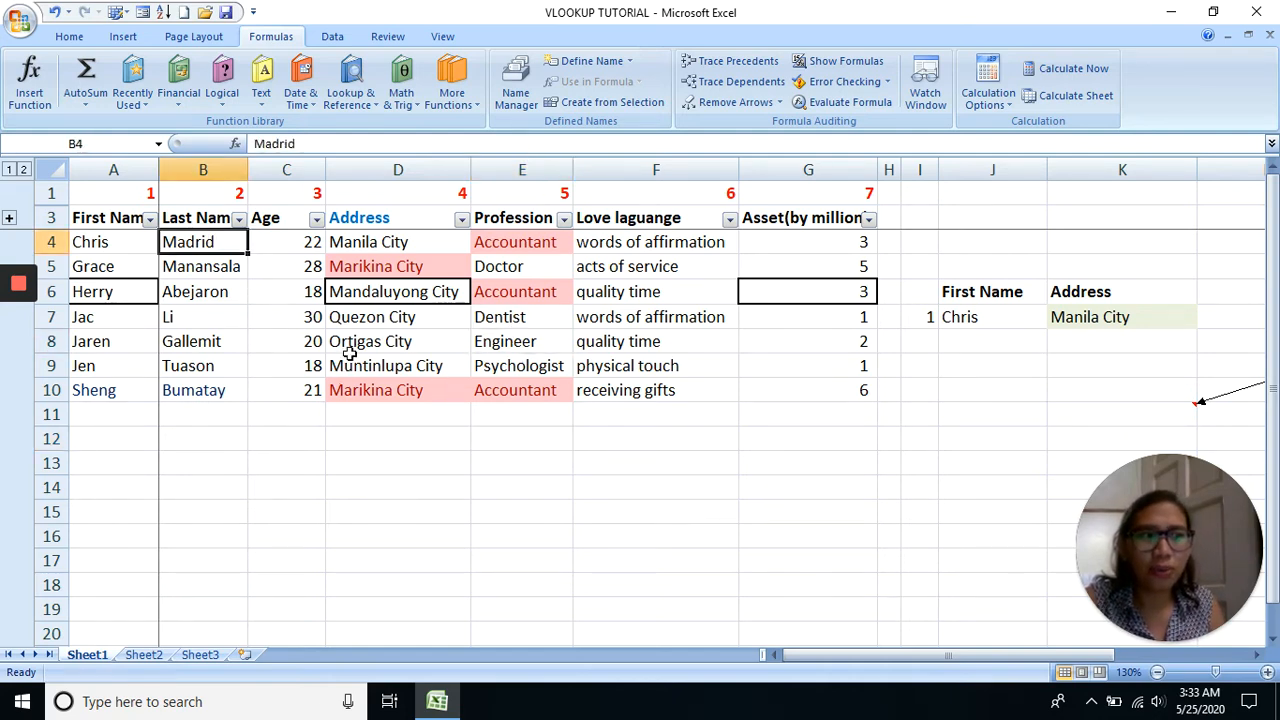
left_click(60, 205)
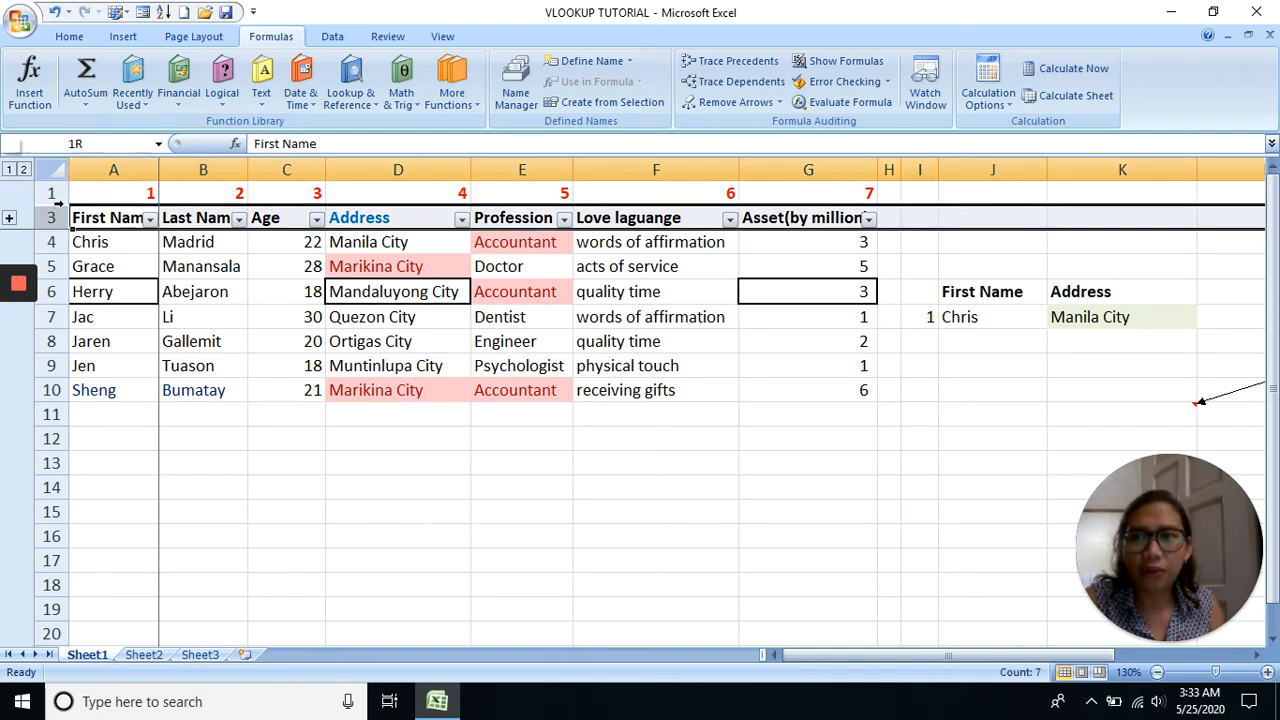
left_click_drag(60, 200, 56, 192)
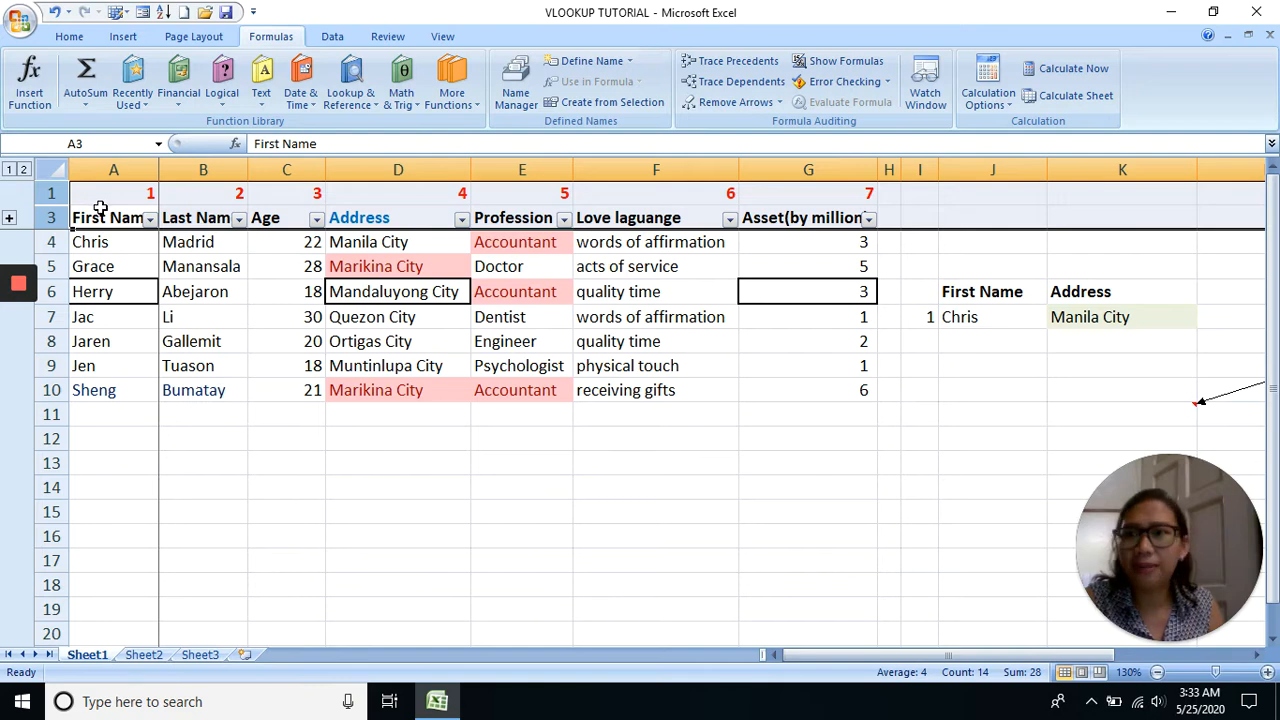
left_click(116, 166)
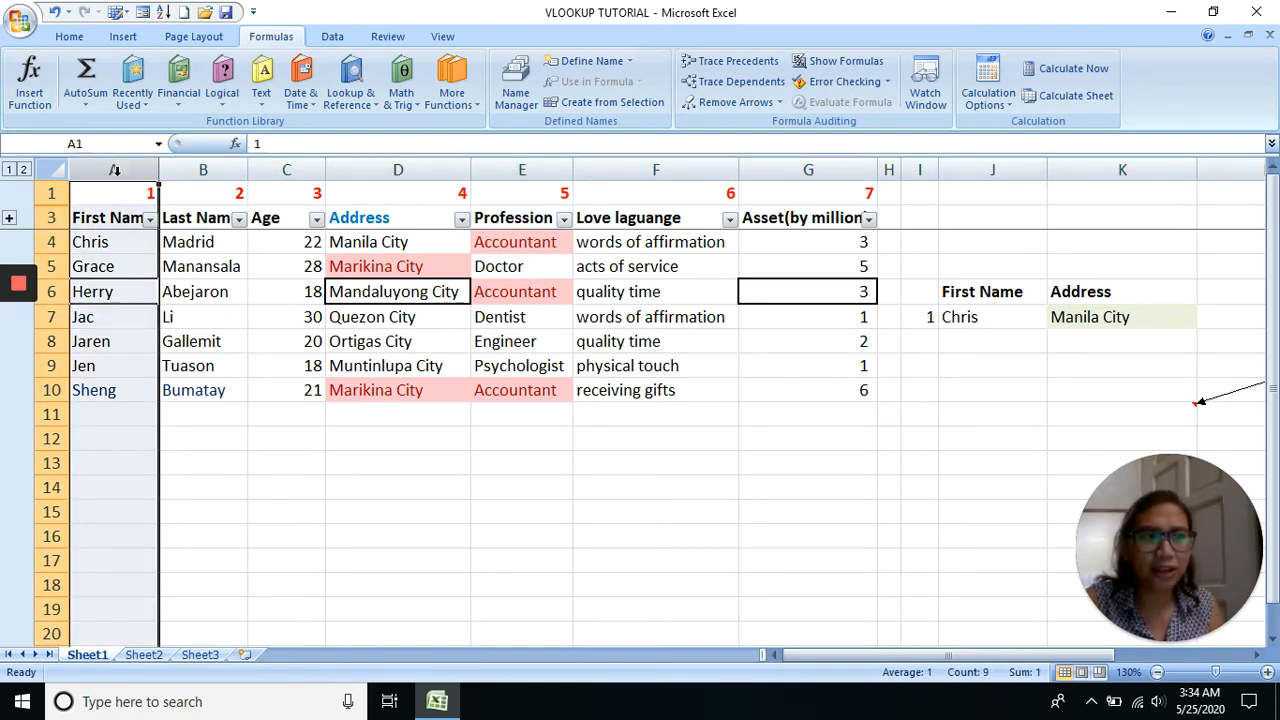
left_click(240, 291)
mouse_move(23, 328)
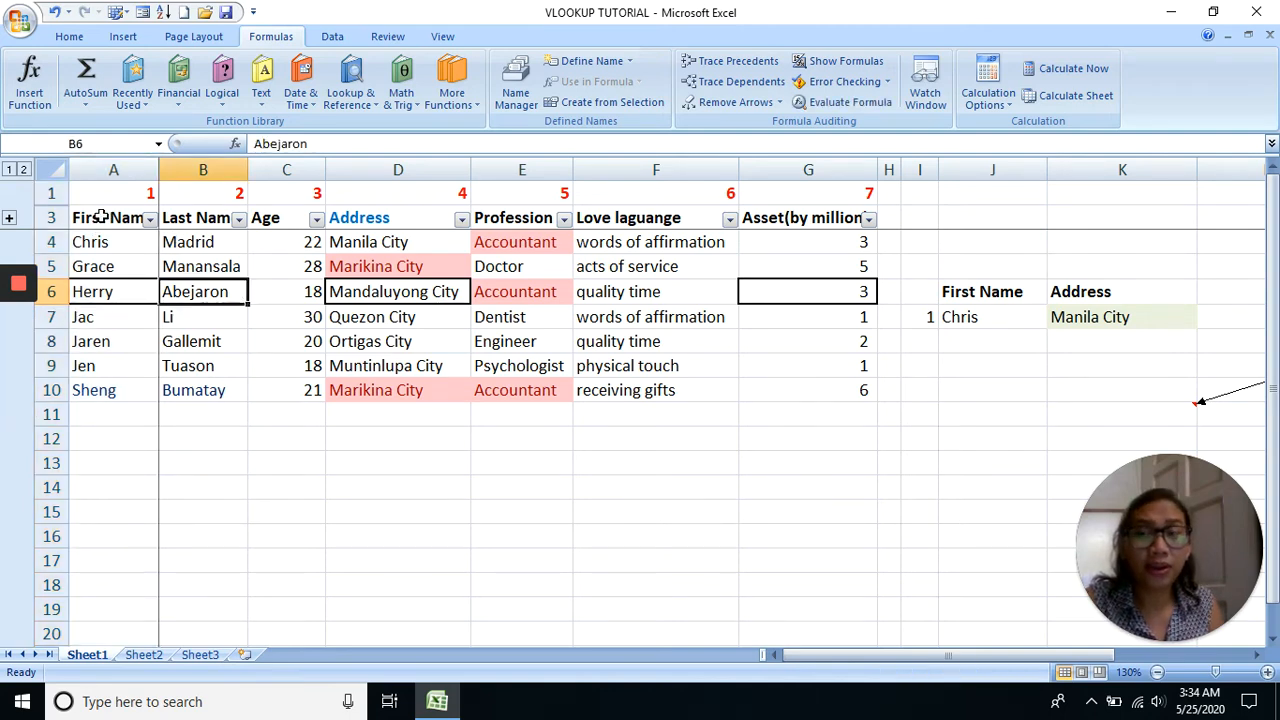
Examine the table's headers in A3:G3, its data in A4:G10, and the Profession and Address columns
left_click_drag(104, 214, 792, 218)
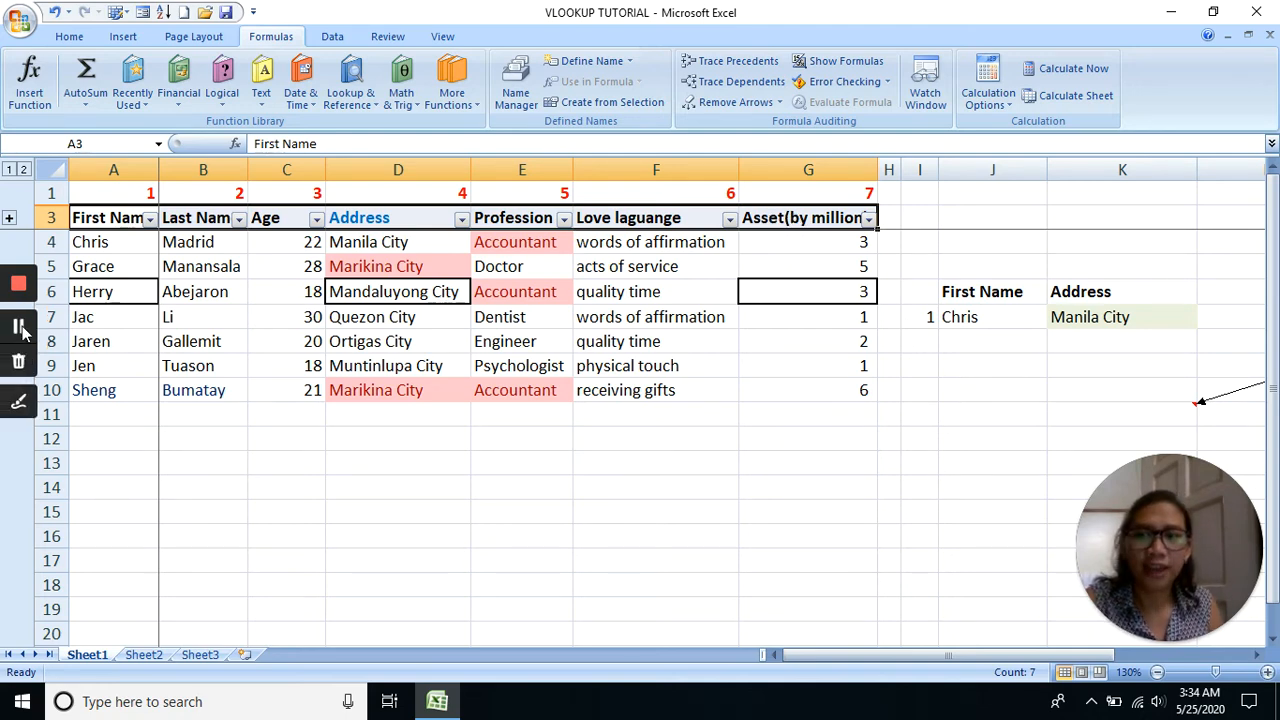
left_click_drag(124, 250, 811, 386)
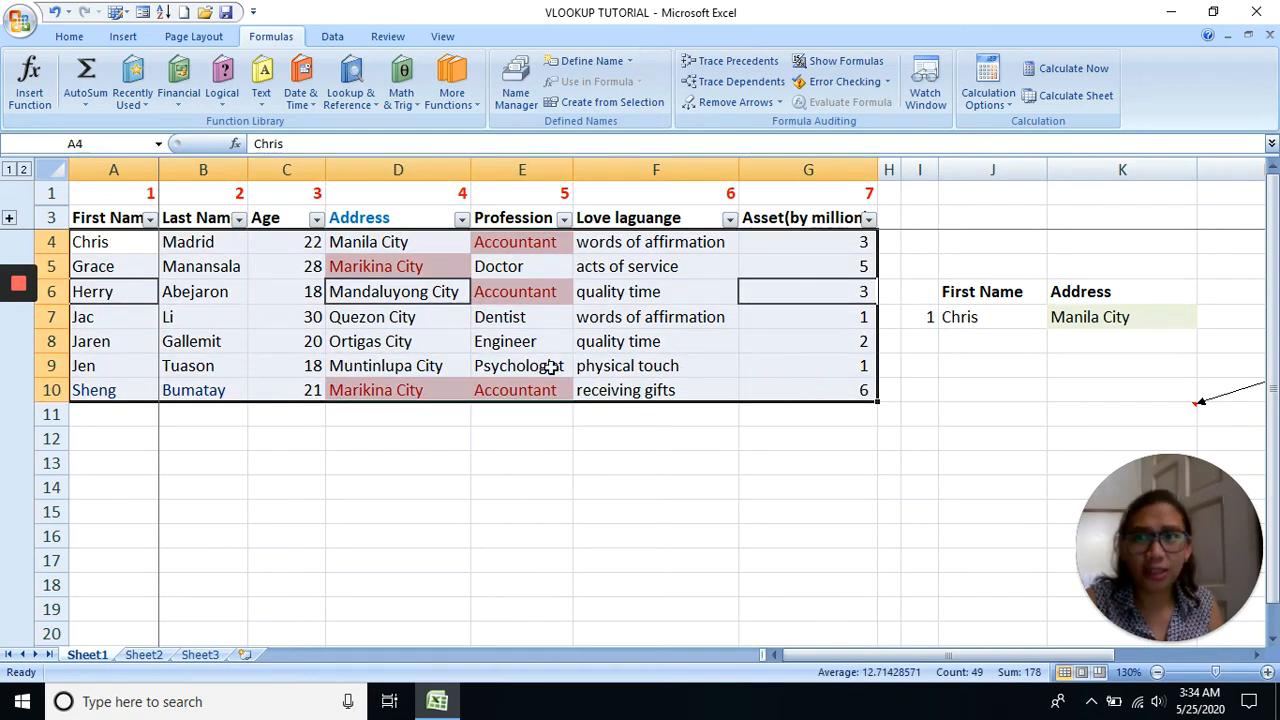
left_click(128, 243)
left_click_drag(128, 243, 861, 385)
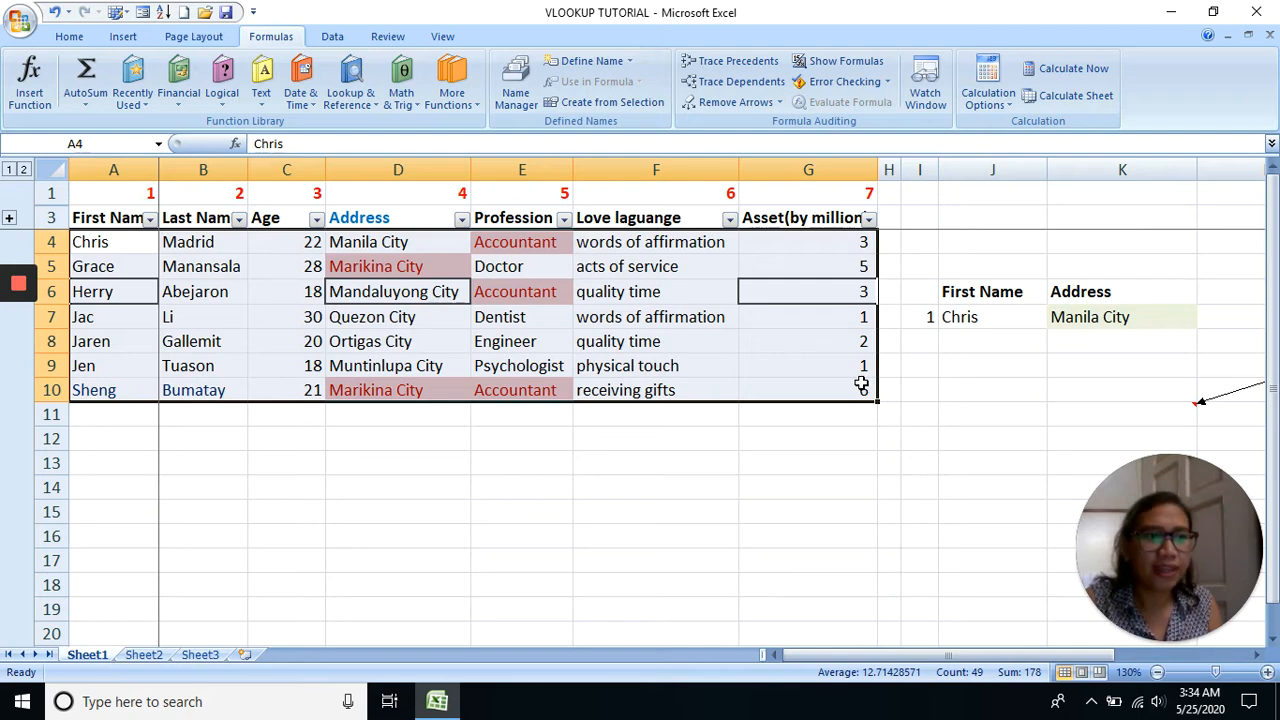
mouse_move(18, 322)
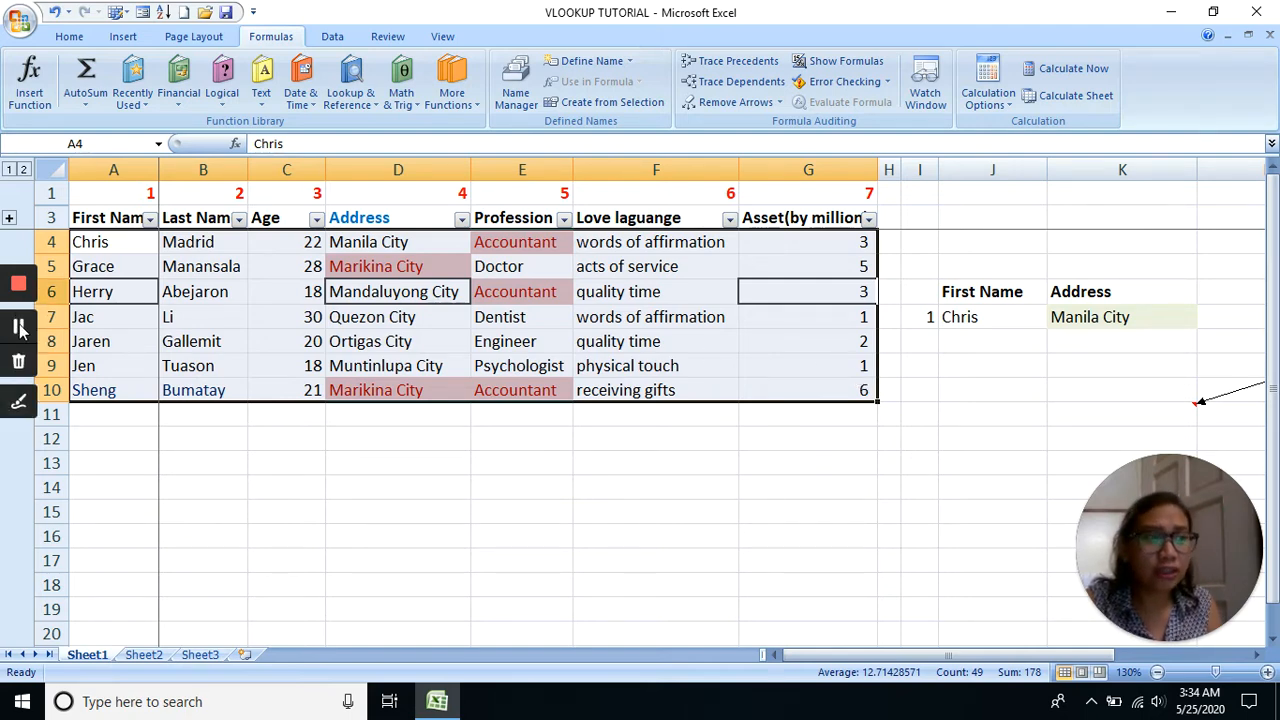
left_click(560, 268)
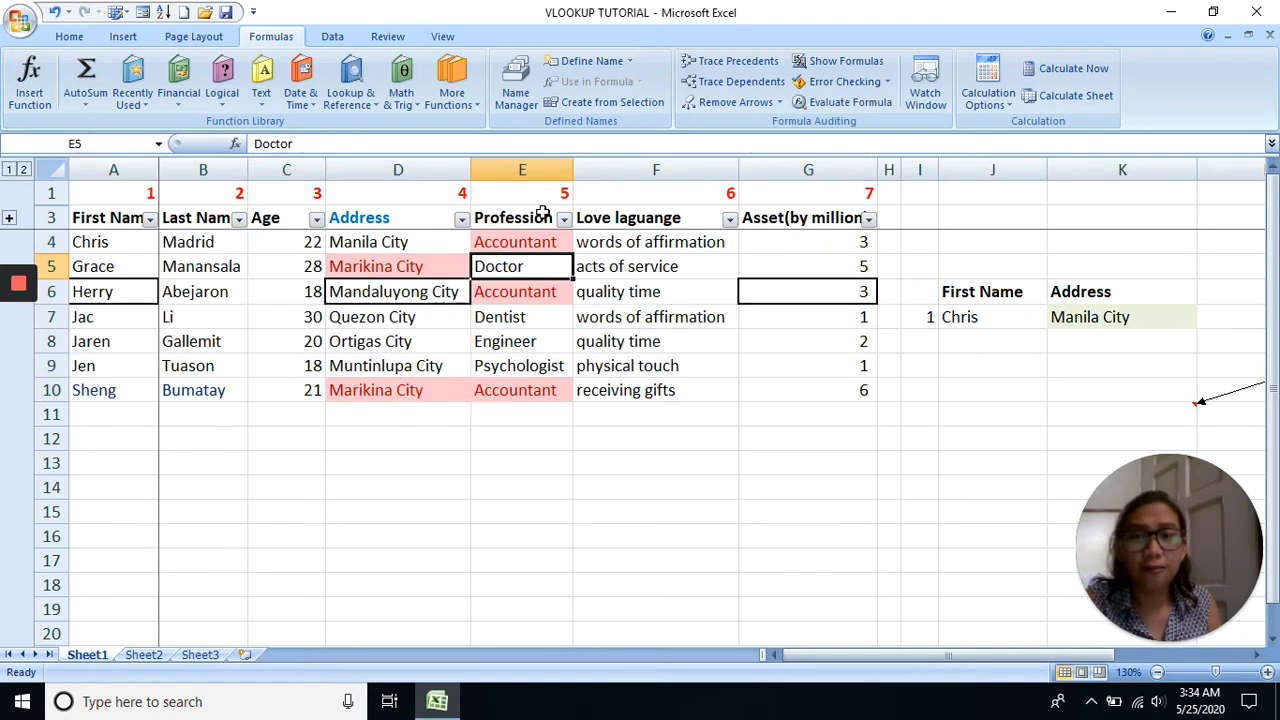
left_click(540, 160)
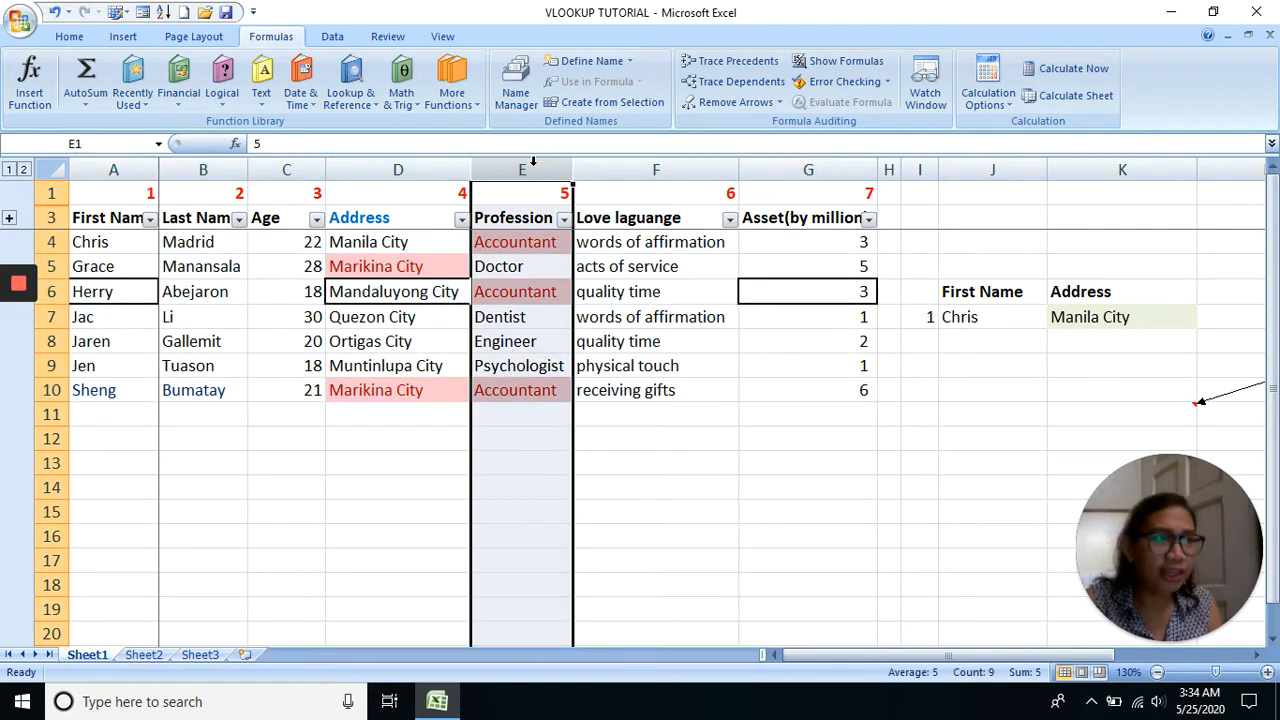
left_click(406, 167)
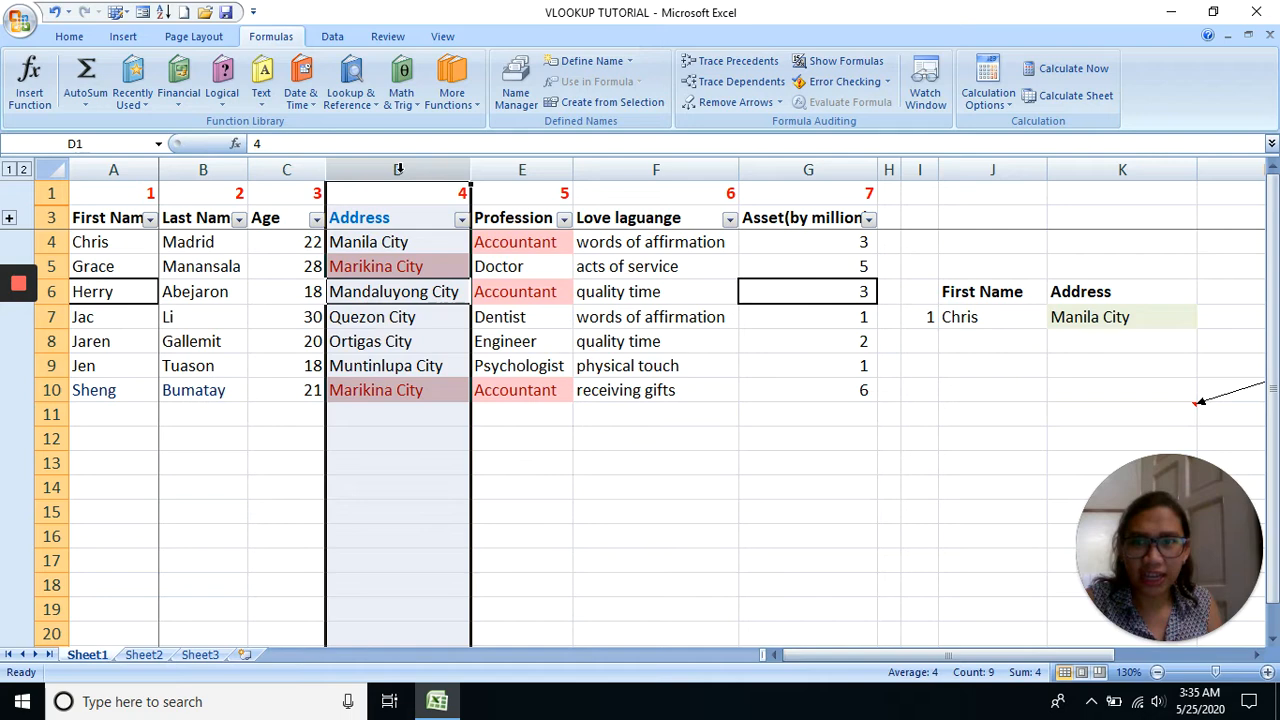
left_click(18, 326)
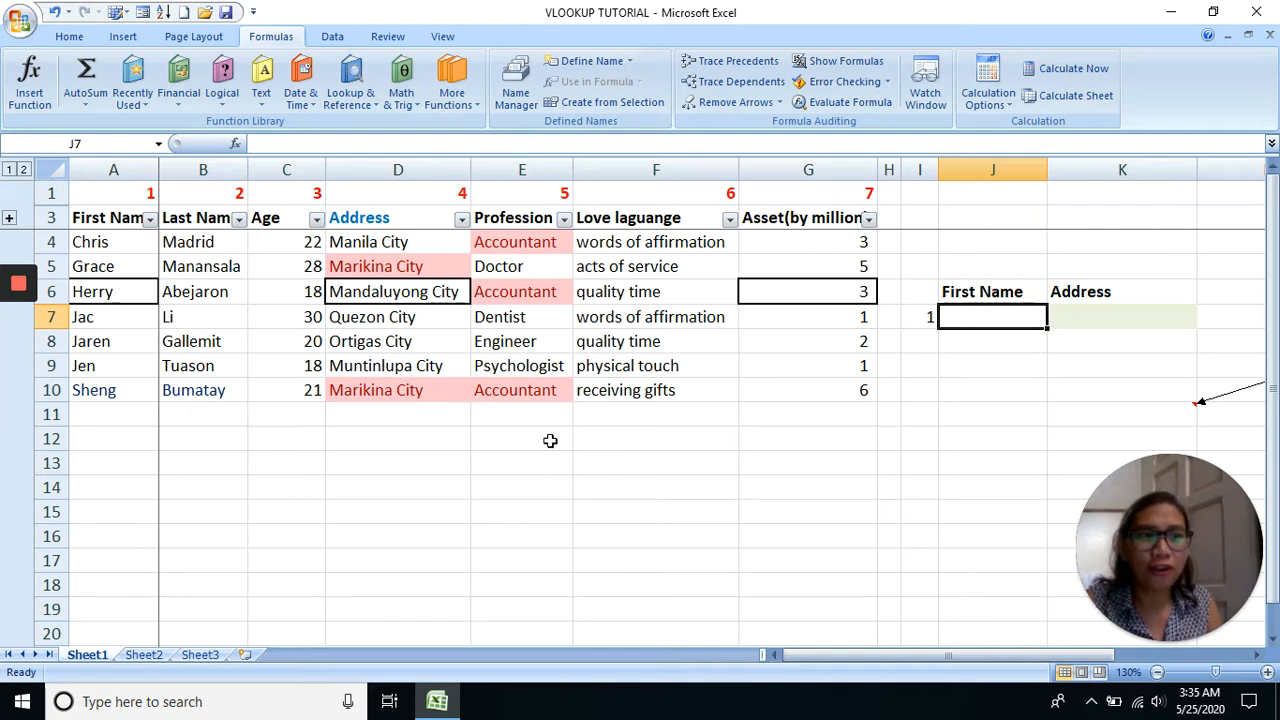
Enter the first name from cell A7 as the lookup name in cell J7 under First Name
left_click(656, 496)
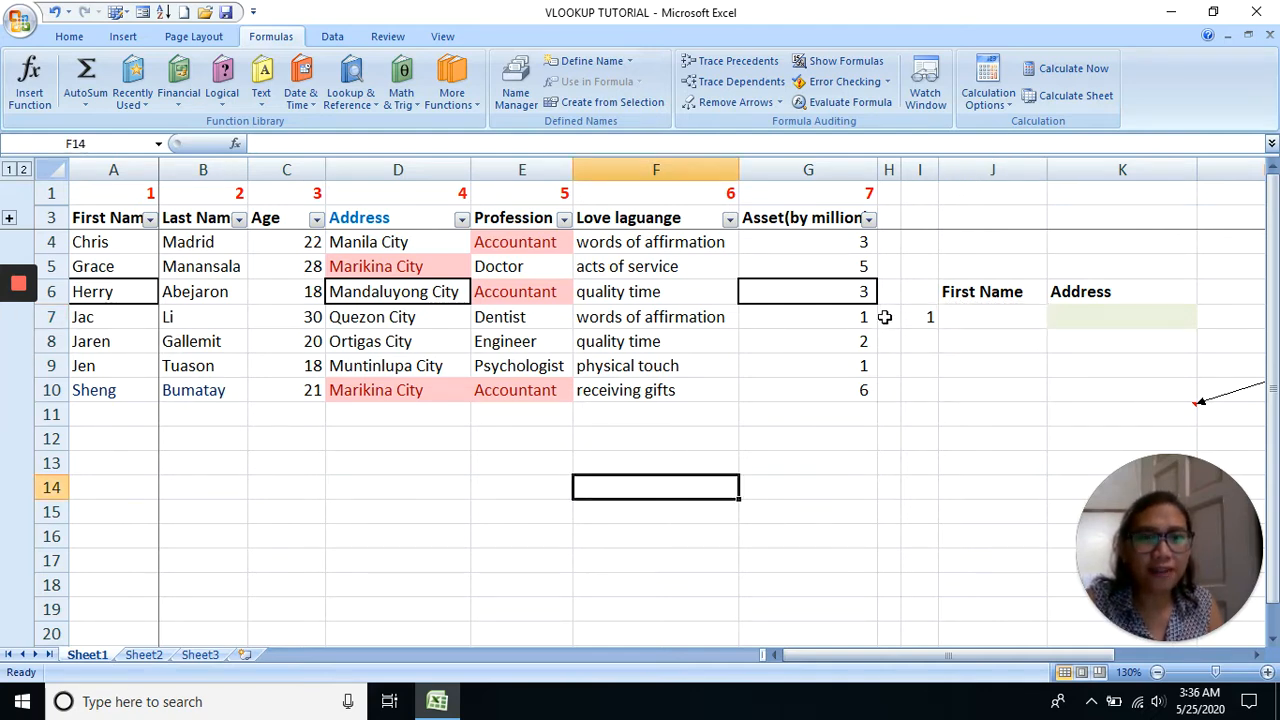
left_click(976, 324)
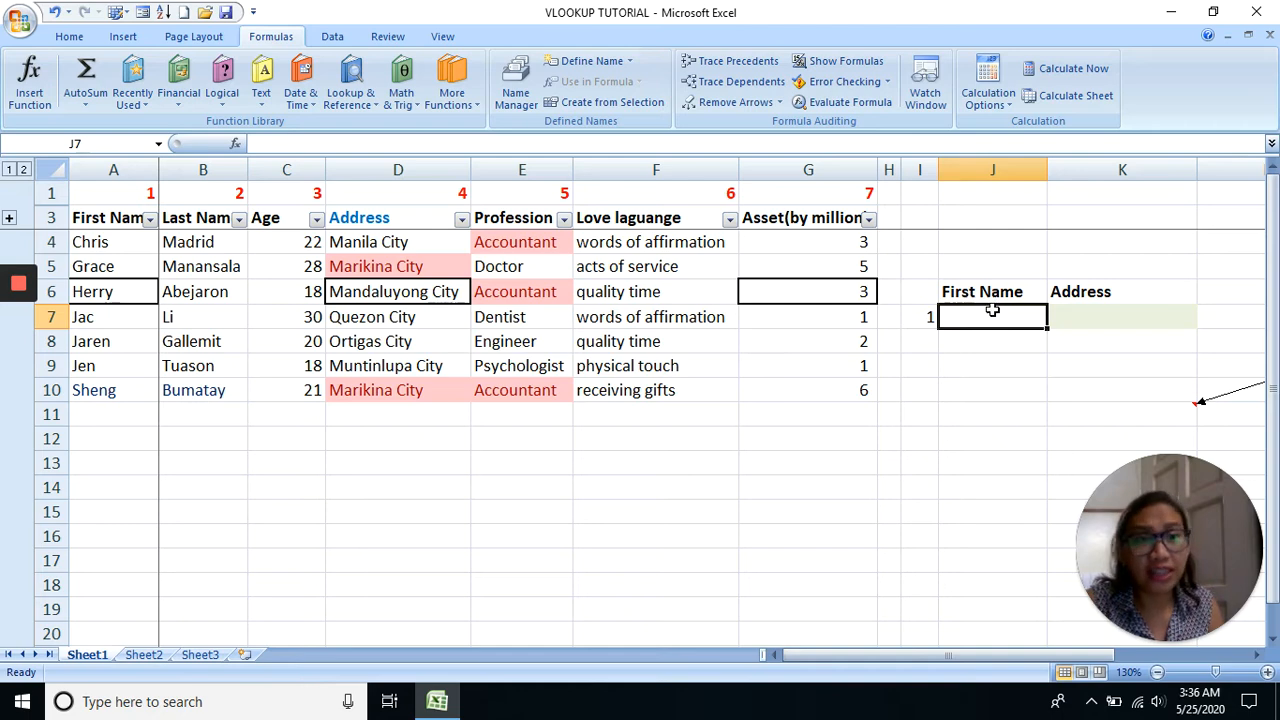
left_click(1097, 316)
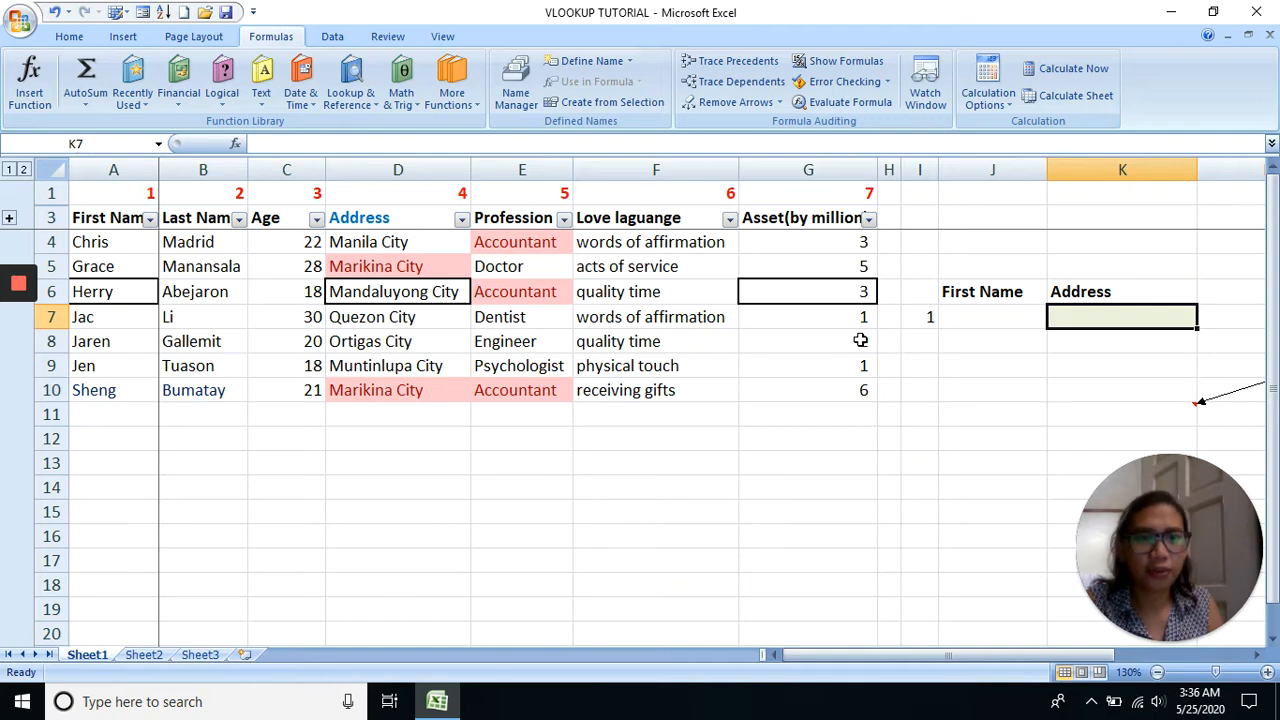
left_click(955, 340)
left_click(974, 300)
left_click(993, 321)
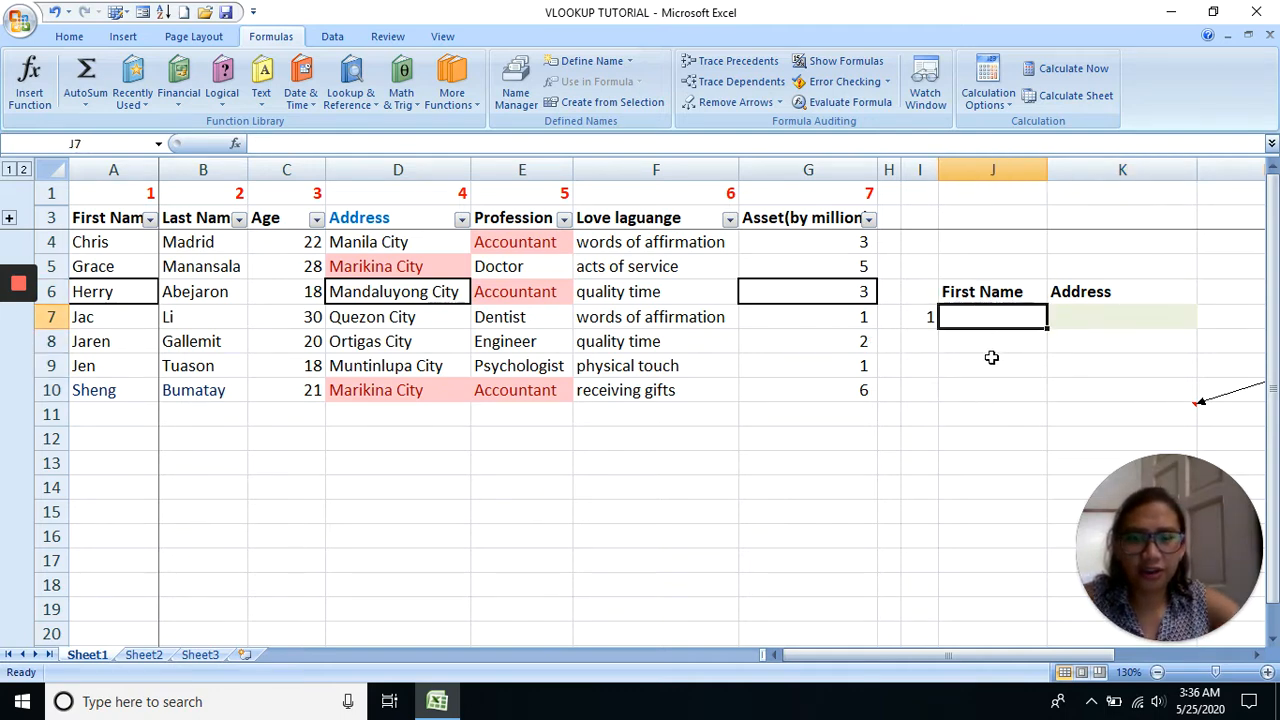
type("Jac")
key("Return")
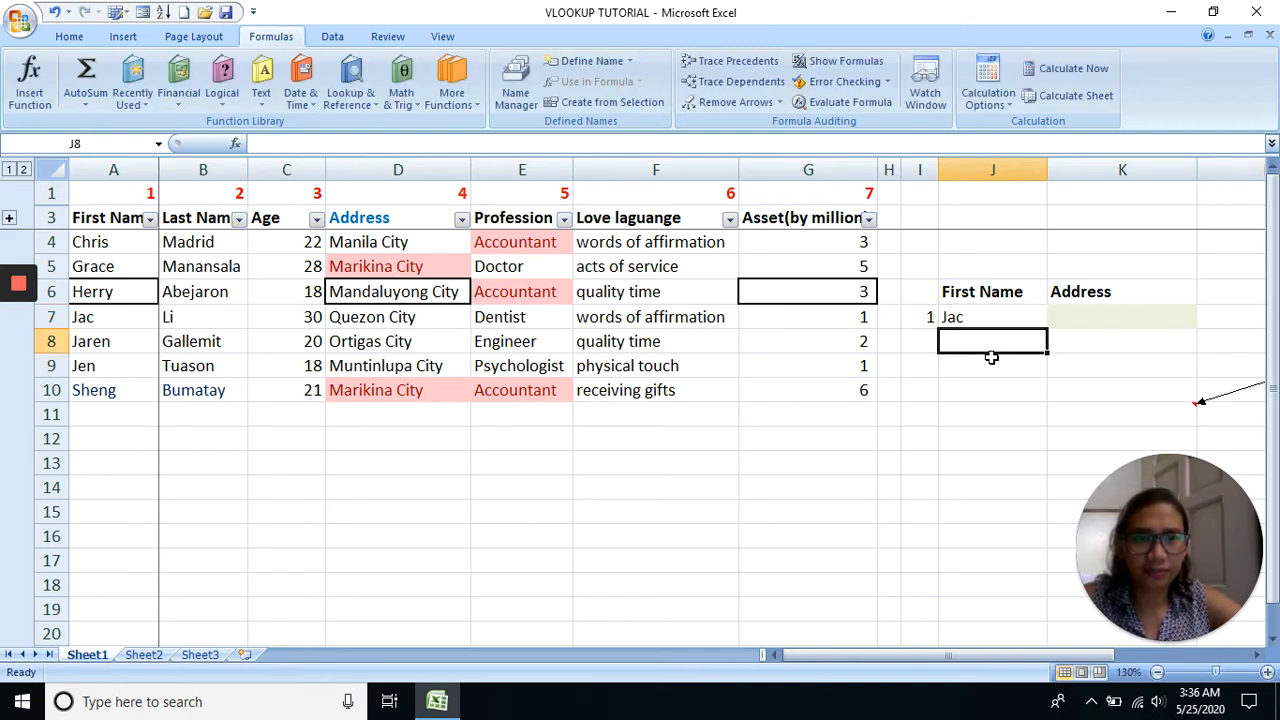
Insert the VLOOKUP function in Address cell K7 and move its arguments dialog down, clear of the table's header and upper rows
left_click(1100, 318)
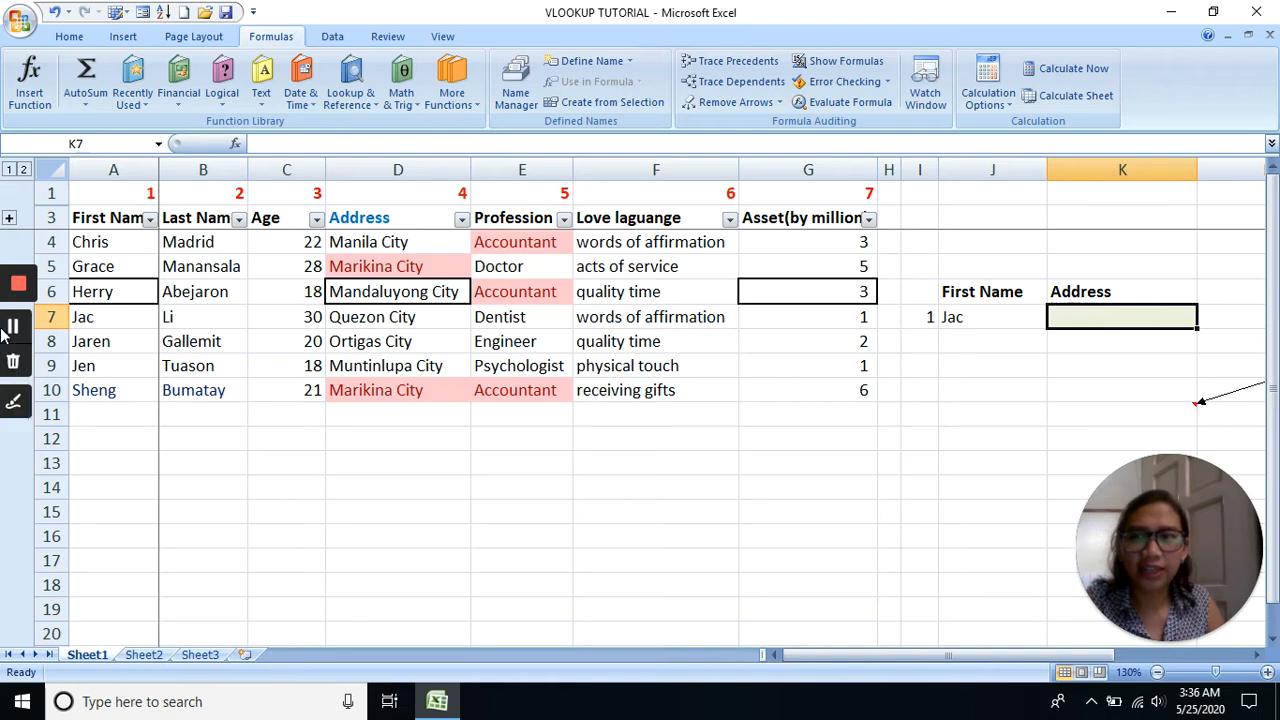
left_click(995, 364)
left_click(1108, 325)
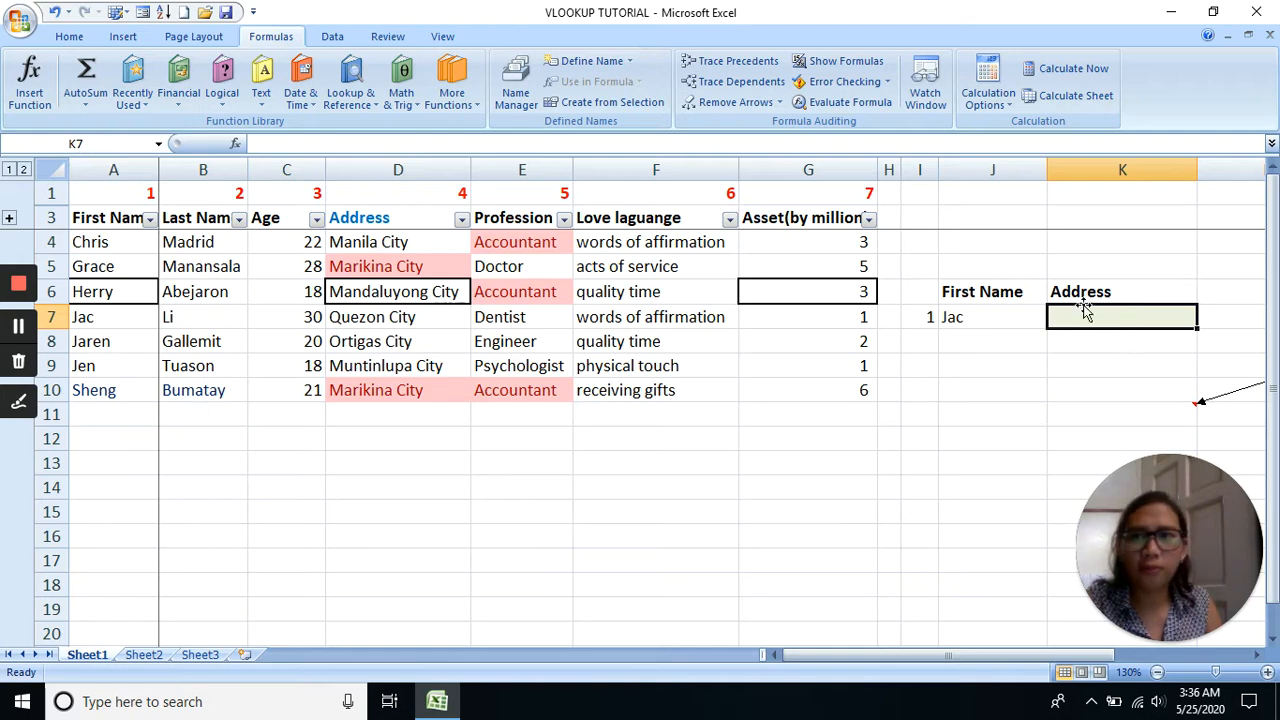
left_click(237, 146)
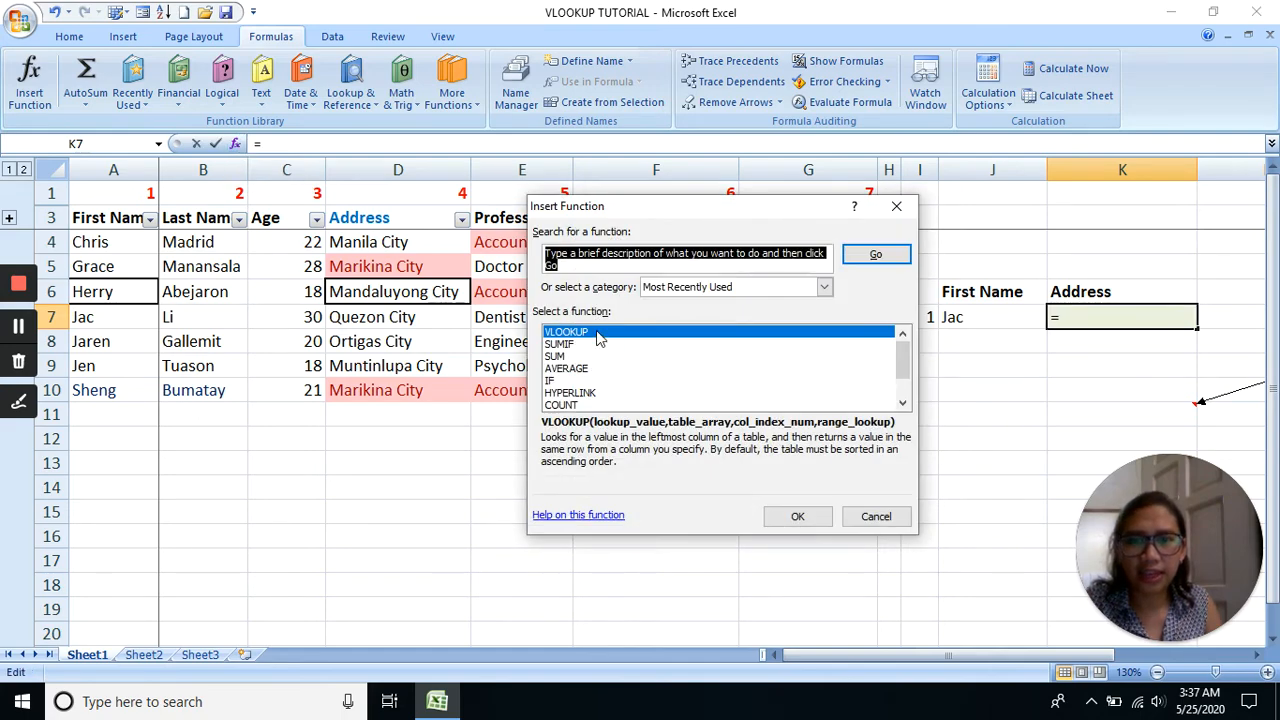
double_click(597, 334)
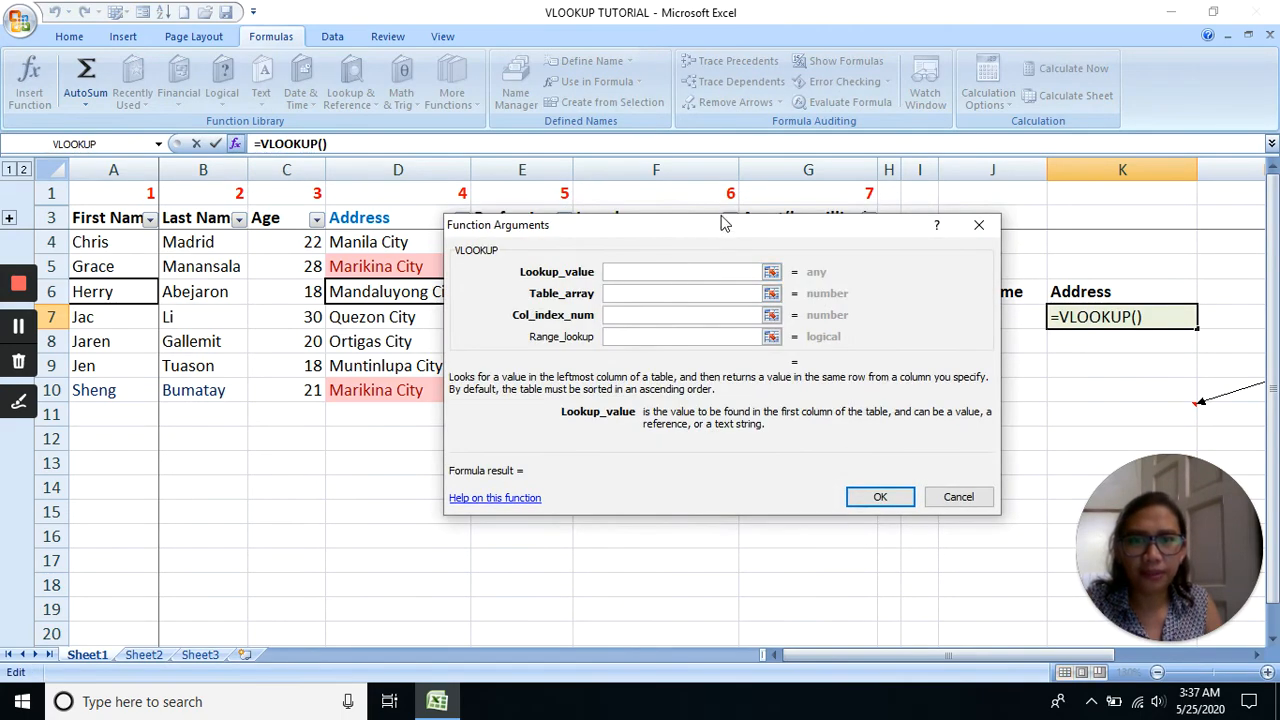
left_click_drag(723, 220, 734, 379)
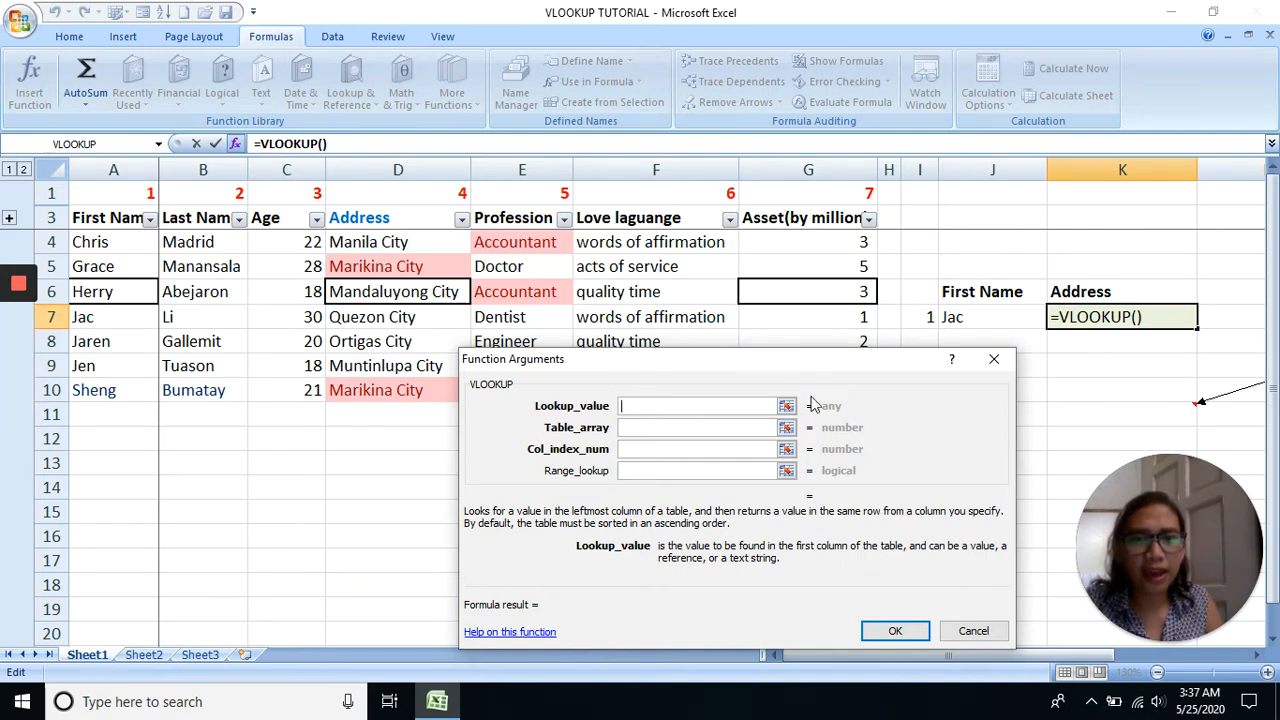
Set the VLOOKUP lookup value to J7 and the table array to A4:G10, moving the arguments dialog below the table
left_click(979, 316)
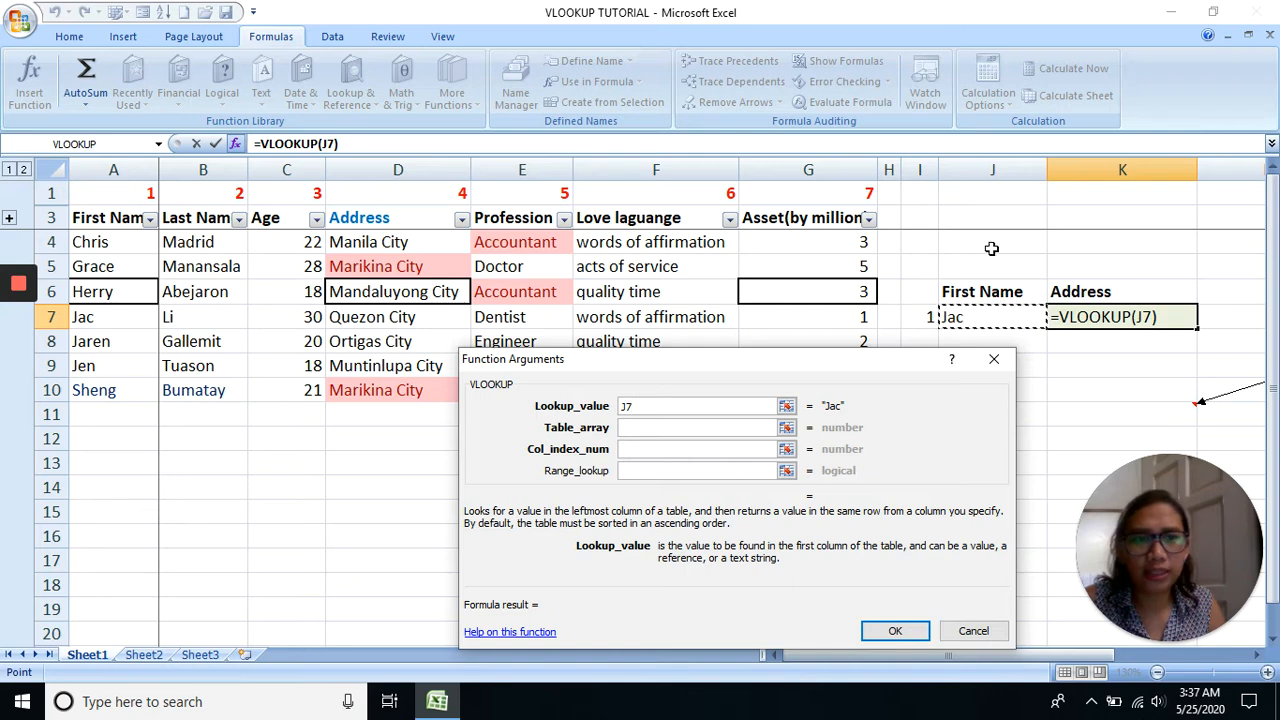
left_click(640, 428)
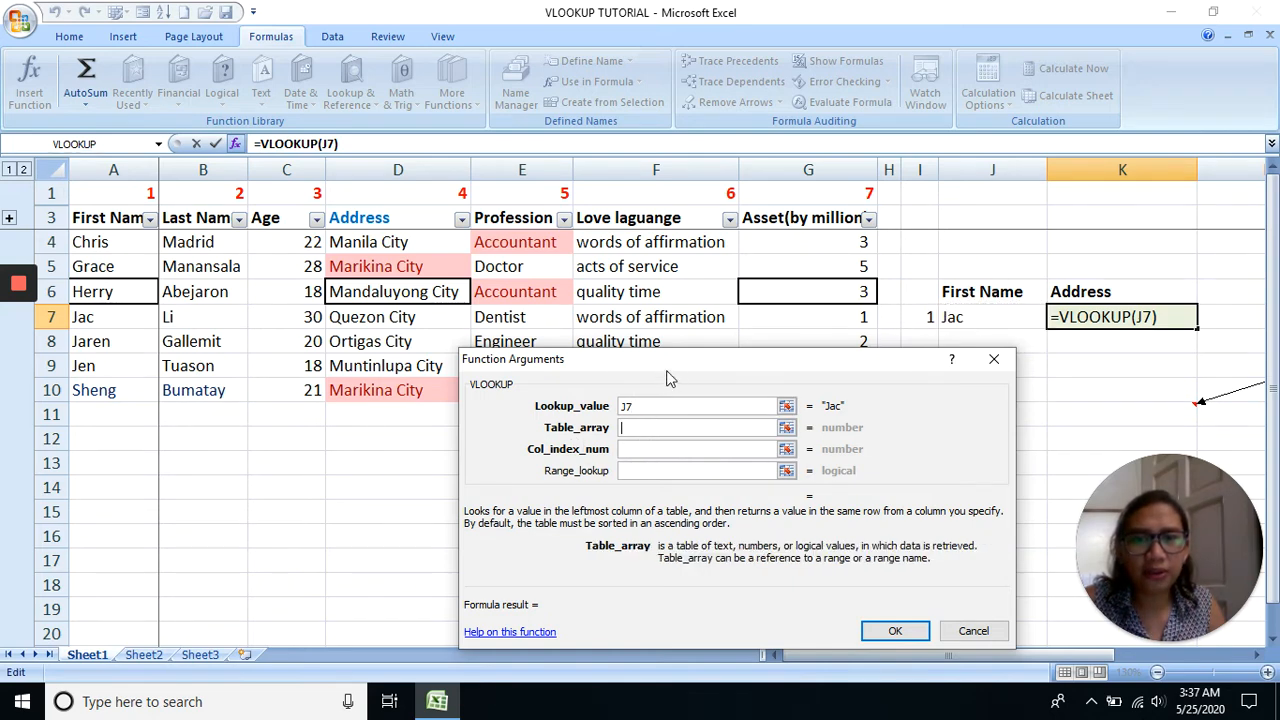
left_click_drag(684, 370, 669, 442)
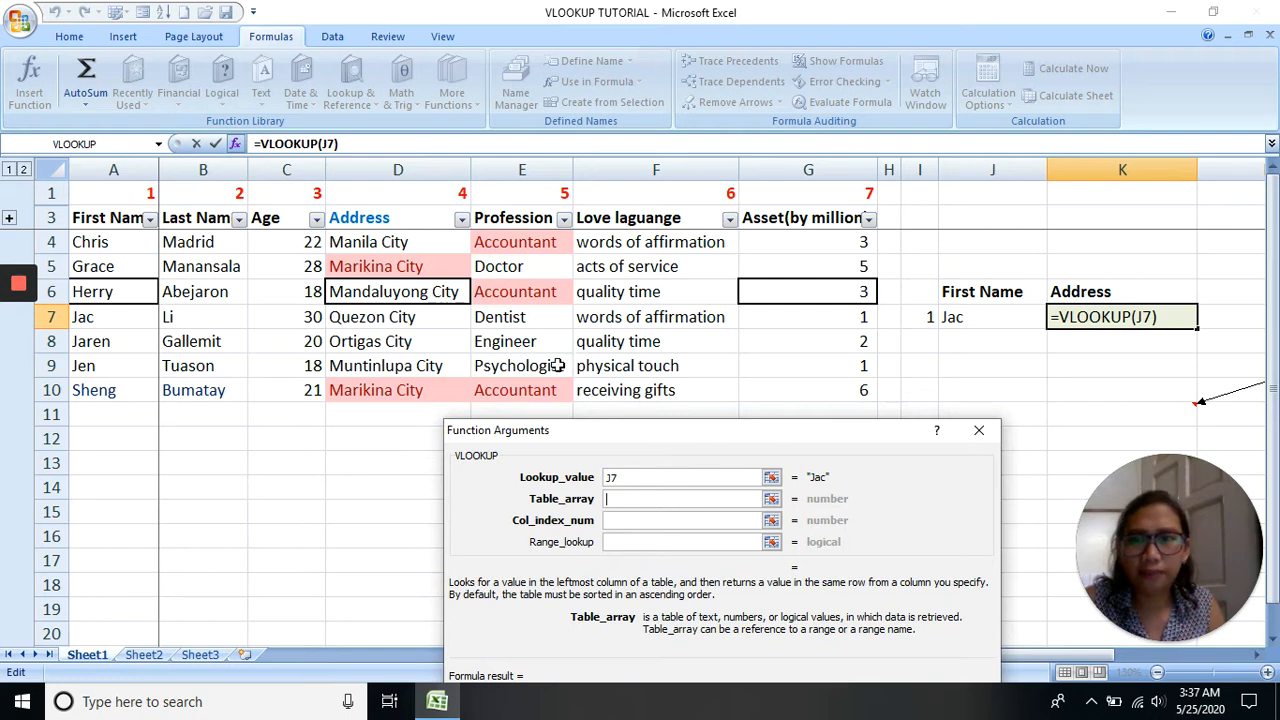
left_click(135, 242)
left_click_drag(135, 242, 773, 386)
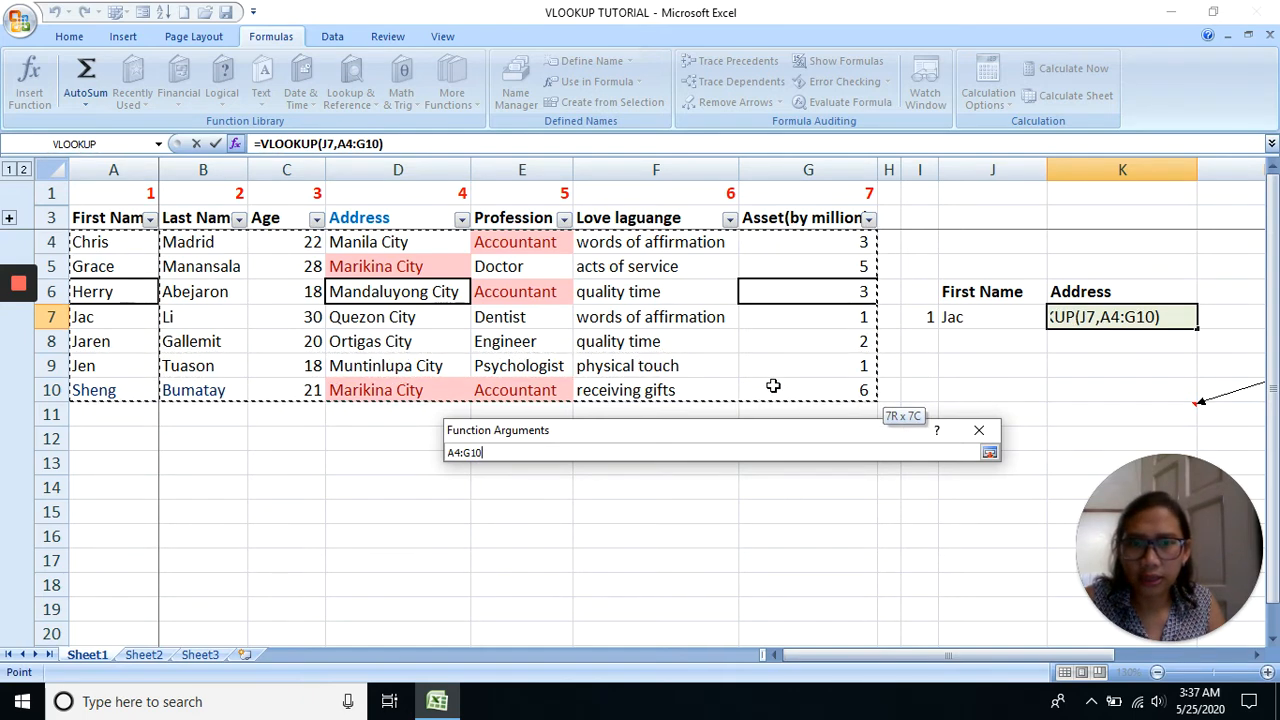
left_click_drag(773, 386, 773, 386)
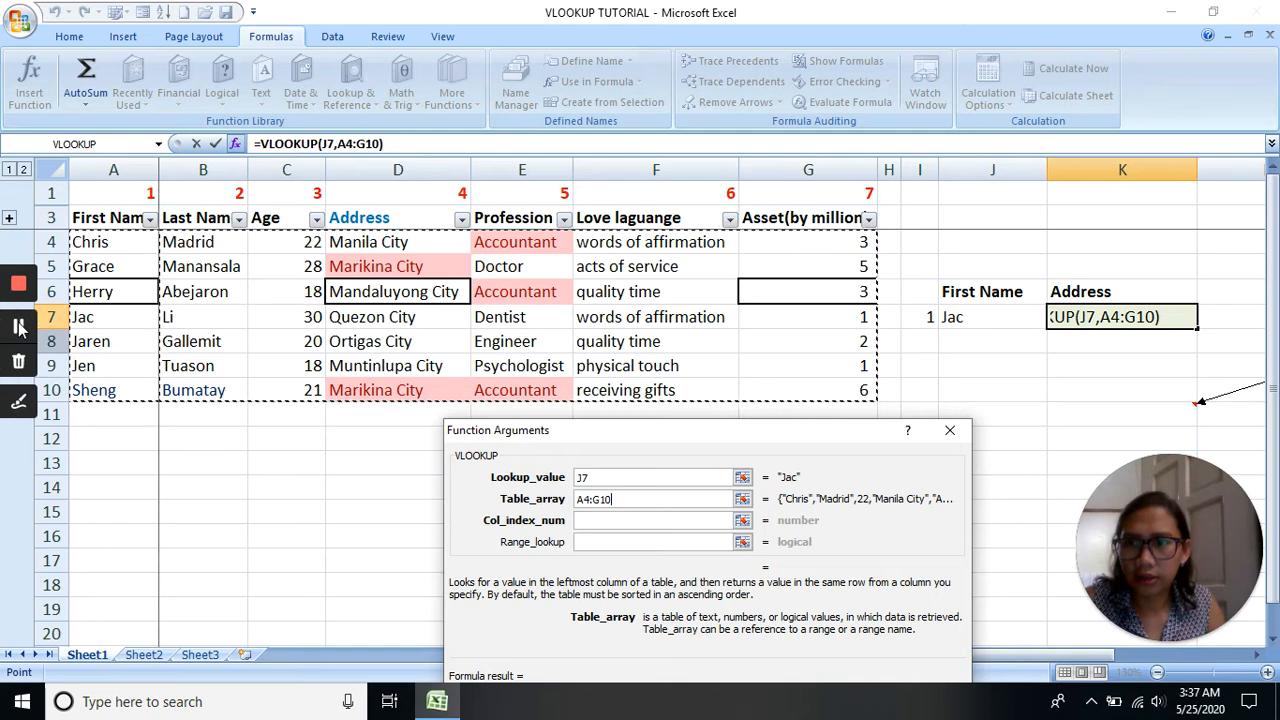
Count the table's columns from First Name in column A to Address in column D, referencing them in the column index argument
left_click(580, 520)
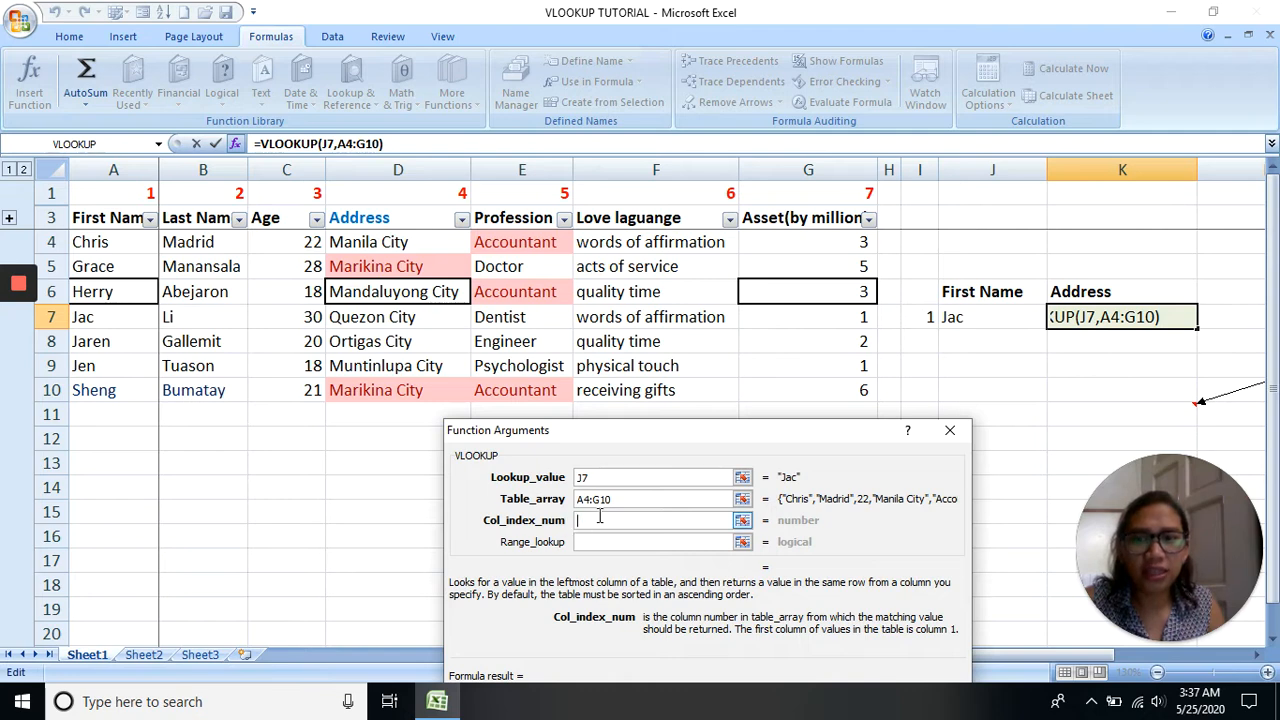
mouse_move(17, 338)
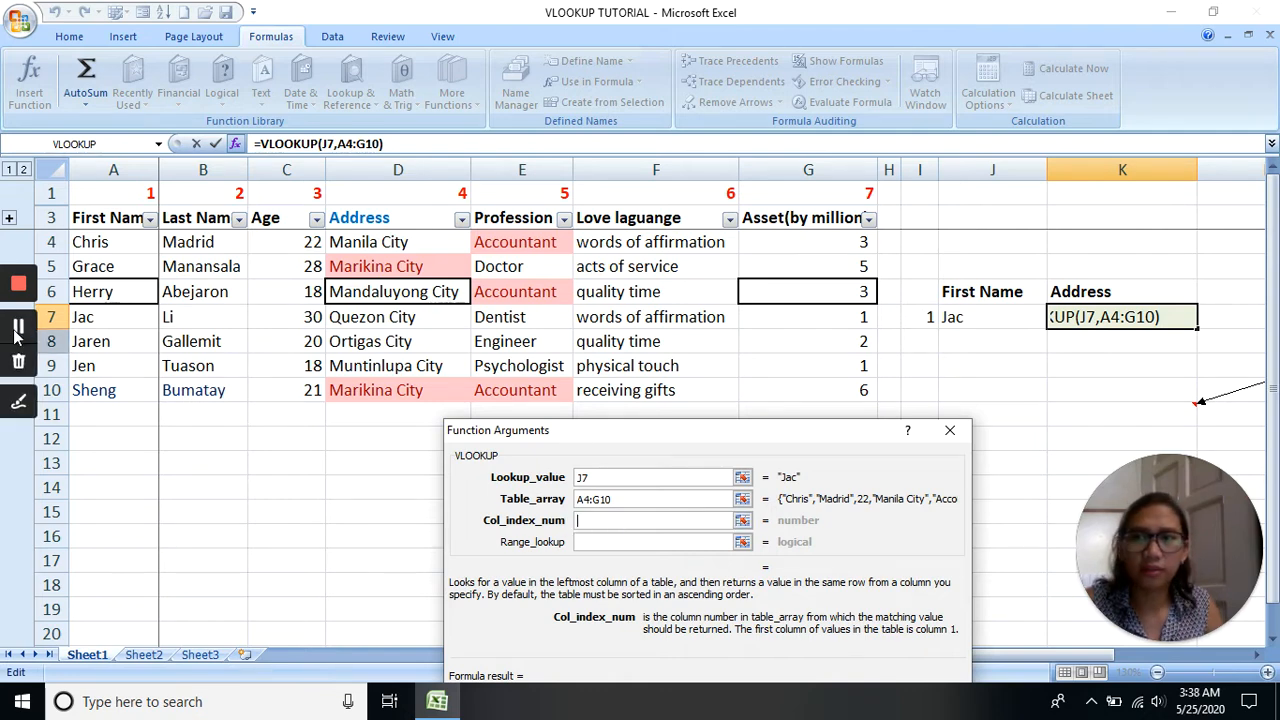
left_click(120, 291)
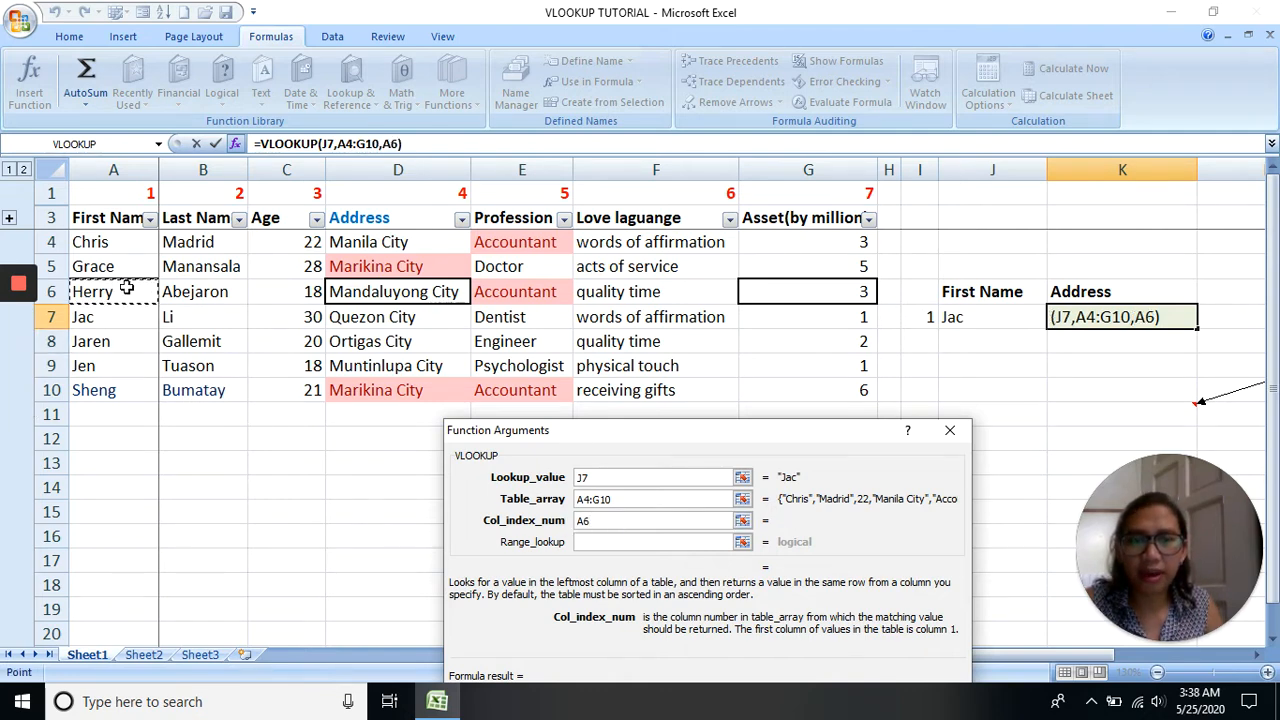
left_click(130, 168)
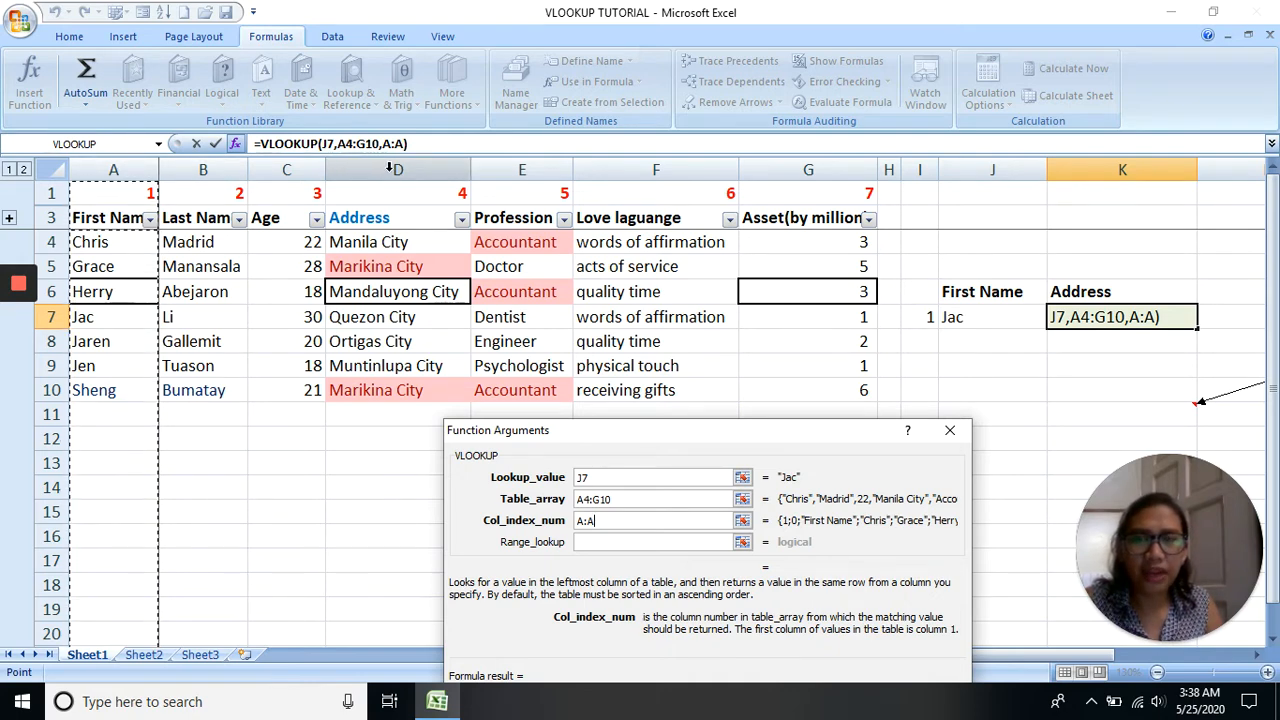
left_click(393, 170)
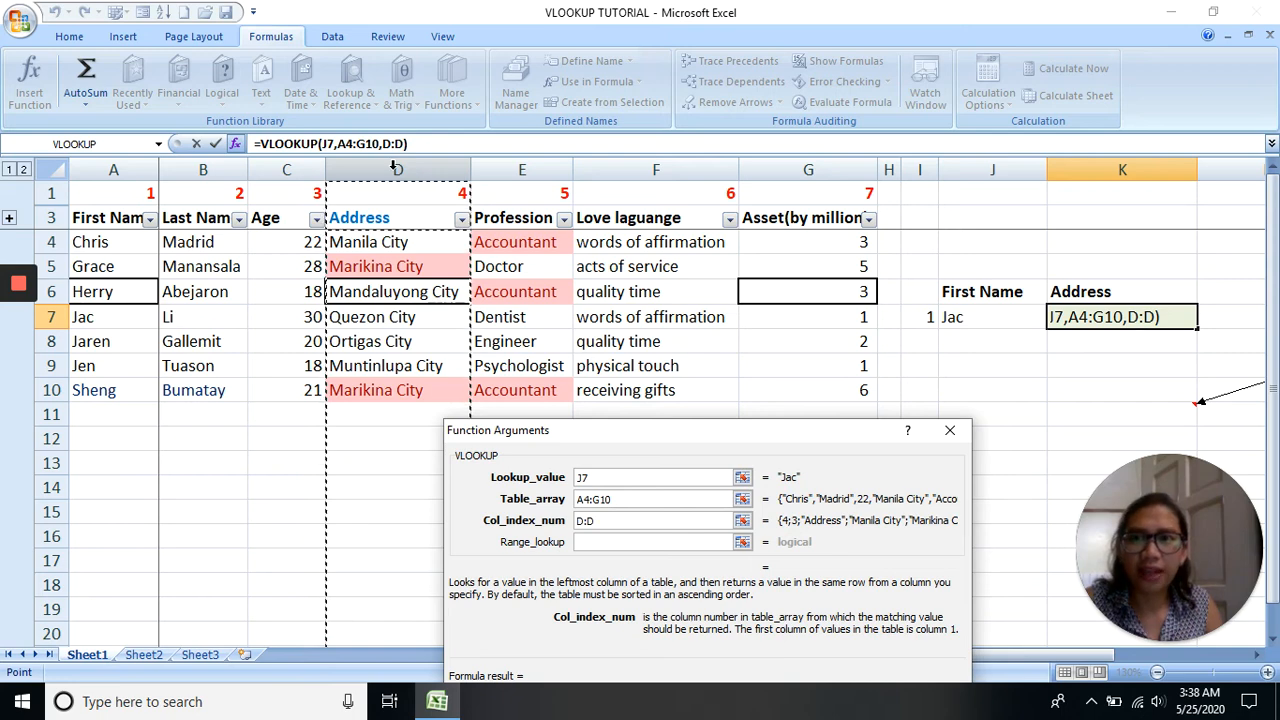
left_click(130, 163)
left_click(209, 165)
left_click(286, 167)
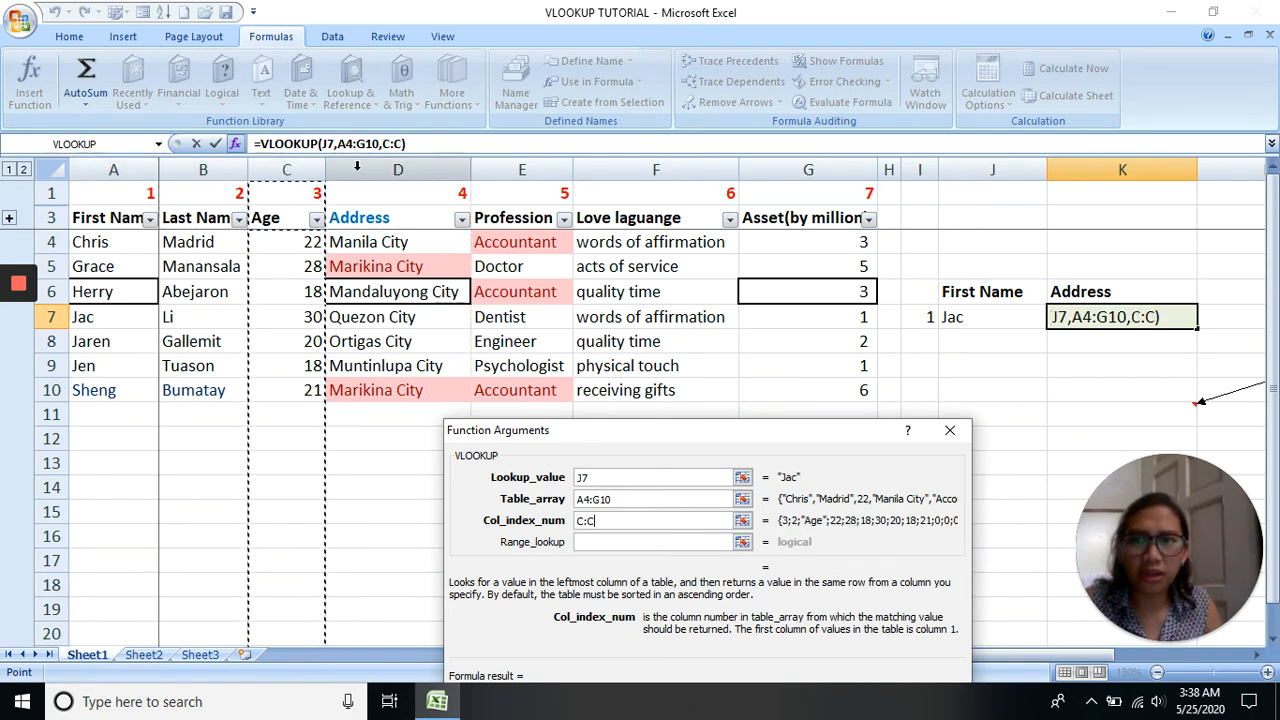
left_click(390, 166)
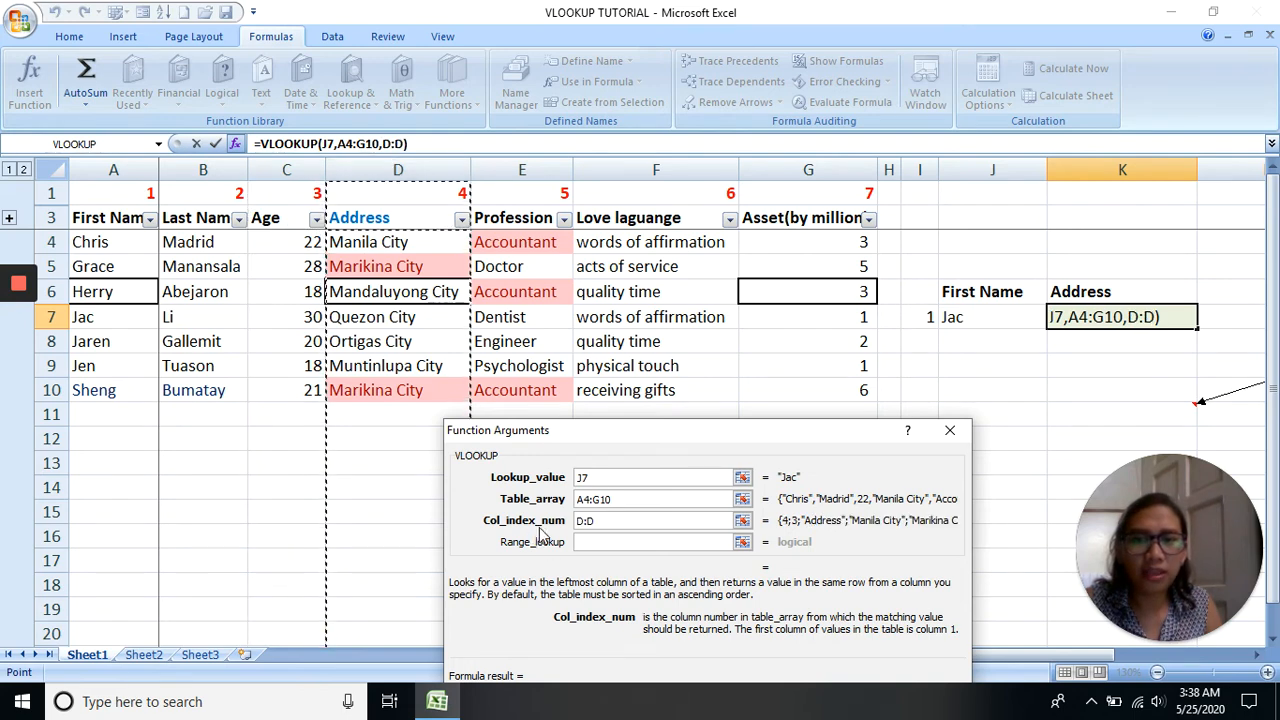
Set the column index number to 4 and the range lookup to false, and confirm the VLOOKUP in K7
left_click(583, 523)
left_click_drag(614, 521, 545, 530)
type("4")
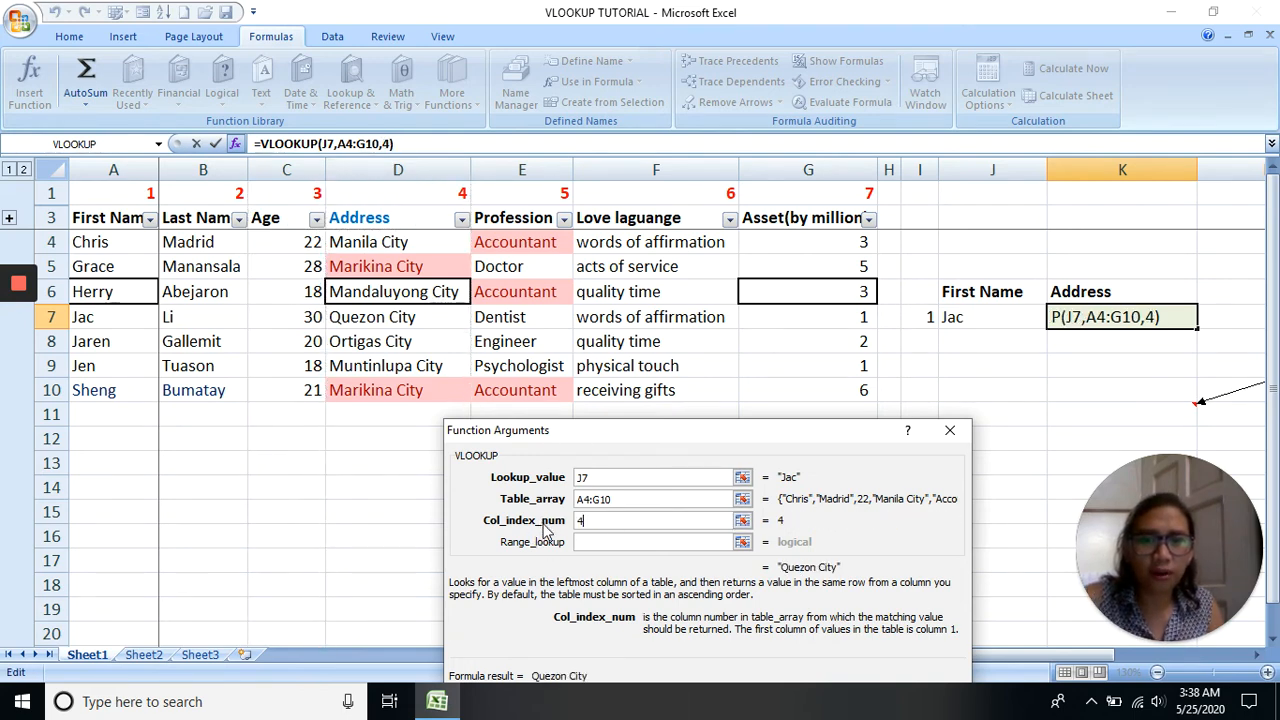
left_click(605, 543)
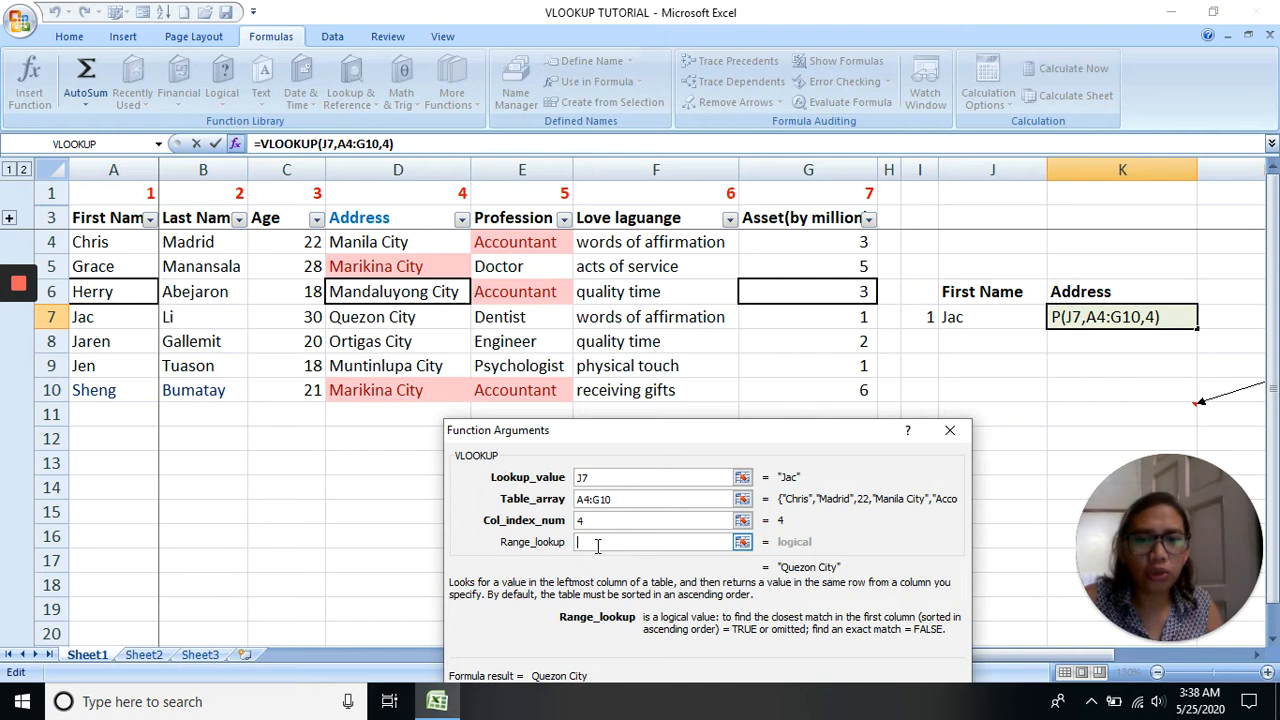
type("false")
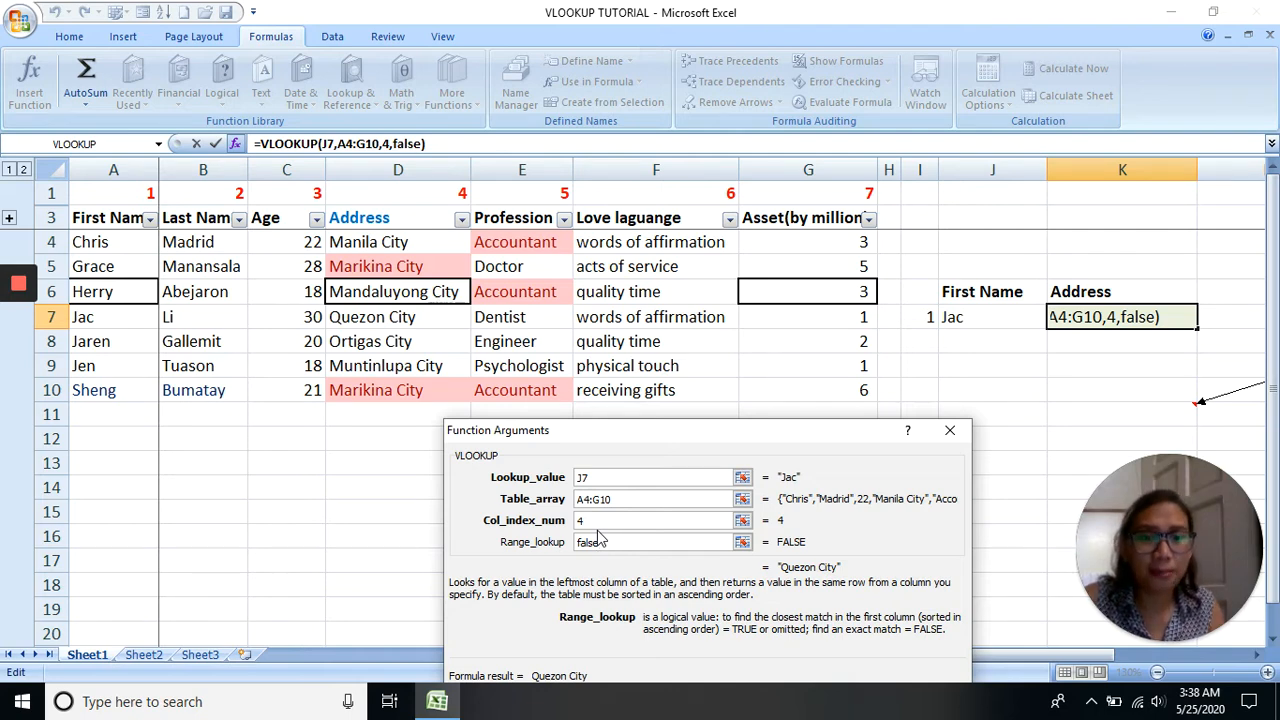
left_click_drag(782, 436, 798, 338)
left_click(868, 604)
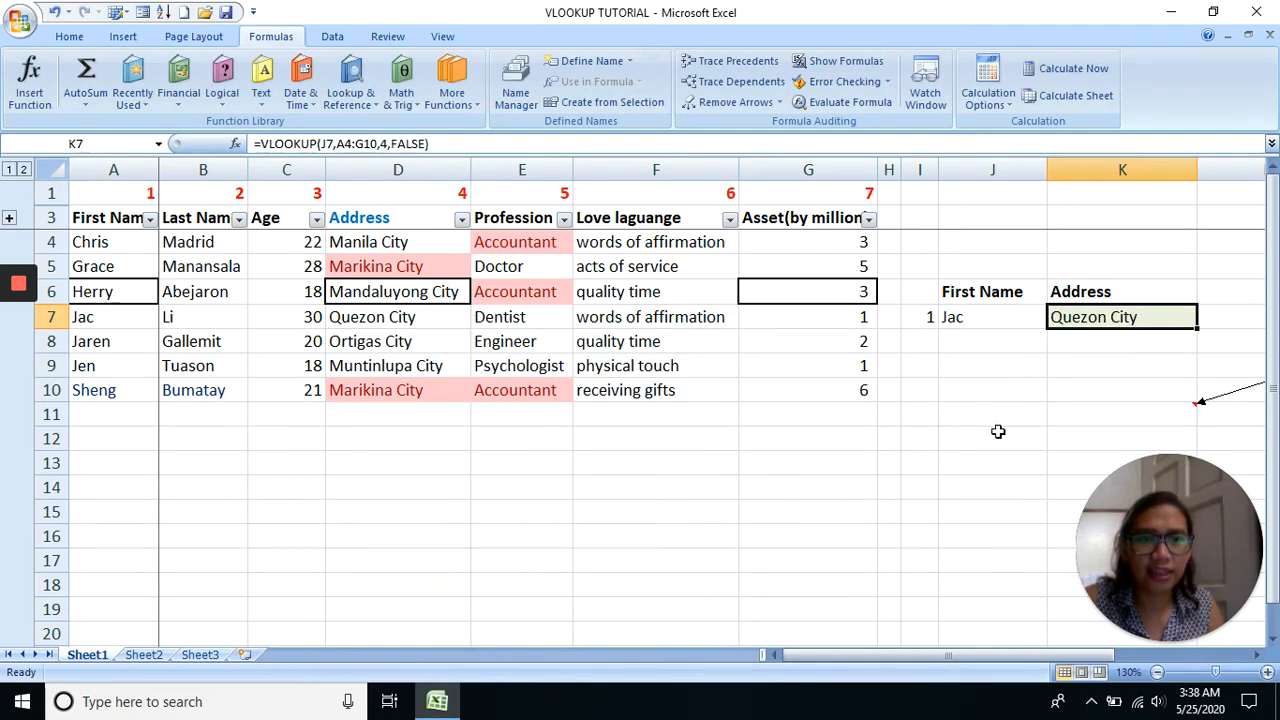
Compare the address returned in K7 for the name in J7 with the table's row 7 entries in A7 and D7
left_click(1034, 366)
left_click(1114, 316)
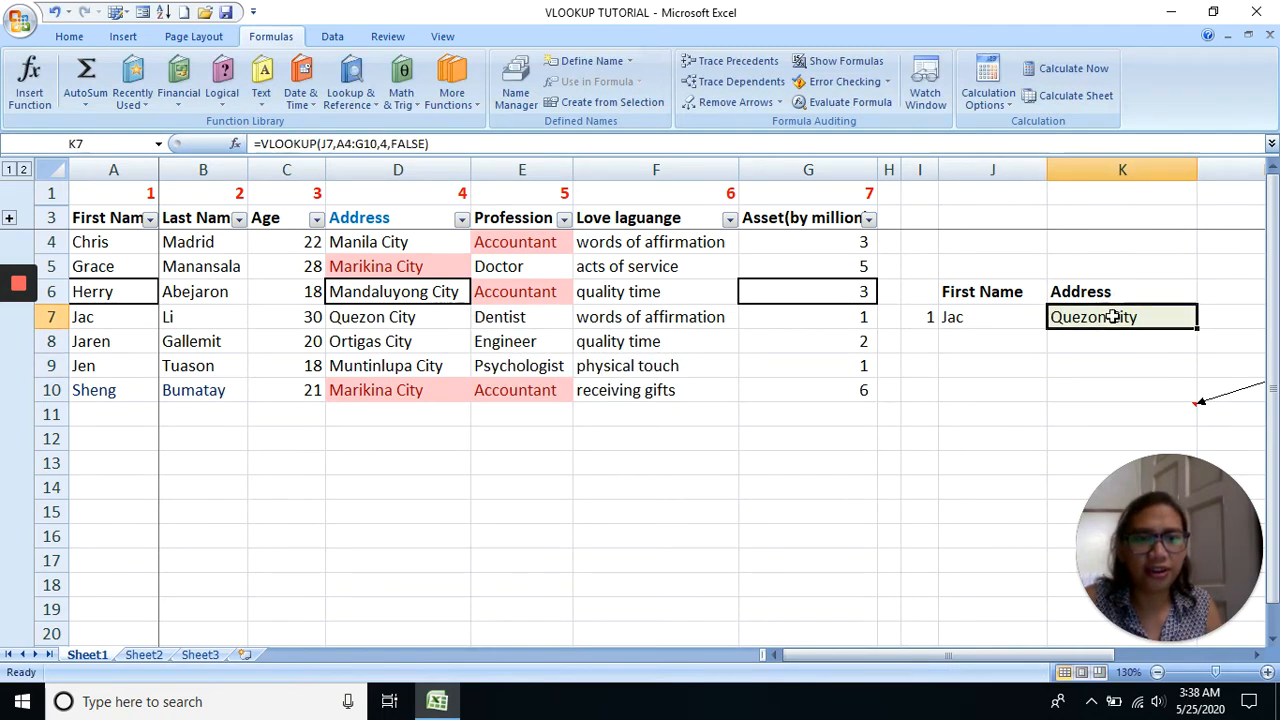
left_click(1012, 316)
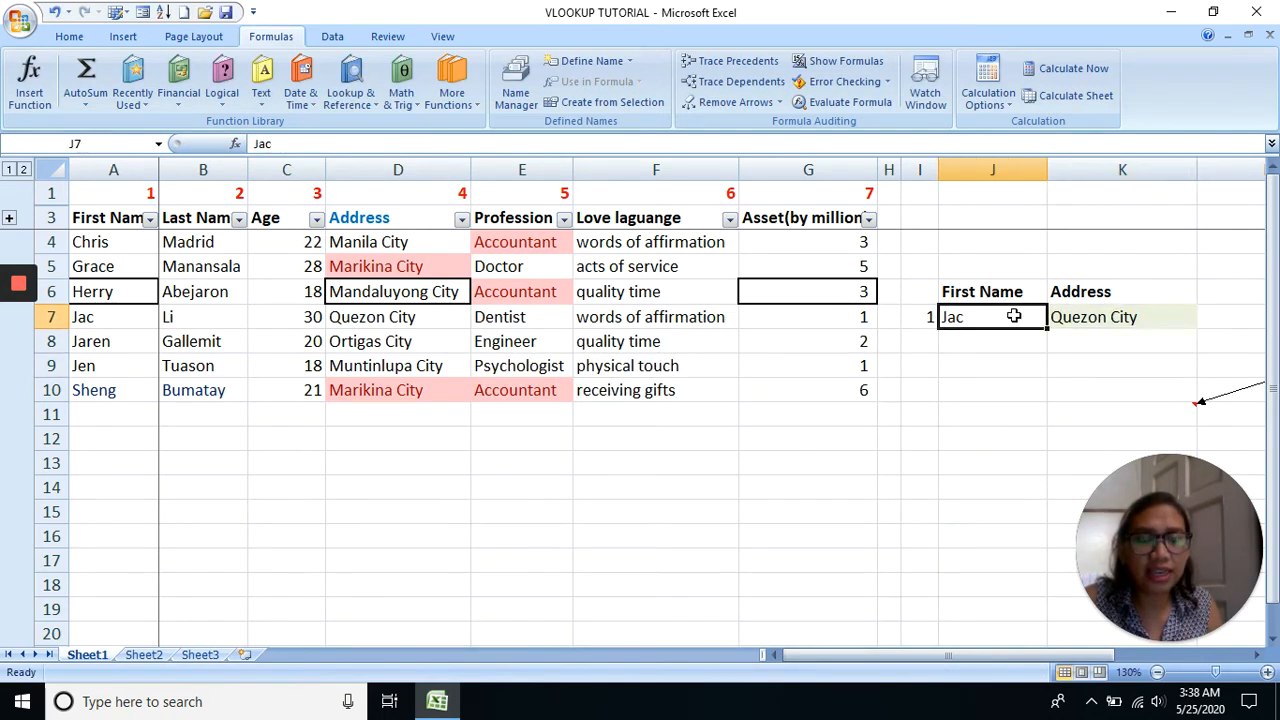
left_click(1068, 317)
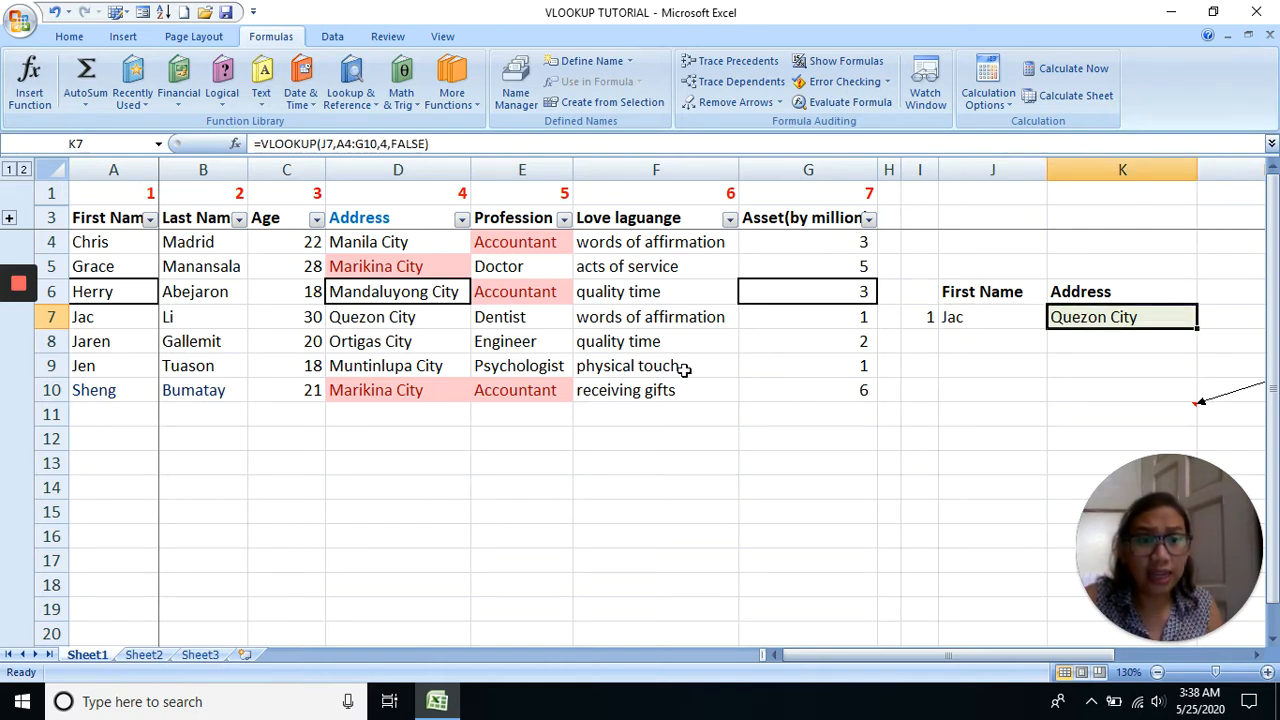
left_click_drag(817, 389, 140, 190)
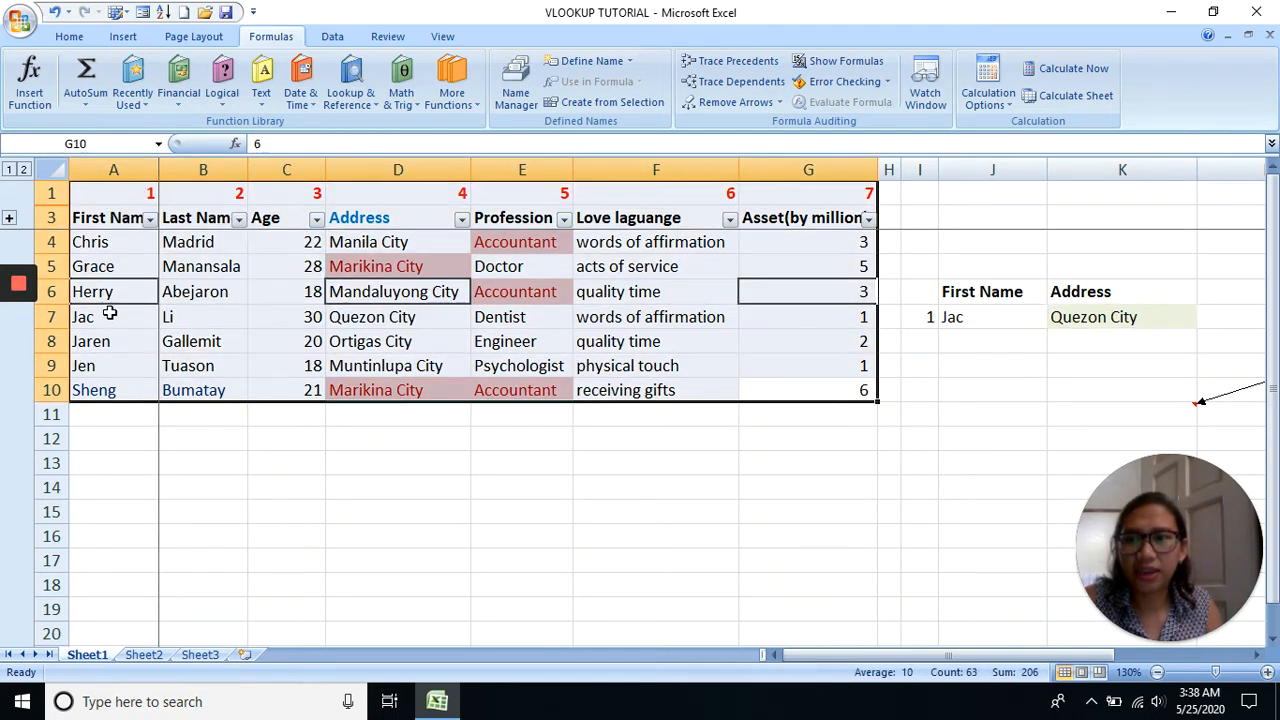
left_click(108, 316)
left_click(45, 318)
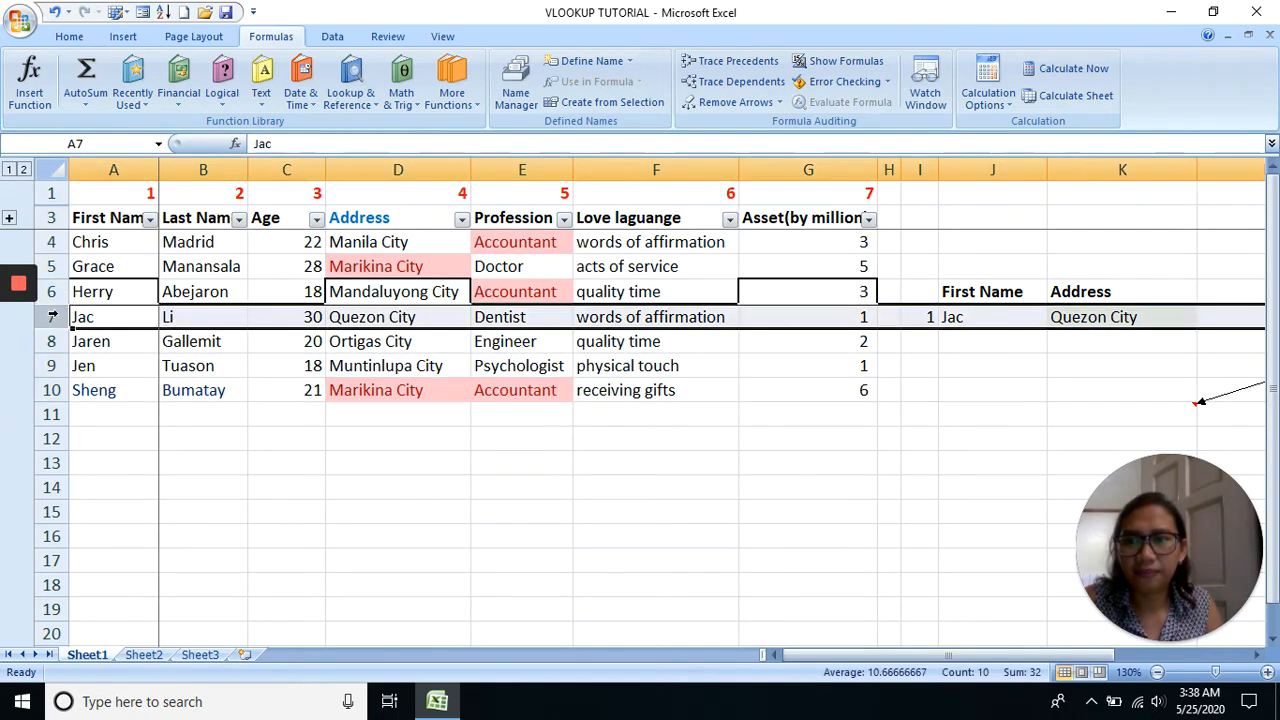
left_click(118, 316)
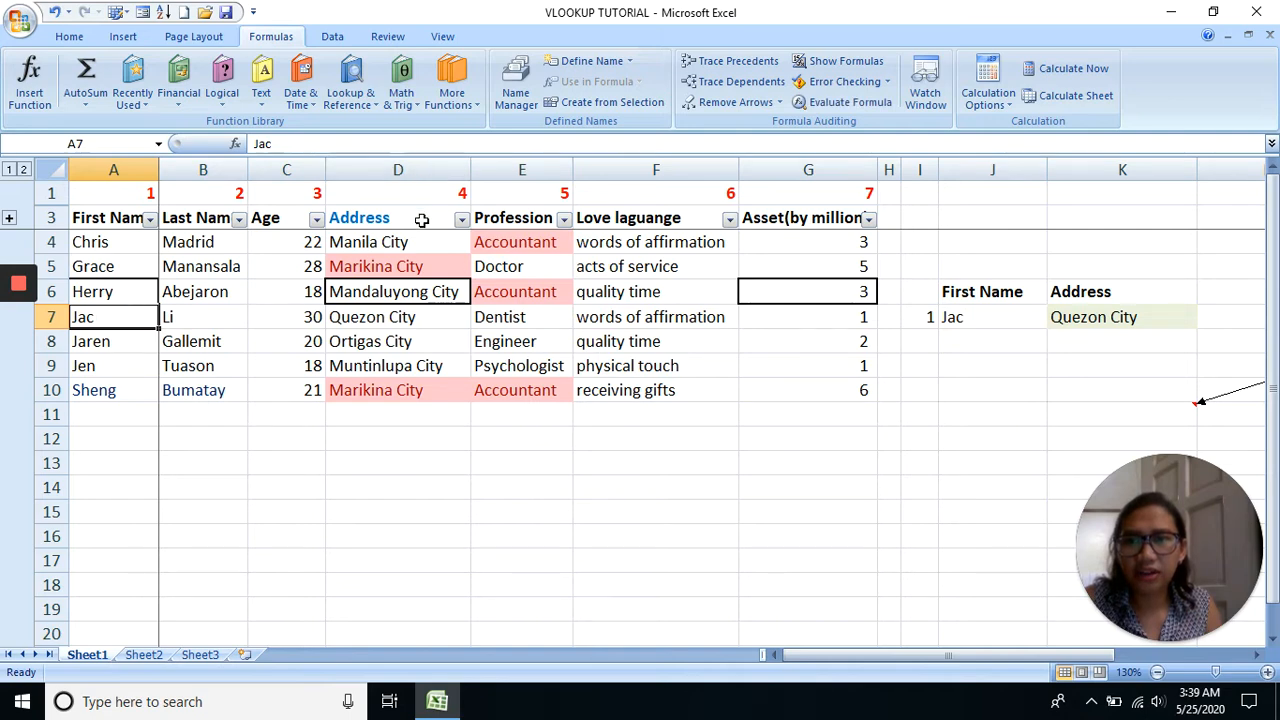
left_click(395, 318)
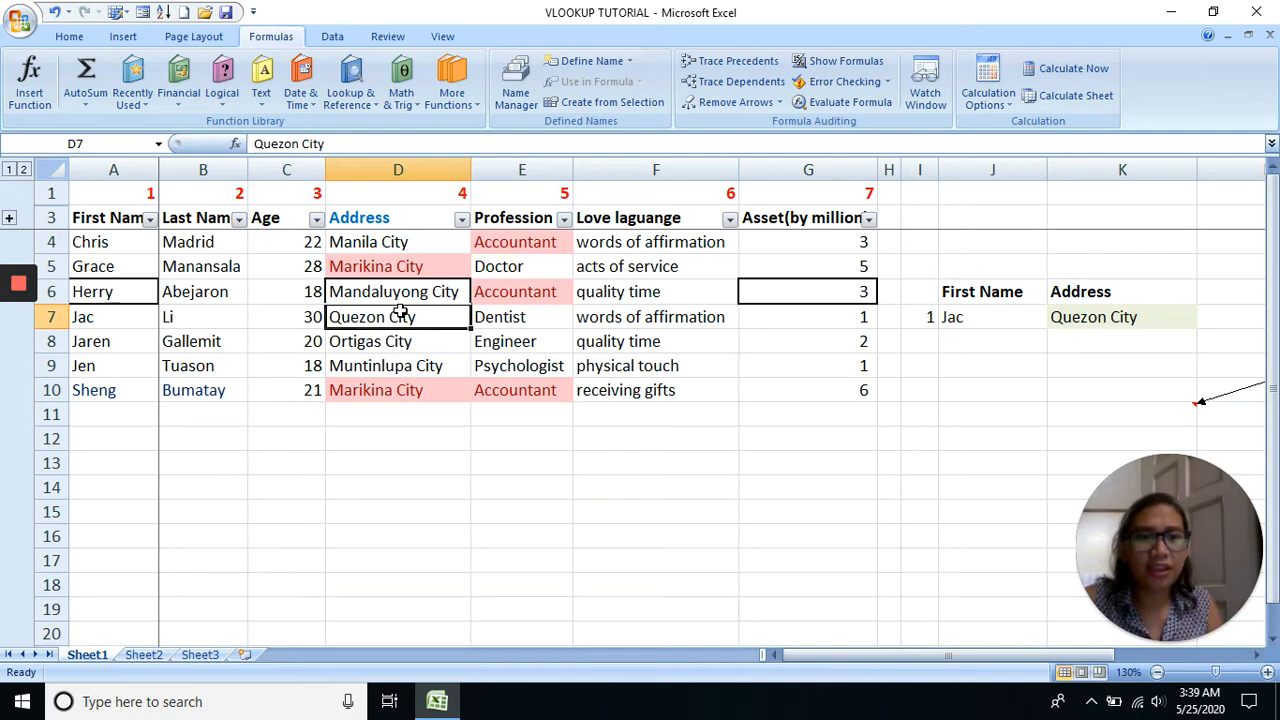
left_click(1105, 317)
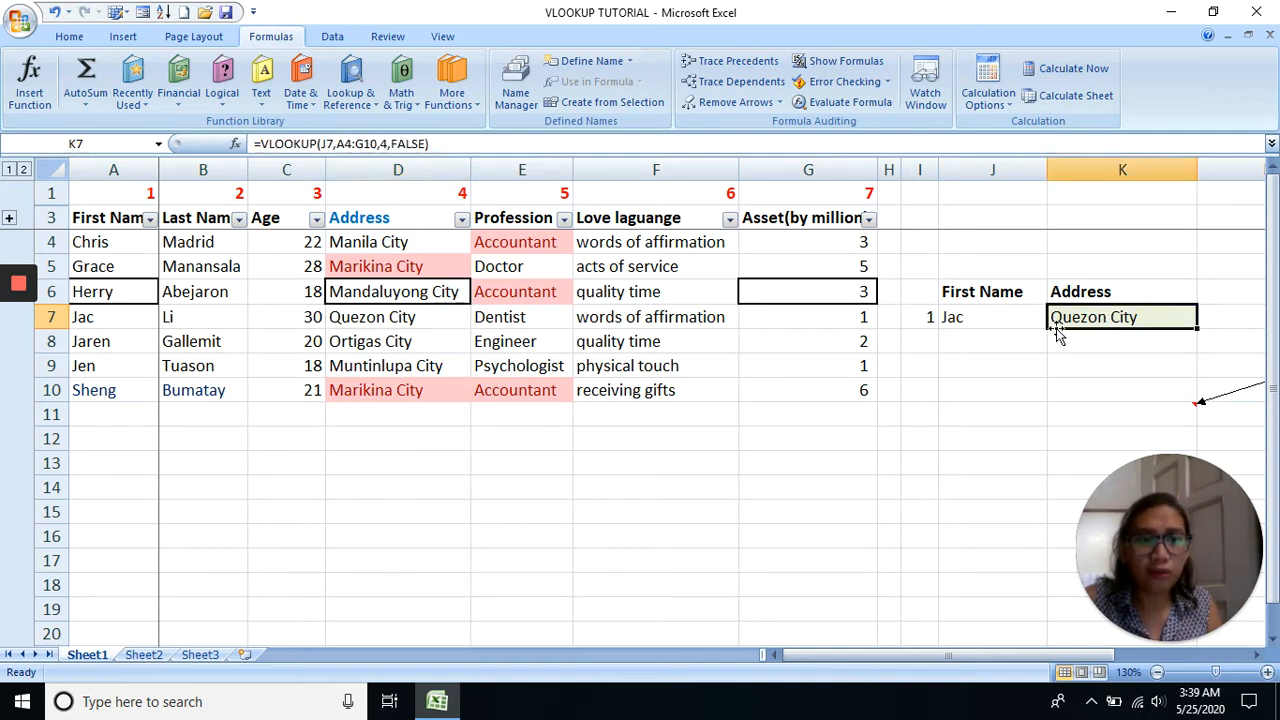
Replace the lookup name in J7 with the first name from cell A10
left_click(981, 328)
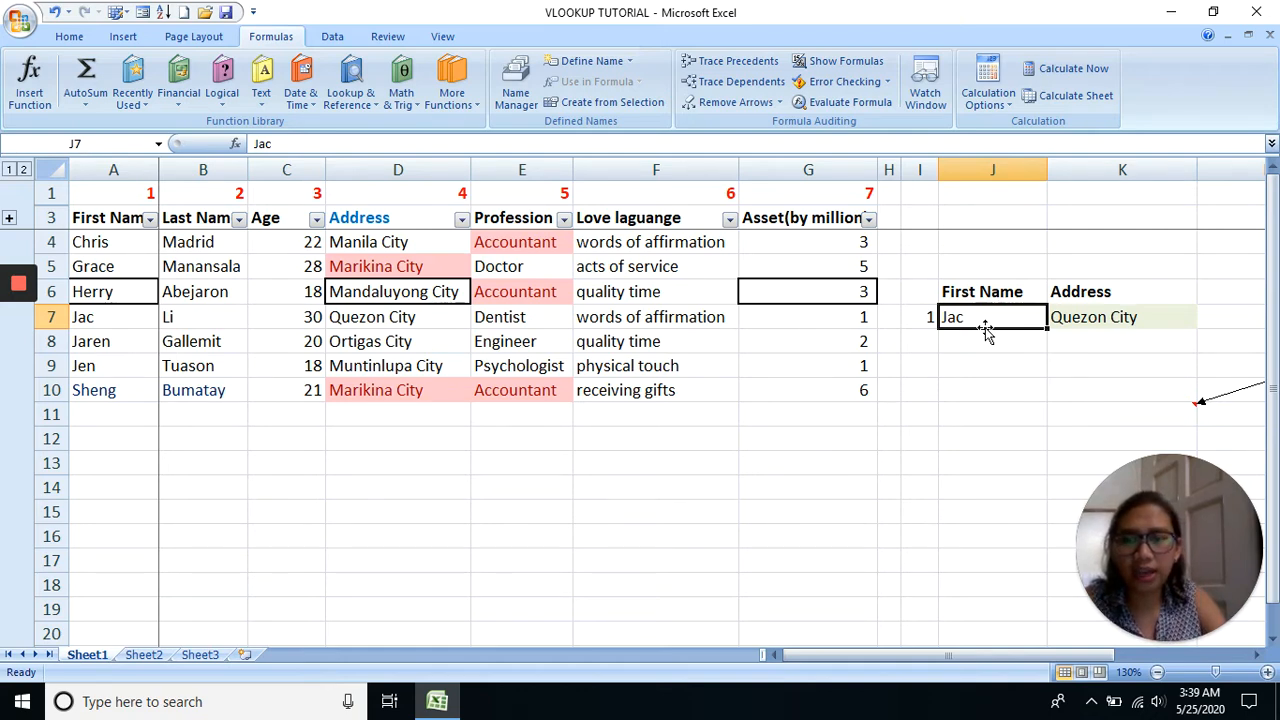
type("Shen")
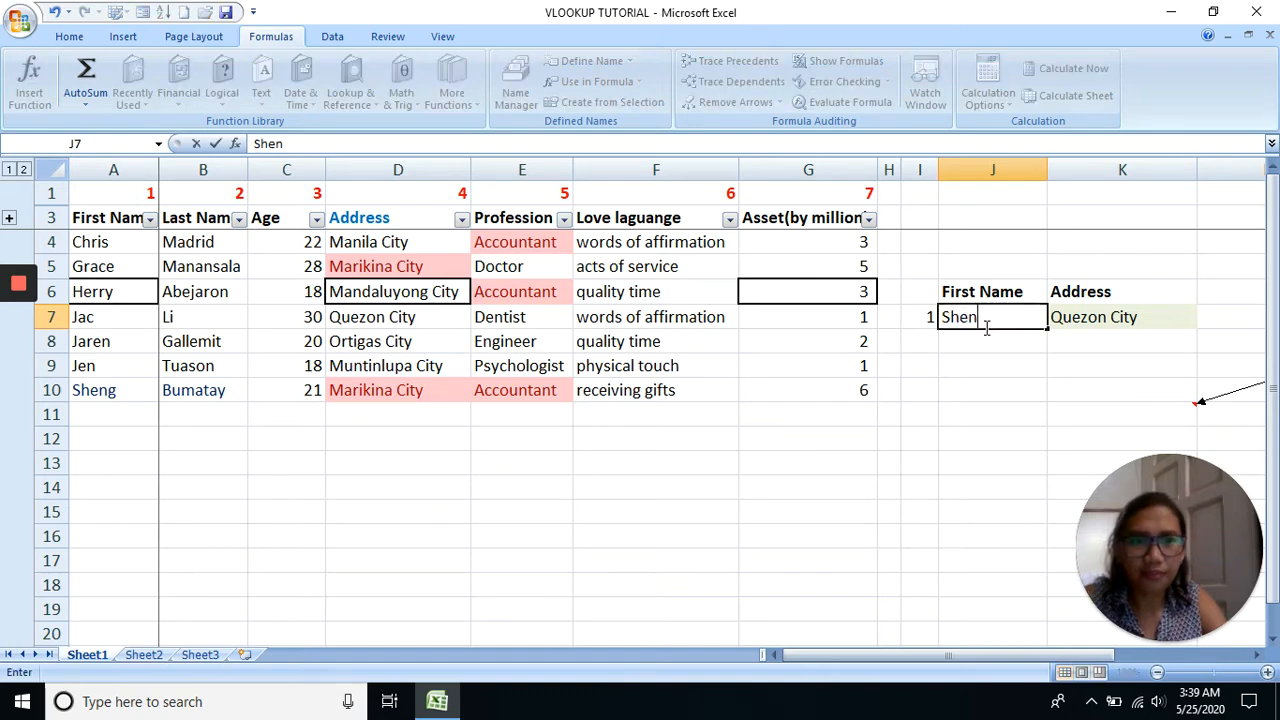
type("g")
key("Return")
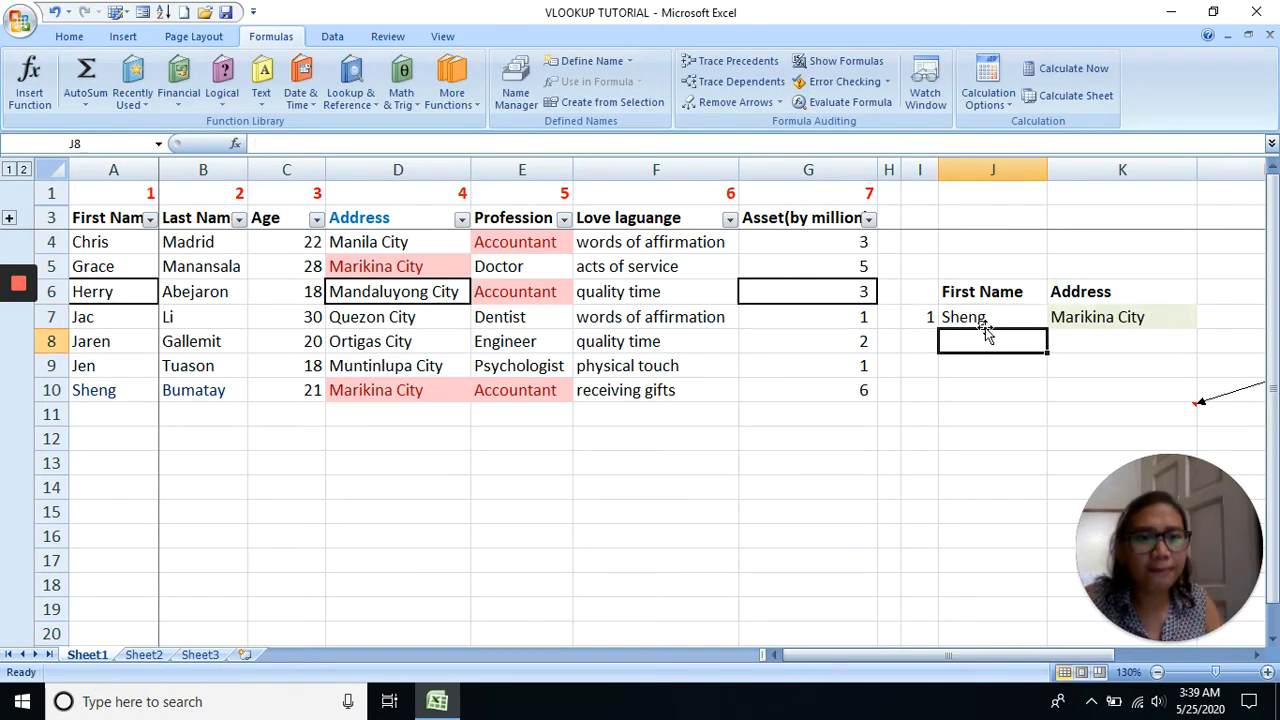
Review the VLOOKUP formula in K7 and compare its address for the name in J7 with the table entries in A10 and D10
left_click(996, 318)
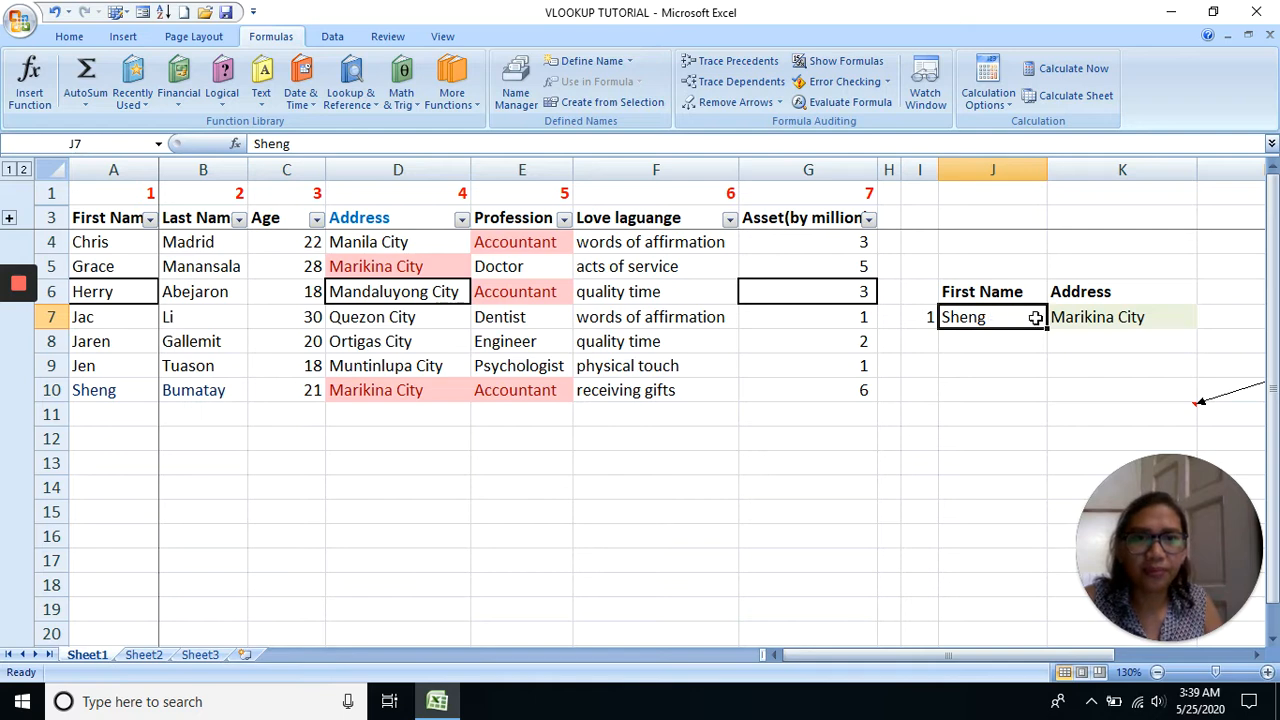
left_click(1087, 317)
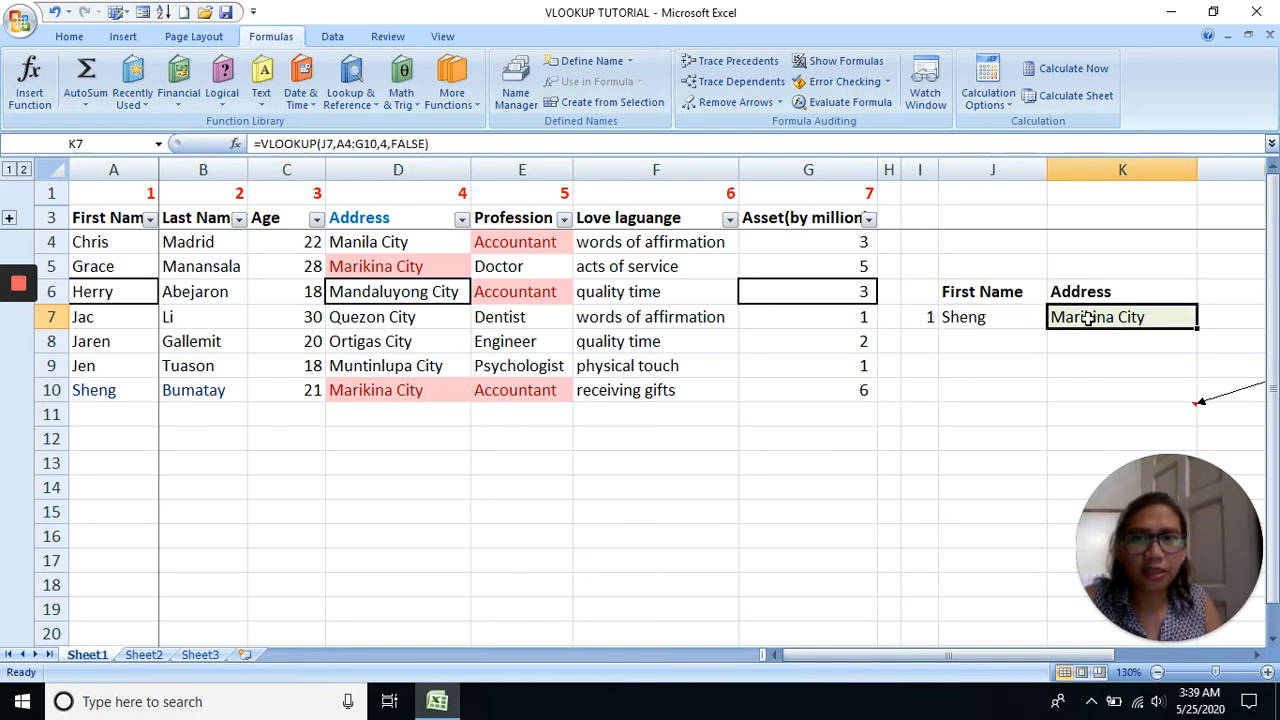
left_click(1022, 318)
mouse_move(18, 330)
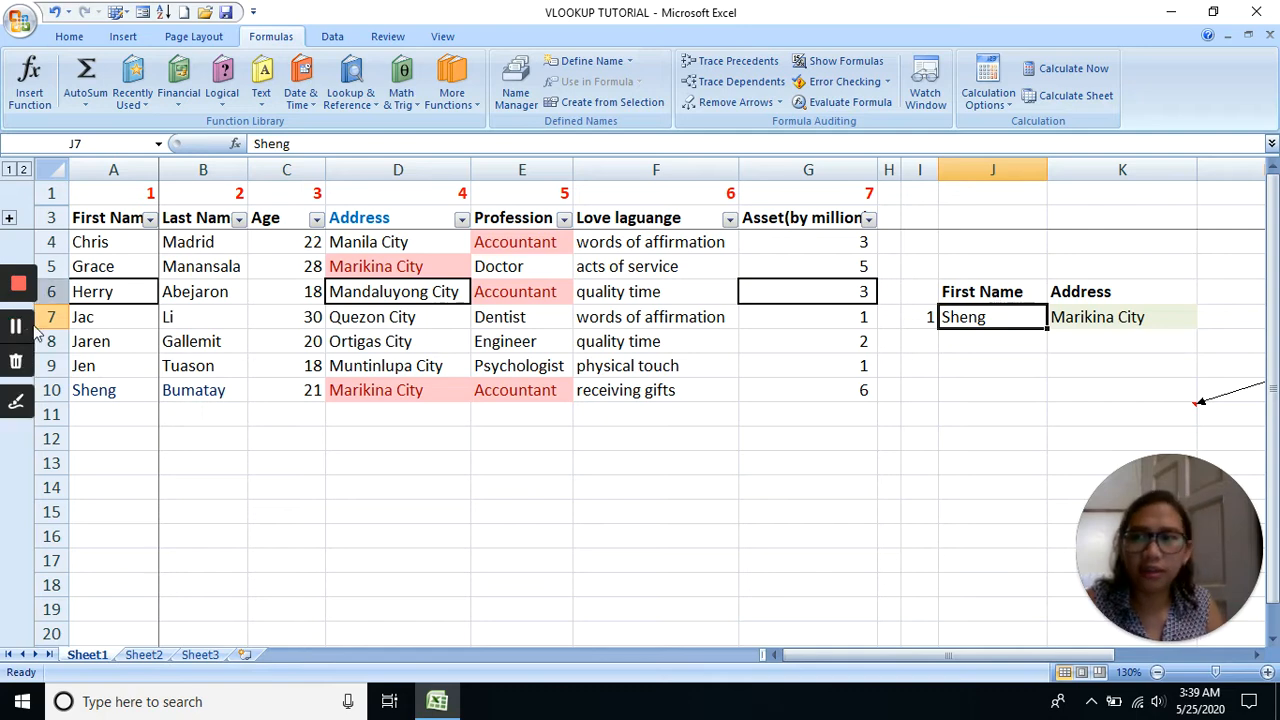
left_click(1087, 318)
double_click(1088, 318)
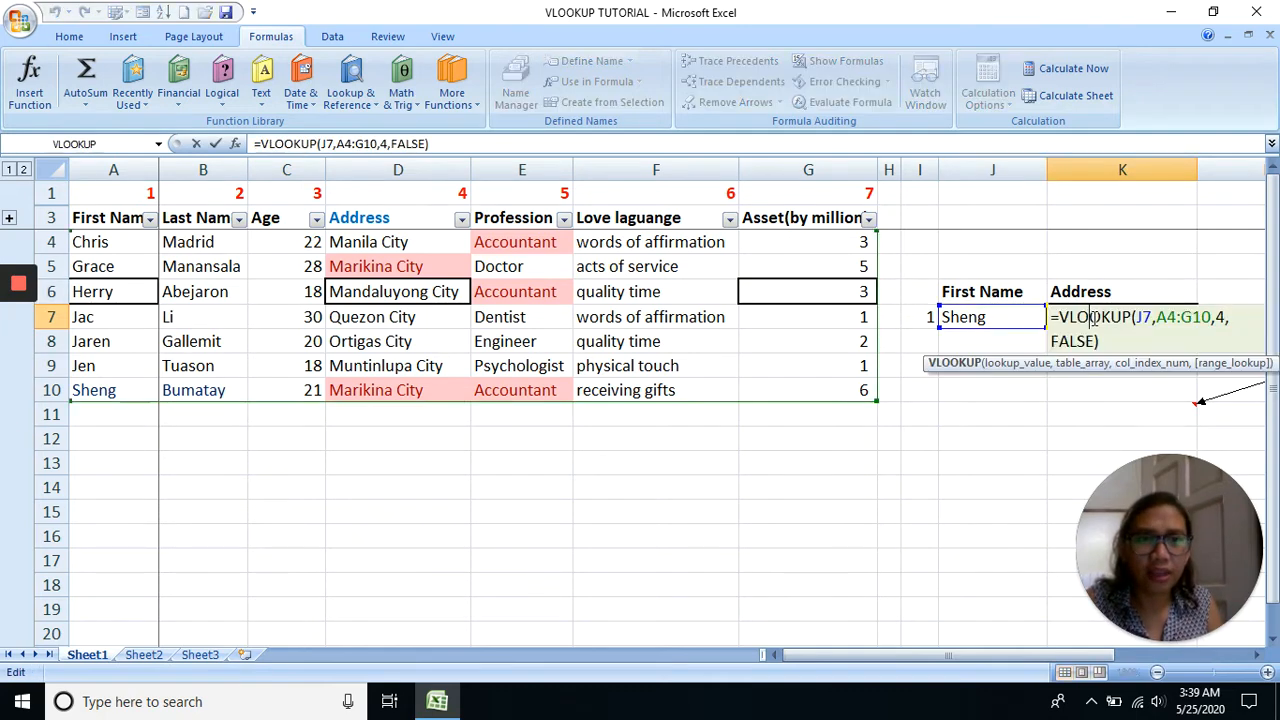
key("Escape")
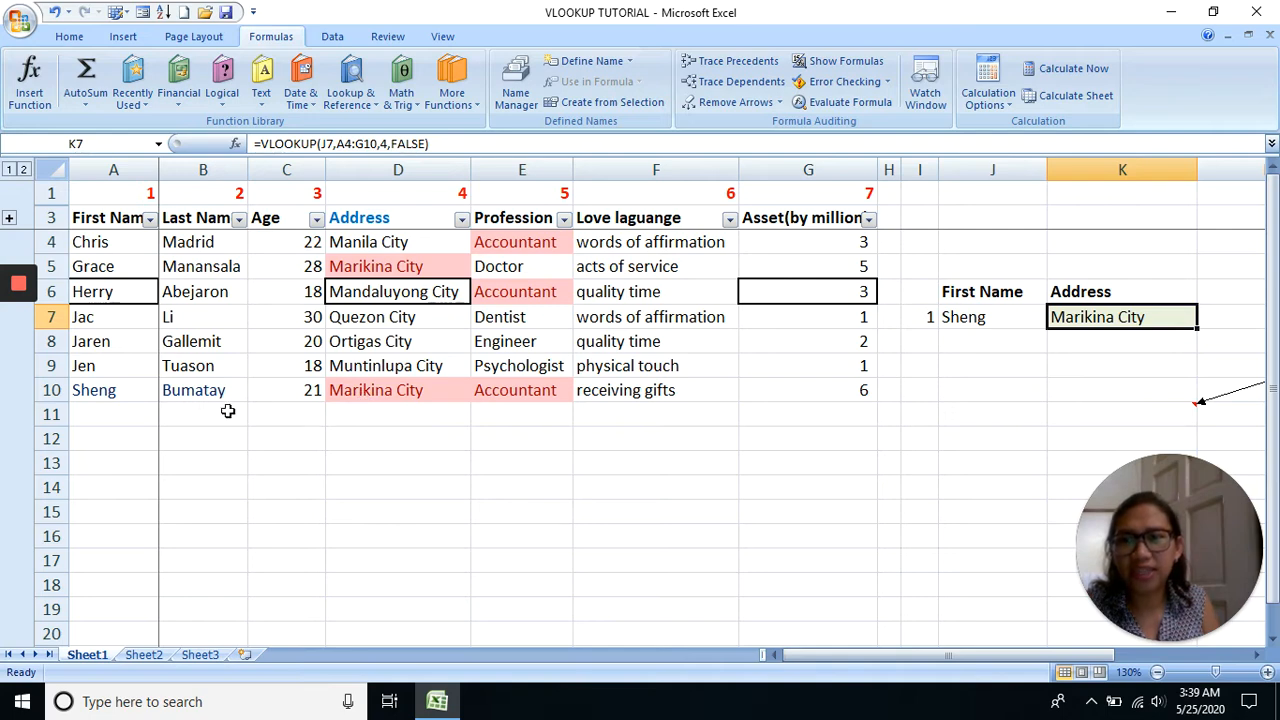
left_click(130, 398)
left_click(427, 393)
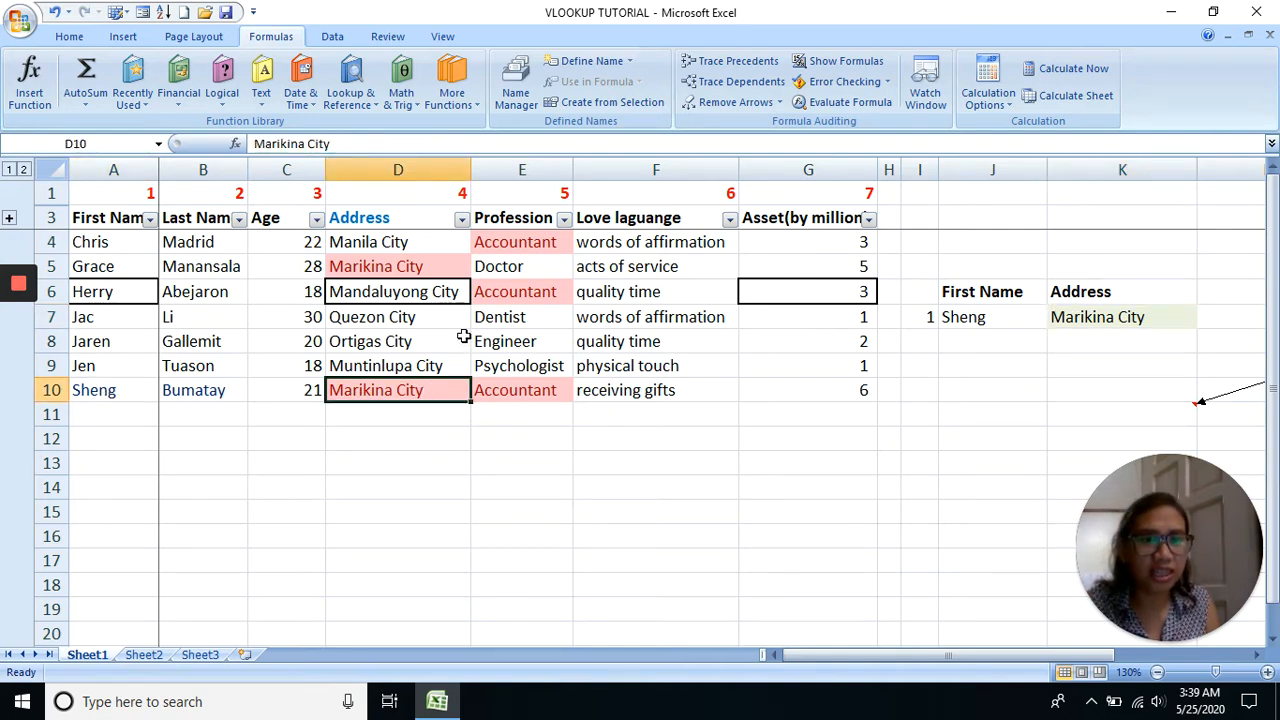
left_click(1075, 318)
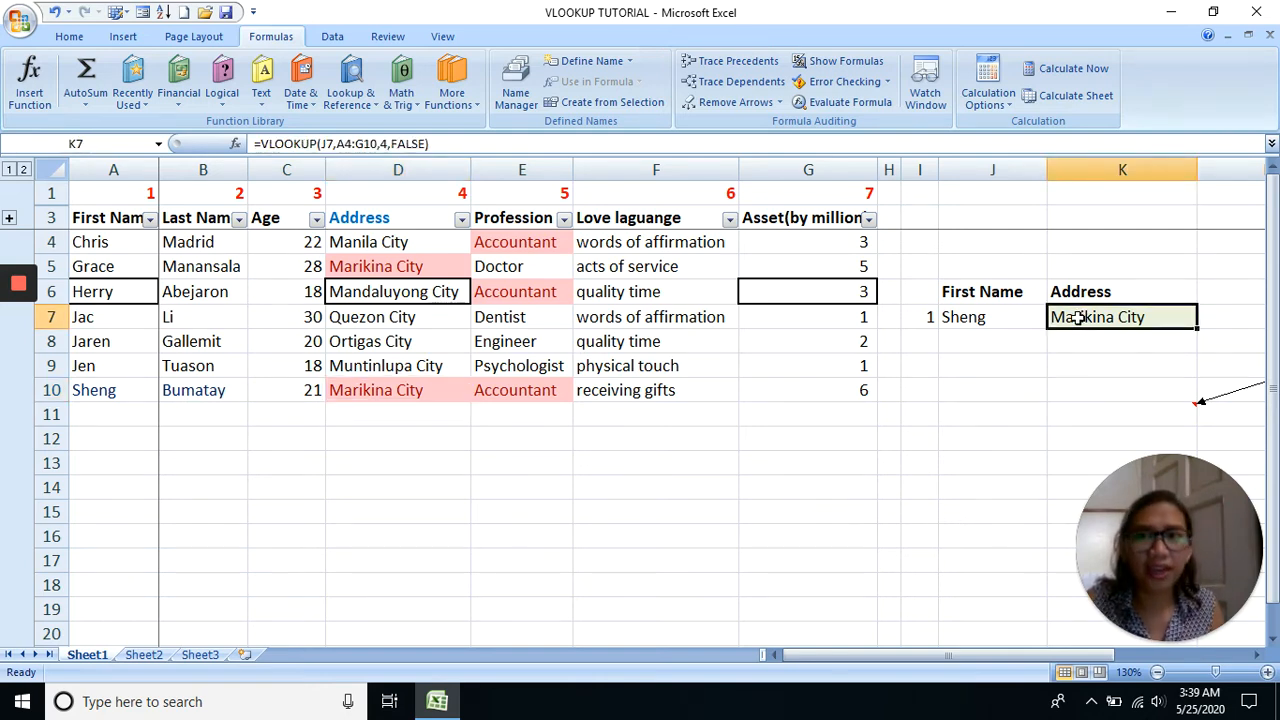
mouse_move(22, 328)
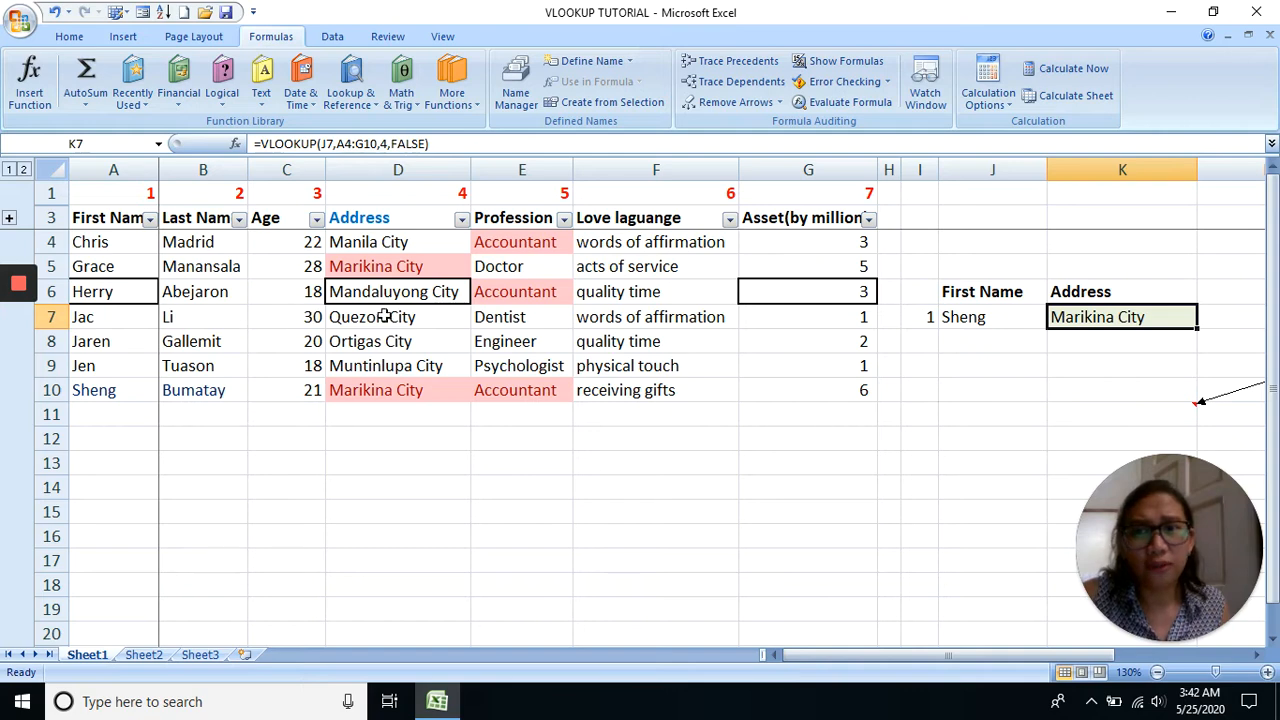
Search the sheet for the first name listed in A8
left_click(372, 316)
key("ctrl+f")
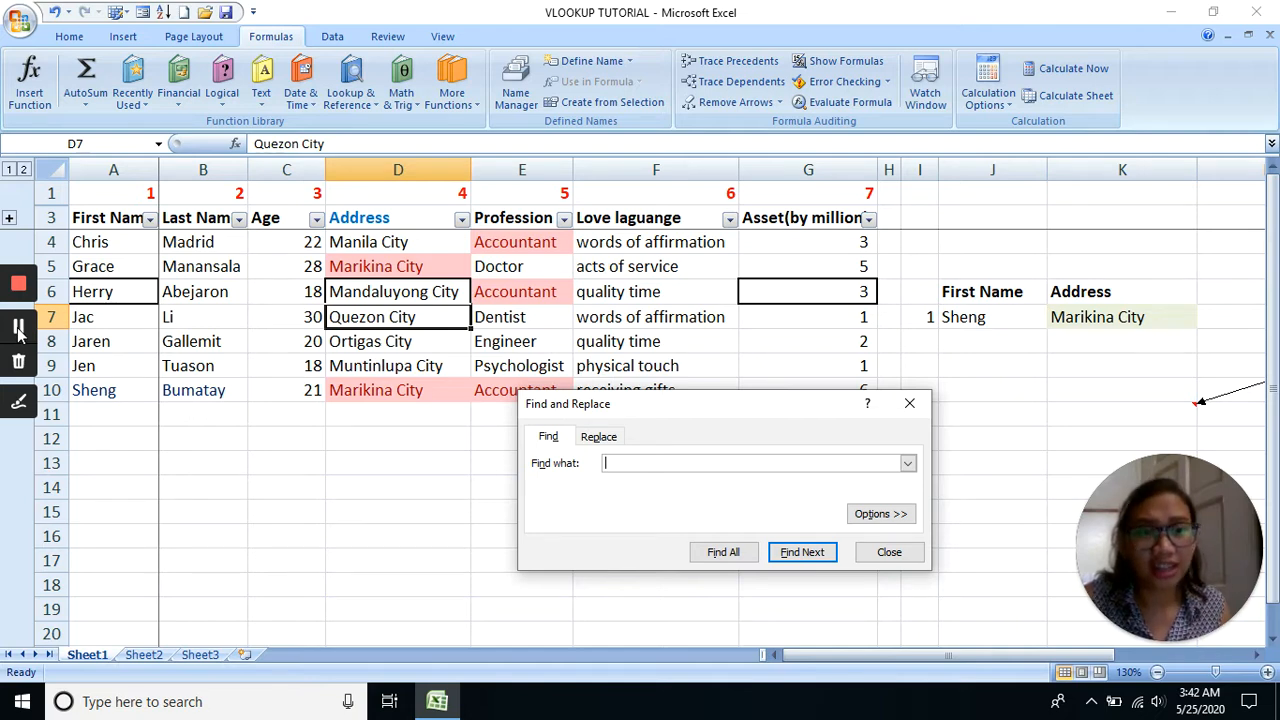
type("jar")
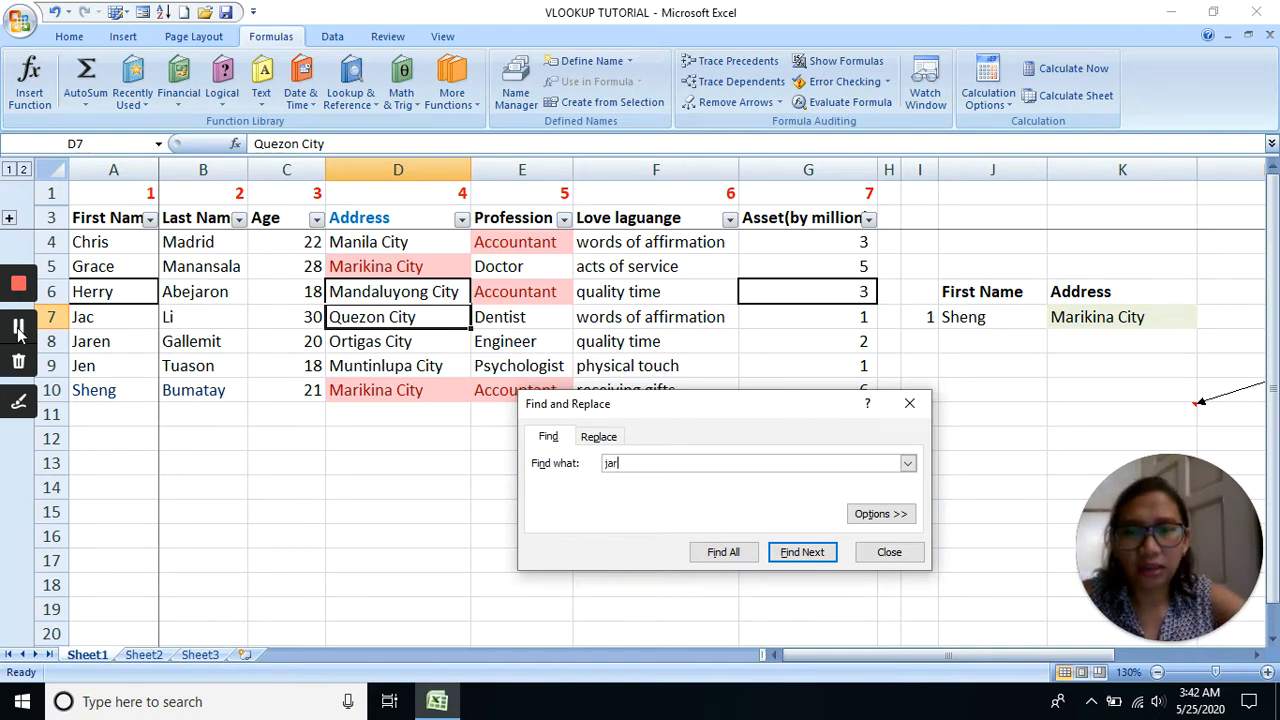
type("en")
key("Return")
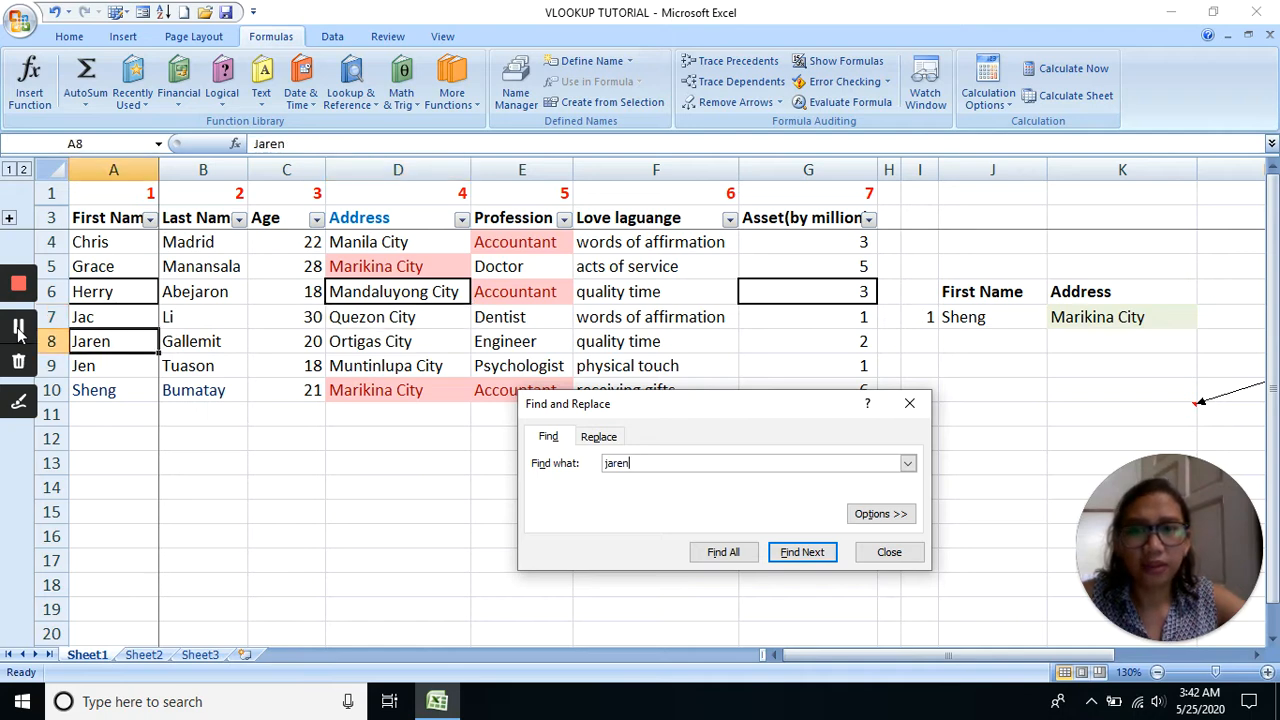
key("Escape")
Trace row 8 from the first name in A8 to its address in D8, and compare this manual lookup with J7
left_click(97, 365)
left_click(110, 345)
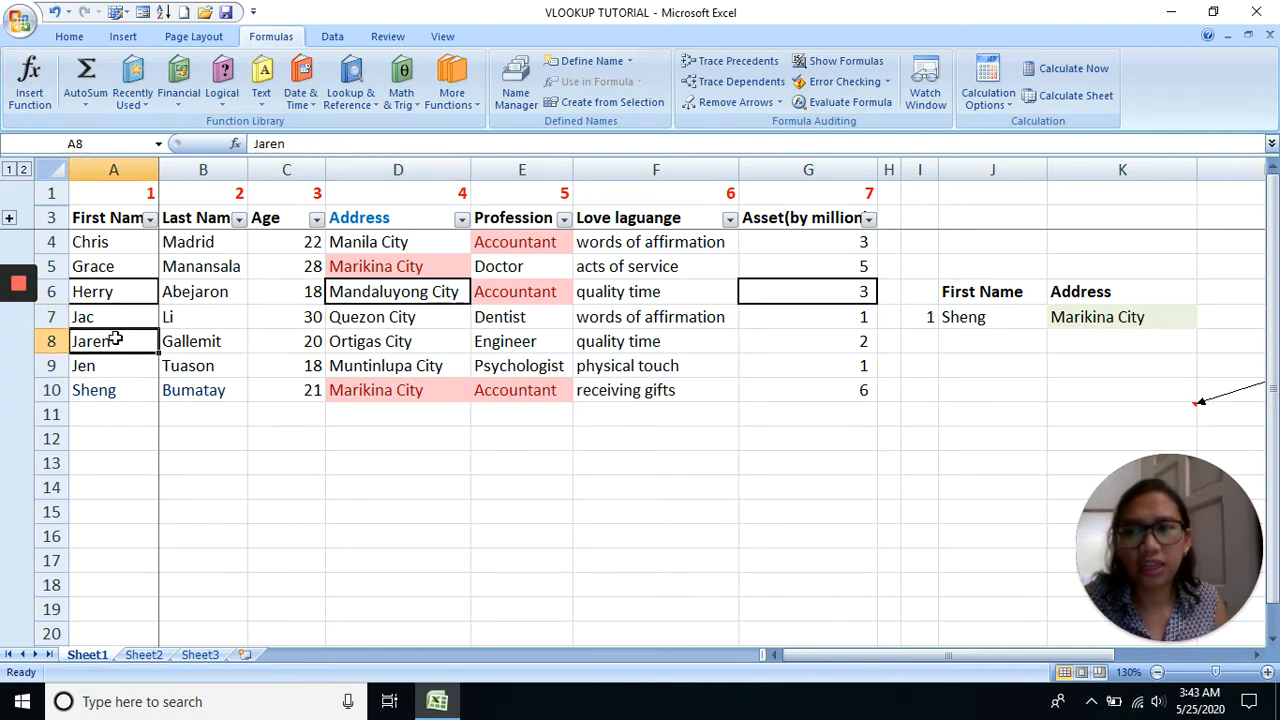
left_click(47, 341)
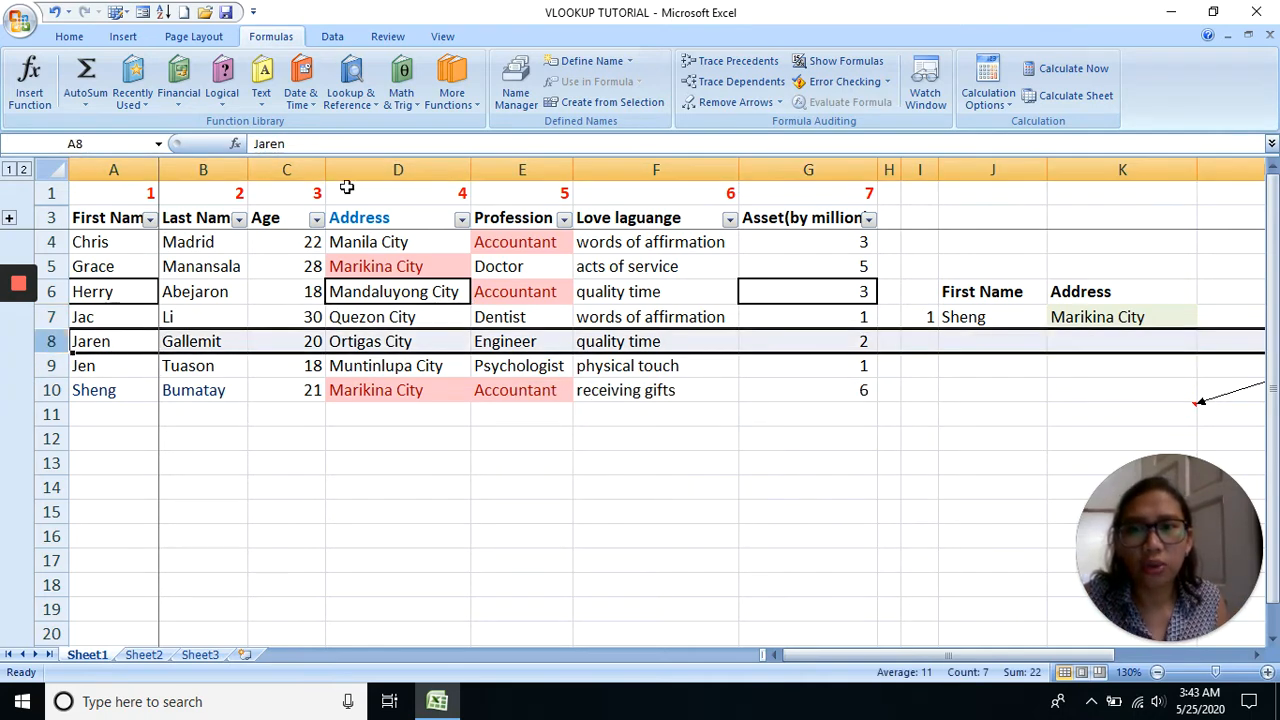
left_click(368, 343)
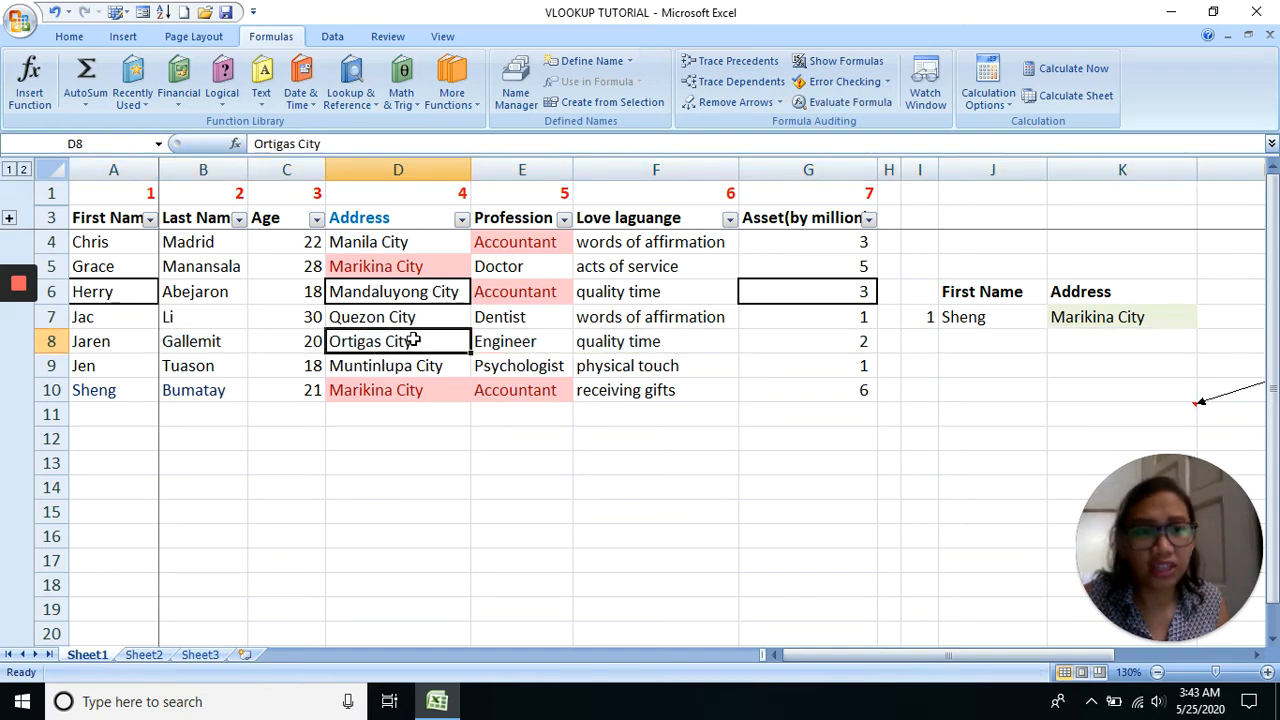
left_click(955, 316)
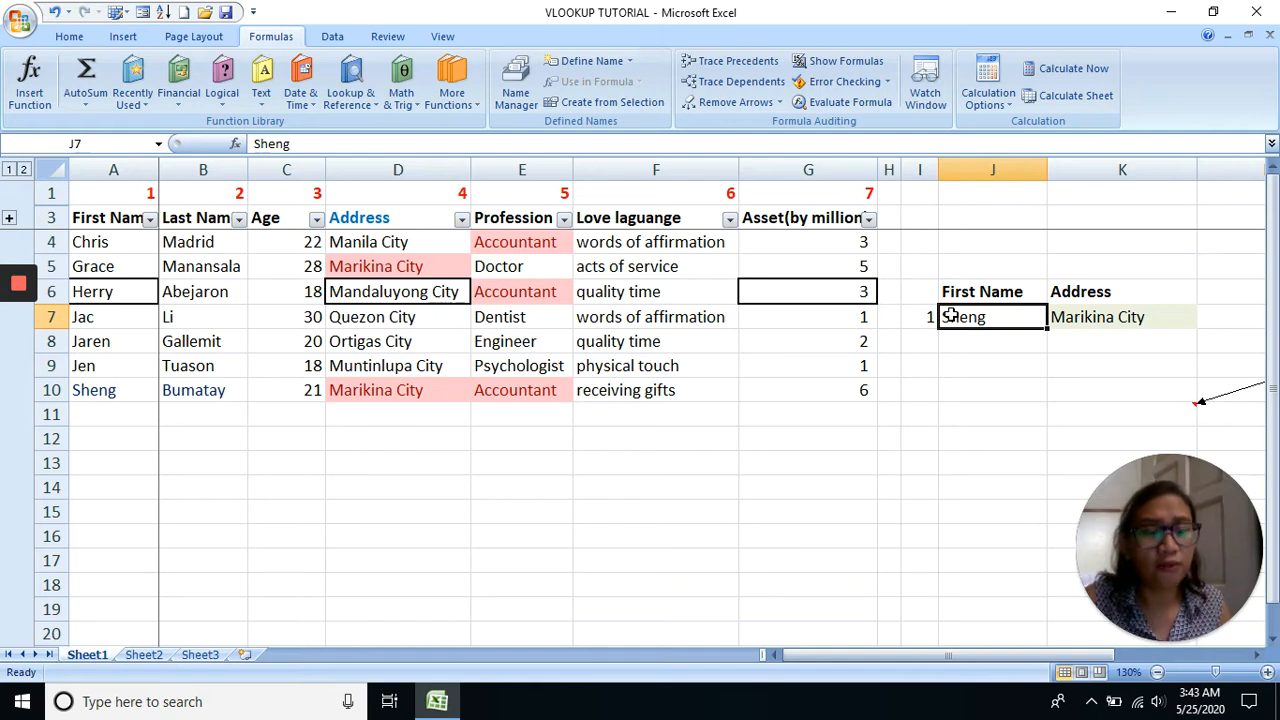
On Sheet2, match the accountants in the Profession column (E4, E6, E10) with their first names in column A
mouse_move(18, 330)
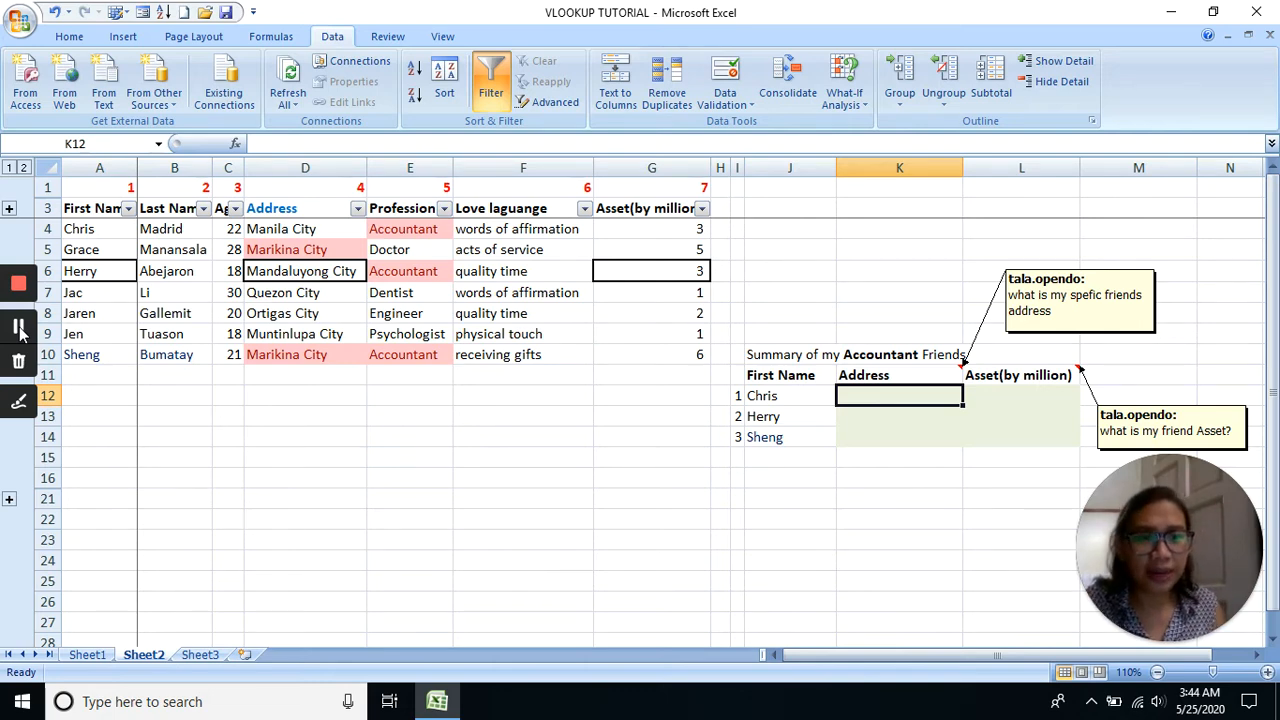
left_click(784, 352)
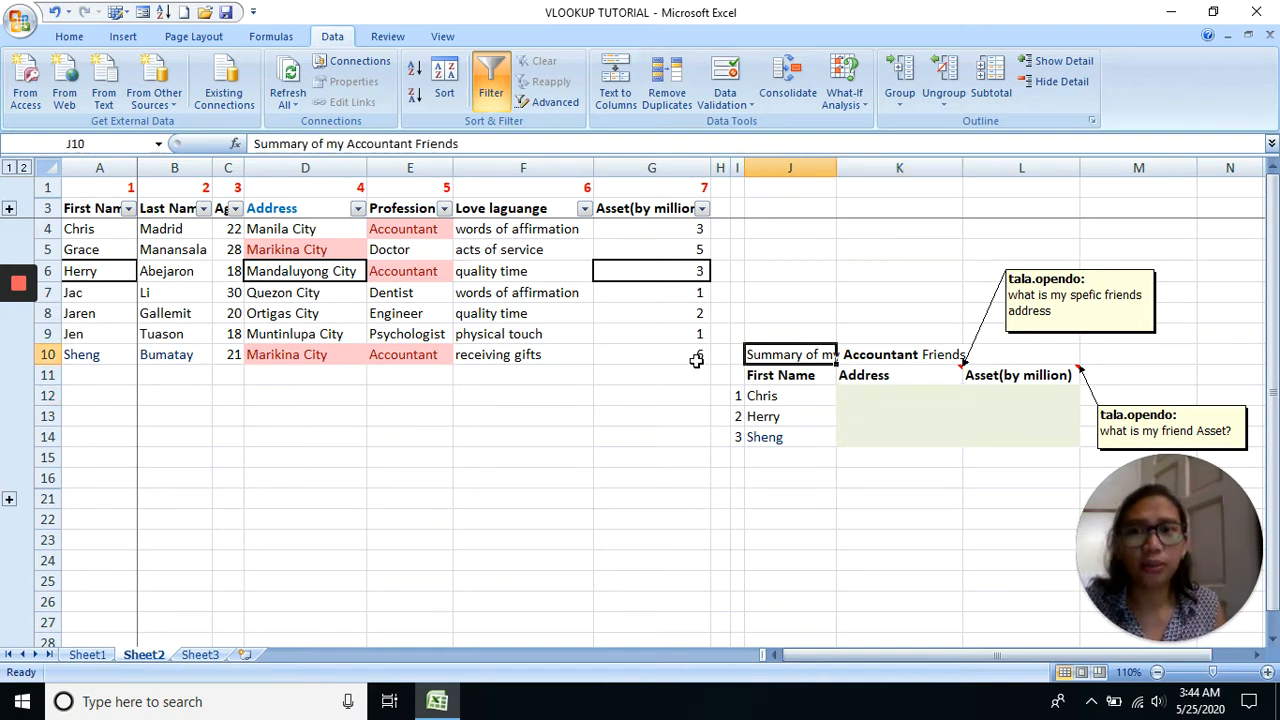
left_click(447, 266)
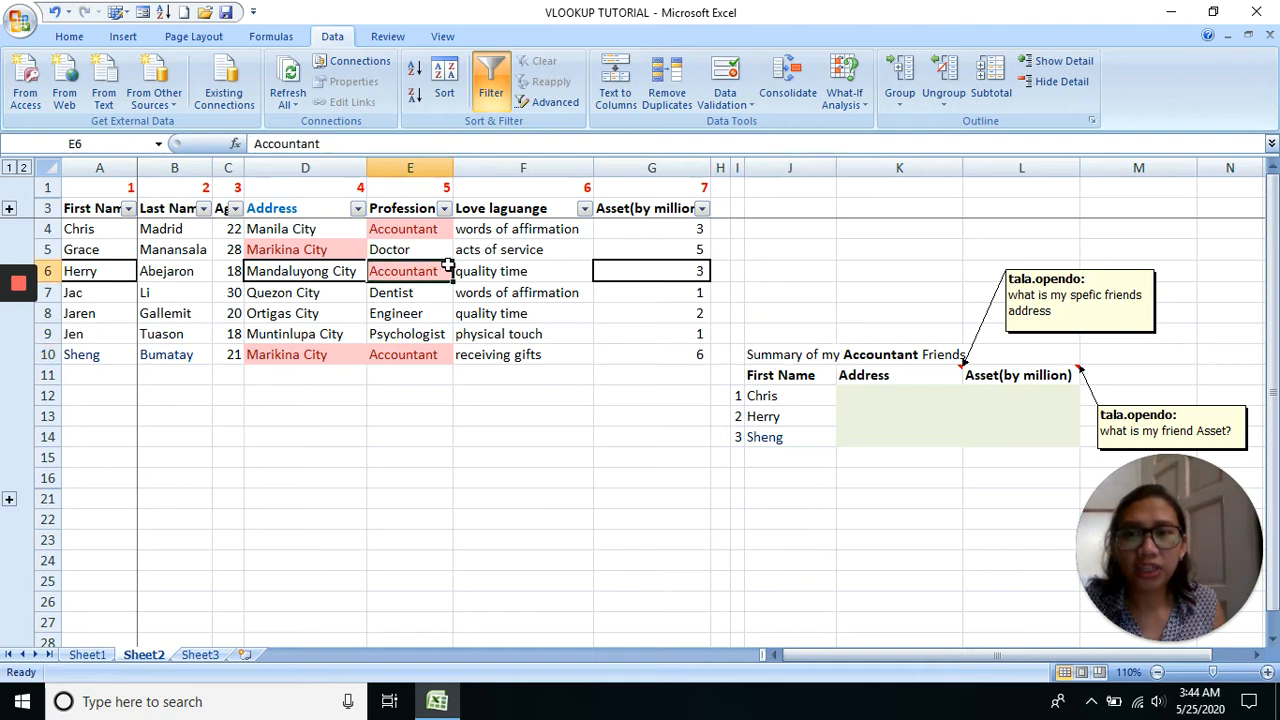
left_click(428, 232)
left_click(428, 264)
left_click(428, 356)
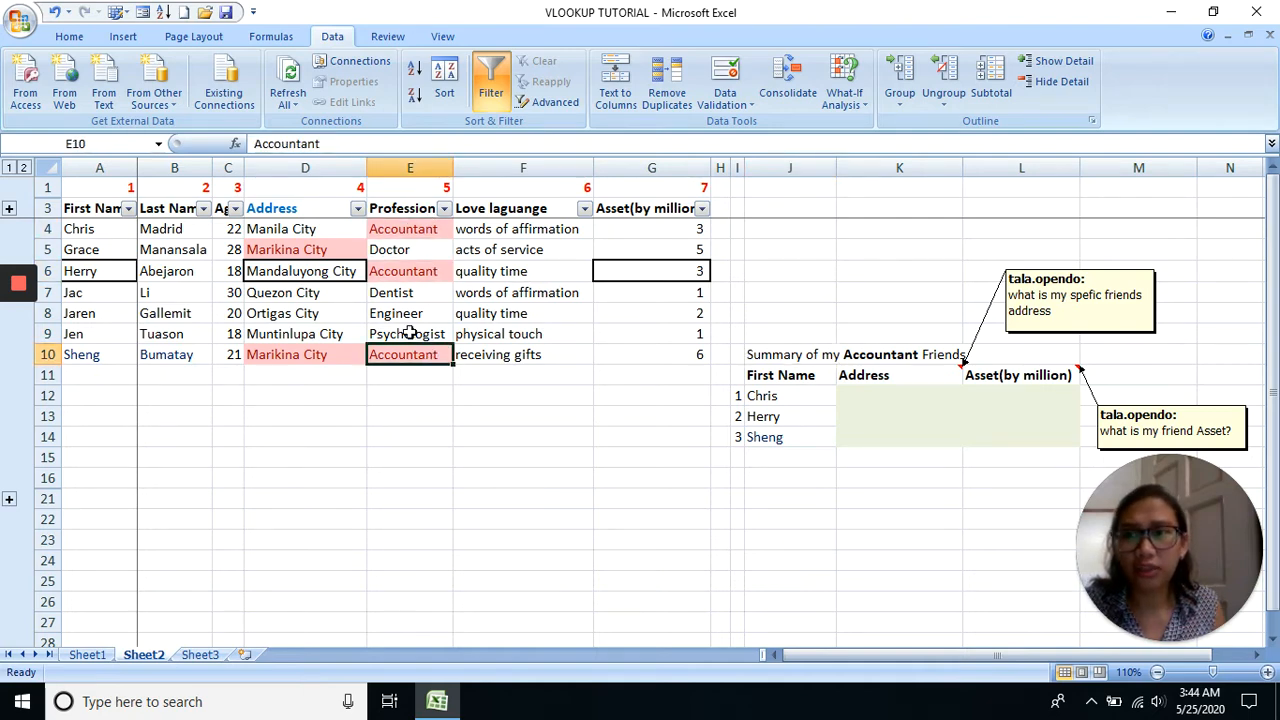
left_click(112, 230)
left_click(395, 276)
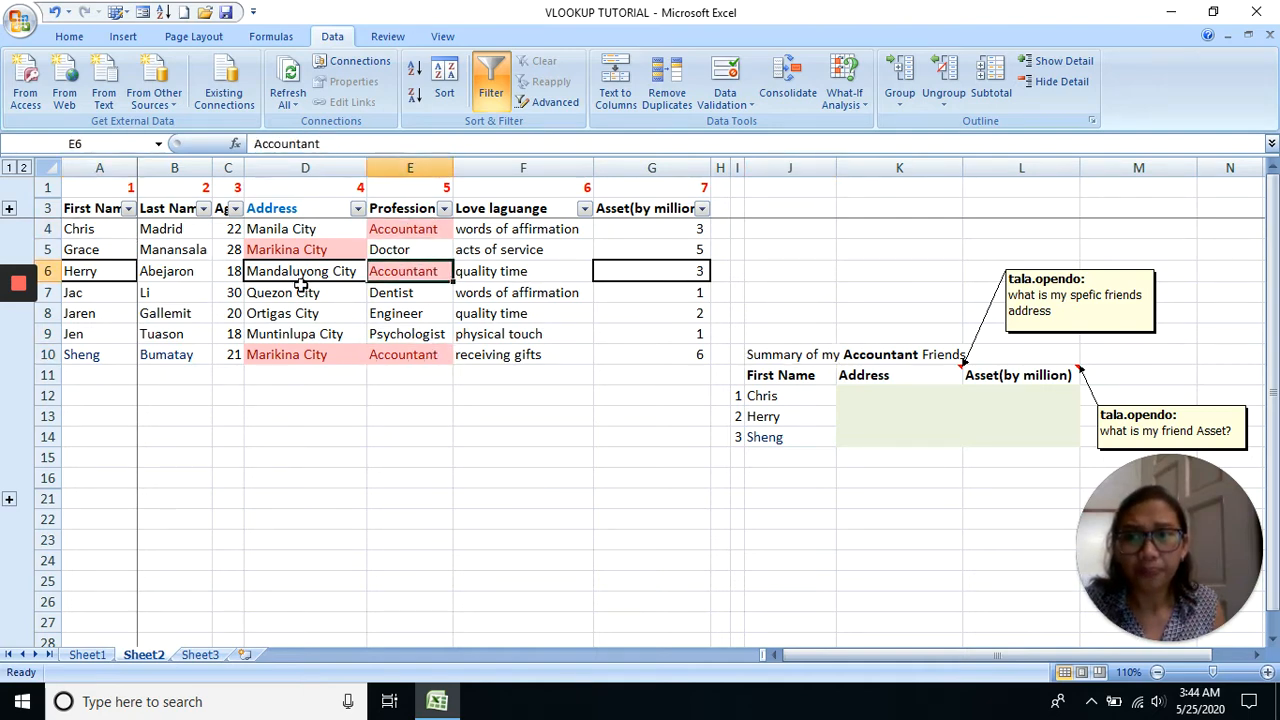
left_click(100, 270)
left_click(111, 356)
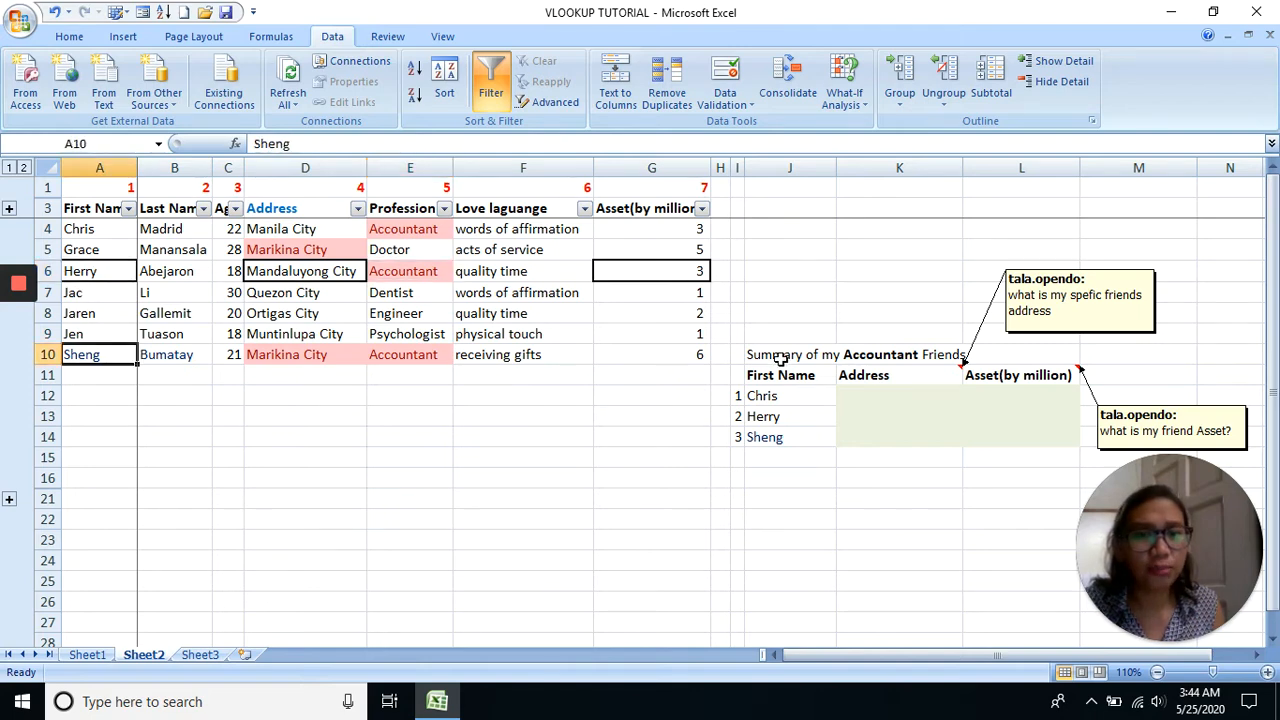
Review the names in J12:J14 of the accountant summary and the Address and Asset cells K12 and L12
left_click(808, 394)
left_click(798, 410)
left_click(792, 434)
left_click(793, 409)
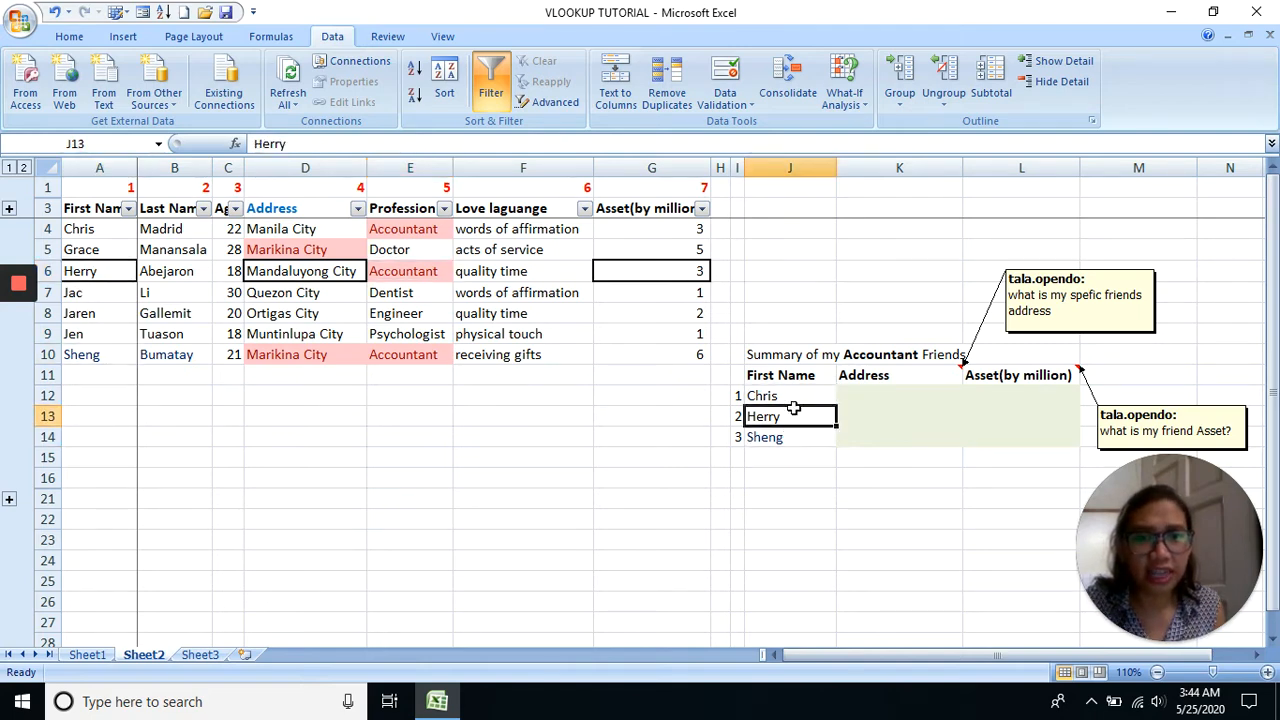
left_click(826, 395)
left_click(870, 399)
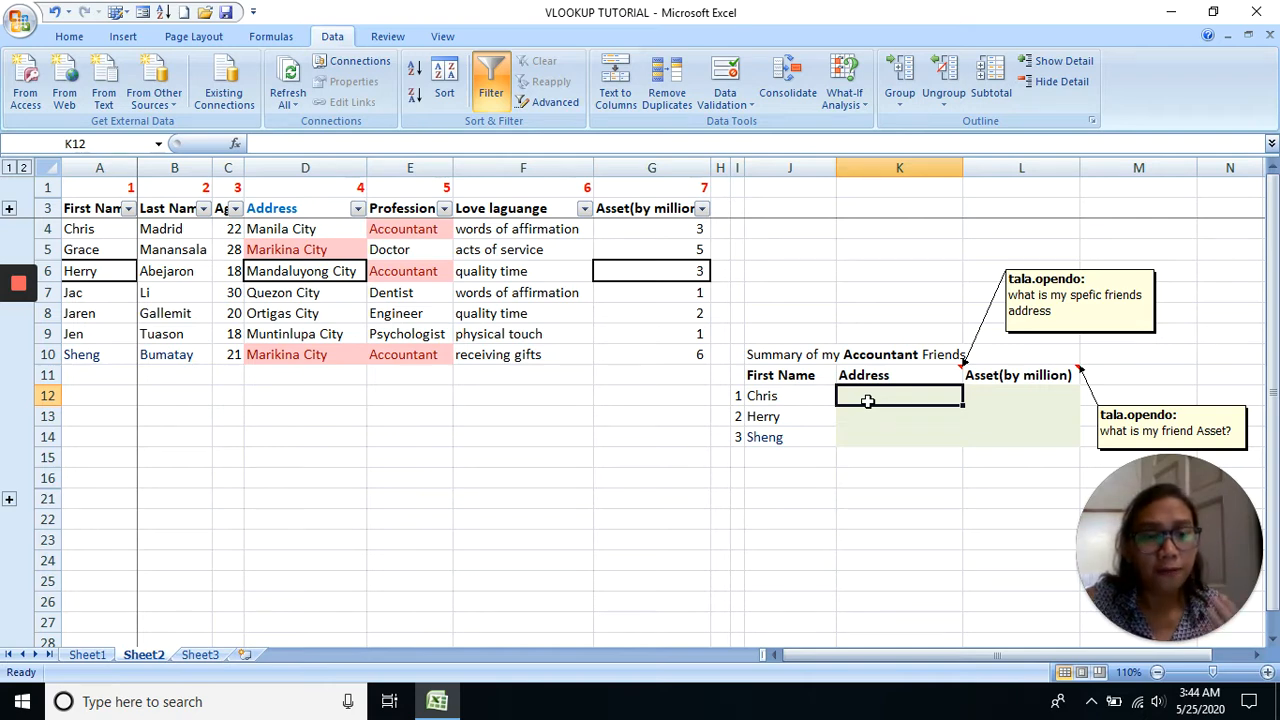
left_click(1030, 396)
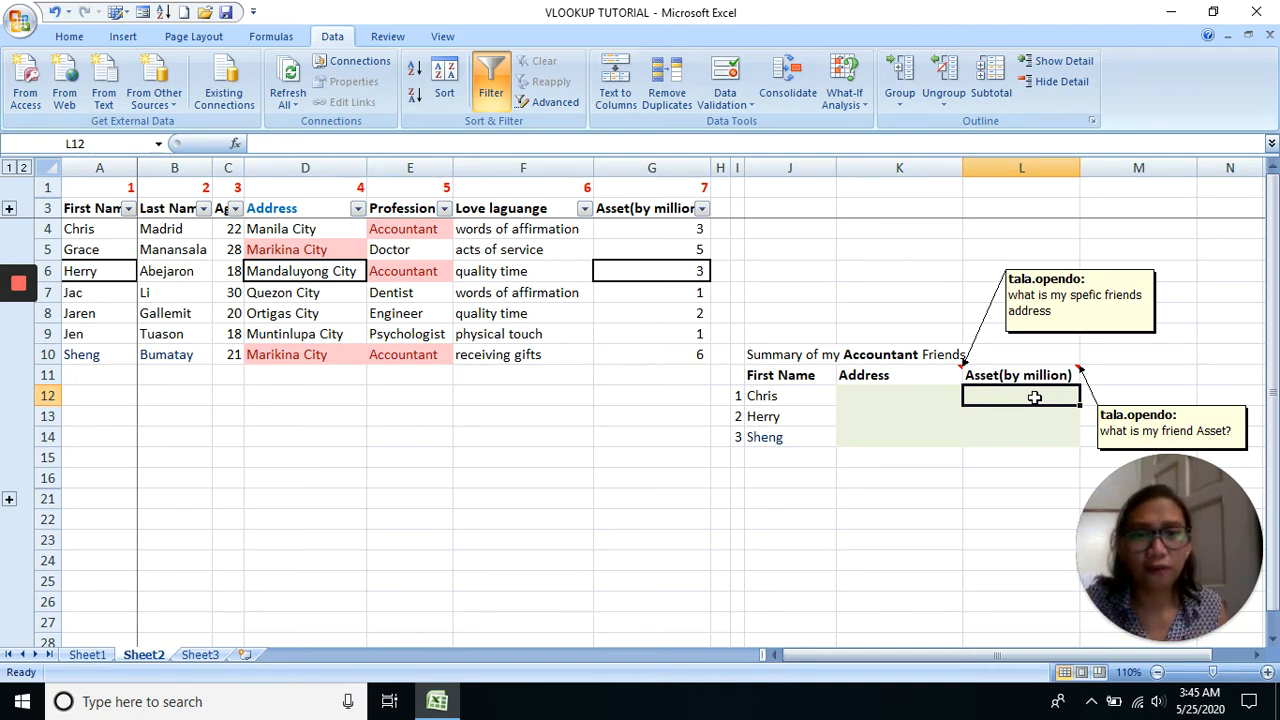
Insert a VLOOKUP function in K12 with J12 as the lookup value
left_click(886, 402)
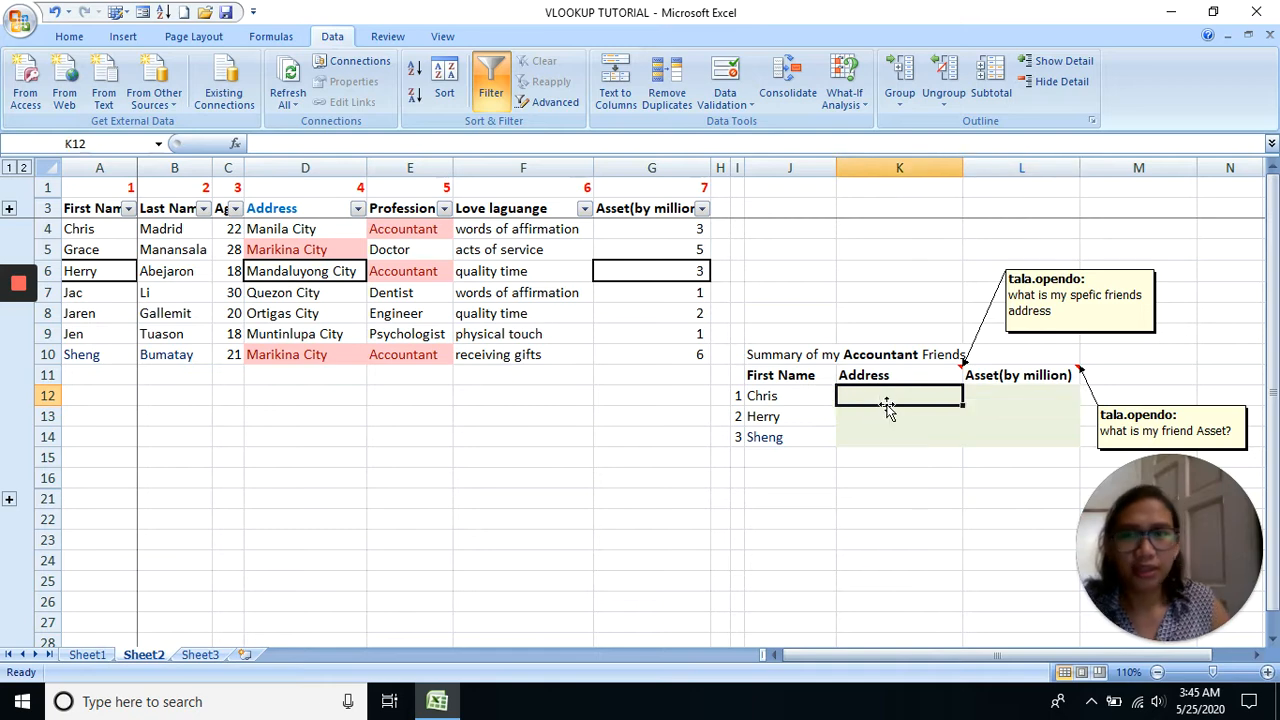
left_click(237, 146)
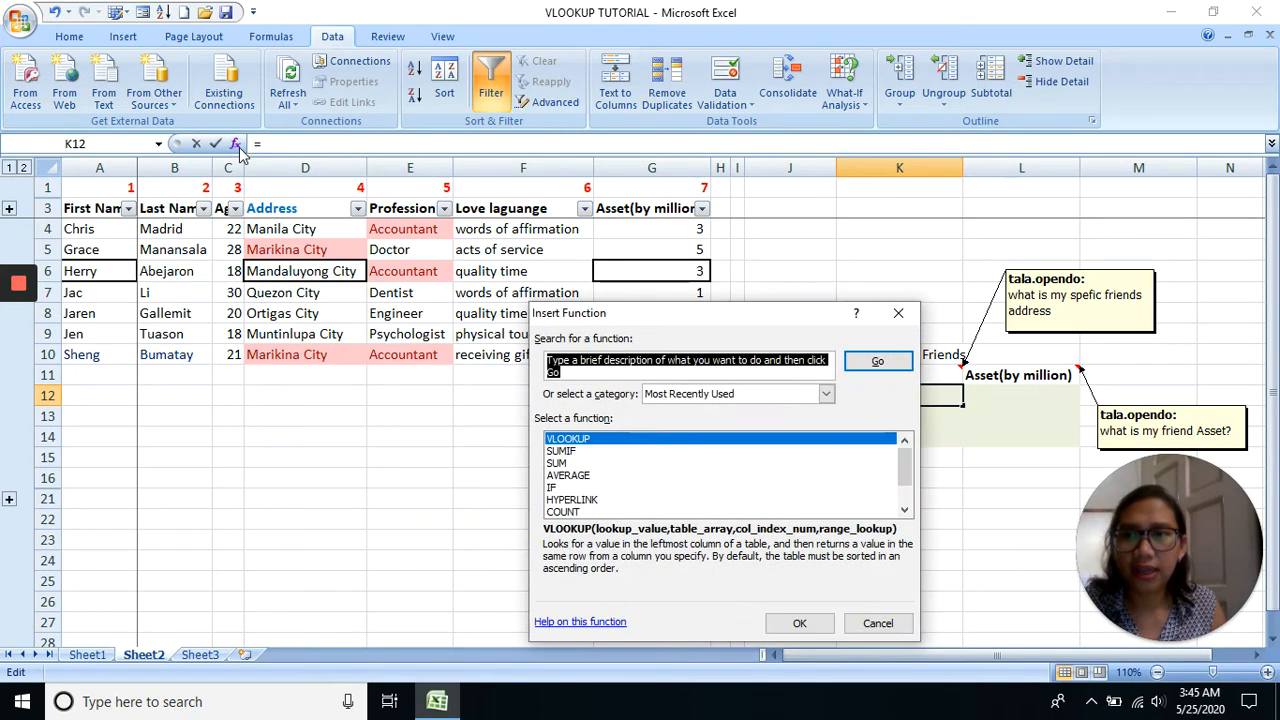
double_click(580, 440)
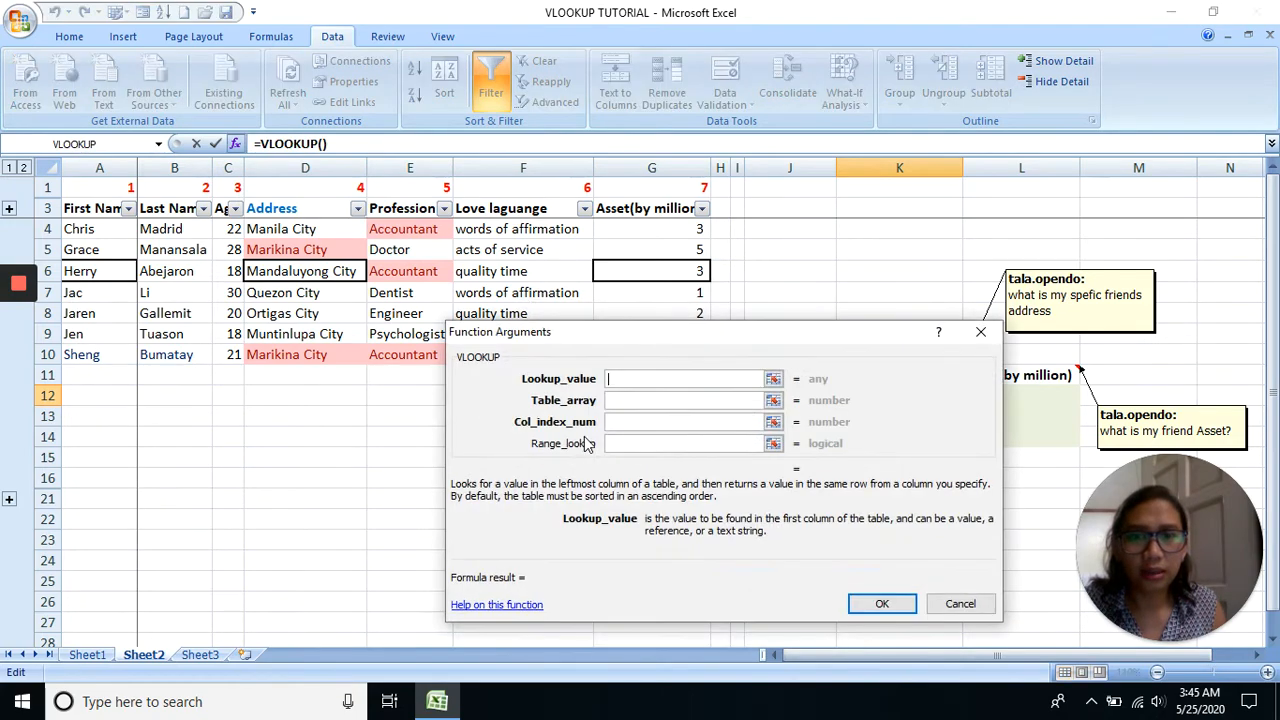
left_click_drag(748, 337, 757, 492)
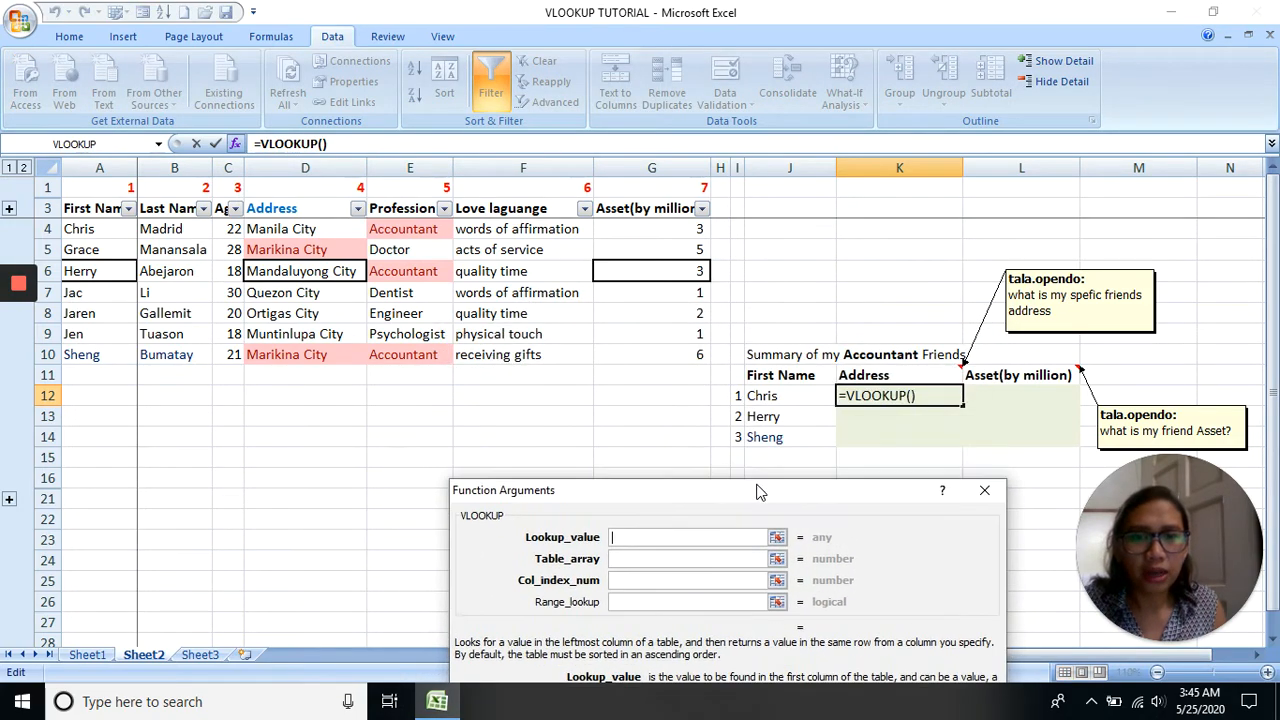
left_click(803, 397)
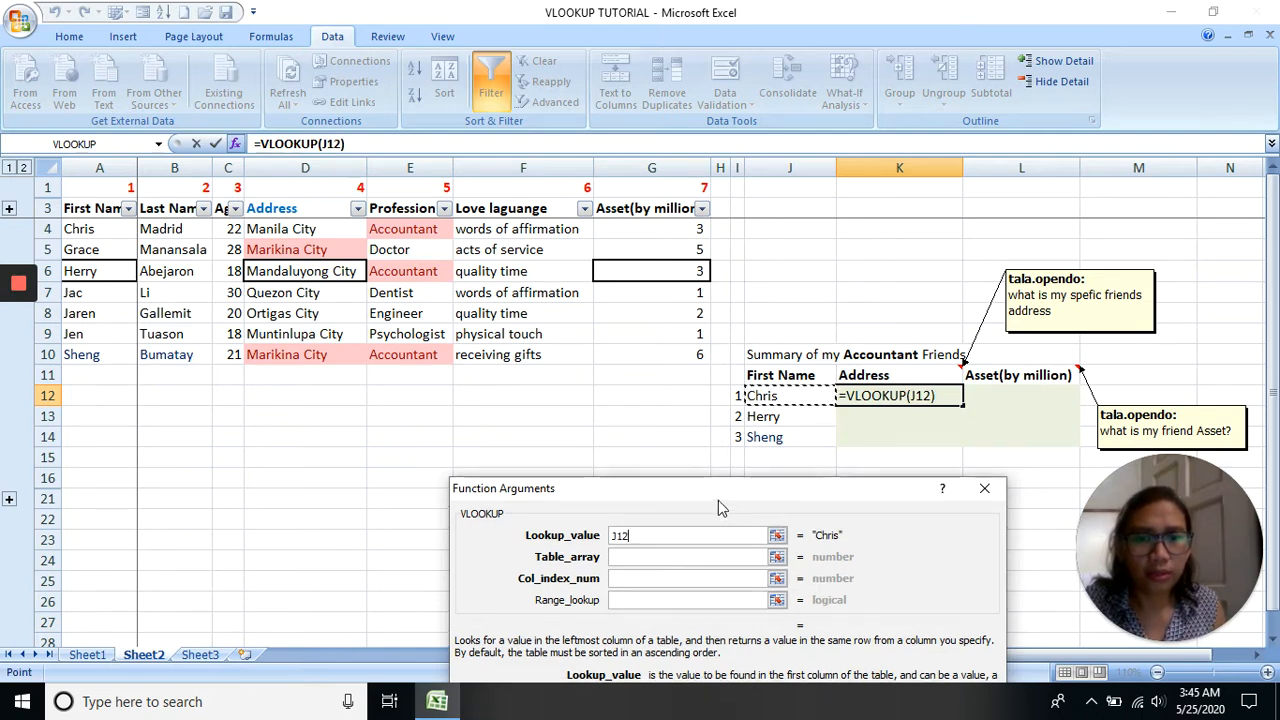
left_click_drag(721, 508, 725, 484)
Complete the VLOOKUP in K12 with table array A4:G10, column index number 4 and range lookup false
left_click(652, 535)
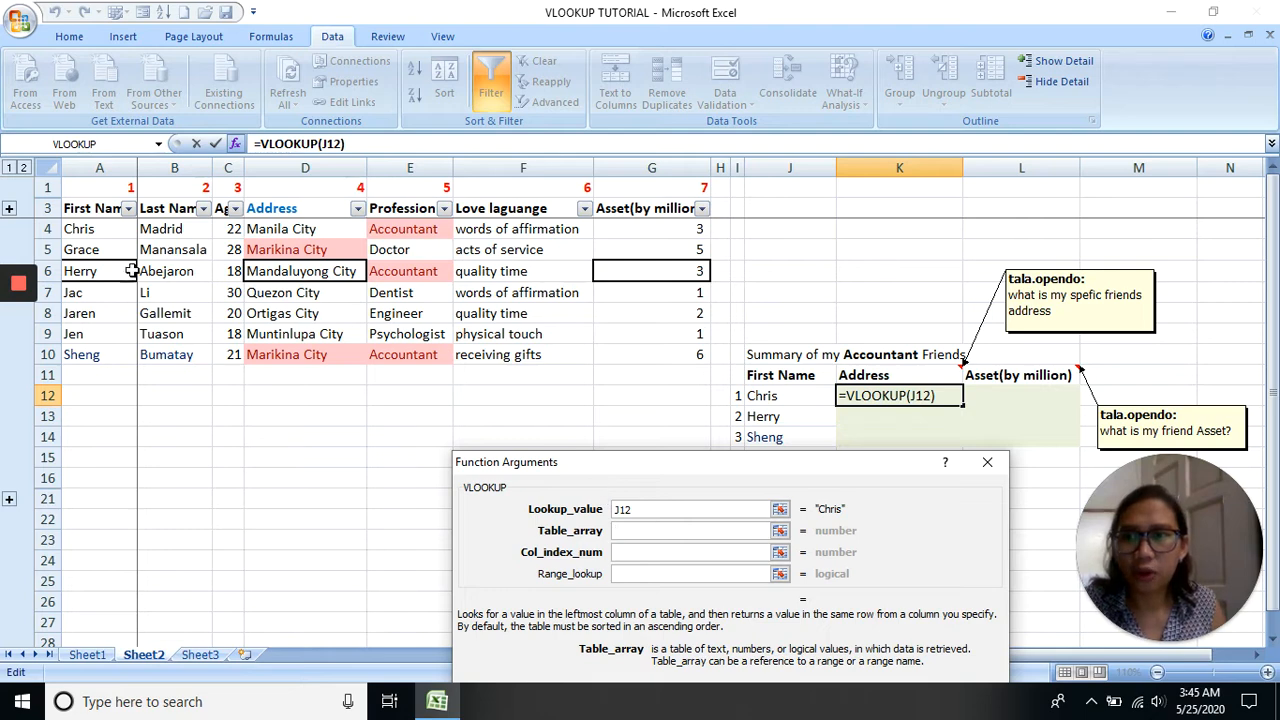
left_click_drag(108, 230, 643, 350)
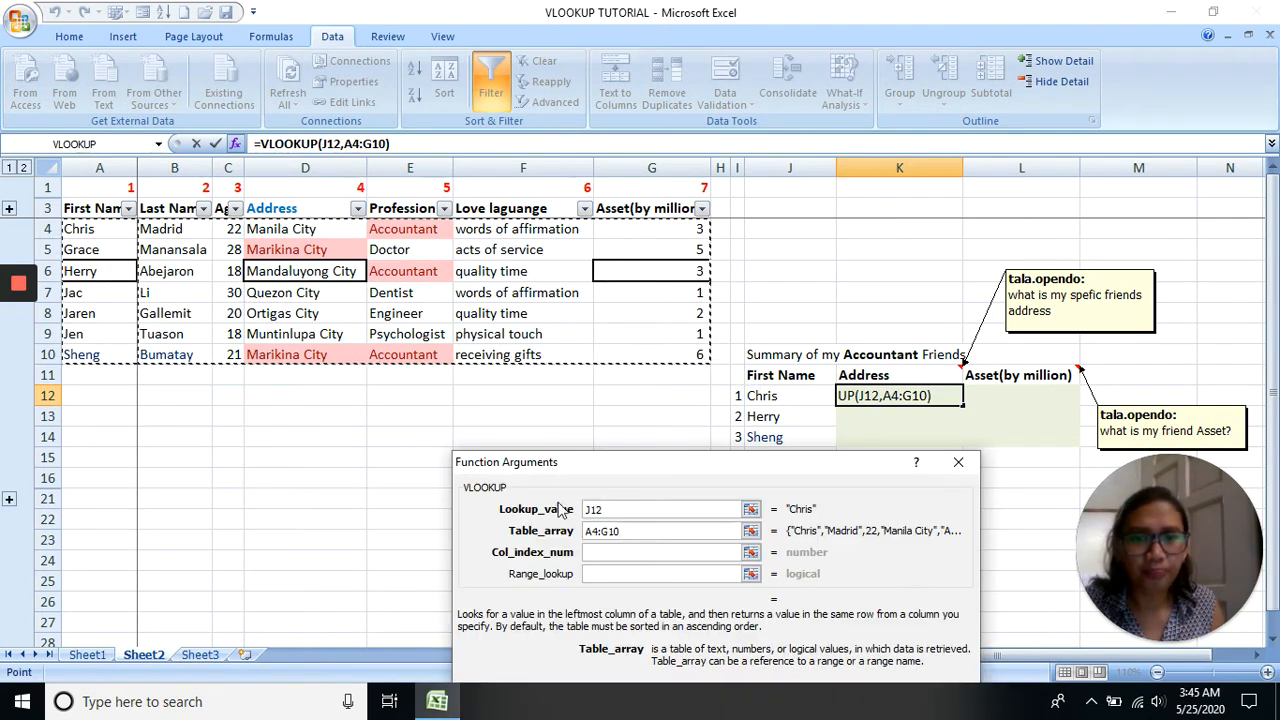
left_click(625, 553)
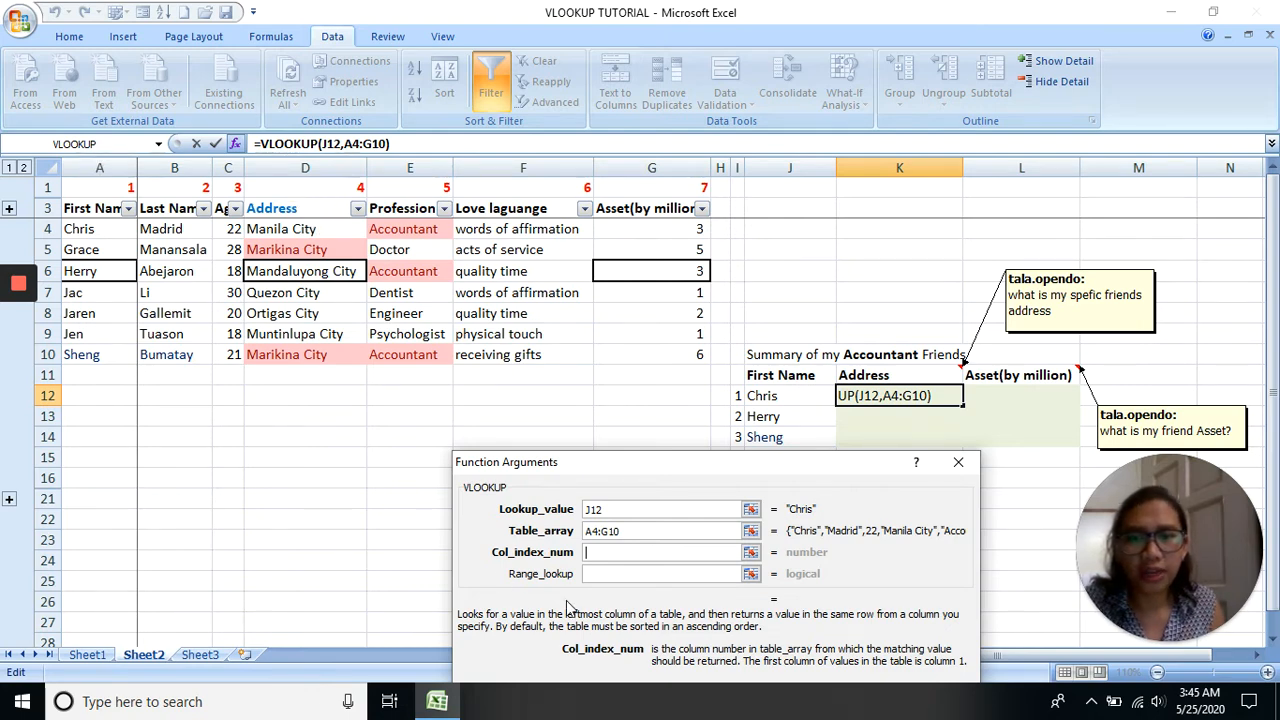
type("4")
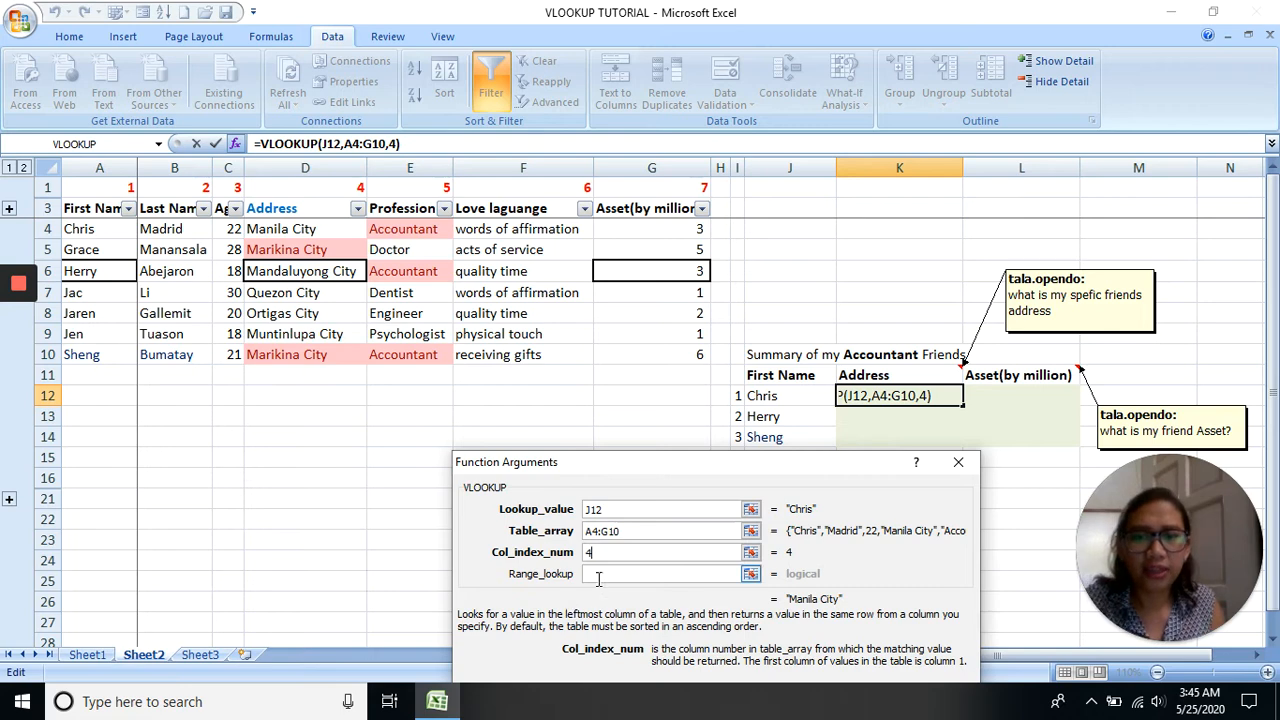
left_click(601, 577)
type("false")
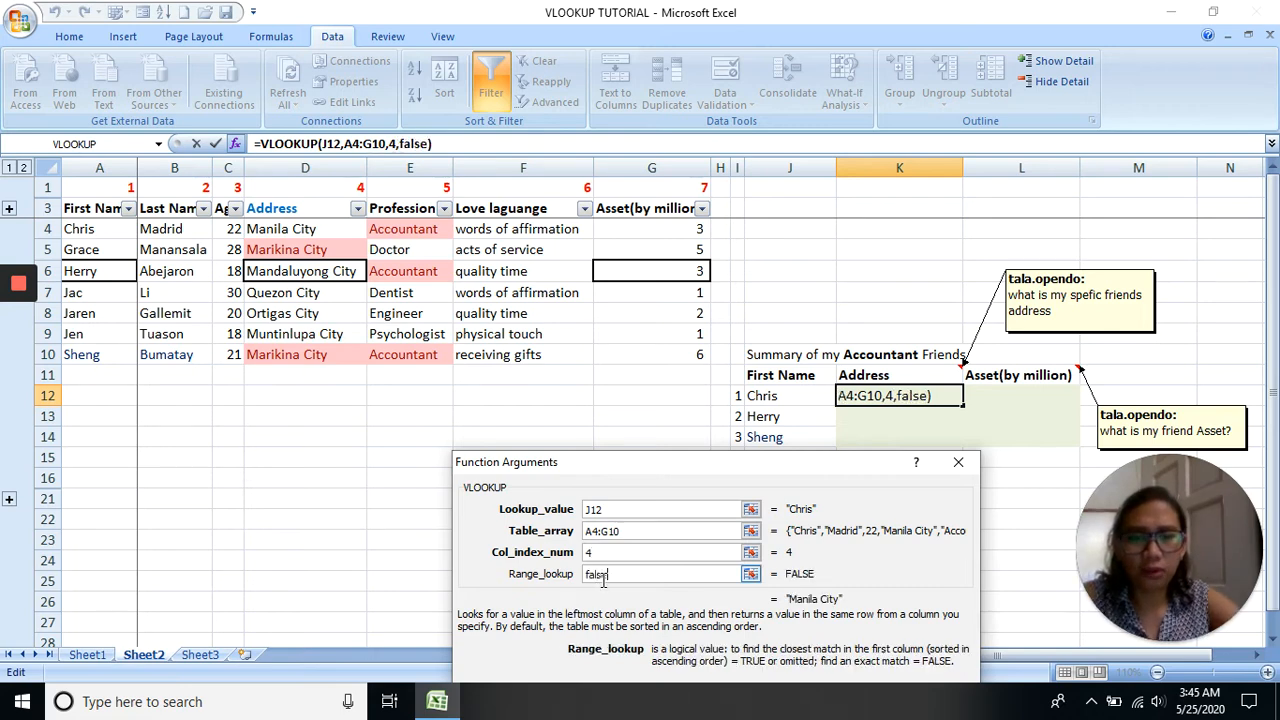
key("Return")
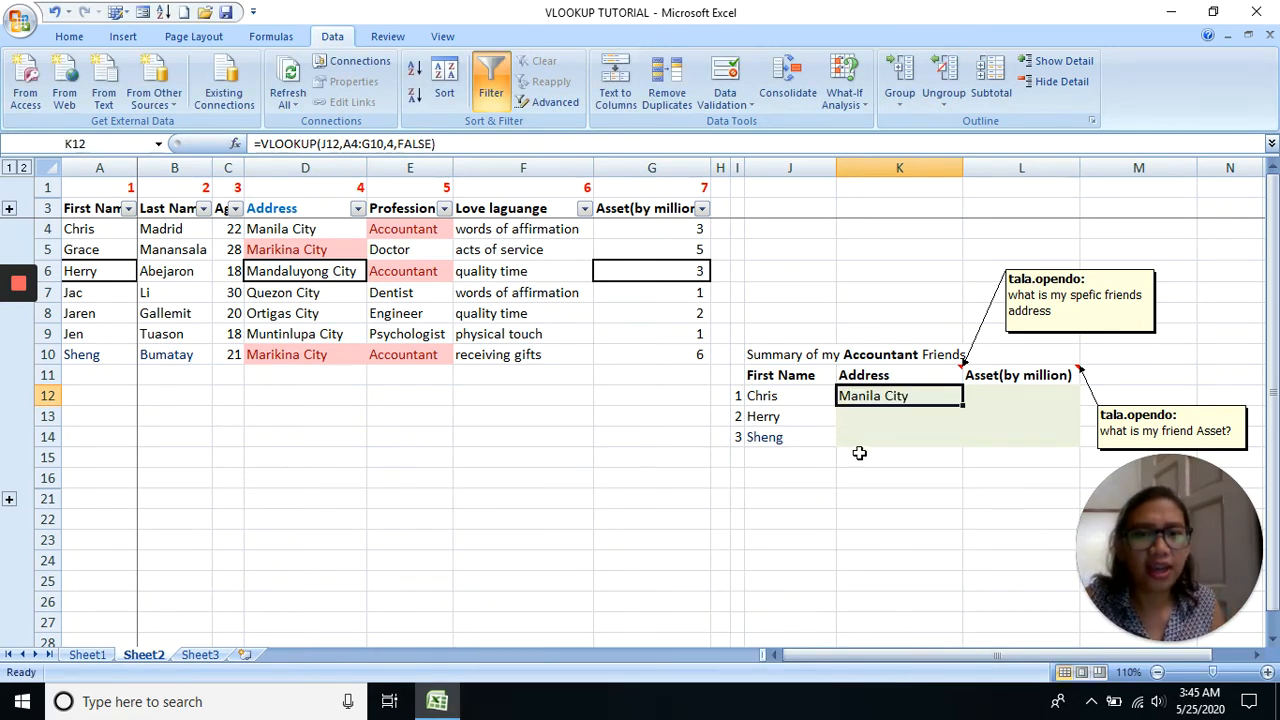
Compare the address returned in K12 for the name in J12 with the table's address in D4
left_click(792, 393)
left_click(910, 400)
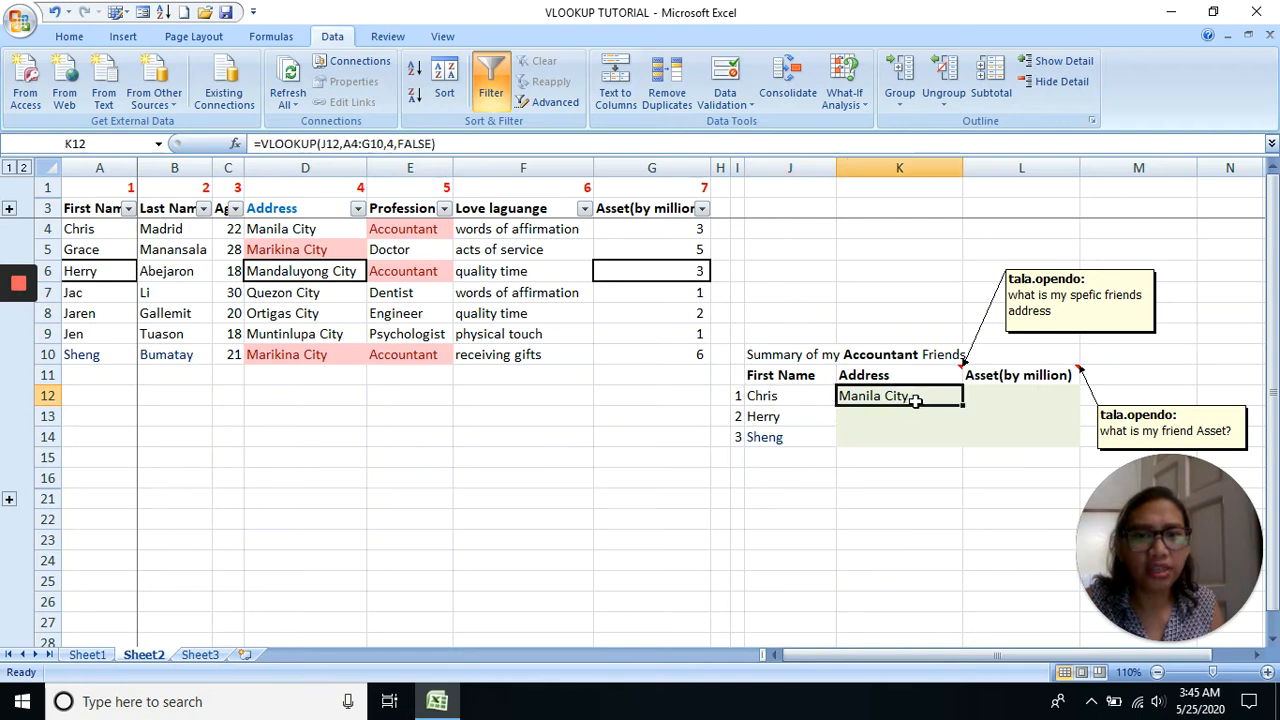
left_click(345, 229)
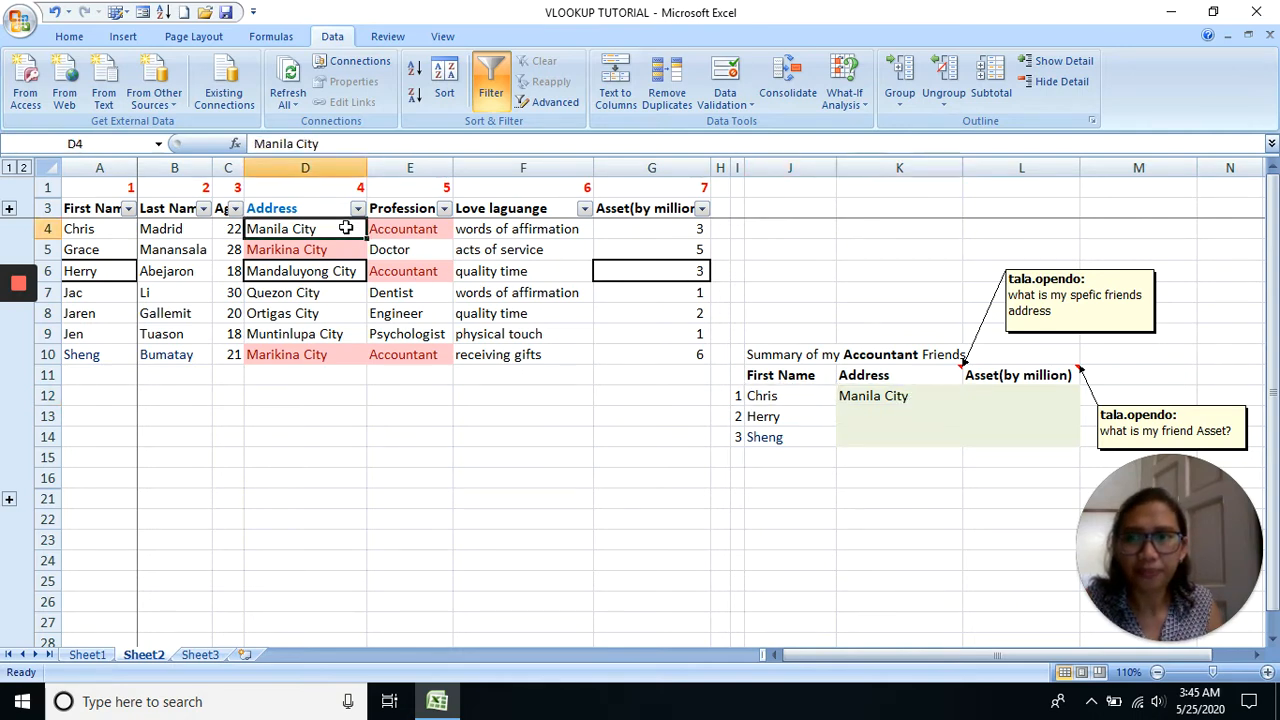
Fill the VLOOKUP from K12 down through K14 and inspect the copied formula in K13
left_click(920, 405)
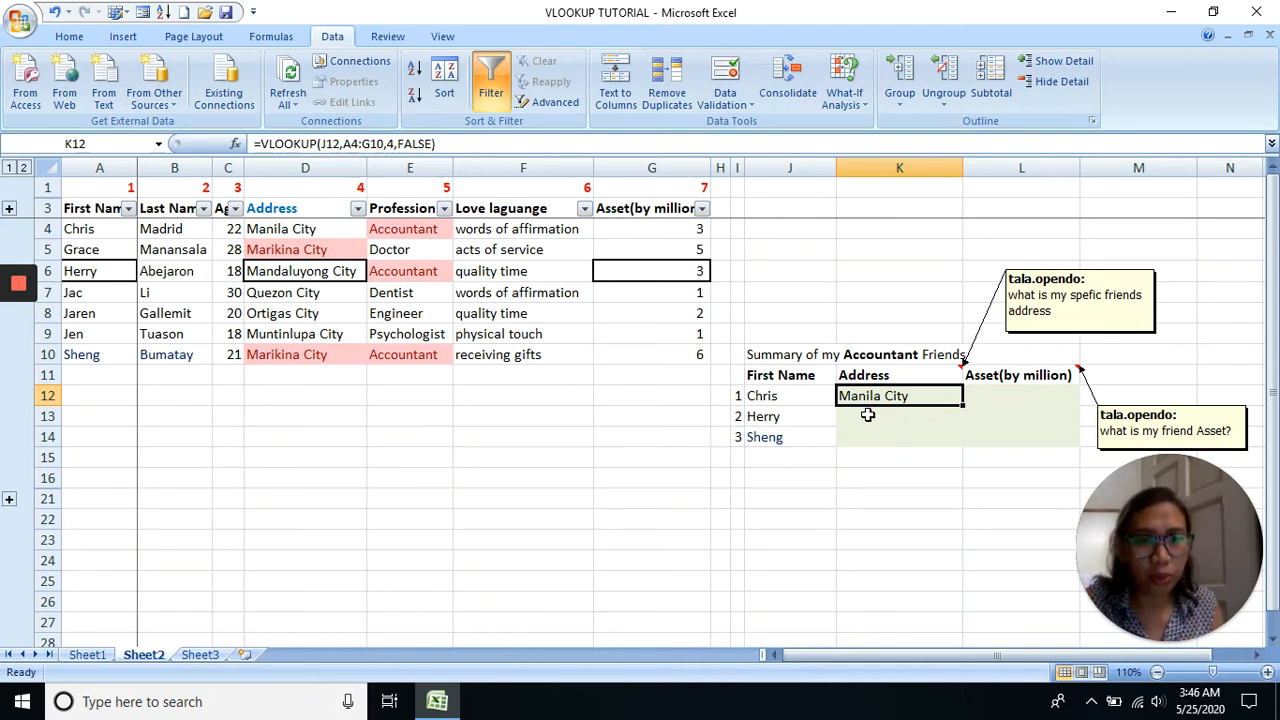
left_click_drag(963, 409, 962, 443)
left_click(935, 417)
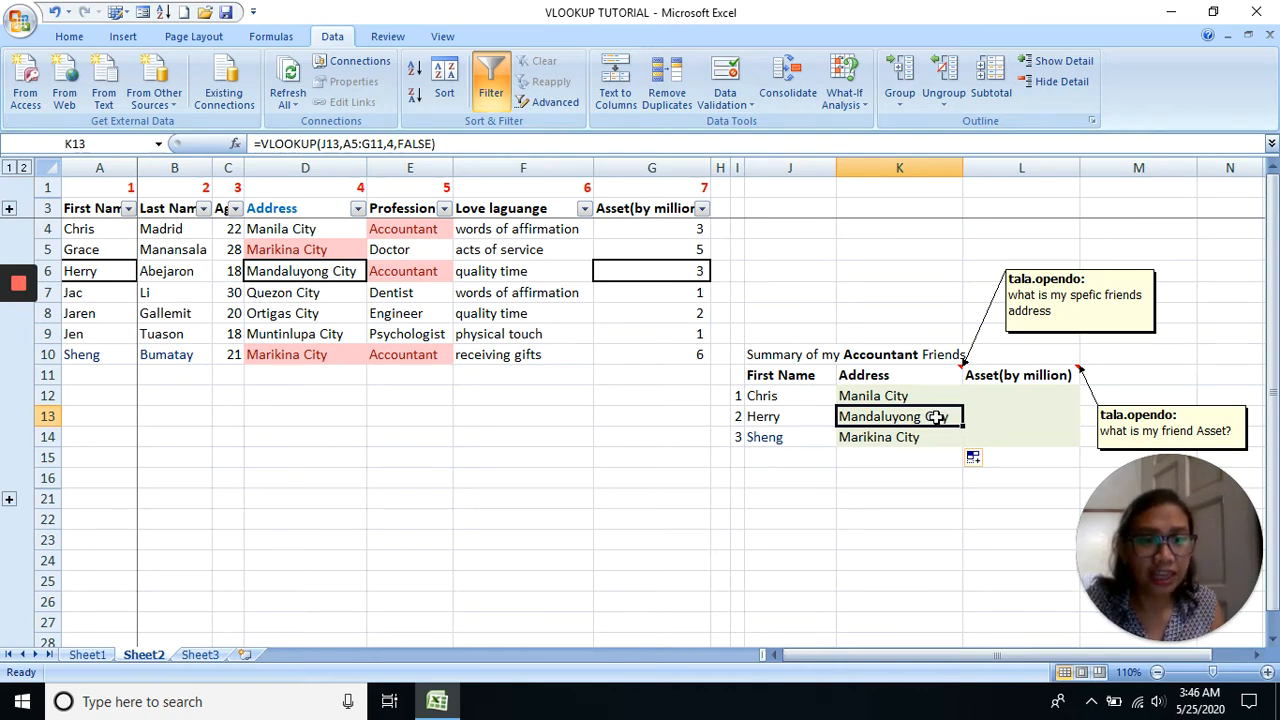
Shift the table array of the VLOOKUP in K13 up to A4:G10
double_click(935, 417)
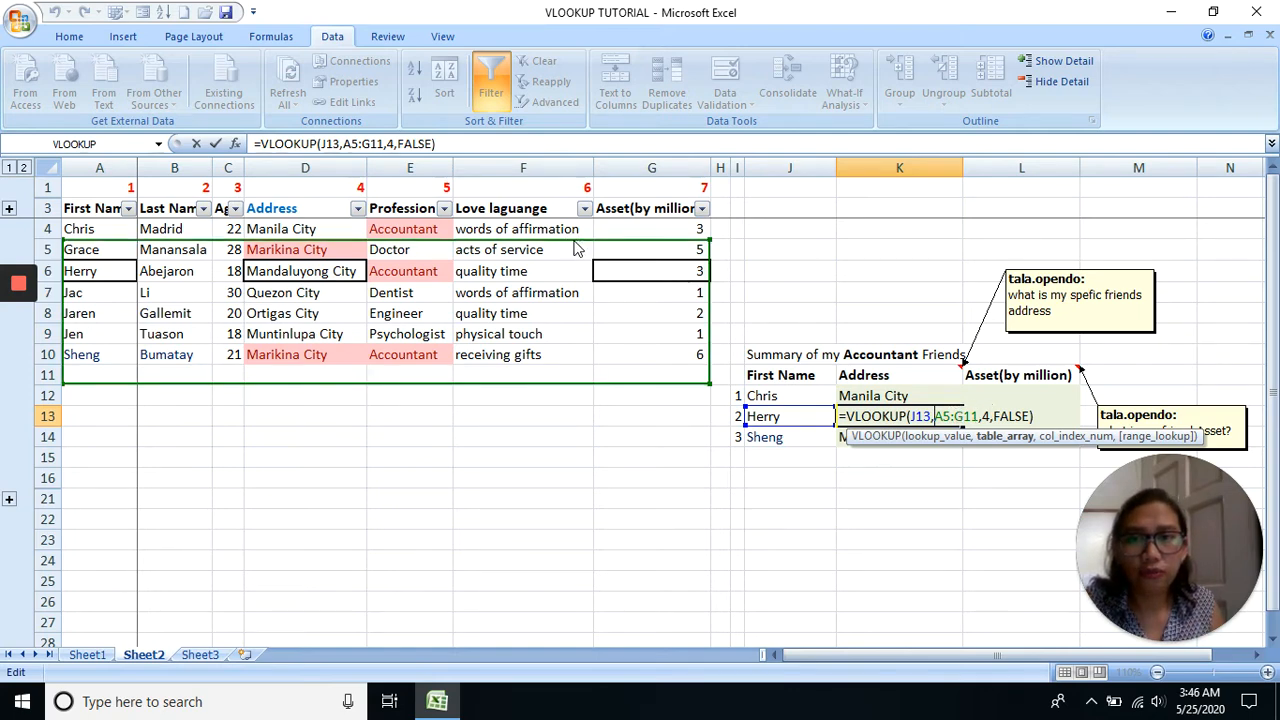
left_click_drag(574, 242, 574, 221)
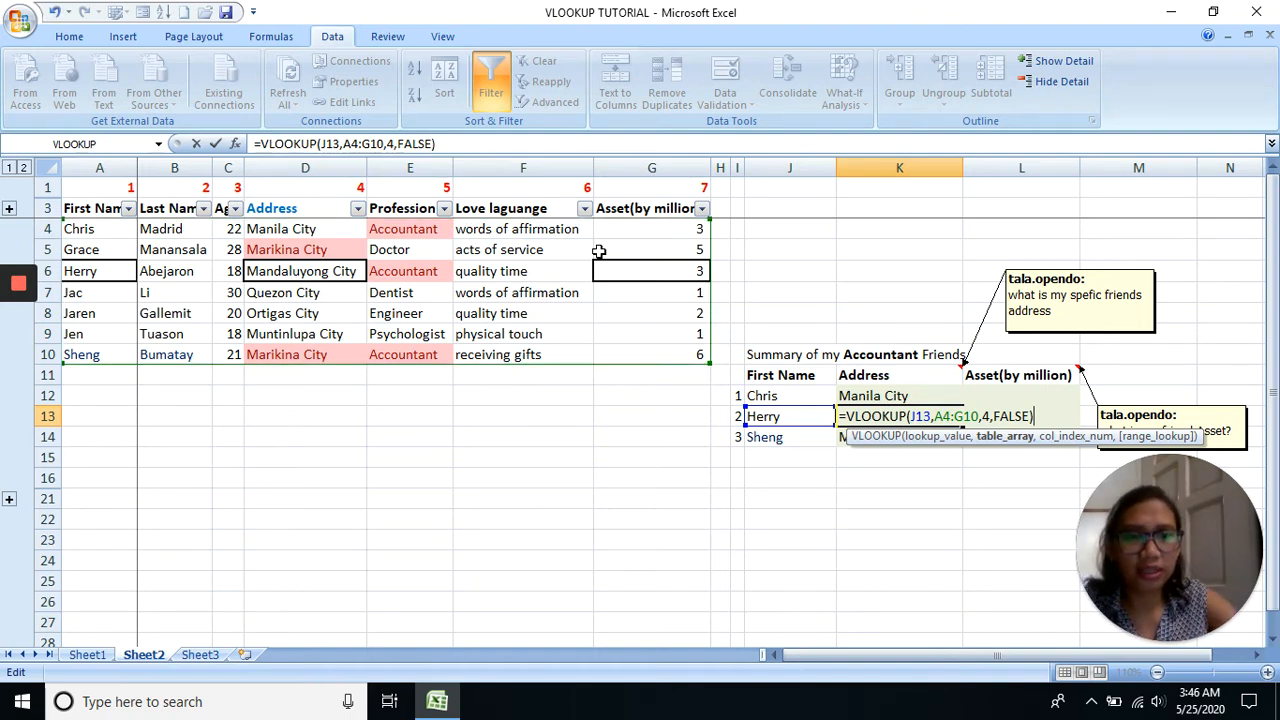
key("Return")
Compare the address in K13 for the name in J13 with the table's address in D6
left_click(770, 416)
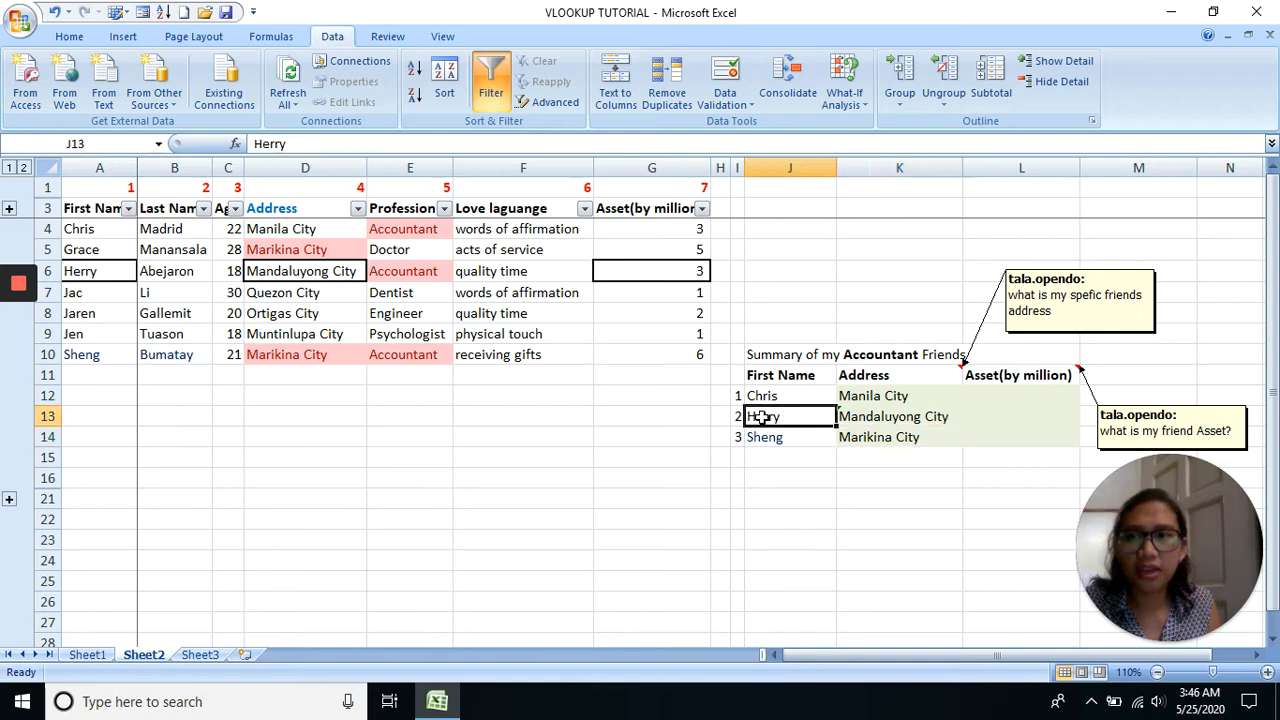
left_click(330, 270)
left_click(900, 416)
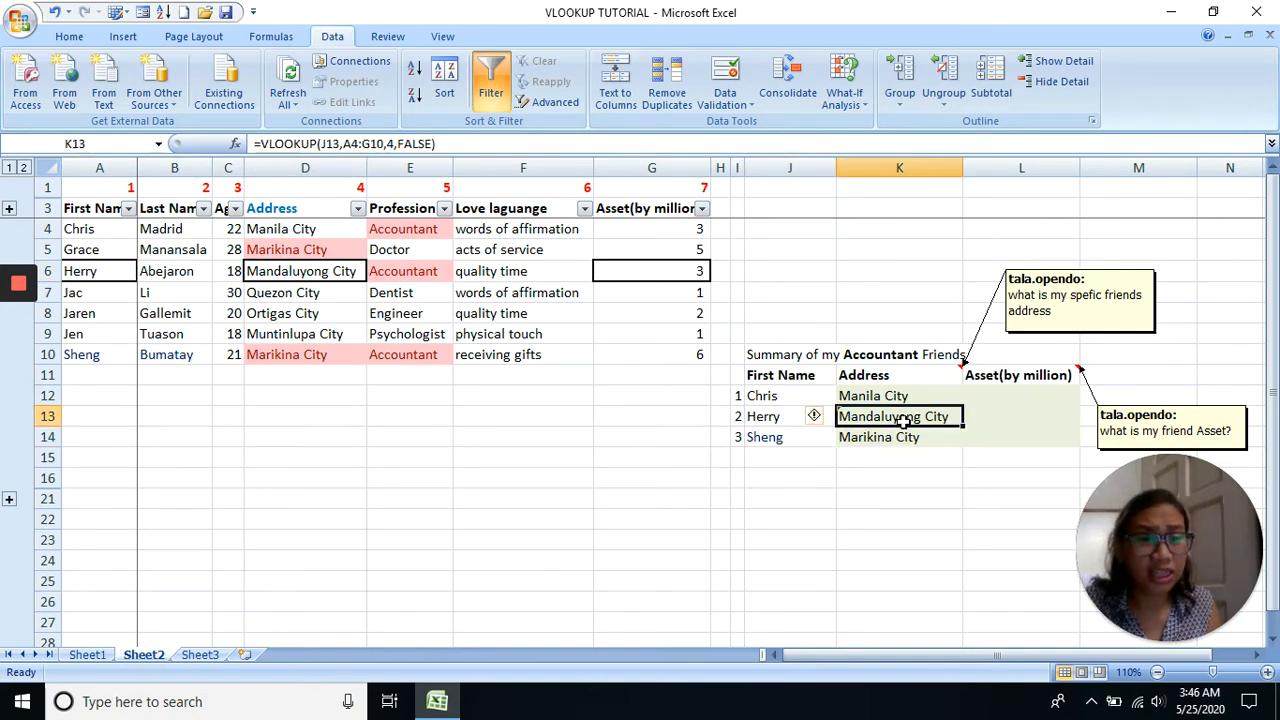
Shift the table array of the VLOOKUP in K14 up to A4:G10
left_click(912, 436)
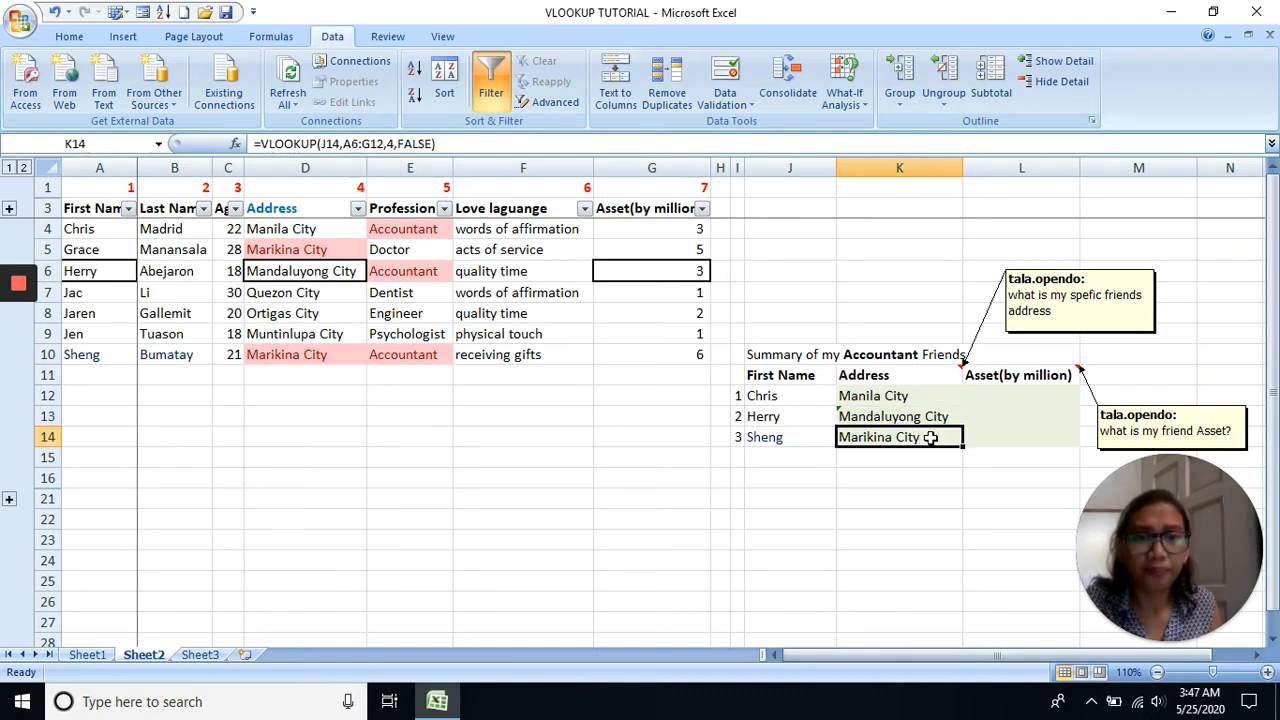
double_click(930, 437)
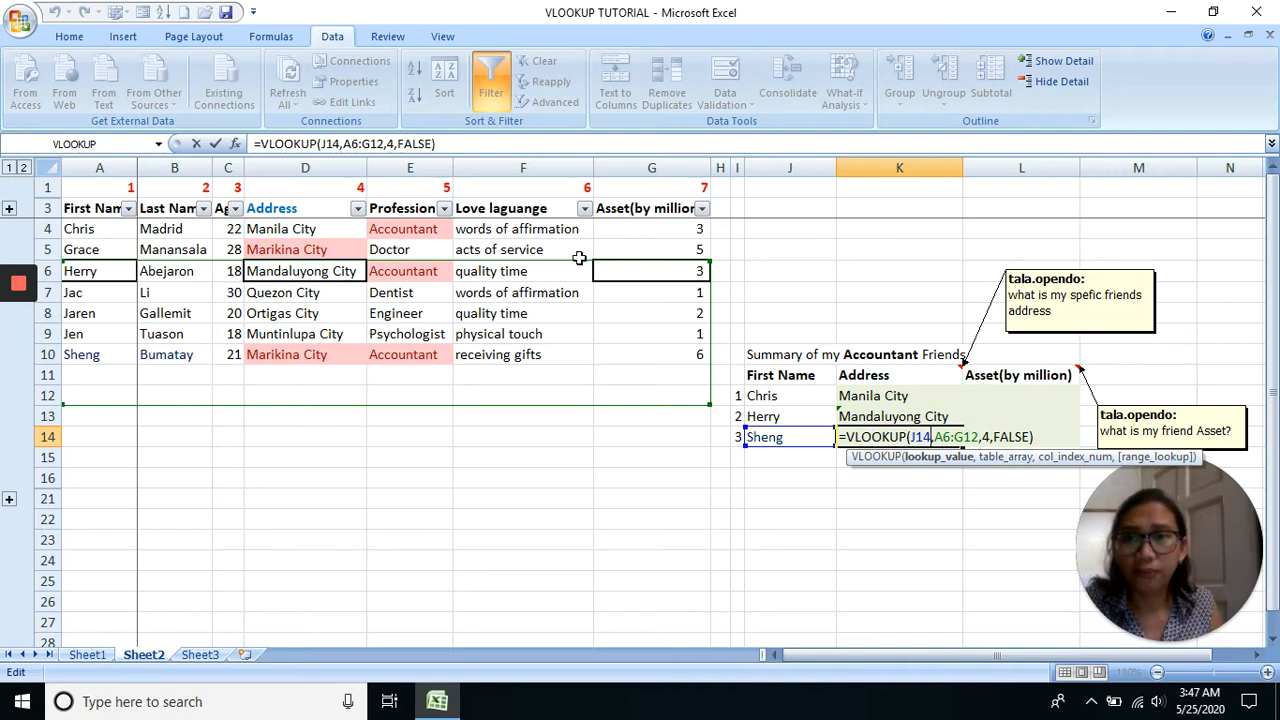
left_click_drag(578, 270, 580, 243)
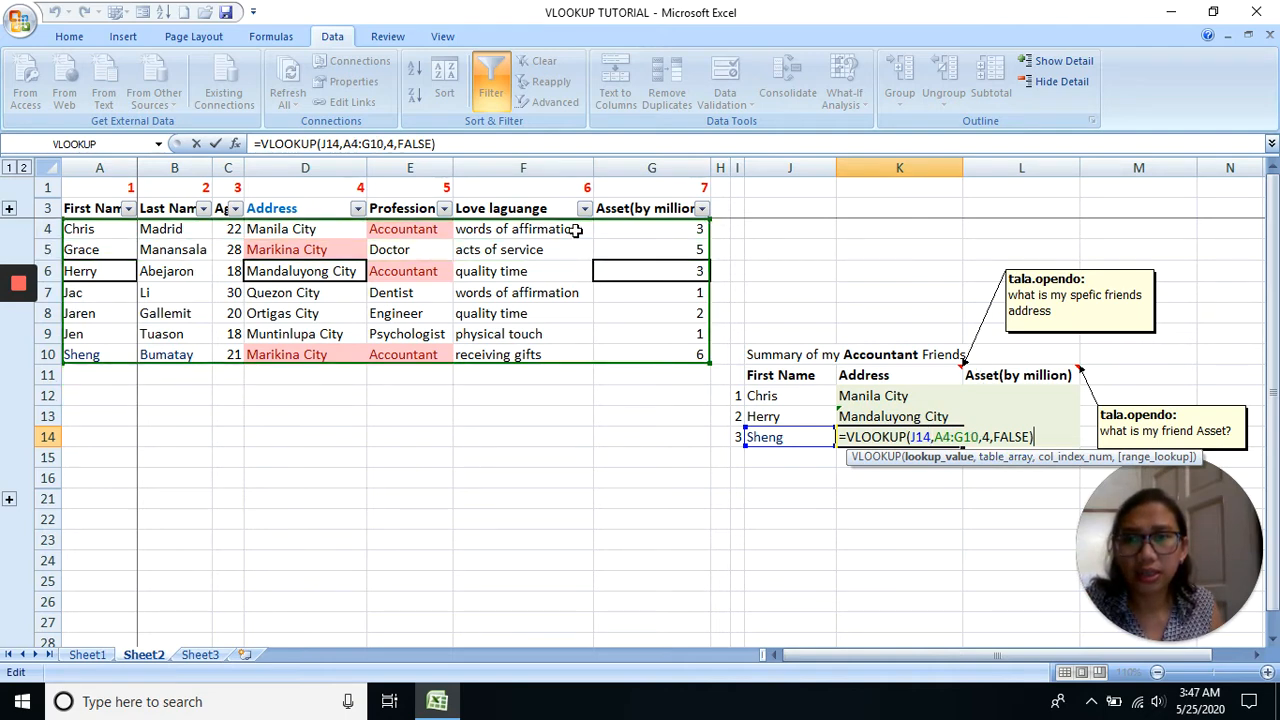
key("Return")
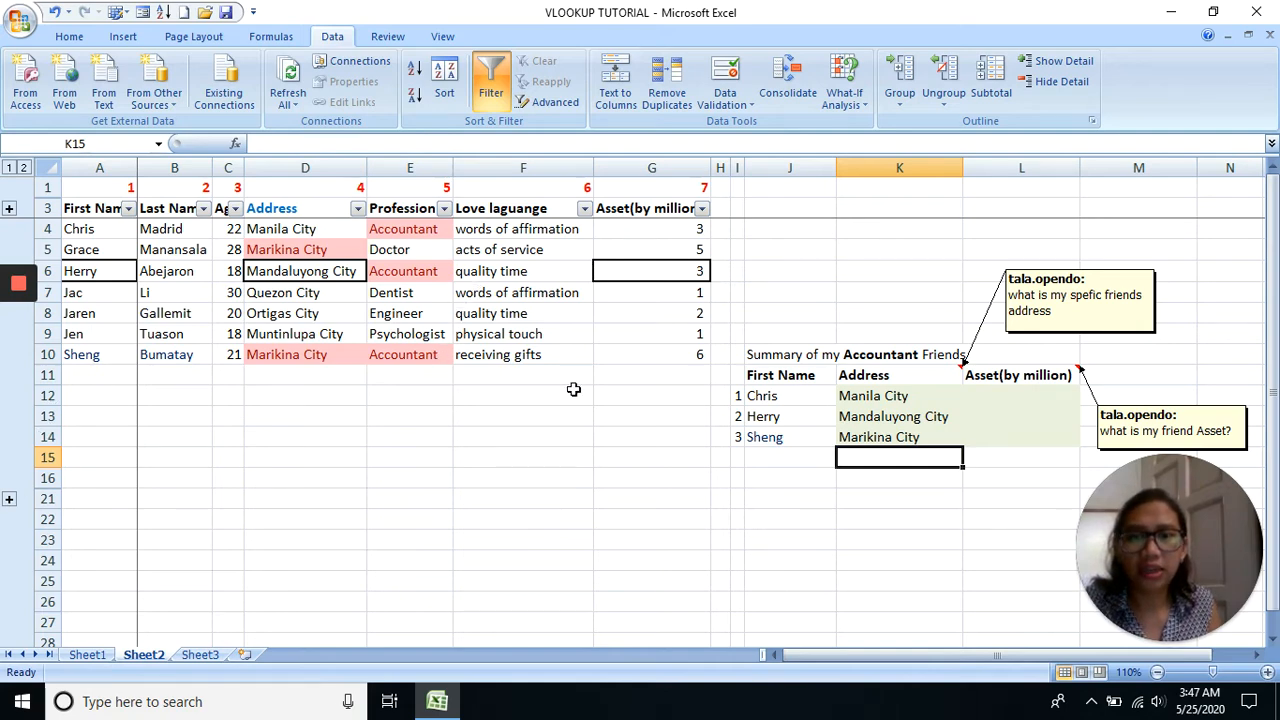
Check the table's address in D10 against the result in K14 and review the arguments of K14's VLOOKUP
left_click(349, 357)
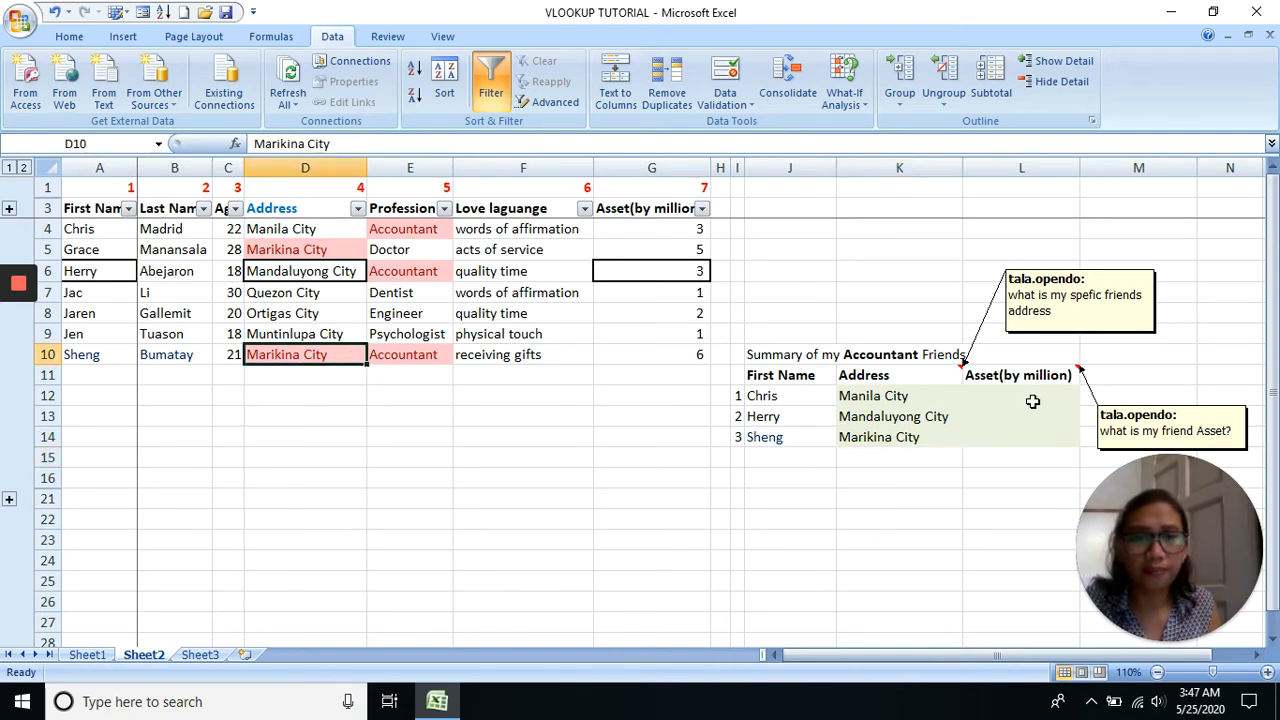
left_click(944, 436)
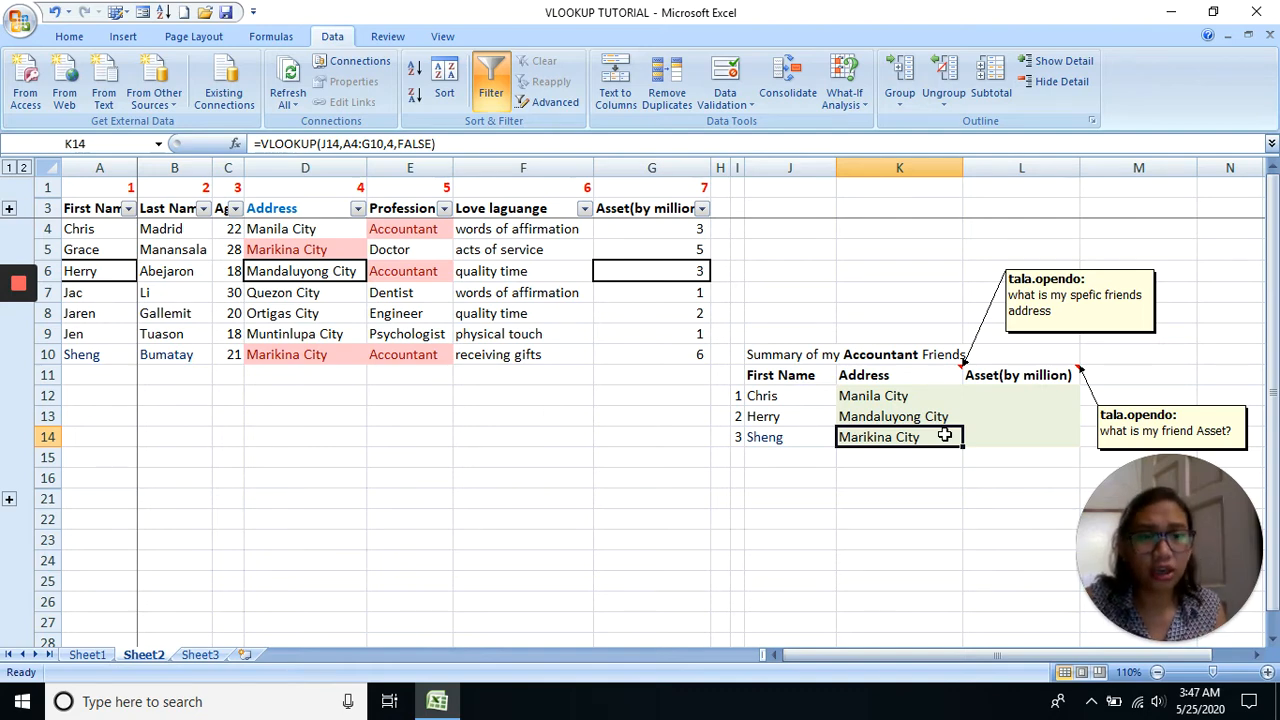
double_click(926, 437)
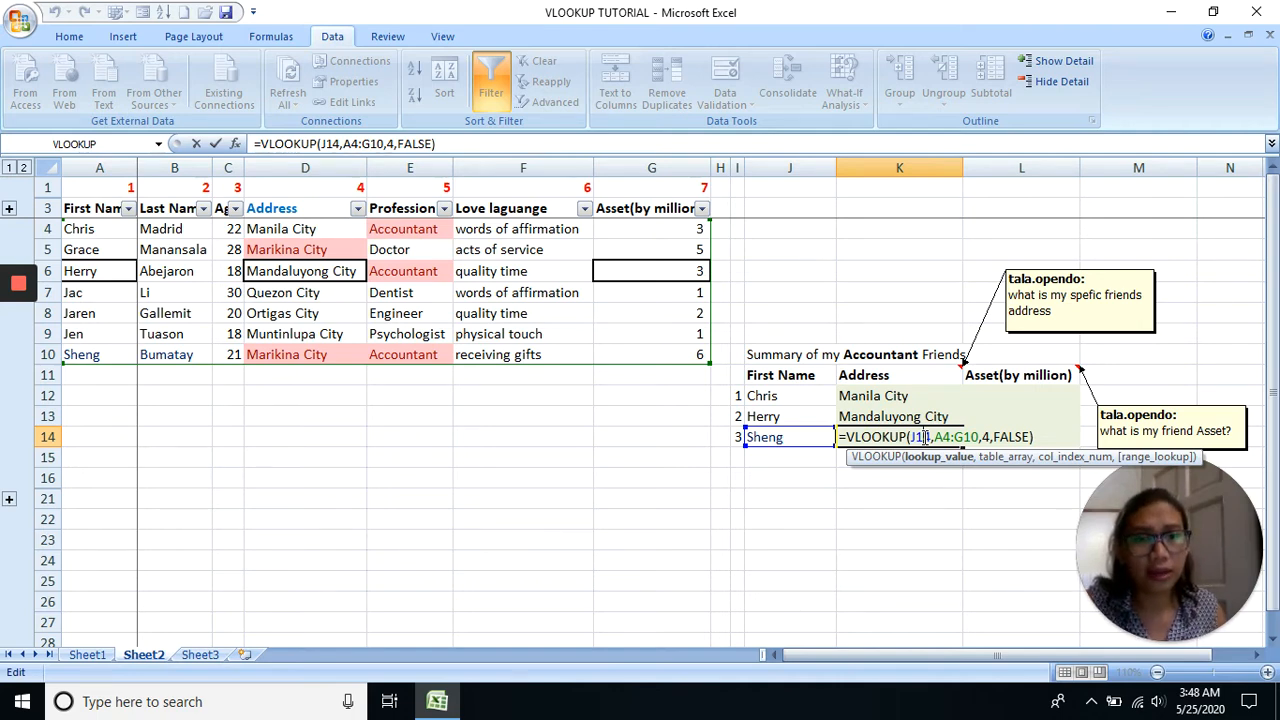
mouse_move(20, 328)
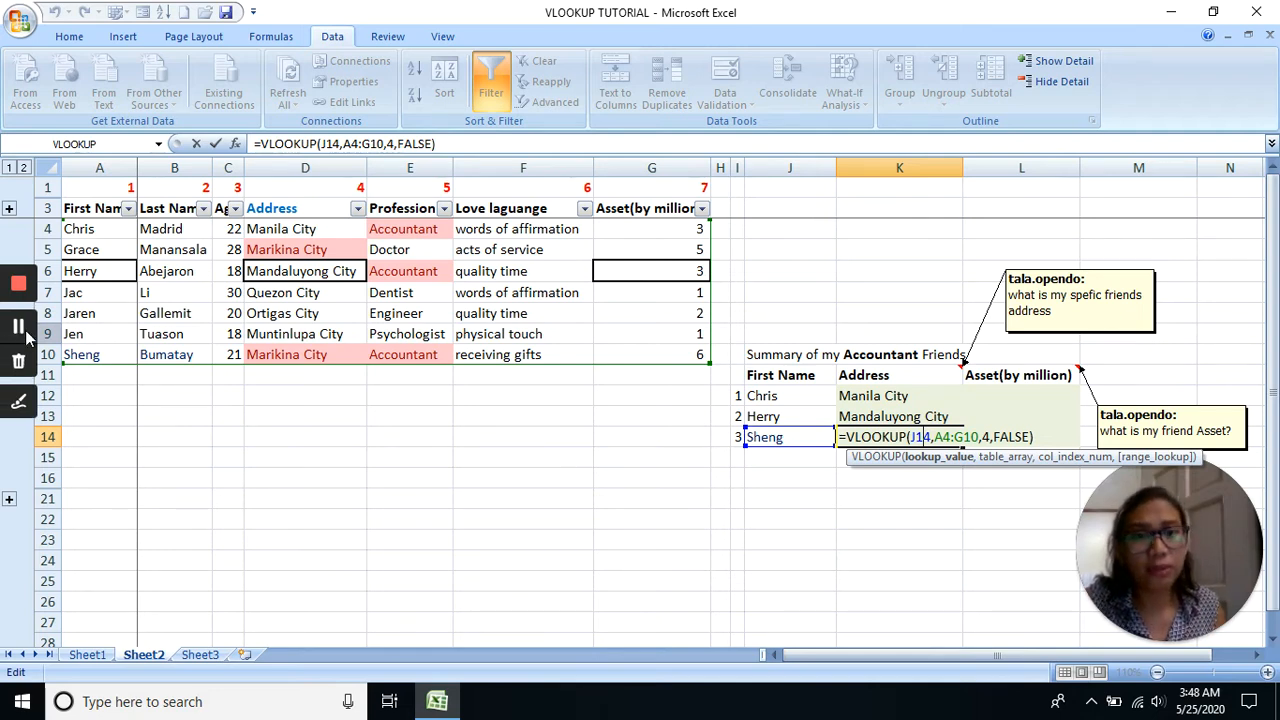
key("Return")
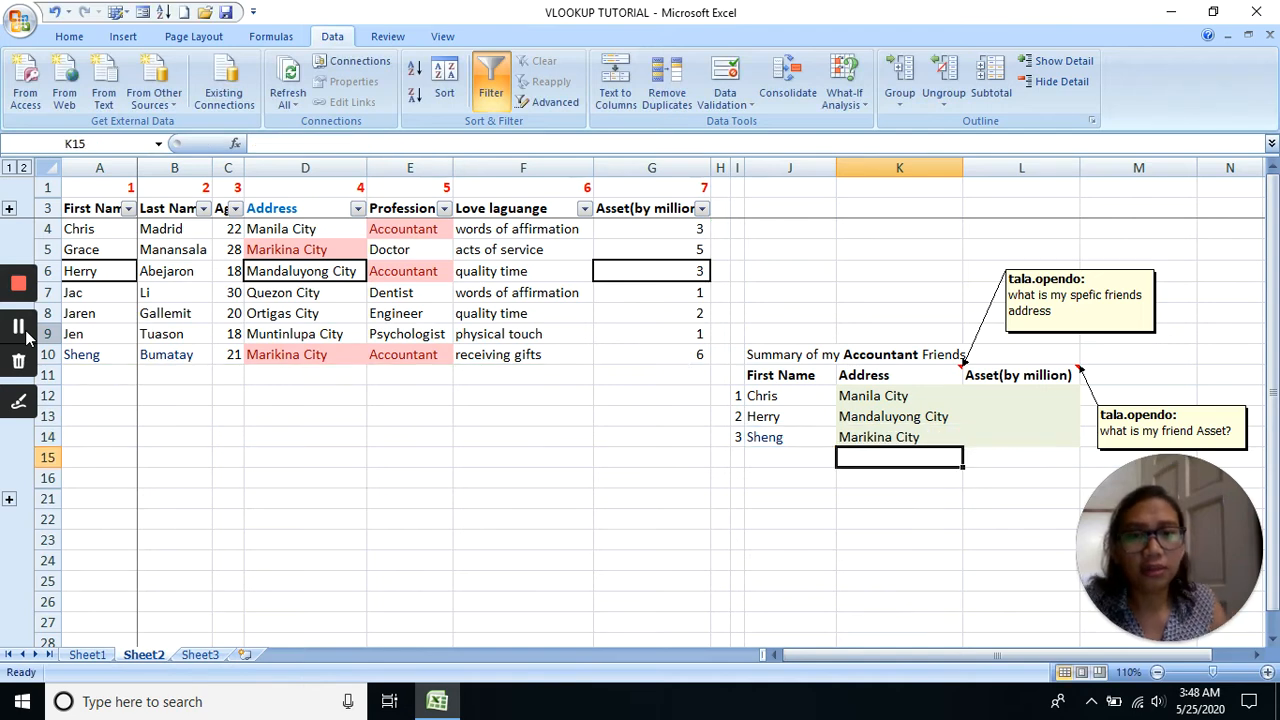
Copy the VLOOKUP from K12 into L12 and correct its lookup value to J12 and its table array to A4:G10
left_click(946, 390)
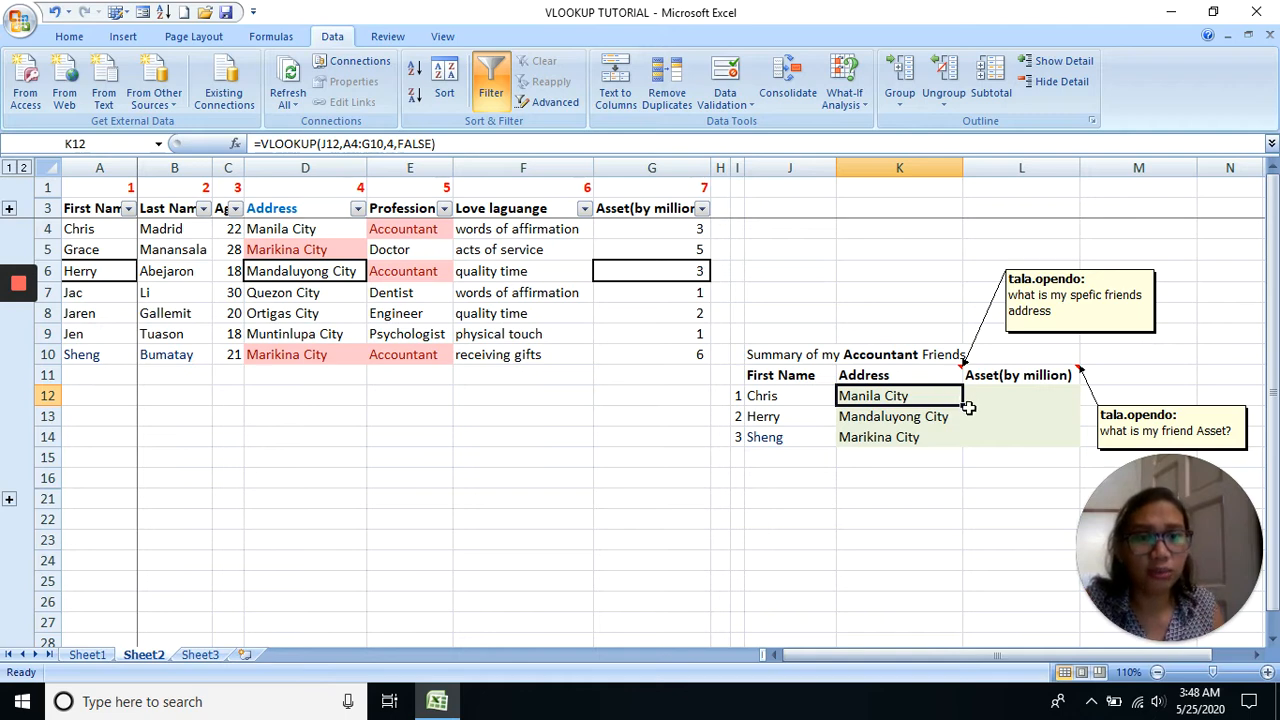
left_click_drag(962, 405, 1036, 398)
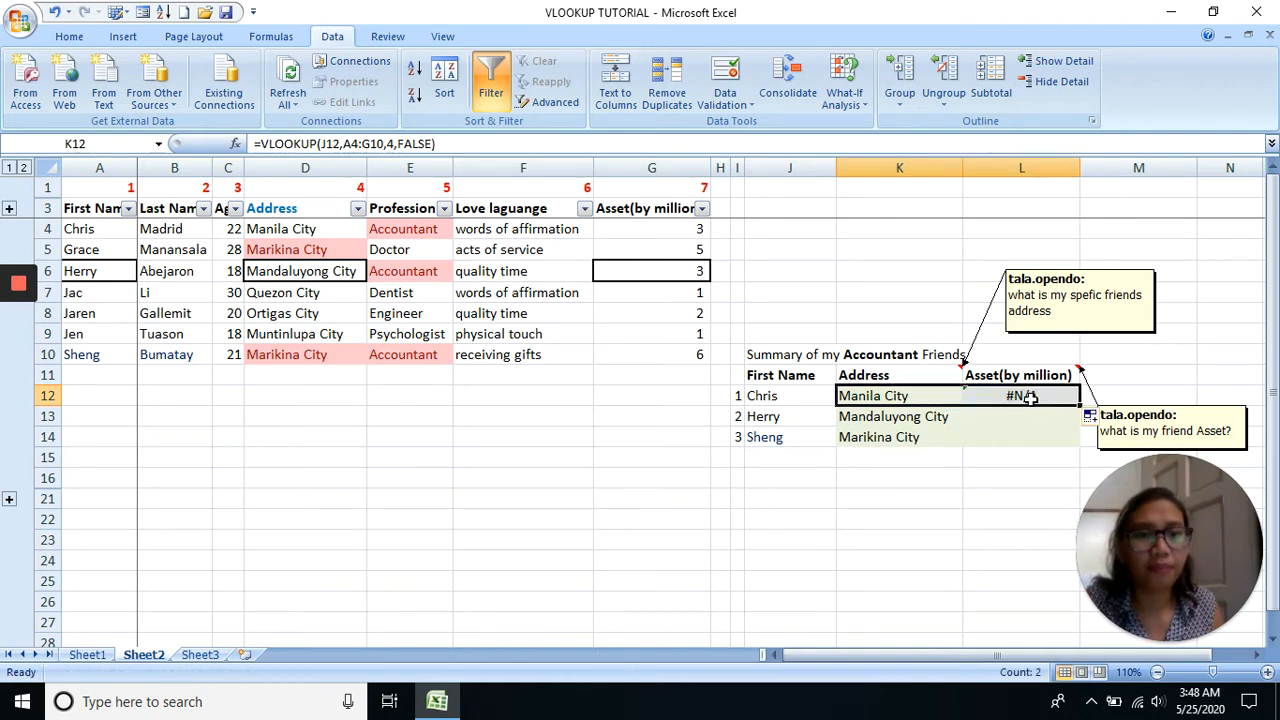
left_click(1022, 397)
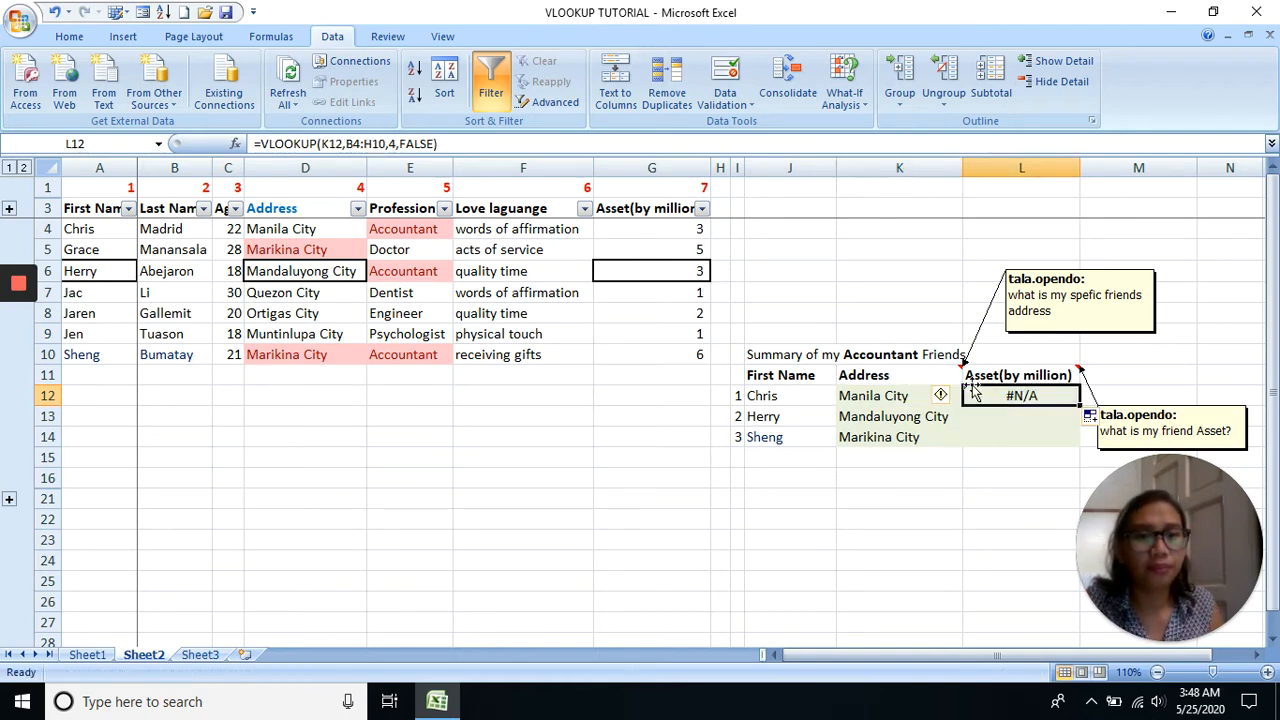
double_click(1040, 395)
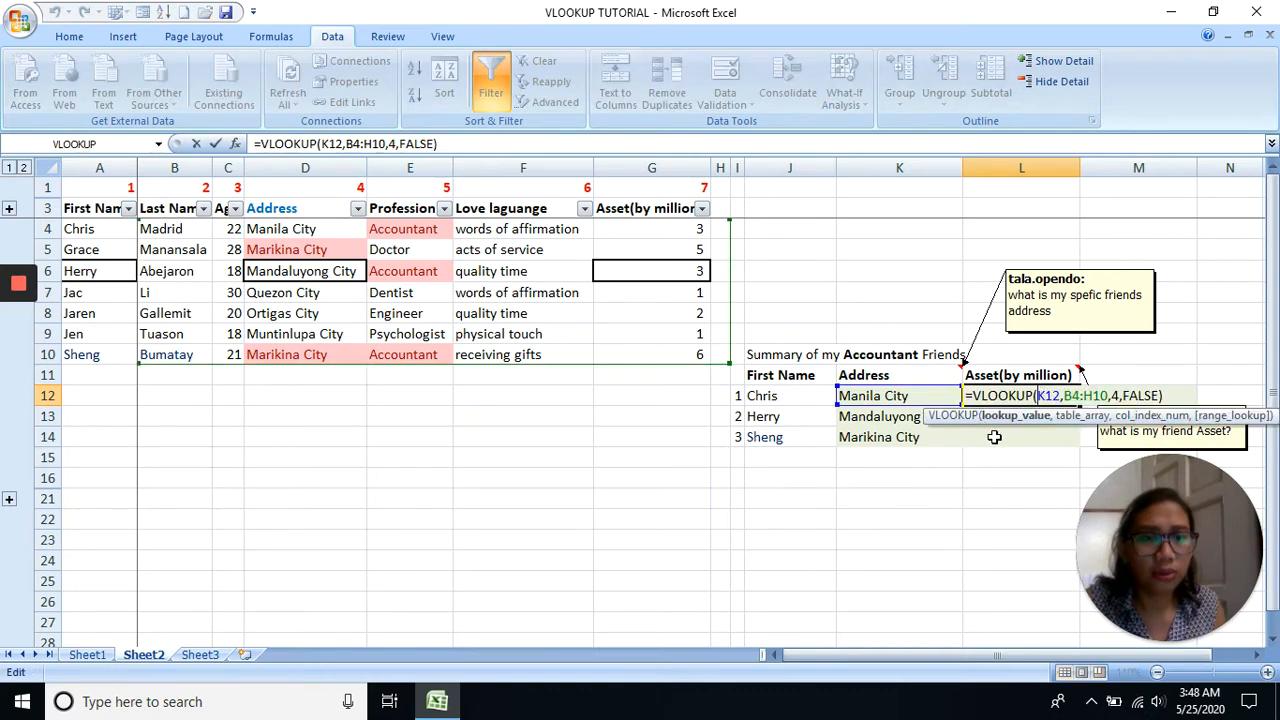
left_click(825, 396)
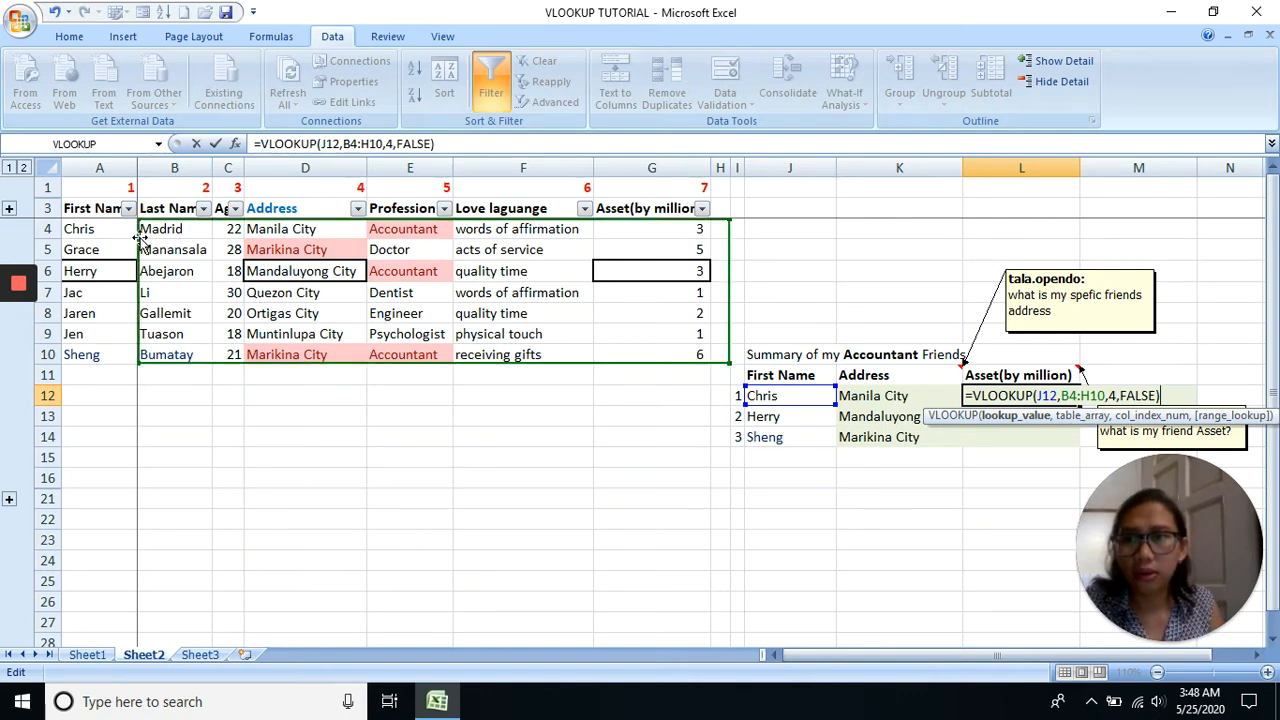
left_click_drag(137, 236, 122, 245)
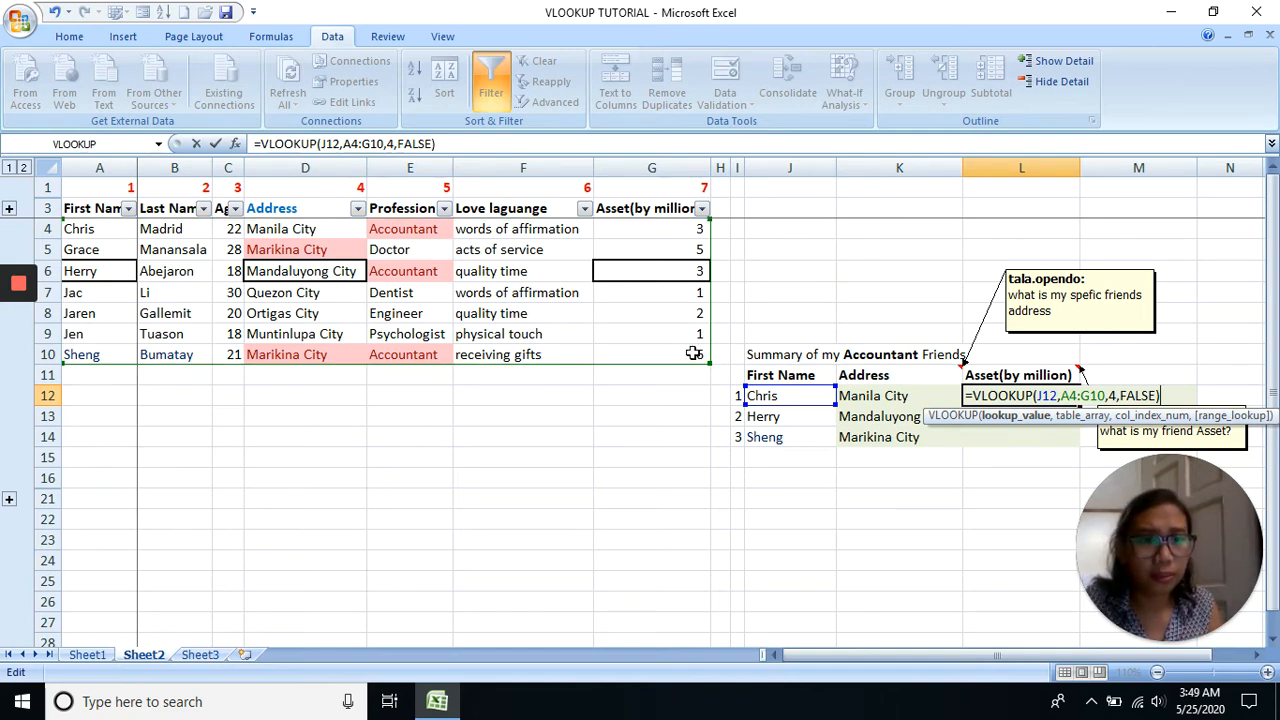
key("Return")
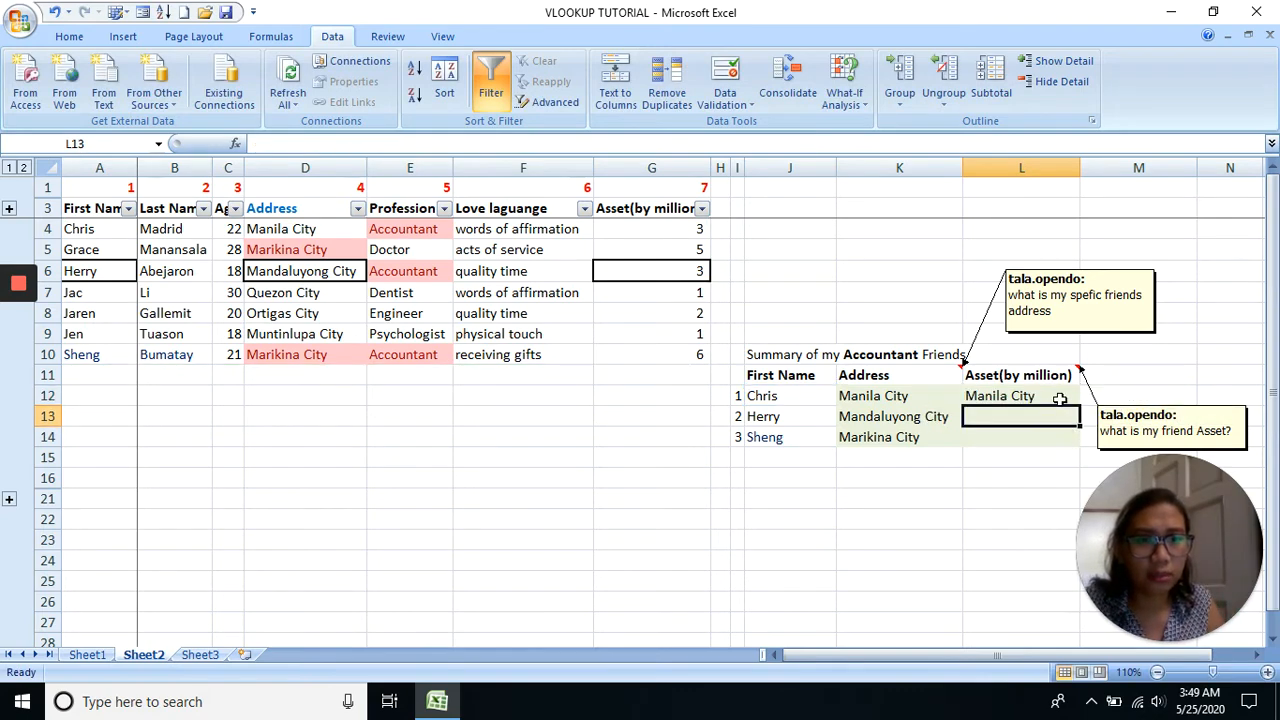
Compare the formulas in L12 and K12 and check the column number of Asset(by million) in the table
left_click(1059, 398)
double_click(1059, 398)
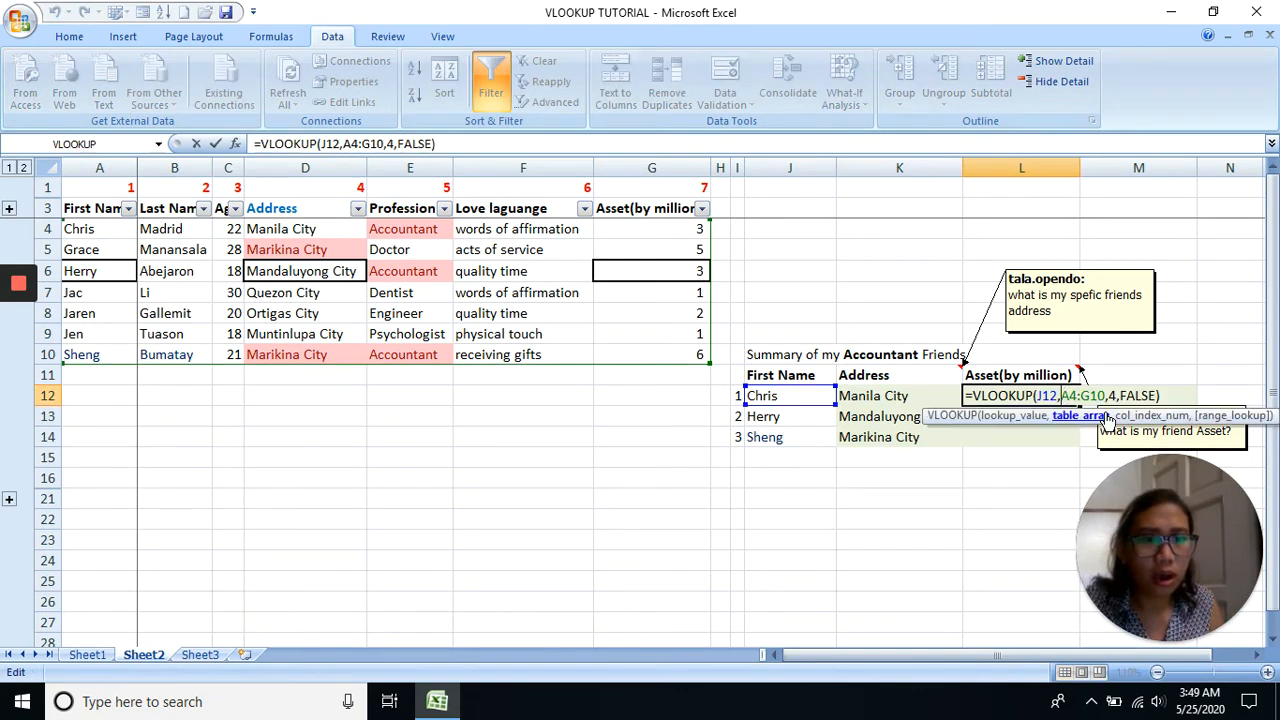
key("Return")
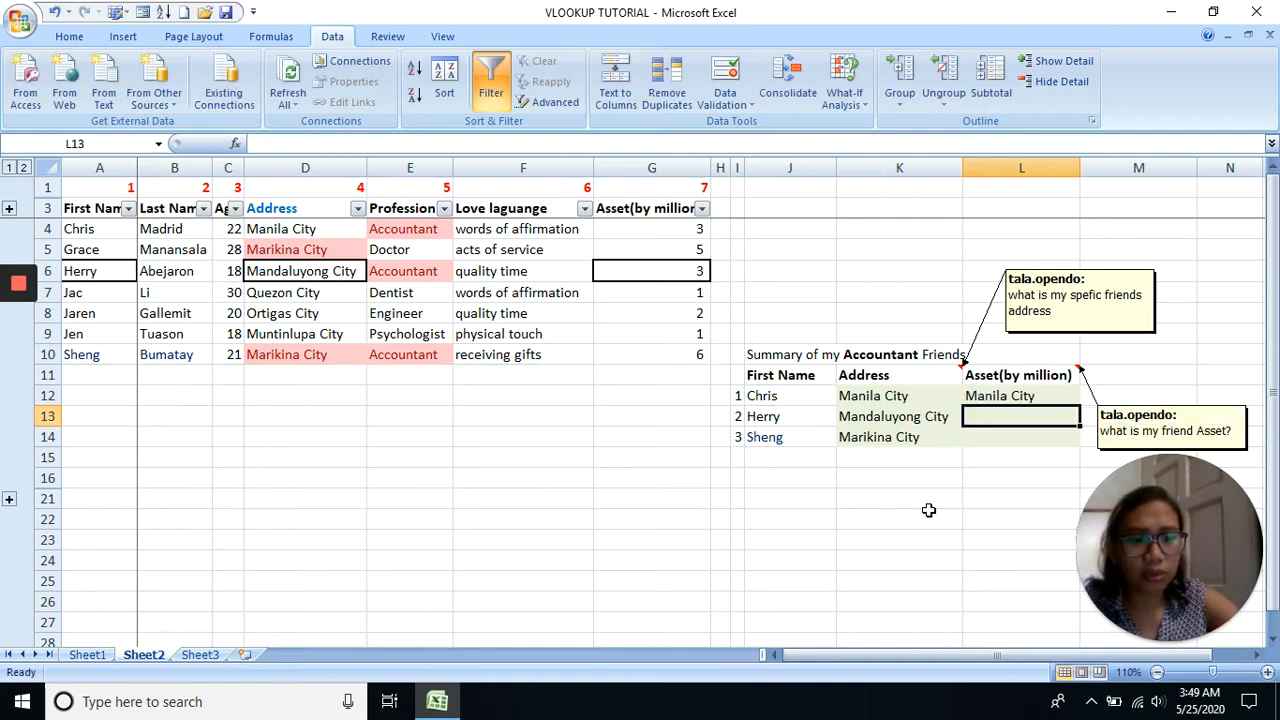
left_click(917, 395)
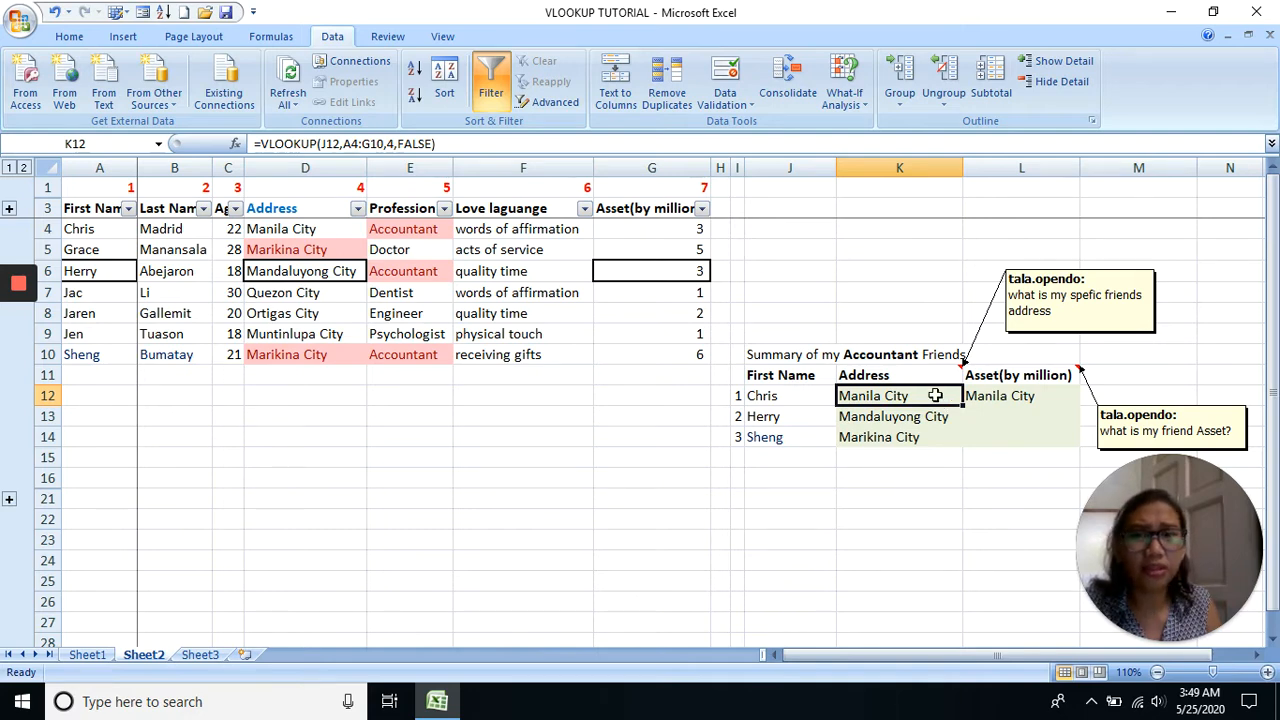
left_click(994, 397)
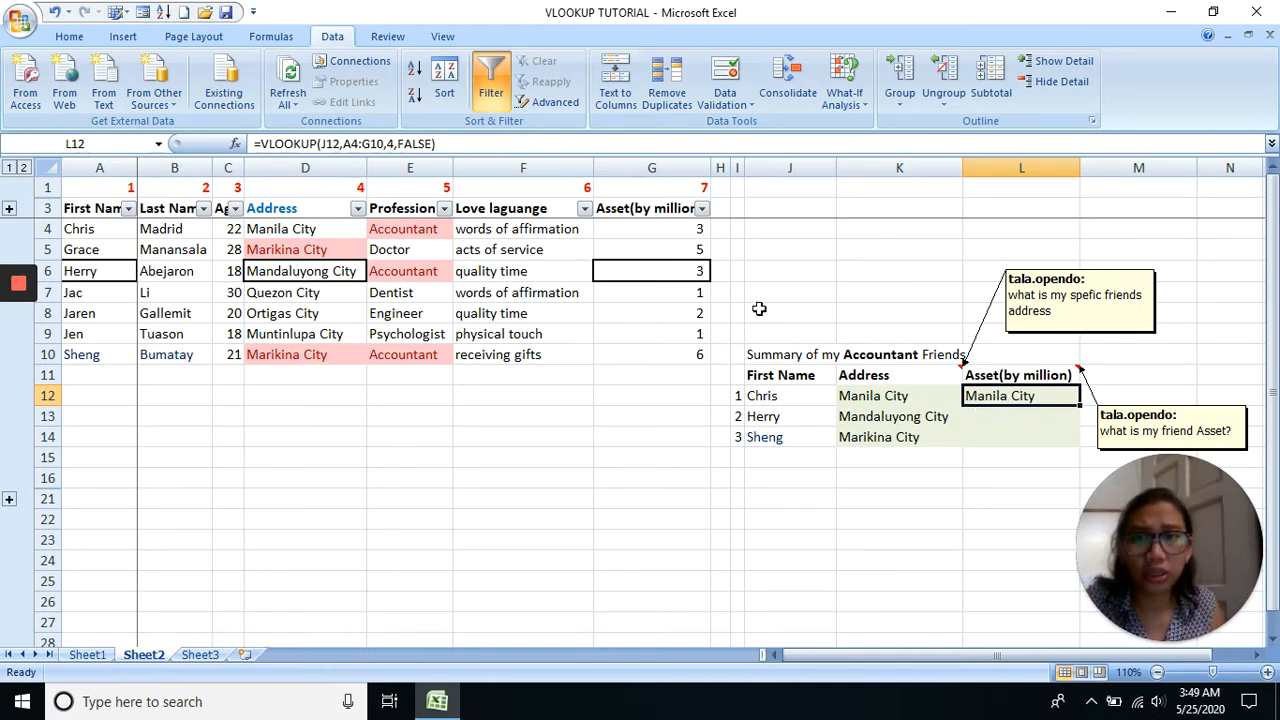
left_click(651, 166)
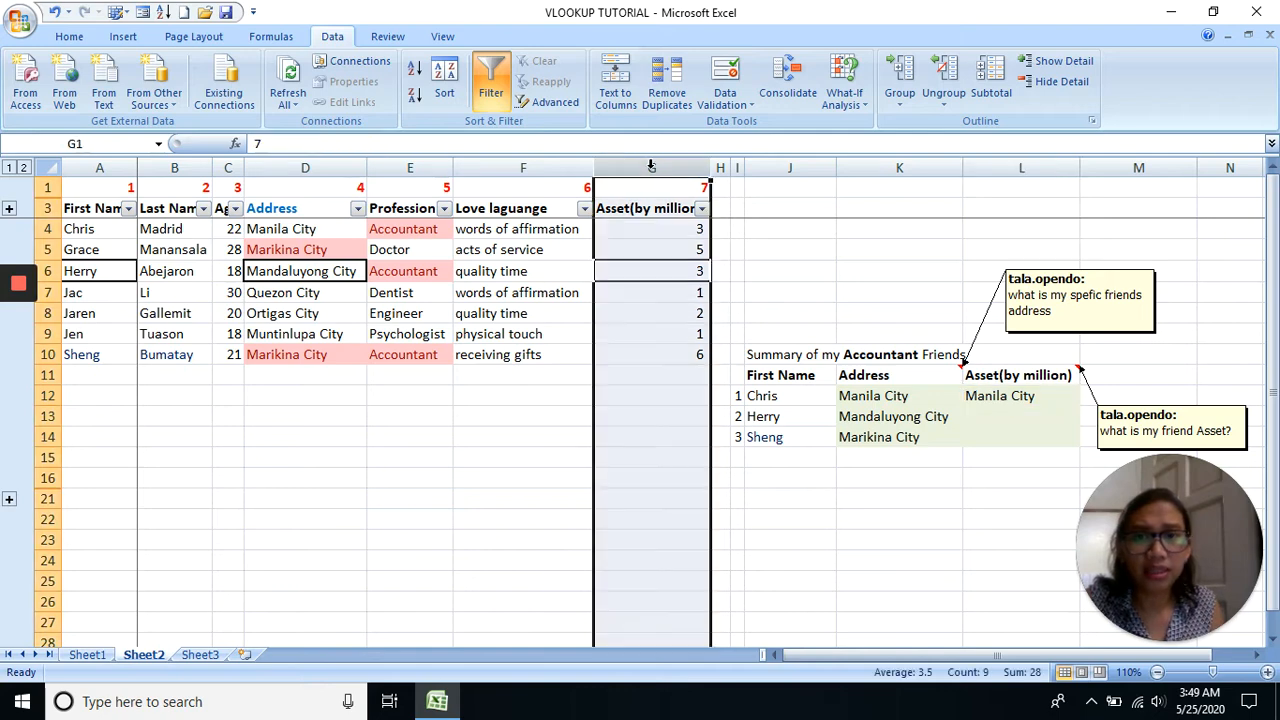
left_click_drag(130, 168, 638, 170)
Set the column index number of the VLOOKUP in L12 to 7
left_click(1044, 395)
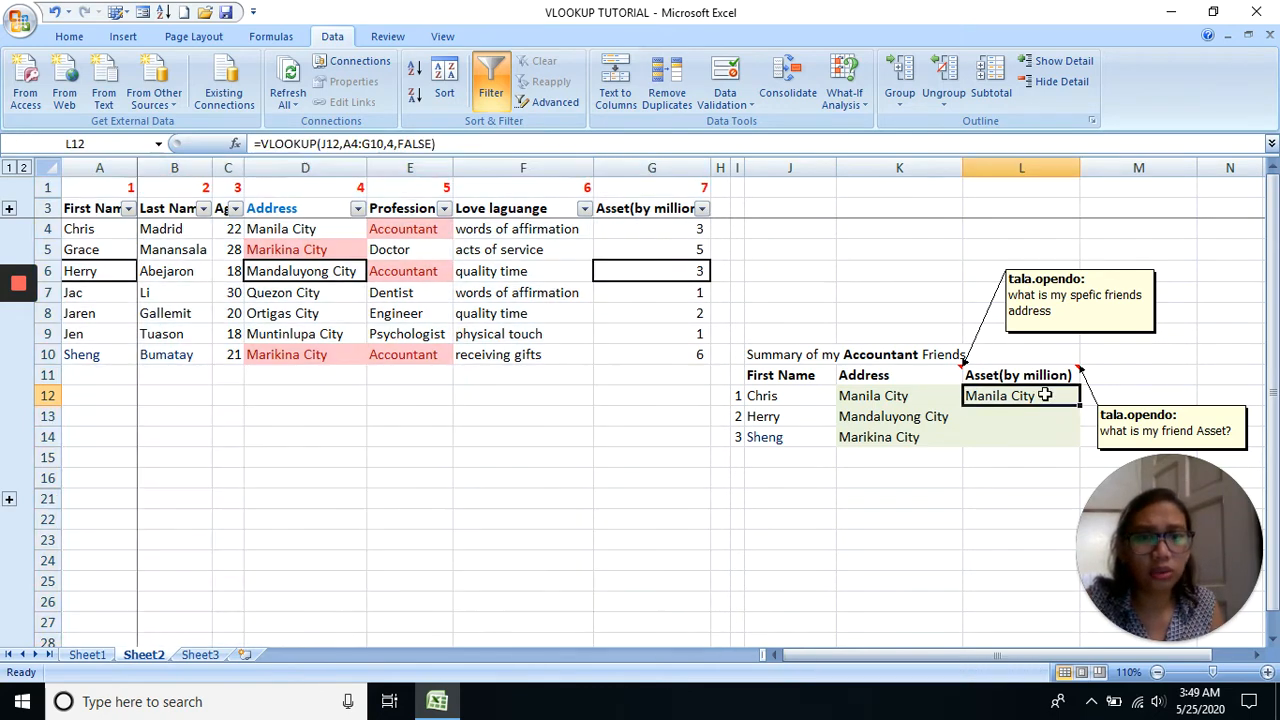
left_click(400, 146)
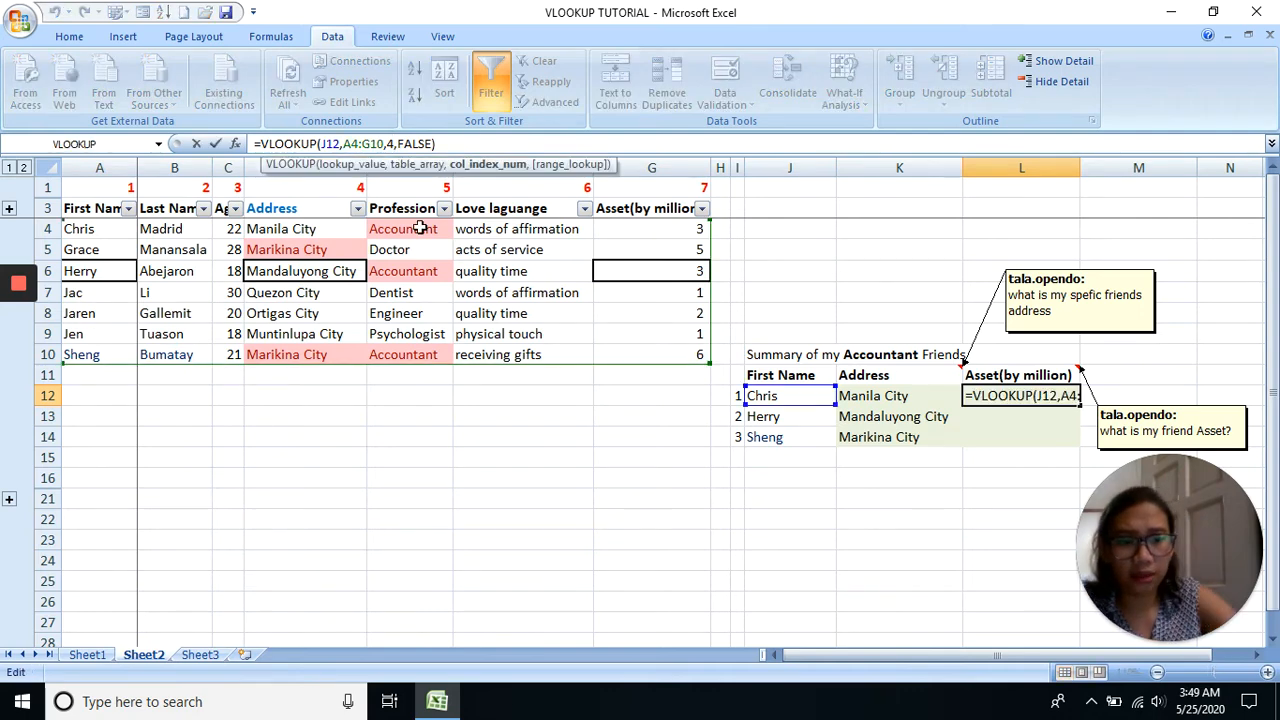
key("BackSpace")
type("7")
key("Return")
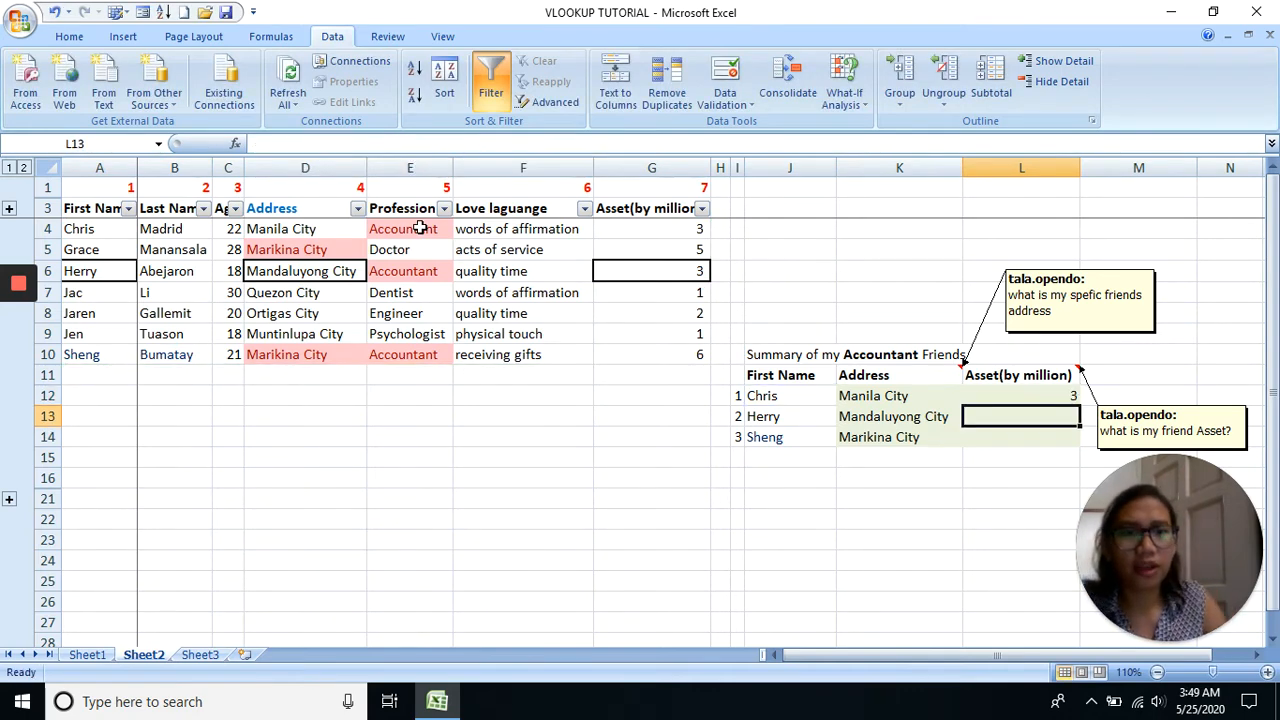
Check the first table row's name and asset, and fill the VLOOKUP from L12 down through L14
left_click(92, 231)
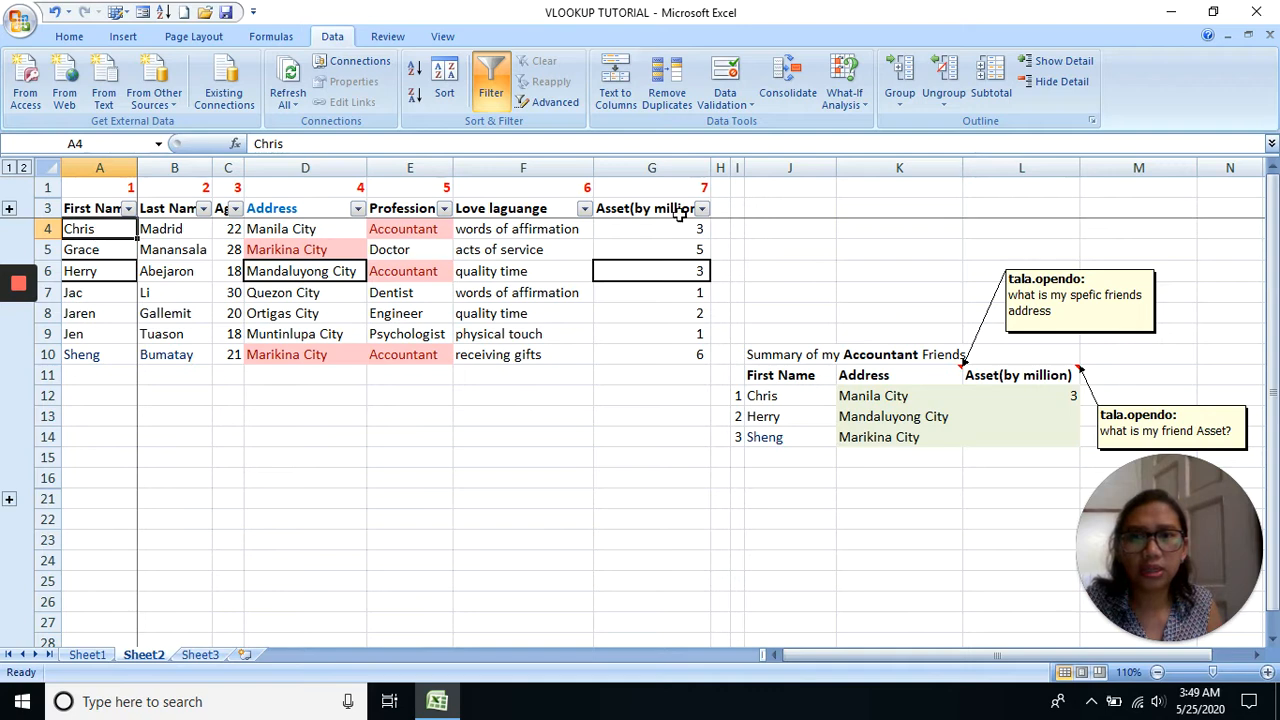
left_click(1043, 397)
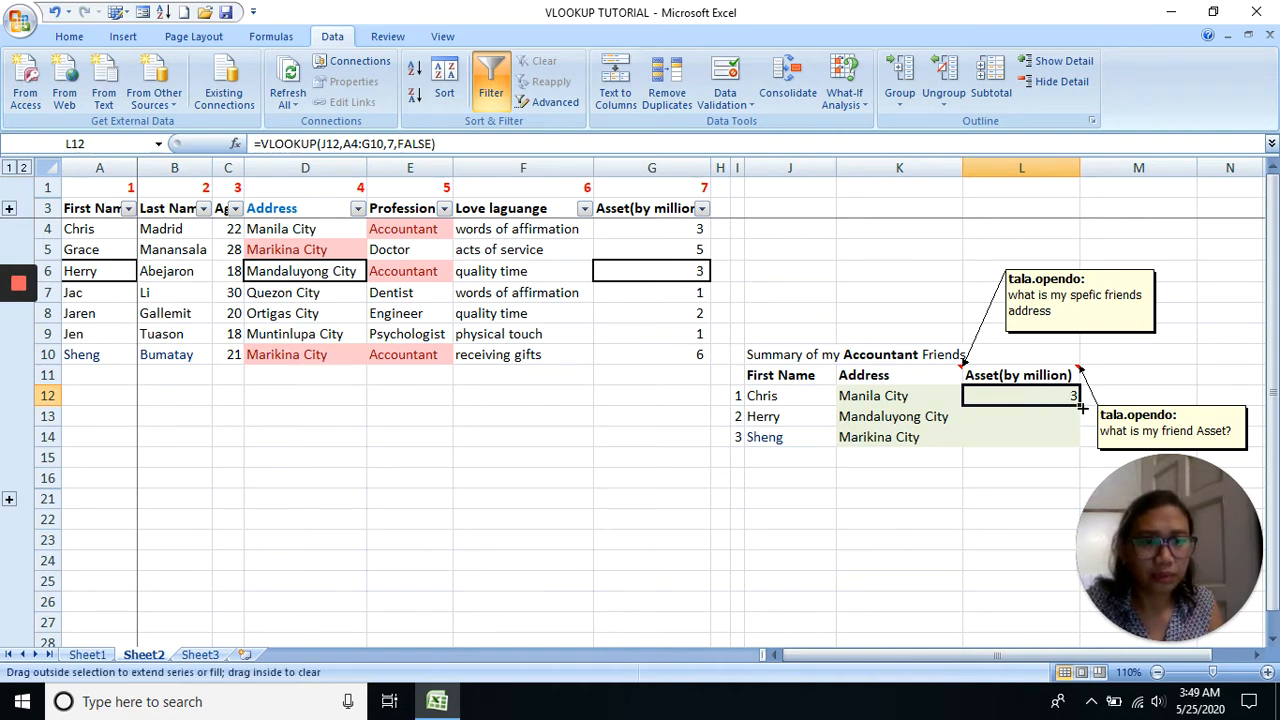
left_click_drag(1082, 406, 1079, 443)
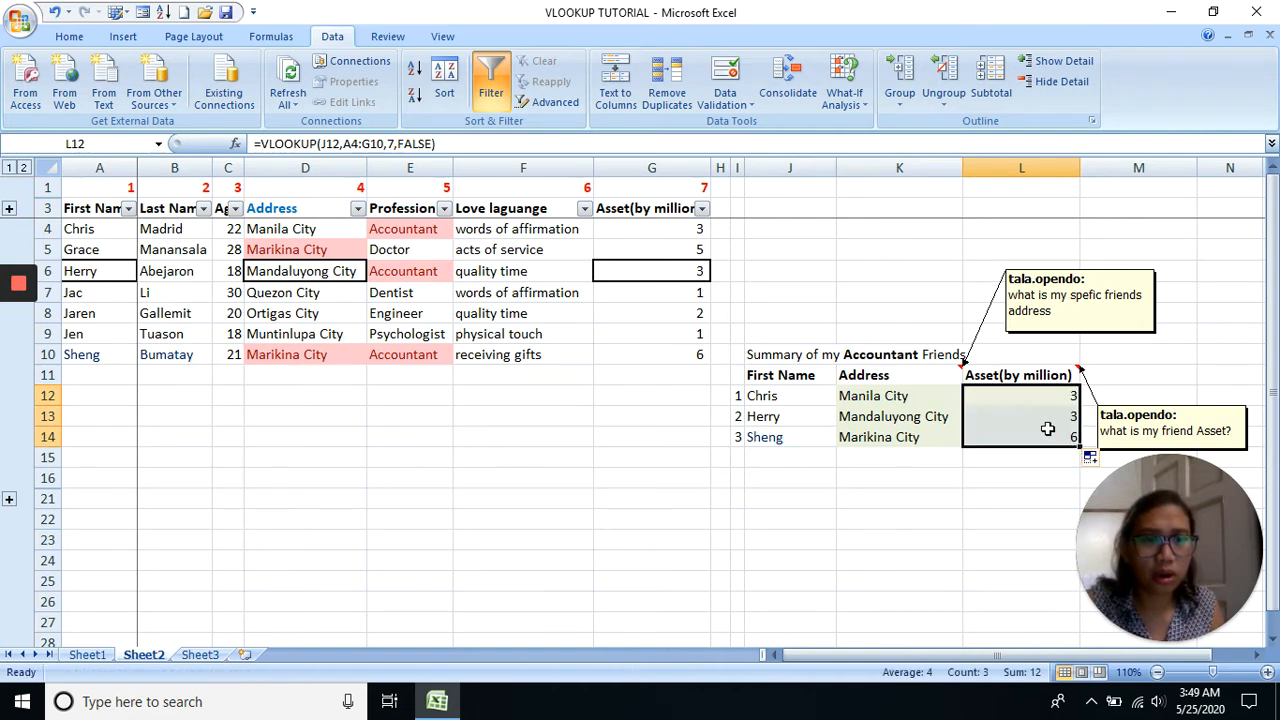
Inspect the copied asset formulas and shift the table array of the VLOOKUP in L13 up to A4:G10
left_click(1047, 432)
left_click(1050, 415)
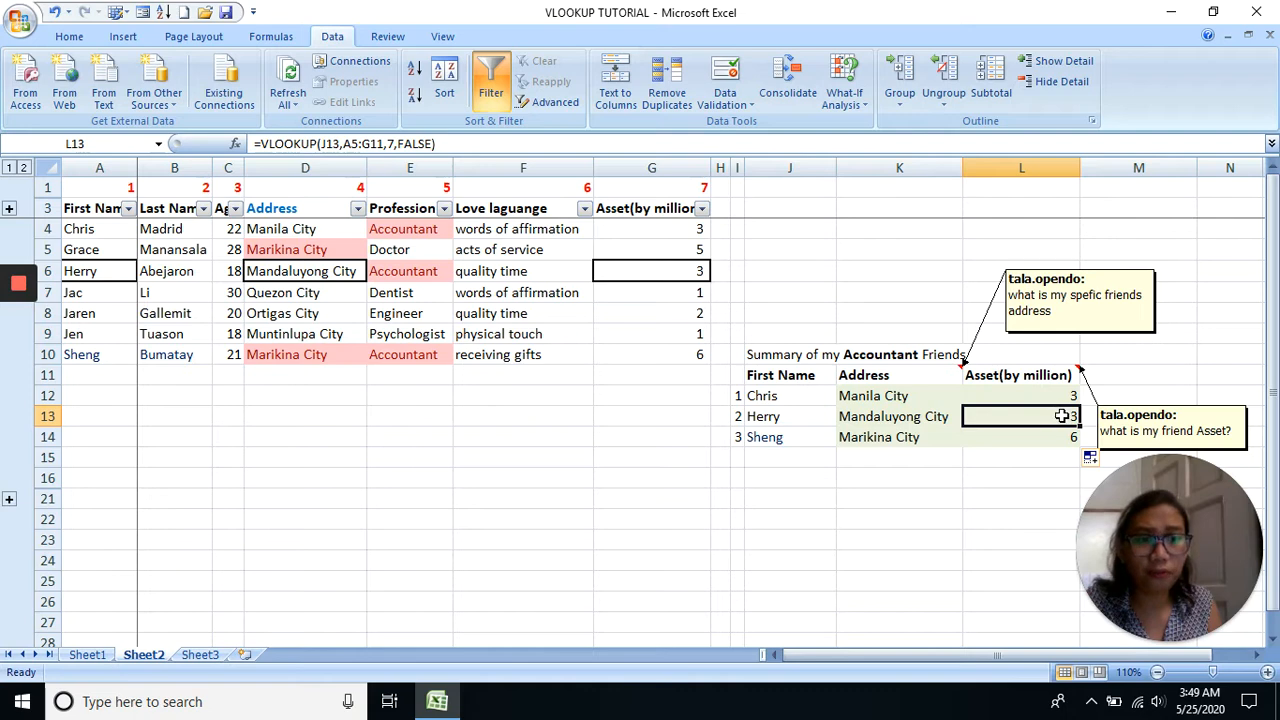
double_click(1058, 415)
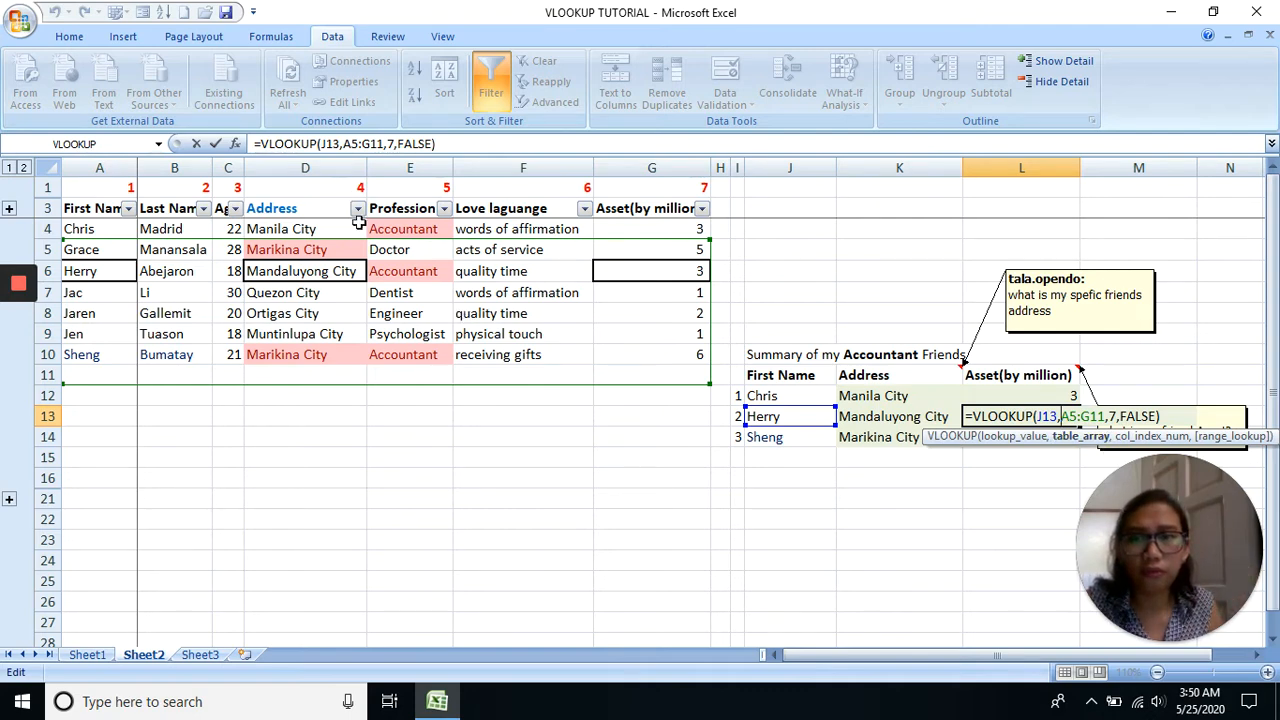
left_click_drag(362, 243, 370, 232)
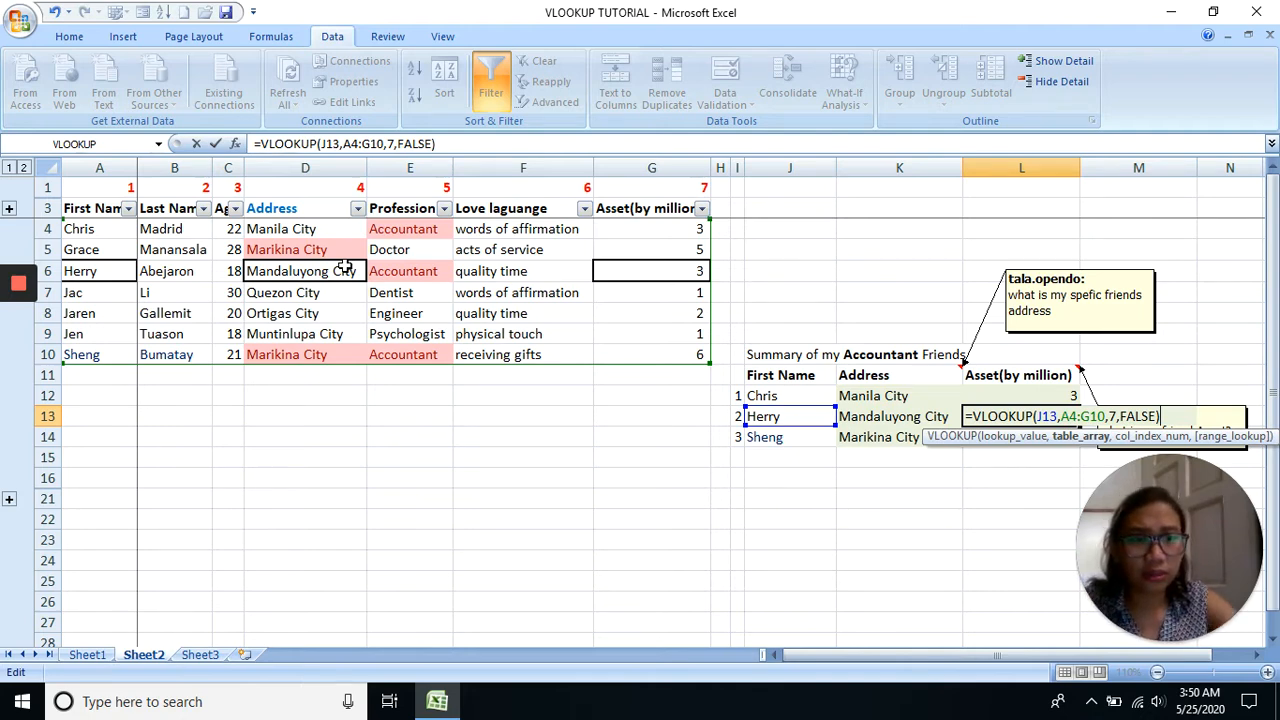
key("Return")
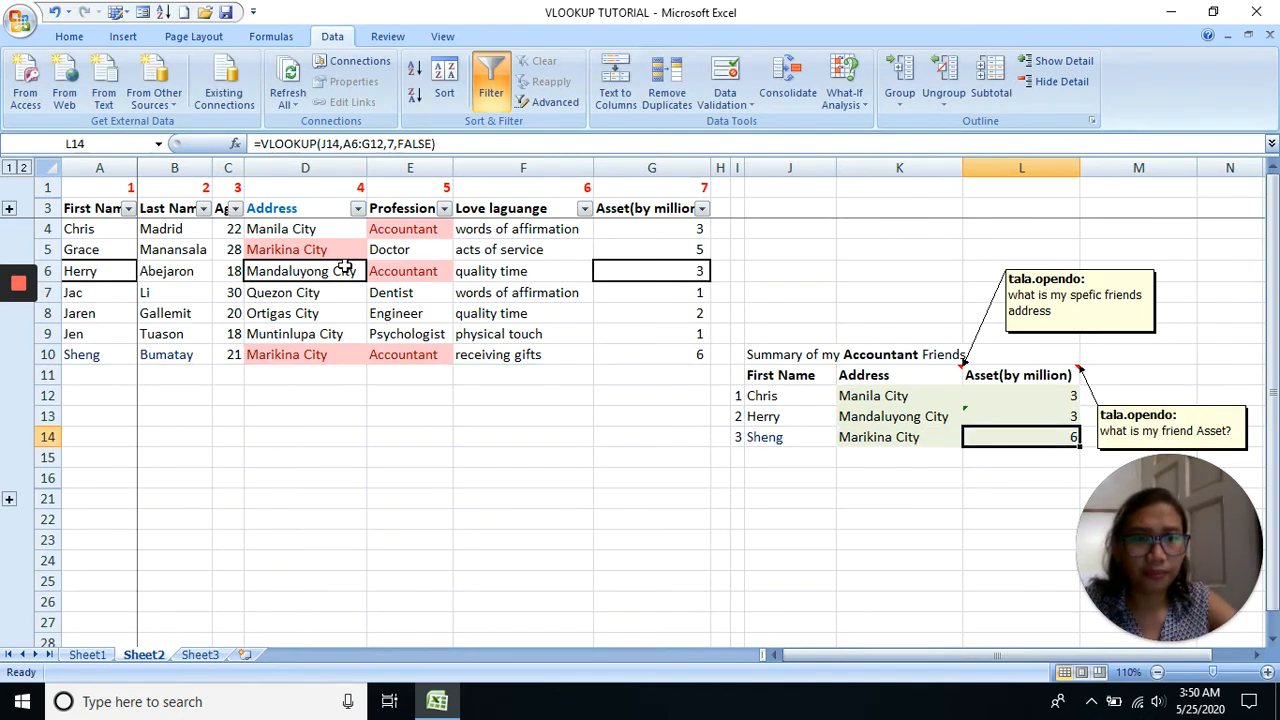
Shift the table array of the VLOOKUP in L14 up to A4:G10 and save the workbook
double_click(1066, 440)
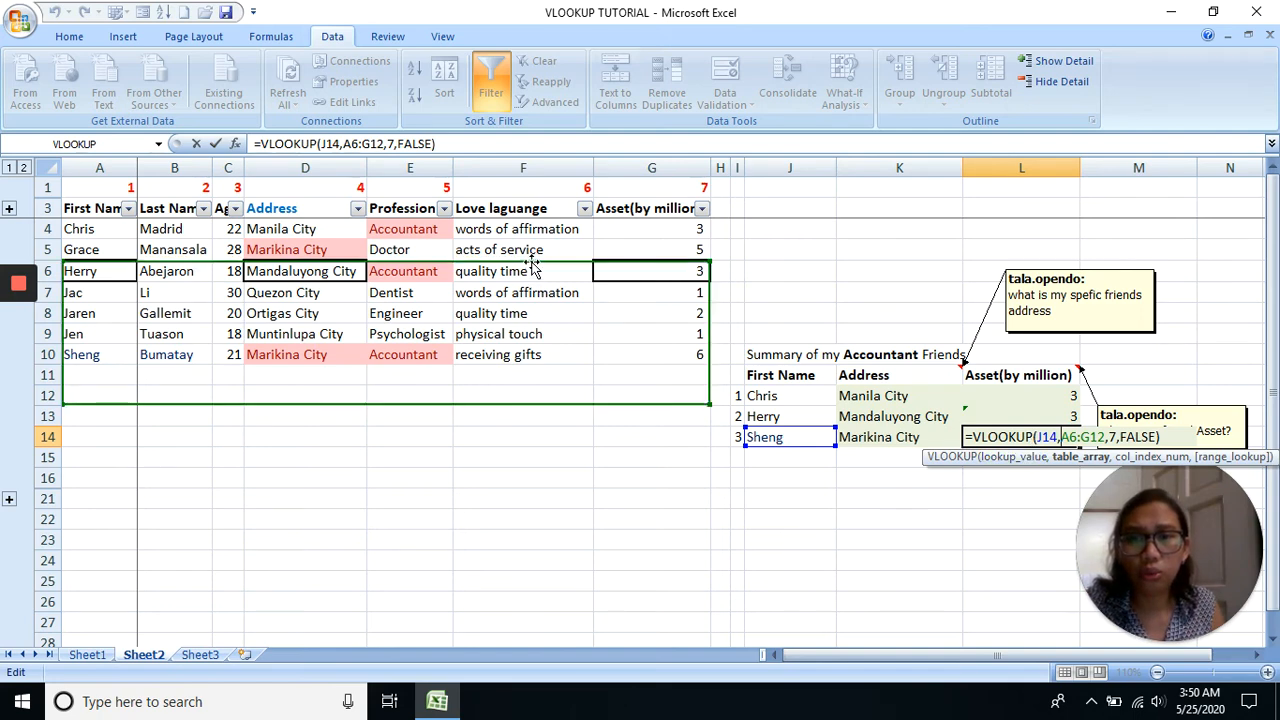
left_click_drag(532, 266, 529, 229)
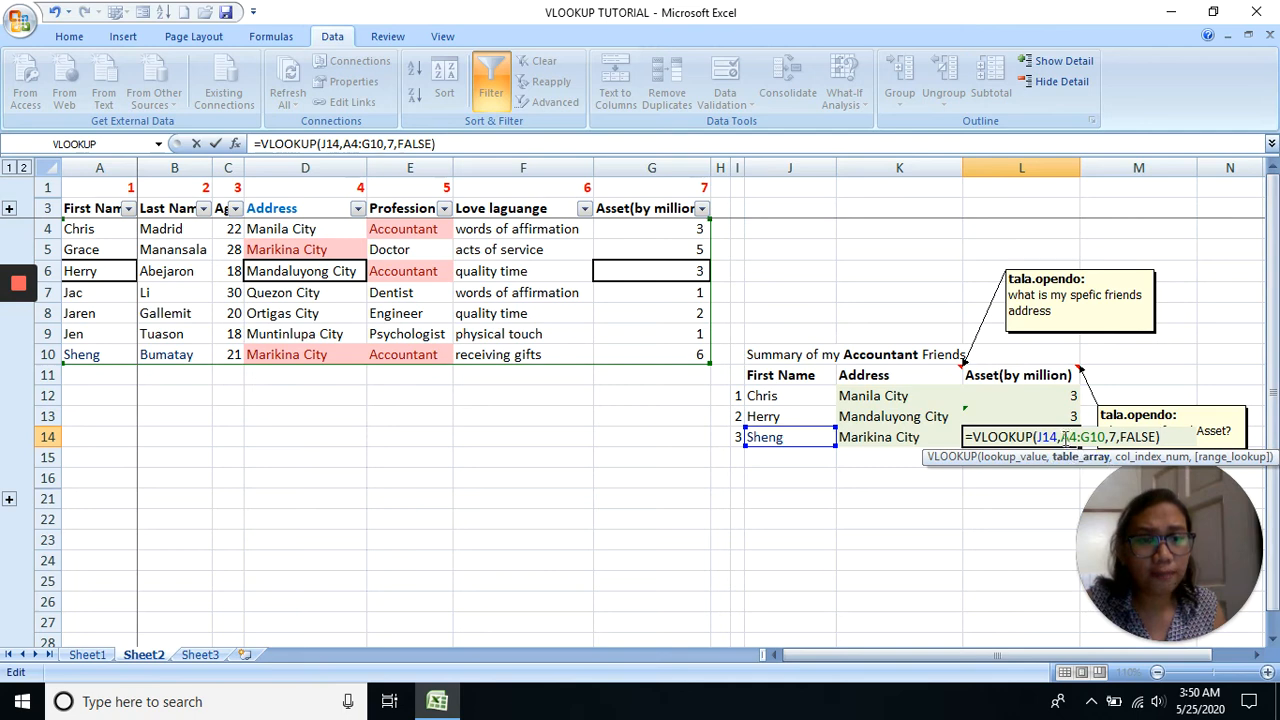
left_click_drag(1063, 437, 1094, 432)
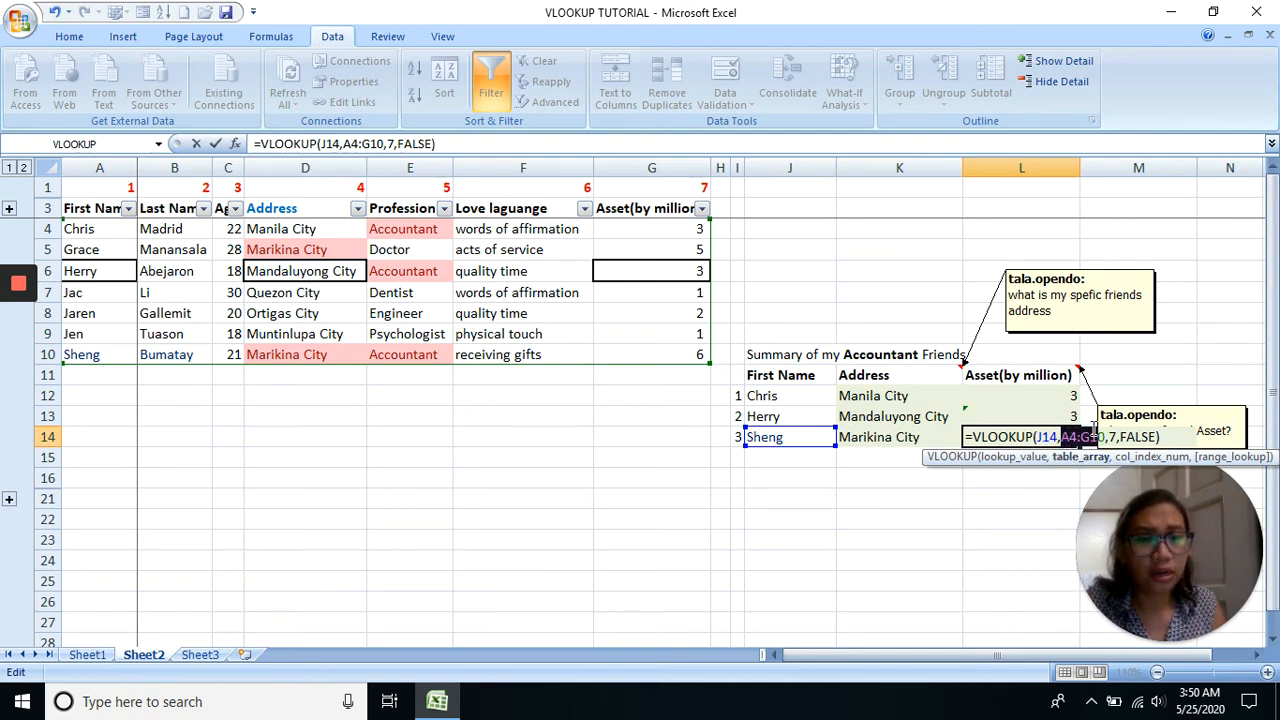
left_click(446, 143)
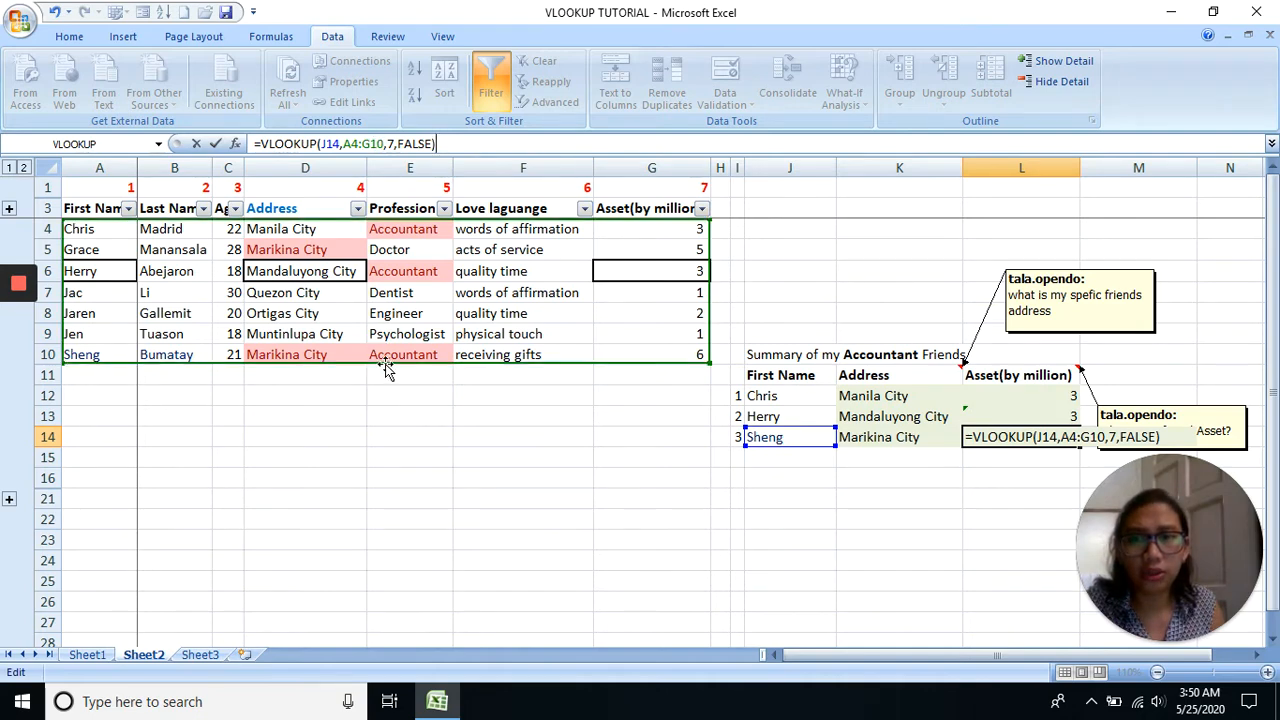
mouse_move(386, 367)
left_mouse_down()
mouse_move(386, 430)
mouse_move(373, 364)
left_mouse_up()
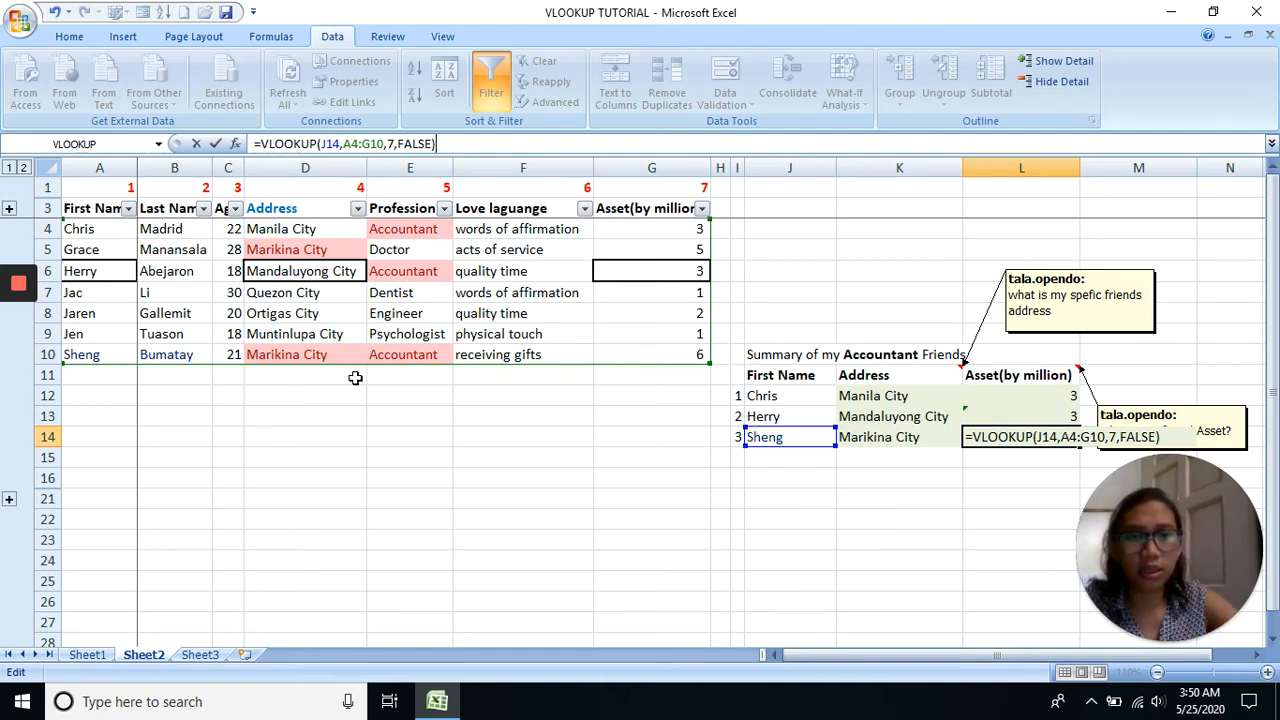
left_click(1084, 440)
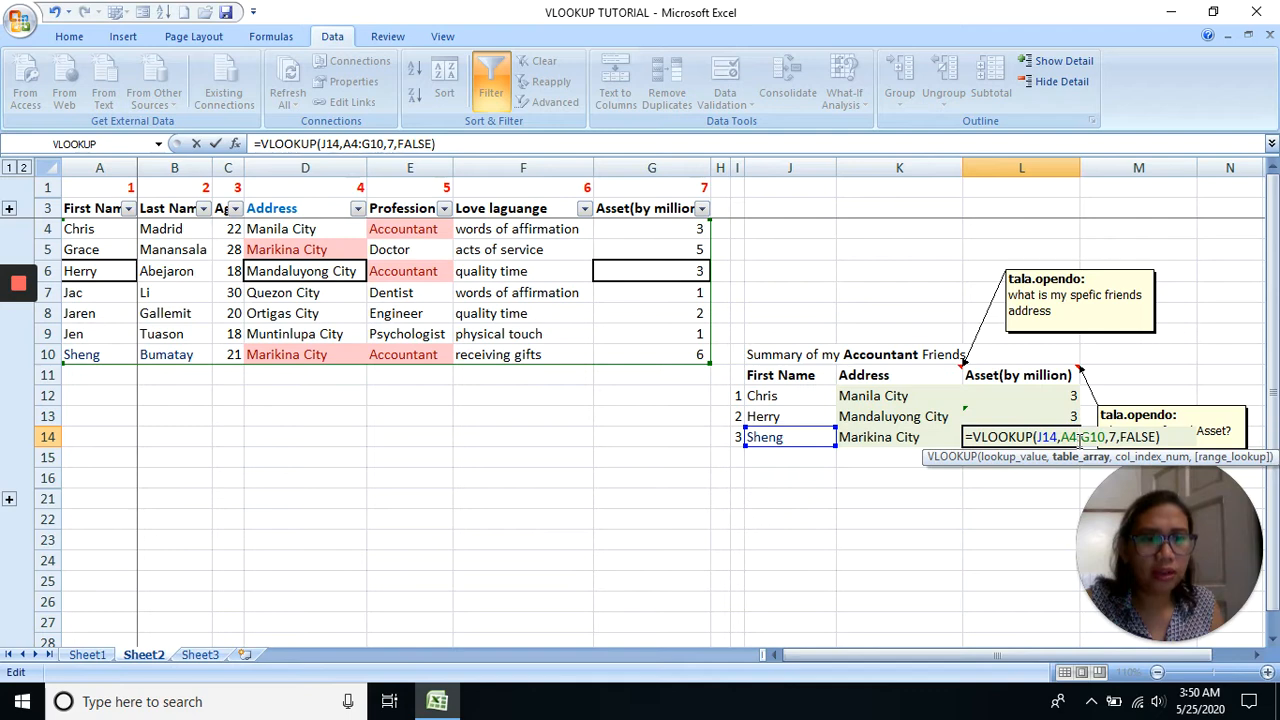
left_click(1116, 437)
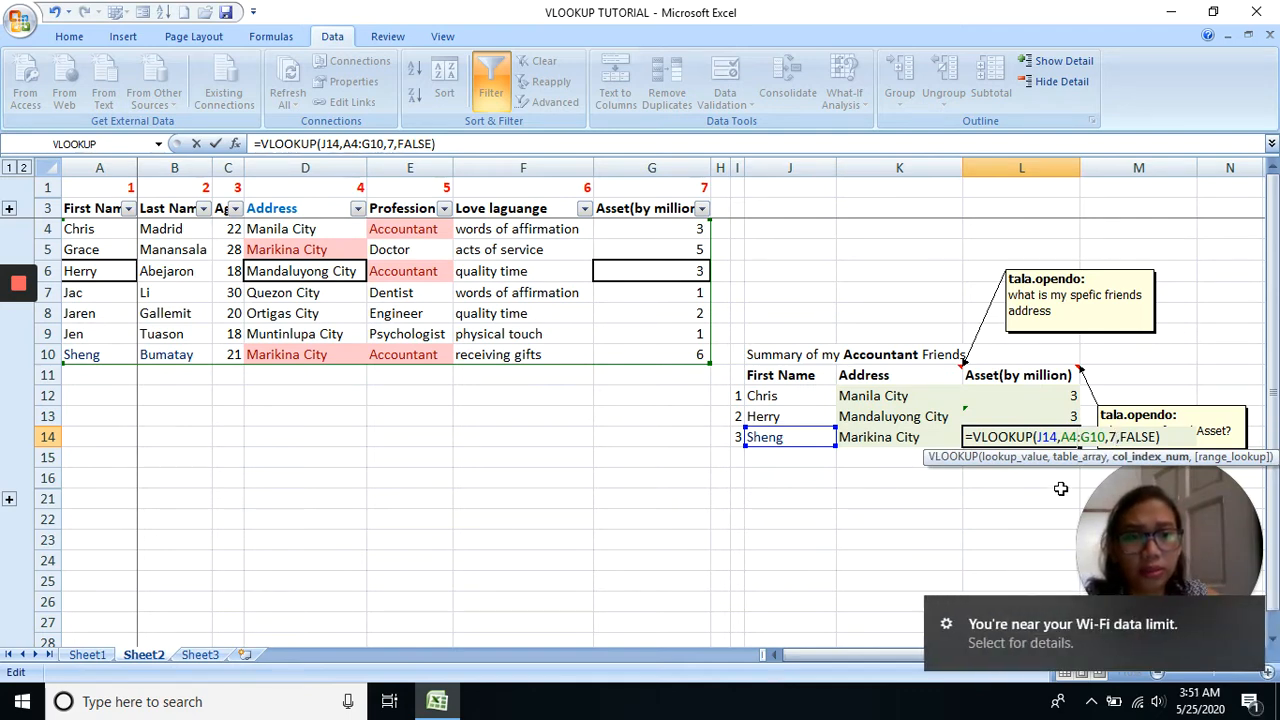
key("Return")
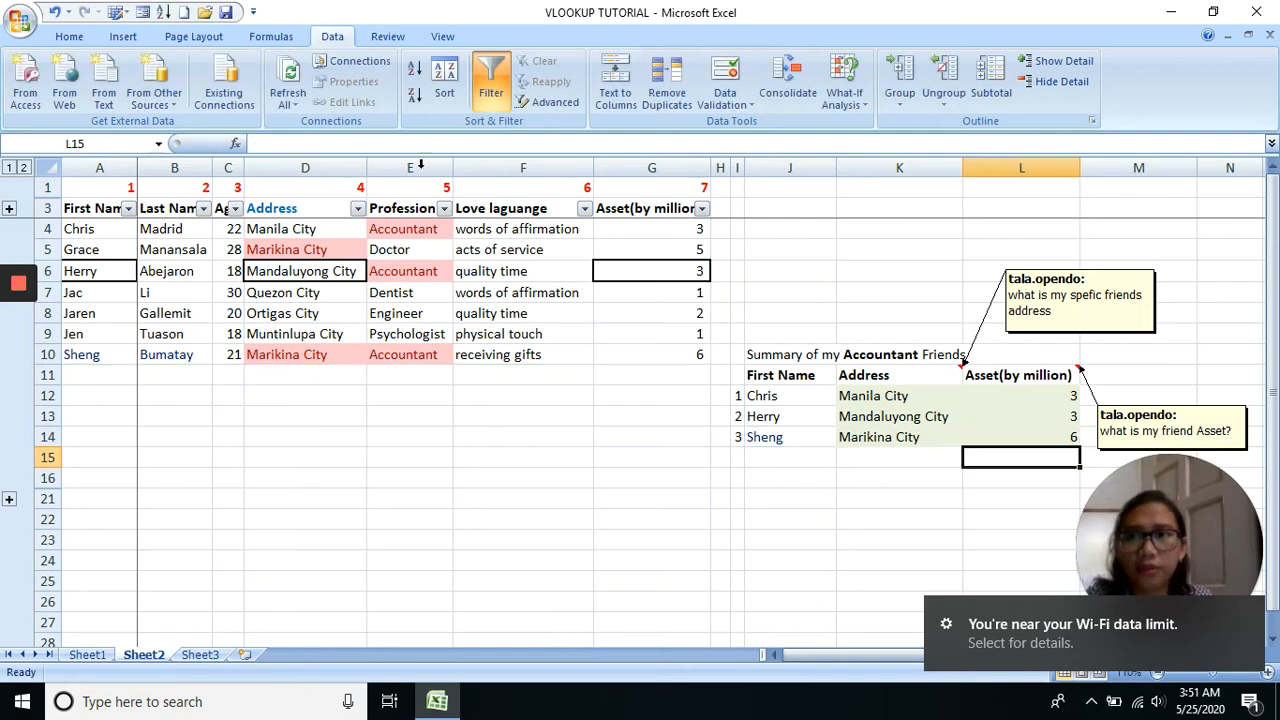
left_click(226, 12)
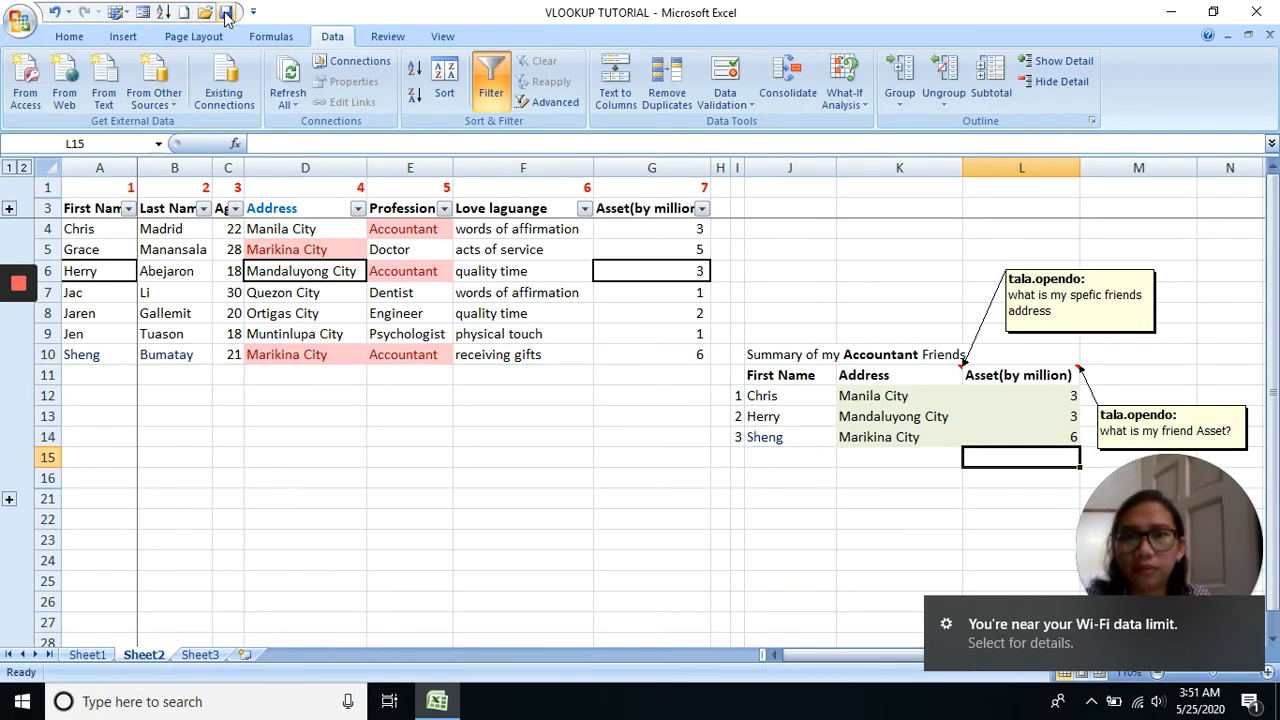
Compare the First Name and Last Name columns of the source table with their column numbers in row 1
mouse_move(17, 330)
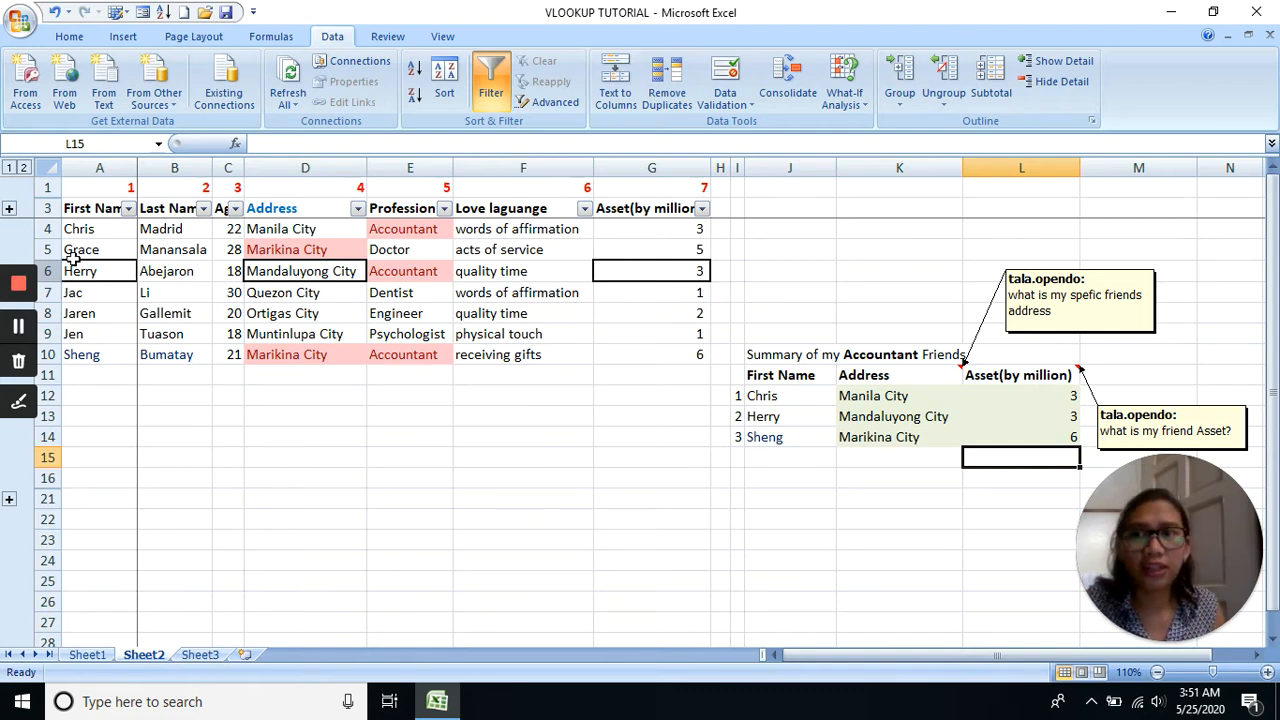
left_click(98, 167)
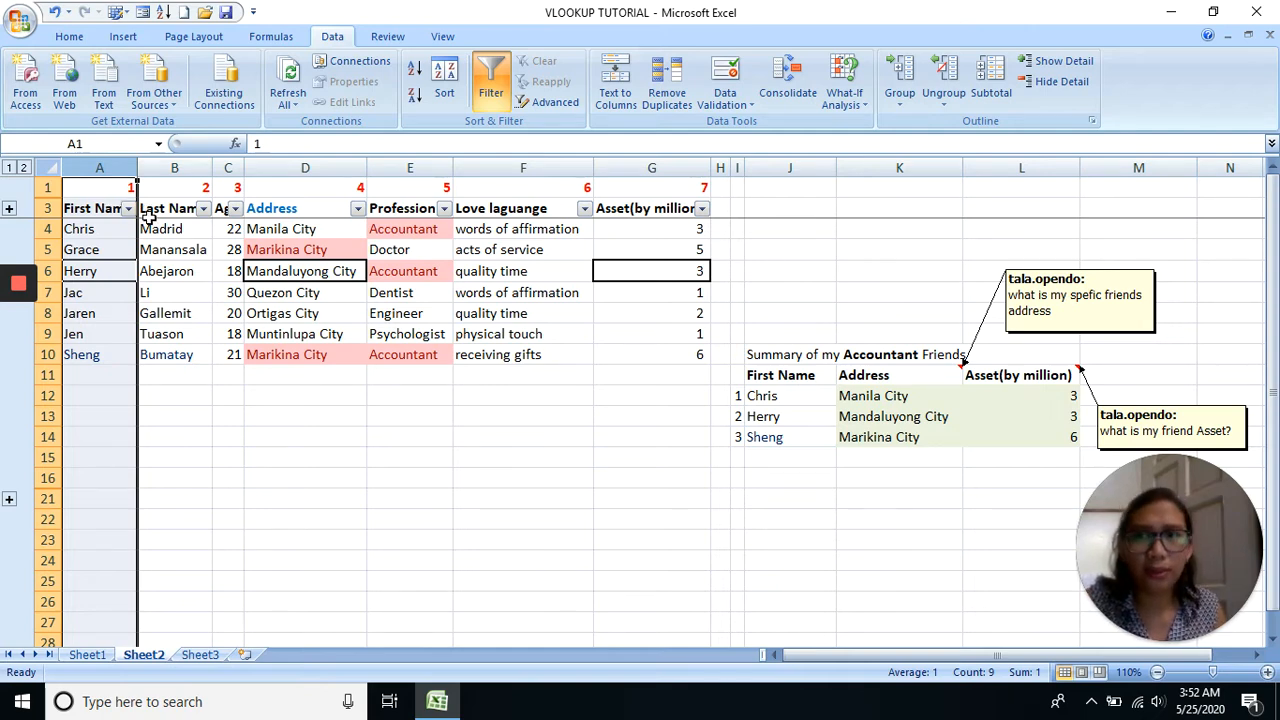
left_click(187, 232)
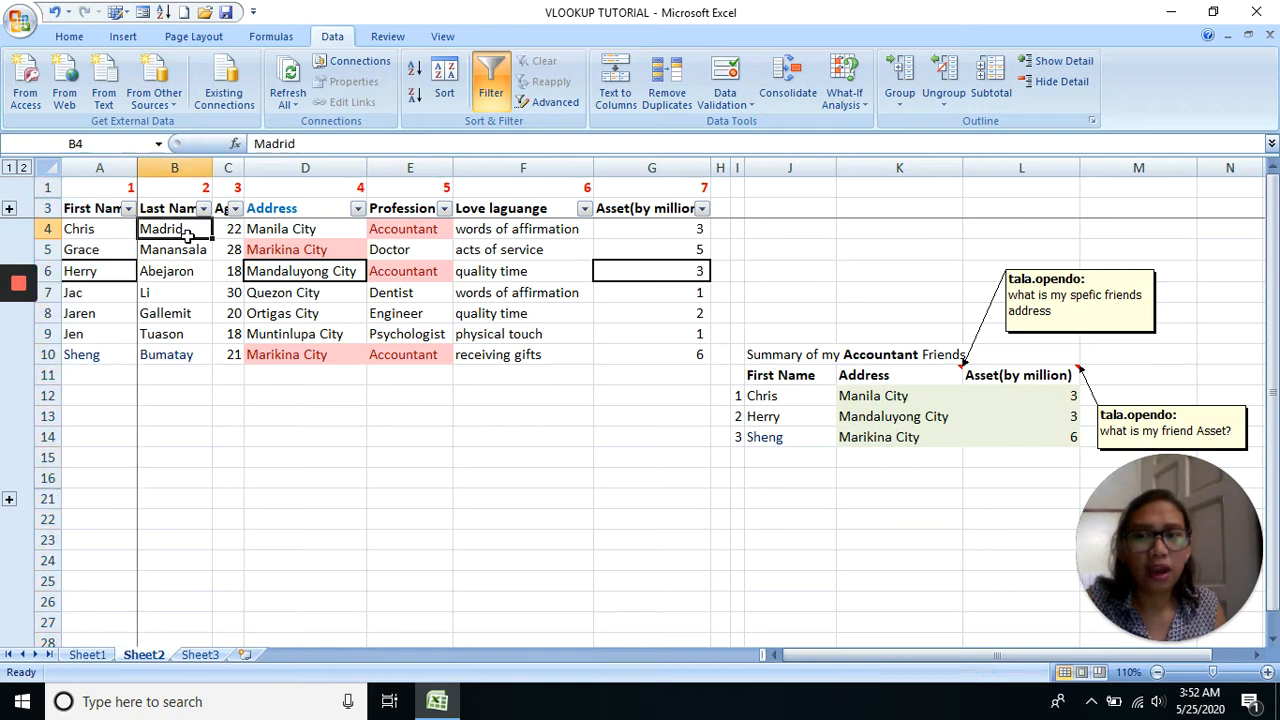
left_click_drag(187, 232, 180, 317)
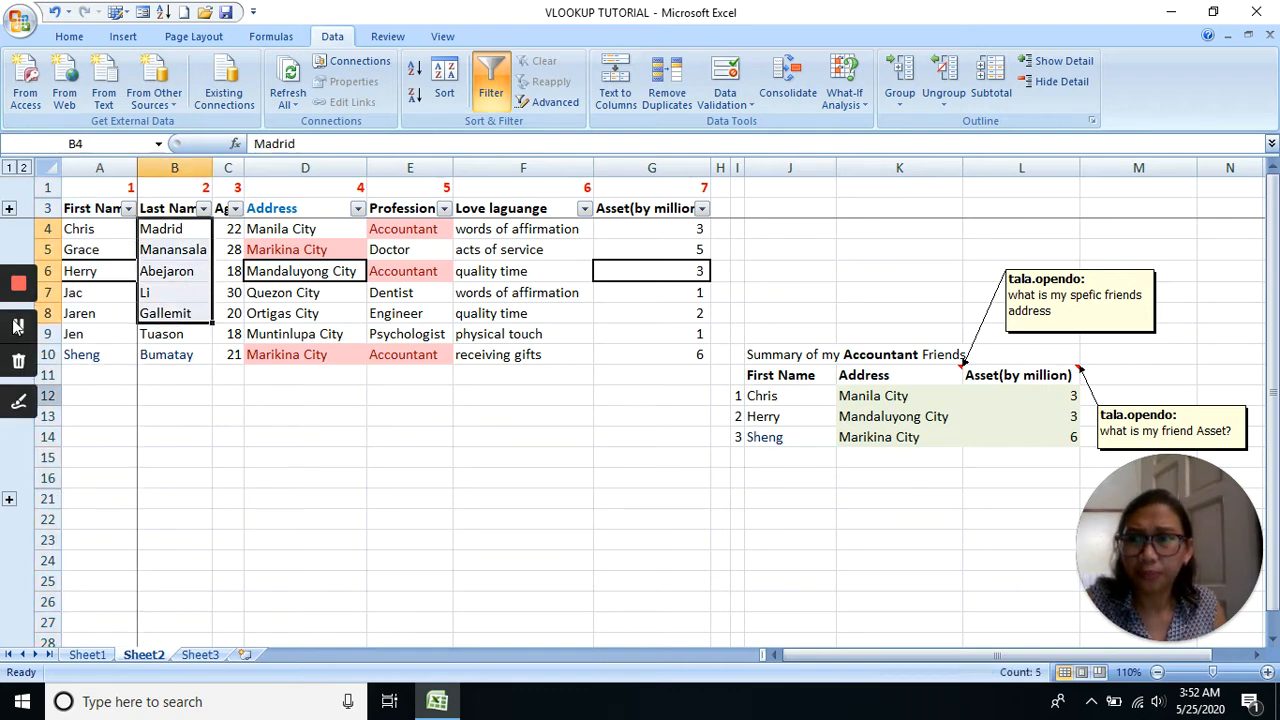
left_click(188, 280)
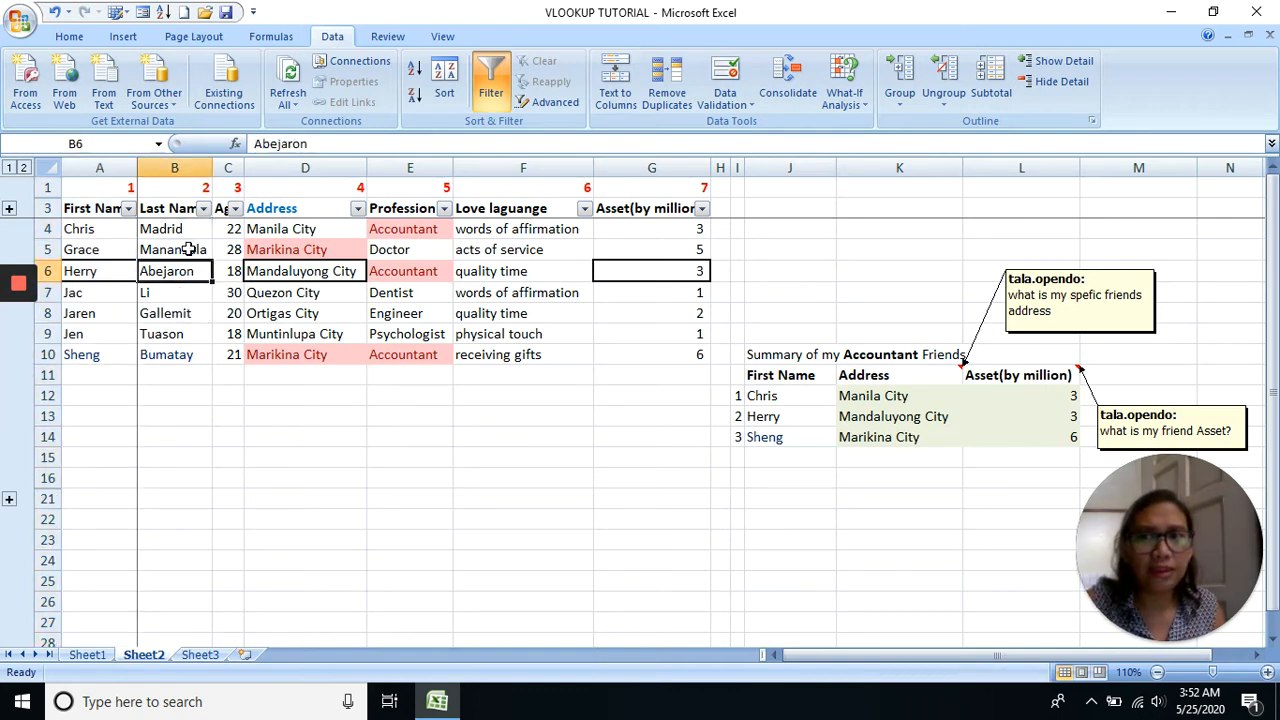
left_click(187, 249)
left_click(190, 167)
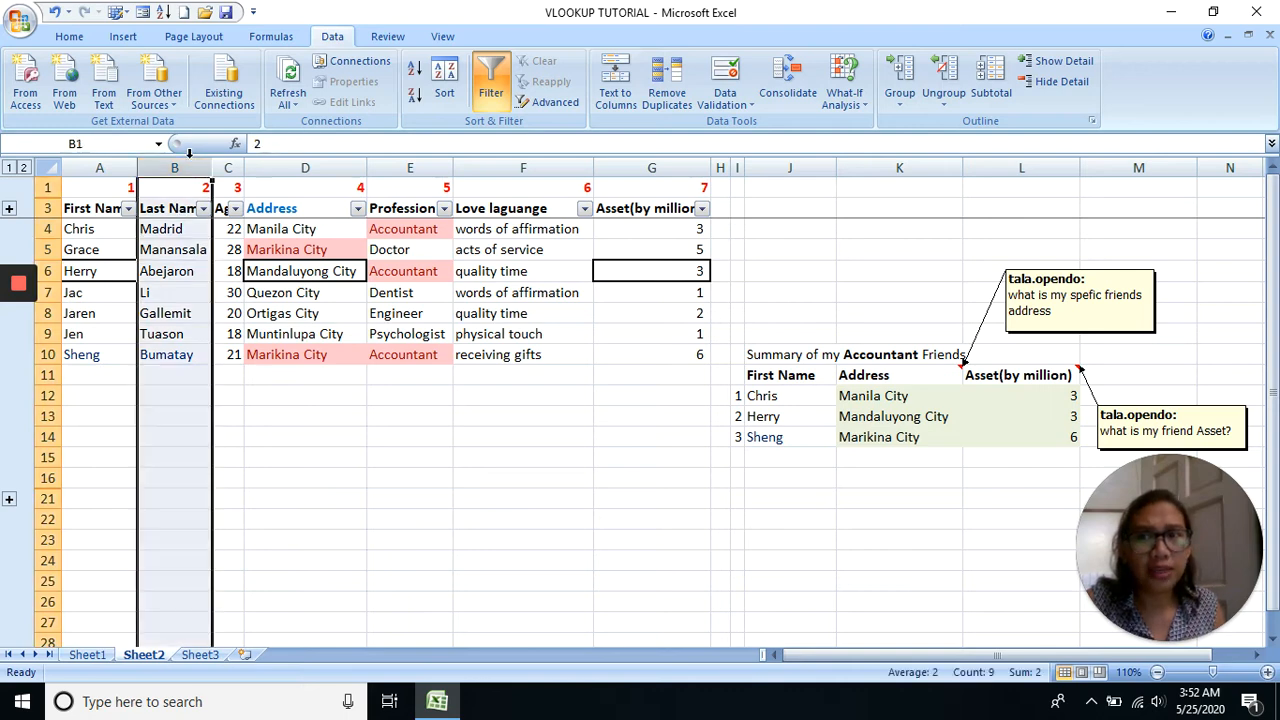
left_click(180, 207)
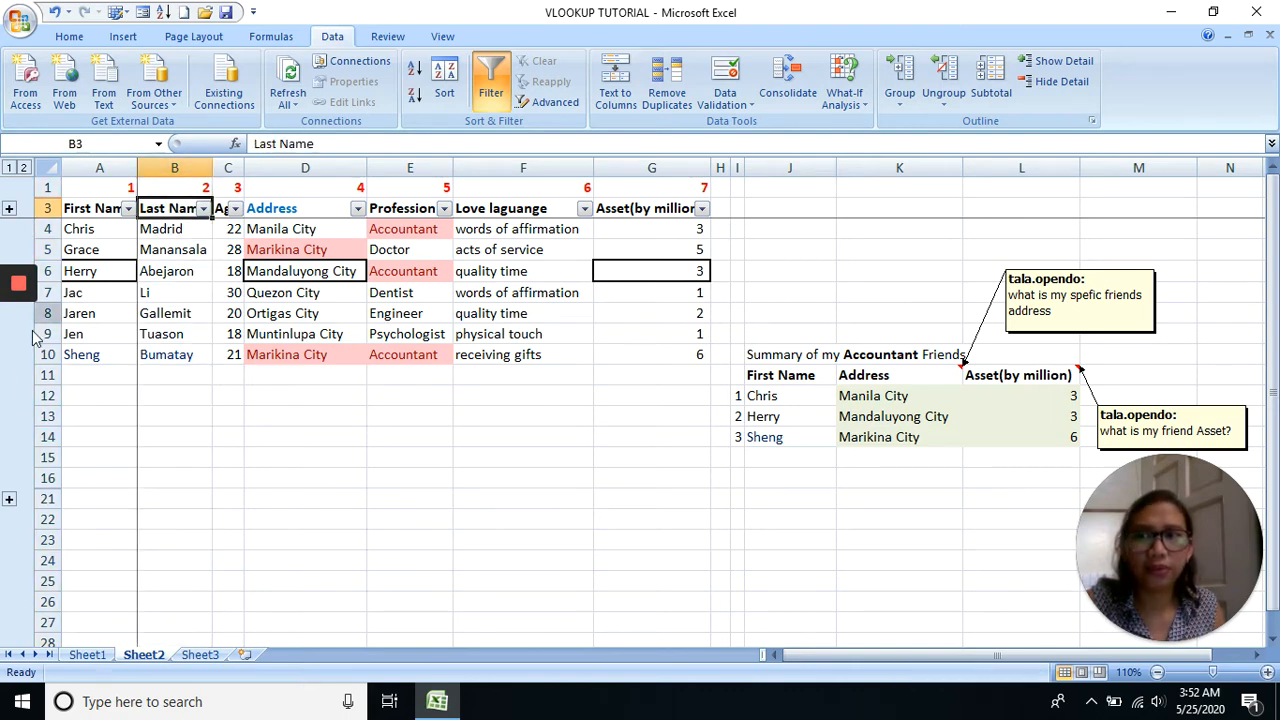
Show the grouped numbering in row 2 and review the column numbers from Last Name through Asset(by million)
left_click(194, 334)
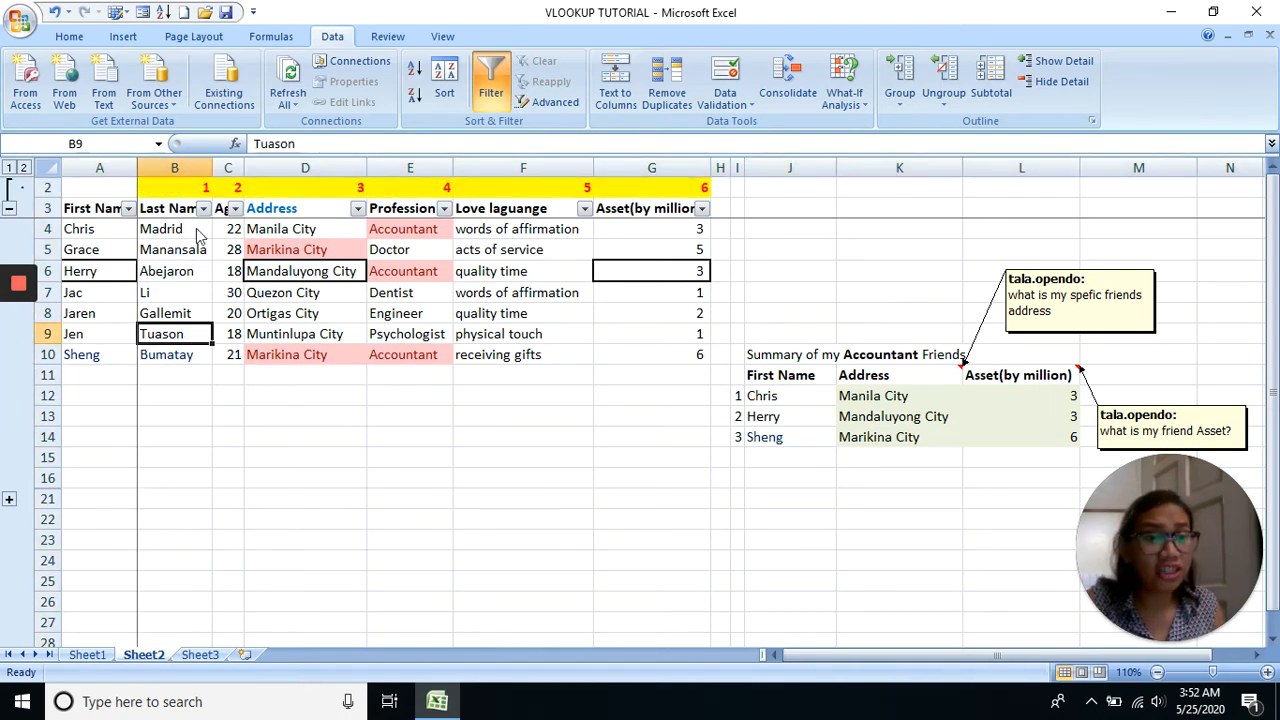
left_click(198, 183)
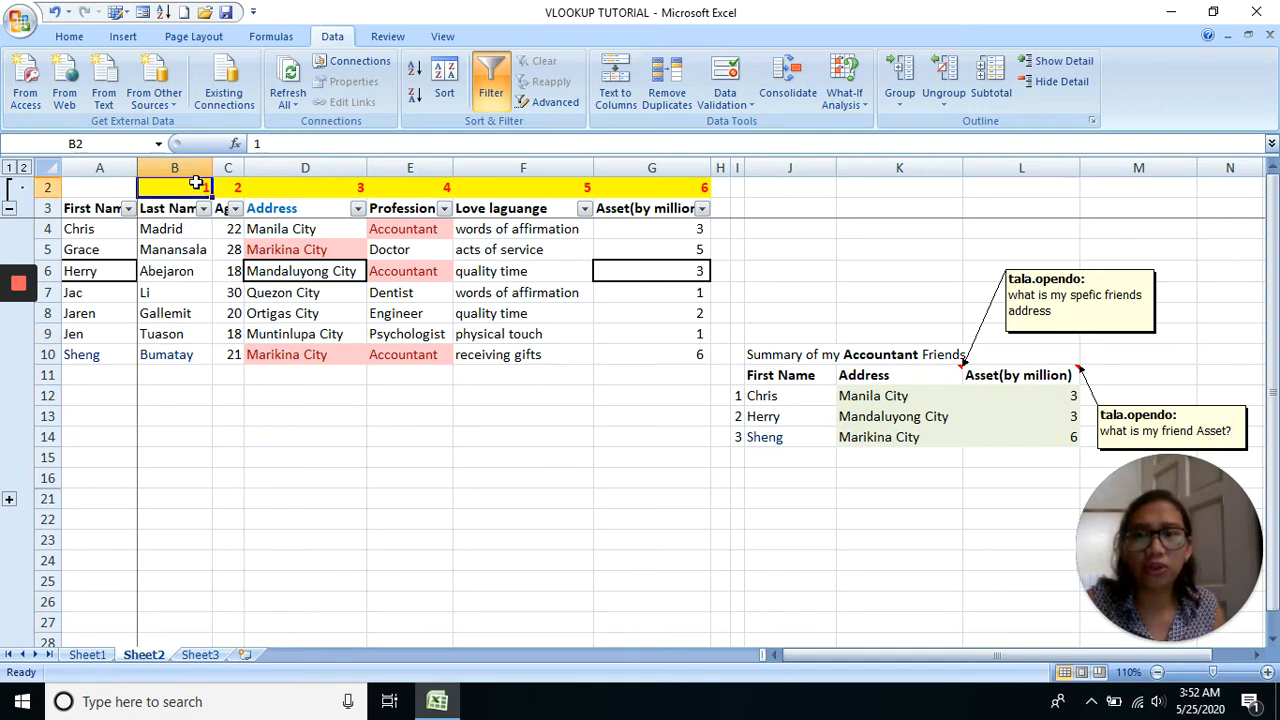
left_click(198, 286)
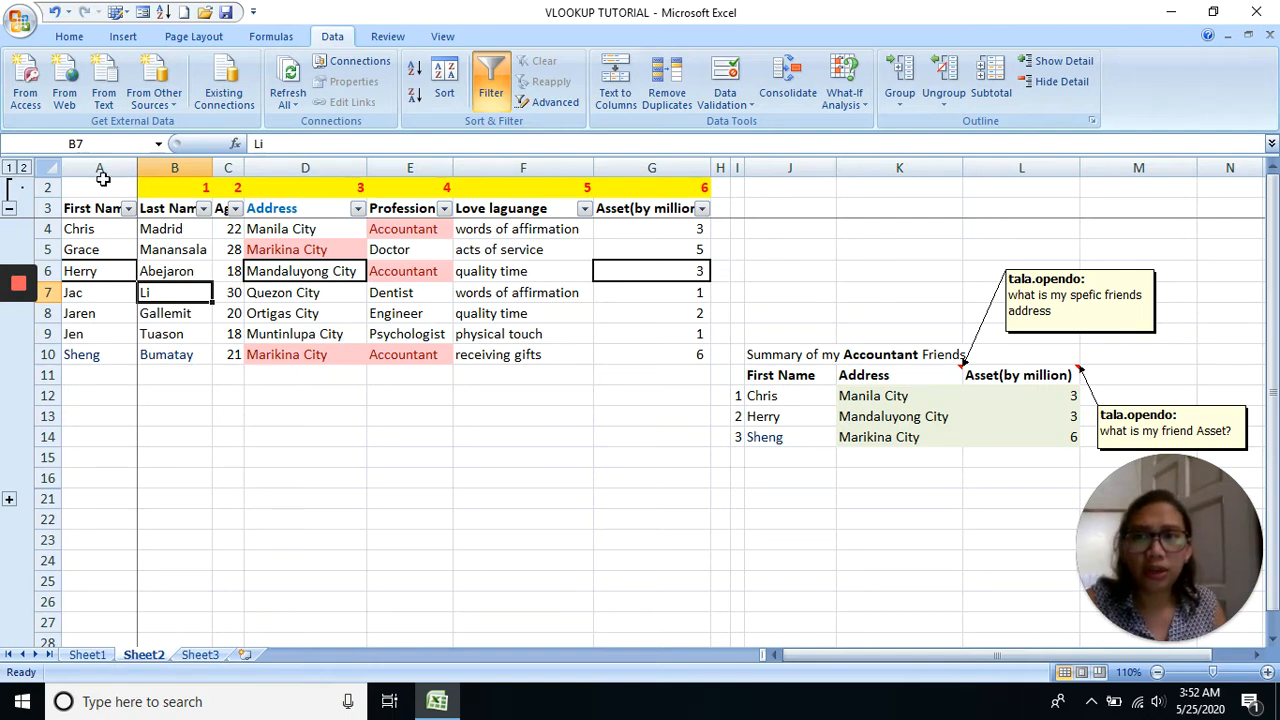
left_click(188, 167)
left_click(186, 310)
left_click(190, 167)
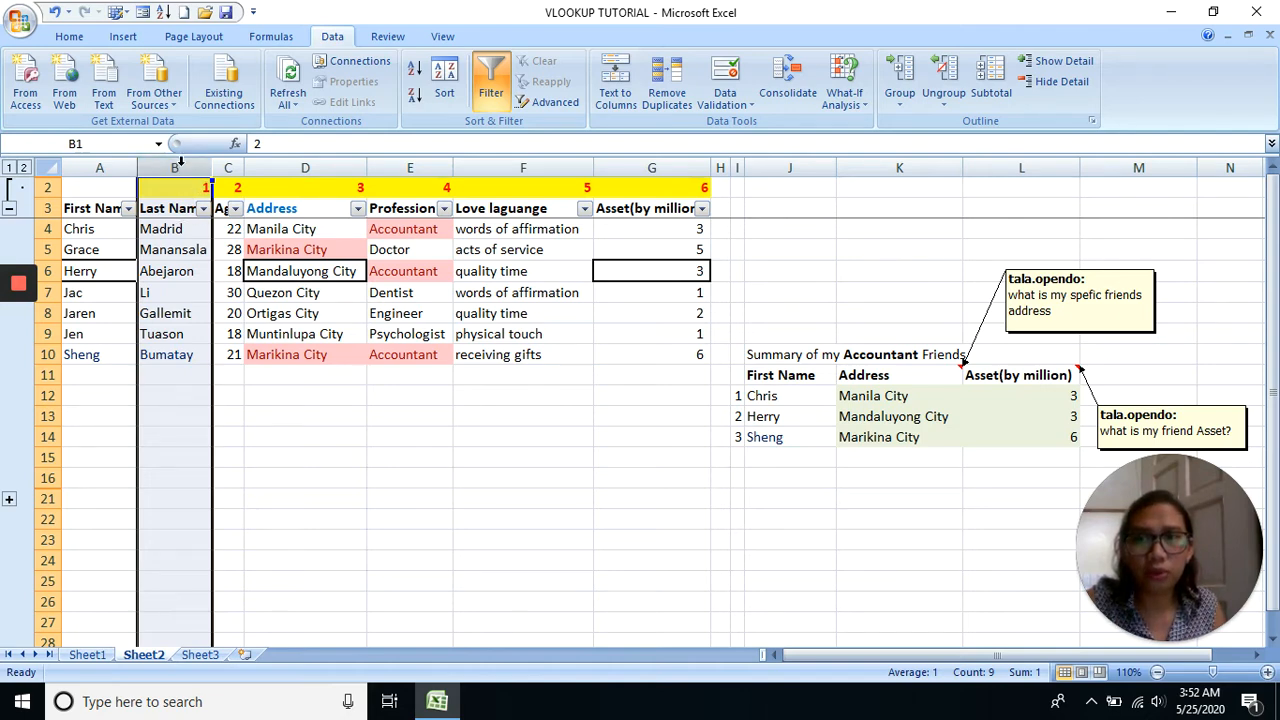
left_click(230, 167)
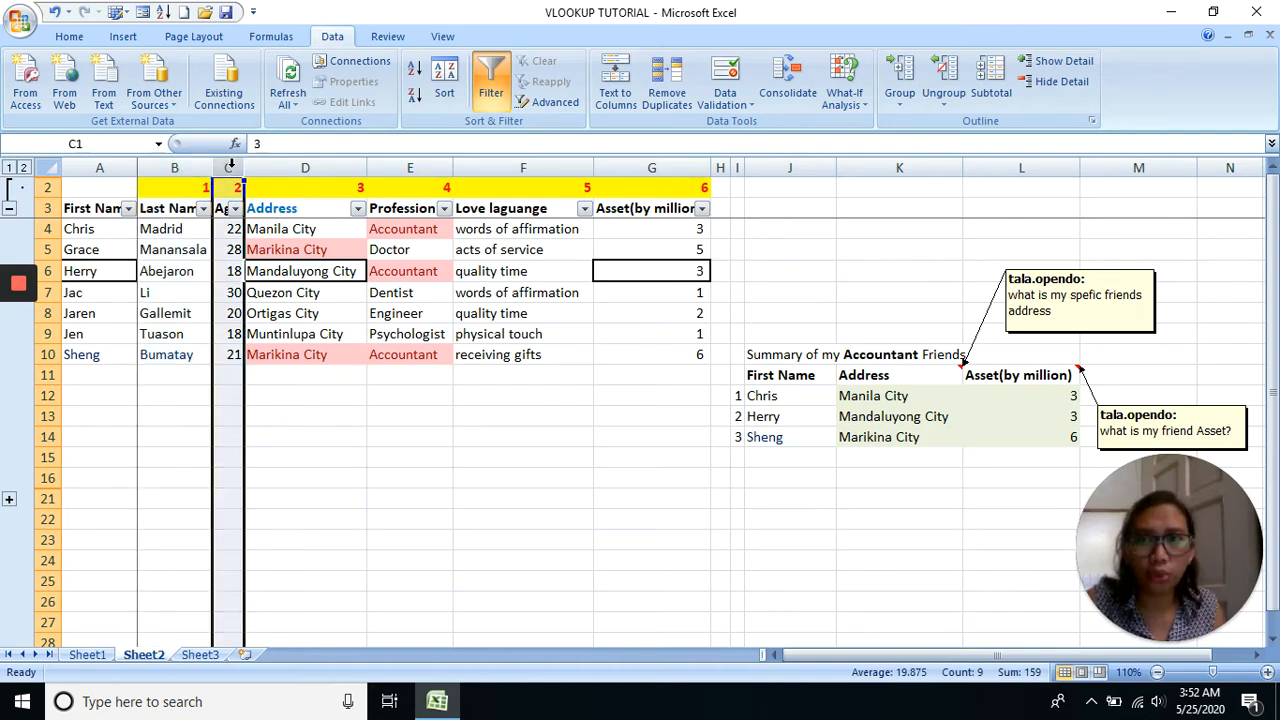
left_click(310, 167)
left_click(395, 167)
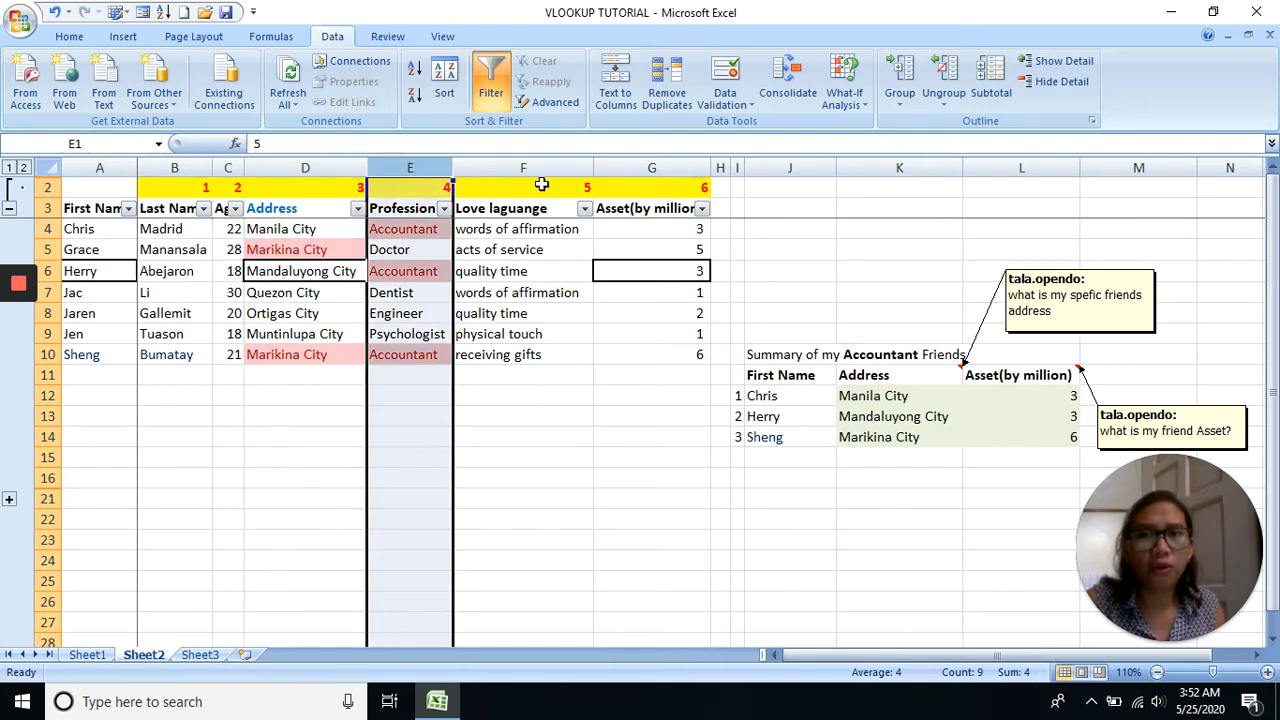
left_click(523, 167)
left_click(651, 167)
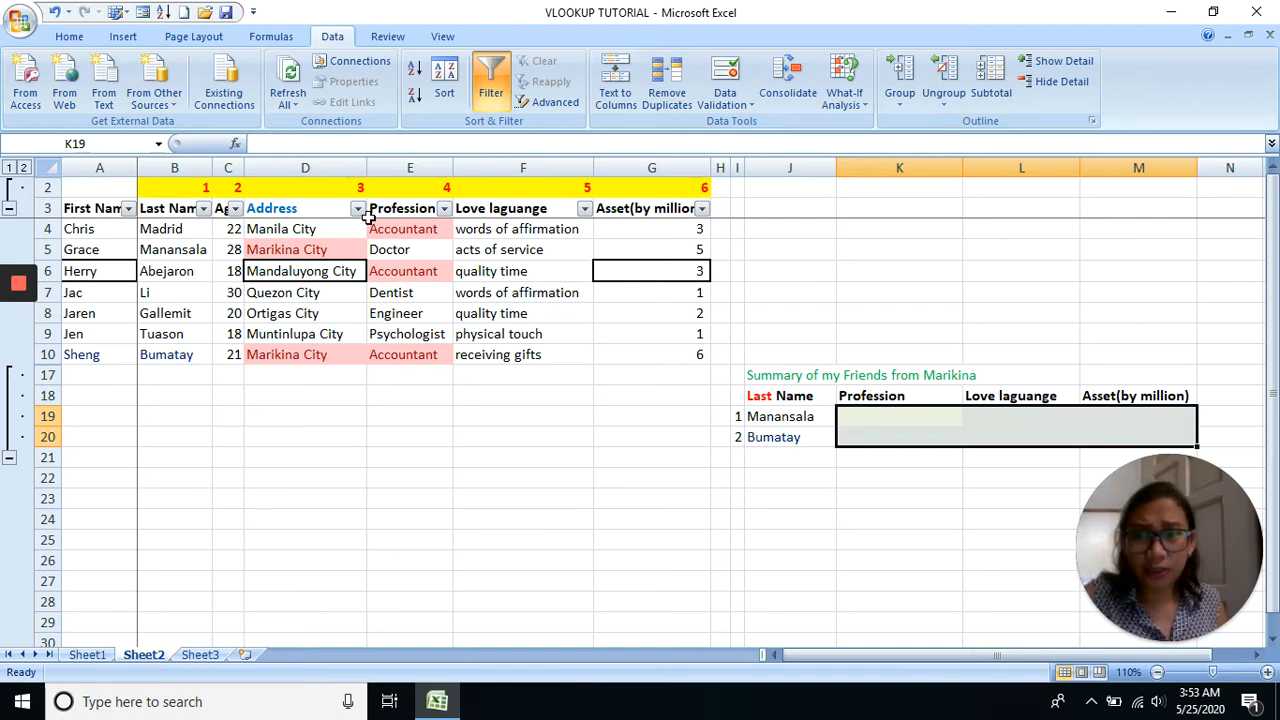
Show the Marikina friends summary and match its last names in J19:J20 with the Marikina City rows of the source table
left_click(338, 243)
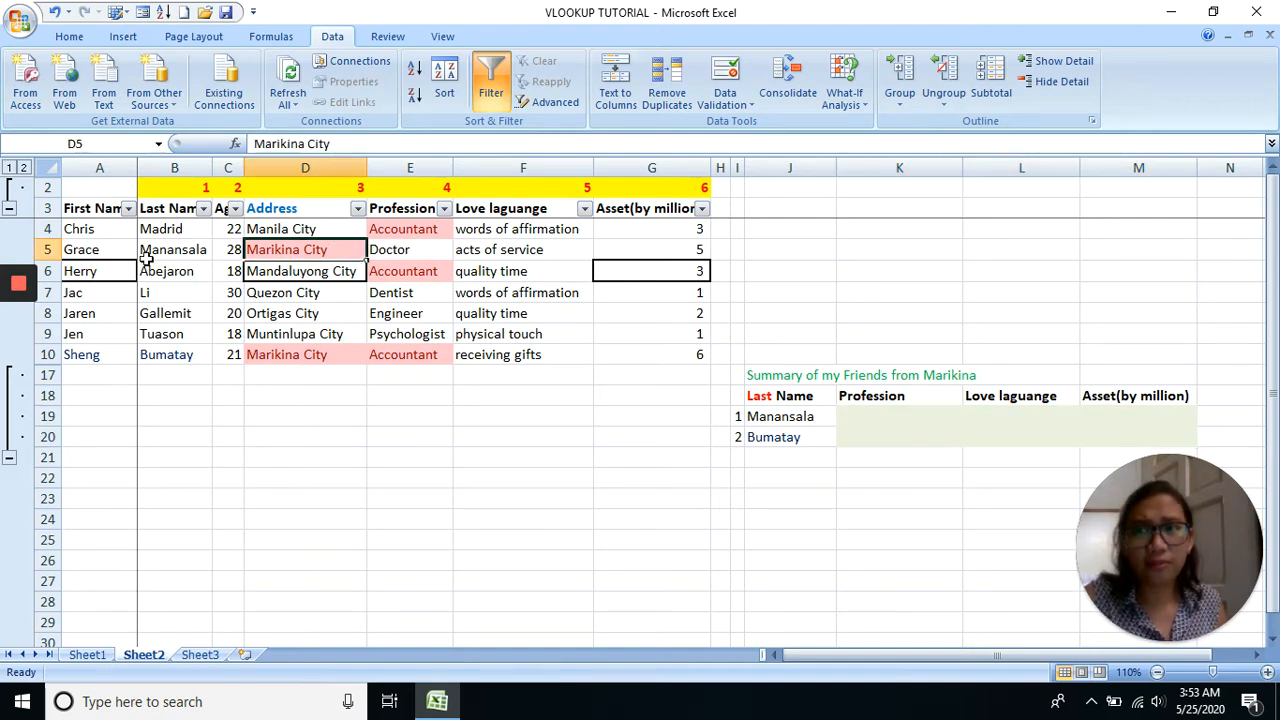
left_click(102, 250)
left_click(102, 356)
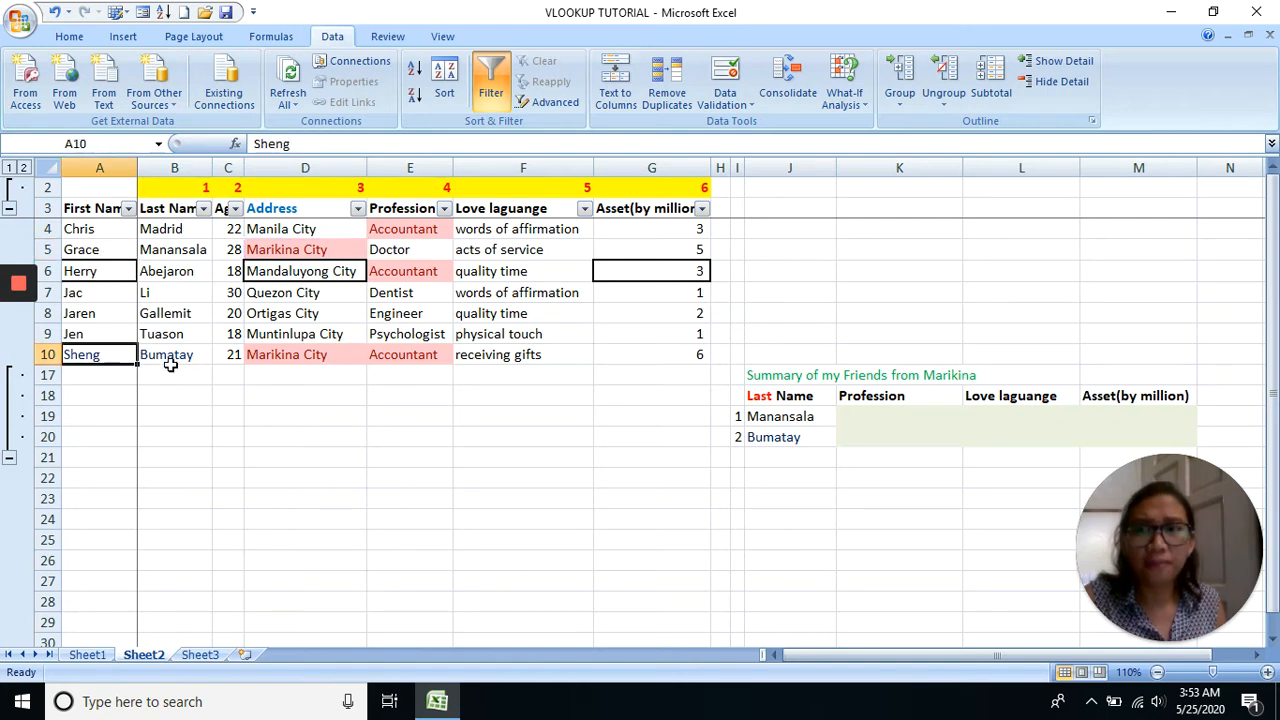
left_click(772, 419)
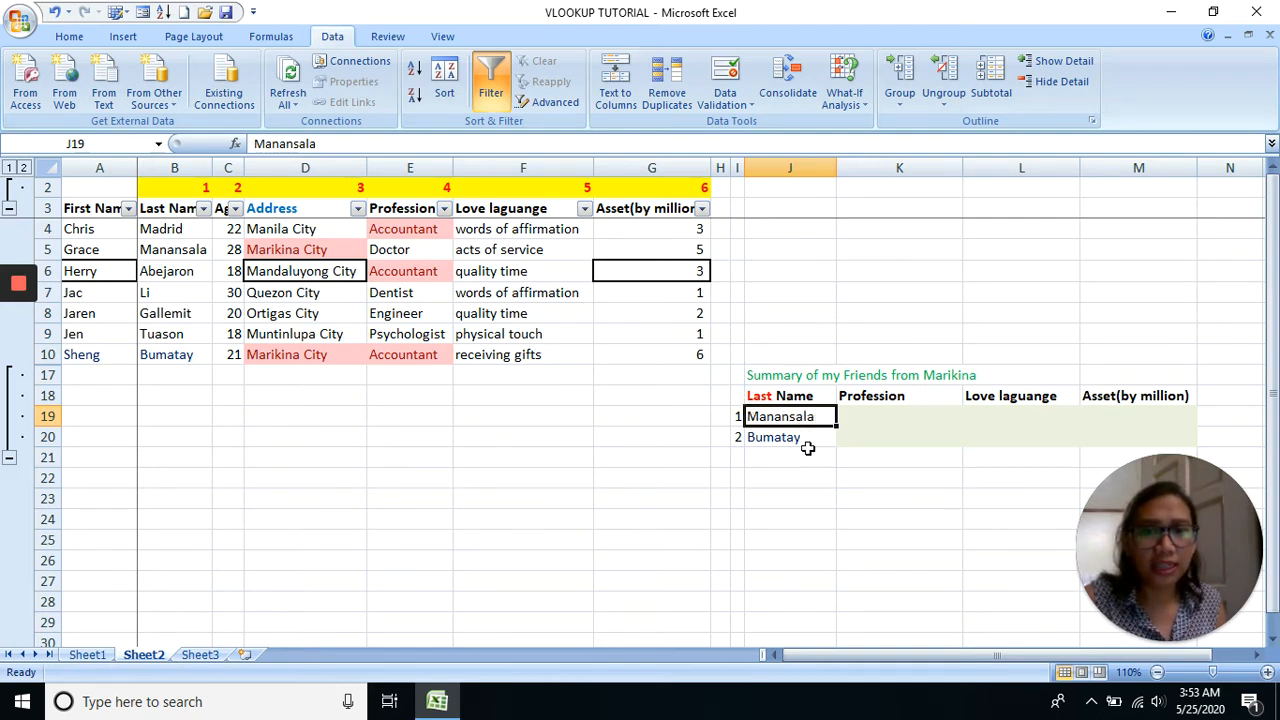
left_click(191, 165)
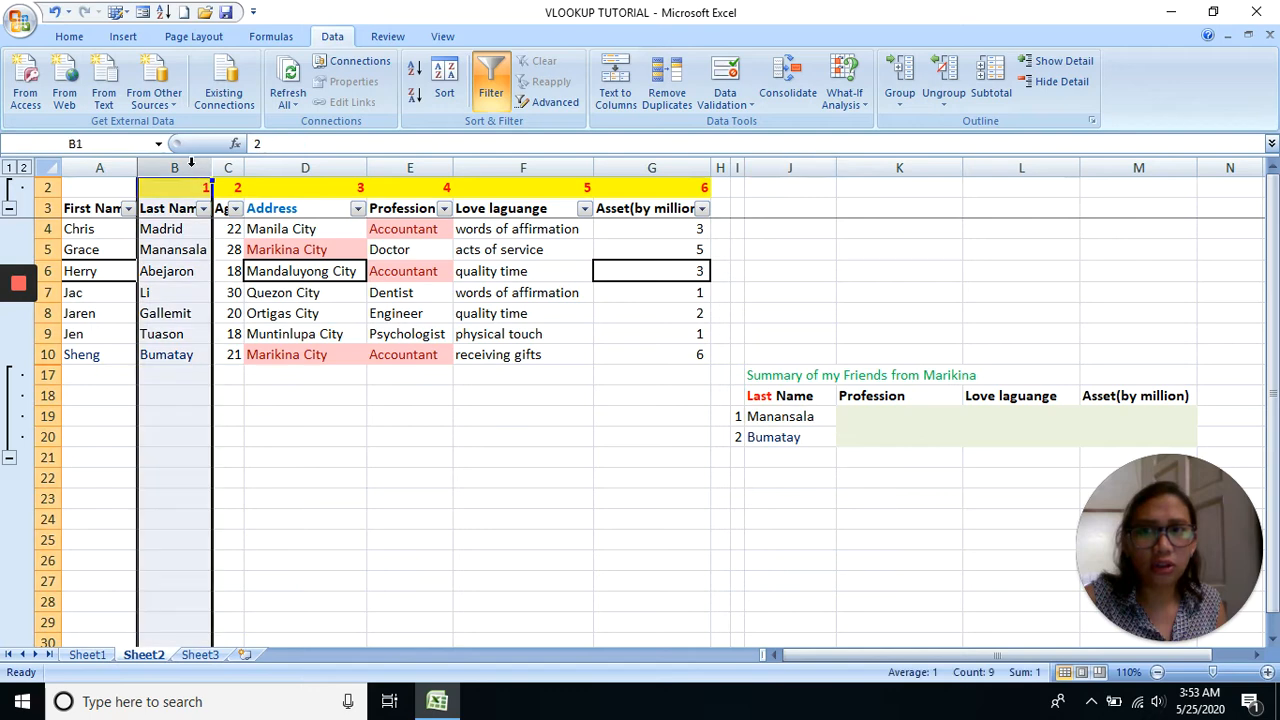
left_click(188, 250)
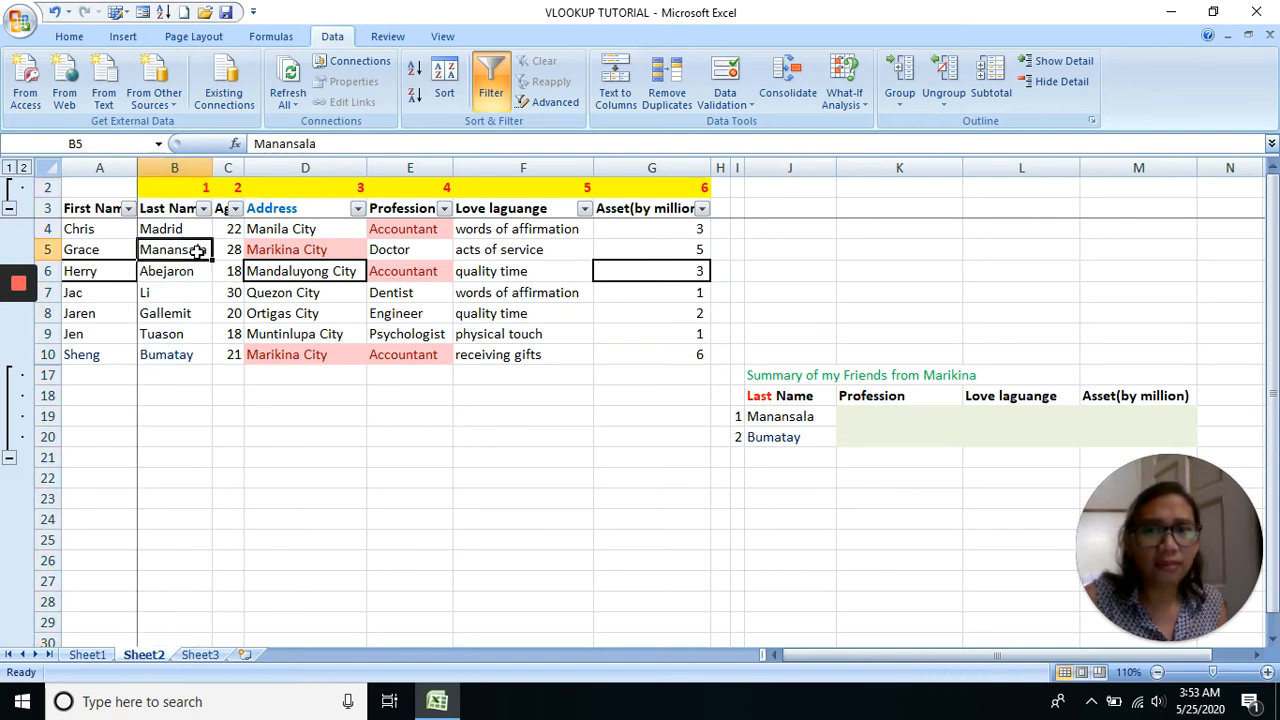
left_click(178, 372)
left_click(181, 353)
left_click(800, 416)
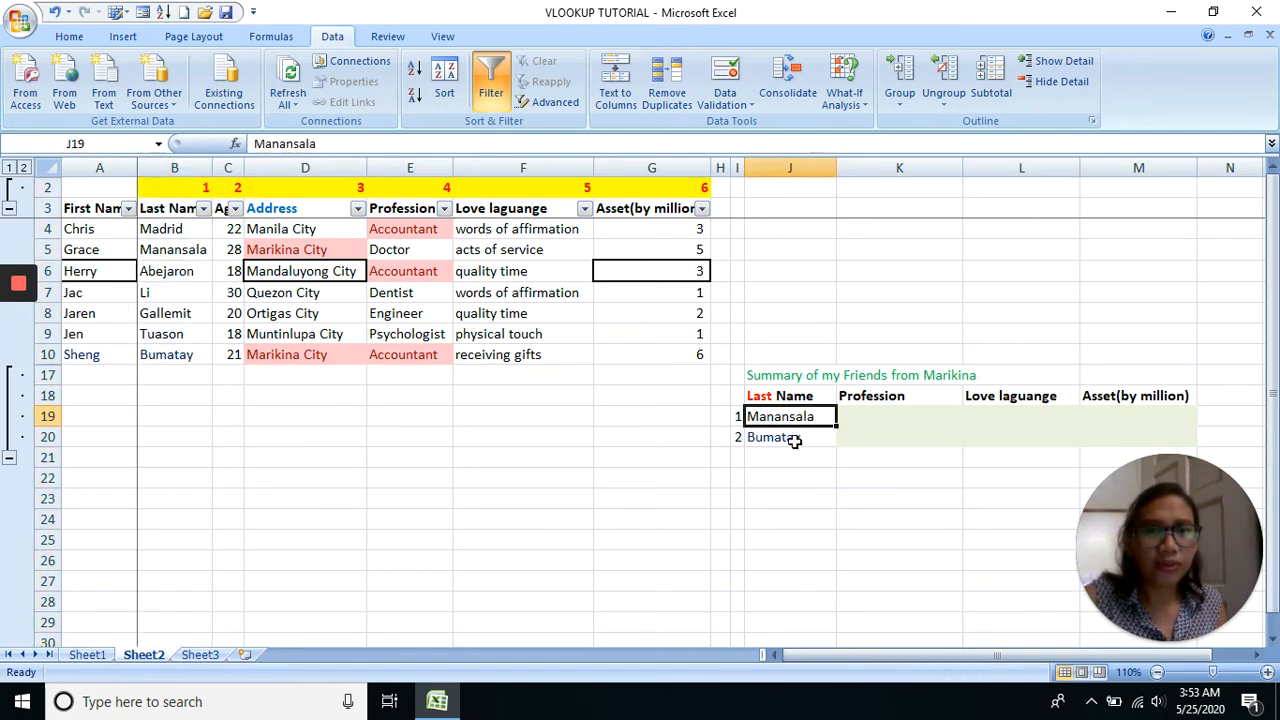
left_click(796, 441)
Start a VLOOKUP in K19 with lookup value J19 and table array B4:G10
left_click(850, 418)
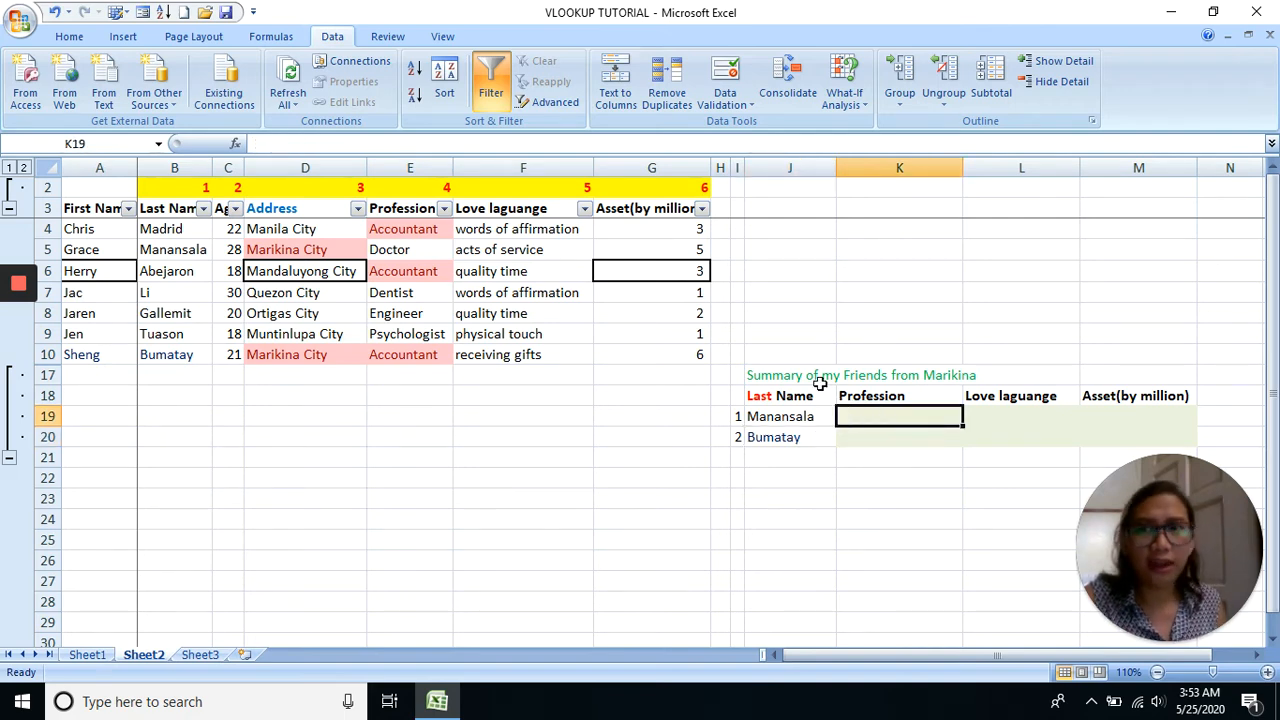
left_click(237, 144)
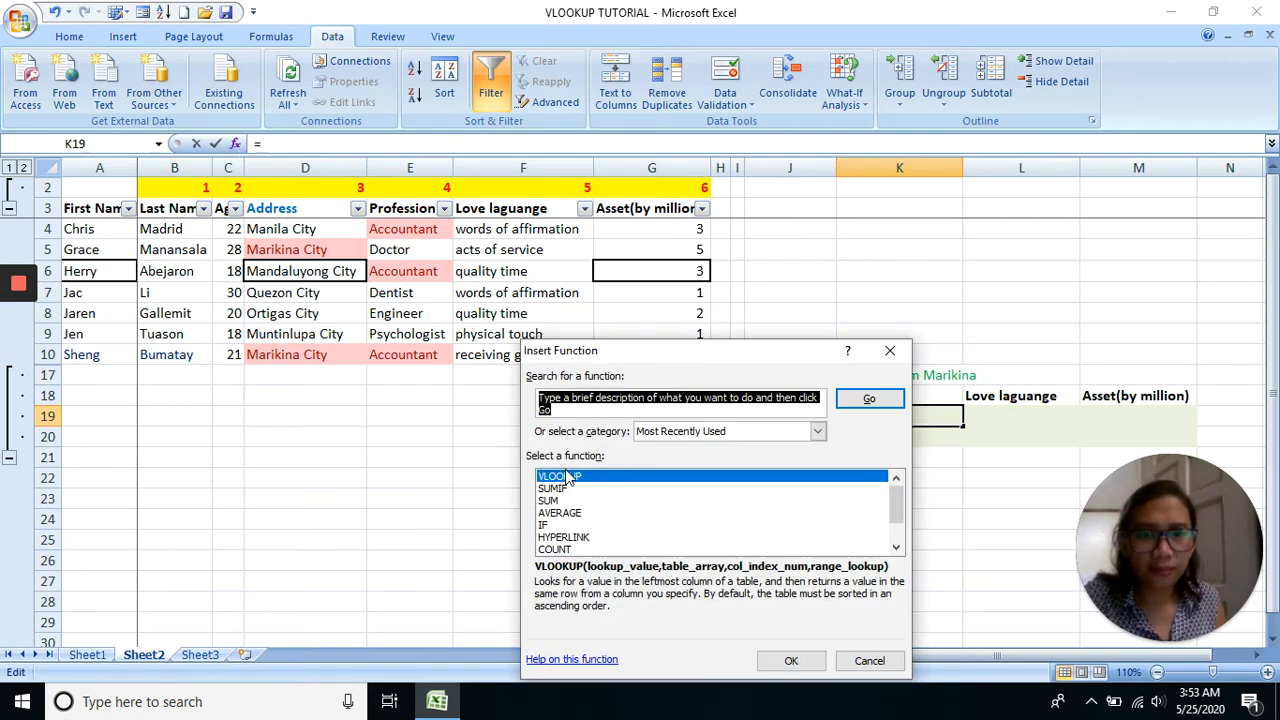
double_click(575, 477)
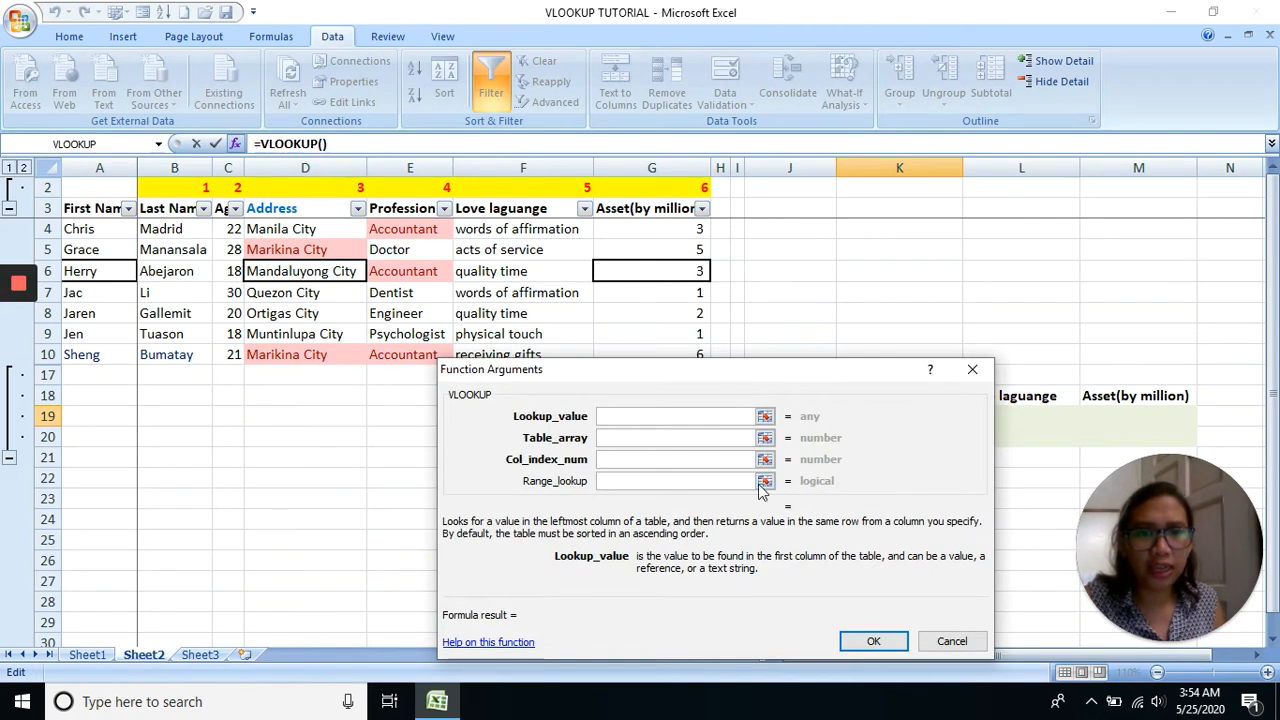
left_click_drag(771, 371, 740, 488)
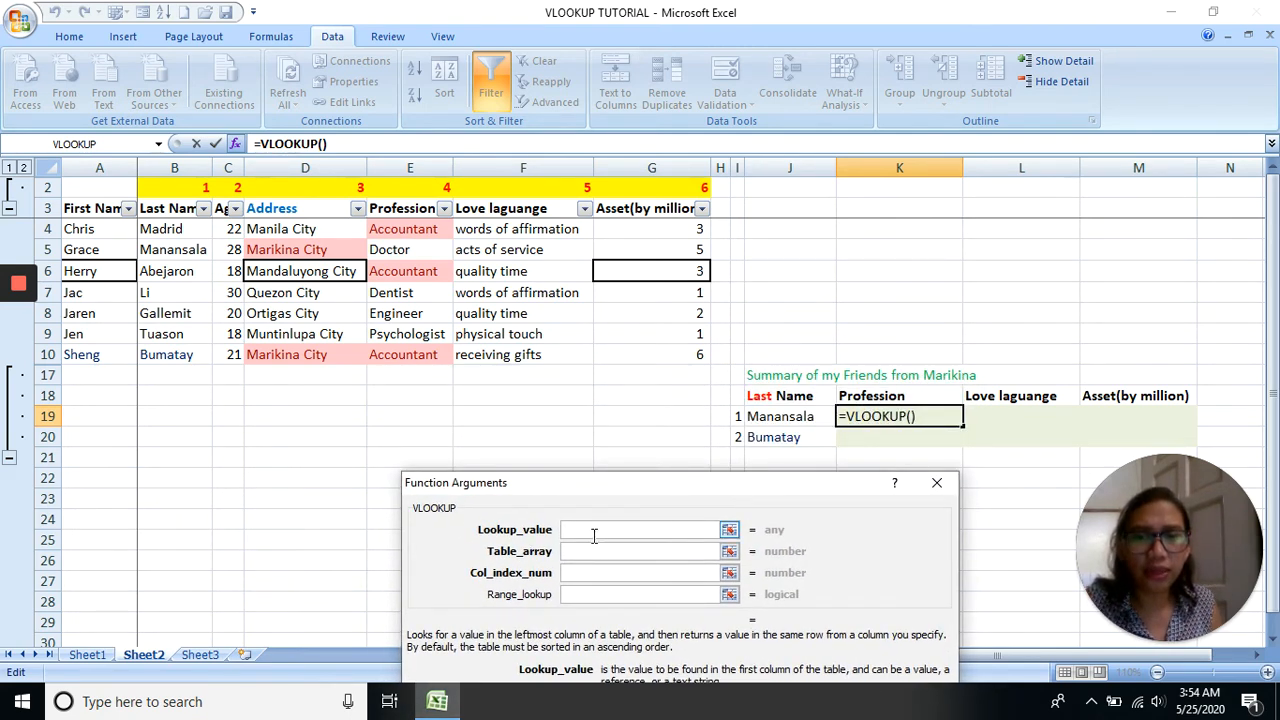
left_click(796, 416)
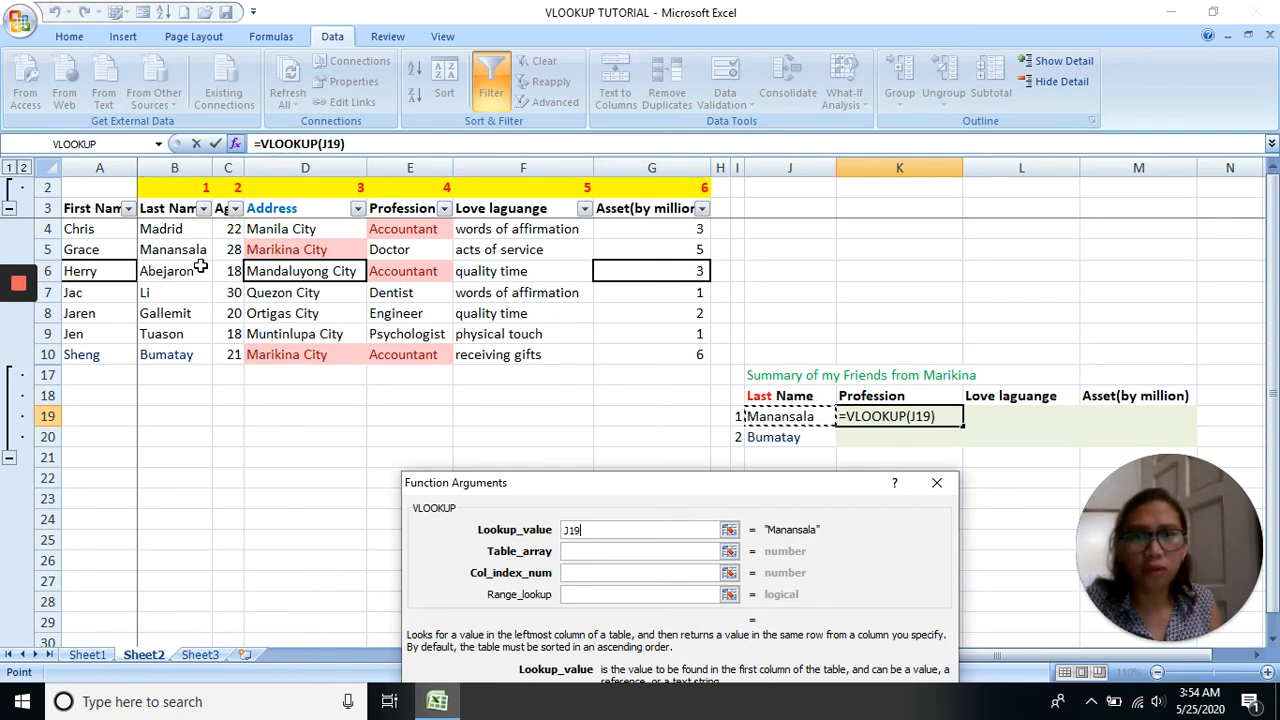
left_click(596, 553)
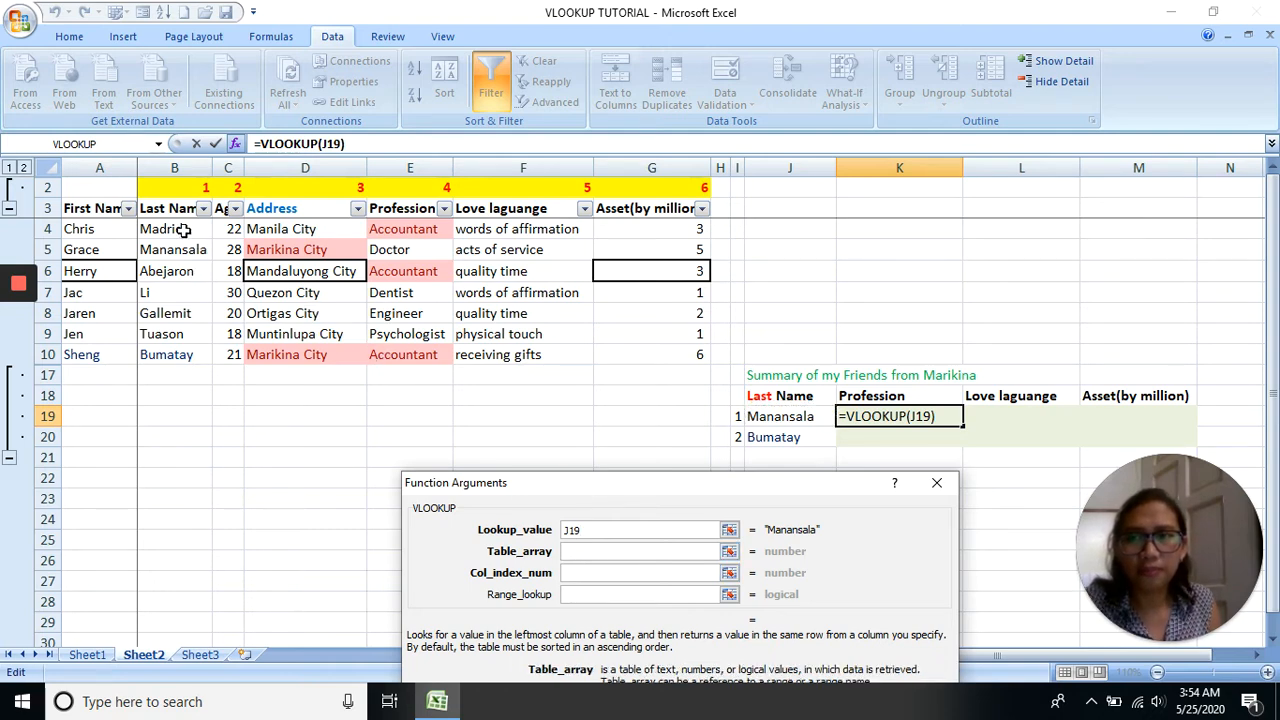
left_click_drag(184, 231, 634, 349)
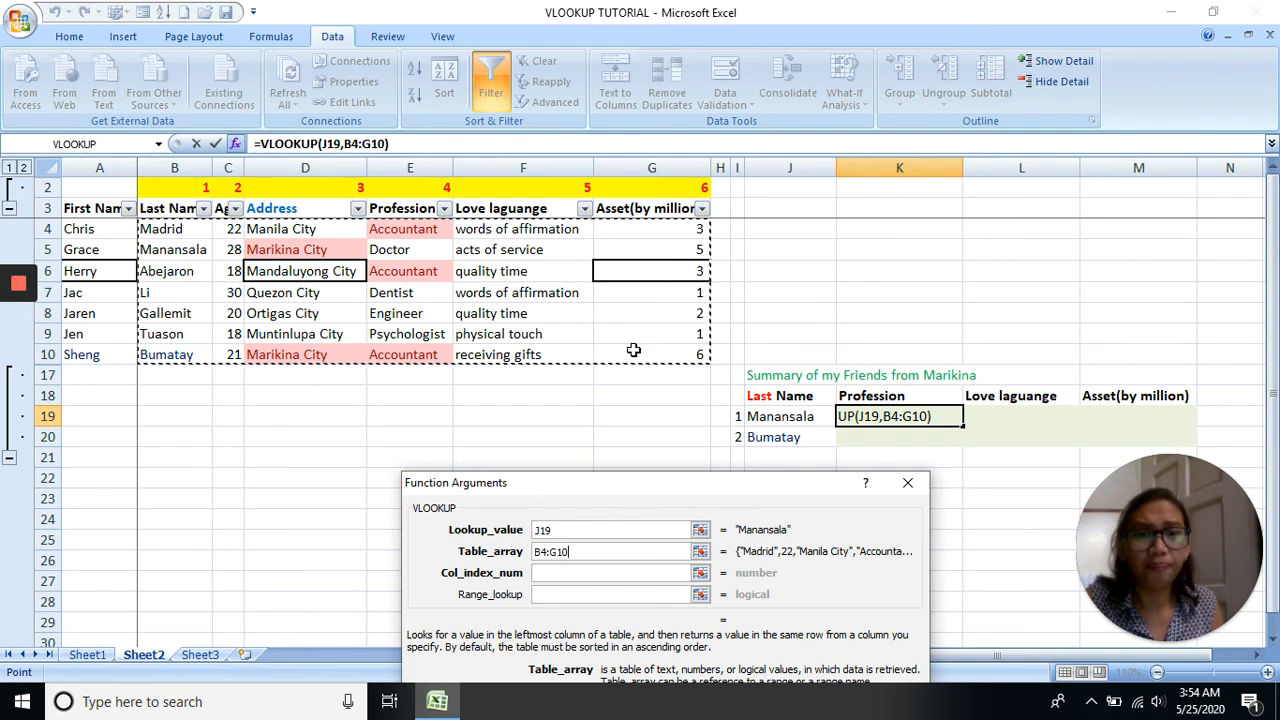
Complete the VLOOKUP in K19 with column index number 4 and range lookup false
left_click(570, 574)
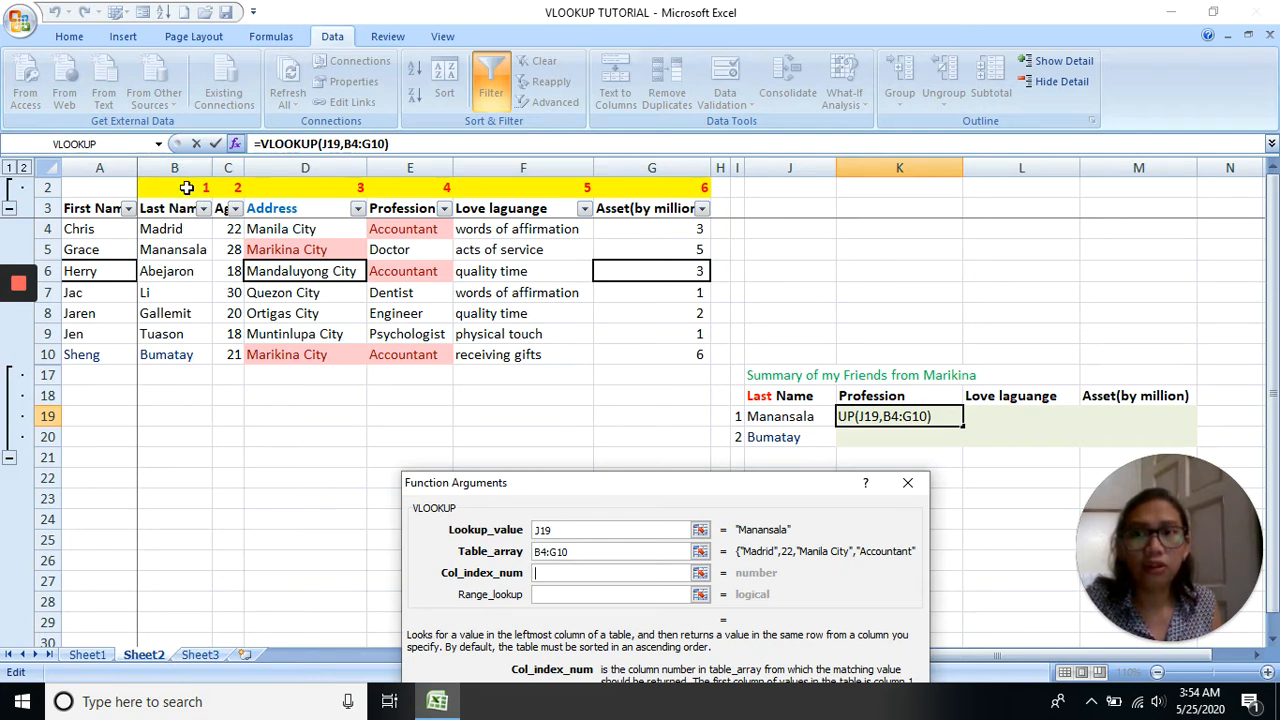
left_click(410, 212)
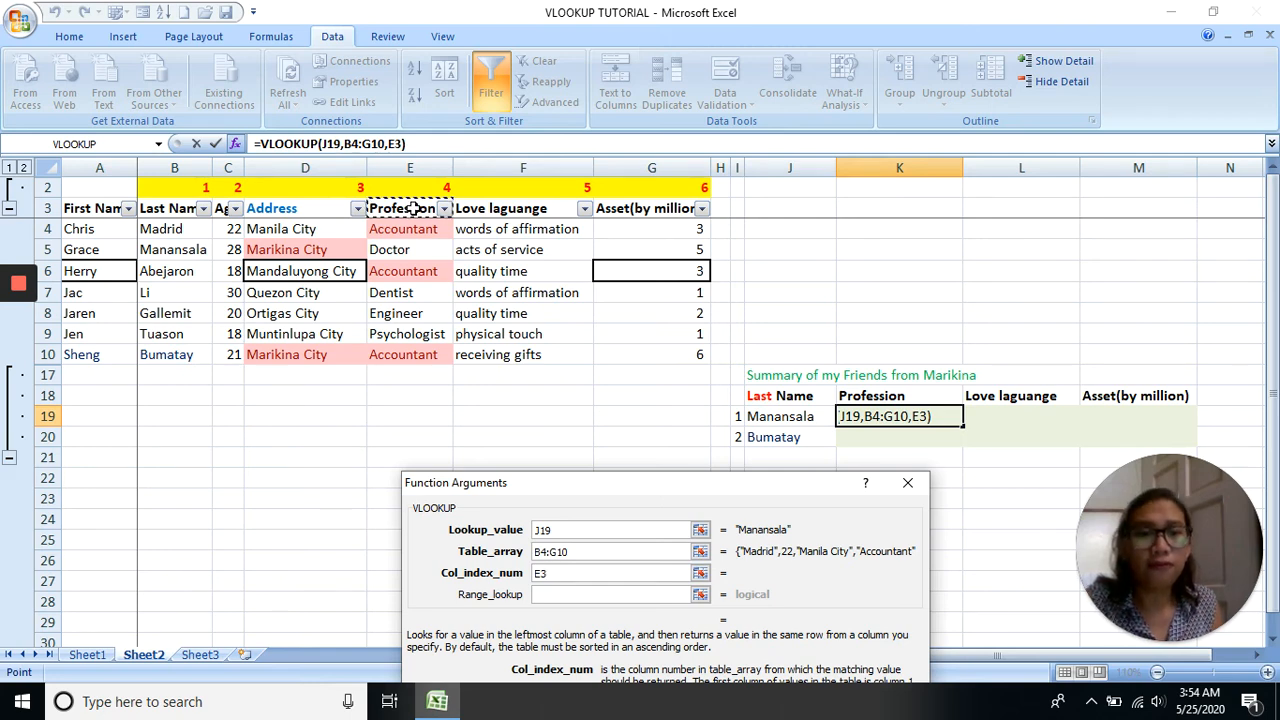
left_click_drag(565, 573, 530, 572)
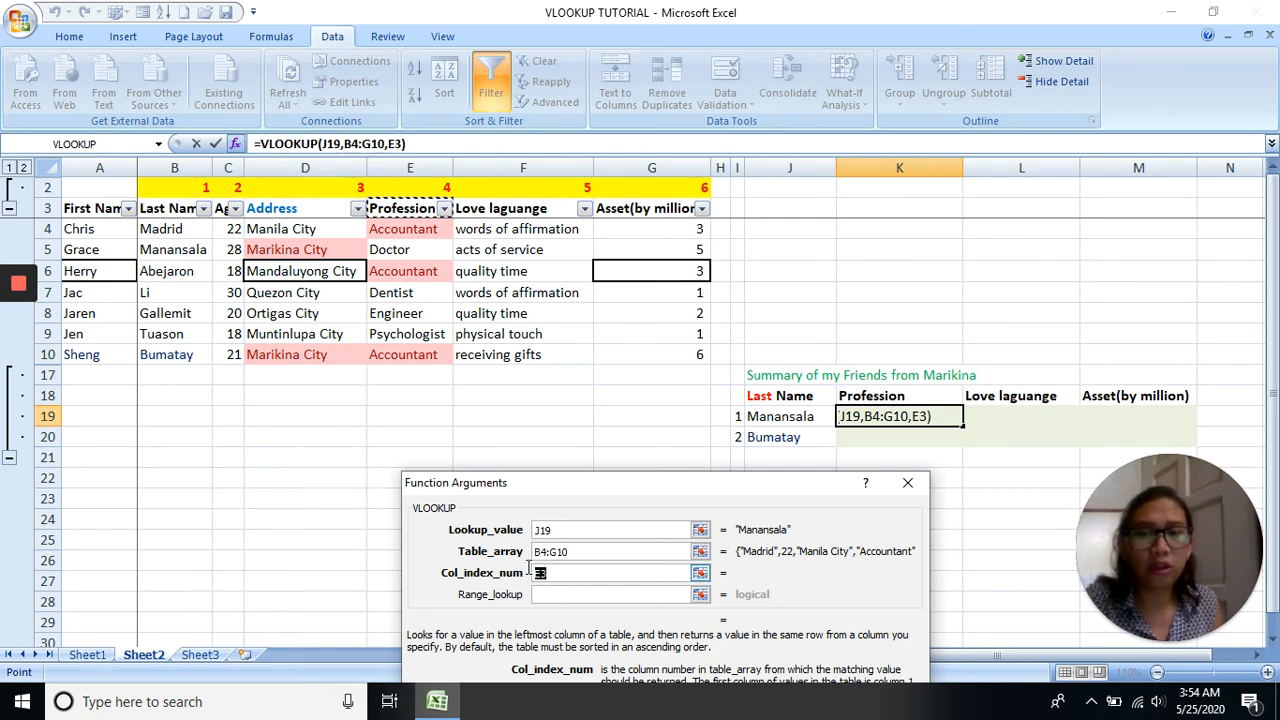
type("4")
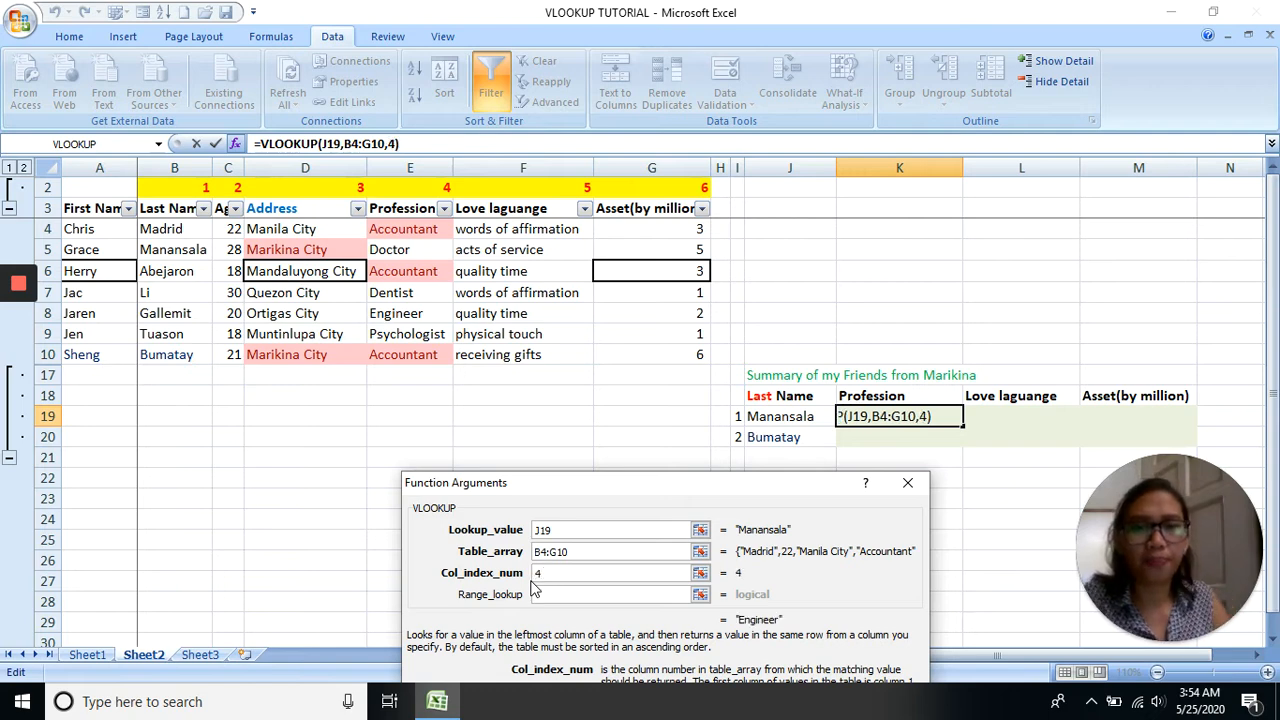
left_click(552, 594)
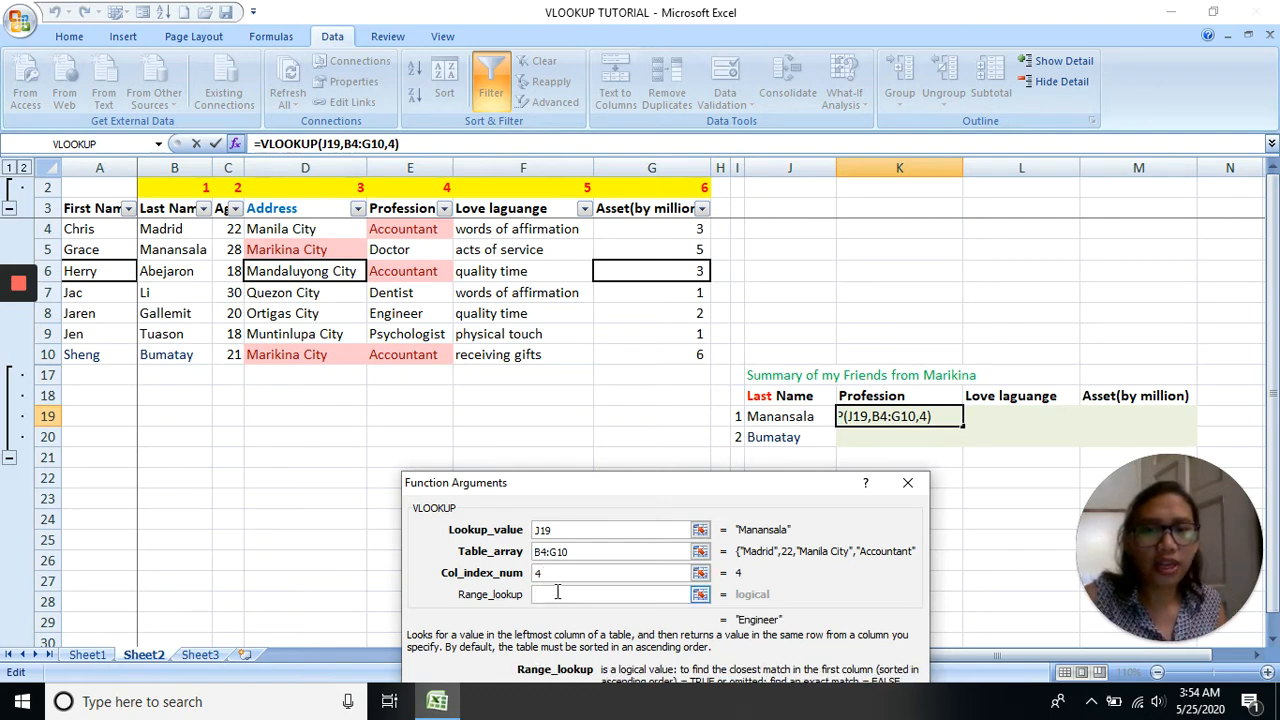
type("false")
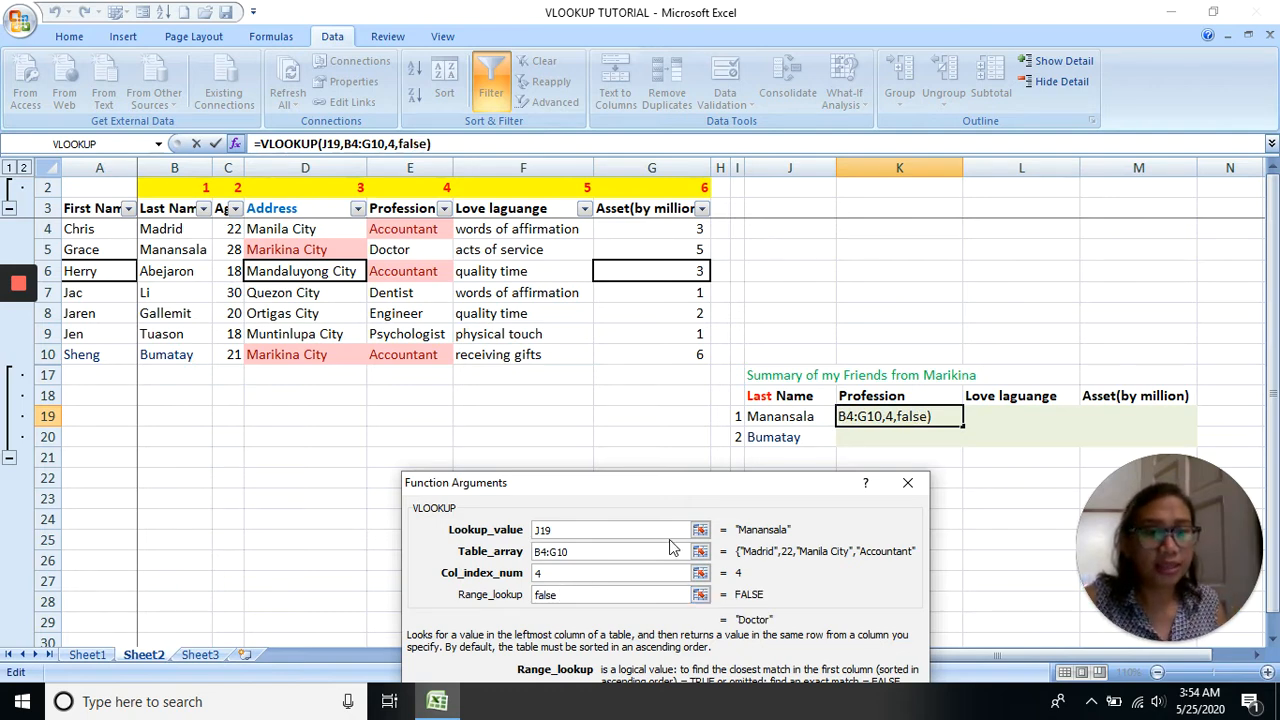
left_click_drag(713, 488, 713, 415)
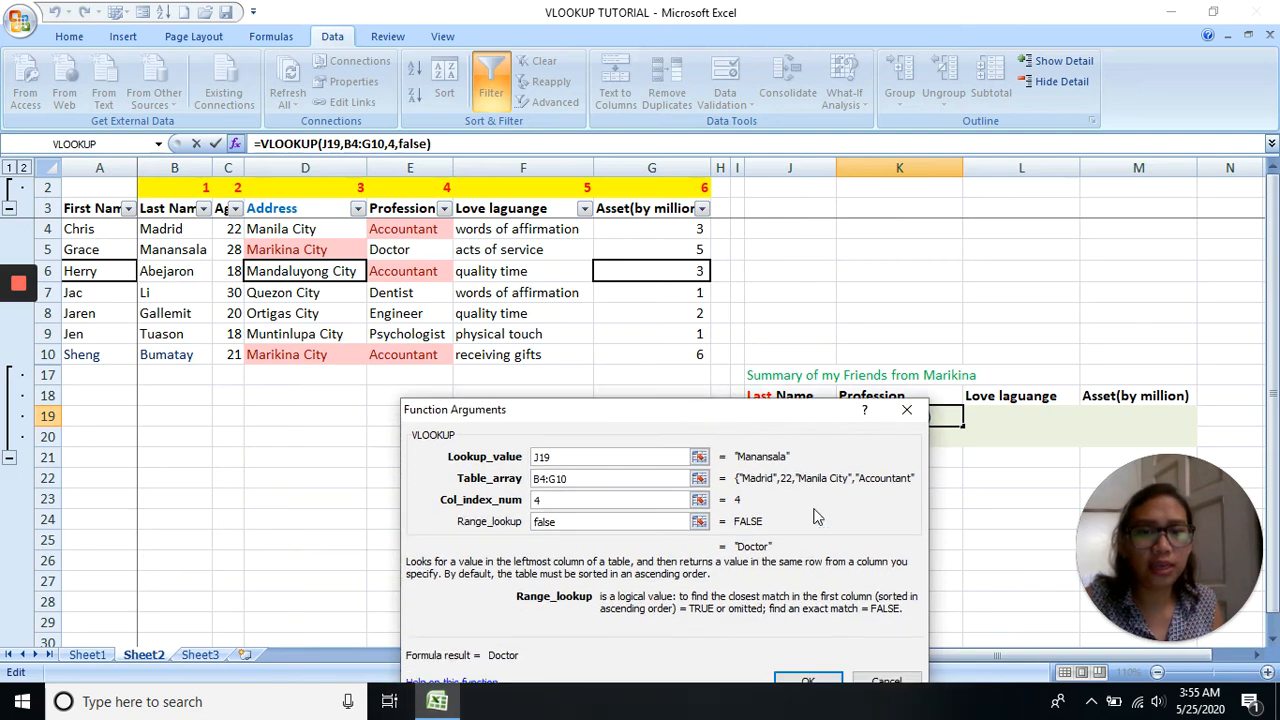
left_click(810, 681)
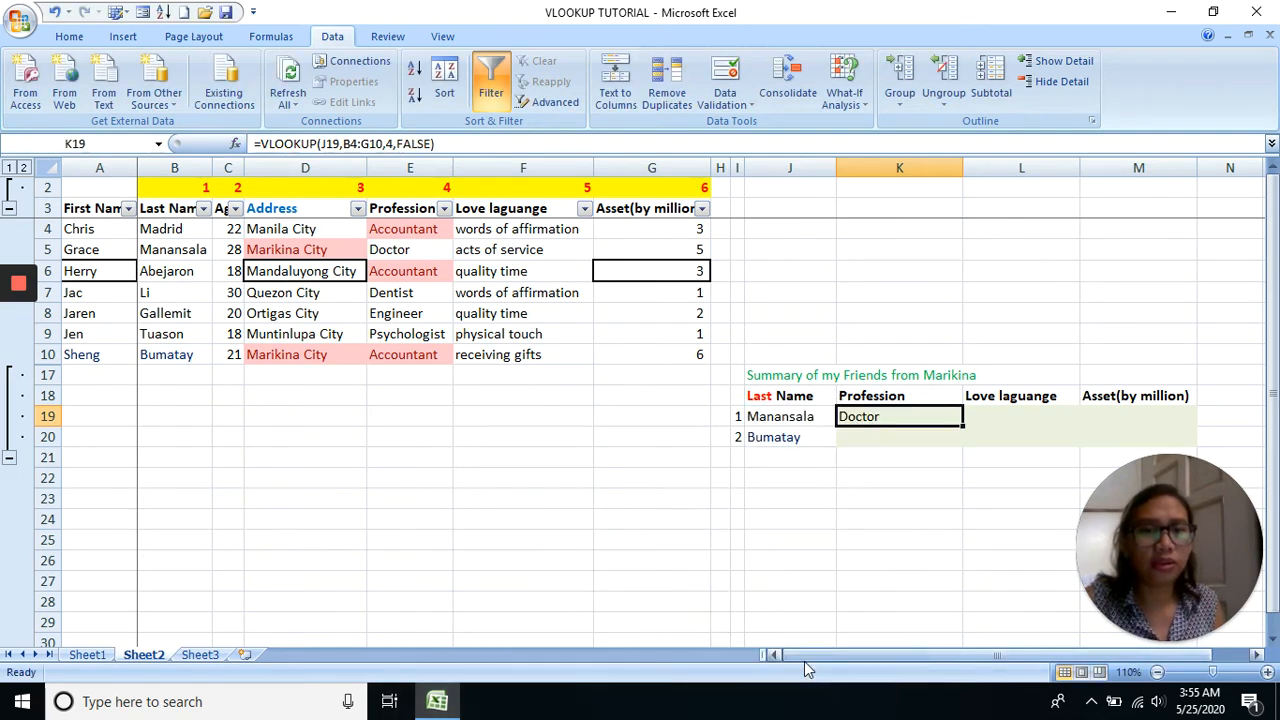
Copy the Profession formula from K19 into K20
left_click(801, 424)
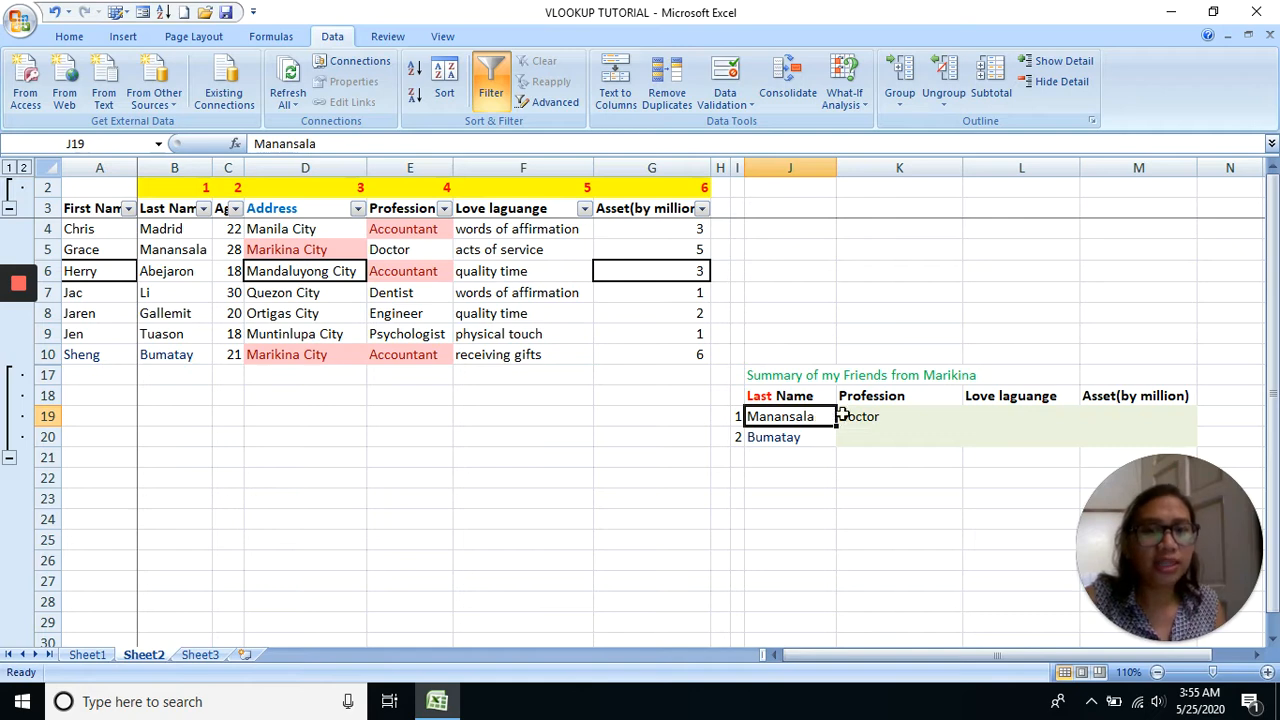
left_click(876, 416)
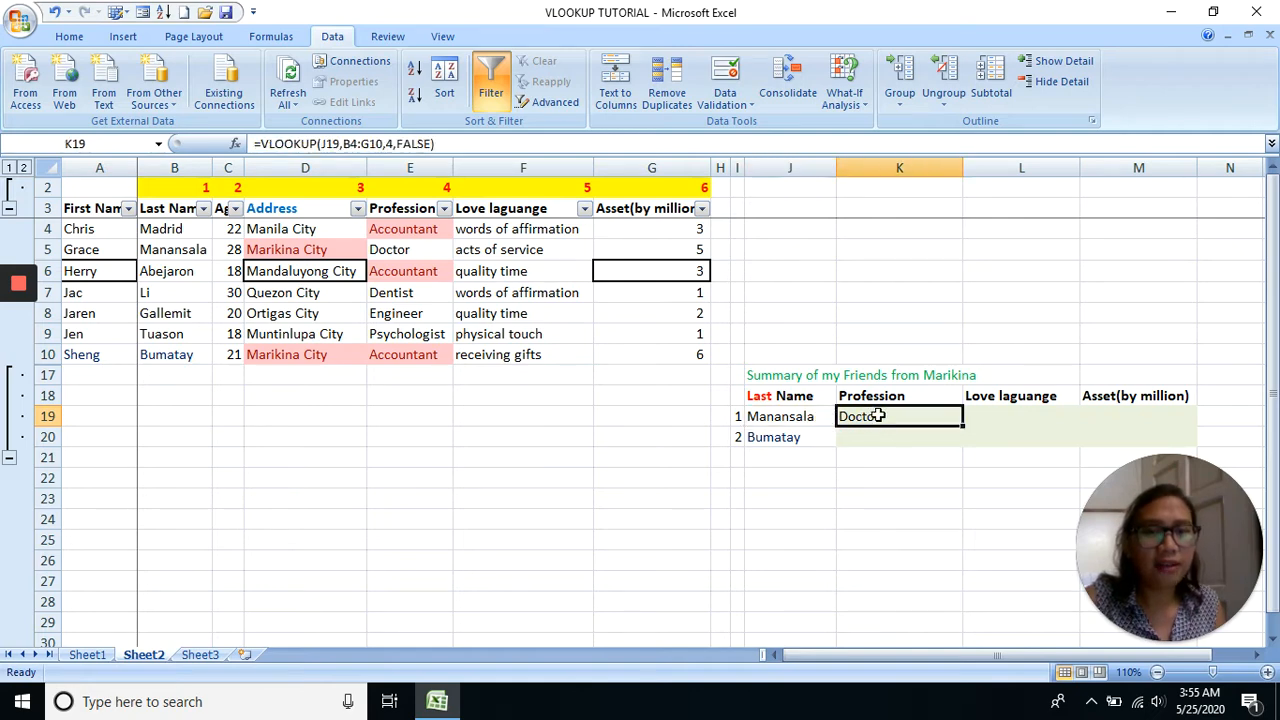
right_click(940, 416)
left_click(1000, 152)
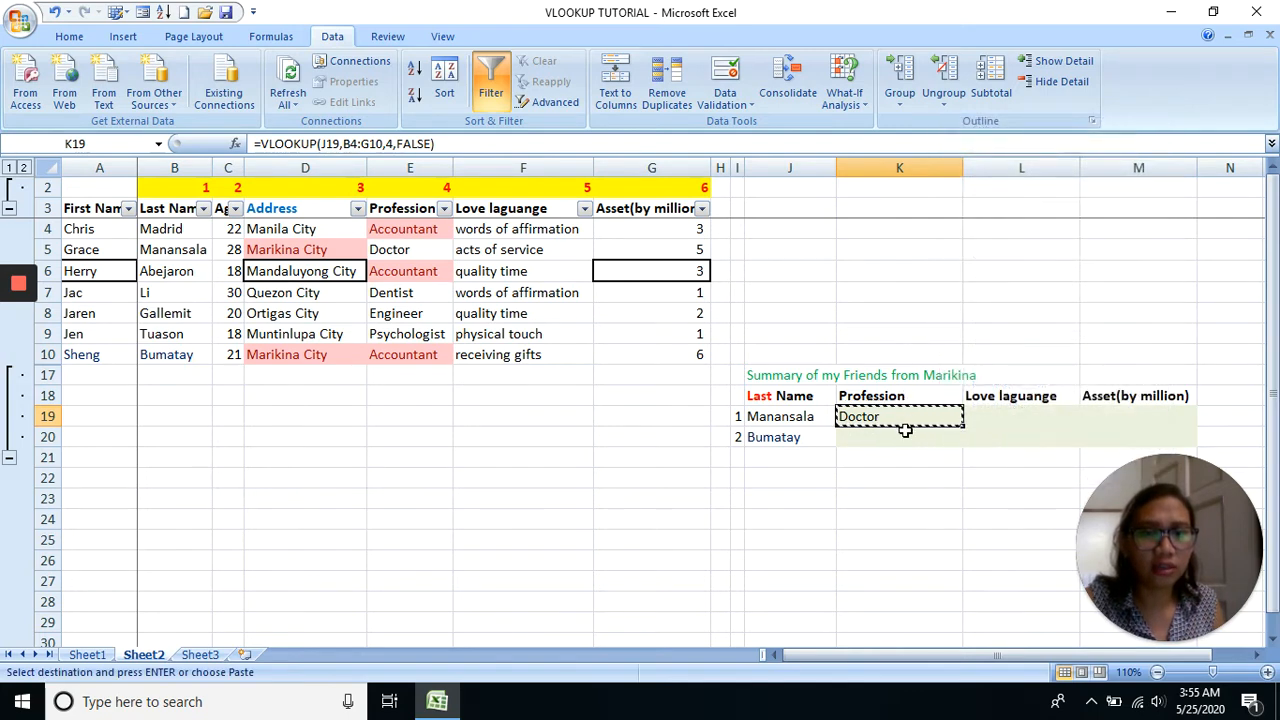
left_click(906, 437)
key("Return")
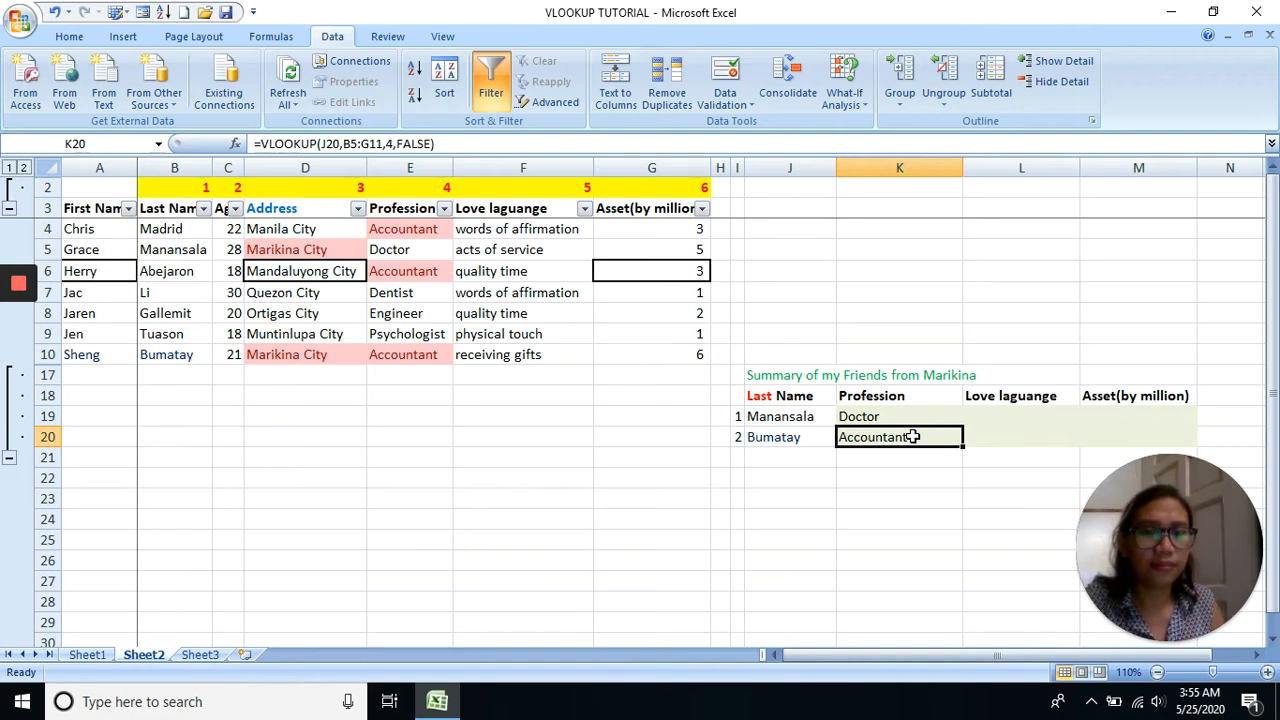
Shift the table array of the VLOOKUP in K20 up to B4:G10
double_click(922, 437)
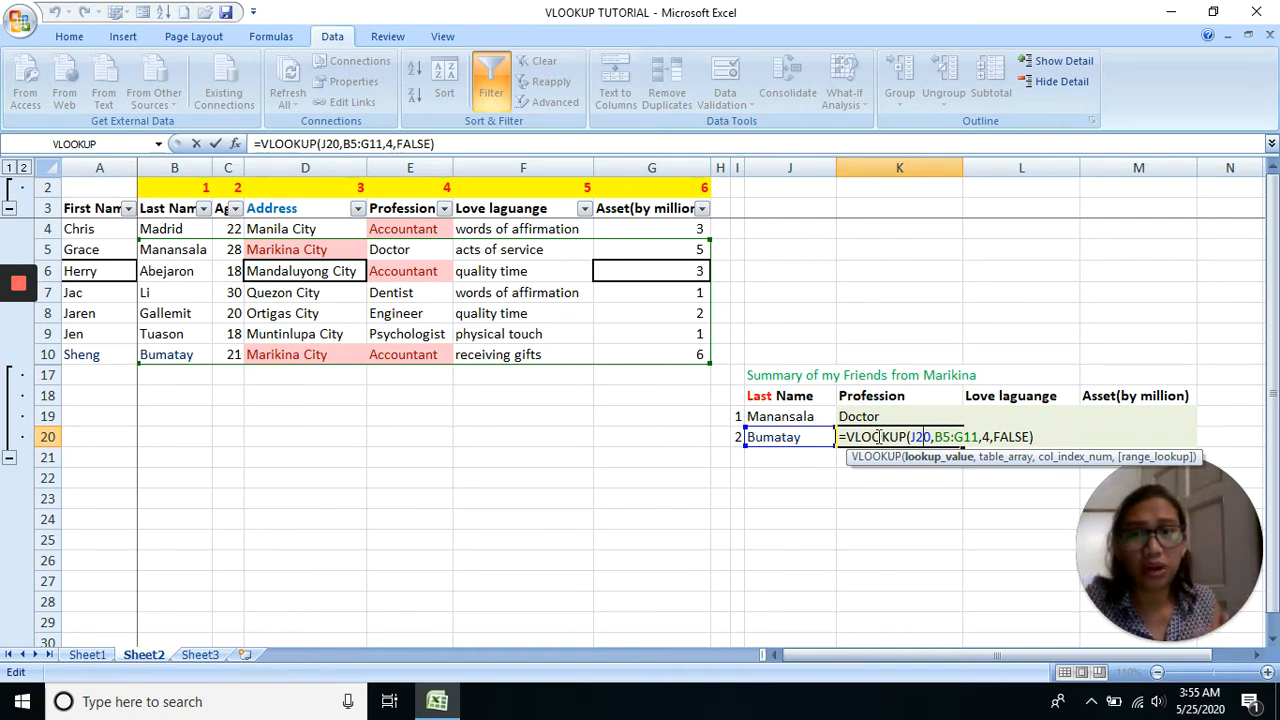
left_click_drag(563, 233, 595, 244)
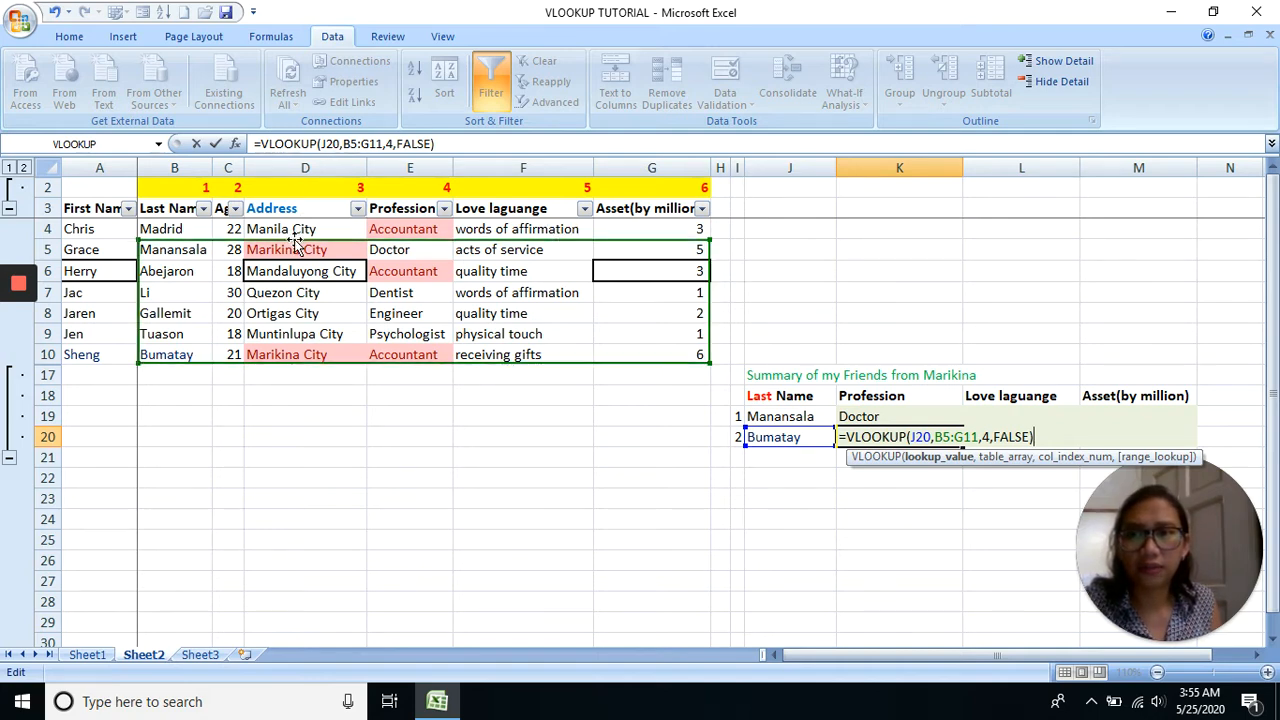
left_click_drag(297, 240, 297, 227)
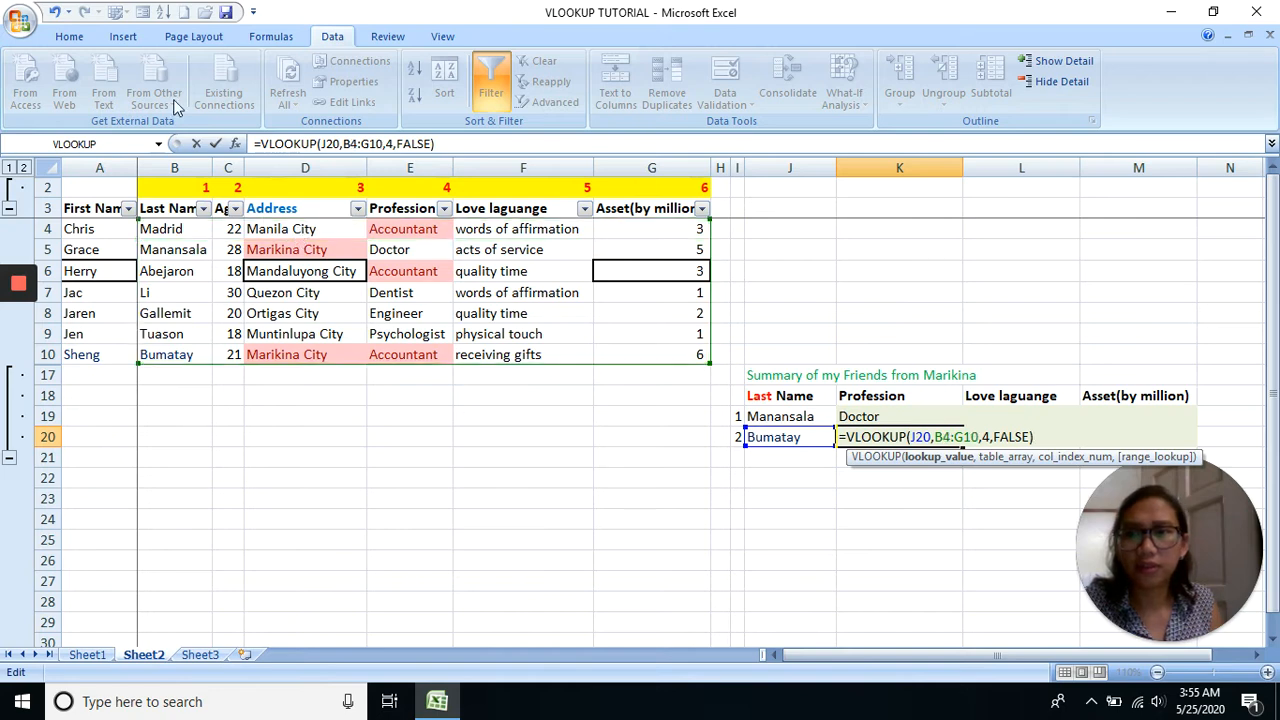
key("Return")
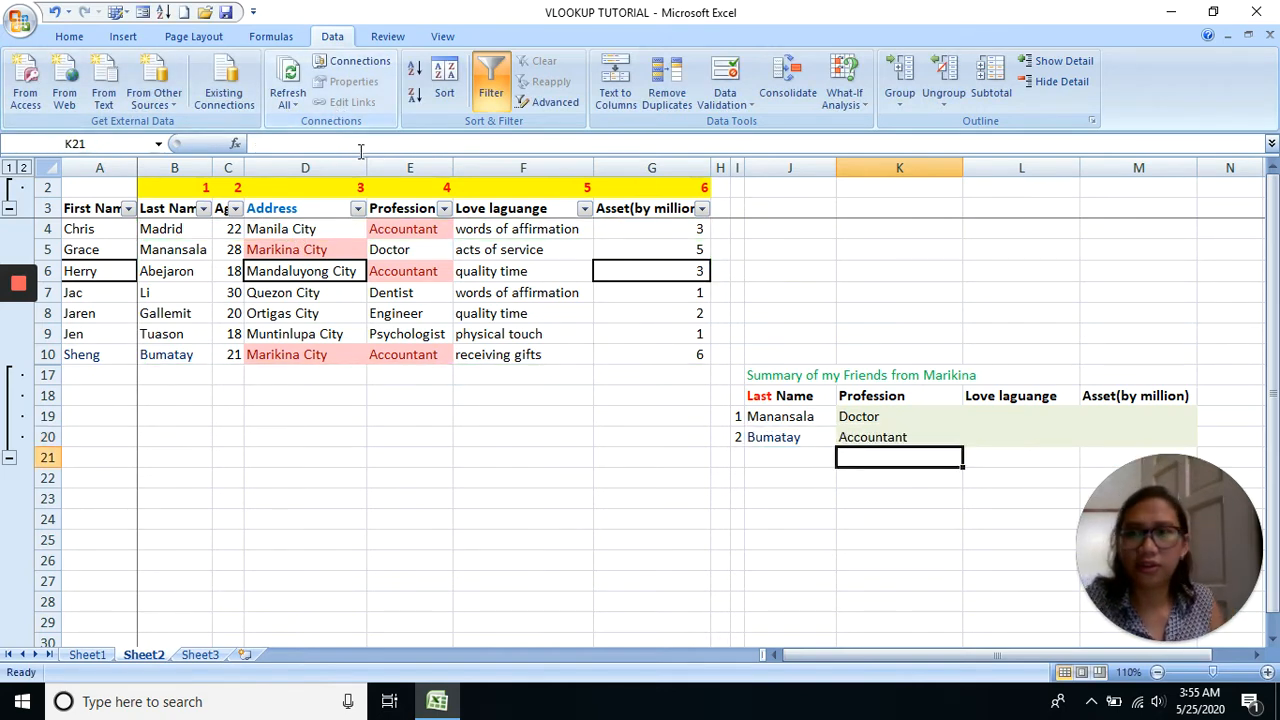
Fill the Profession formula from K19 across into the Love laguange cell L19
left_click(21, 326)
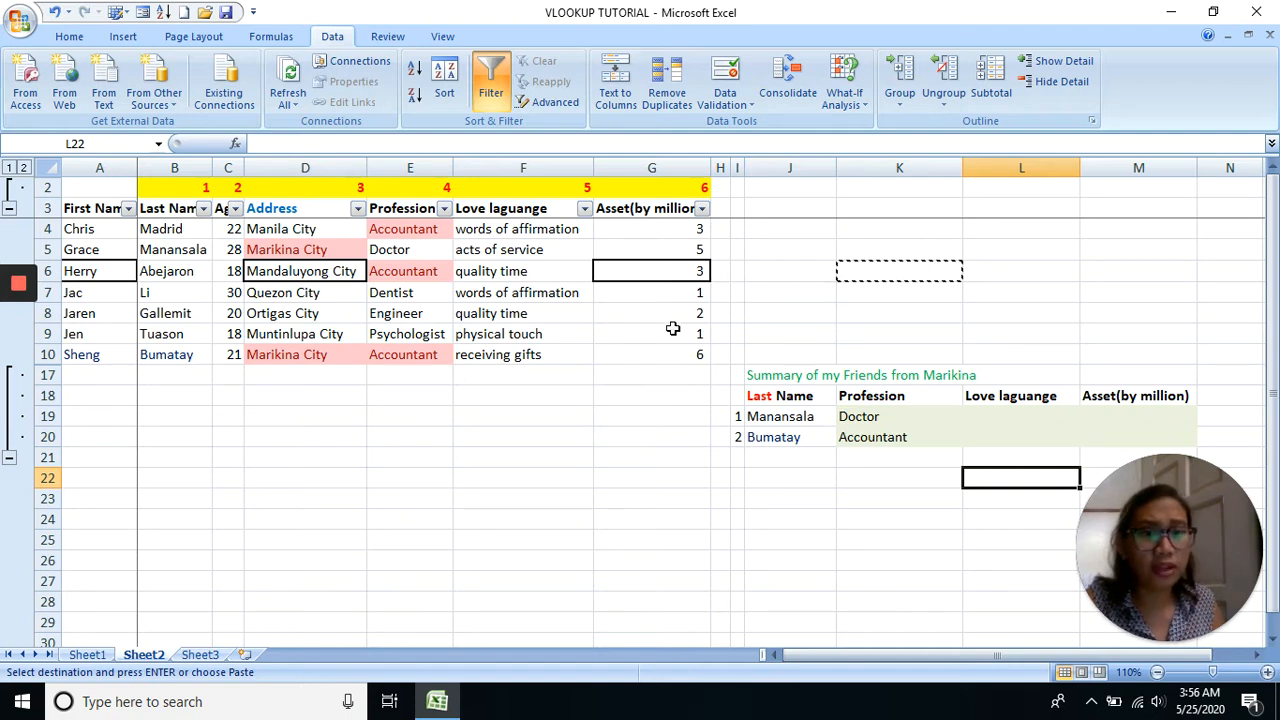
left_click(909, 401)
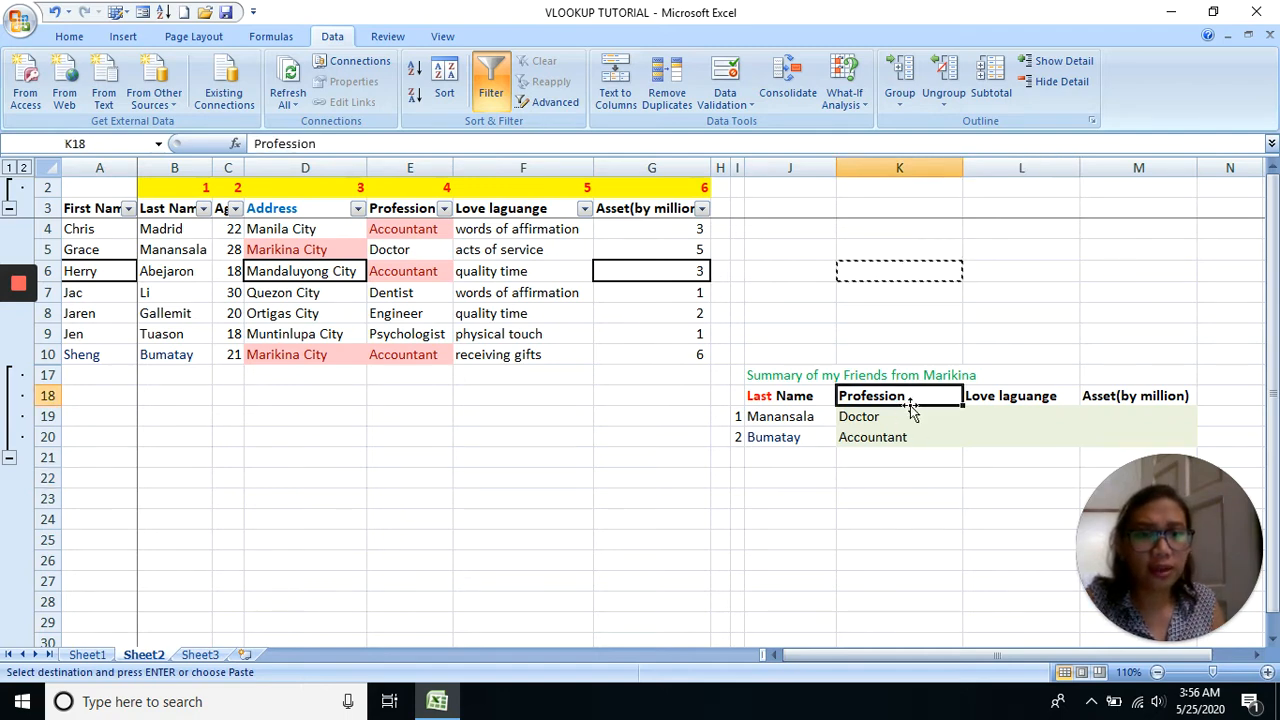
left_click(908, 415)
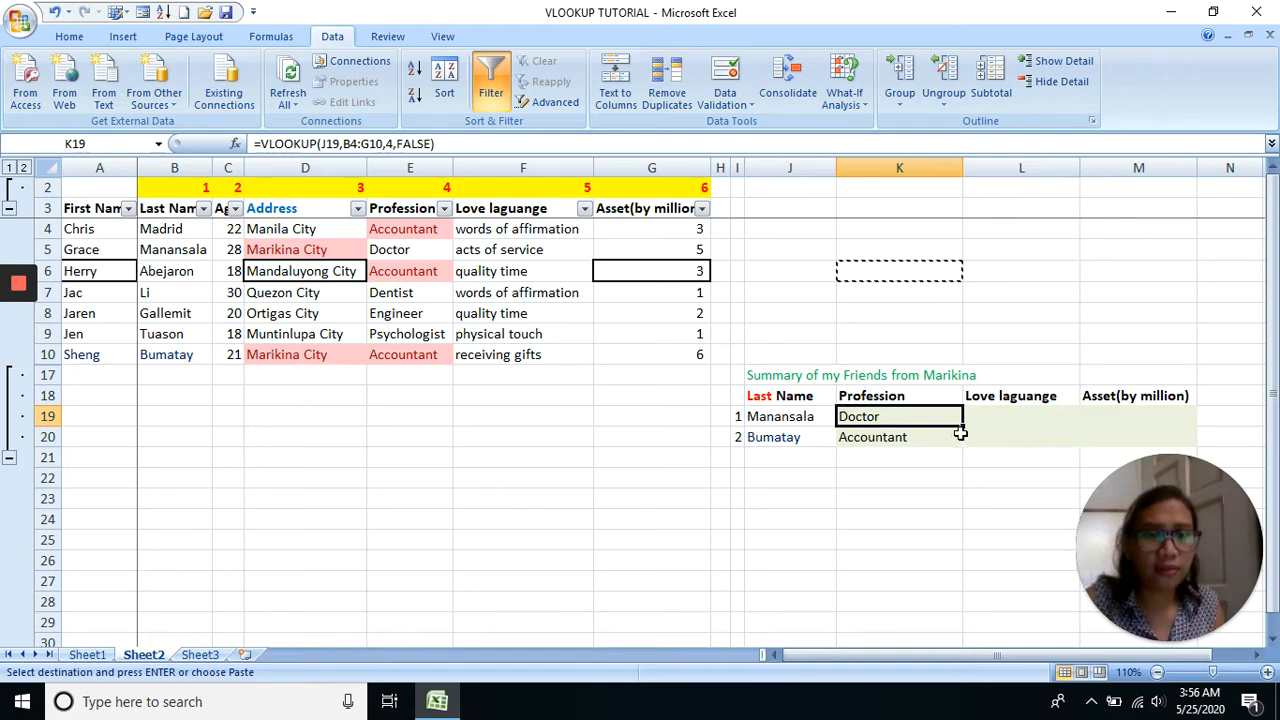
left_click_drag(964, 425, 1036, 432)
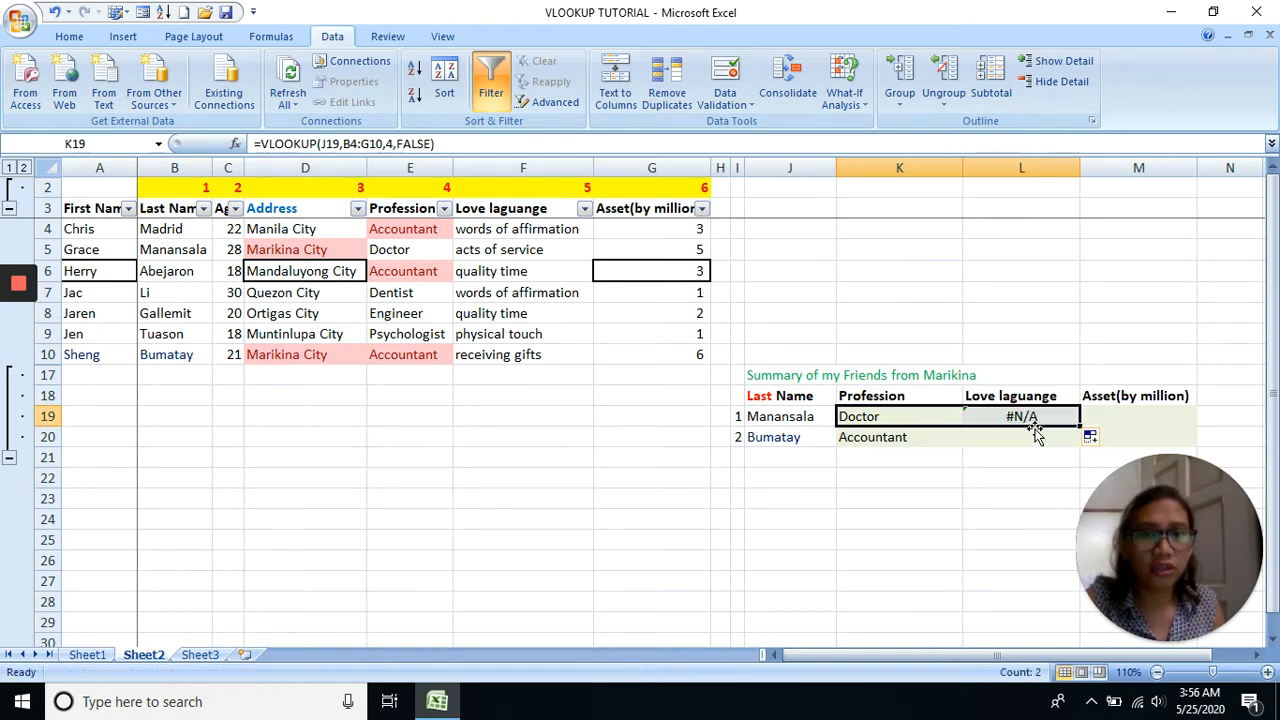
Move the lookup value of the VLOOKUP in L19 to J19 and its table array to B4:G10
double_click(1042, 416)
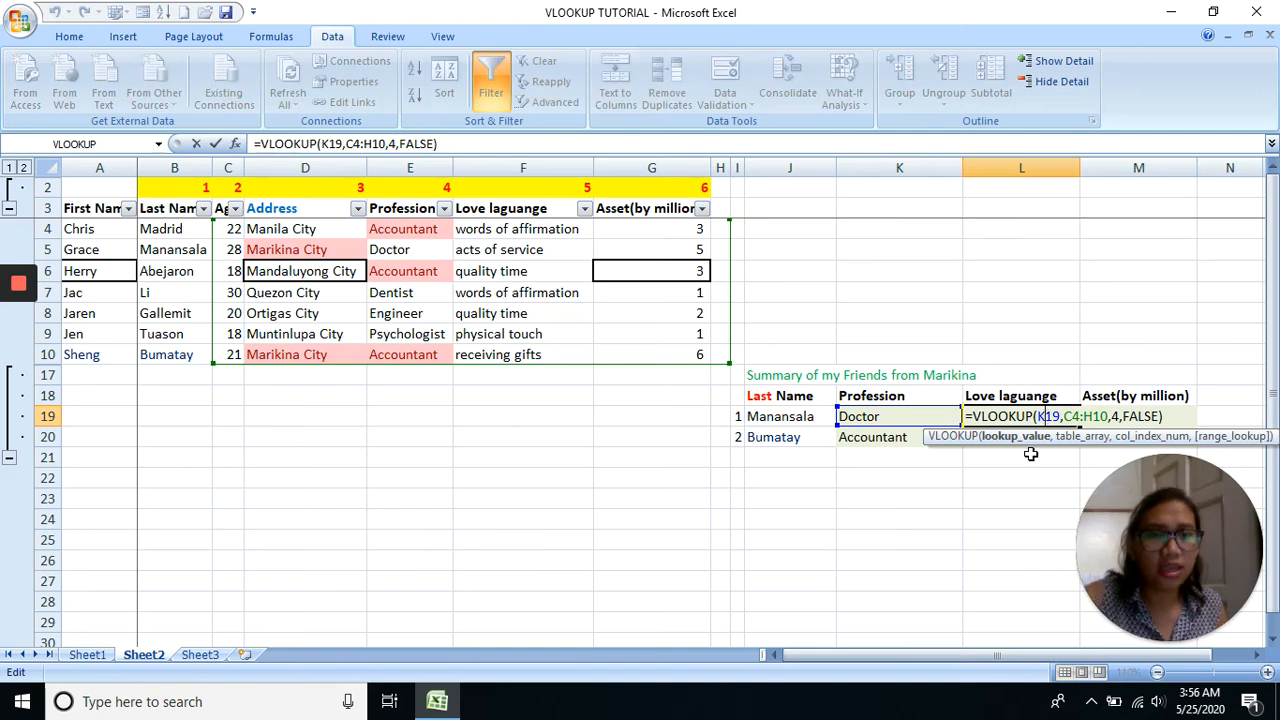
key("Escape")
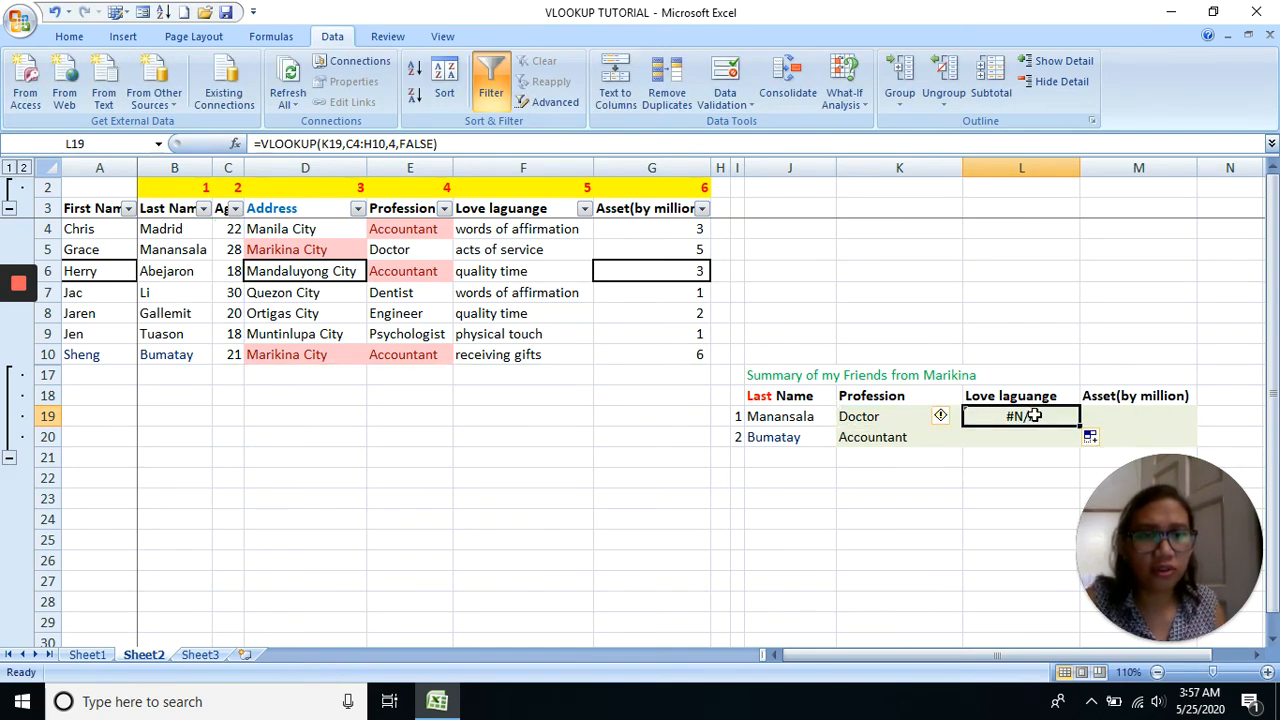
double_click(1035, 416)
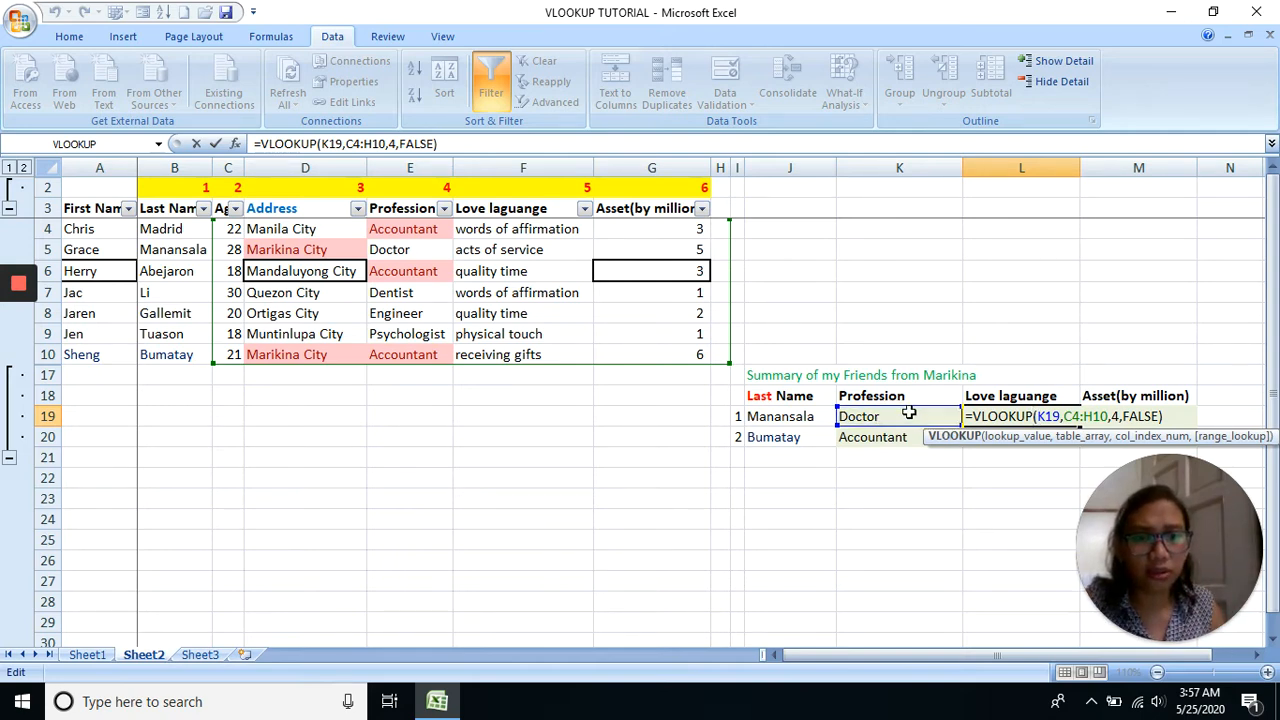
left_click_drag(910, 413, 820, 416)
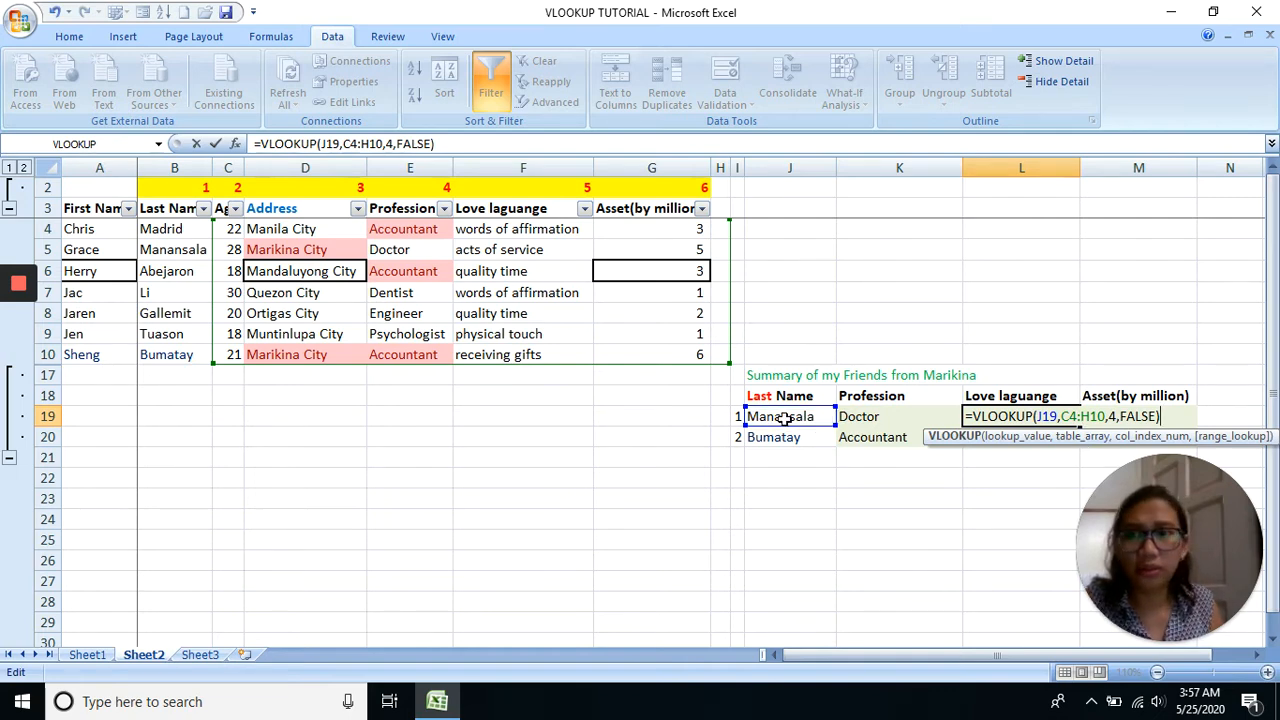
left_click_drag(222, 243, 186, 249)
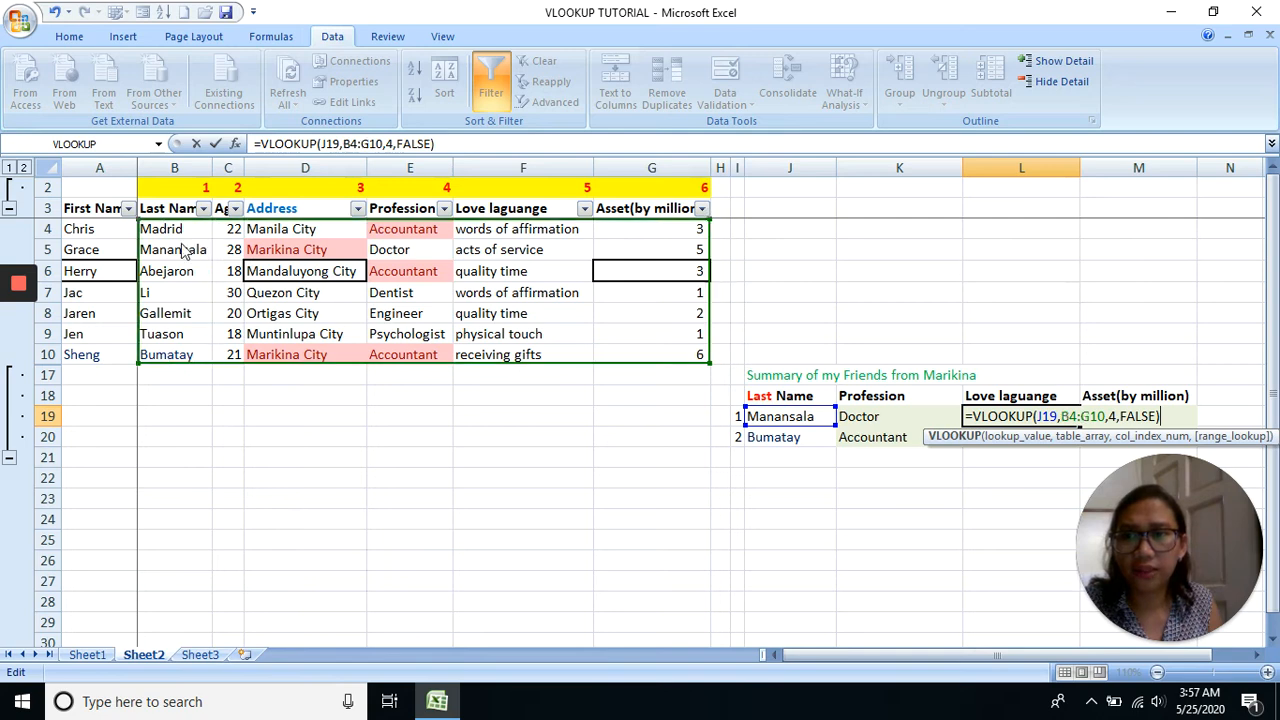
Set the column index number of the VLOOKUP in L19 to 5
left_click(1116, 417)
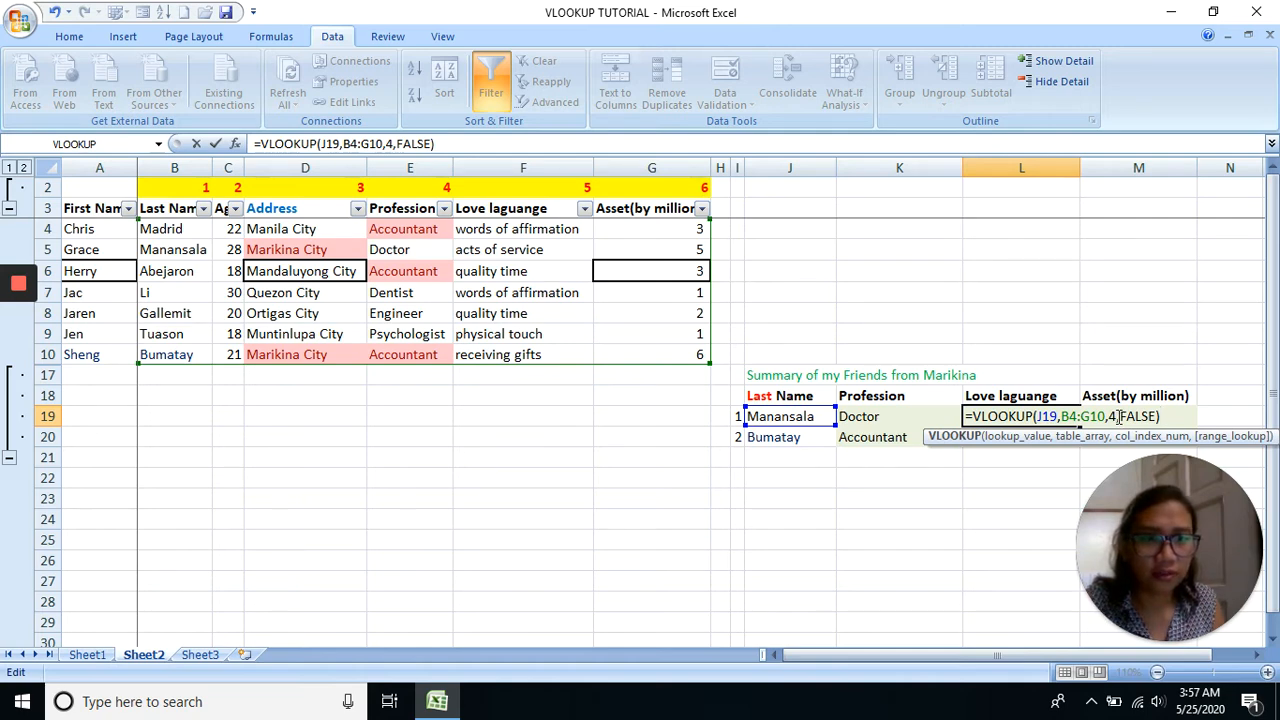
double_click(1113, 416)
key("BackSpace")
type("5")
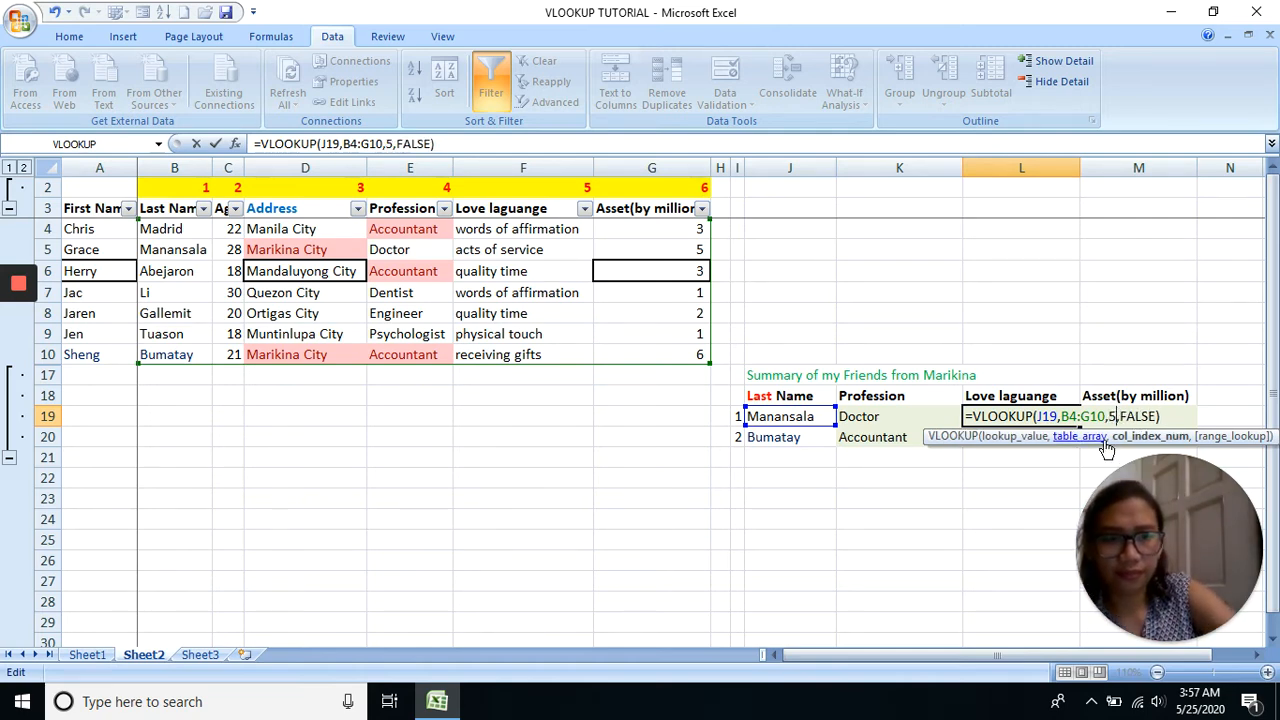
key("Return")
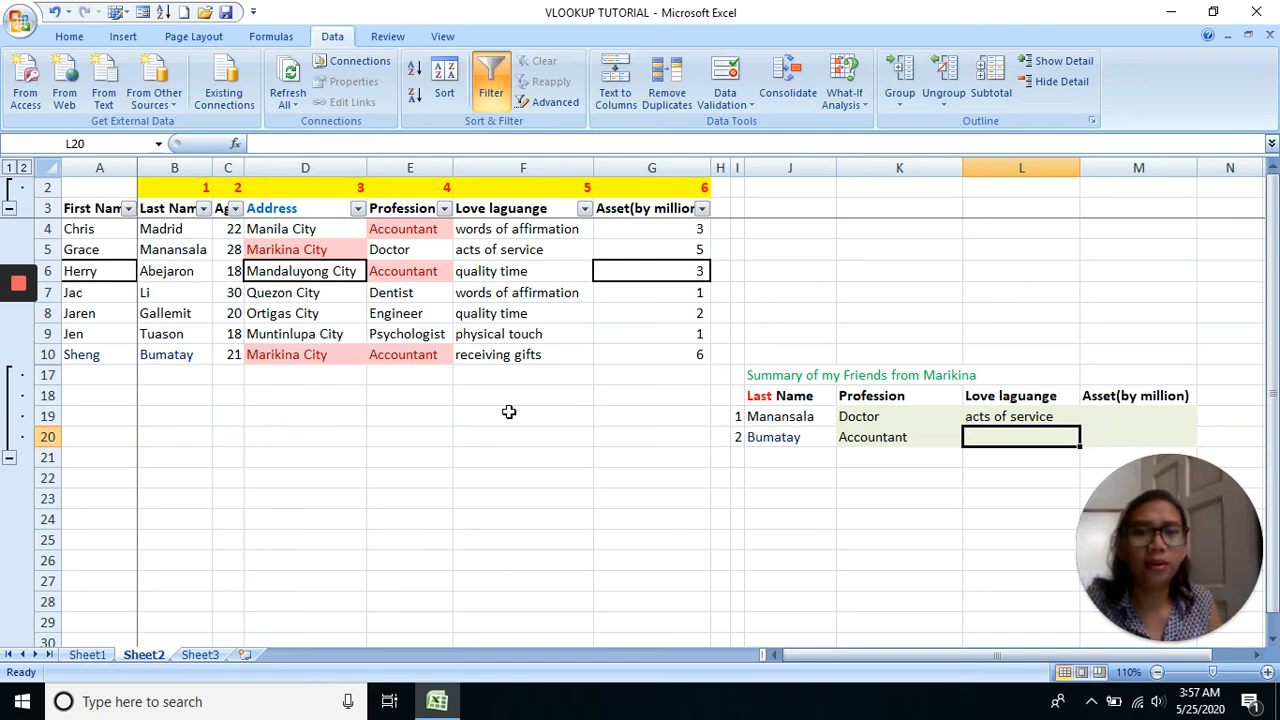
Check the lookup results in row 19 against the name, profession and love language in source row 5
left_click(128, 250)
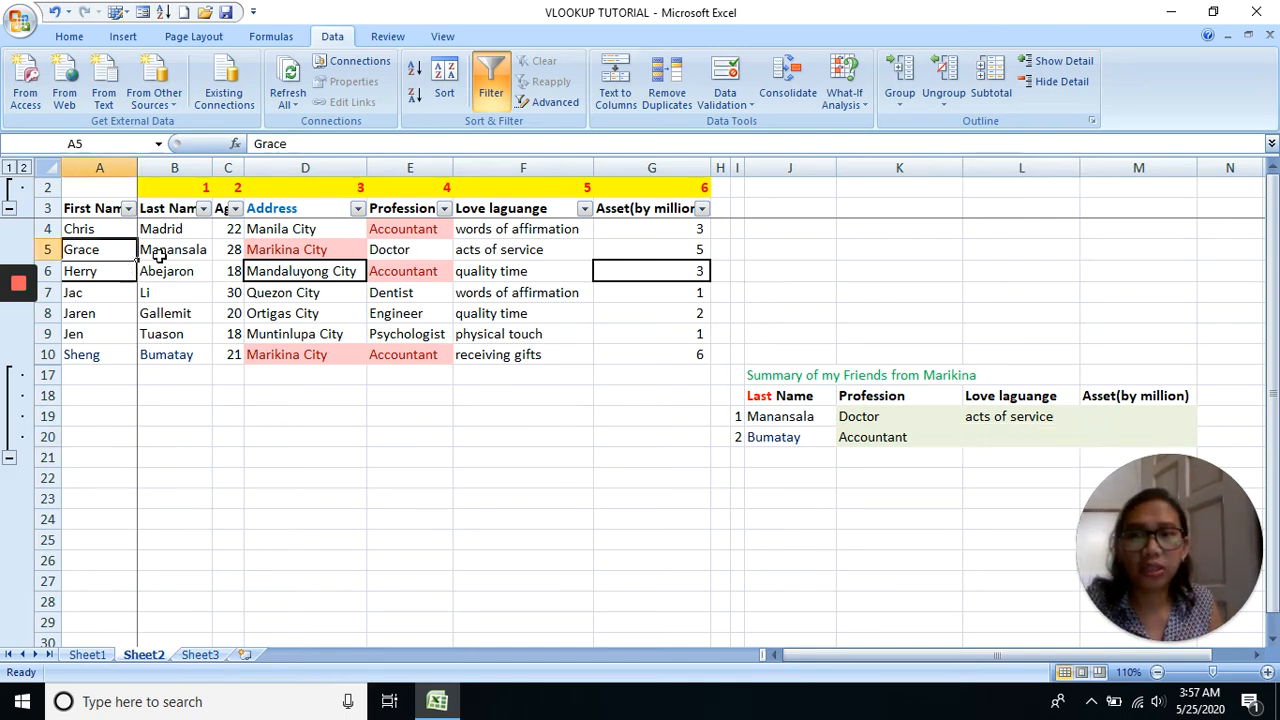
left_click(167, 253)
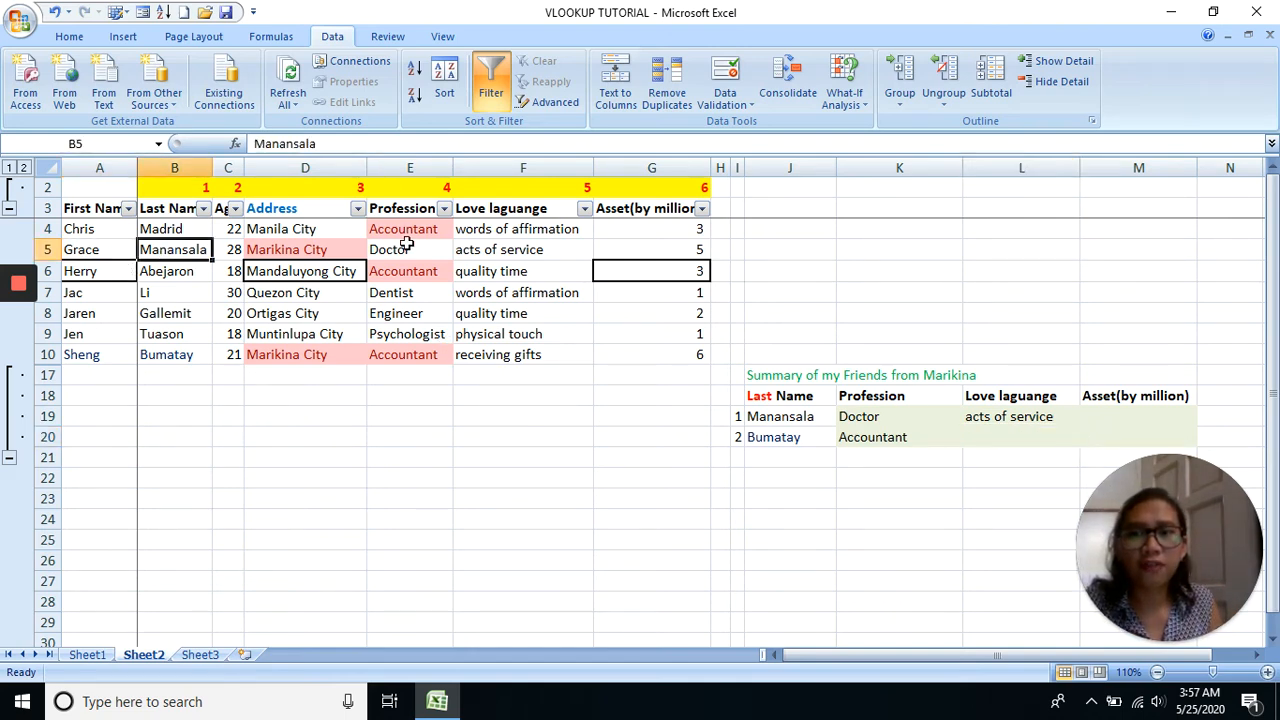
left_click(408, 248)
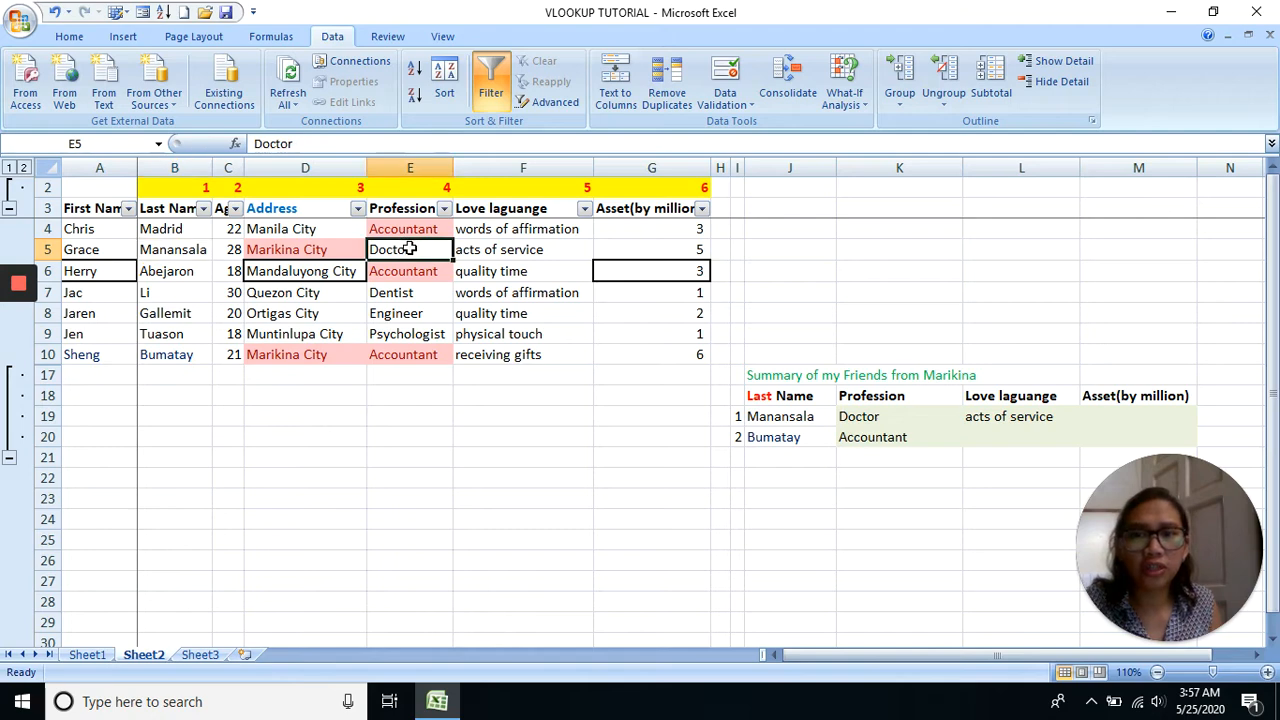
left_click(507, 250)
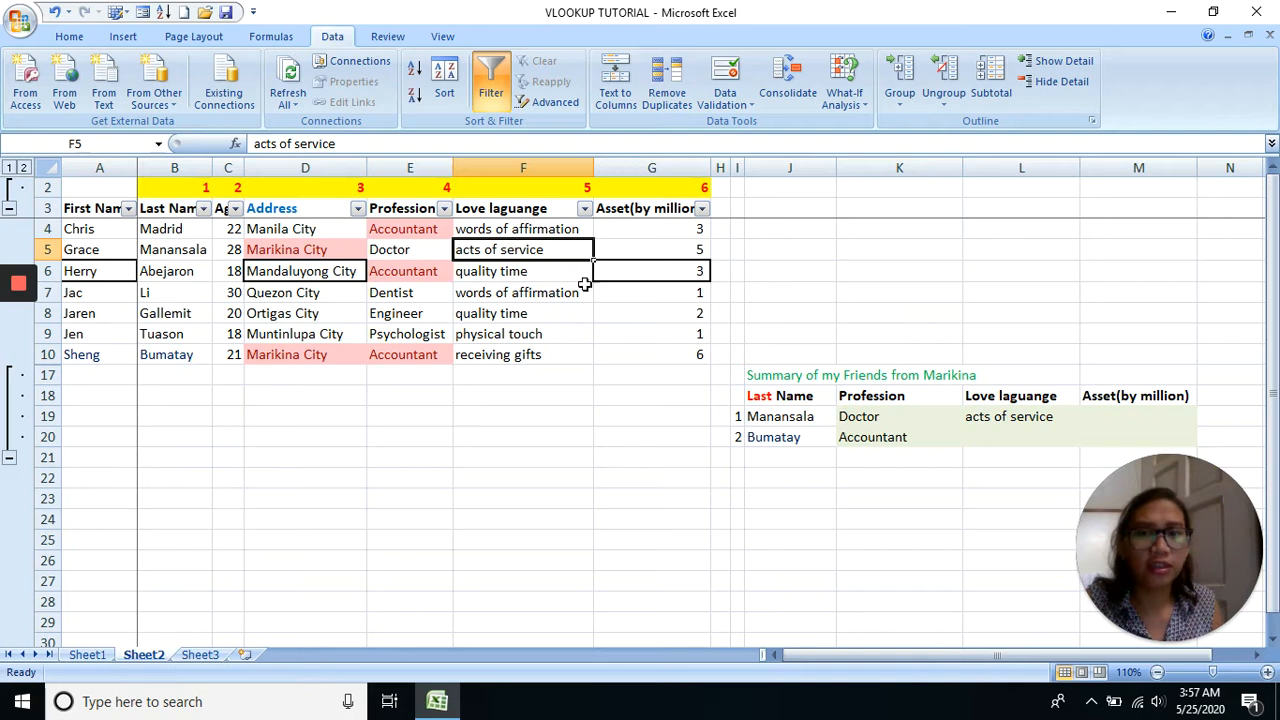
Fill the Love laguange formula from L19 down to L20 and shift its table array in L20 to B4:G10
left_click(1008, 414)
left_click_drag(1081, 427, 1040, 447)
double_click(1040, 437)
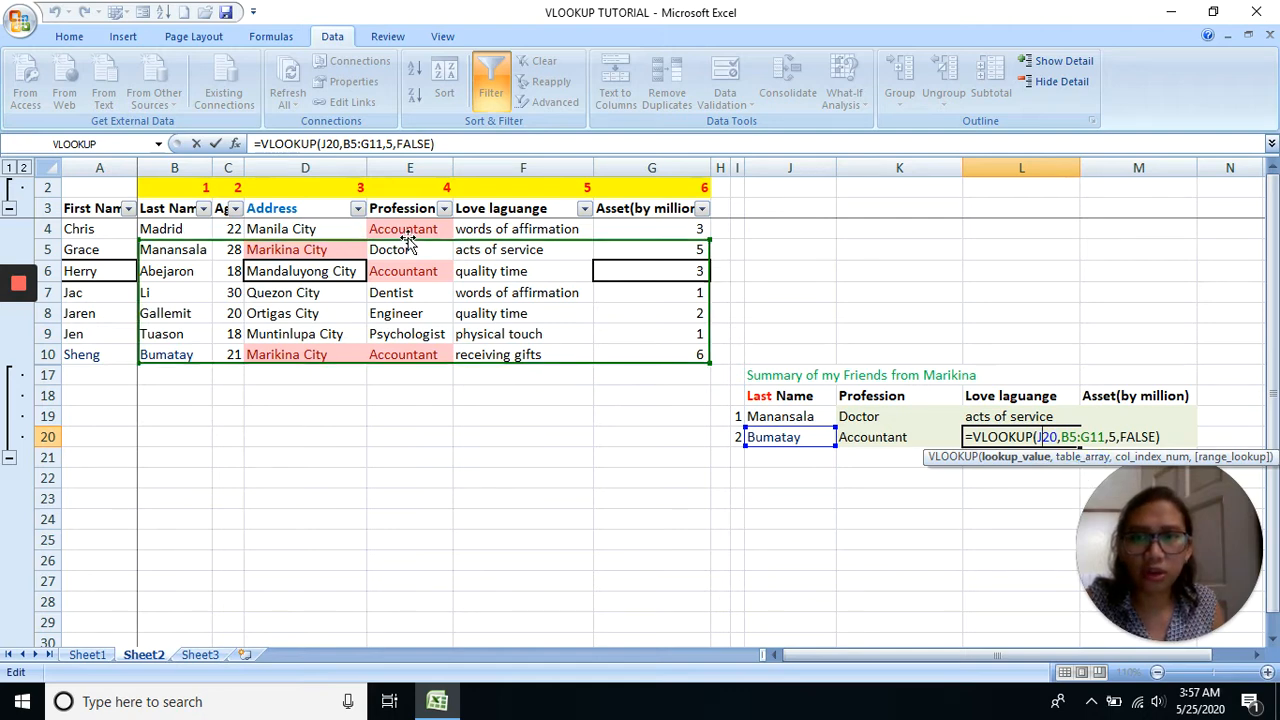
left_click_drag(415, 240, 416, 228)
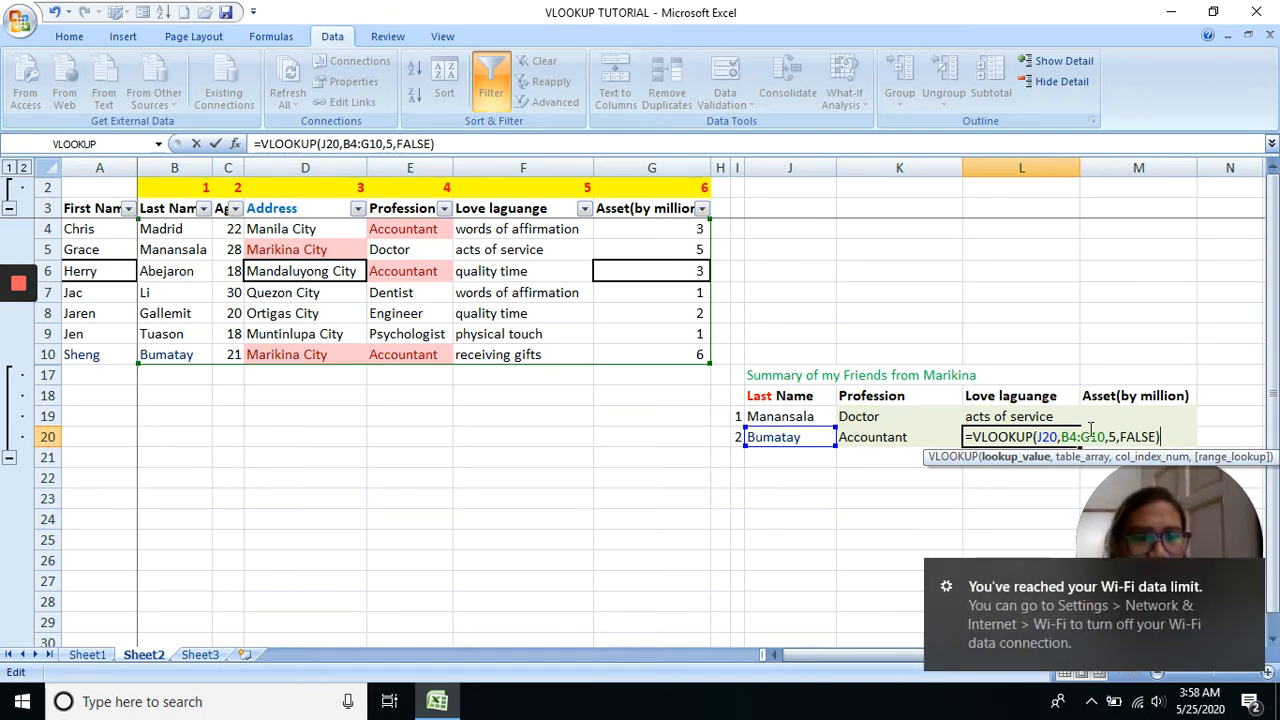
key("Return")
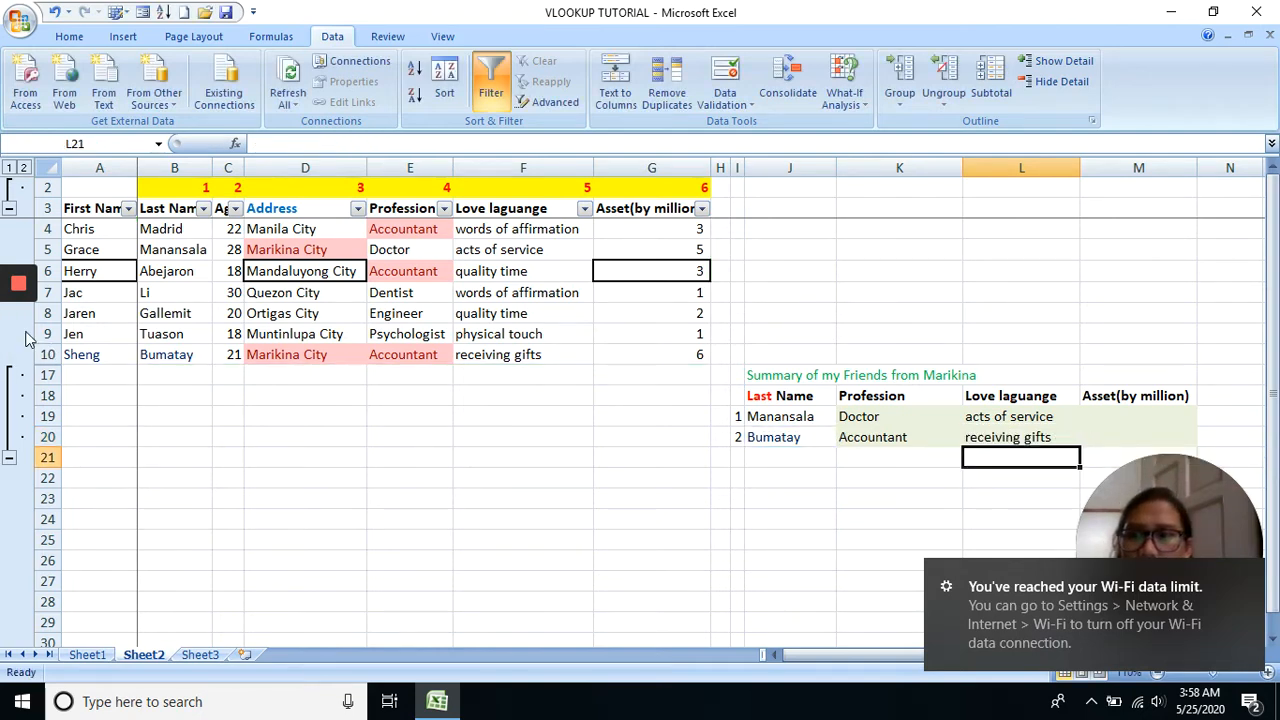
mouse_move(10, 333)
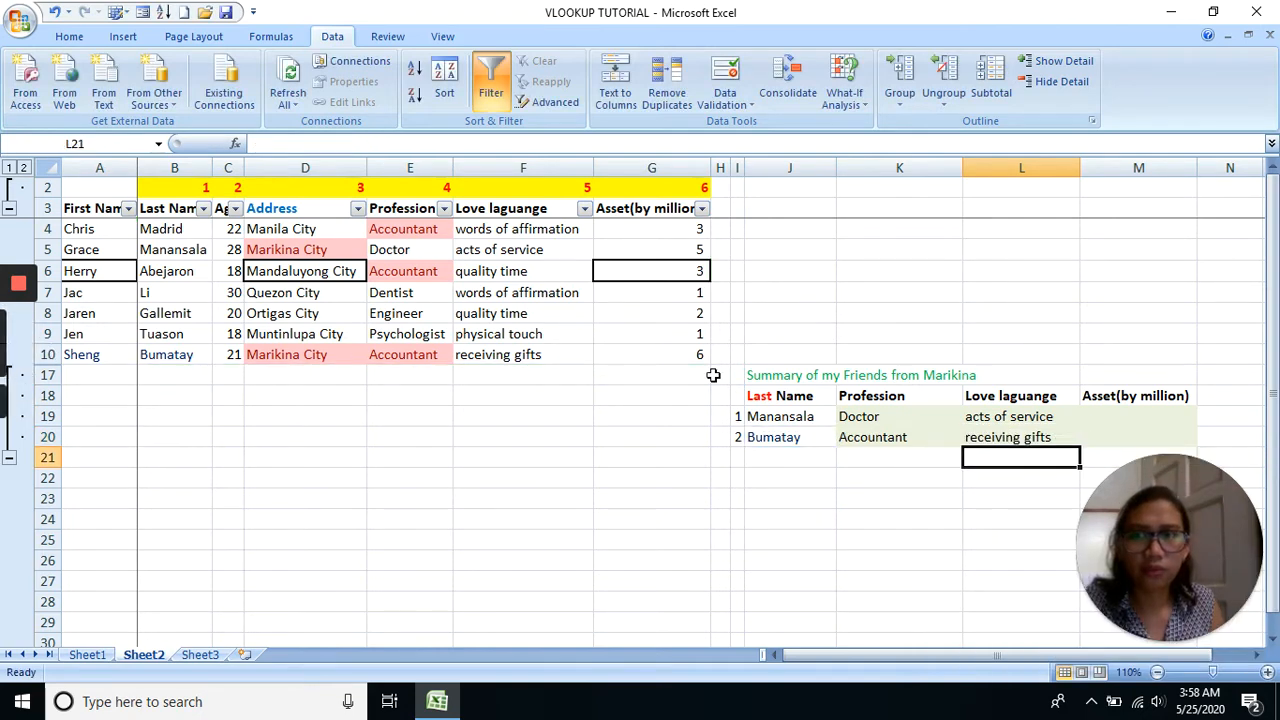
left_click(1146, 425)
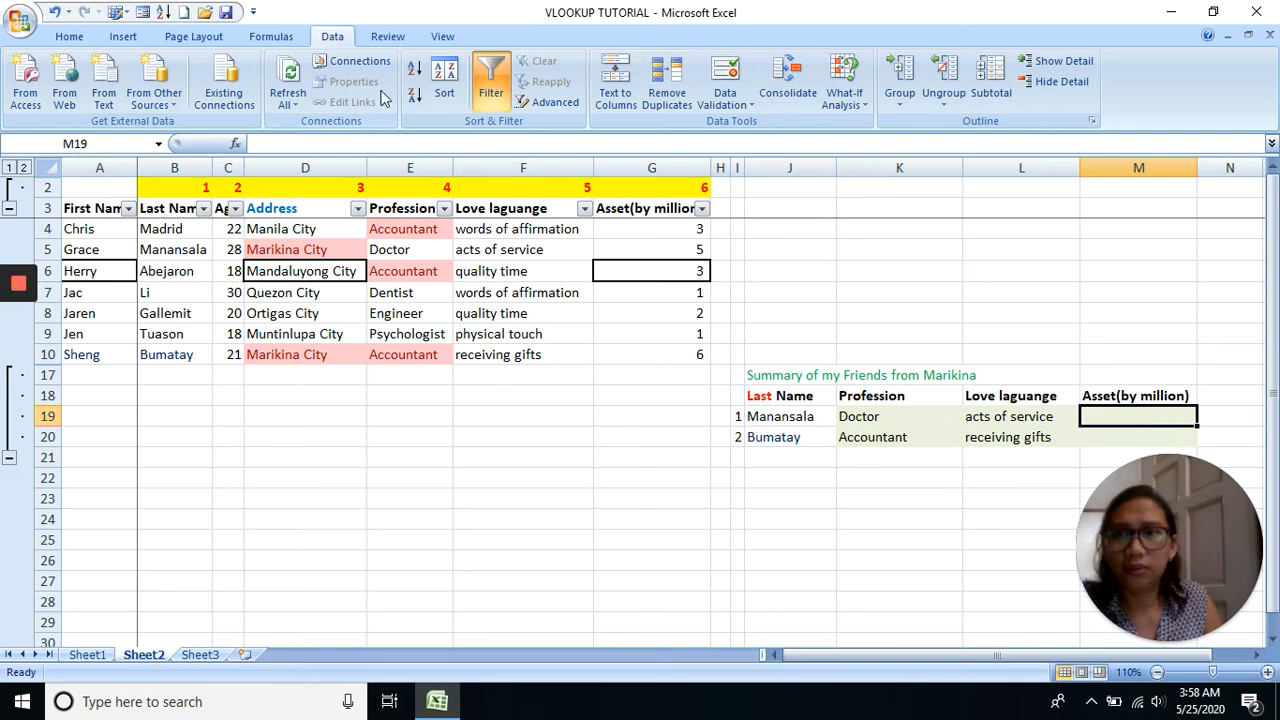
left_click(236, 145)
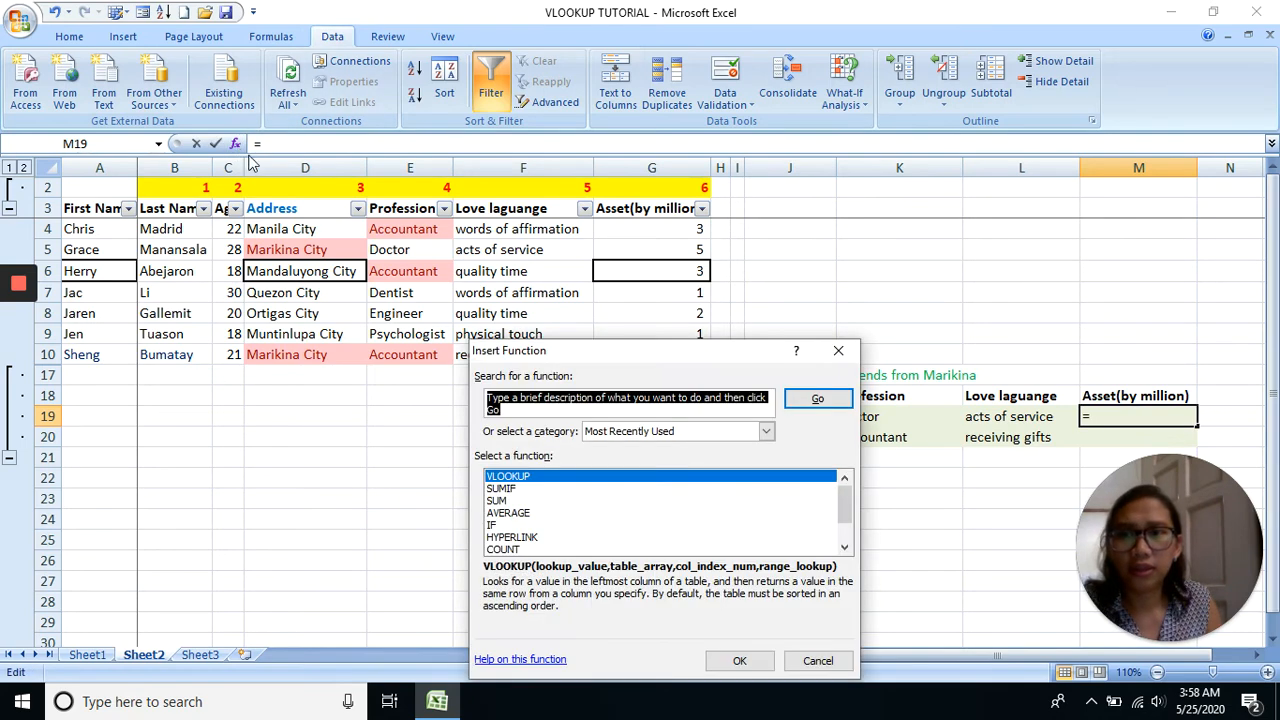
double_click(532, 476)
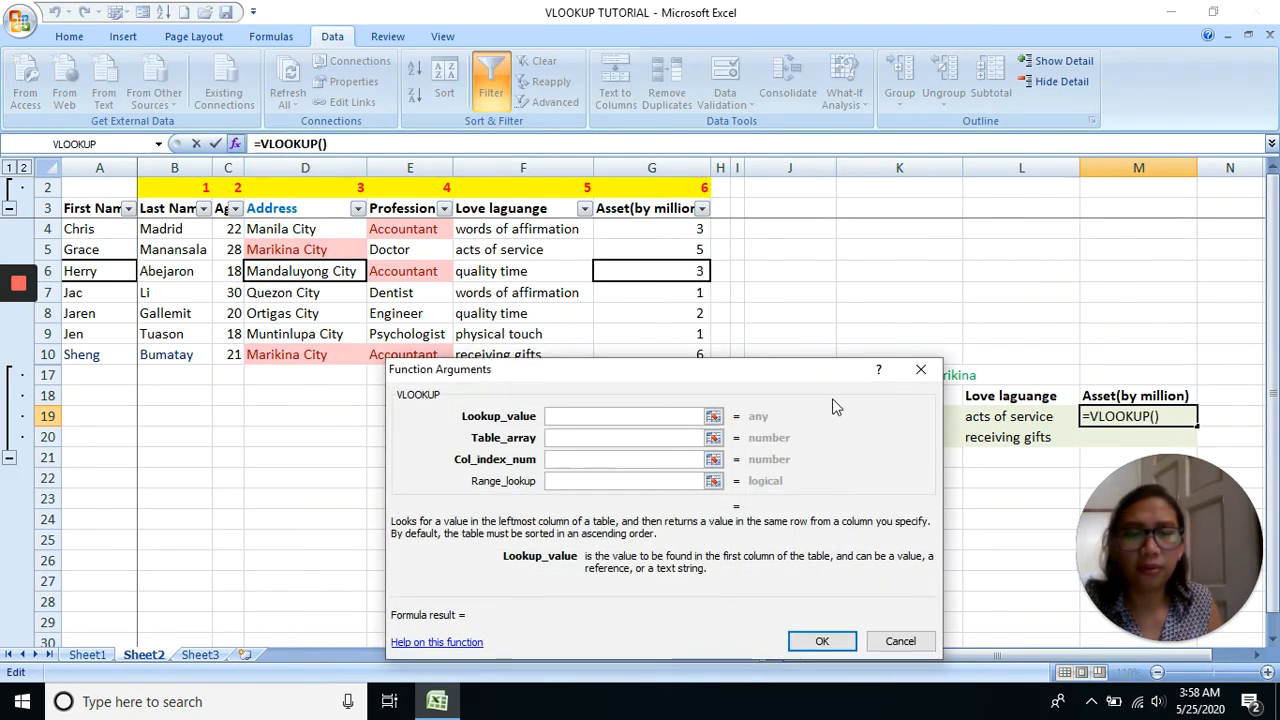
left_click(920, 369)
Select the Love laguange formula cell L19 in the Marikina friends summary
left_click(1024, 418)
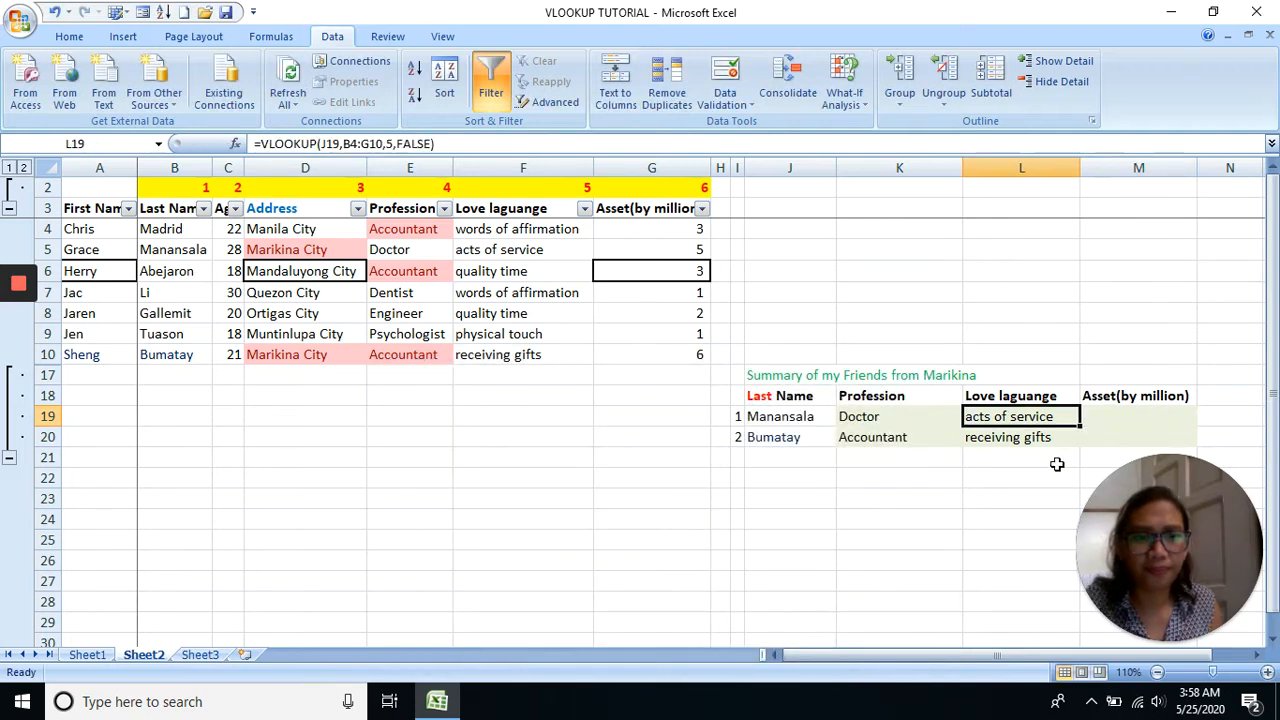
Copy the VLOOKUP formula from L19 into the first Asset(by million) cell of the summary, M19
key("ctrl+c")
left_click(1118, 413)
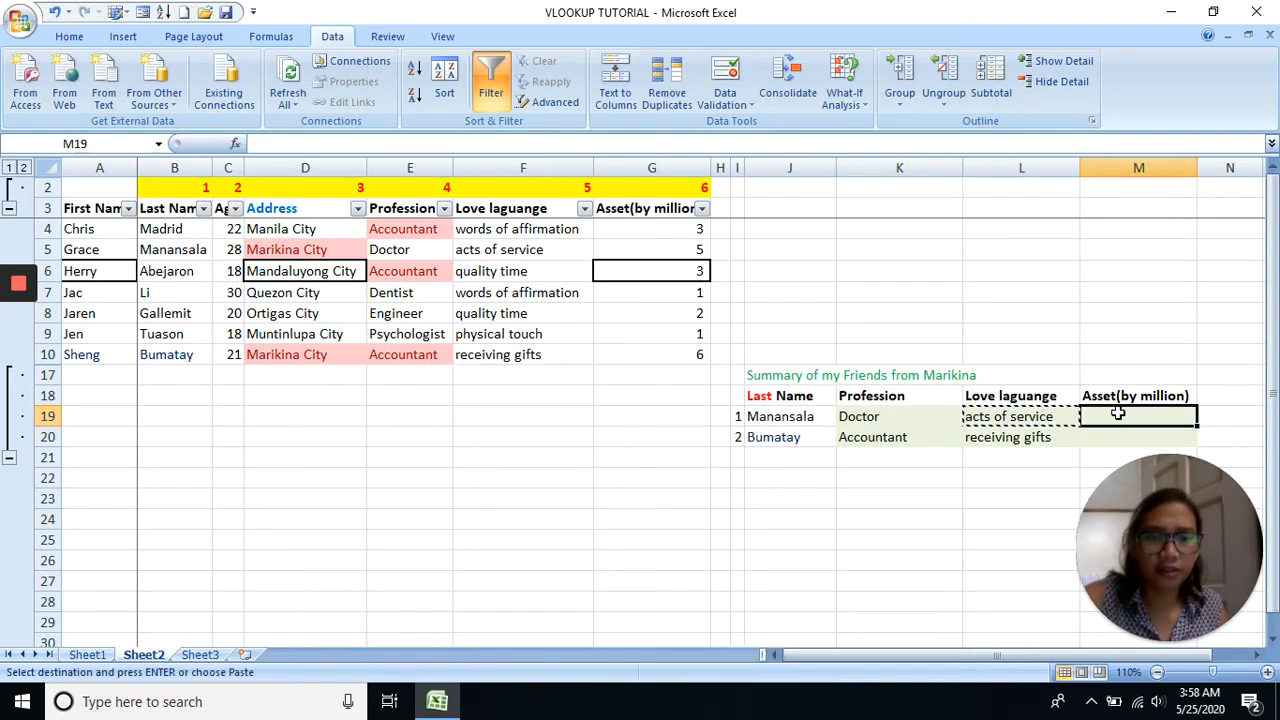
key("ctrl+v")
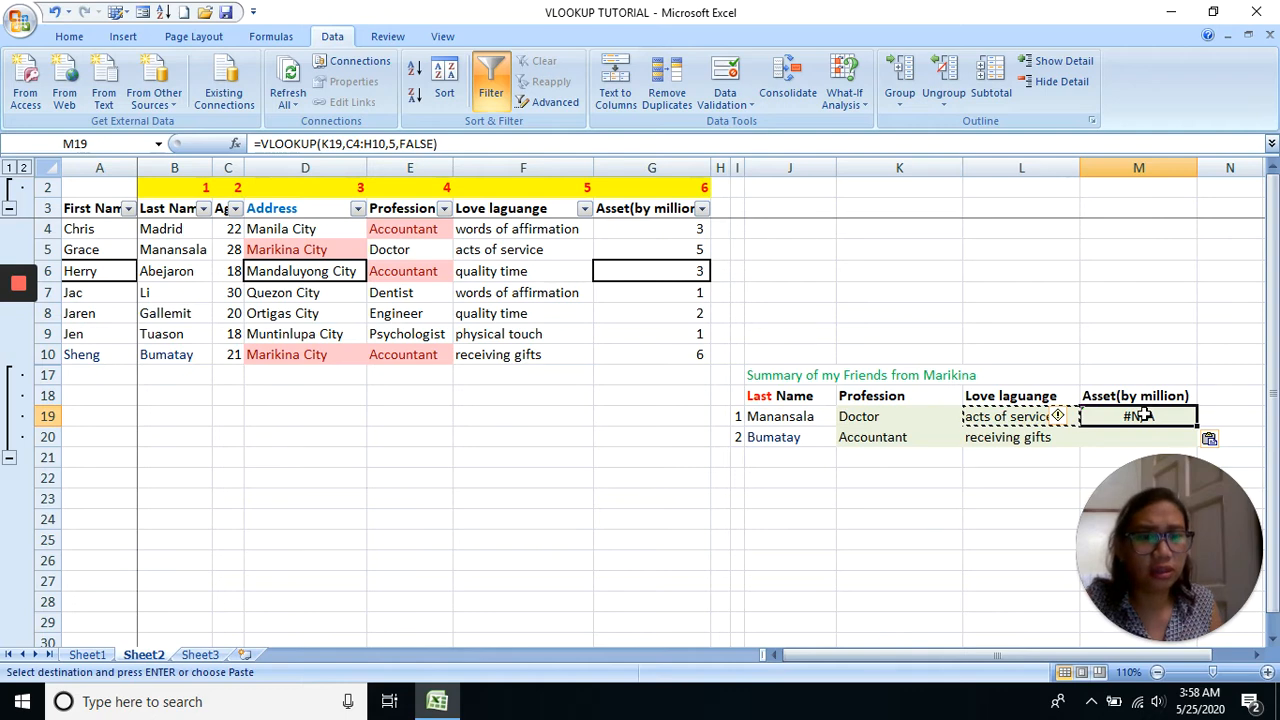
Correct the VLOOKUP in M19 to look up J19 in the range B4:G10 and return column 6
double_click(1144, 416)
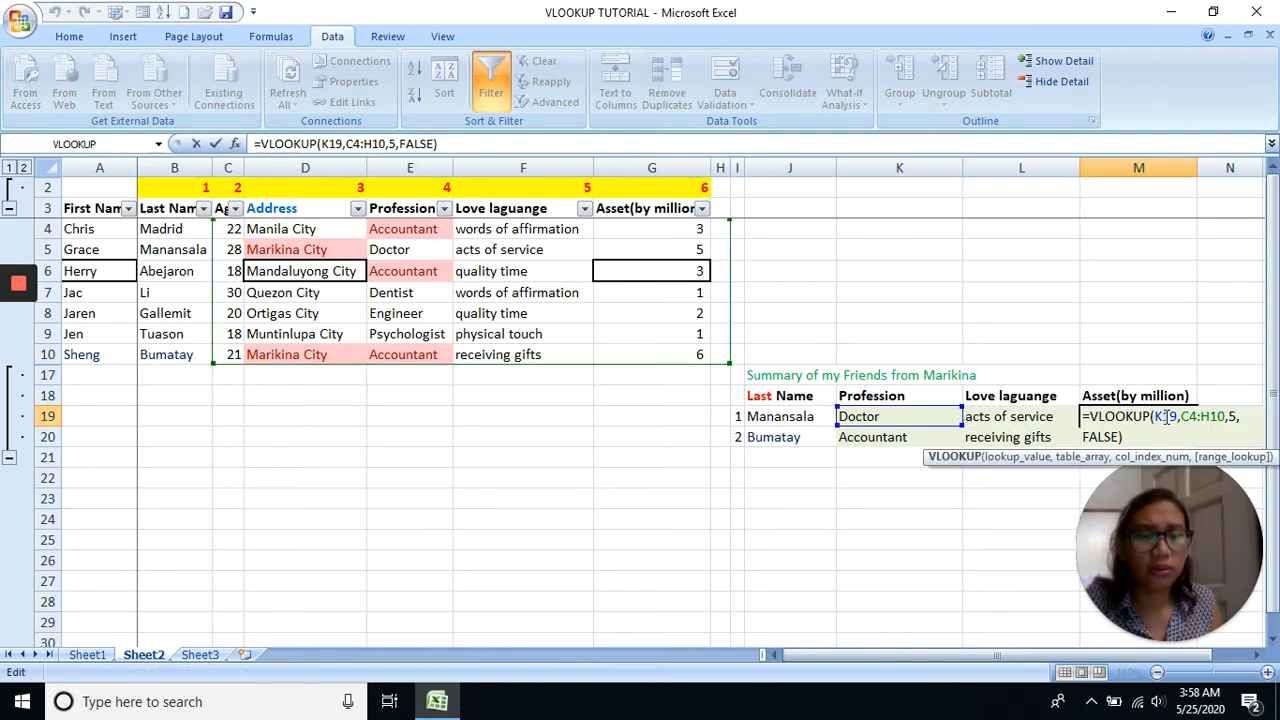
left_click(1160, 417)
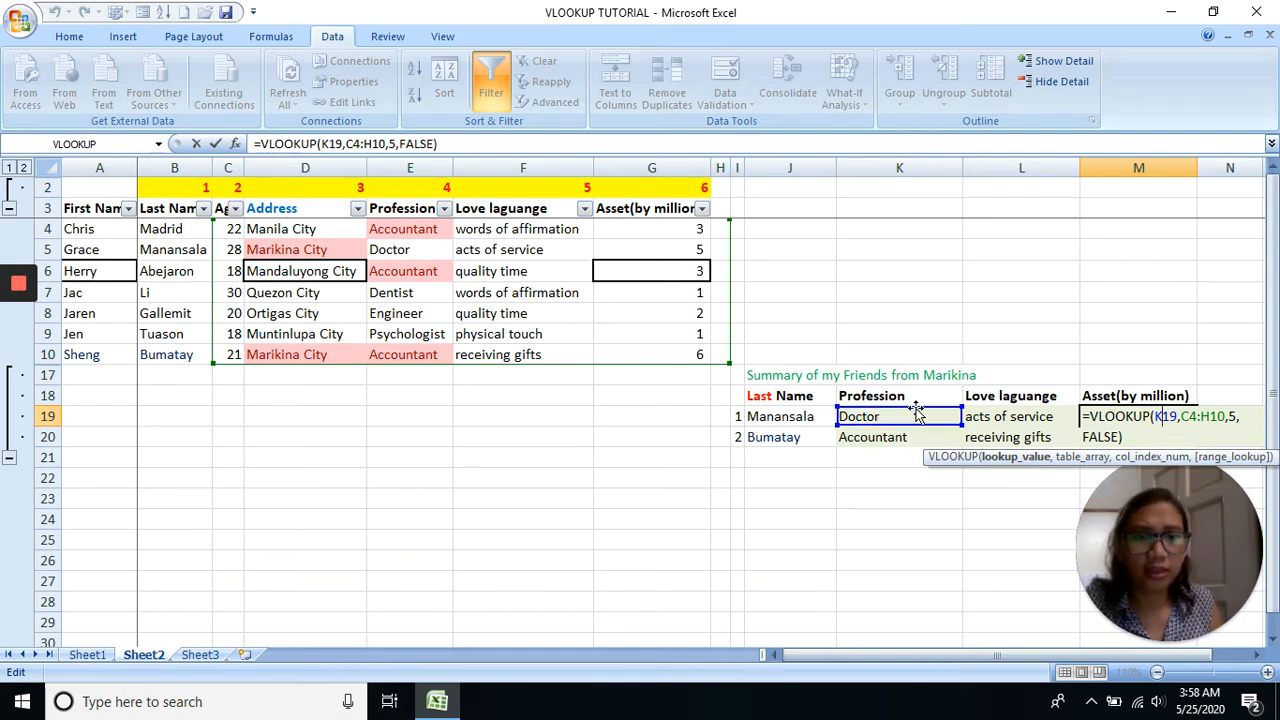
left_click_drag(845, 422, 753, 422)
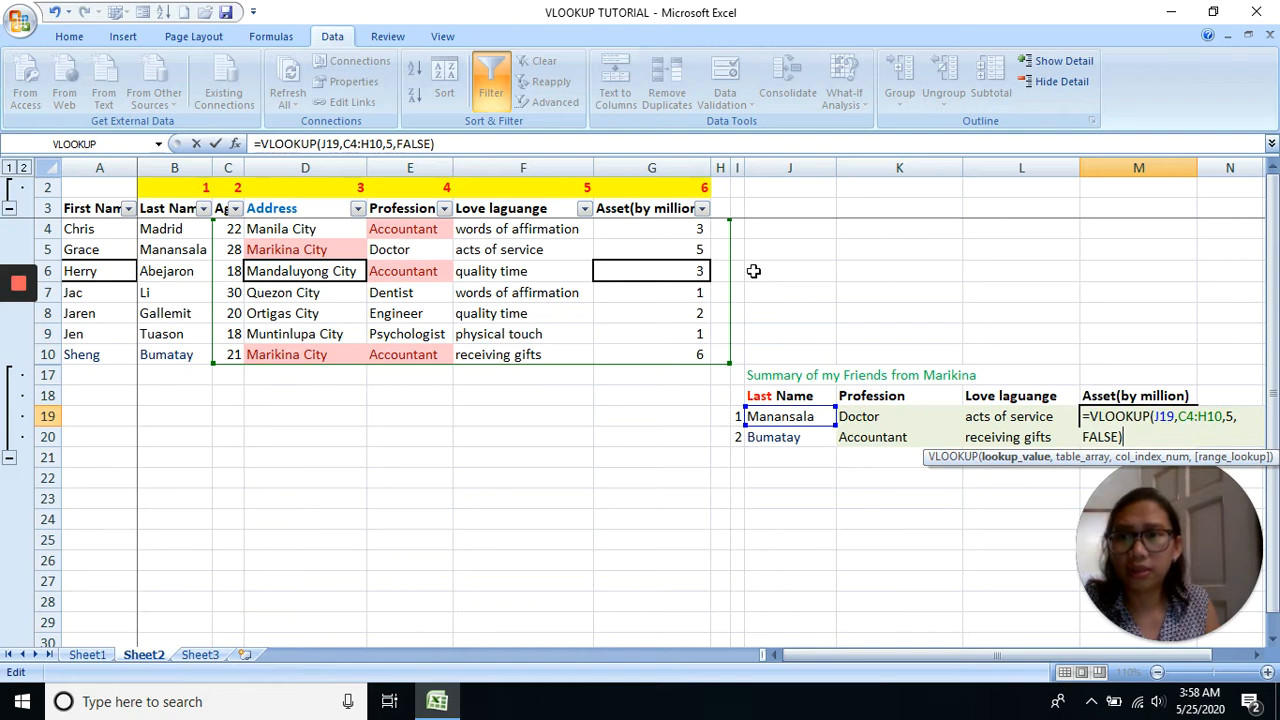
left_click_drag(212, 242, 178, 229)
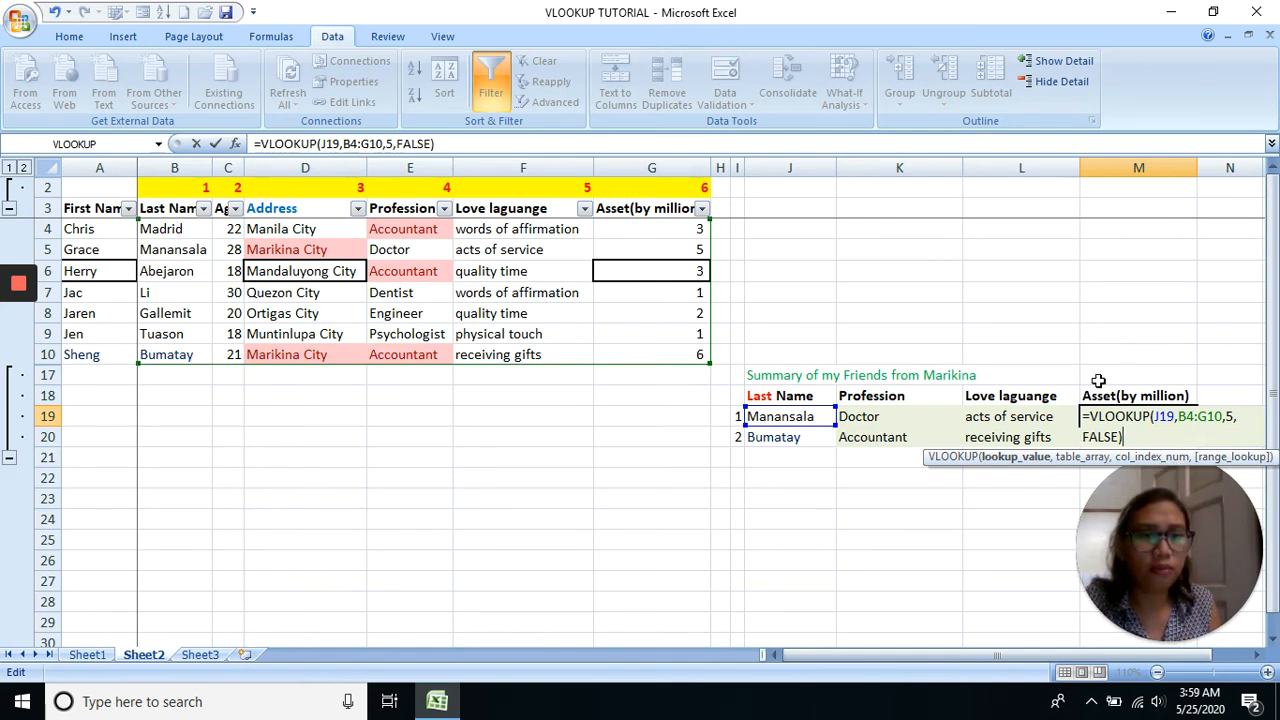
left_click(1232, 416)
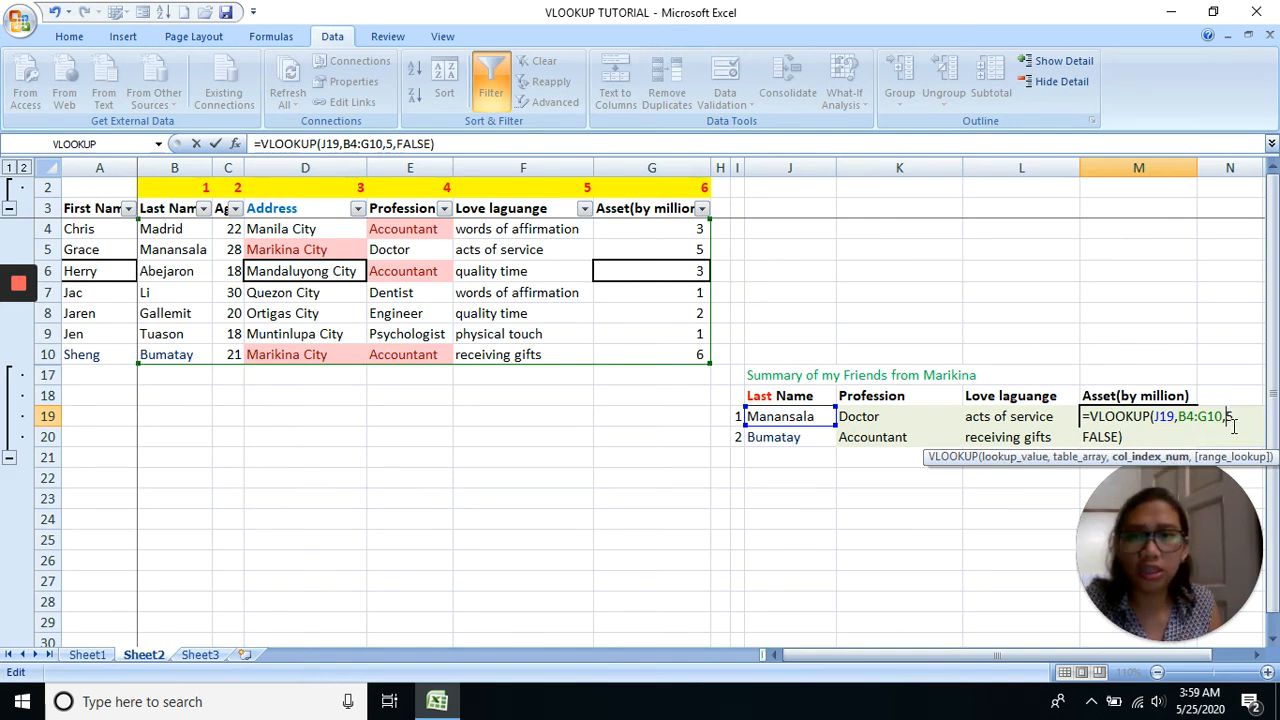
key("BackSpace")
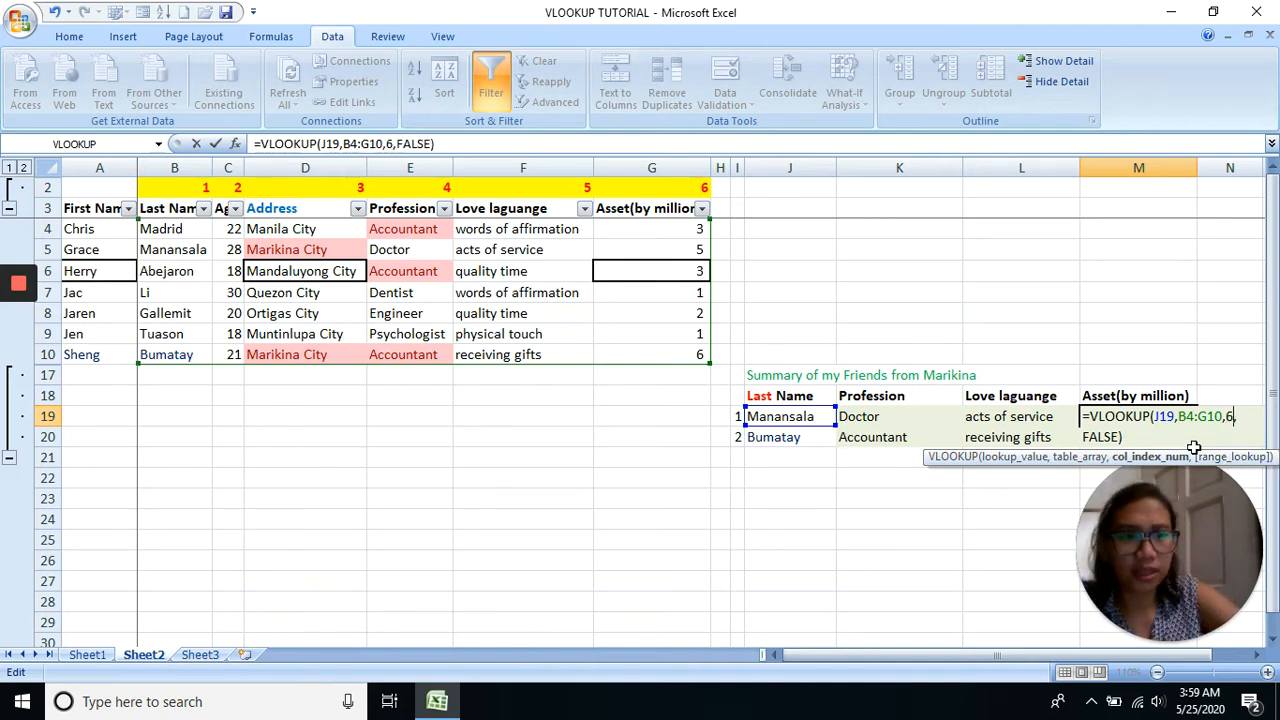
type("6")
key("Return")
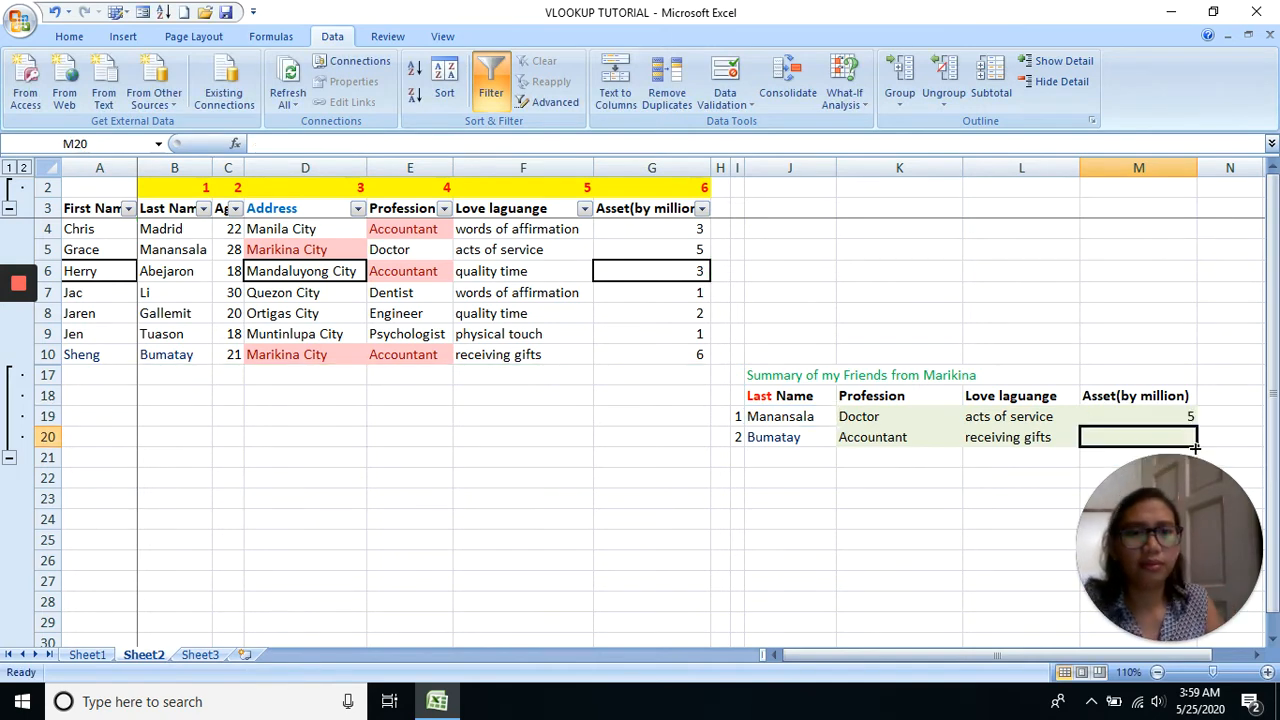
Fill the M19 formula down to M20 and reset its table range to B4:G10
left_click(1188, 418)
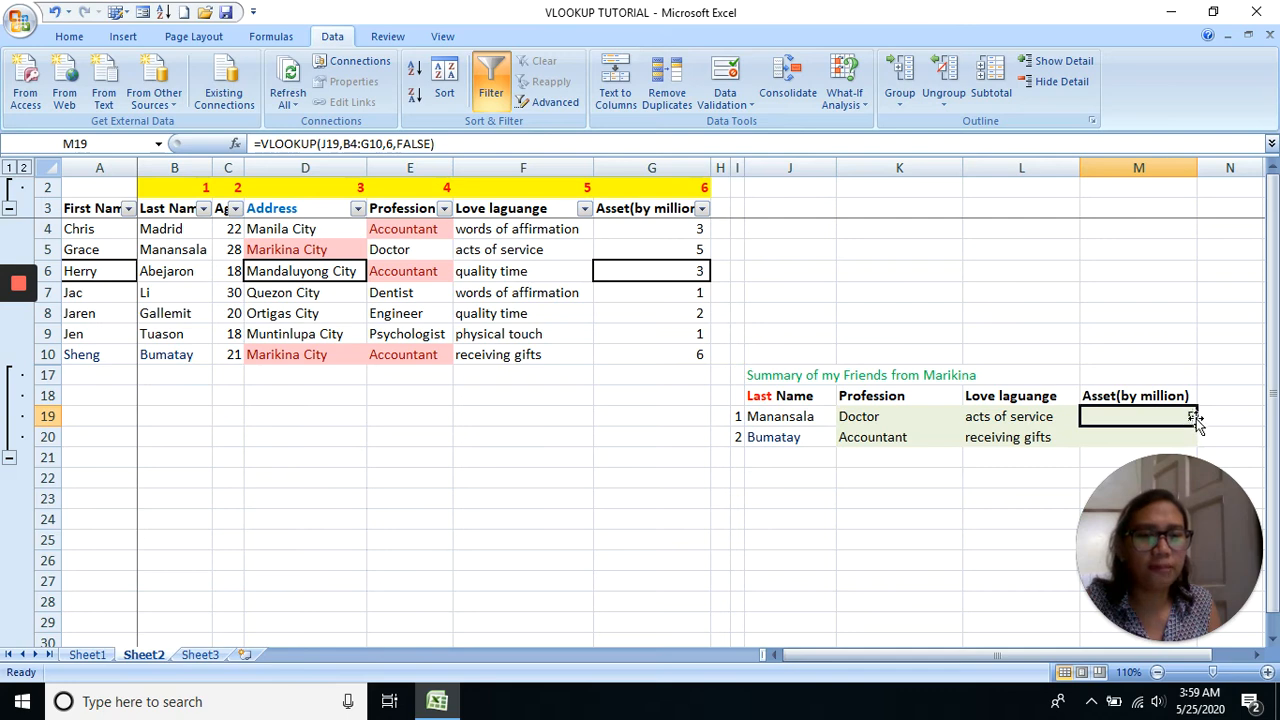
left_click_drag(1197, 424, 1190, 440)
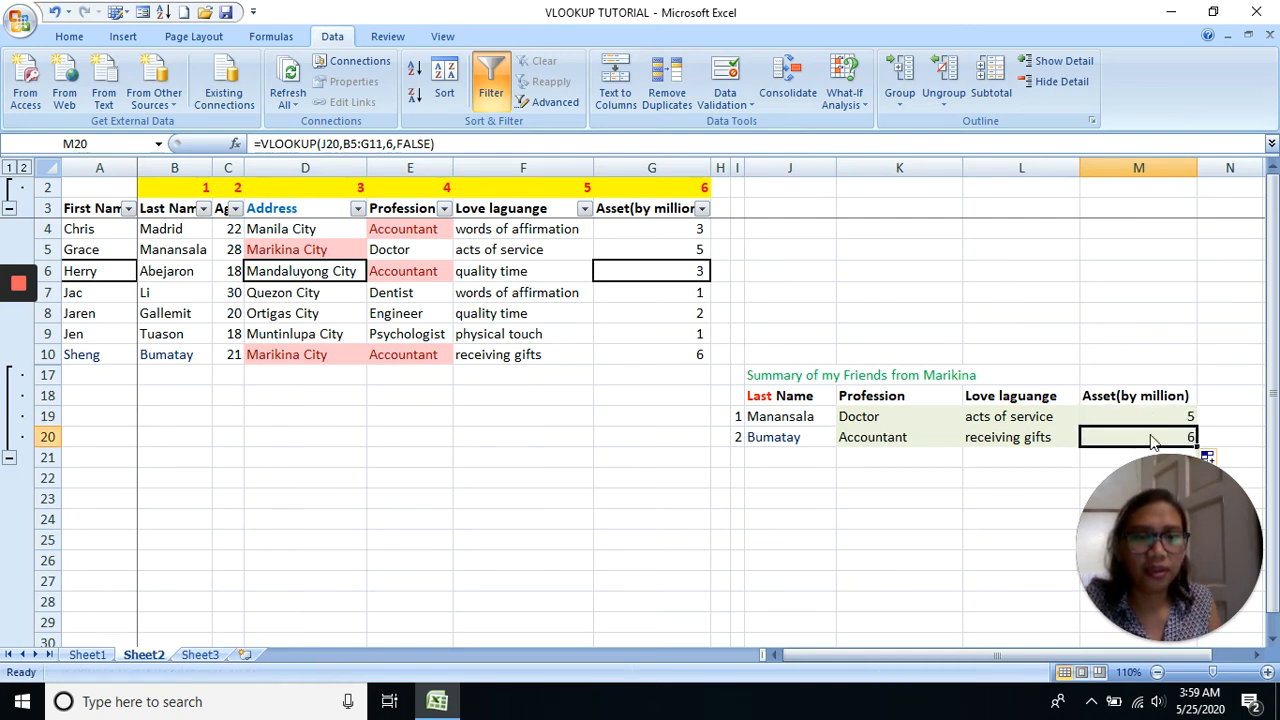
double_click(1151, 437)
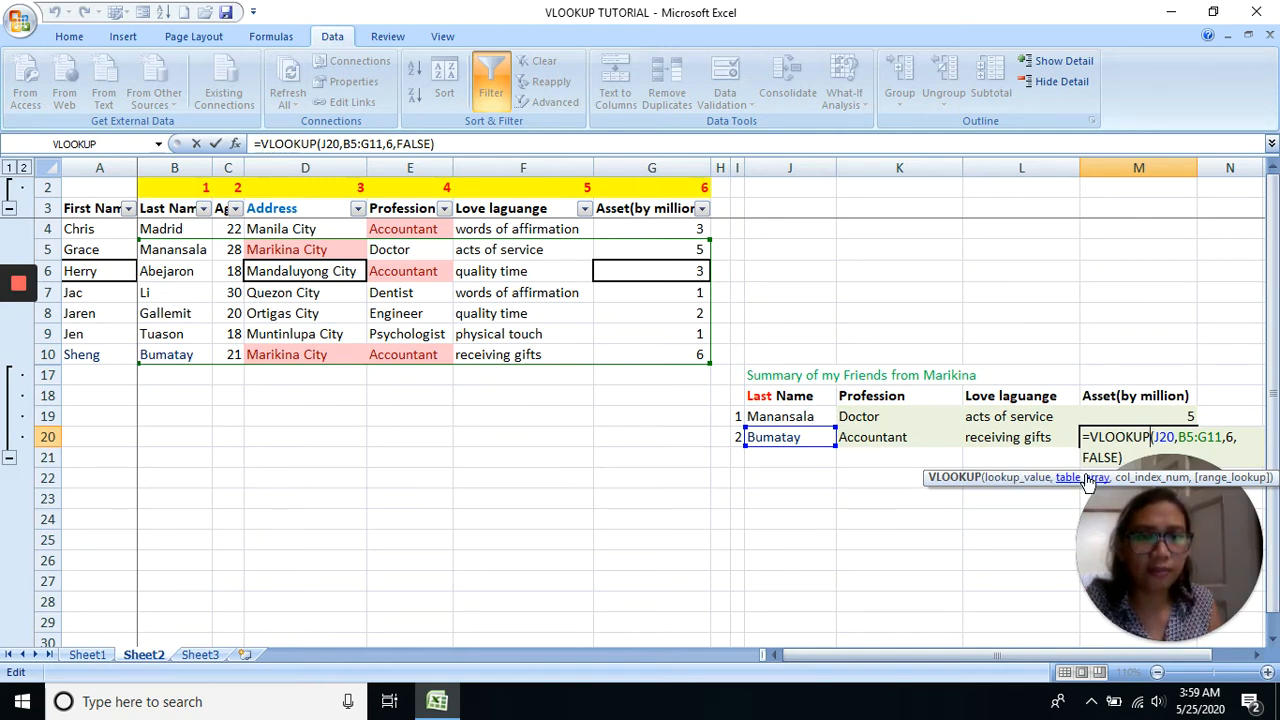
mouse_move(610, 243)
left_mouse_down()
mouse_move(593, 247)
mouse_move(602, 257)
mouse_move(604, 229)
left_mouse_up()
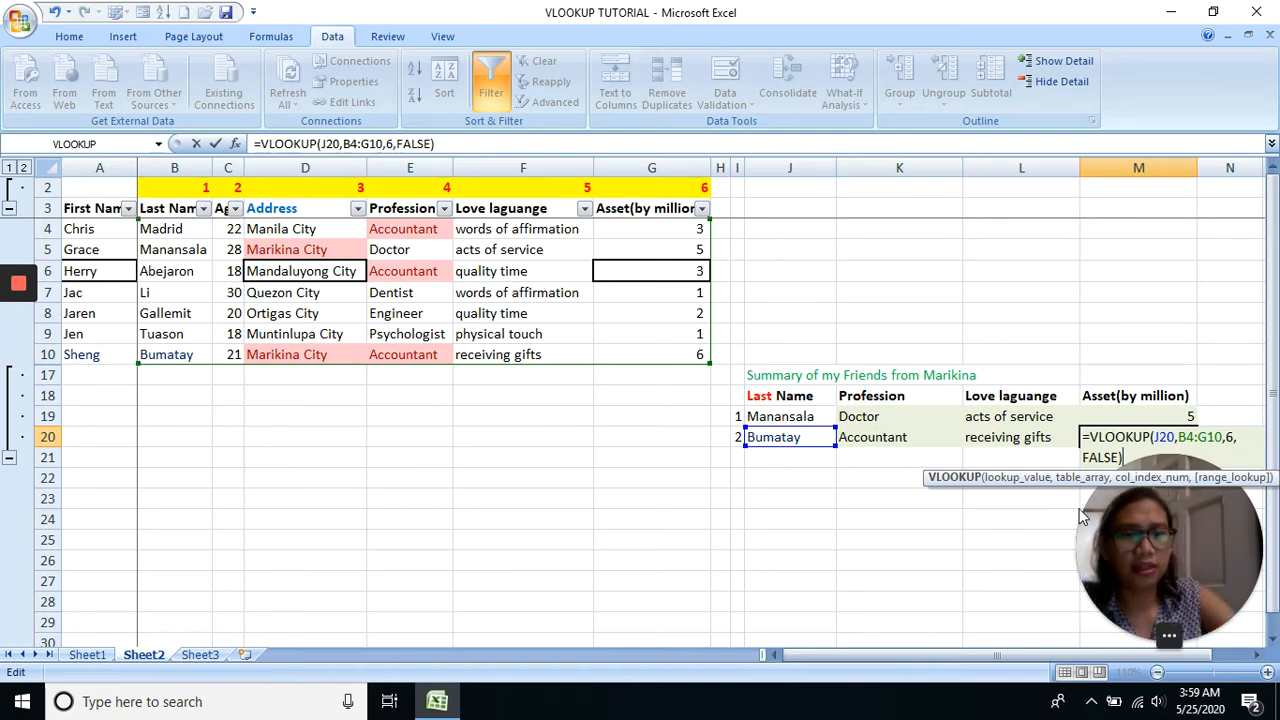
key("Return")
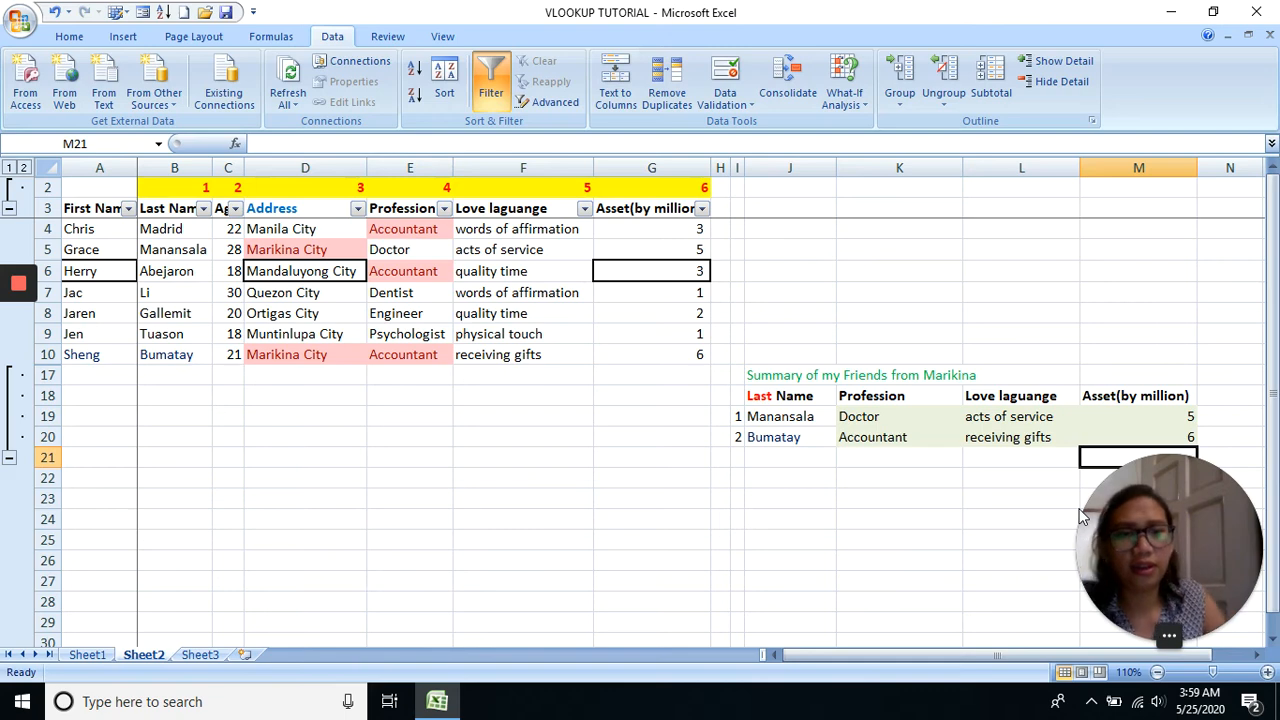
Compare the profession, love language and asset in summary row 20 with the matching source record in row 10
left_click(798, 437)
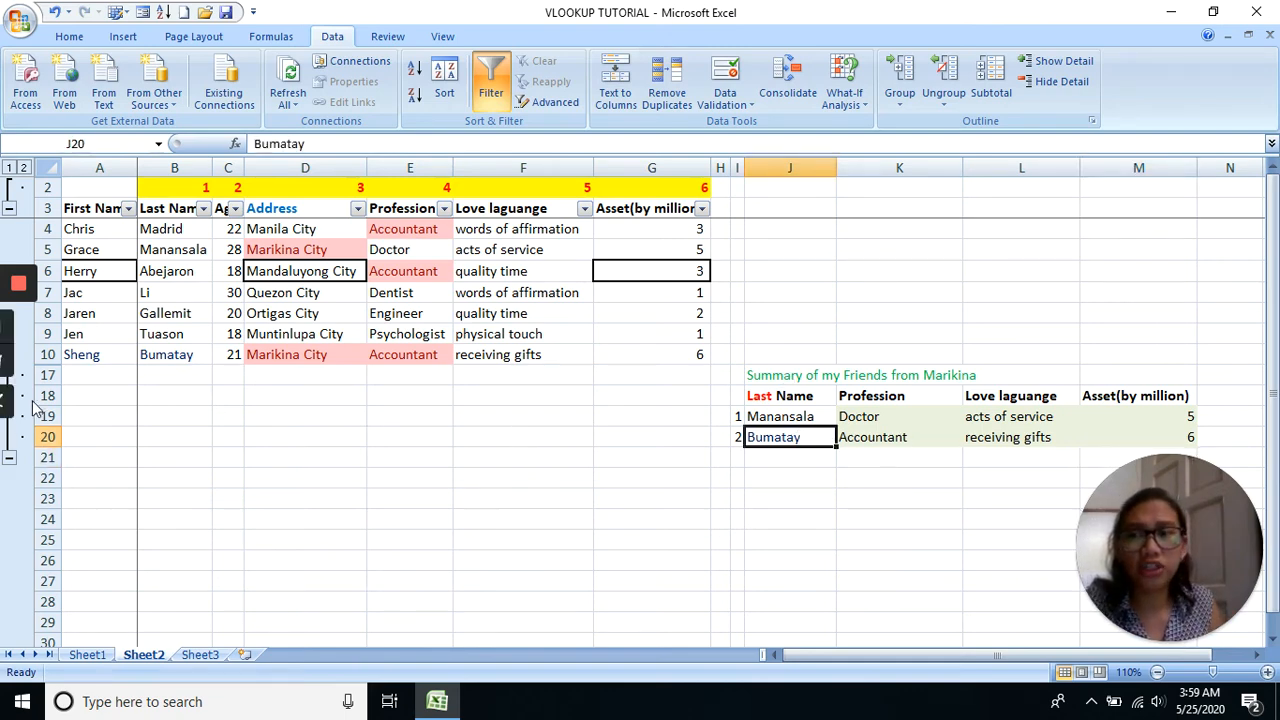
left_click(100, 357)
left_click(182, 362)
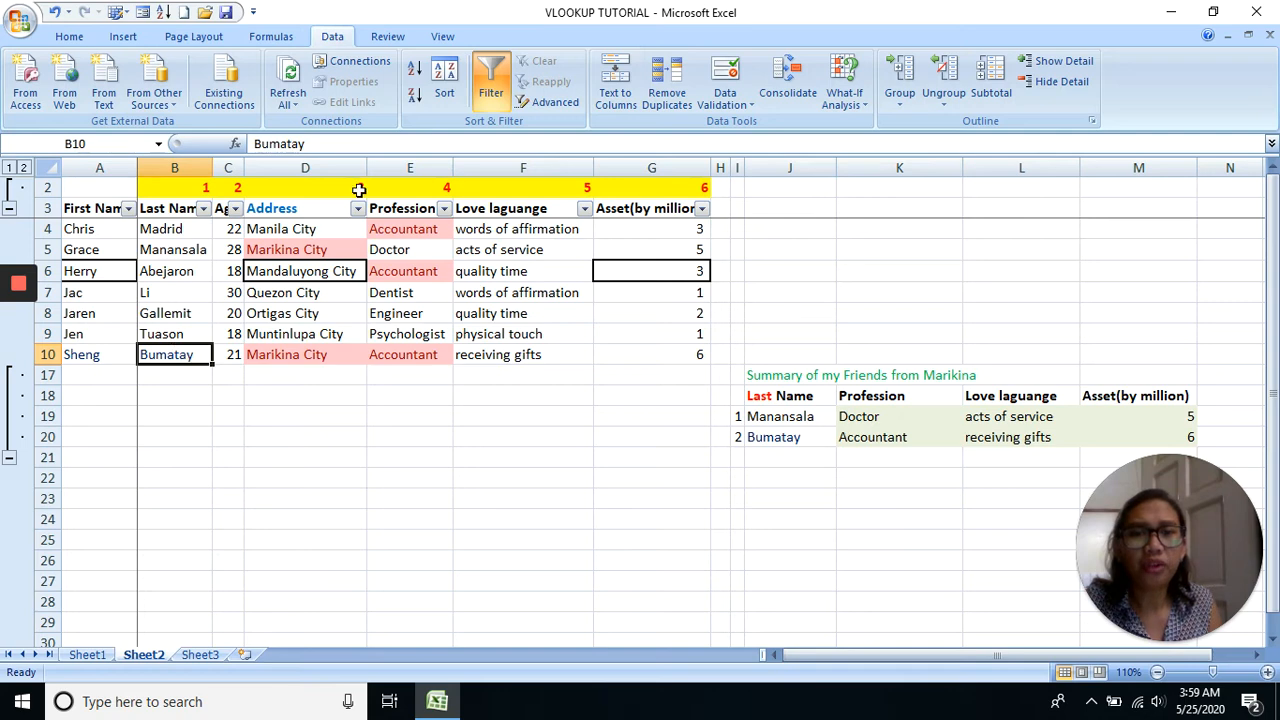
left_click(416, 353)
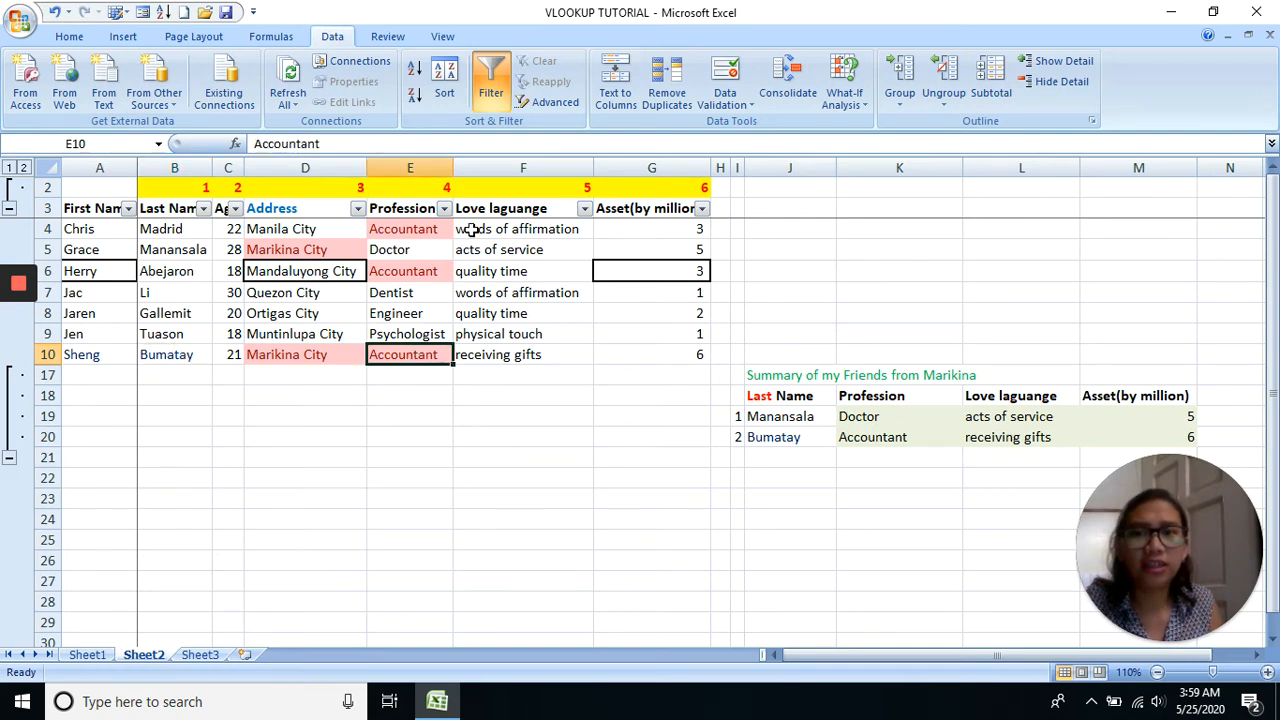
left_click(522, 168)
left_click(533, 354)
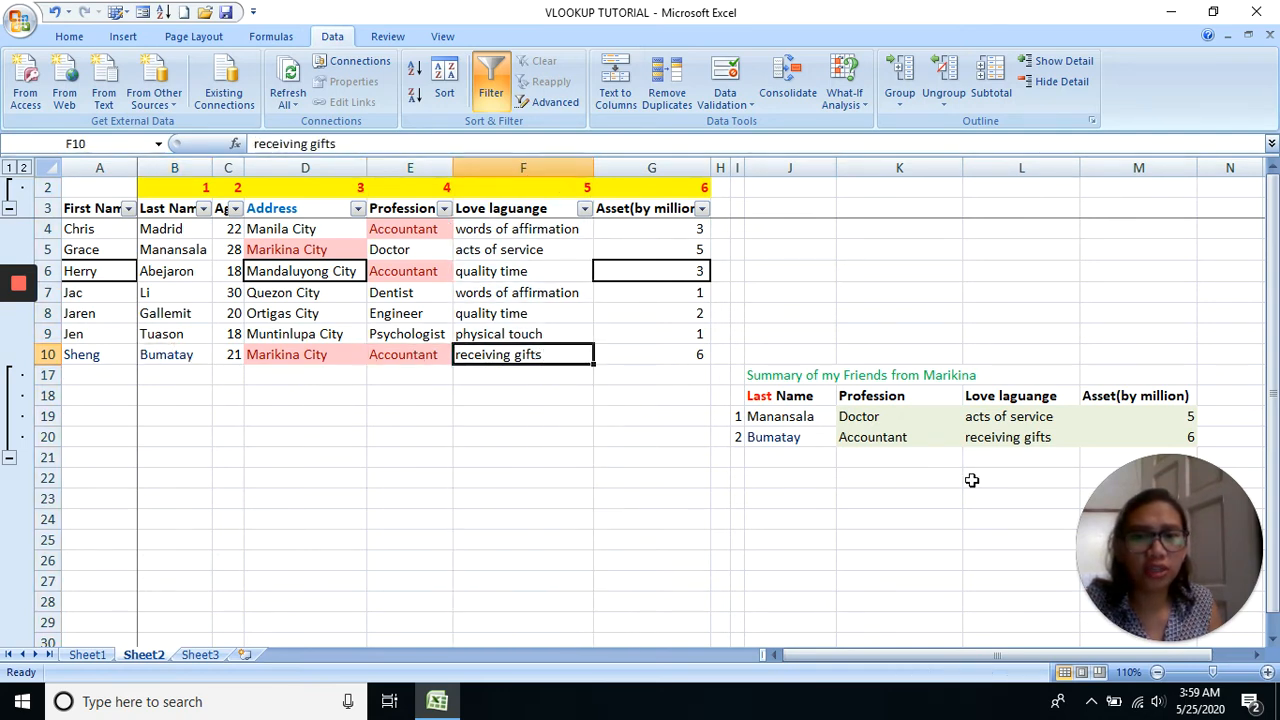
left_click(1030, 444)
left_click(529, 356)
left_click(1012, 442)
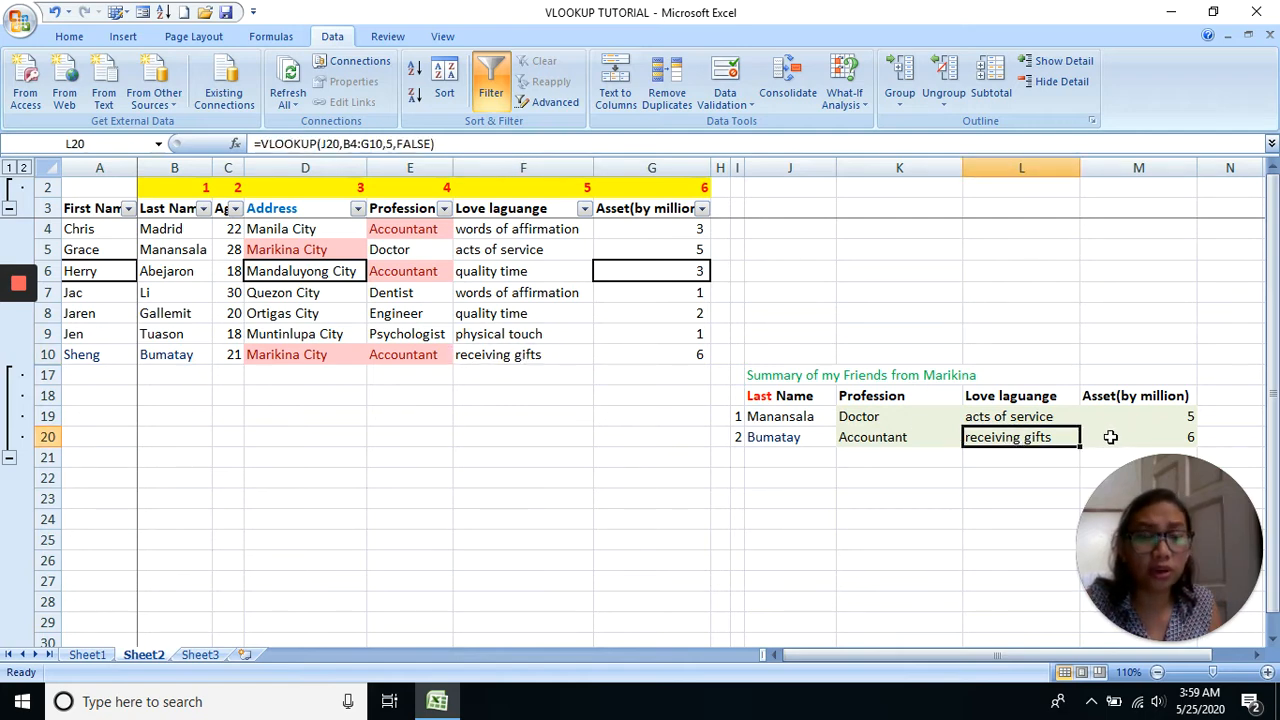
left_click(645, 370)
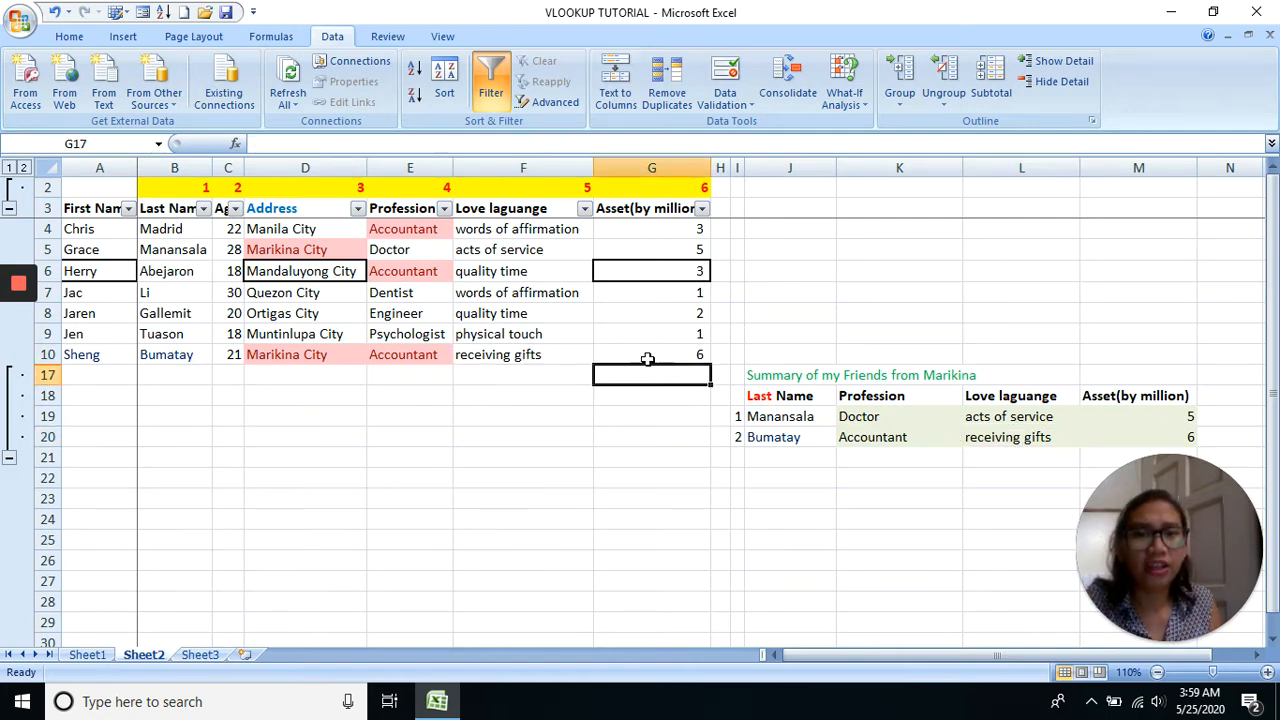
left_click(626, 350)
left_click(1098, 437)
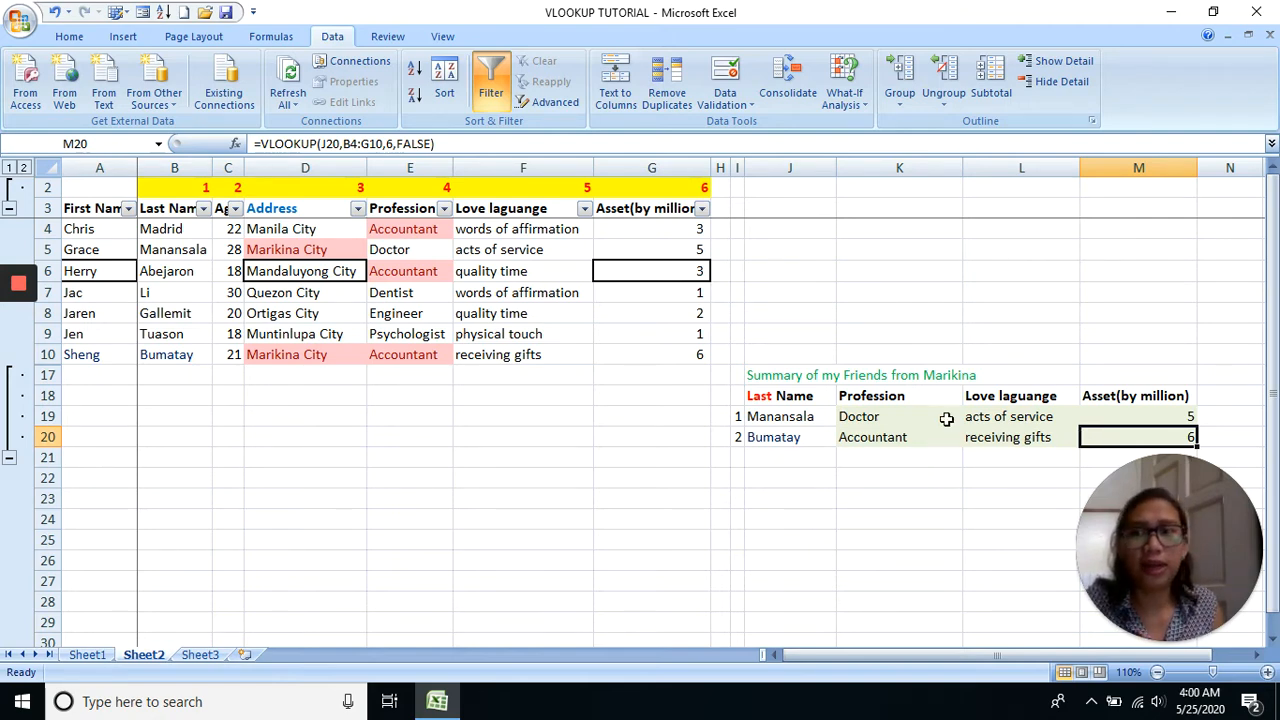
mouse_move(18, 330)
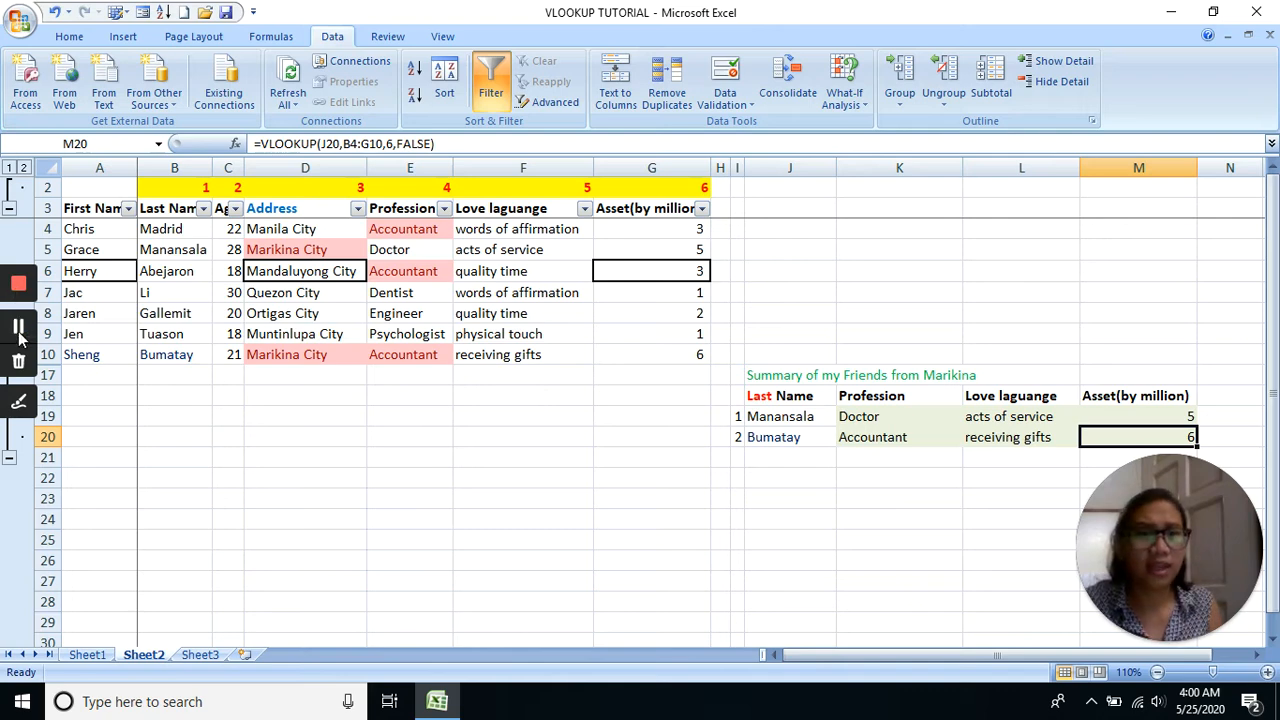
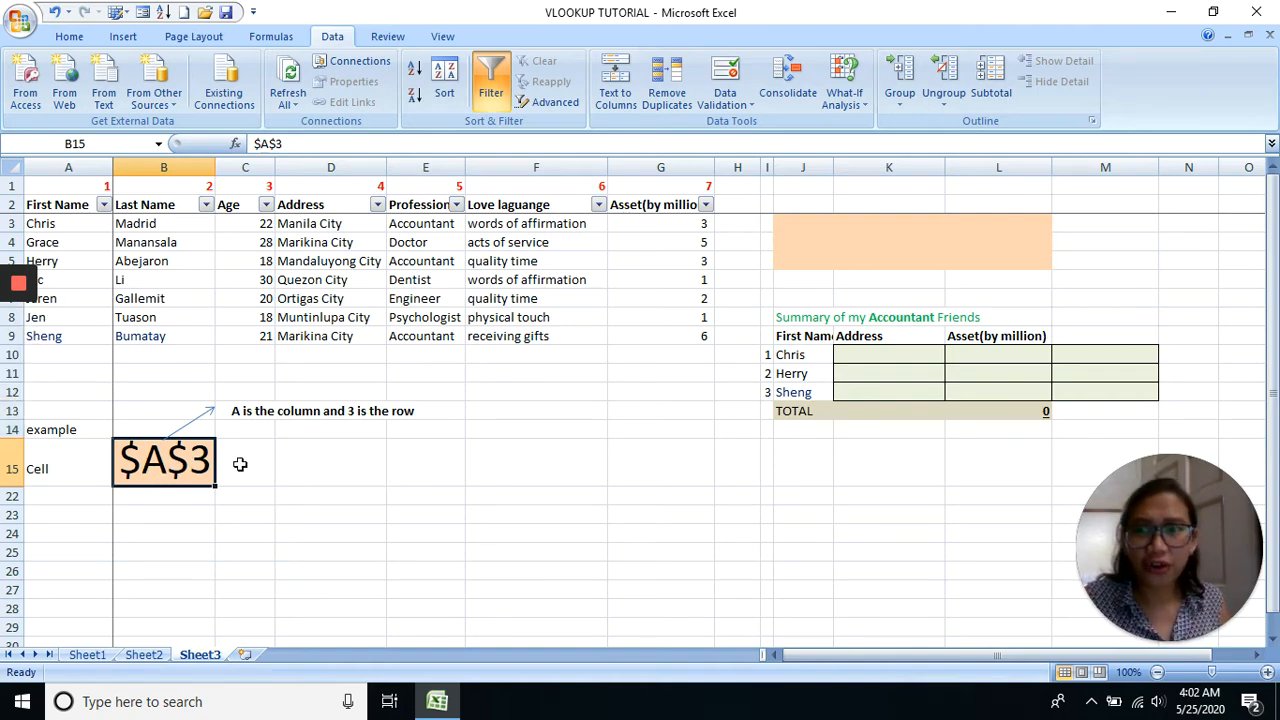
Remove both dollar signs from the example reference in B15 on Sheet3 so it reads A3
double_click(143, 461)
key("BackSpace")
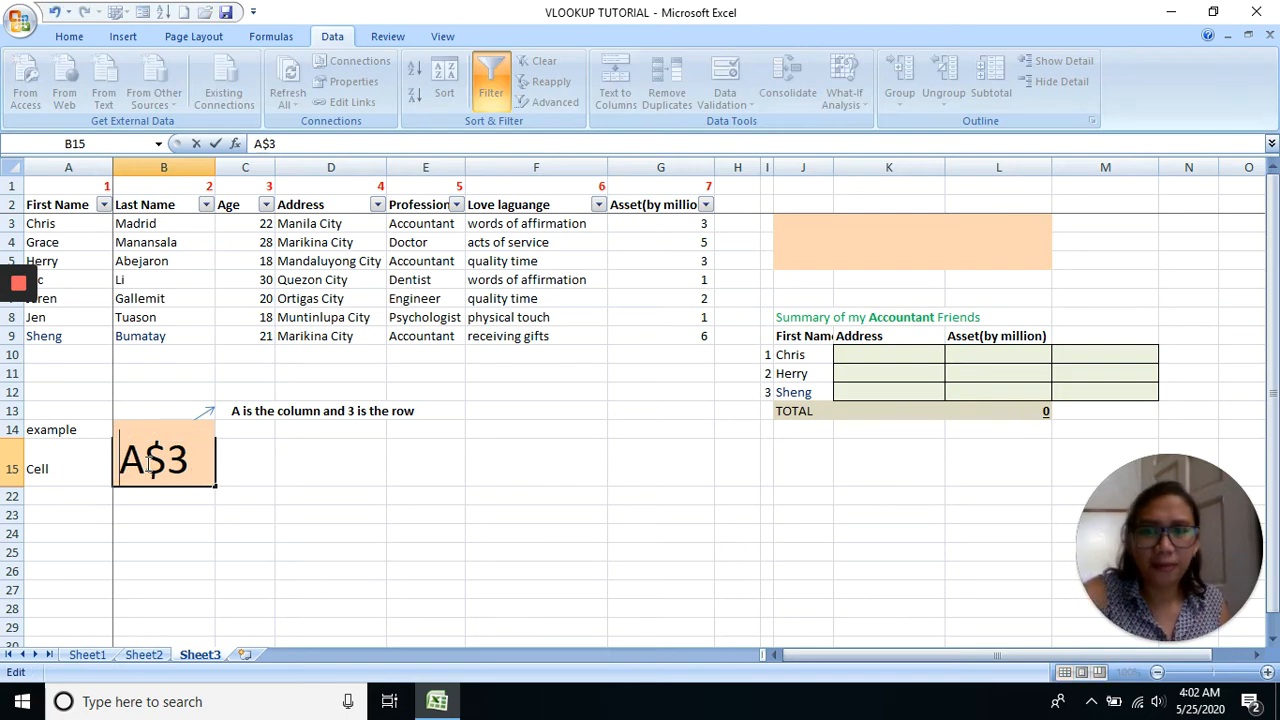
left_click(162, 463)
key("BackSpace")
key("Return")
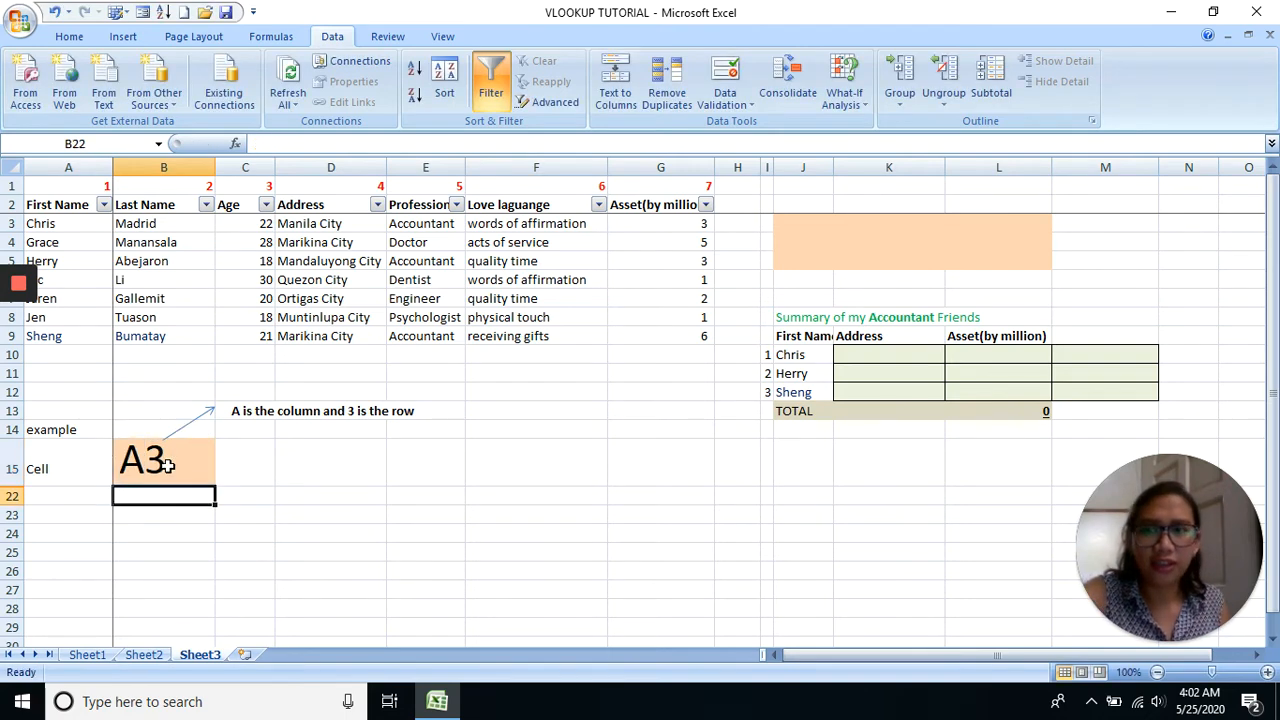
Turn the example text in B15 into the formula =A3
left_click(170, 464)
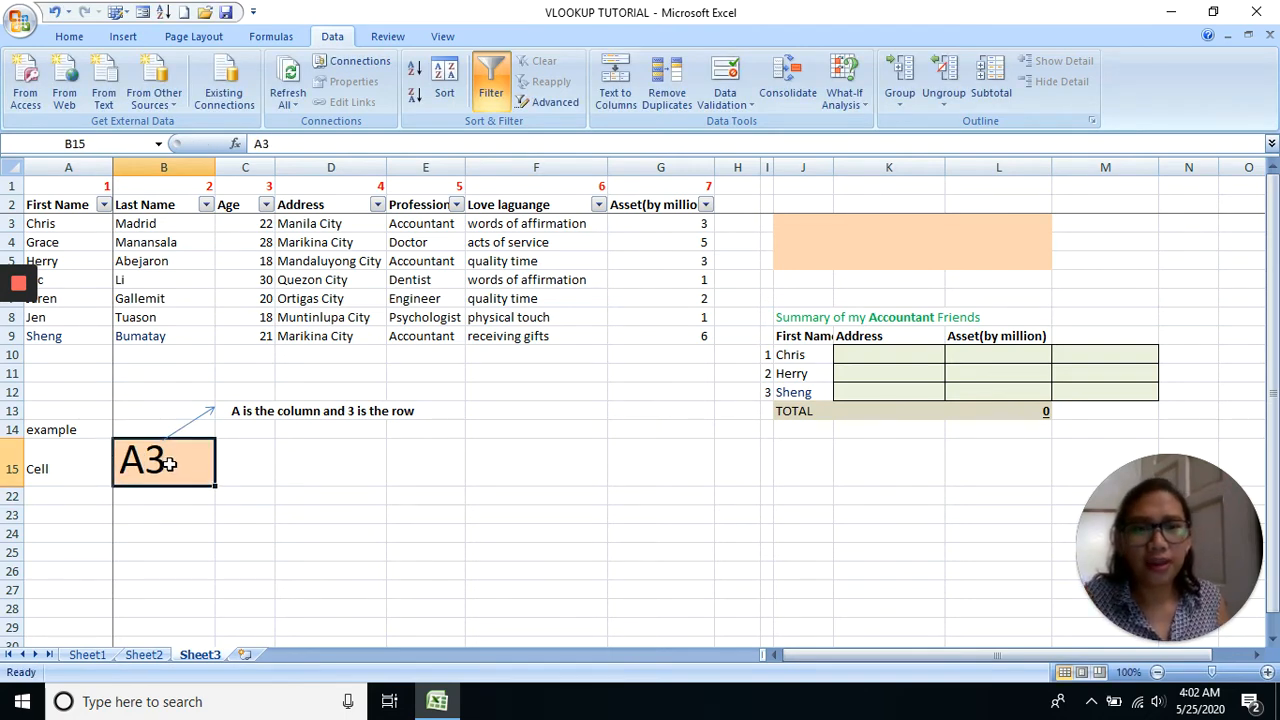
double_click(120, 456)
type("=")
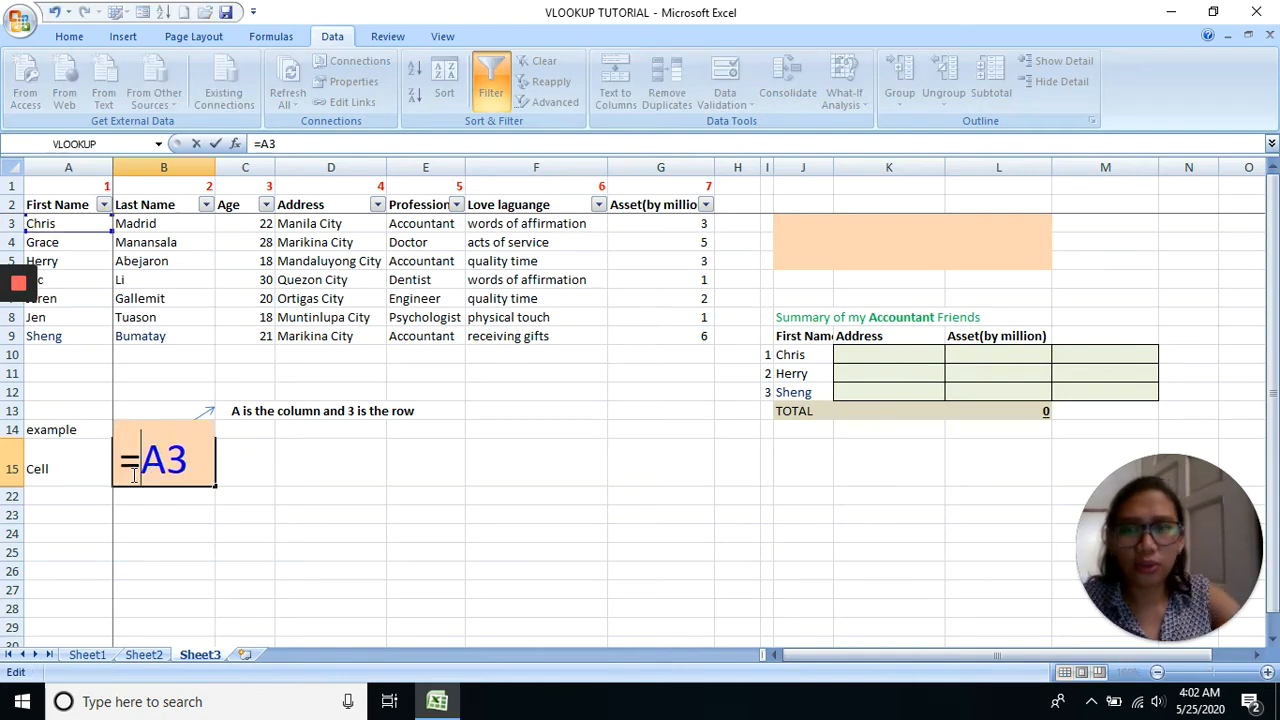
key("Return")
left_click(138, 470)
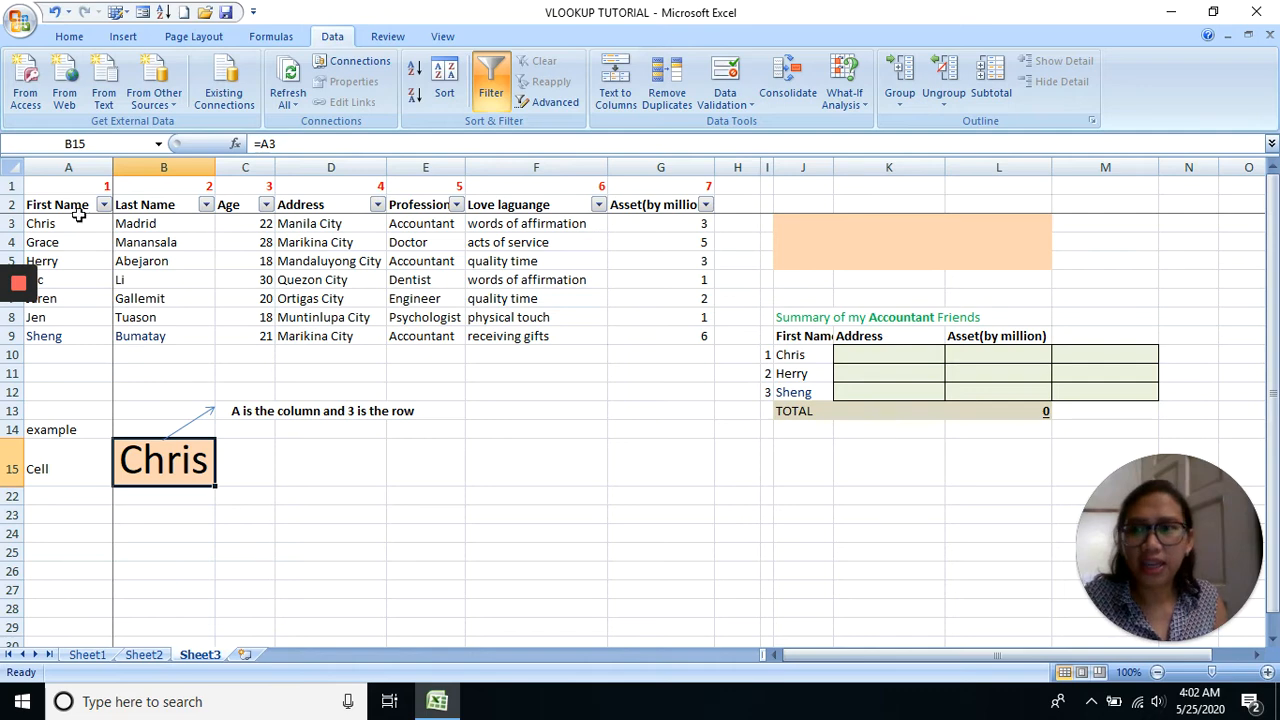
Replace the equals sign in B15 with a dollar sign and add another before the 3, making it $A$3
double_click(138, 458)
left_click_drag(141, 460, 108, 470)
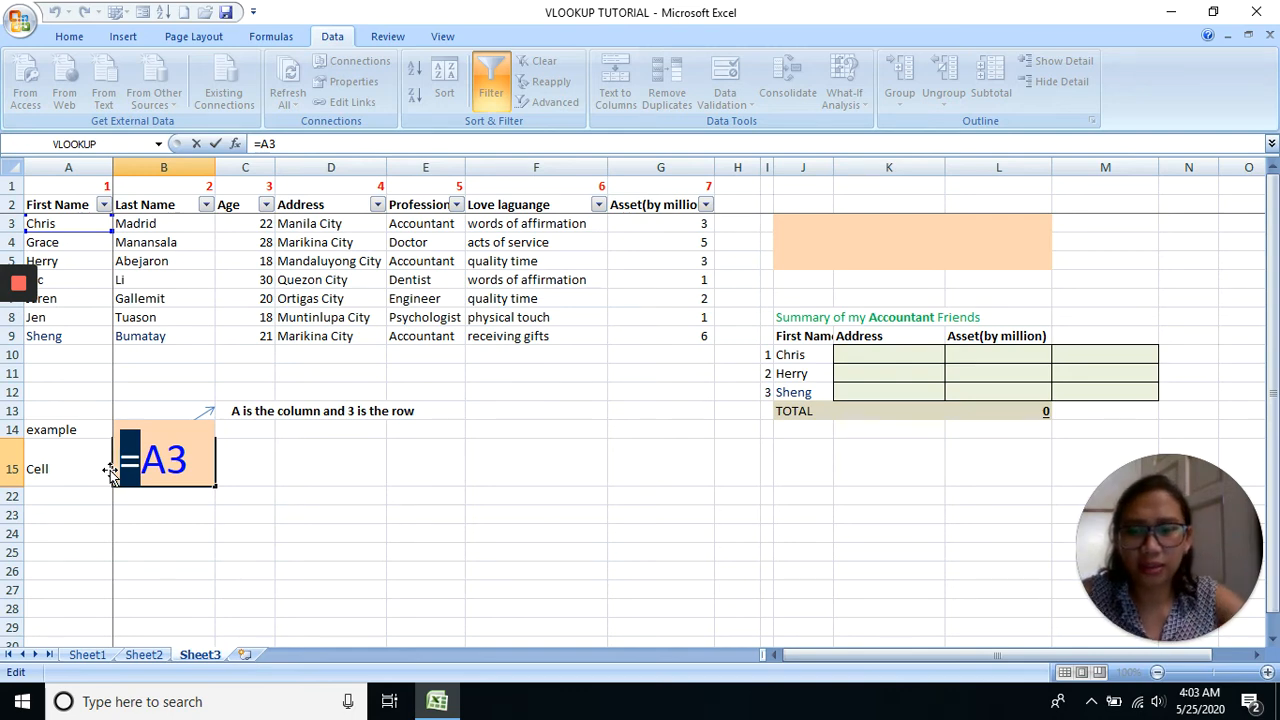
type("$")
left_click(168, 458)
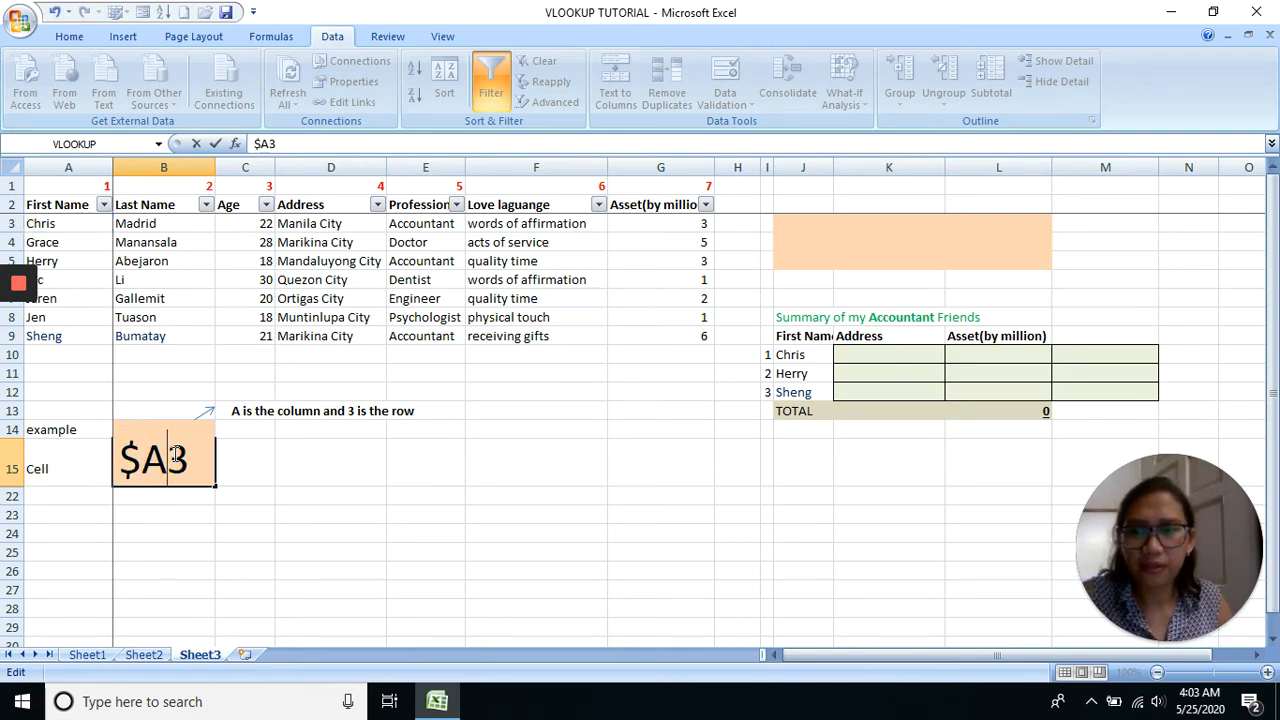
type("$")
left_click(291, 510)
left_click(201, 476)
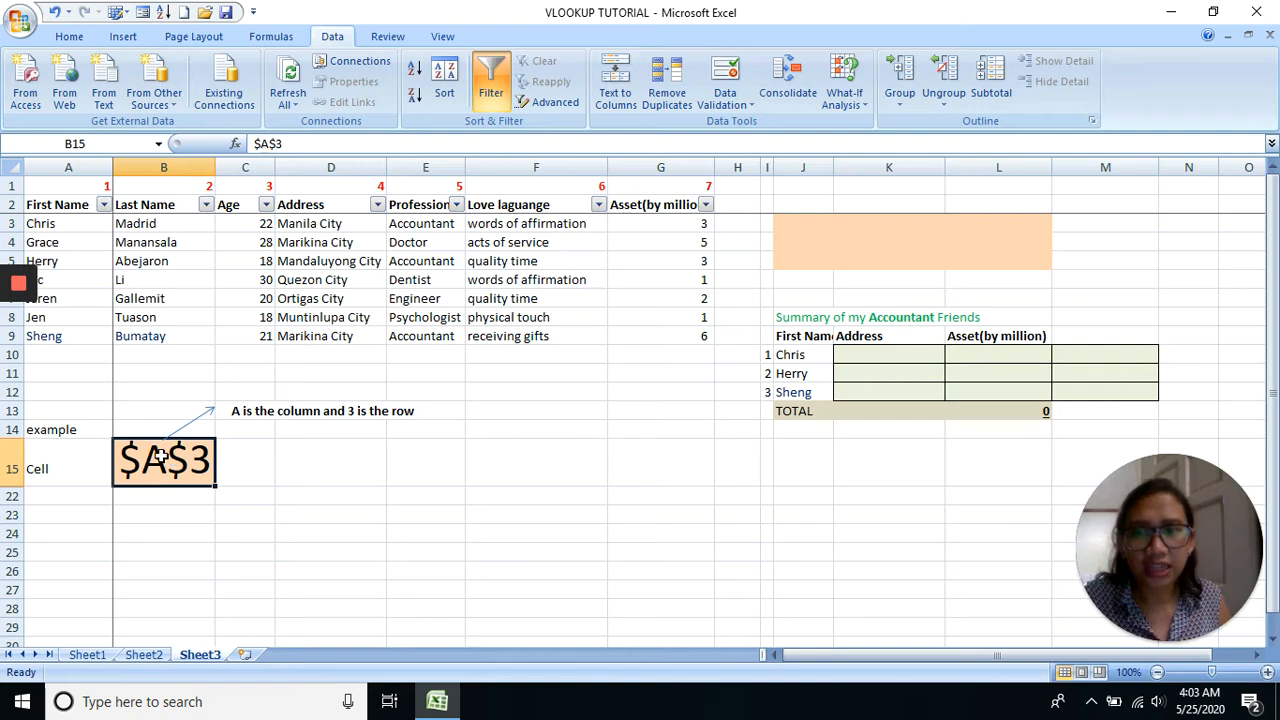
double_click(158, 458)
left_click_drag(158, 458, 152, 458)
left_click(280, 474)
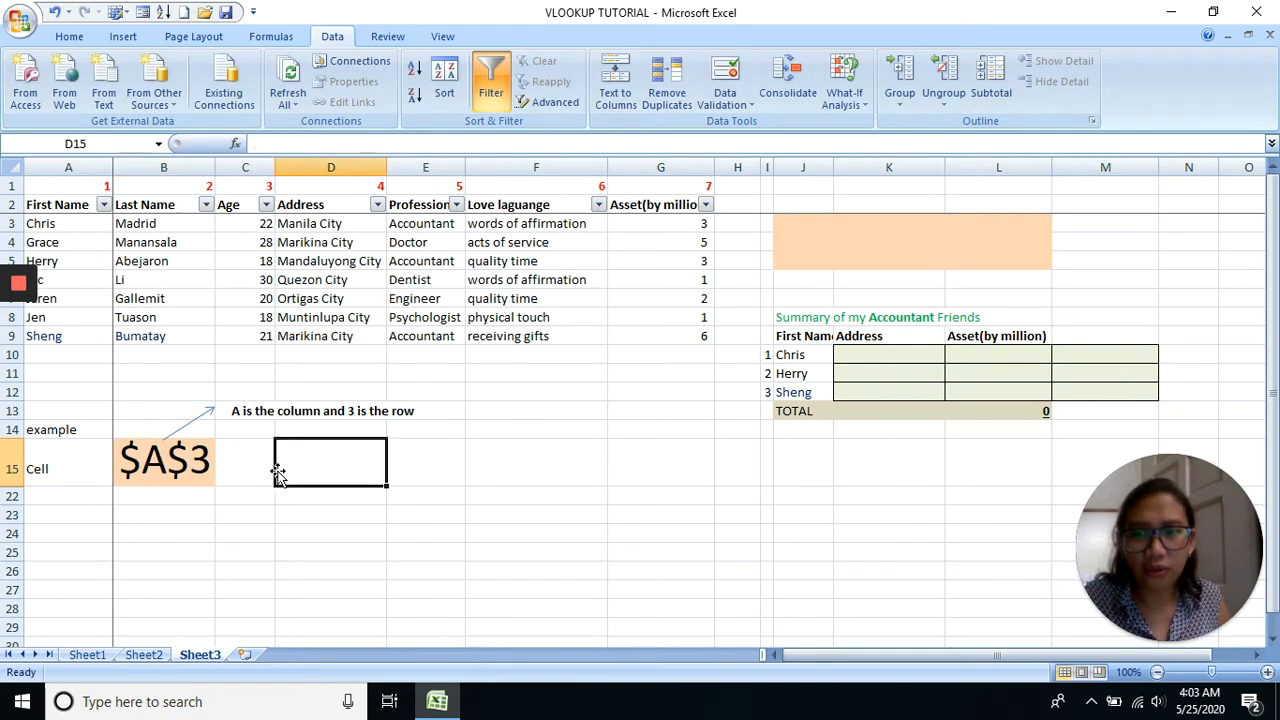
left_click(205, 460)
left_click(280, 477)
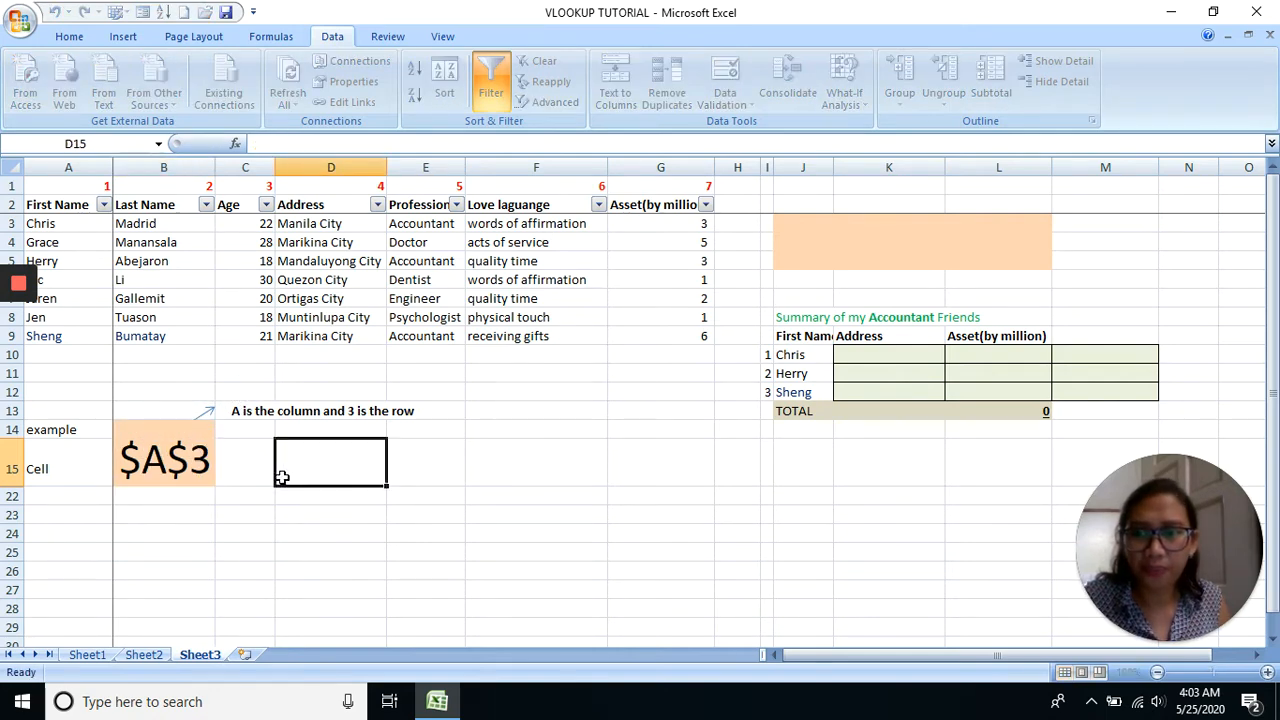
mouse_move(8, 305)
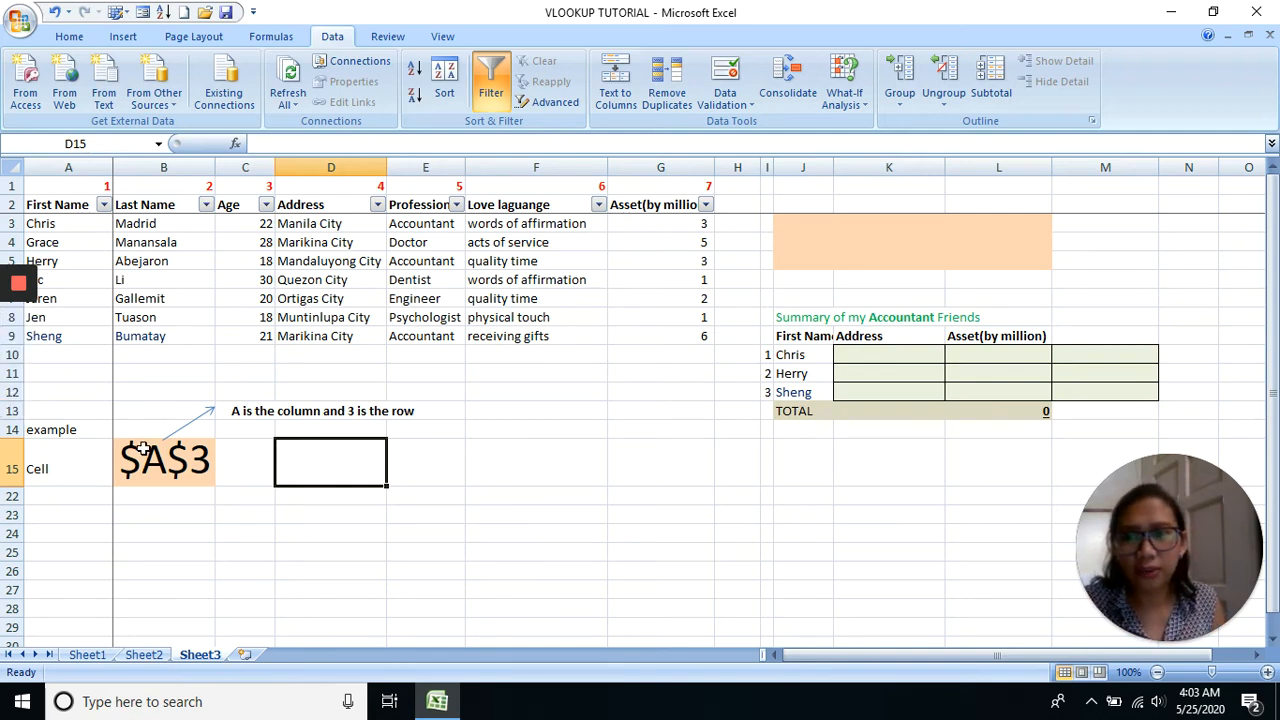
Remove both dollar signs from the example reference in B15 so it reads A3
double_click(144, 445)
mouse_move(142, 447)
left_mouse_down()
mouse_move(108, 443)
mouse_move(155, 460)
left_mouse_up()
key("BackSpace")
key("BackSpace")
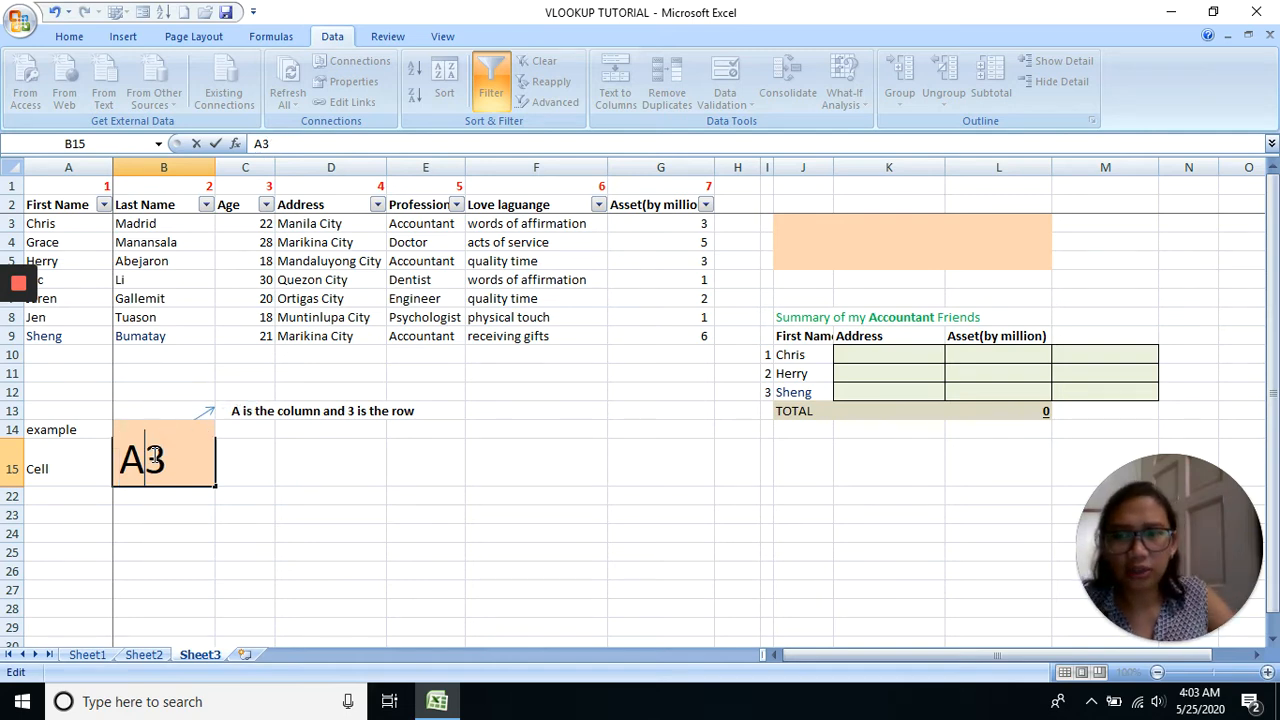
left_click(177, 528)
left_click(189, 467)
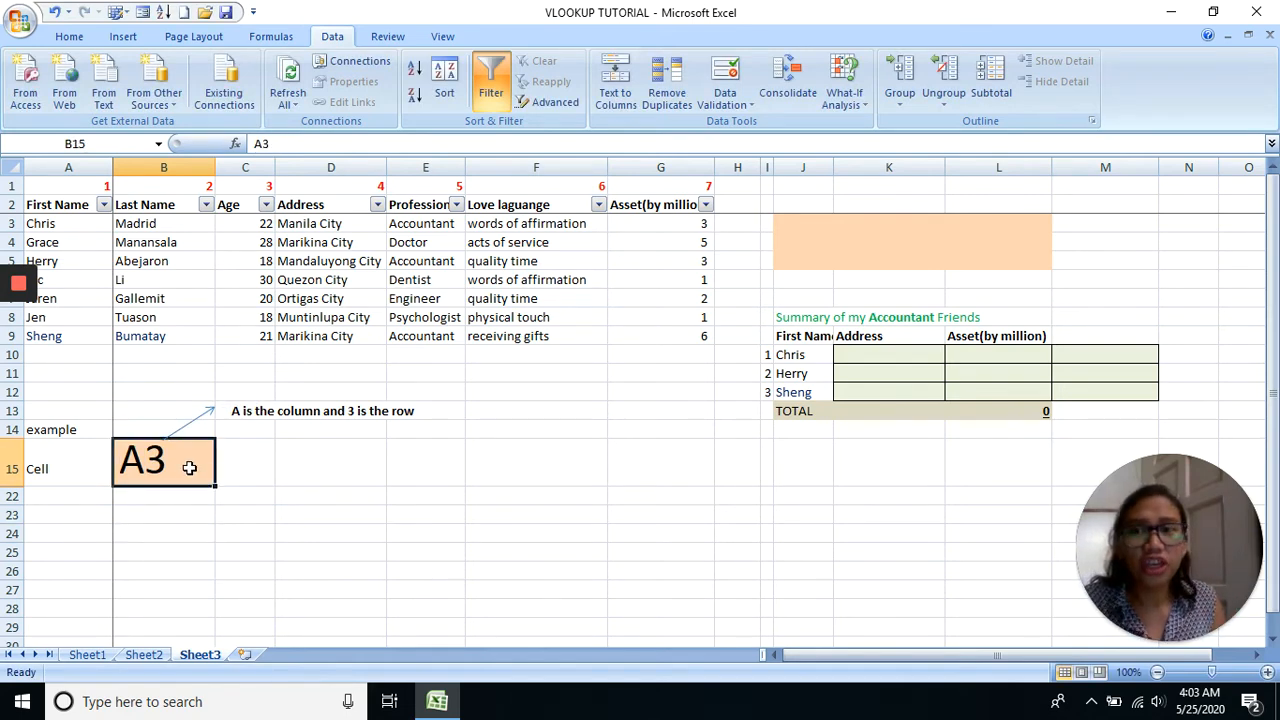
Add a dollar sign before the row number in B15, making the reference A$3
double_click(134, 463)
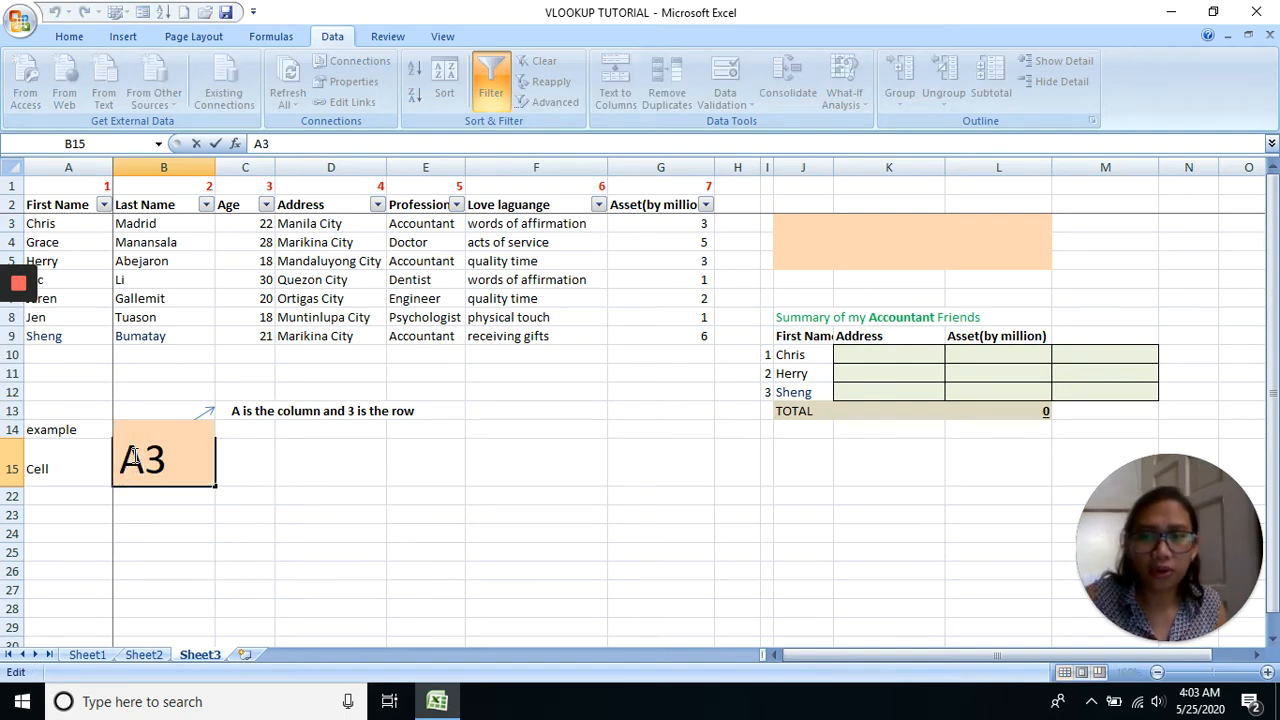
type("$")
key("Return")
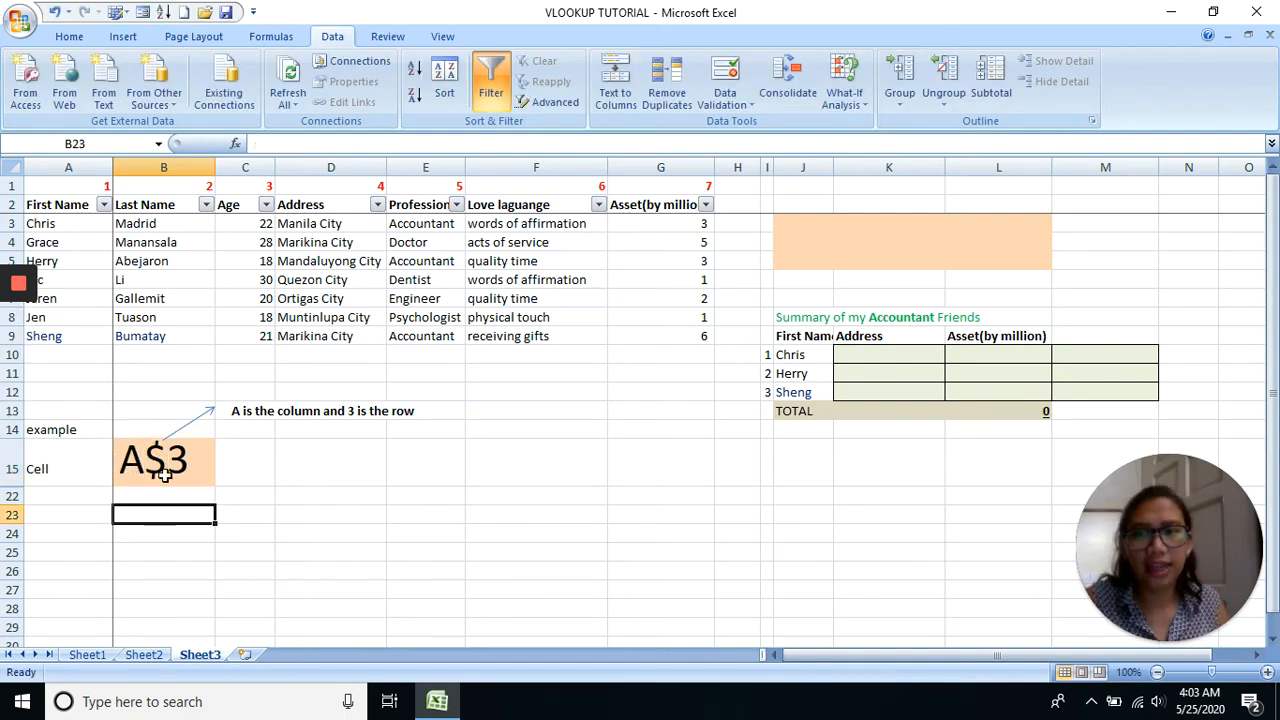
Move the dollar sign in B15 from before the 3 to before the A, making it $A3
left_click(176, 460)
double_click(176, 460)
key("BackSpace")
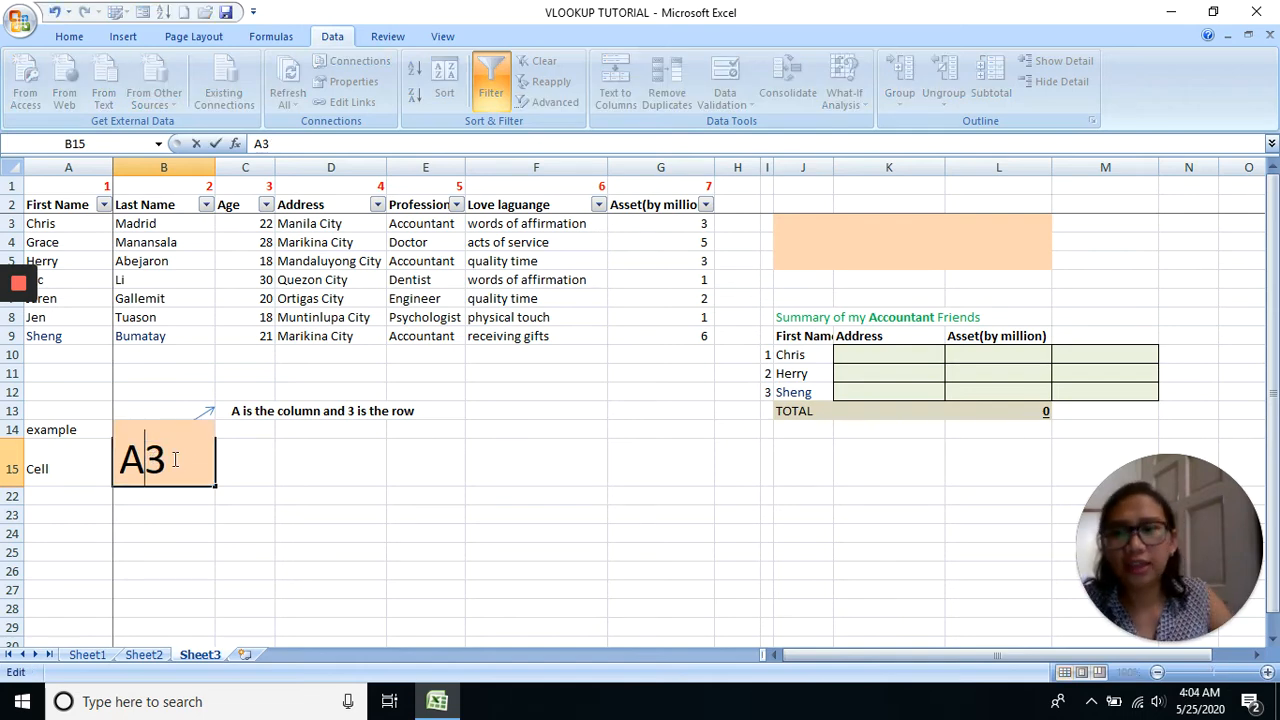
left_click(121, 458)
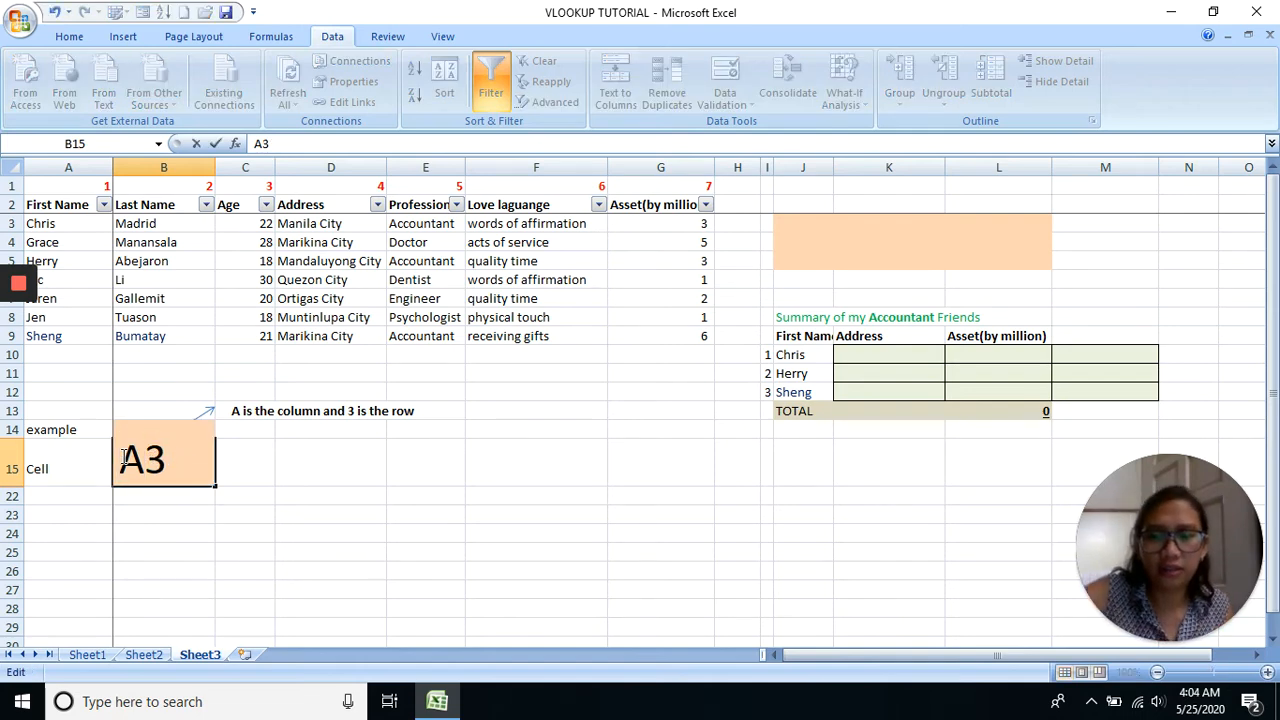
type("$")
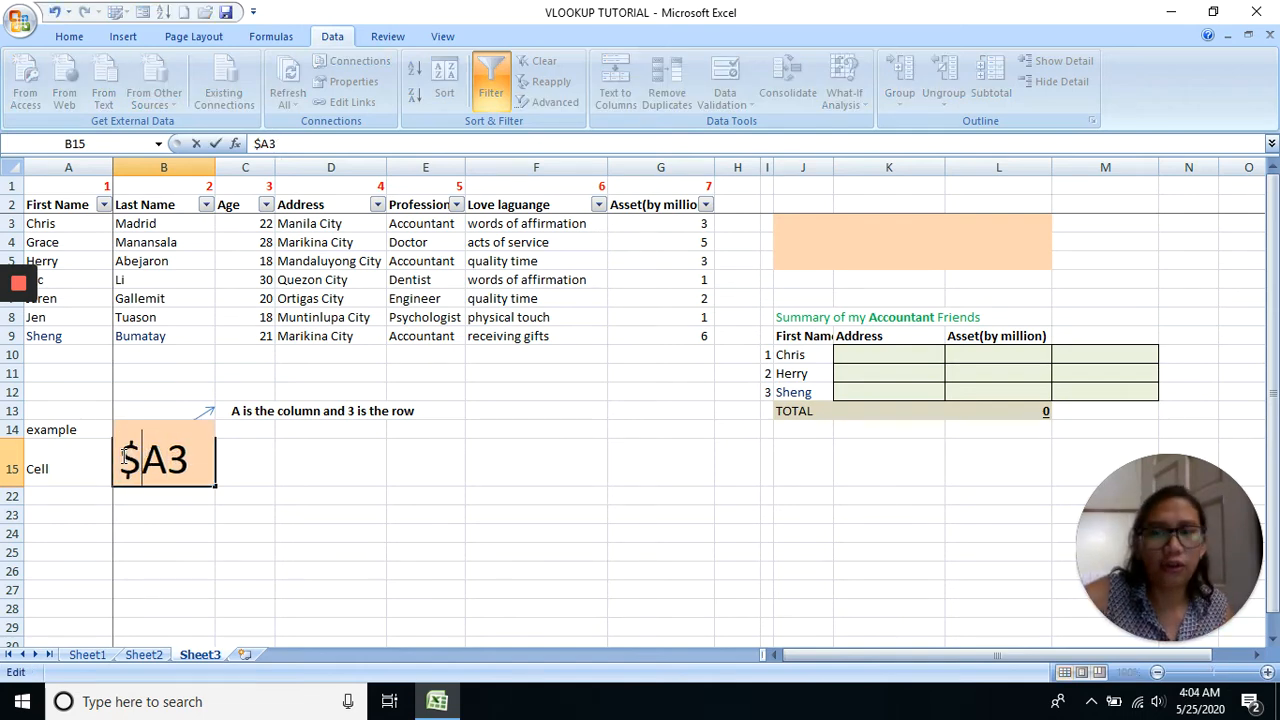
left_click(191, 372)
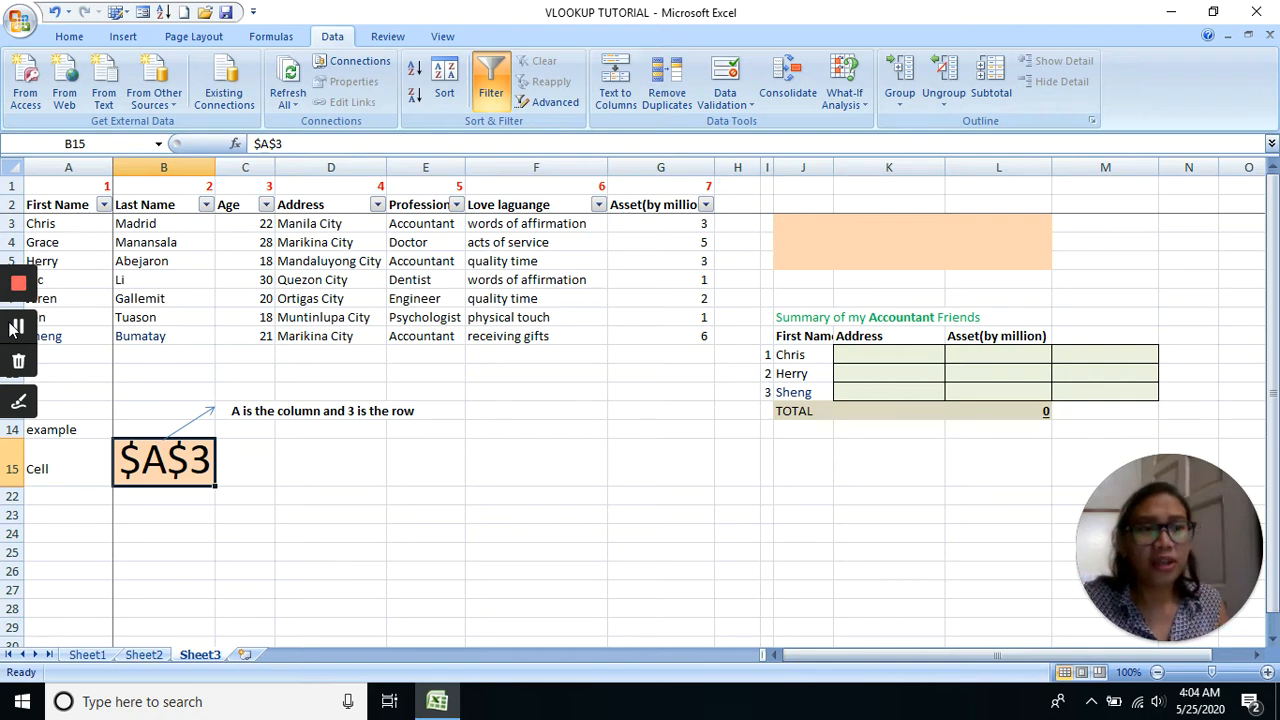
Strip the dollar signs before the column letter and the row number in B15, leaving A3
double_click(144, 460)
key("BackSpace")
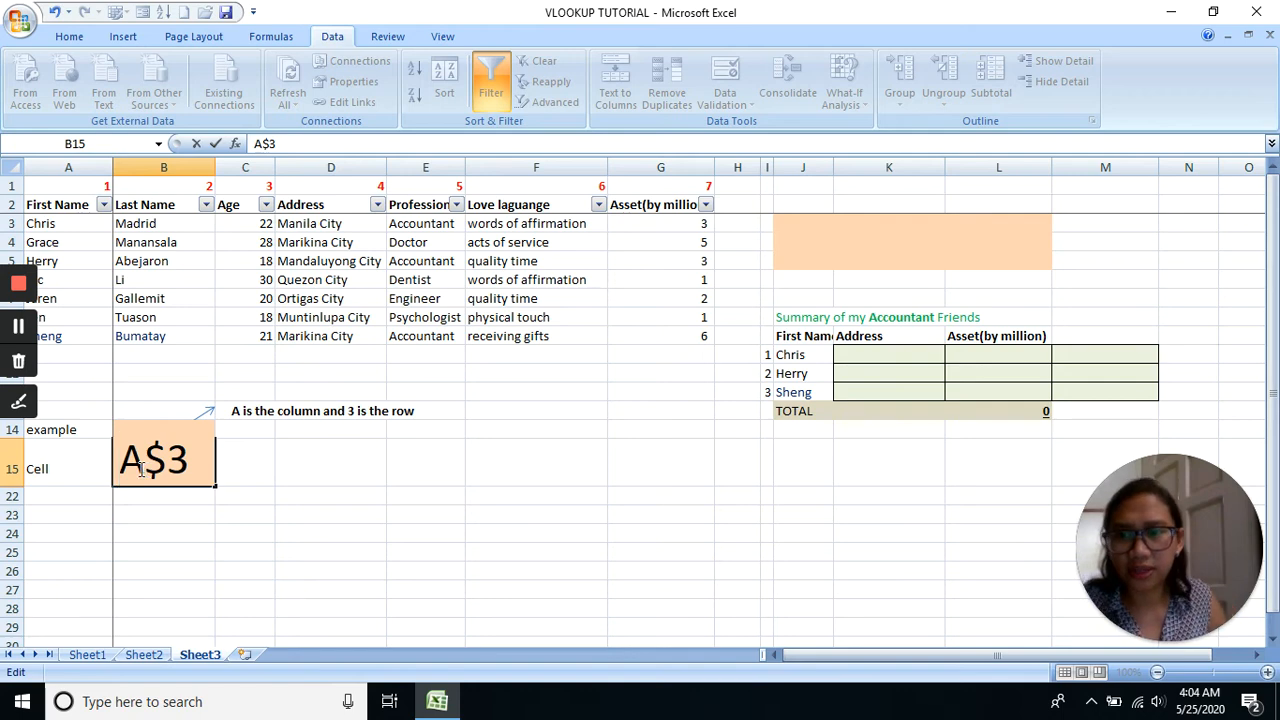
left_click(170, 452)
key("BackSpace")
key("Return")
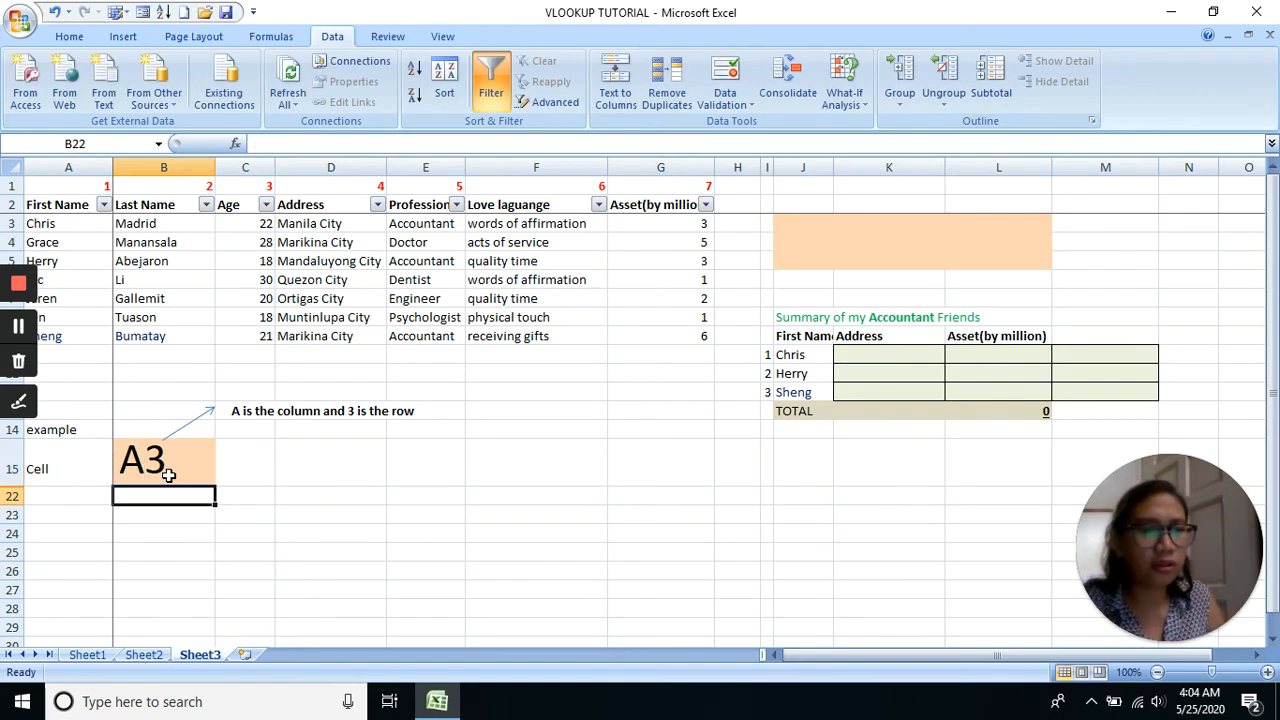
left_click(170, 466)
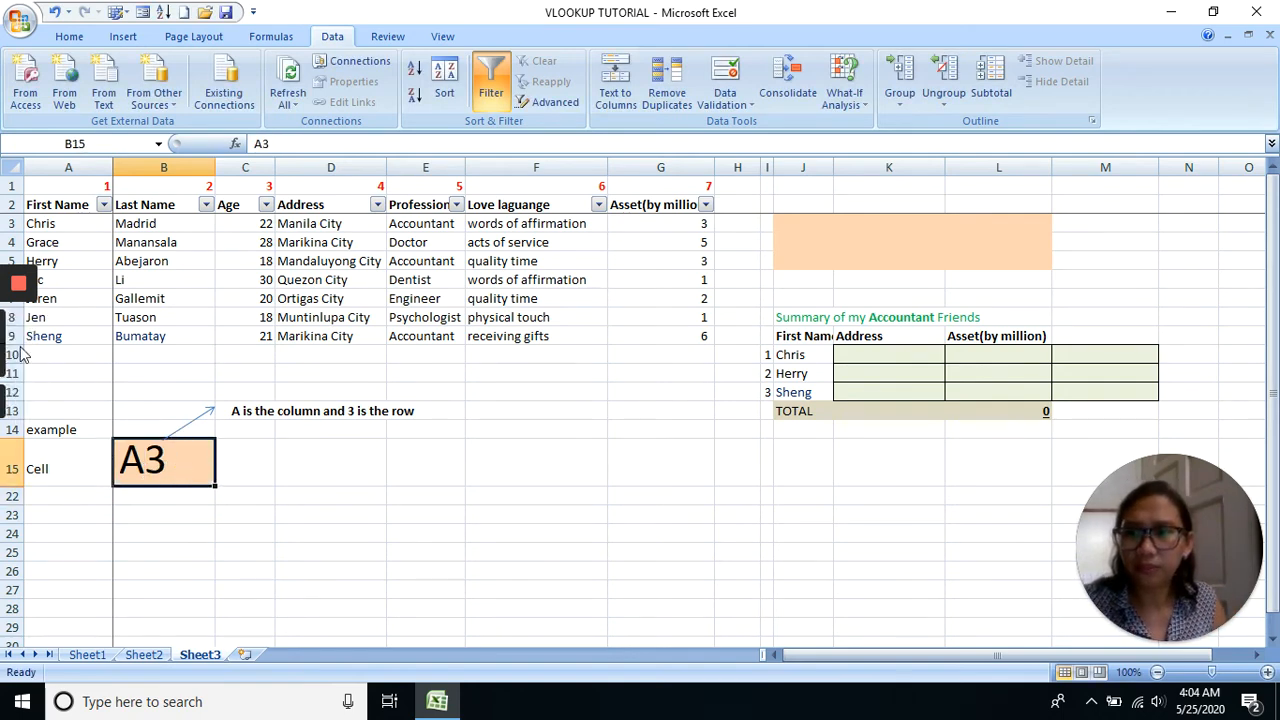
mouse_move(30, 335)
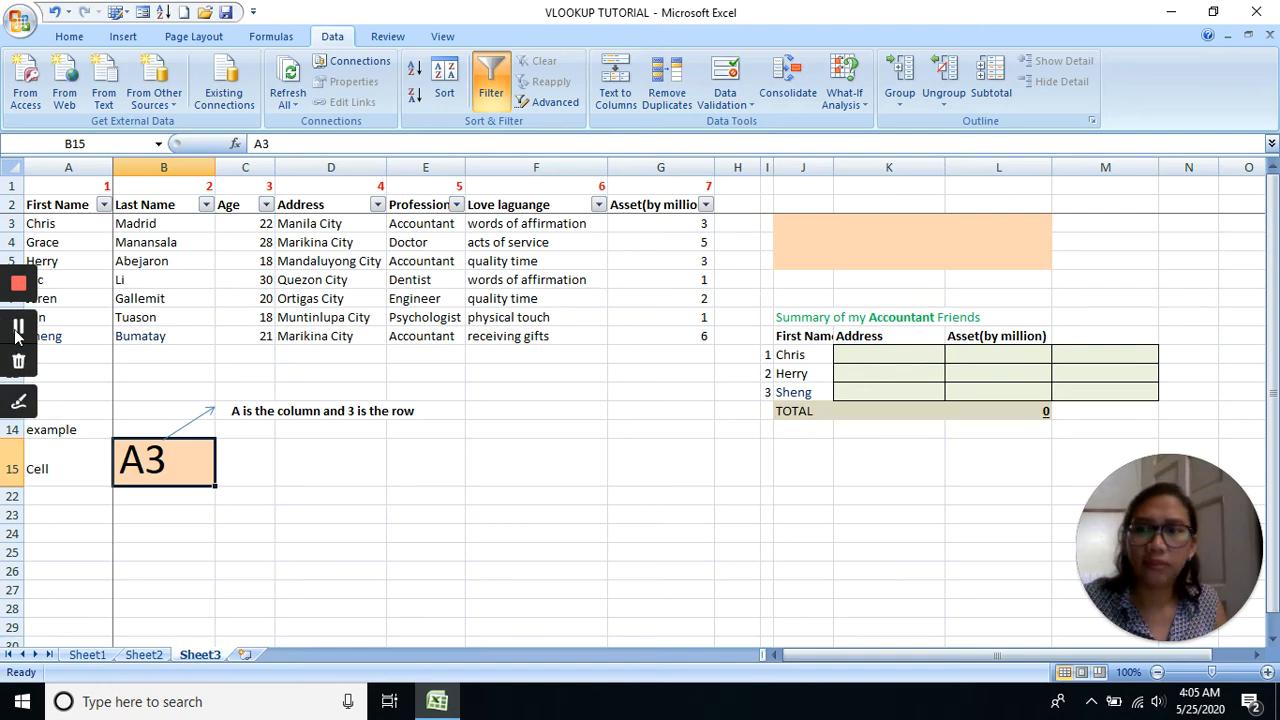
Add a dollar sign before the column letter in B15 so the example reads $A3
double_click(134, 460)
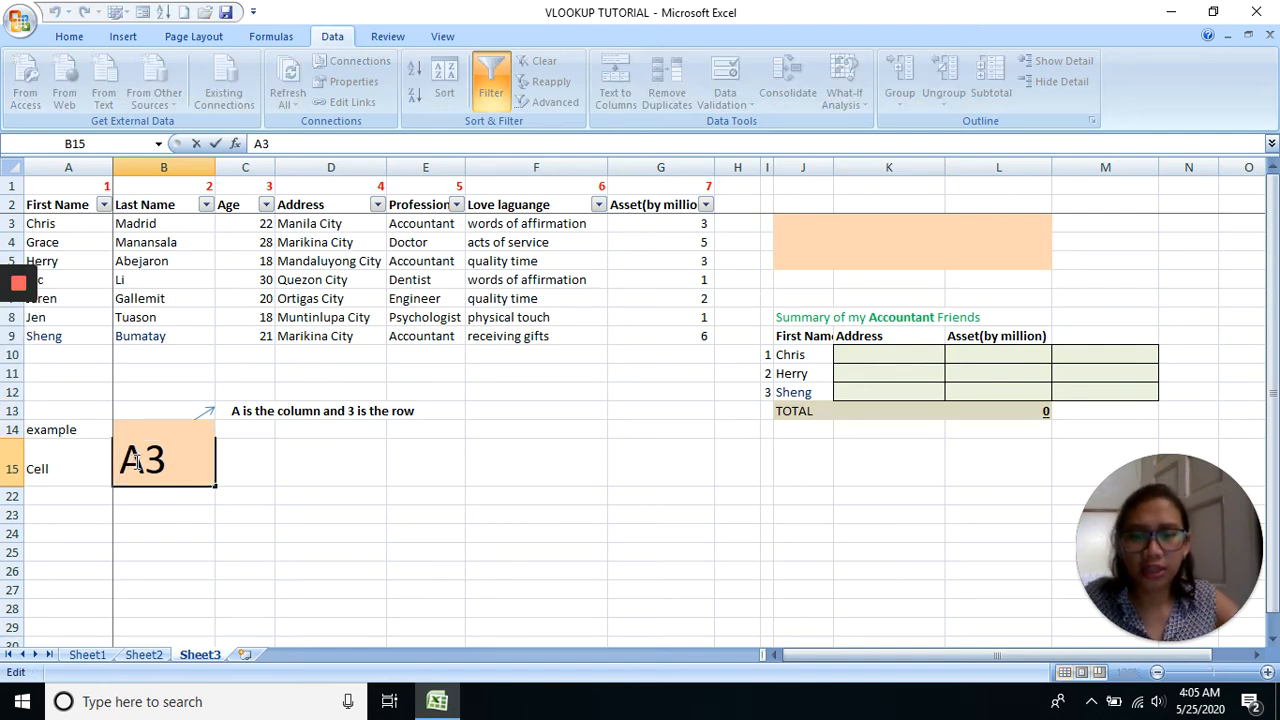
type("$")
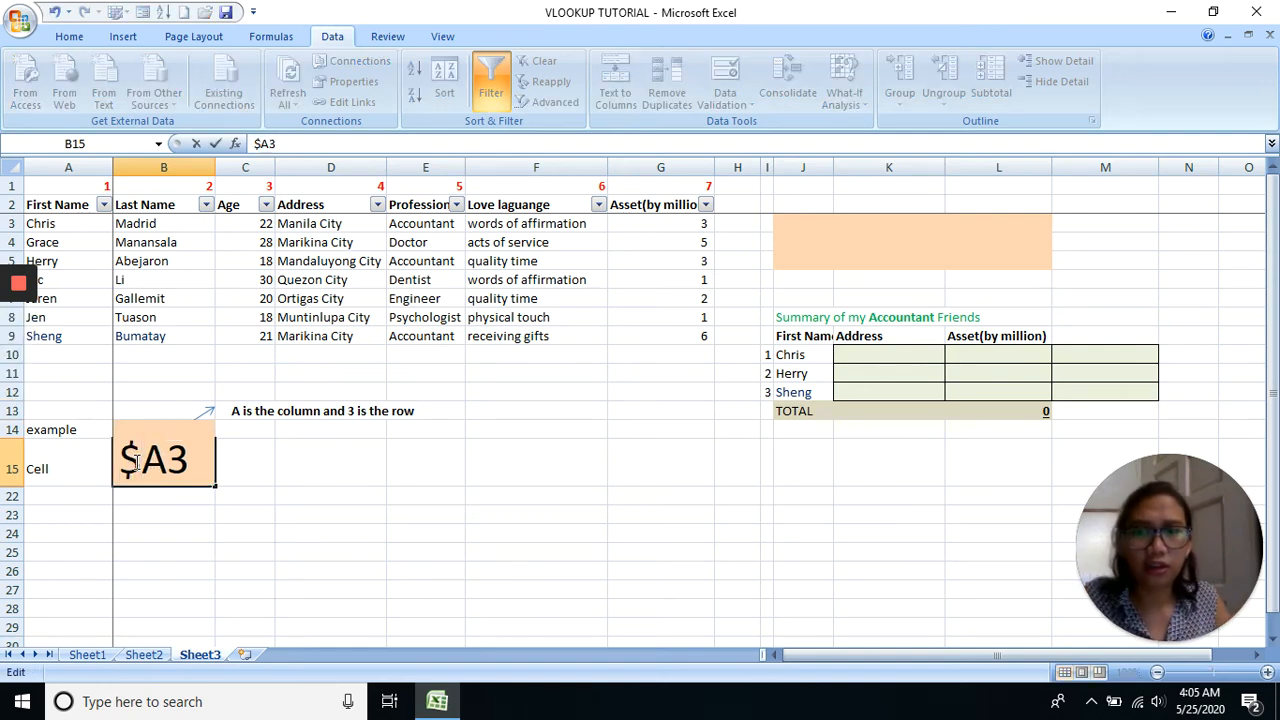
key("Return")
left_click(177, 466)
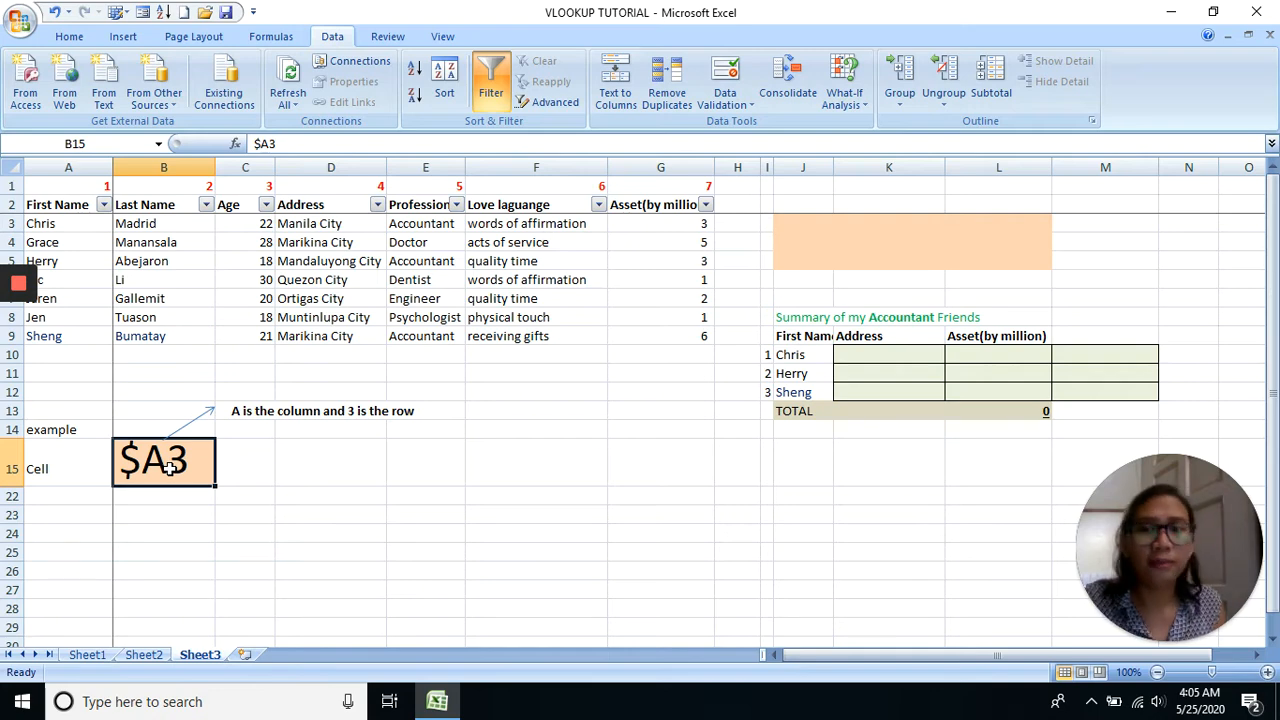
Change the example in B15 from a locked column to a locked row, so it reads A$3
double_click(142, 455)
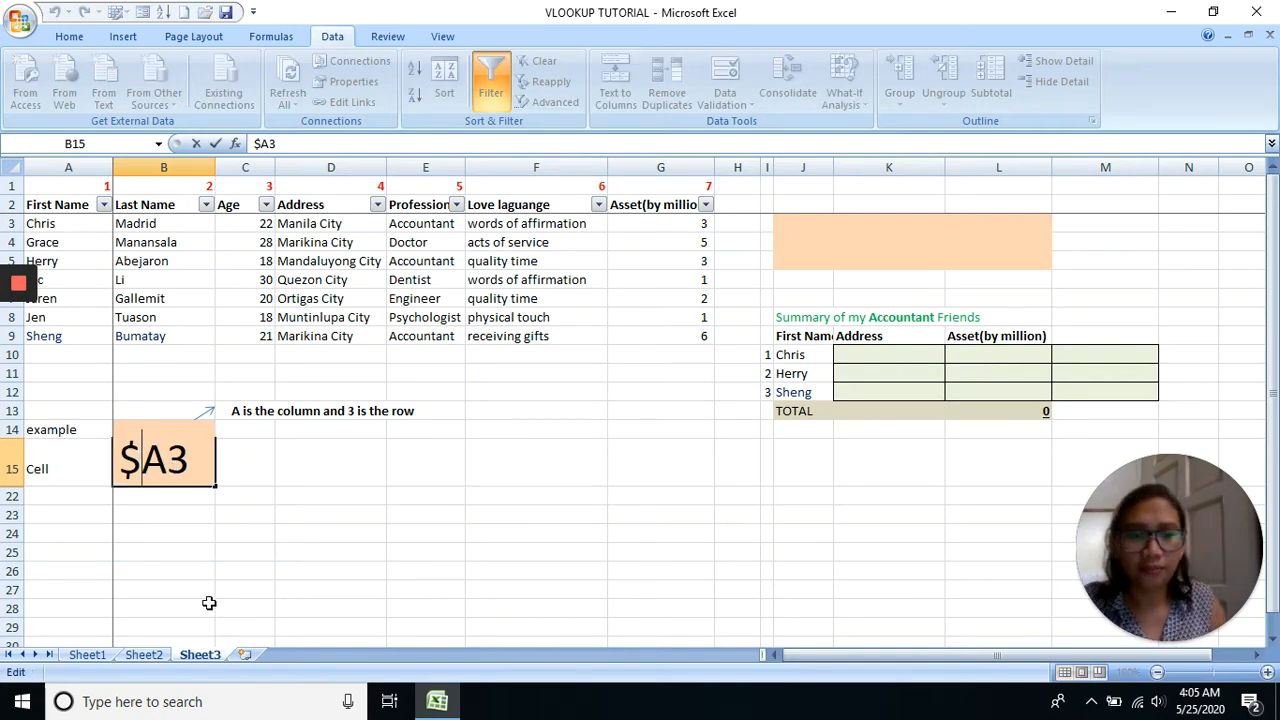
key("BackSpace")
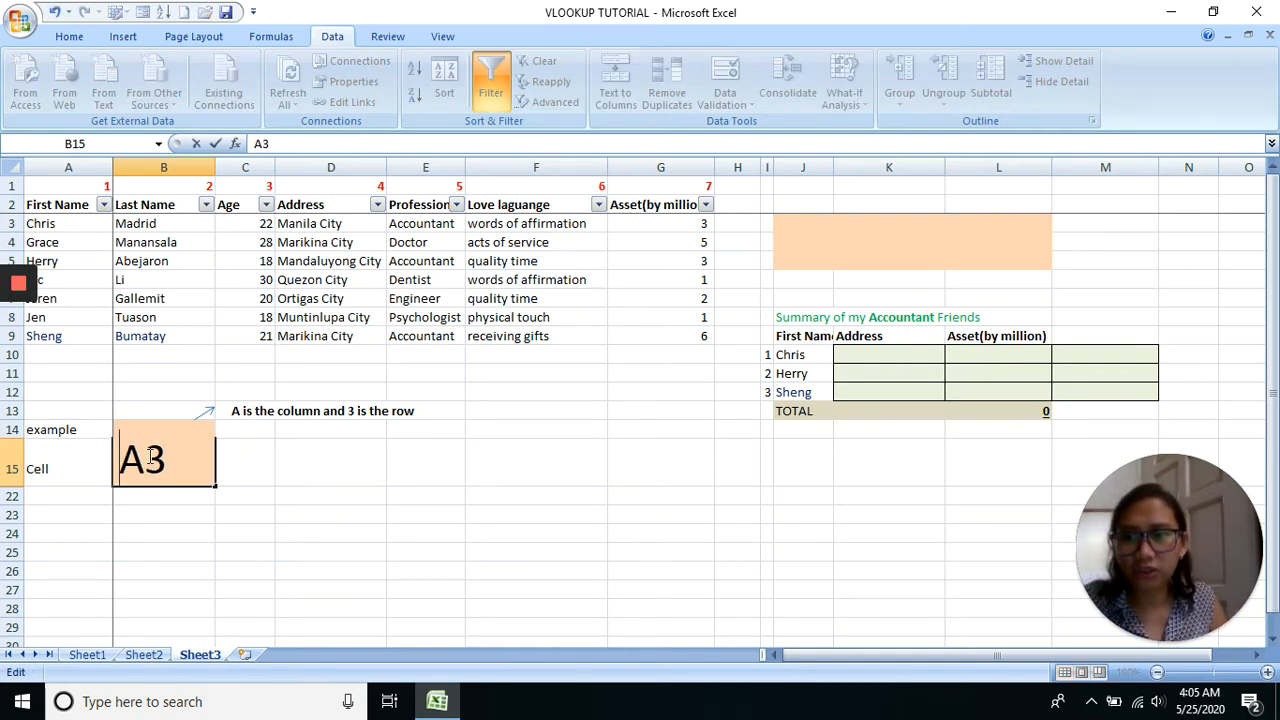
key("Right")
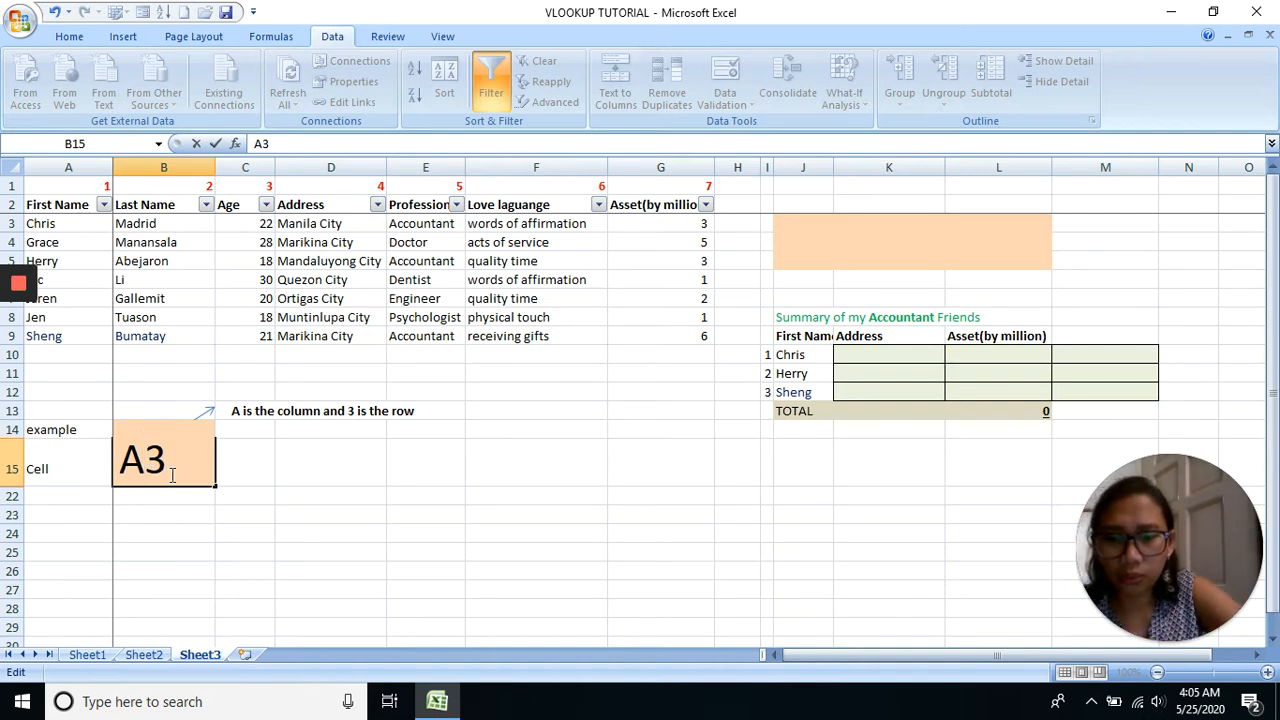
type("$")
left_click(189, 549)
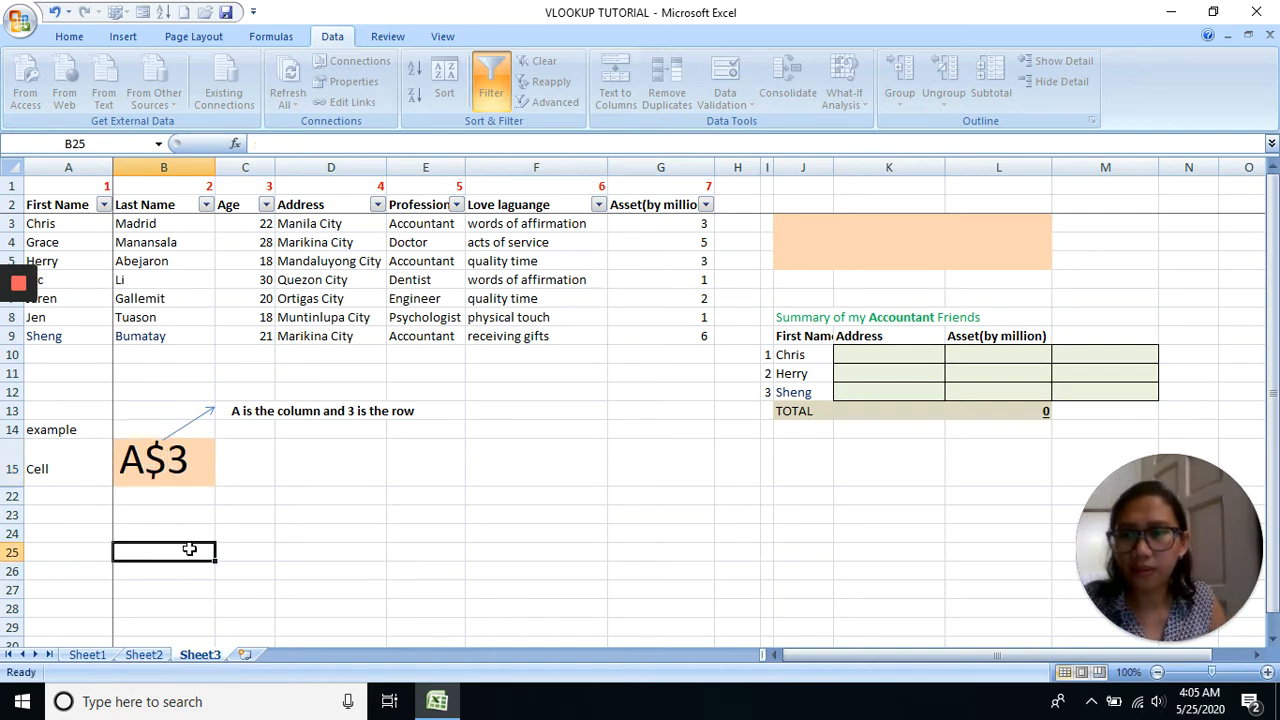
left_click(46, 472)
mouse_move(22, 330)
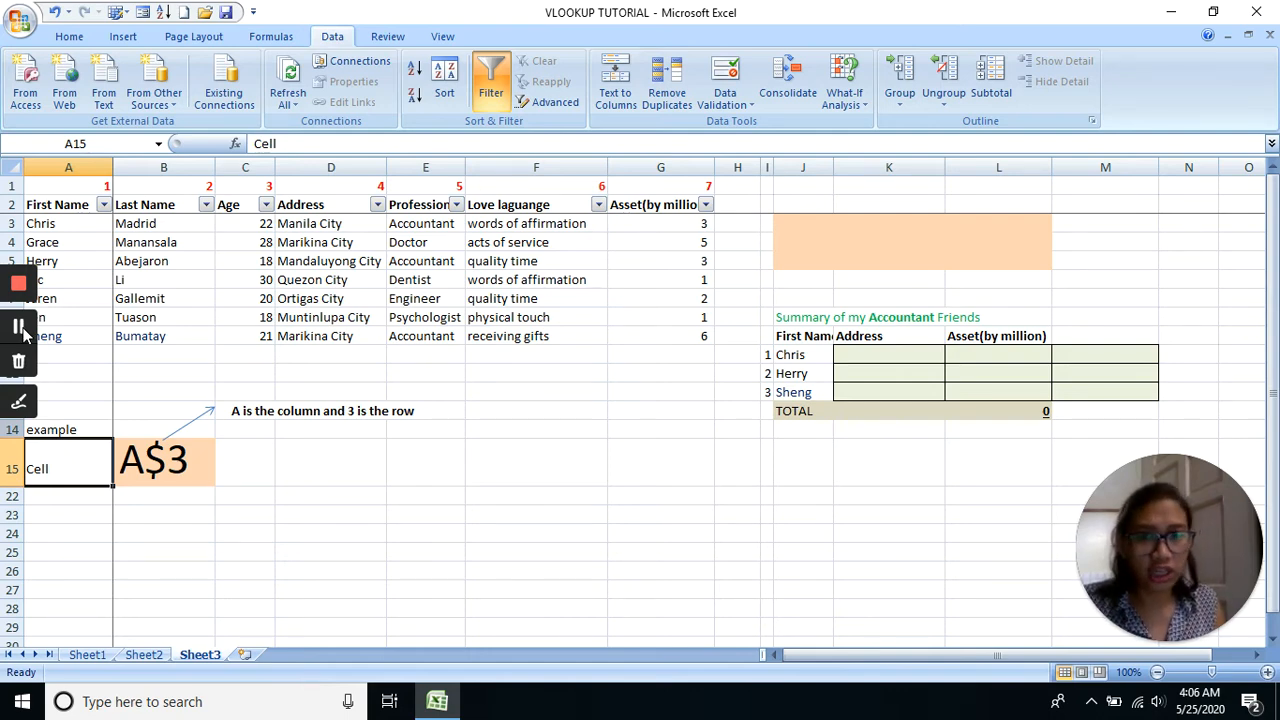
Lock the column in B15 as well by adding a dollar sign before the A, making it $A$3
left_click(145, 460)
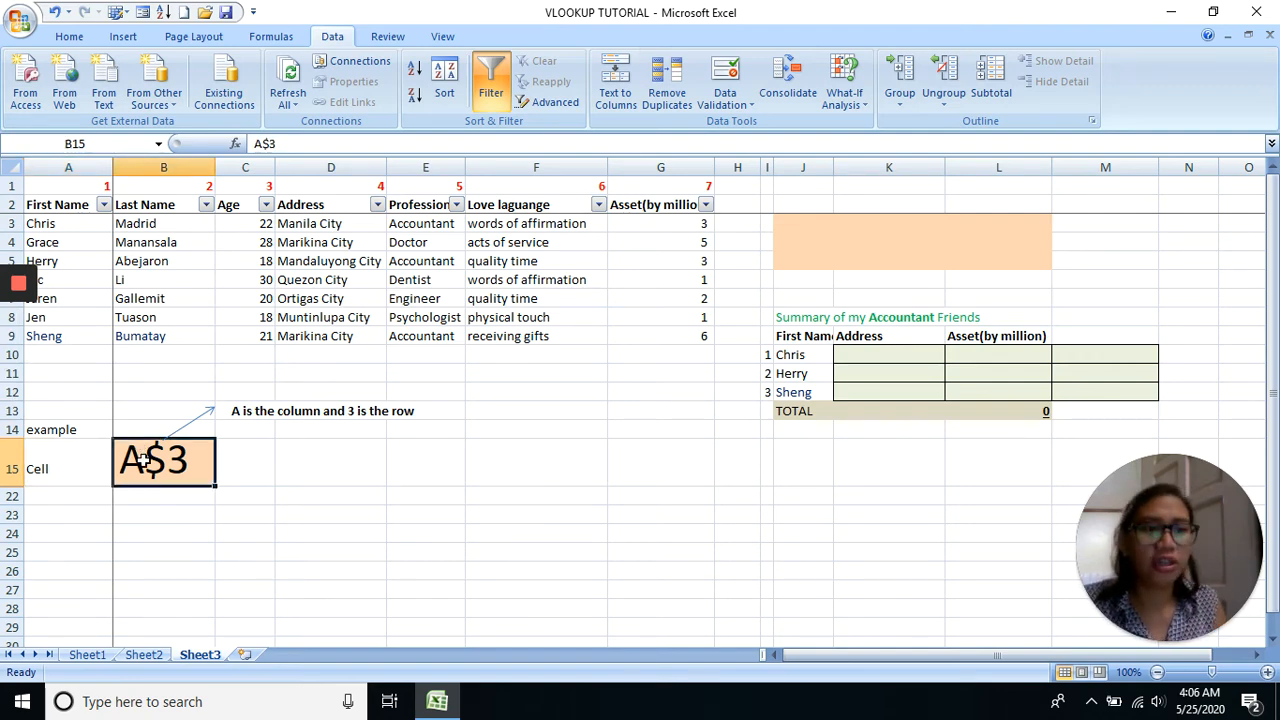
double_click(126, 465)
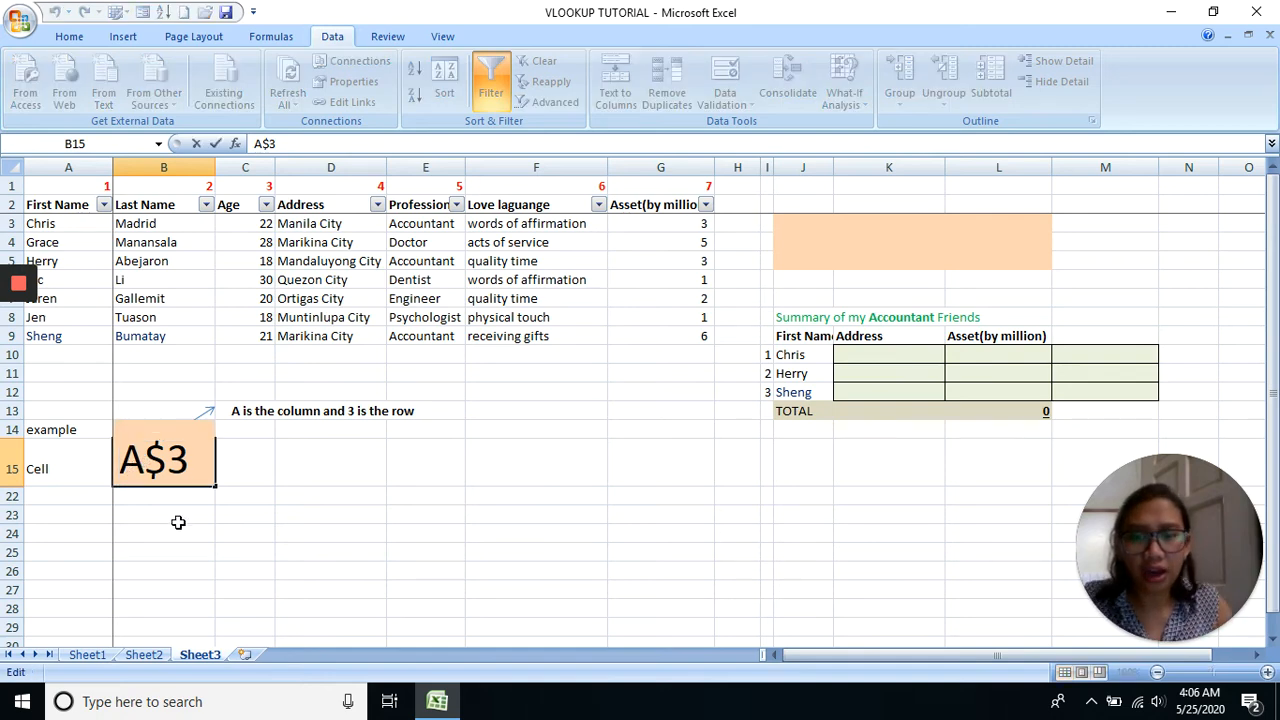
type("$")
left_click(283, 497)
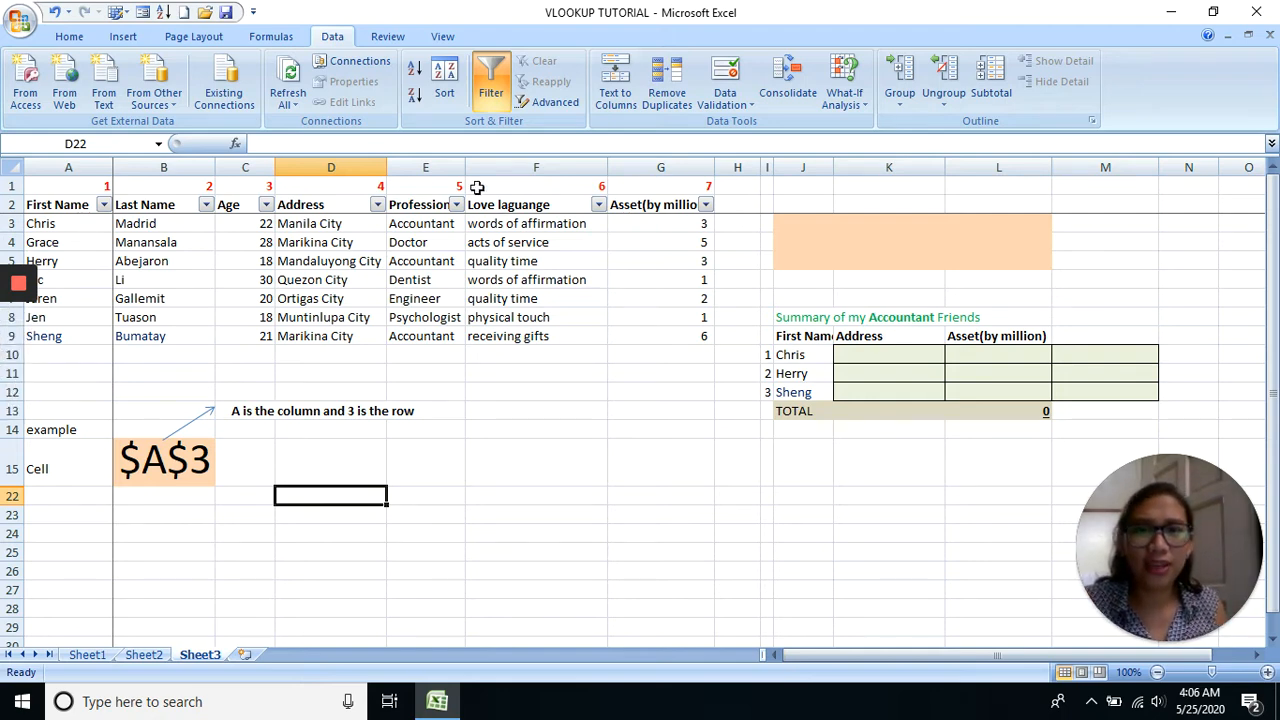
Enter the relative reference =A3 in J3 and fill it across the shaded range J3:L5
left_click(805, 224)
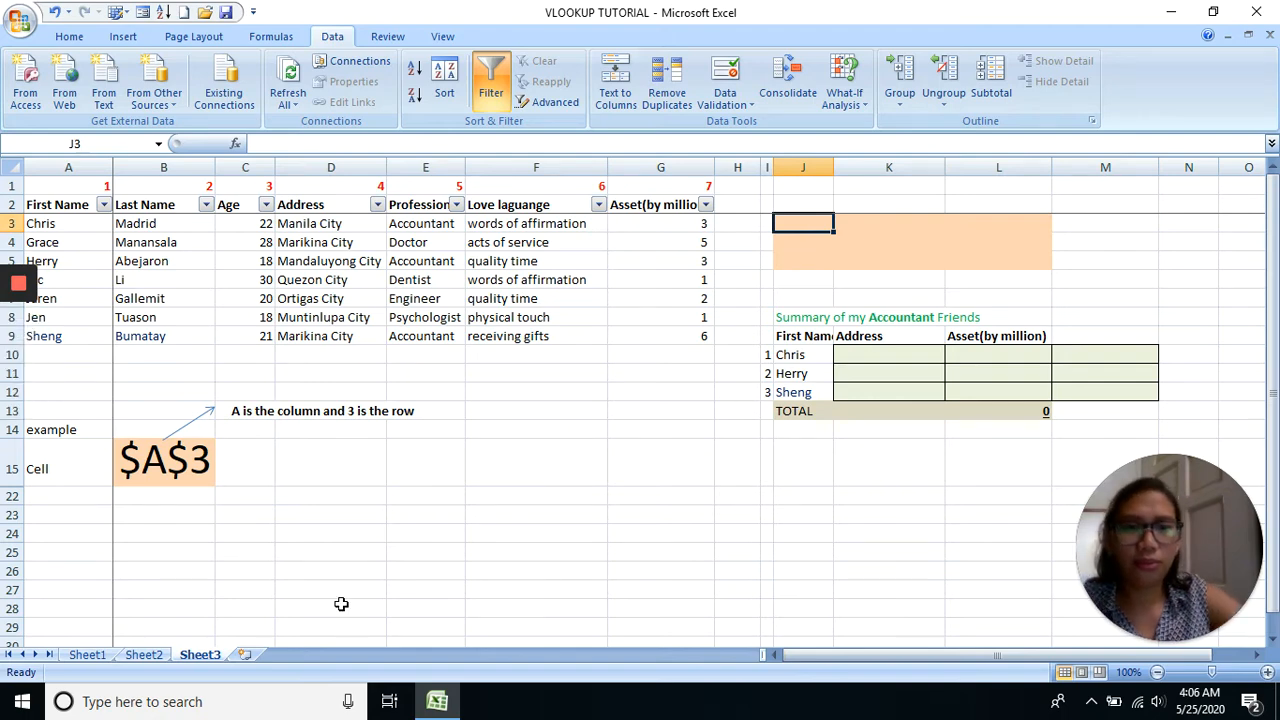
type("=")
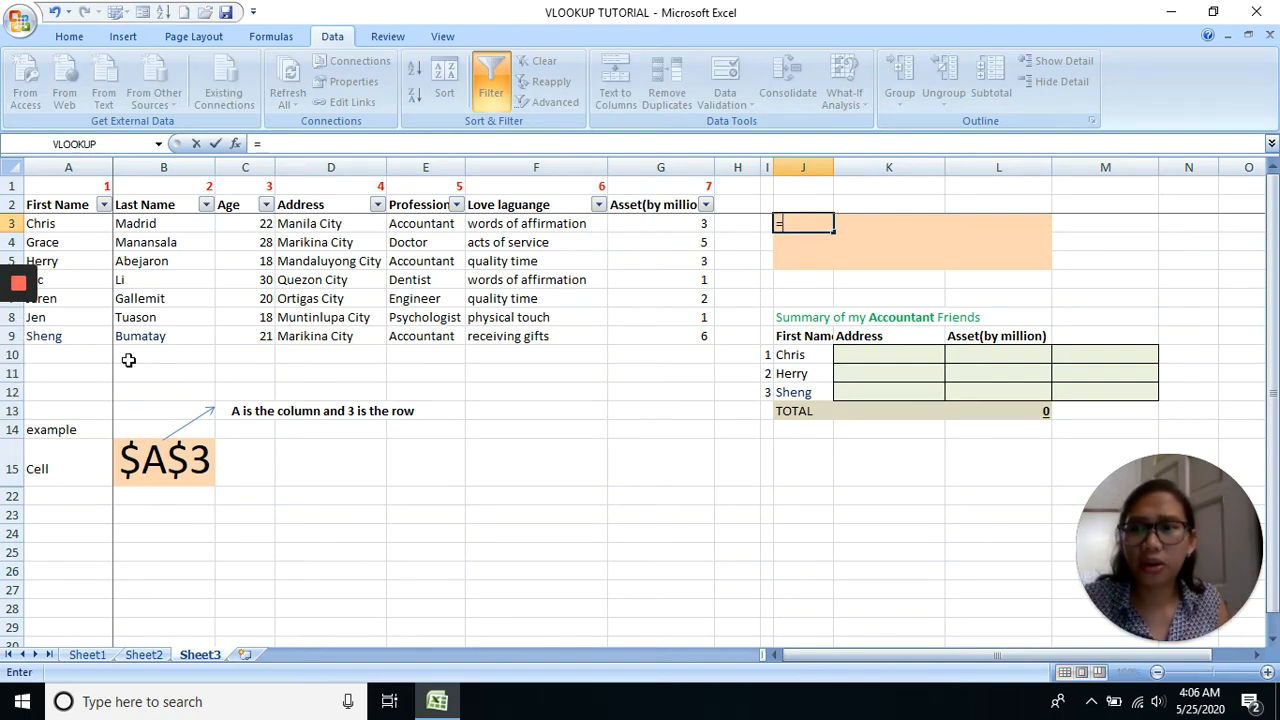
left_click(77, 230)
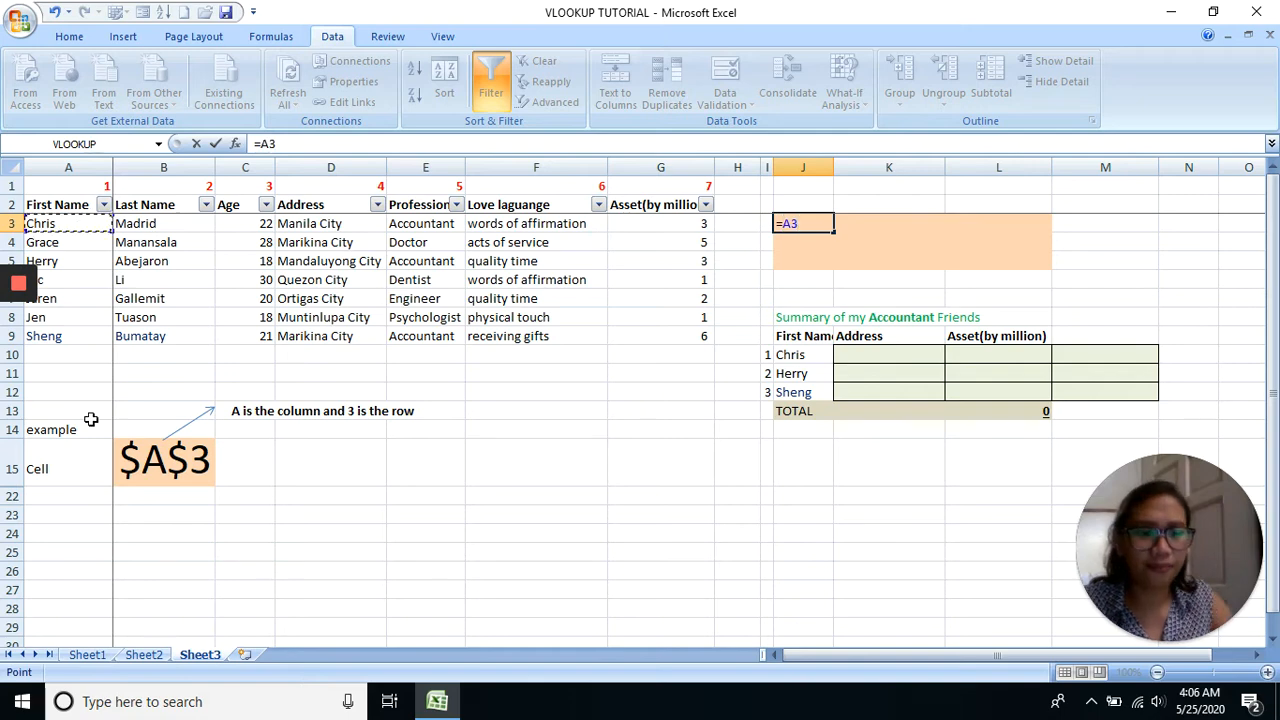
key("Return")
left_click(808, 223)
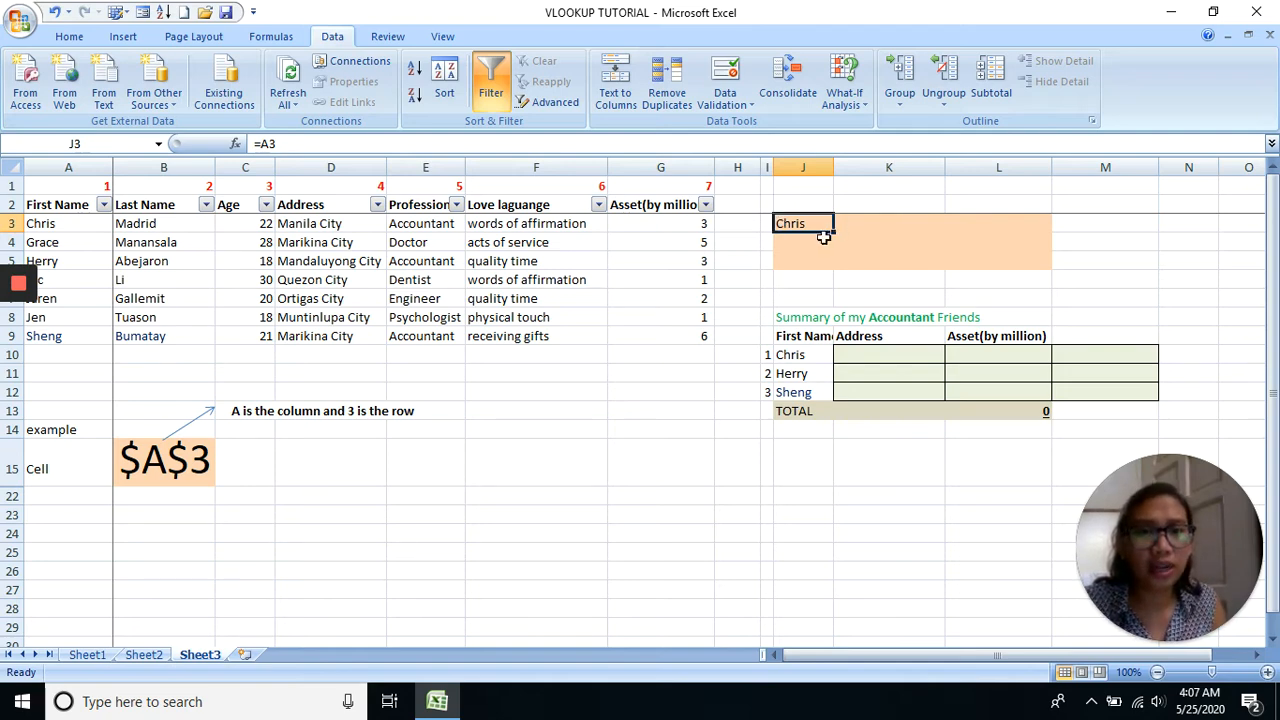
left_click_drag(834, 232, 1045, 266)
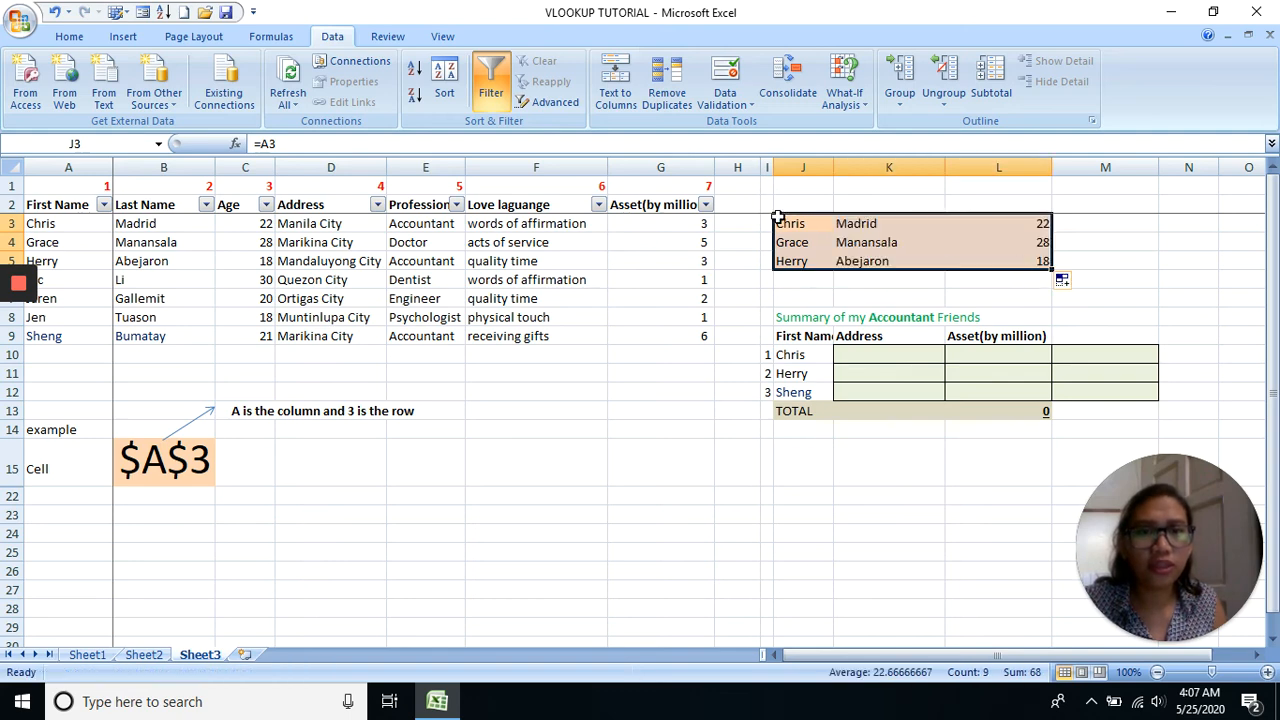
Compare the filled references in J3:L5 with the source cells A3:C5
left_click(808, 228)
left_click(806, 244)
left_click(868, 246)
left_click(869, 225)
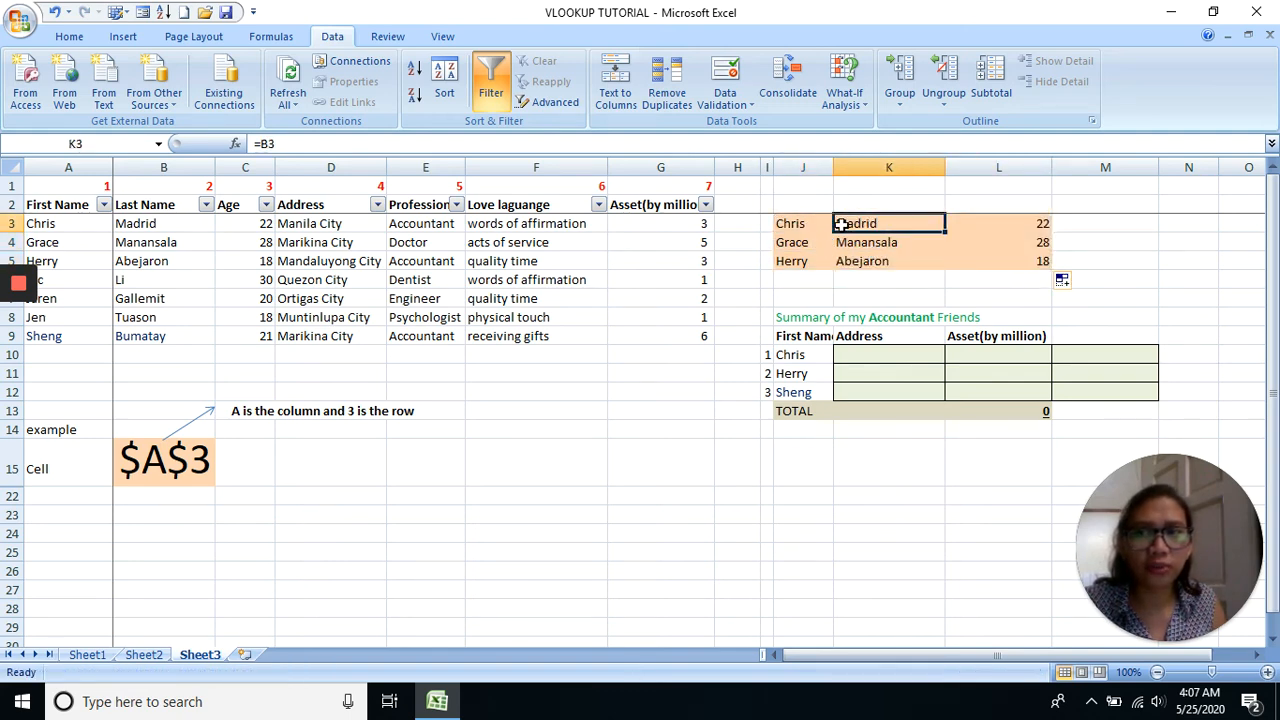
left_click_drag(92, 230, 252, 256)
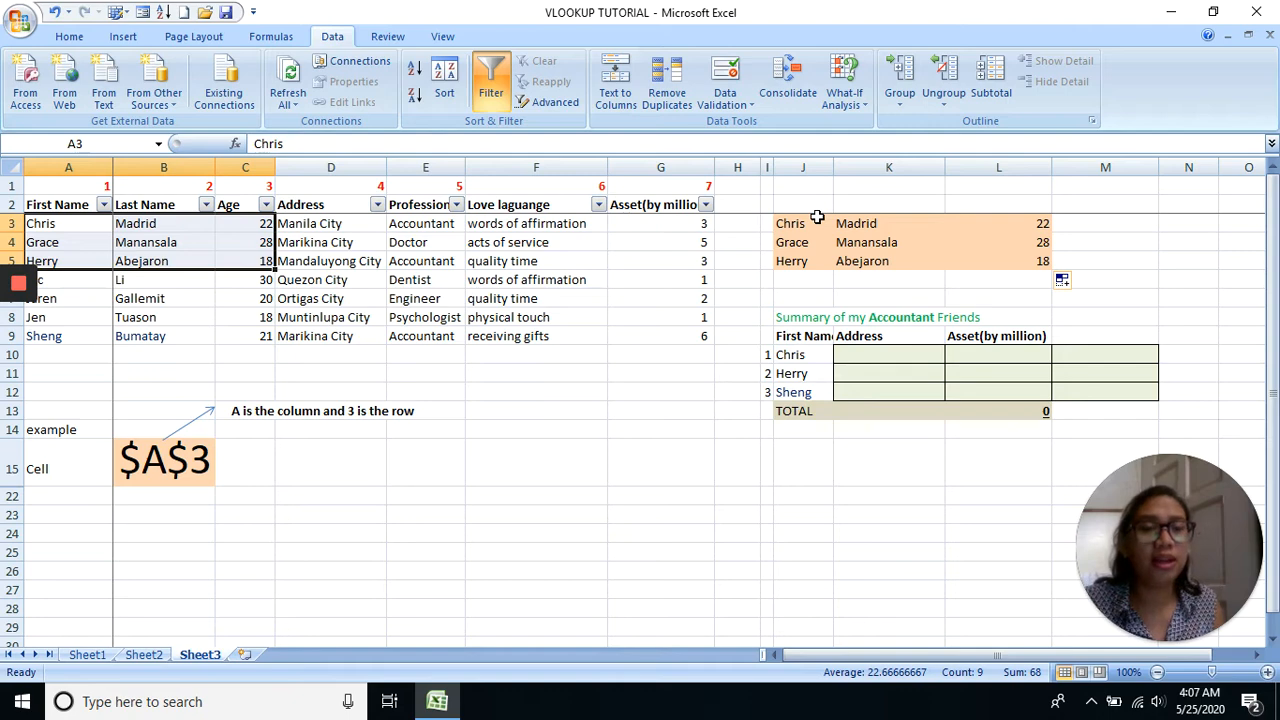
left_click(1038, 259)
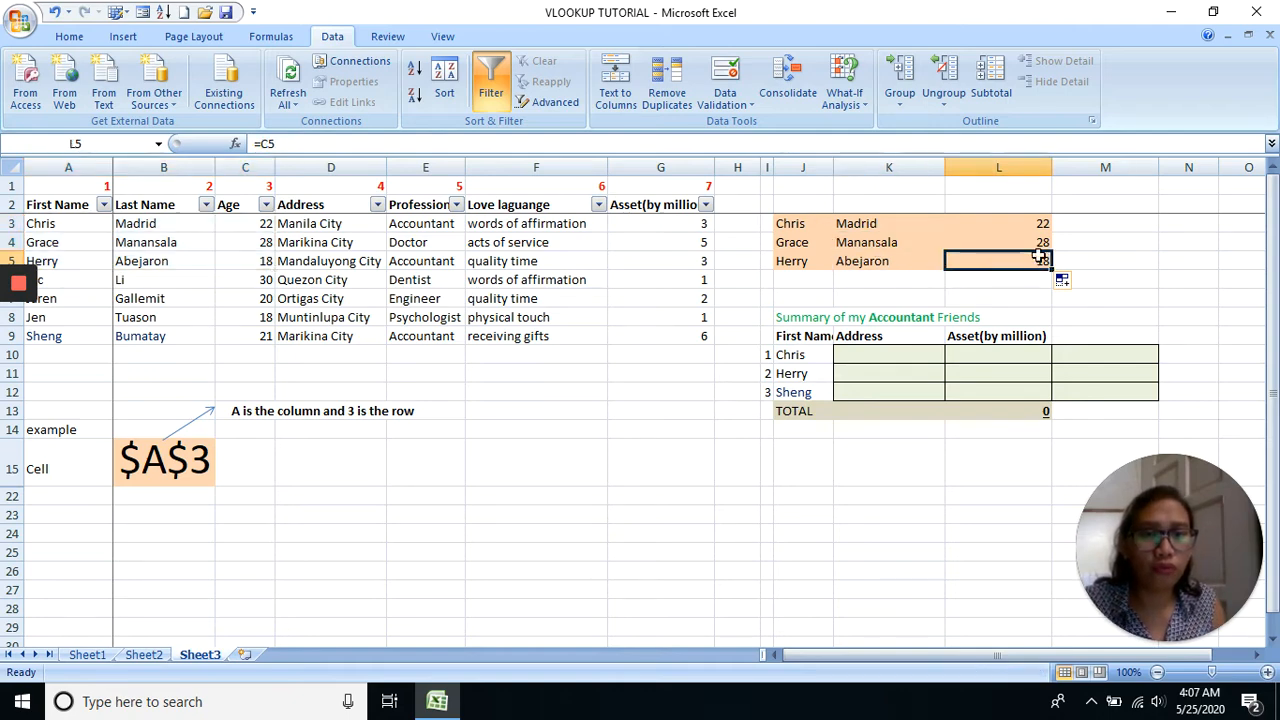
left_click(797, 218)
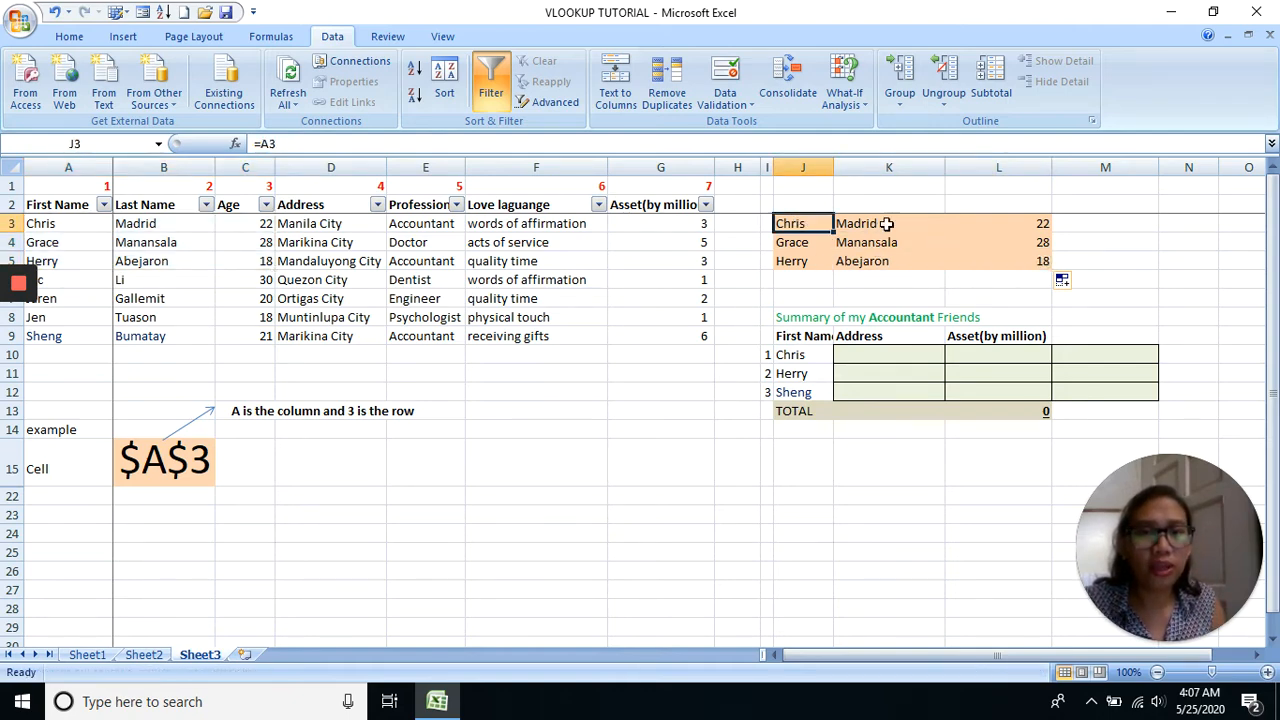
Clear the copied formulas from K3:L5 and J4:J5, keeping only the formula in J3
left_click_drag(870, 222, 989, 261)
key("Delete")
left_click_drag(790, 242, 805, 263)
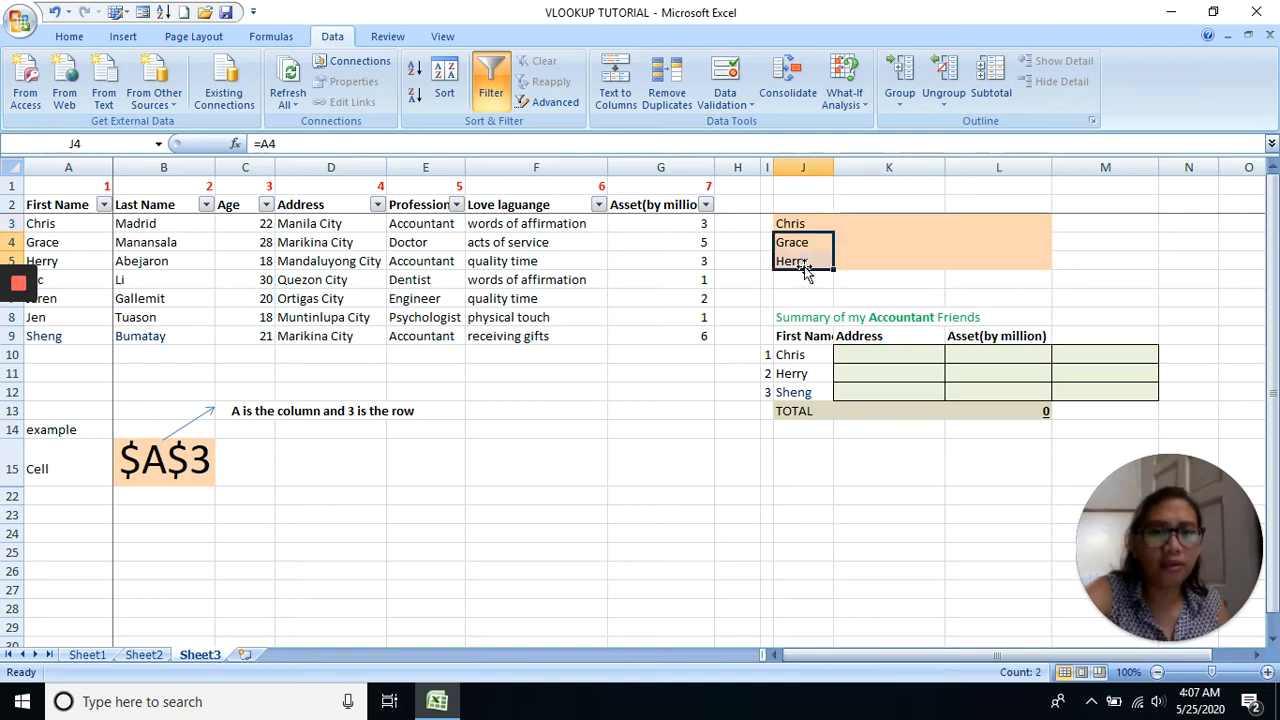
key("Delete")
Make the reference in J3 absolute as =$A$3, fill it across the shaded range J3:L5 and check the copies
left_click(779, 223)
left_click(260, 146)
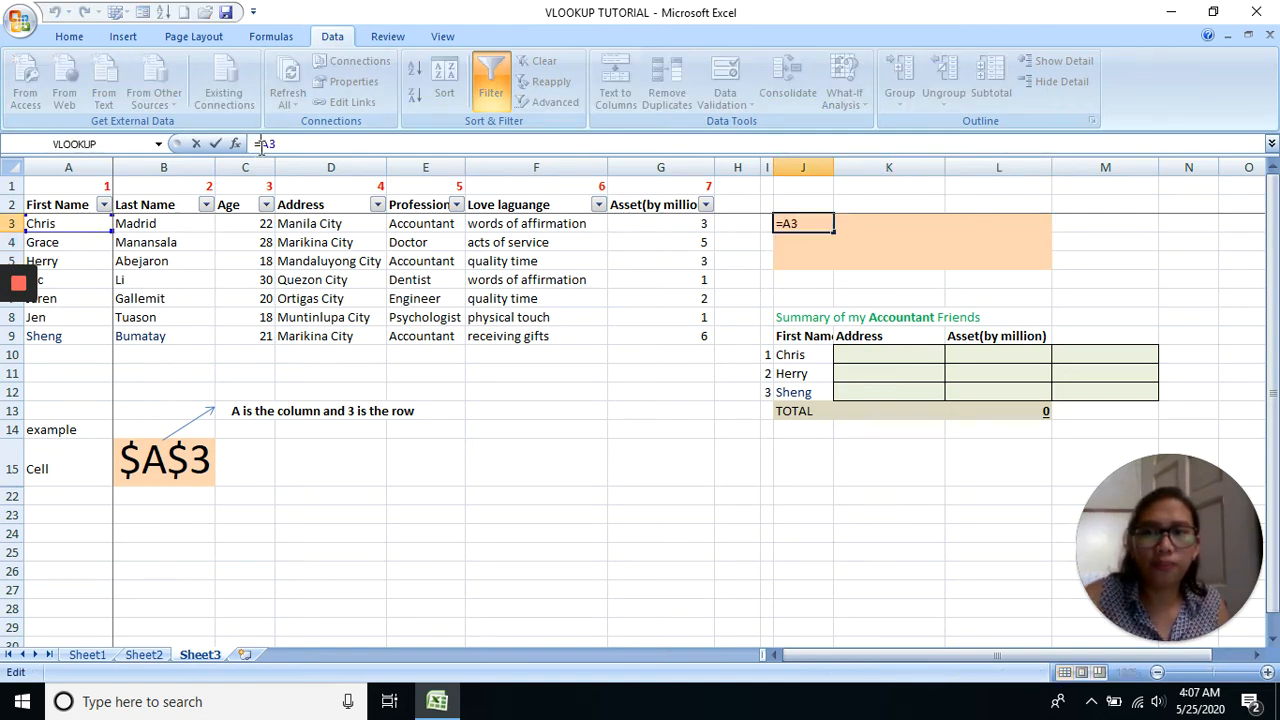
left_click(262, 144)
type("$A")
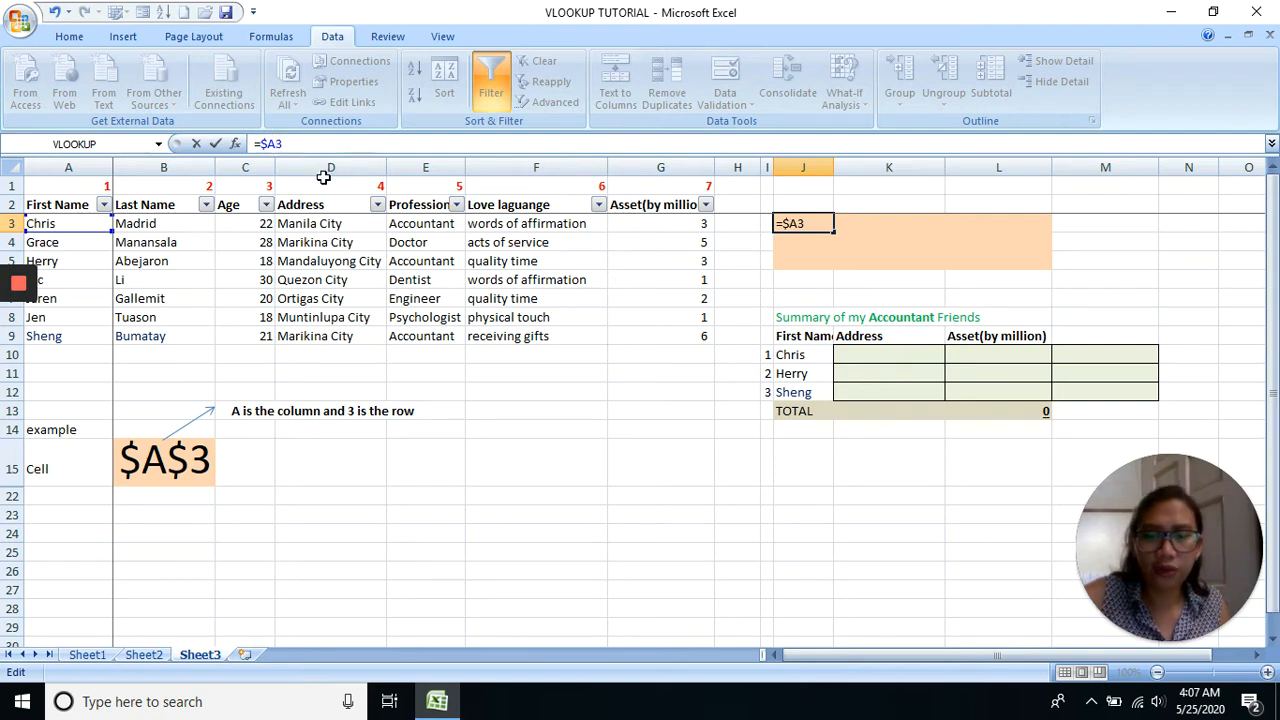
type("$")
key("Return")
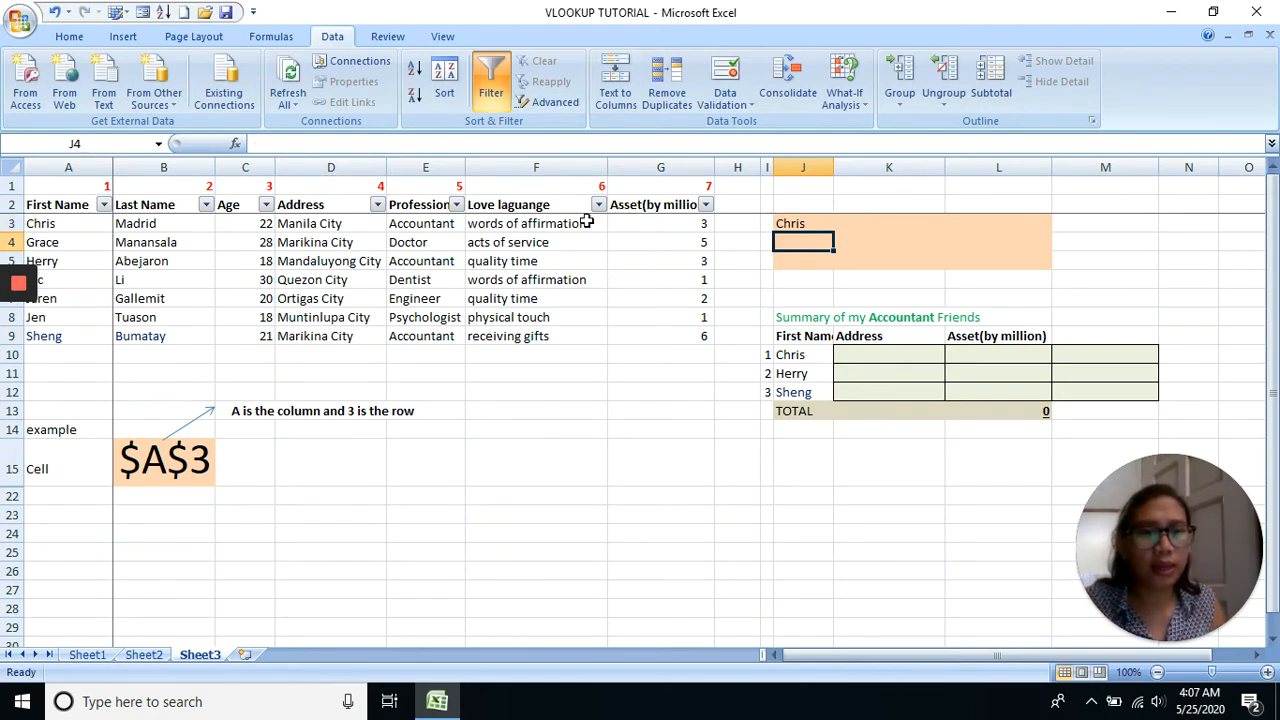
left_click(828, 226)
left_click_drag(833, 229, 1000, 277)
left_click(966, 261)
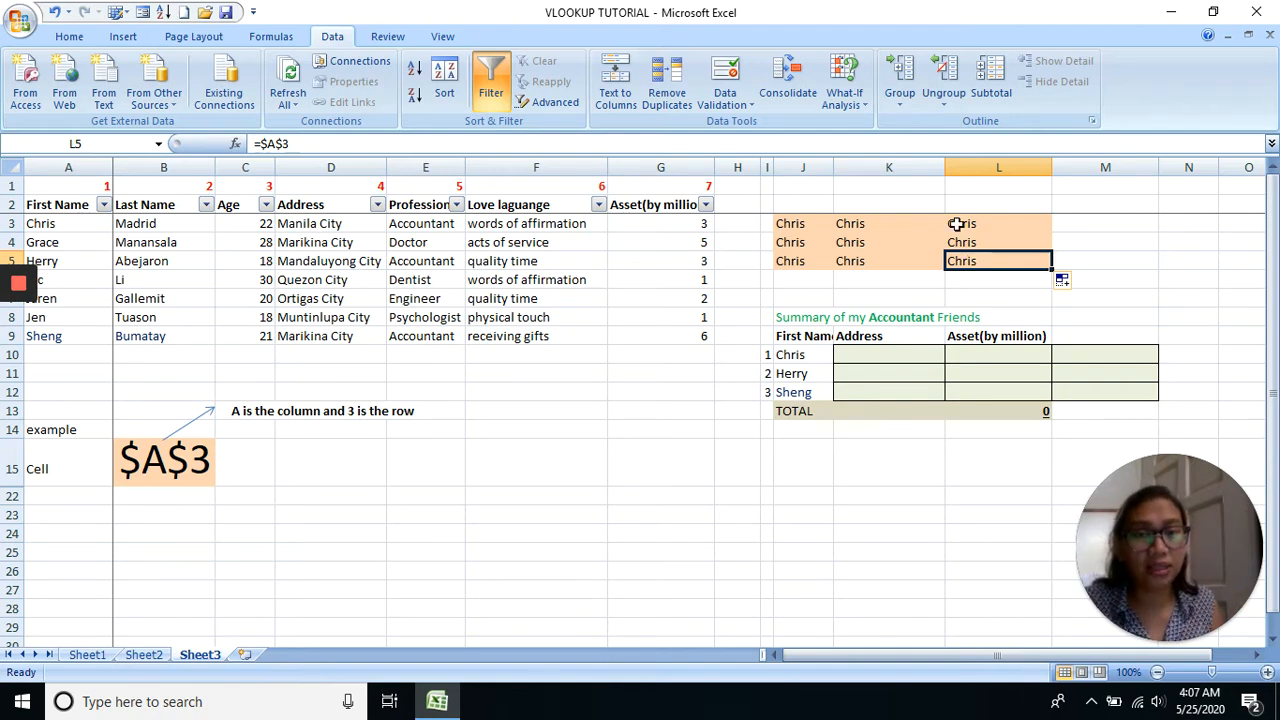
left_click(787, 222)
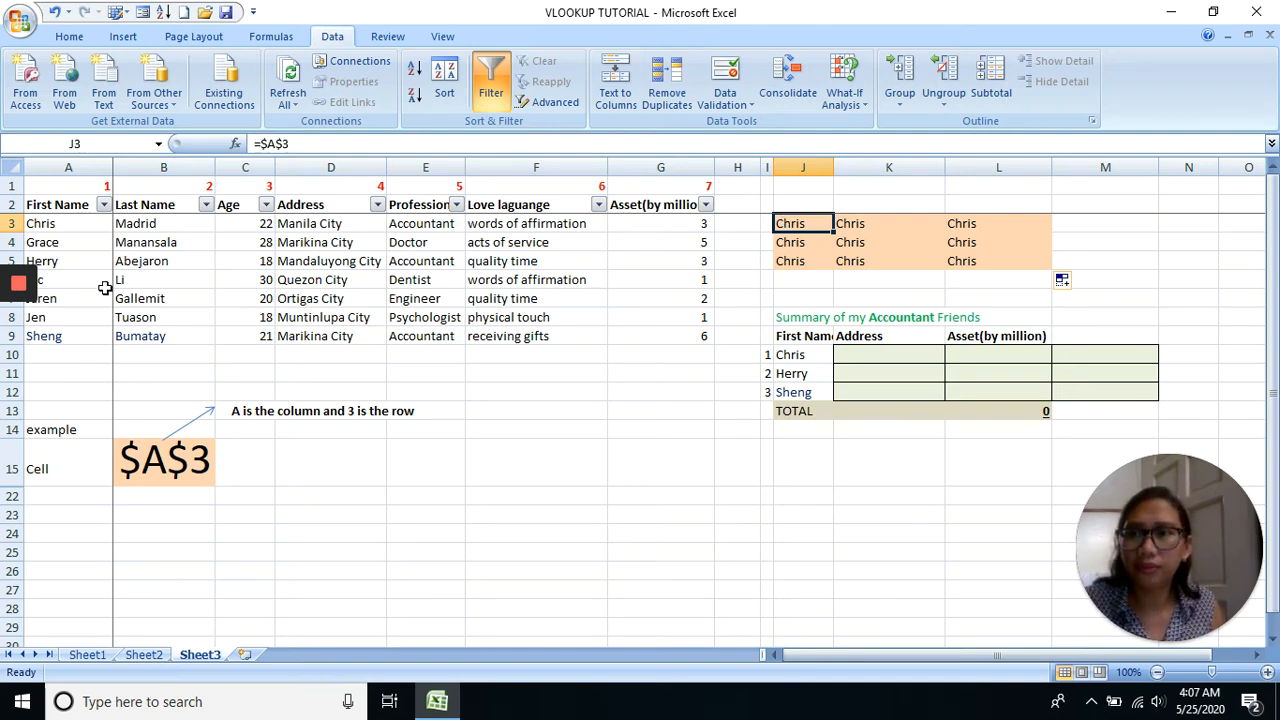
Clear the absolute-reference copies from K3:L5 and J4:J5, keeping only the formula in J3
left_click_drag(893, 223, 957, 260)
key("Delete")
left_click(812, 241)
left_click_drag(812, 241, 805, 260)
key("Delete")
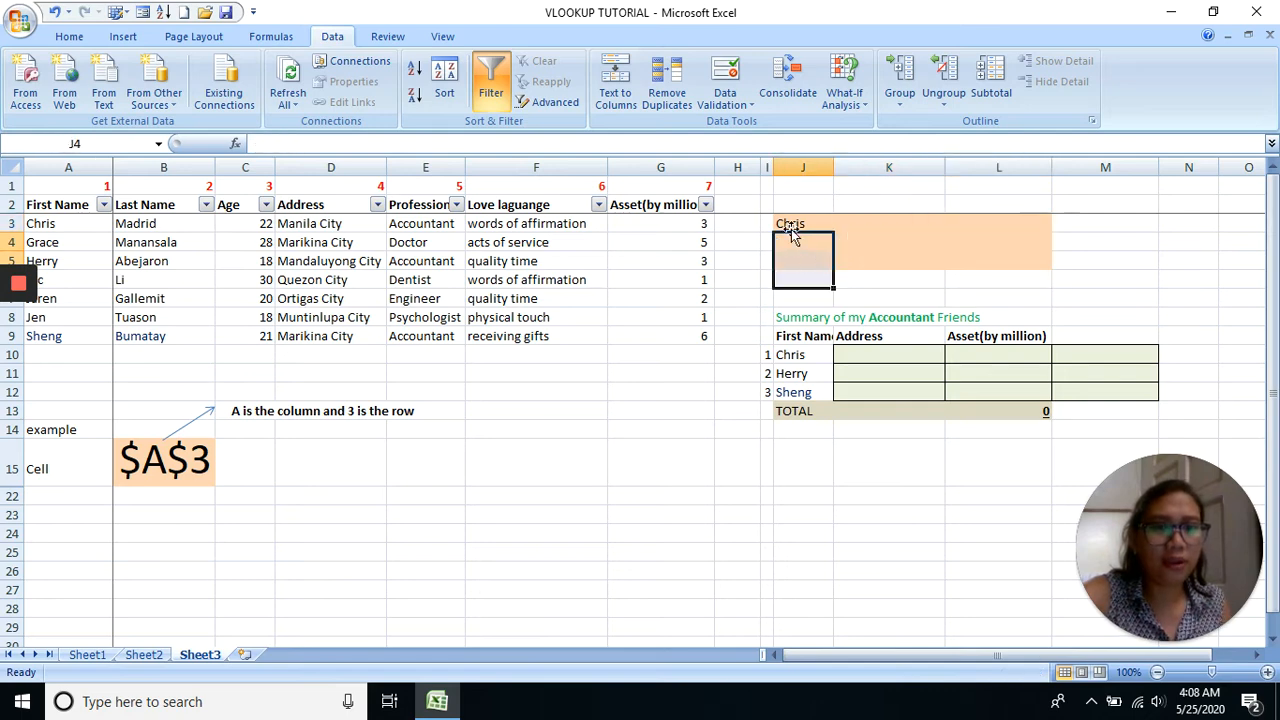
Lock only the column in J3 by changing its formula to =$A3, and fill it across J3:L5
left_click(800, 225)
left_click(271, 146)
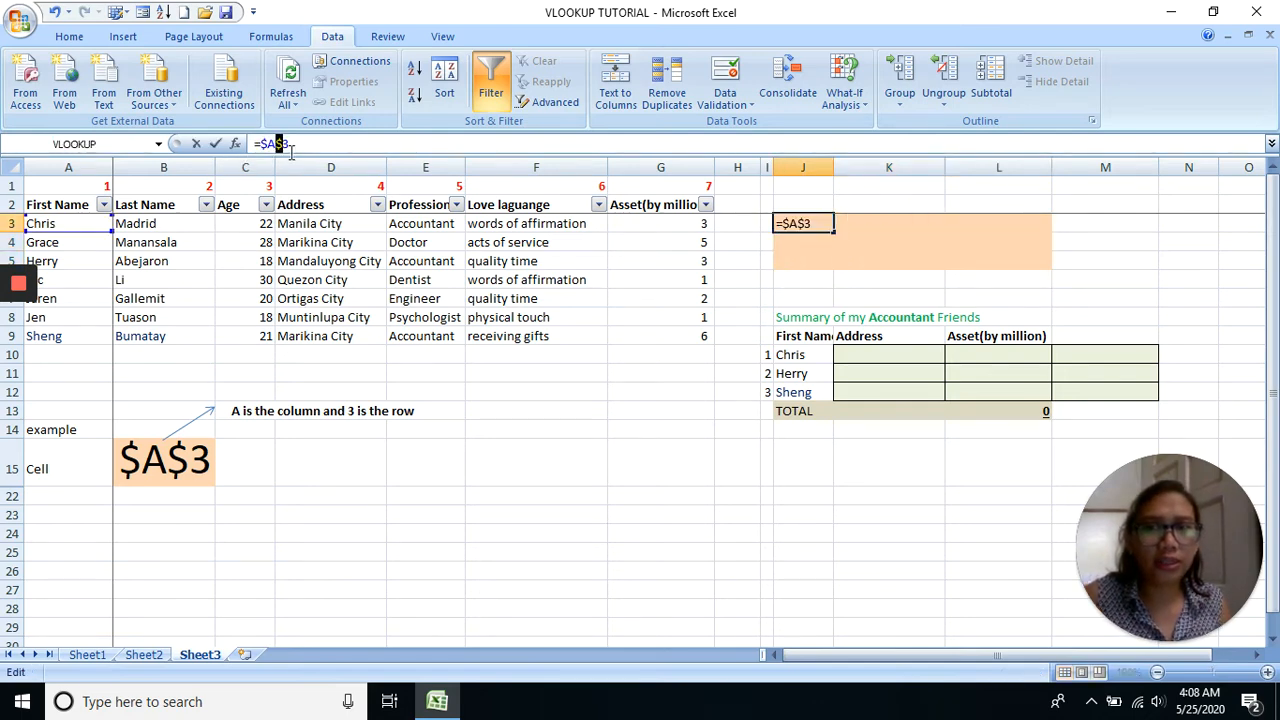
key("Delete")
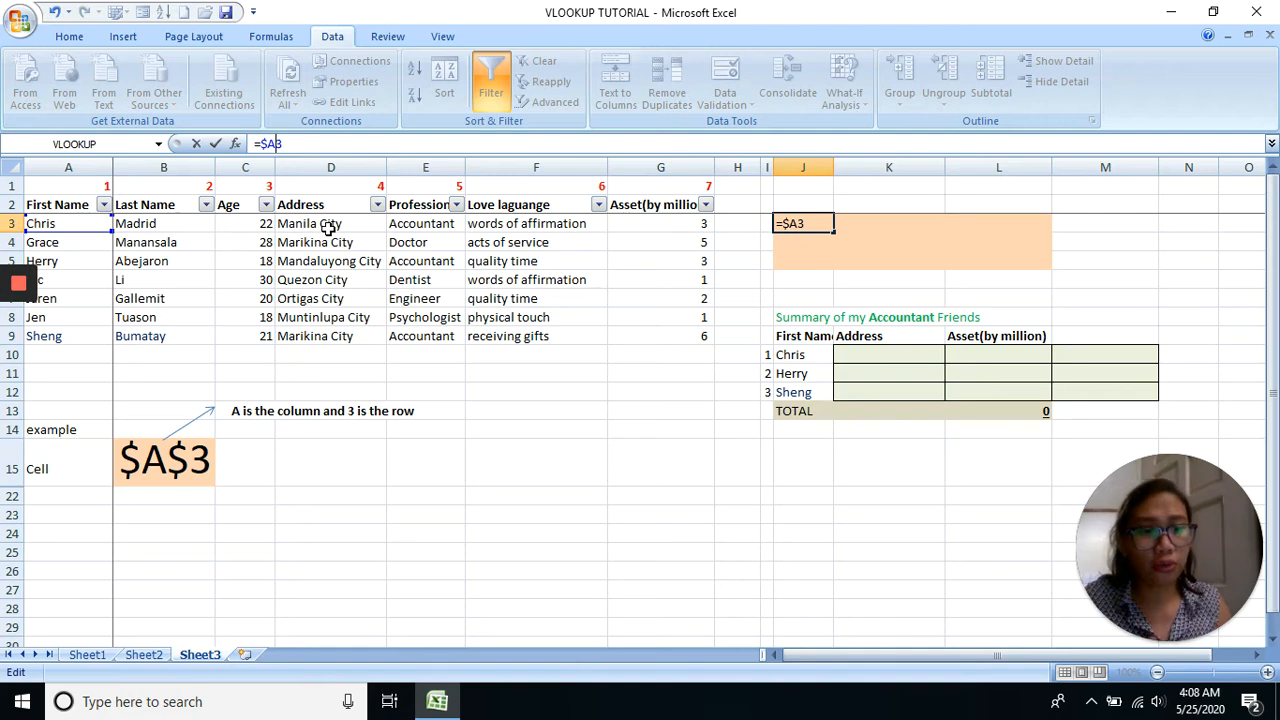
key("Return")
key("Up")
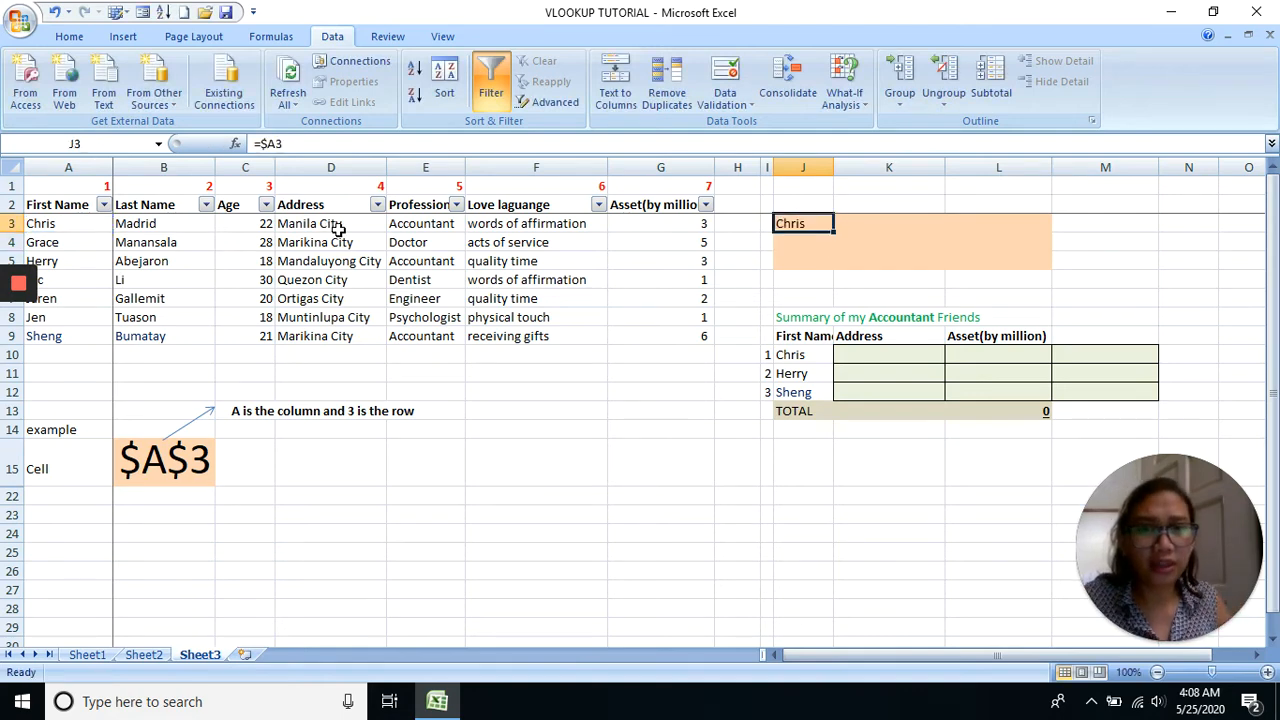
left_click_drag(833, 232, 1046, 272)
Inspect how the column-locked reference changes across the columns and down the rows of J3:L5
left_click(856, 242)
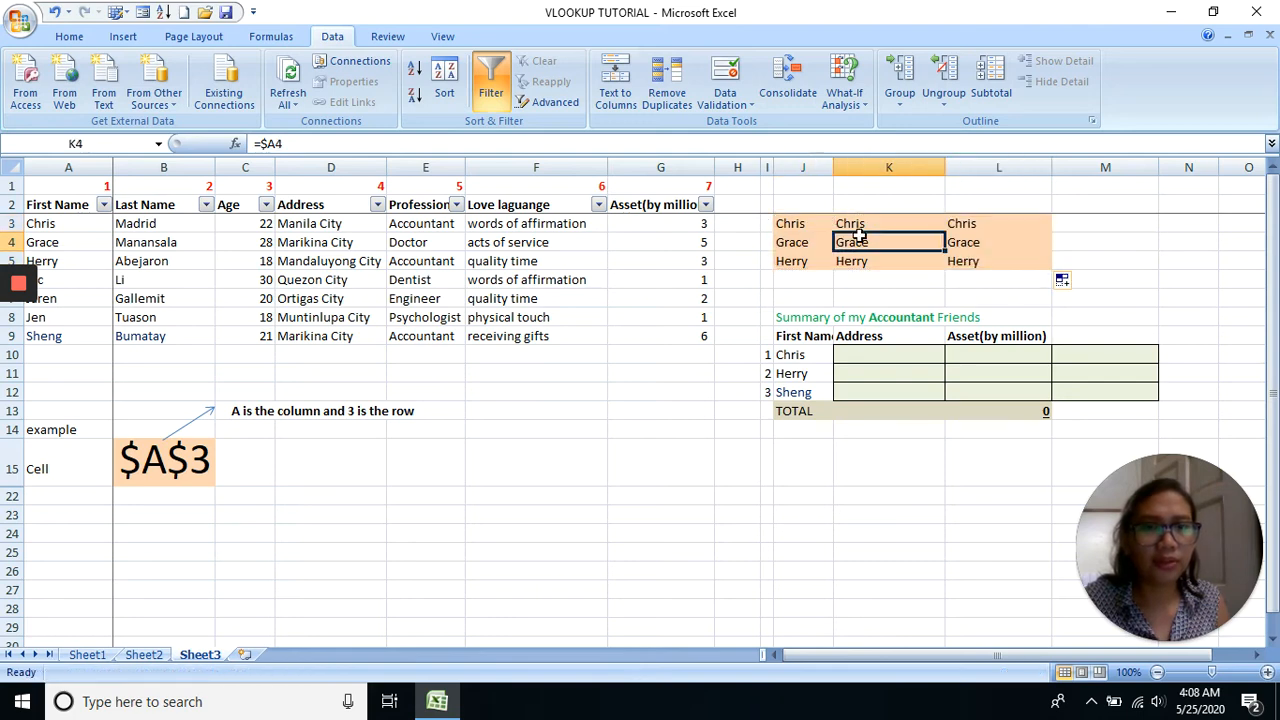
left_click_drag(796, 224, 882, 254)
mouse_move(967, 241)
left_mouse_down()
mouse_move(969, 255)
mouse_move(976, 242)
left_mouse_up()
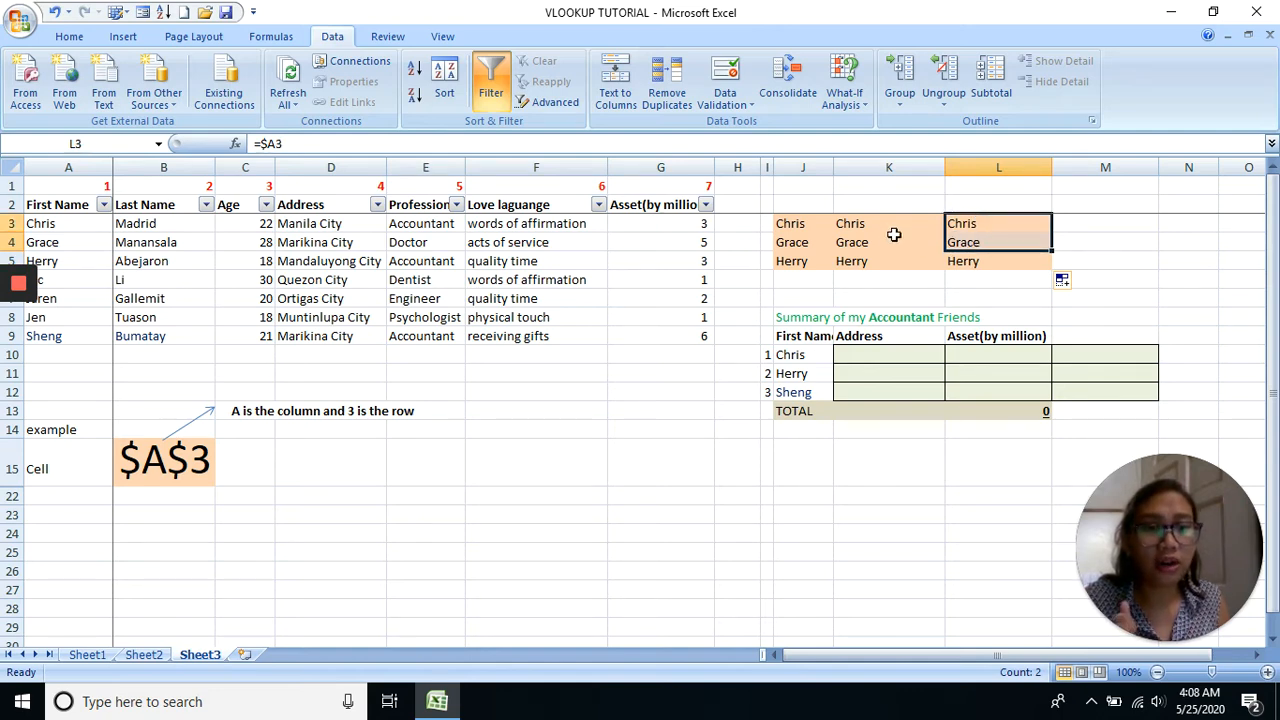
left_click(808, 223)
left_click(806, 241)
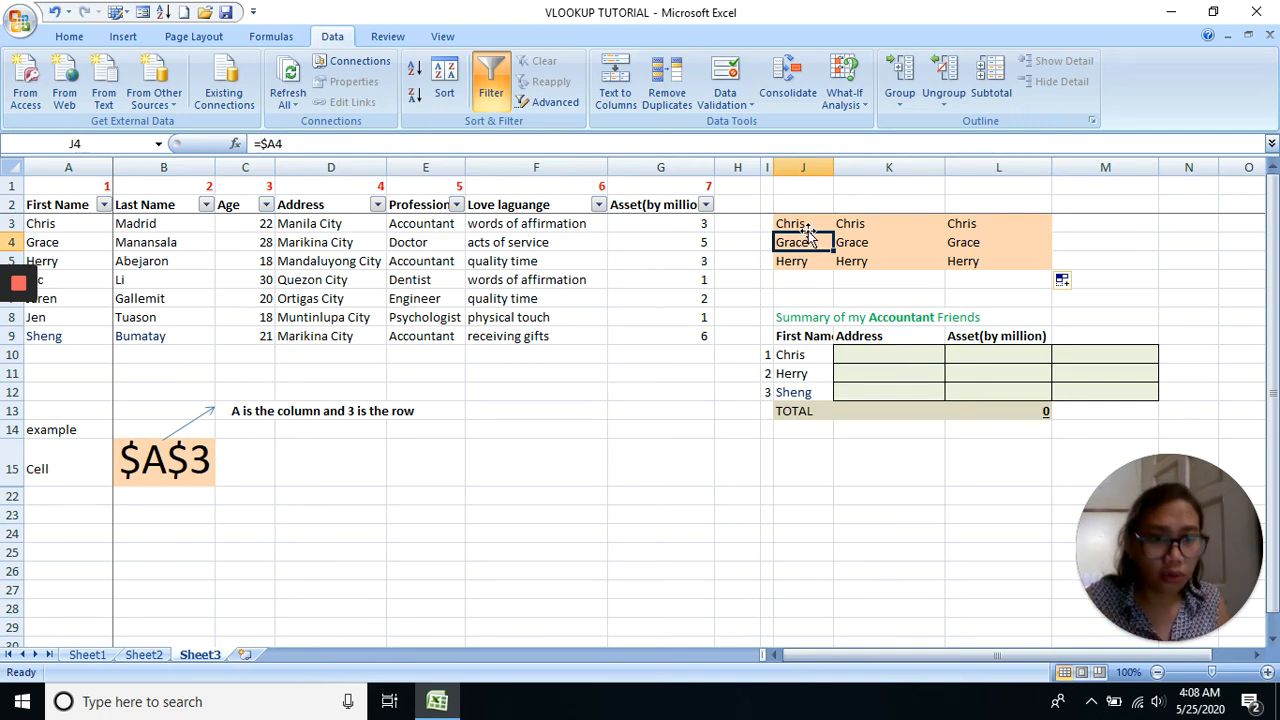
left_click(810, 262)
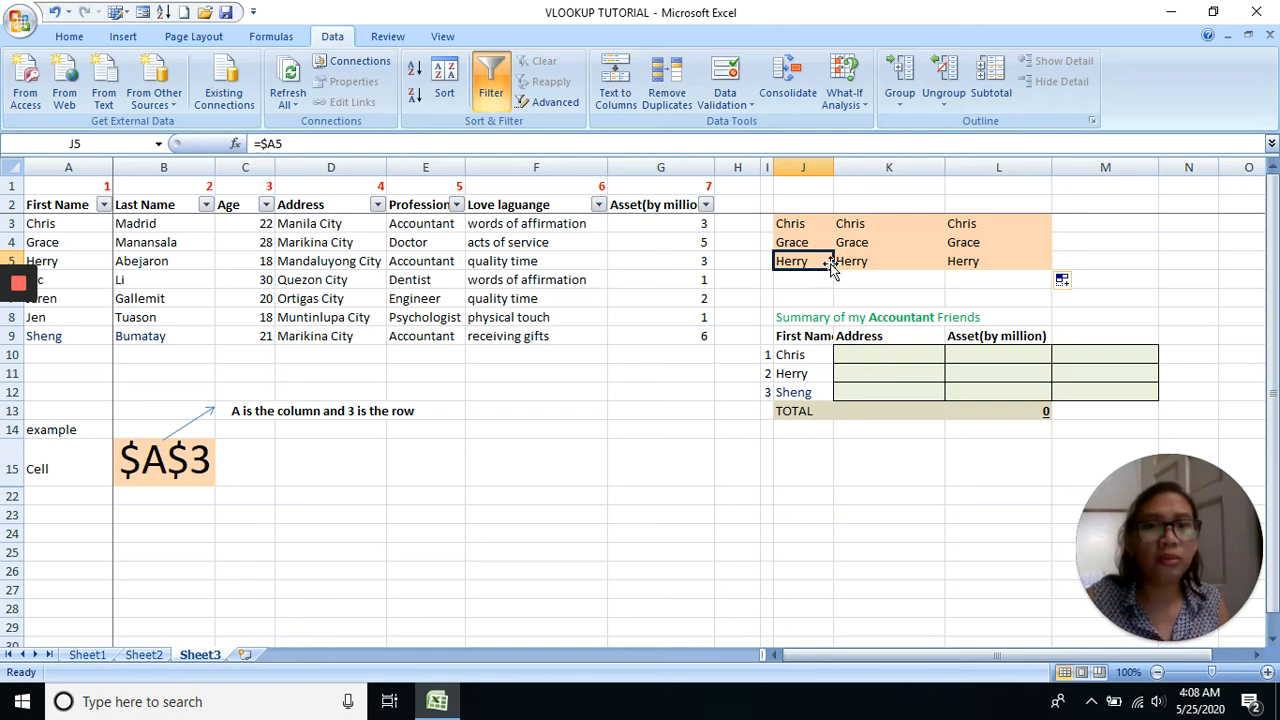
left_click(800, 222)
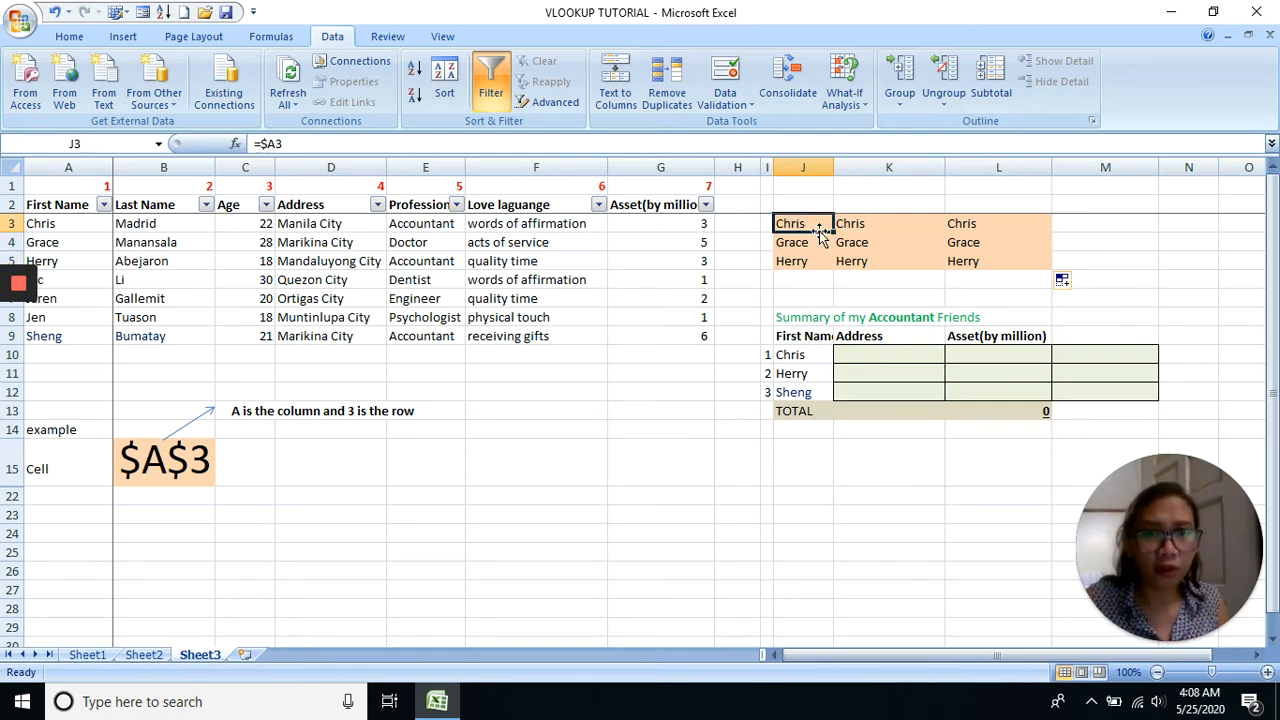
Clear the column-locked copies from K3:L5 and J4:J5, keeping only the formula in J3
left_click_drag(886, 224, 963, 254)
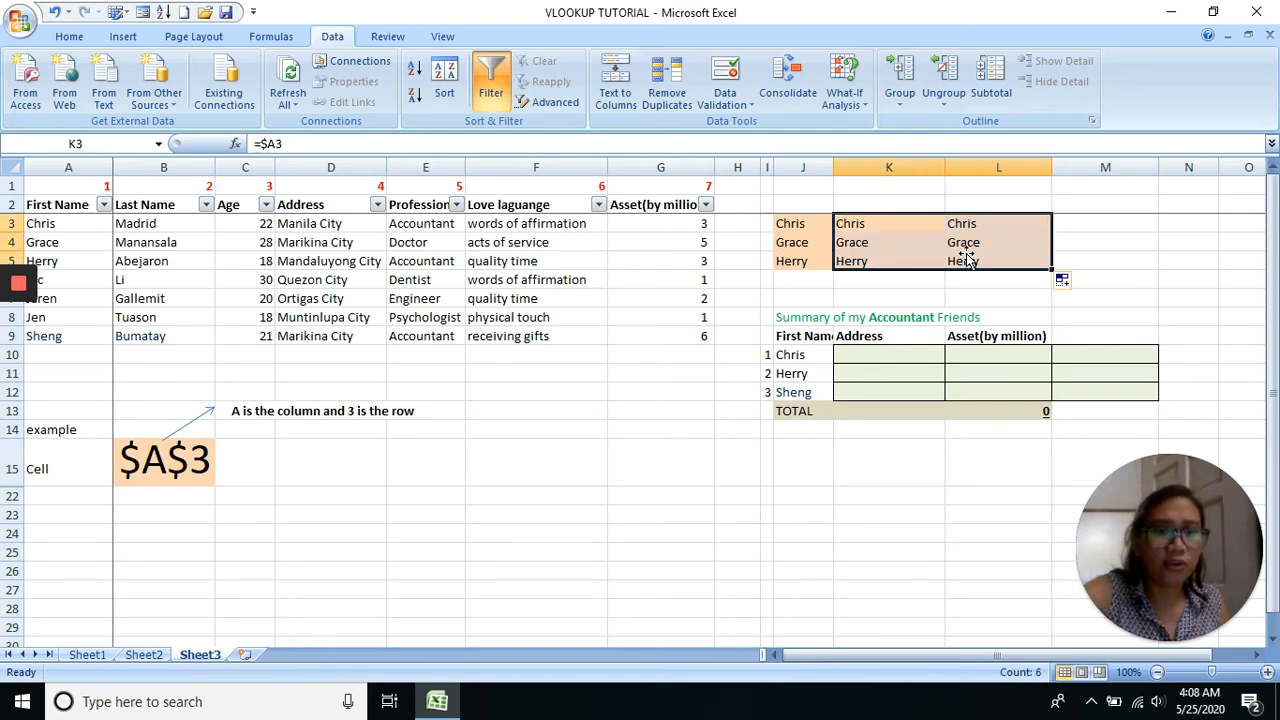
key("Delete")
left_click_drag(815, 242, 815, 262)
key("Delete")
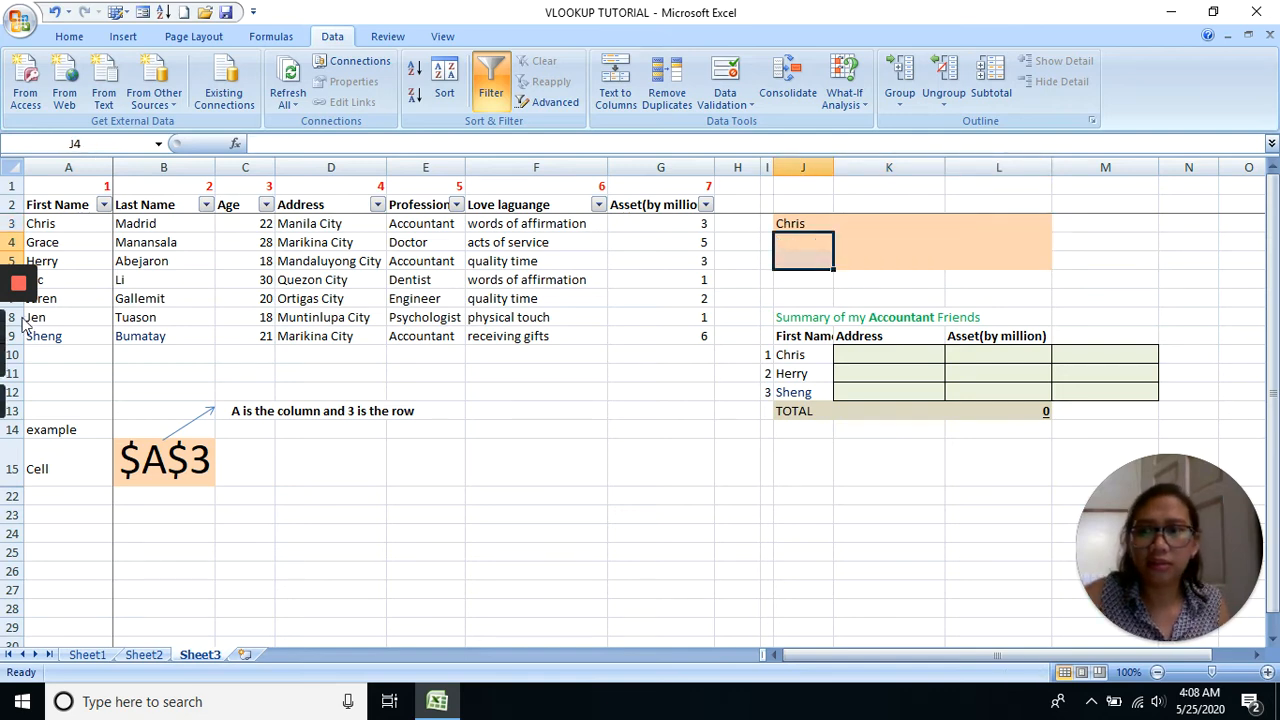
Lock only the row in J3 by changing its formula to =A$3, and fill it across J3:L5
key("Up")
double_click(796, 224)
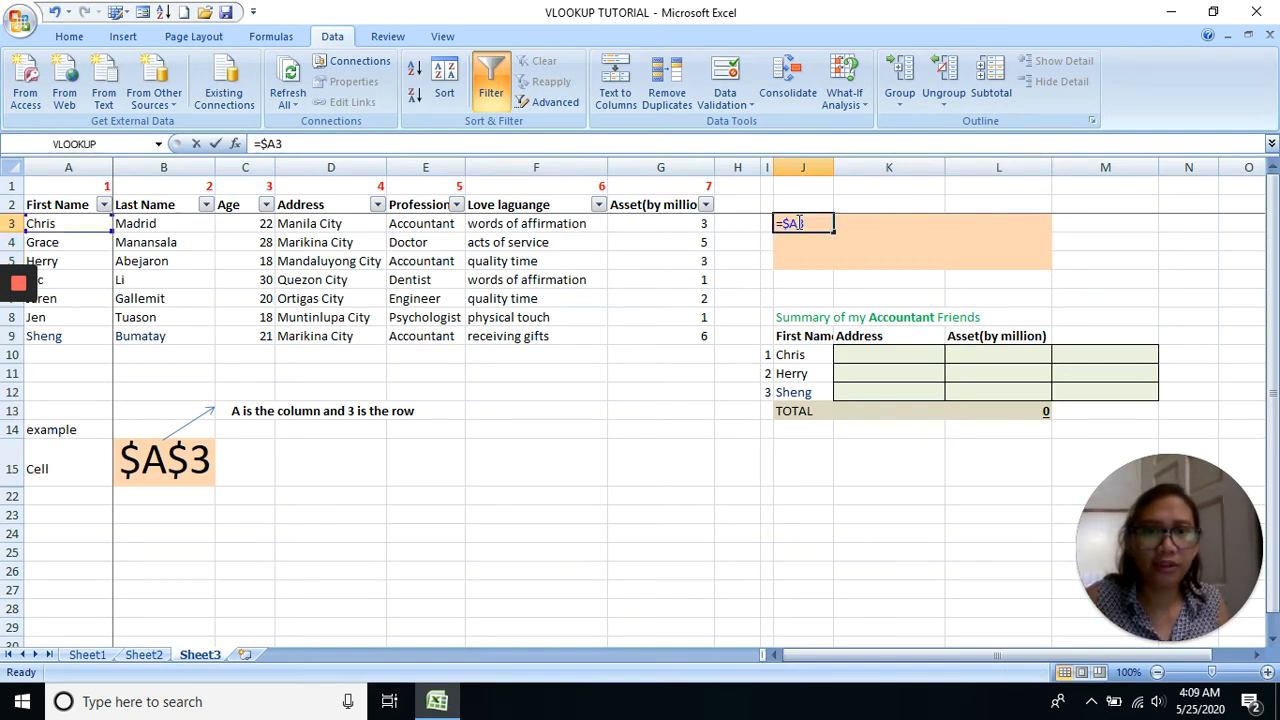
type("$")
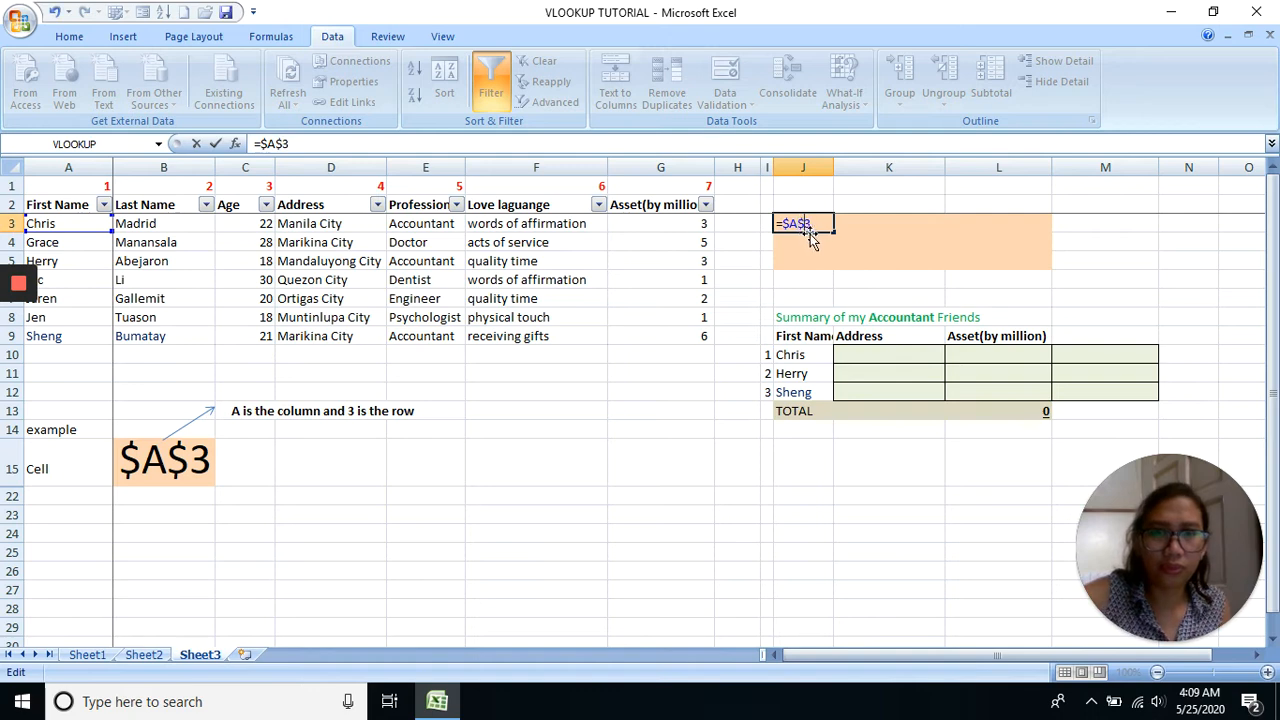
key("BackSpace")
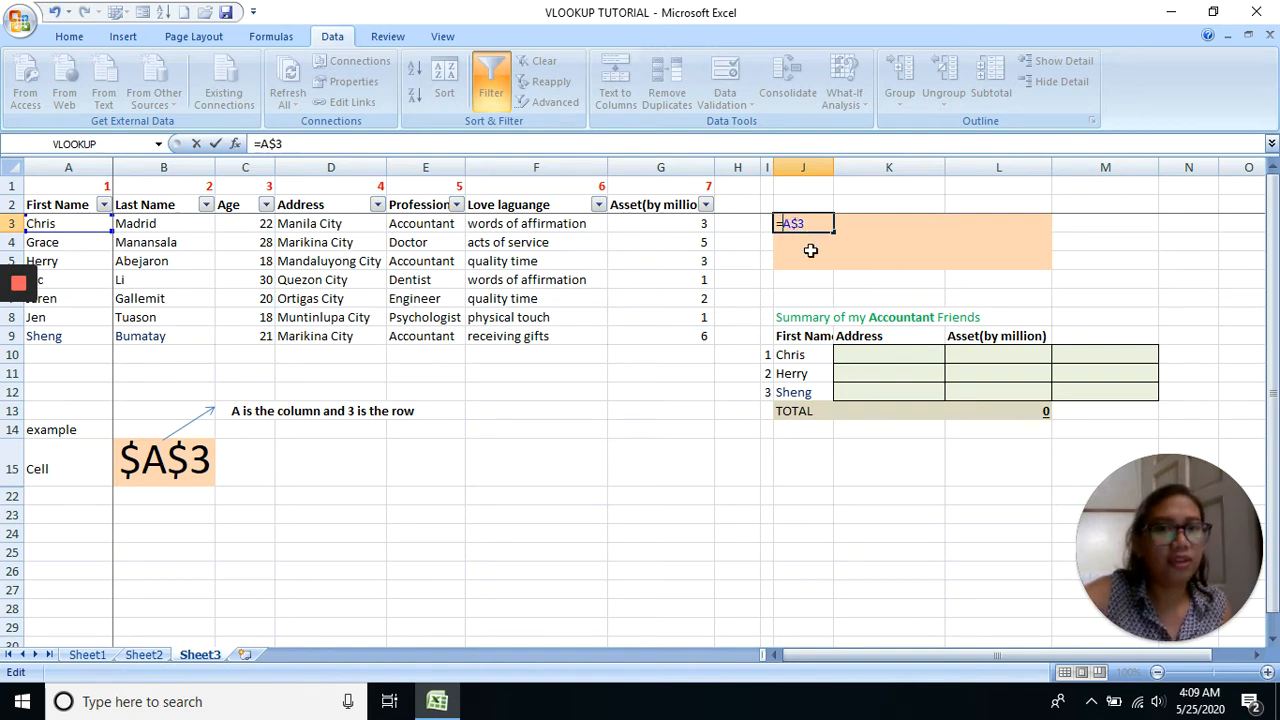
left_click(900, 226)
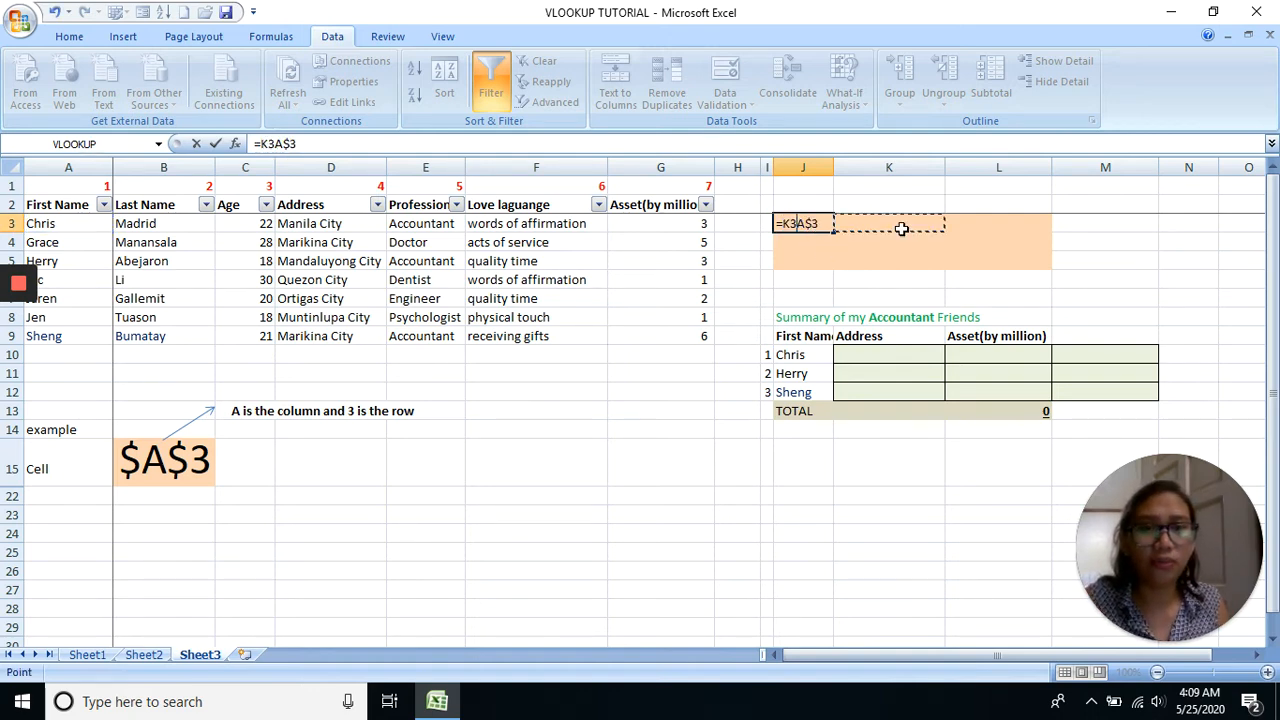
key("BackSpace")
key("BackSpace")
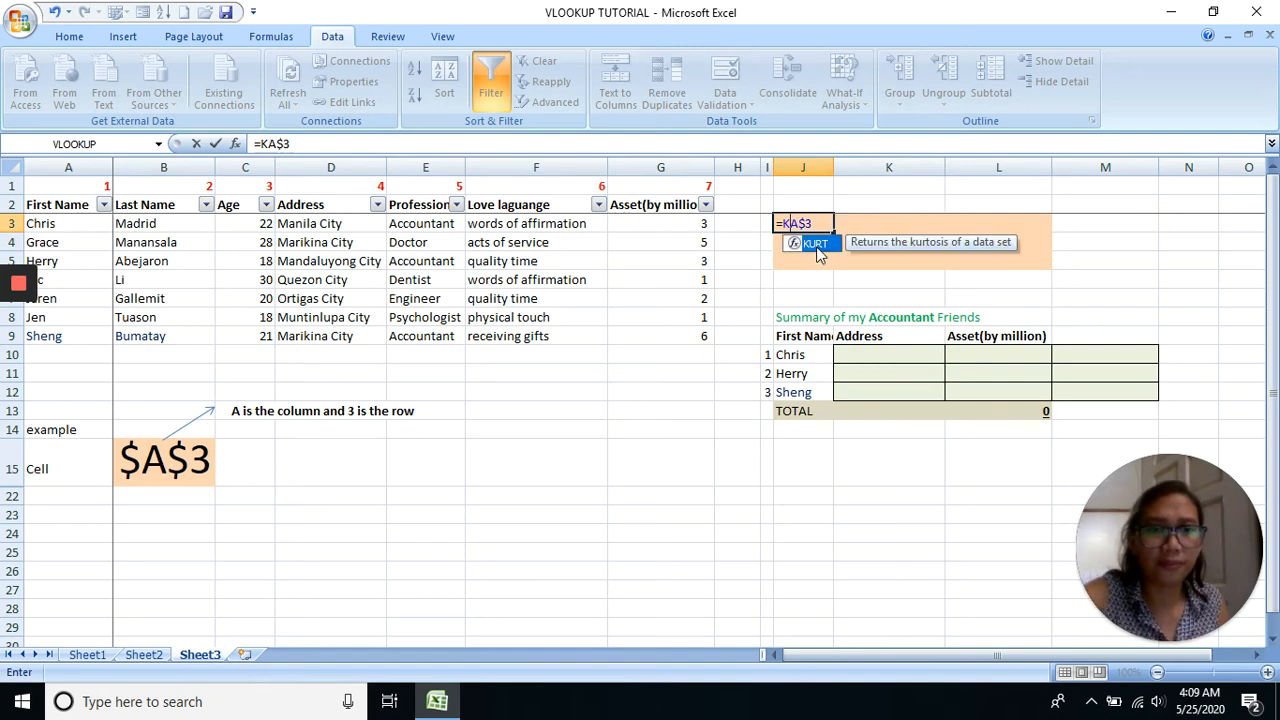
key("Return")
left_click(803, 224)
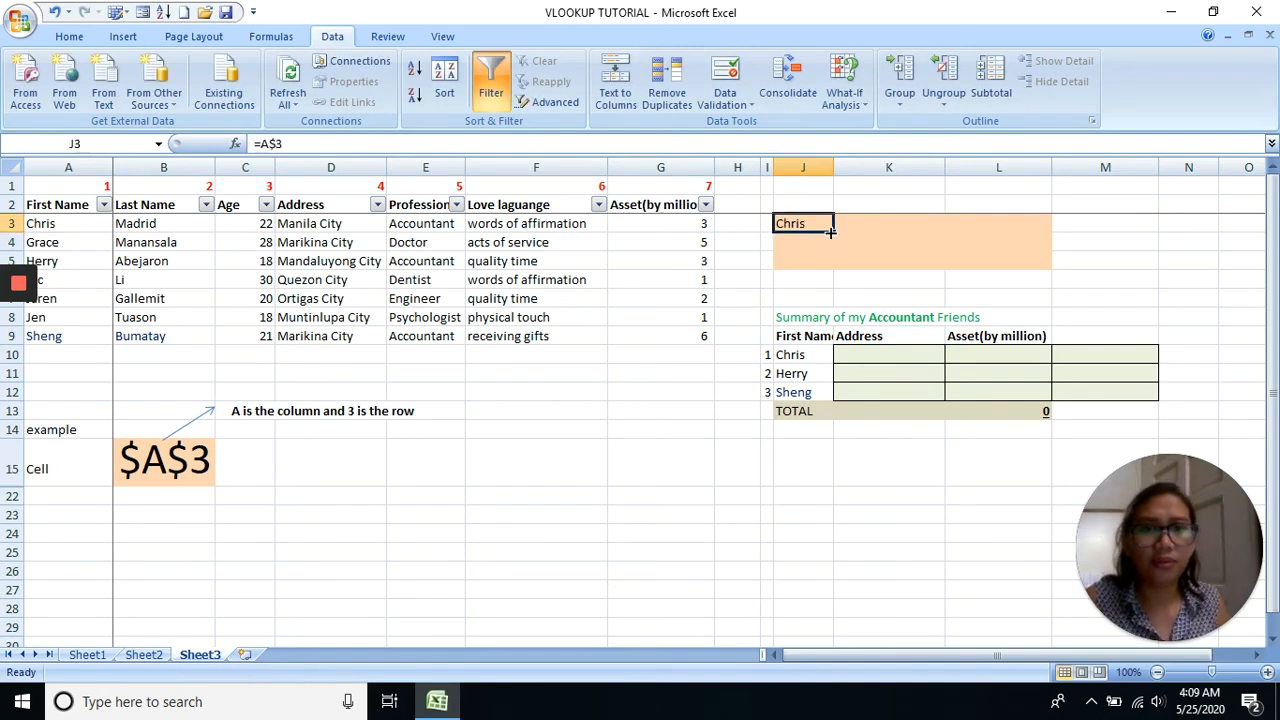
left_click_drag(833, 232, 1032, 268)
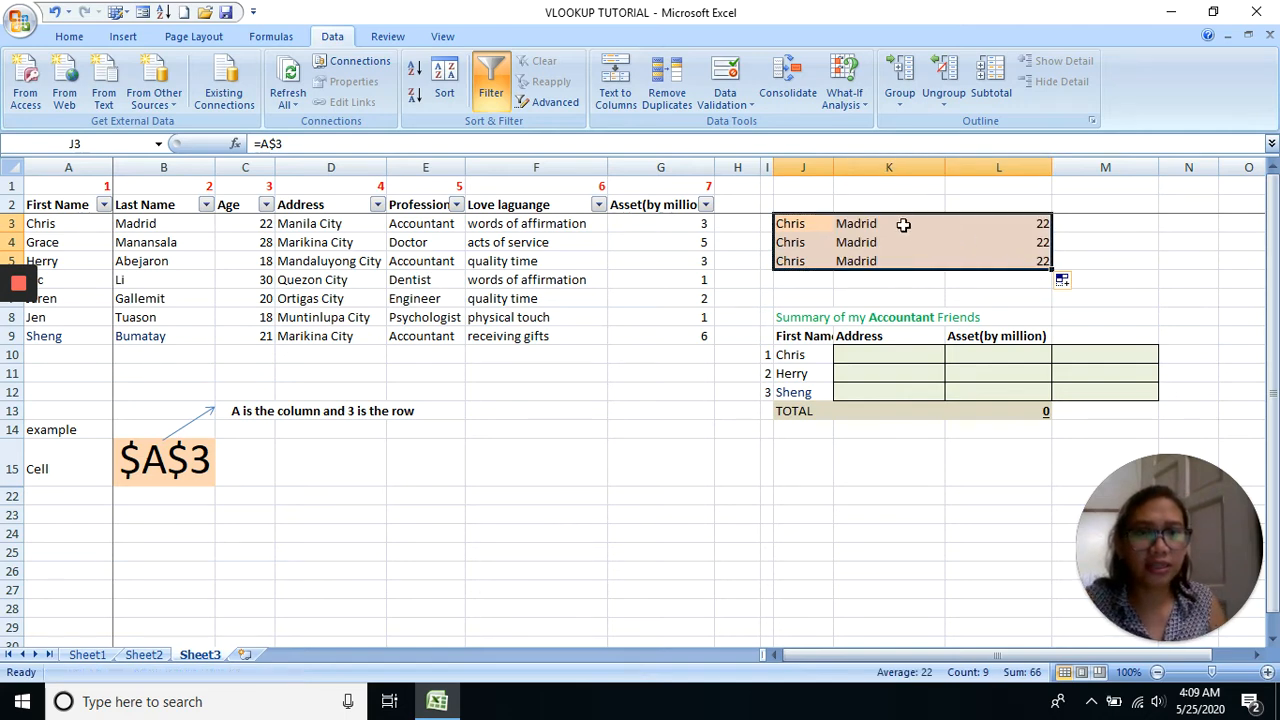
Compare the row-locked formulas in J3, K3 and L3 with the copies in the rows below
left_click(800, 230)
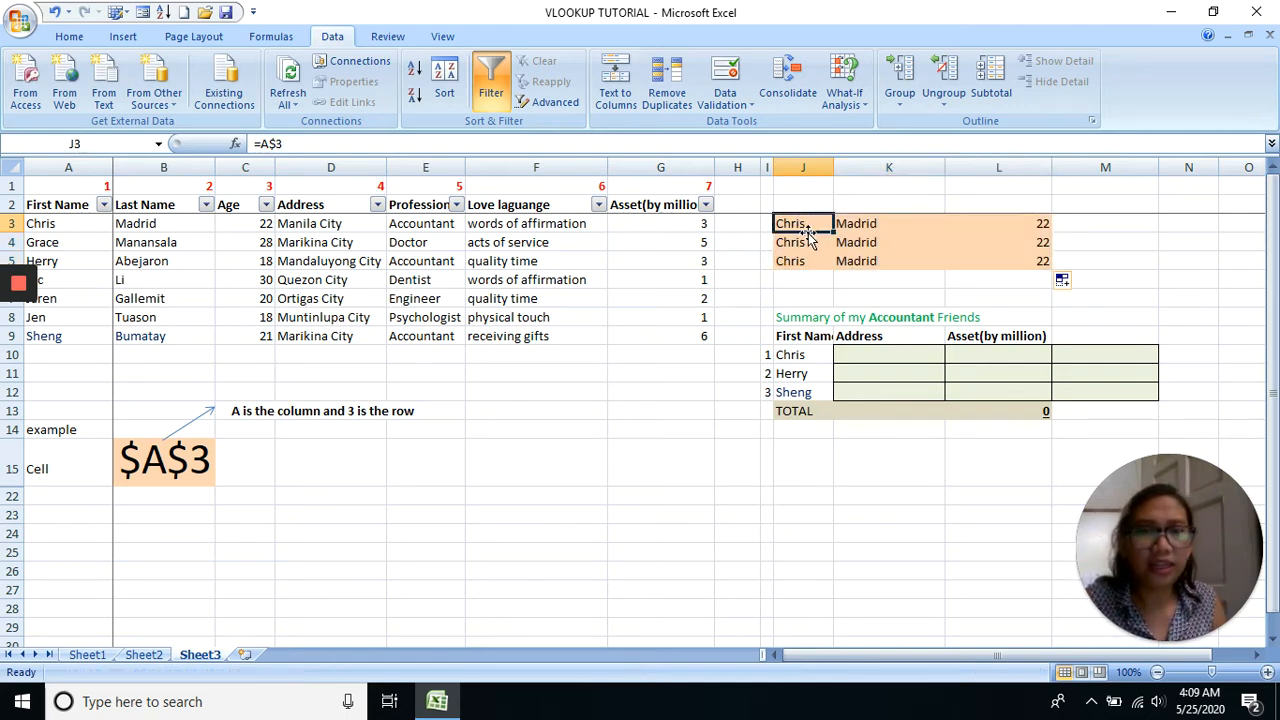
left_click(1043, 222)
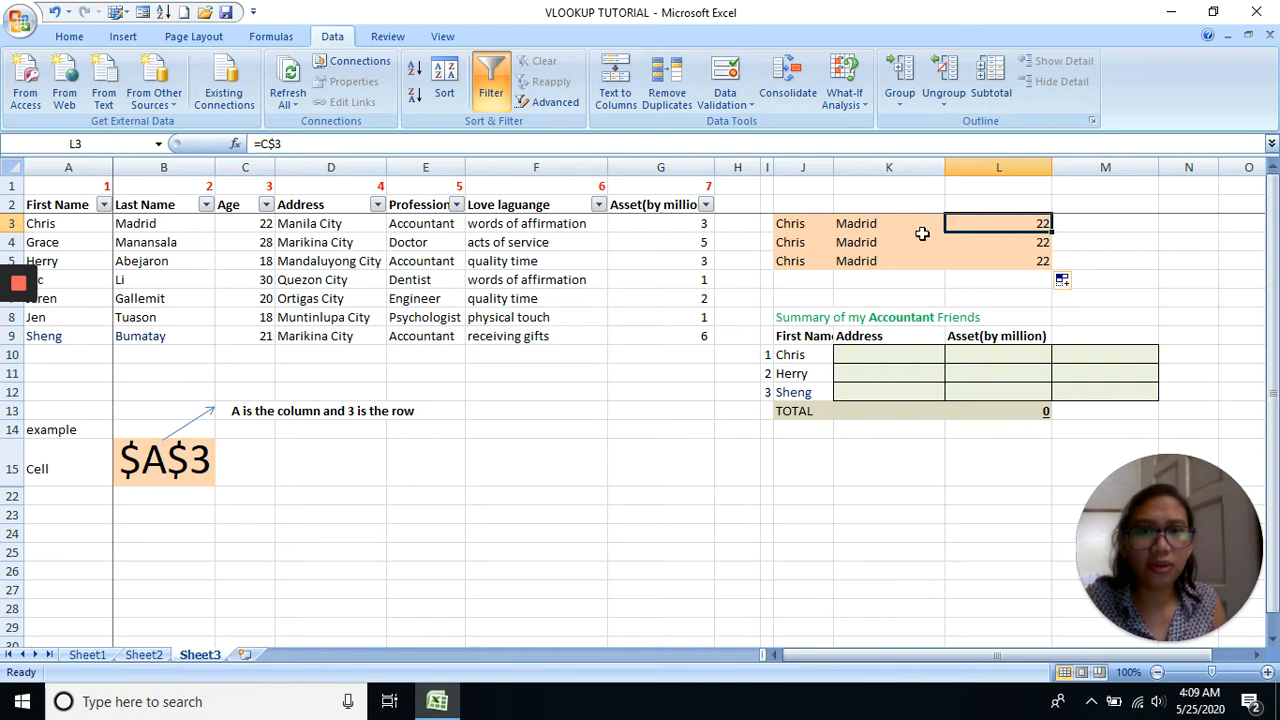
left_click(885, 232)
left_click(783, 221)
left_click(862, 228)
left_click(864, 241)
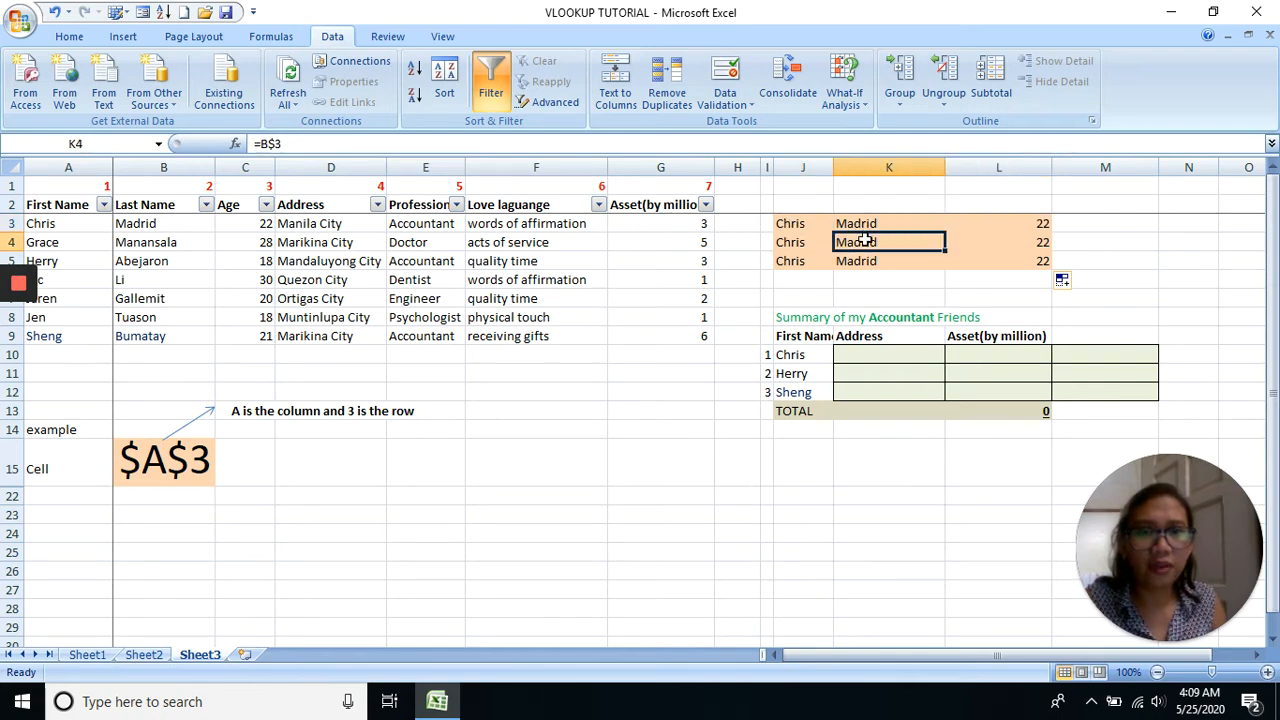
left_click(865, 257)
left_click(978, 237)
left_click(977, 225)
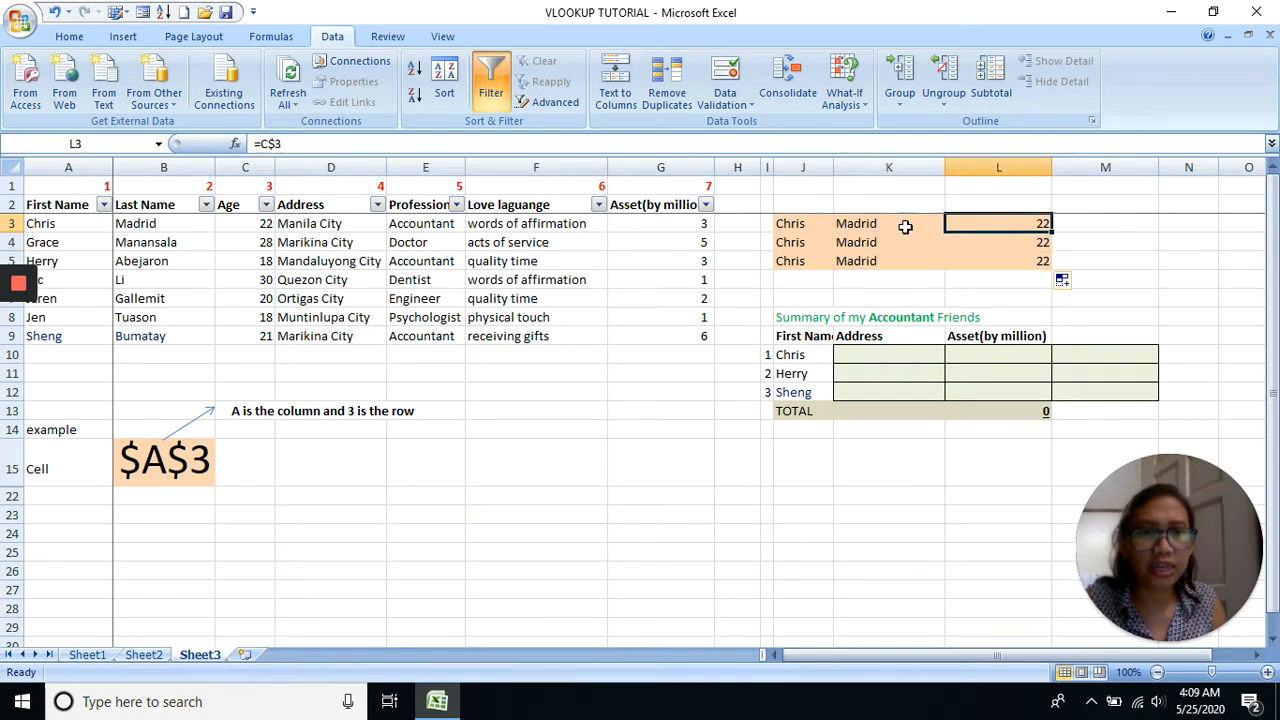
left_click(810, 223)
left_click(880, 224)
left_click(978, 227)
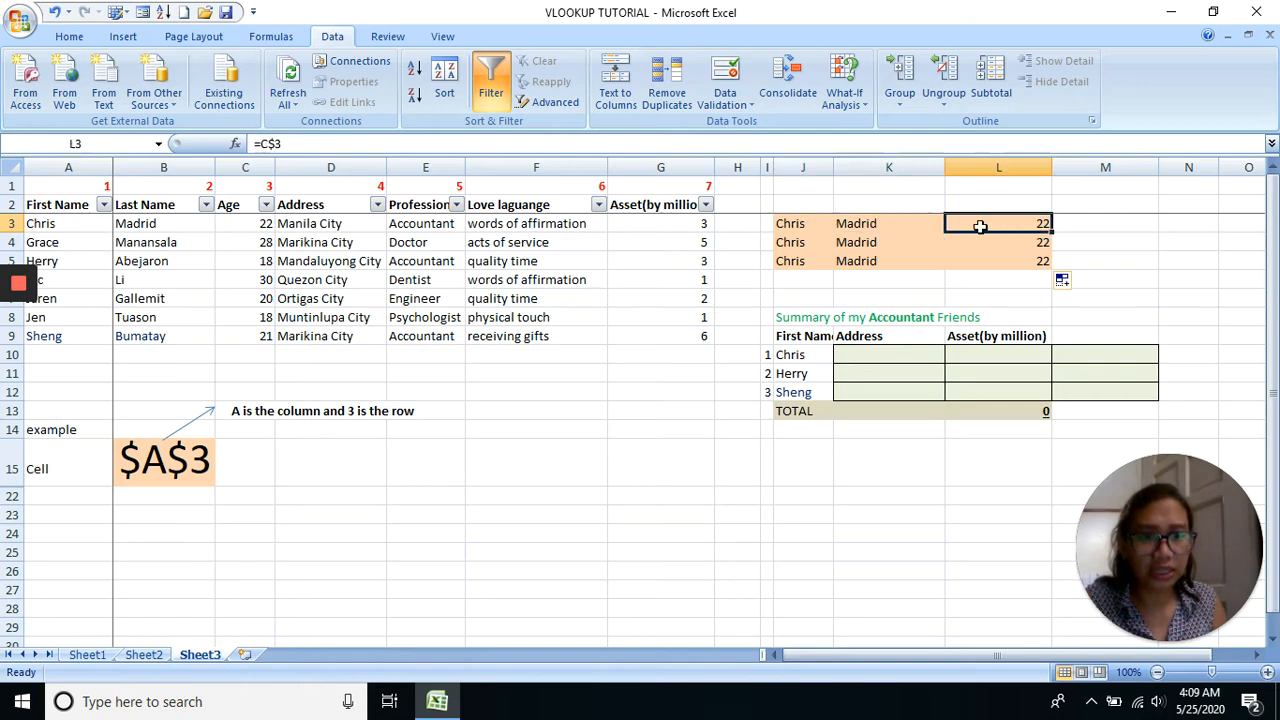
left_click(799, 222)
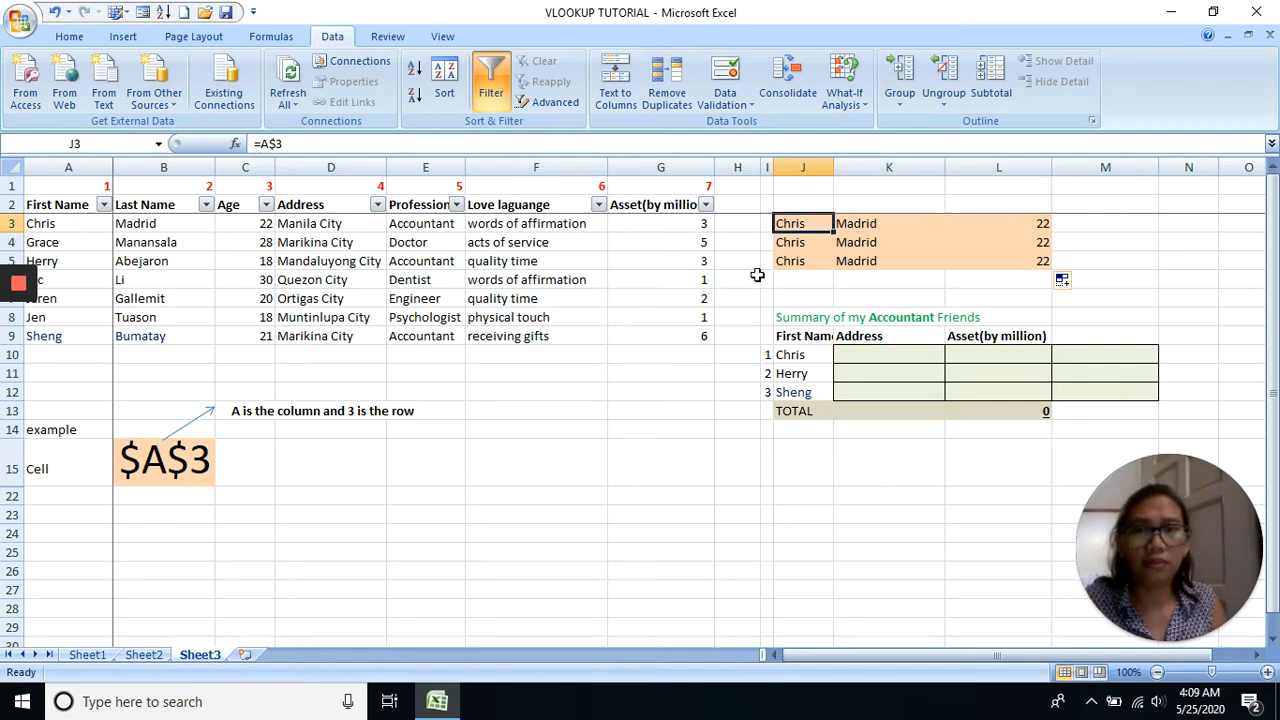
mouse_move(8, 376)
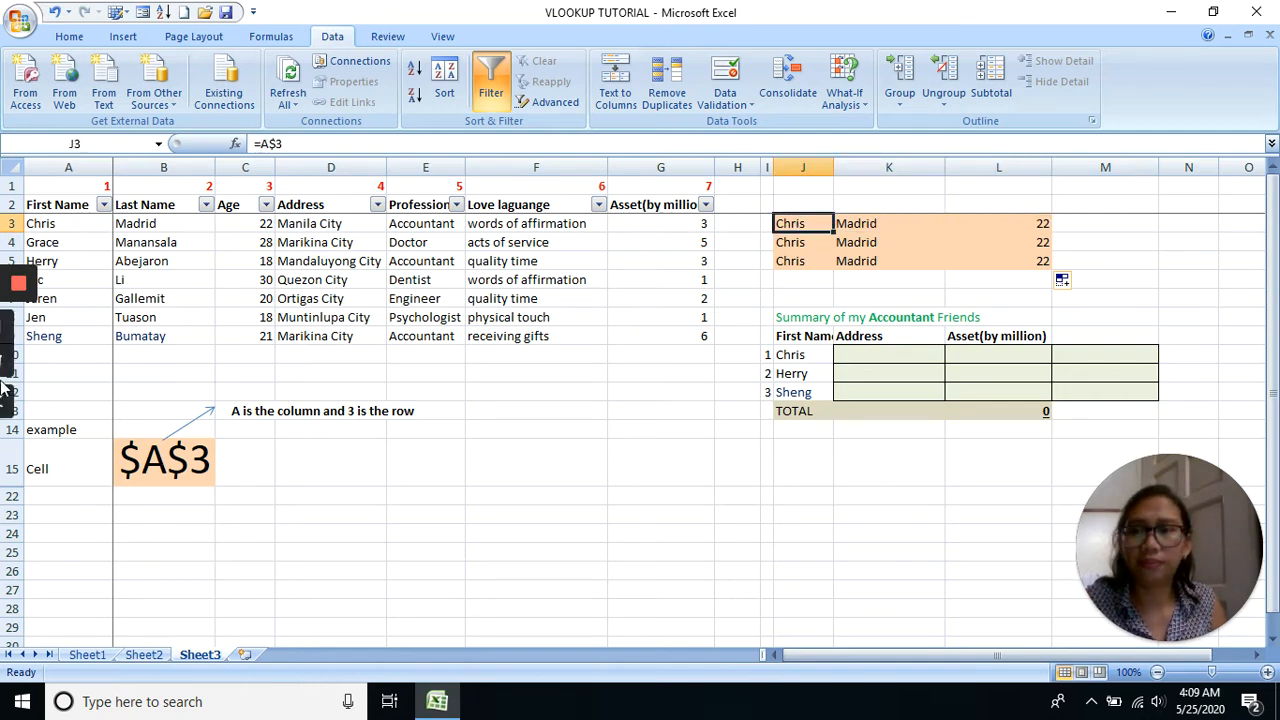
left_click(18, 329)
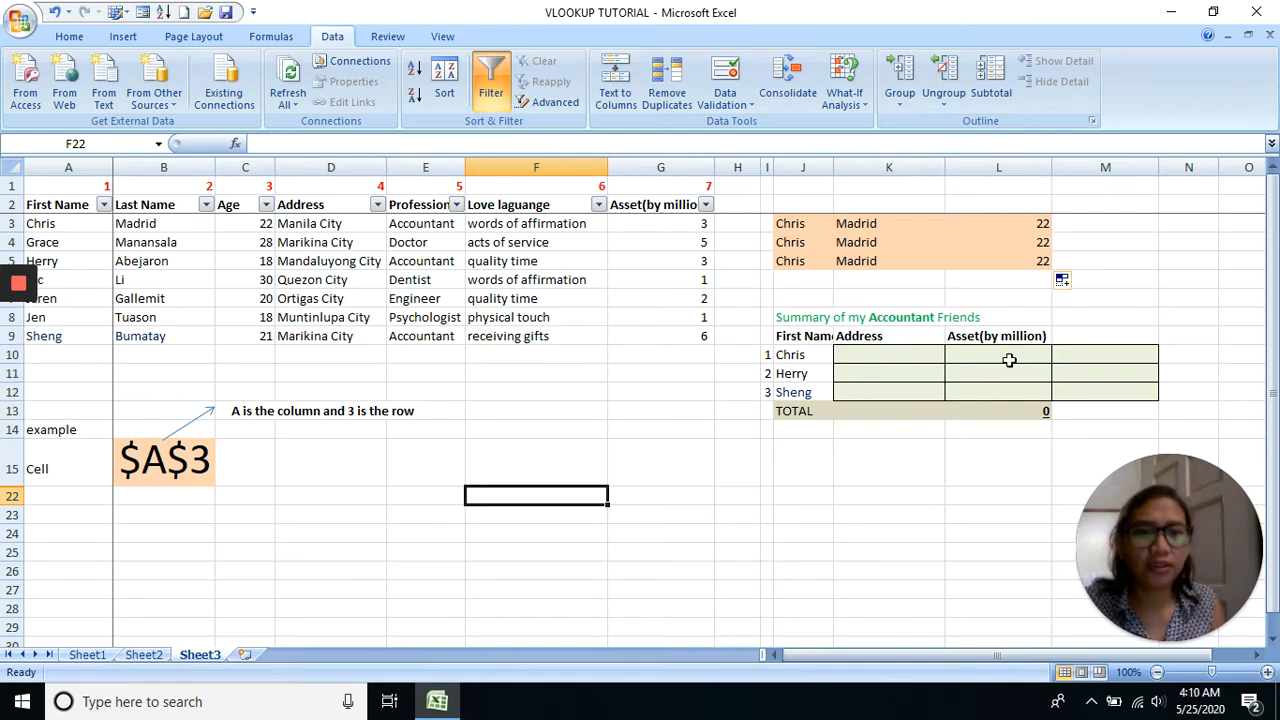
Start a VLOOKUP formula in K10 with the column-locked reference $J10 as the lookup value
left_click(904, 355)
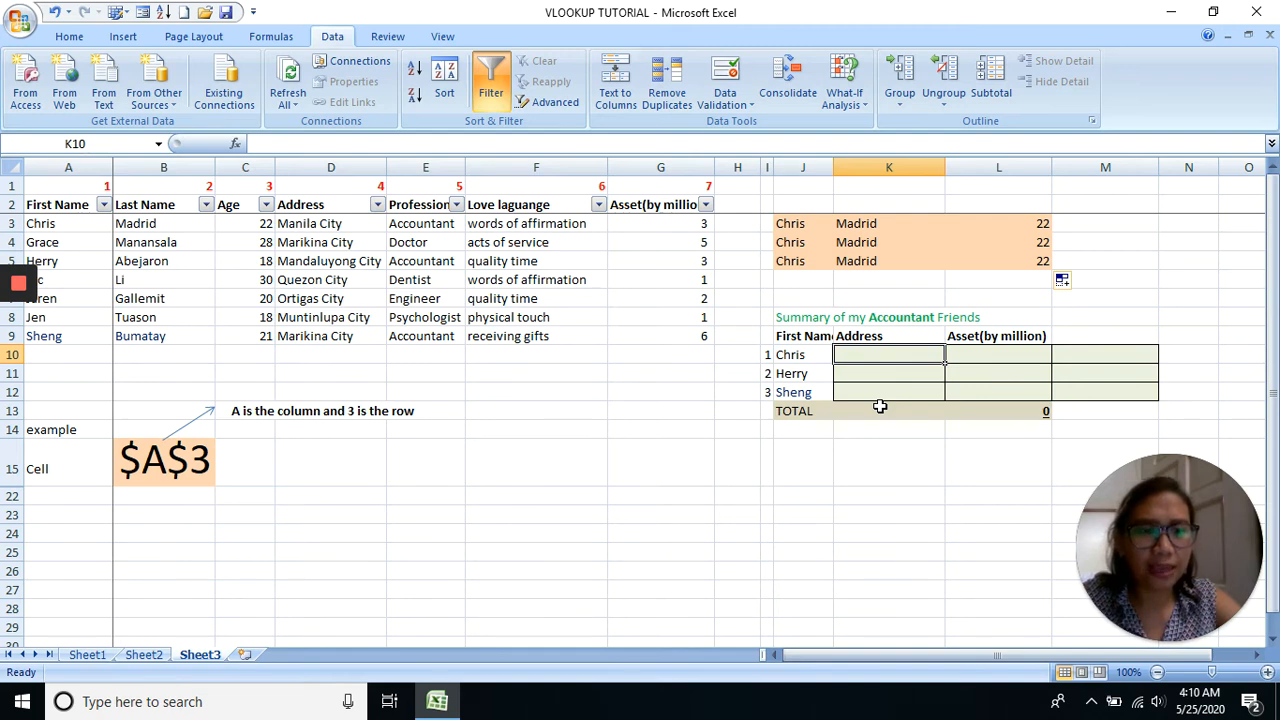
type("=vlook")
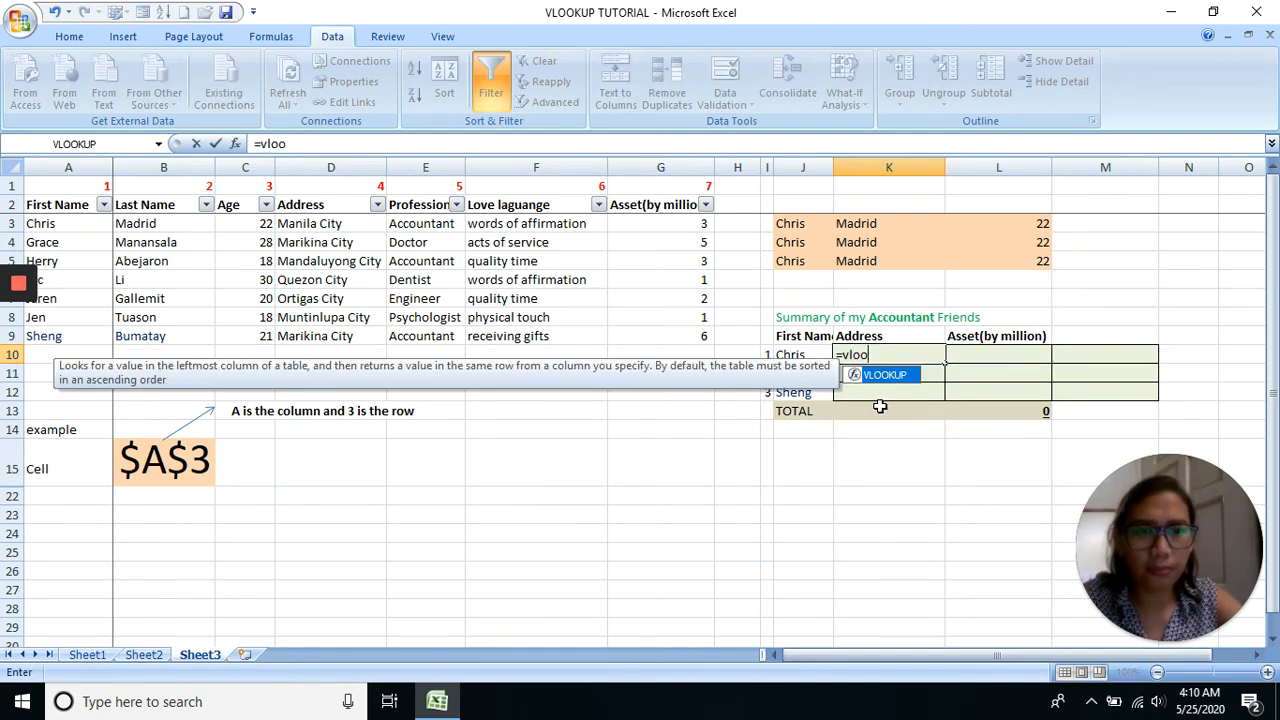
double_click(895, 375)
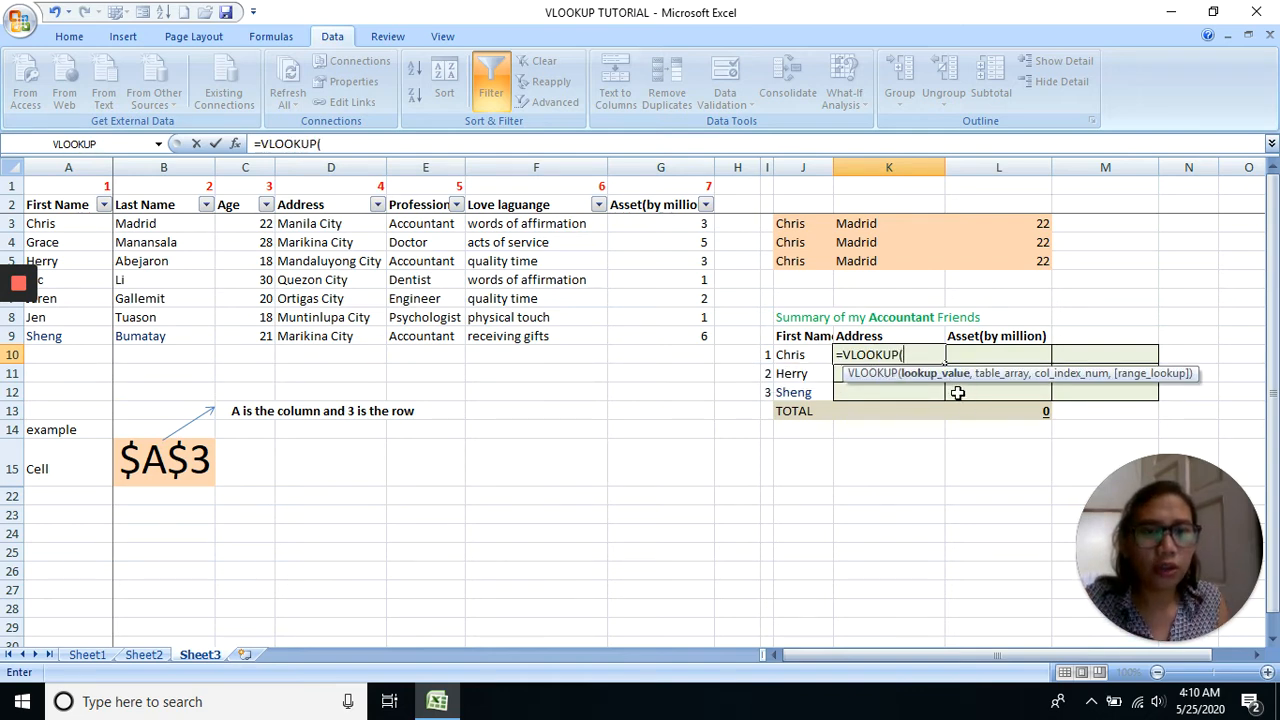
left_click(803, 354)
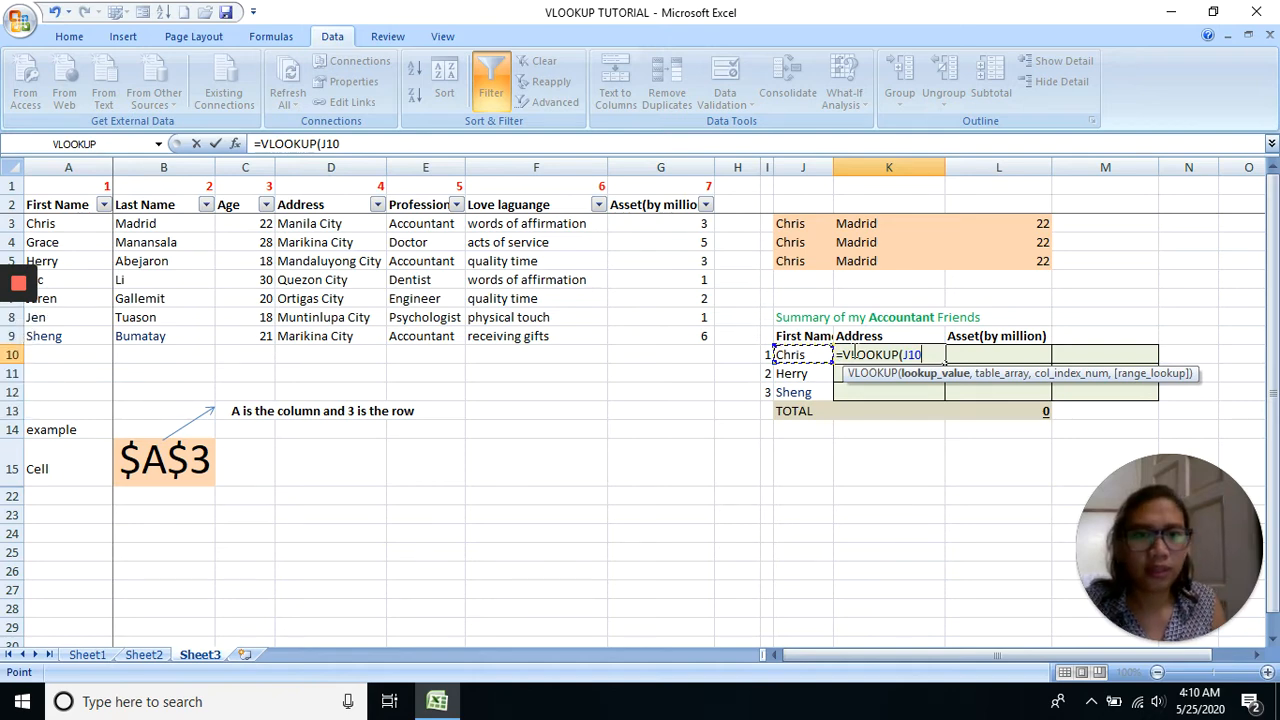
left_click(904, 355)
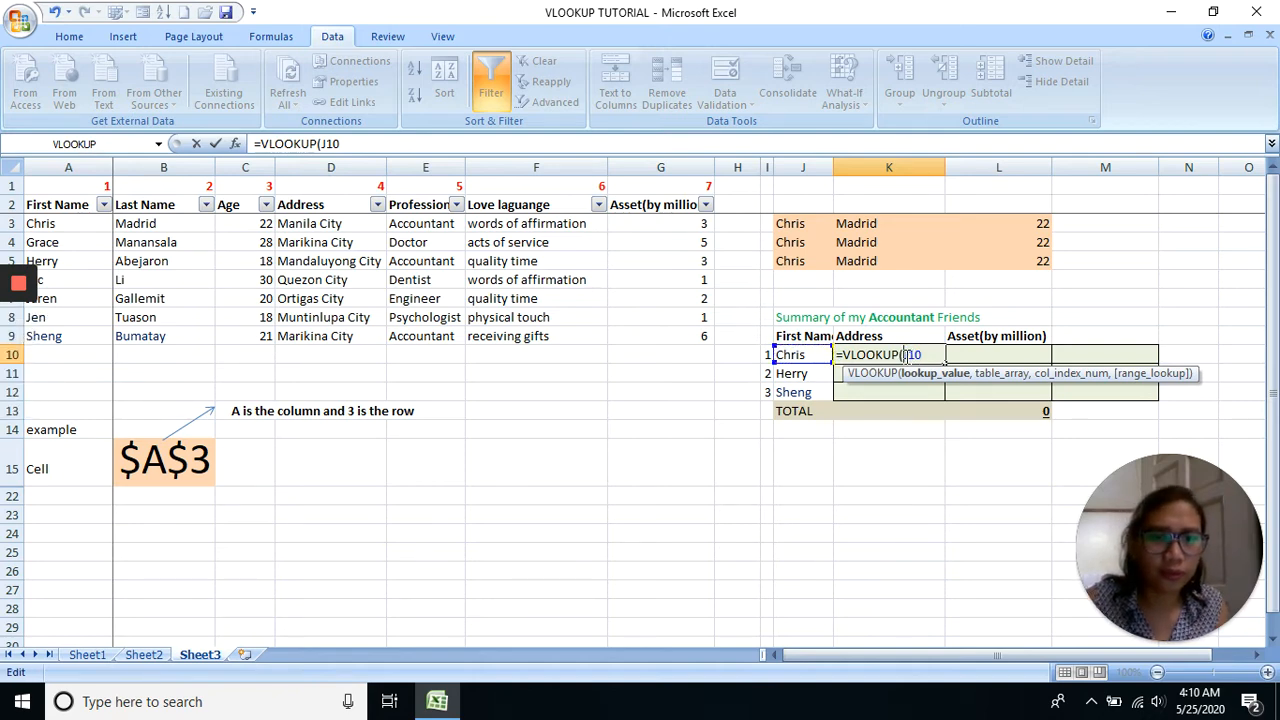
type("$")
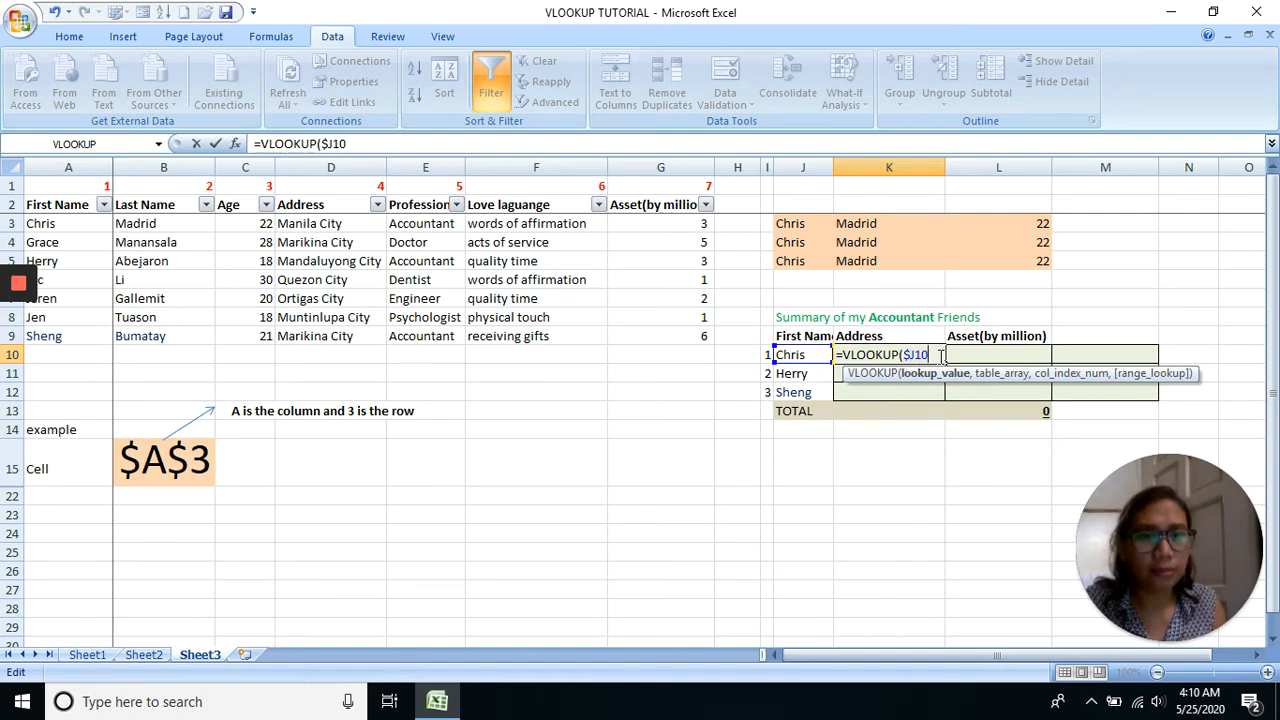
type(",")
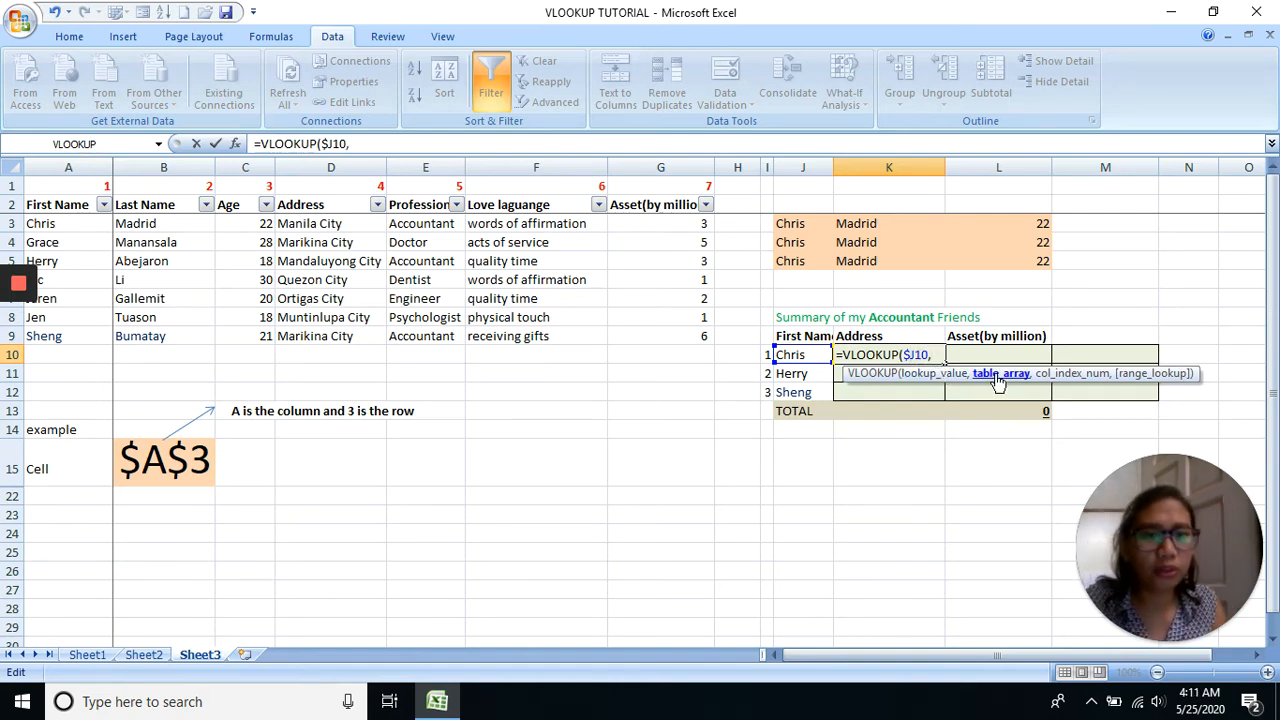
Add the source data A3:G9 as the table array in the K10 formula and make it absolute as $A$3:$G$9
left_click(75, 229)
left_click_drag(75, 229, 644, 336)
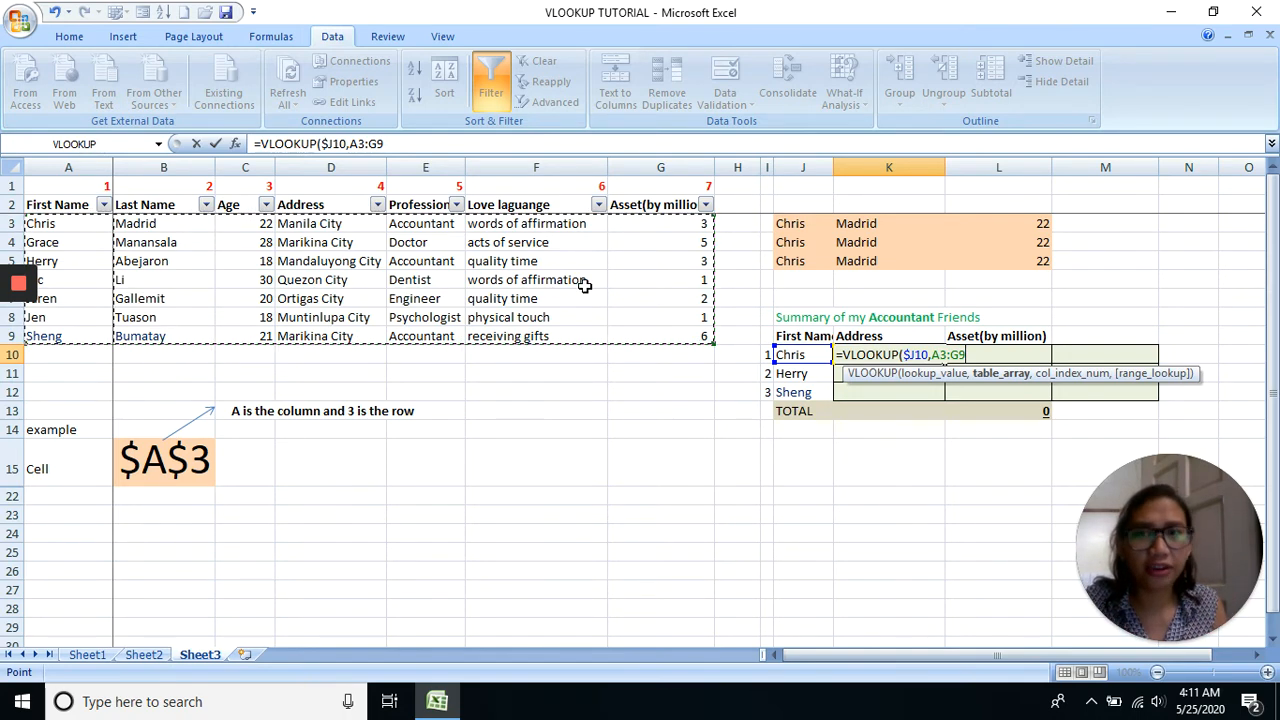
left_click(350, 144)
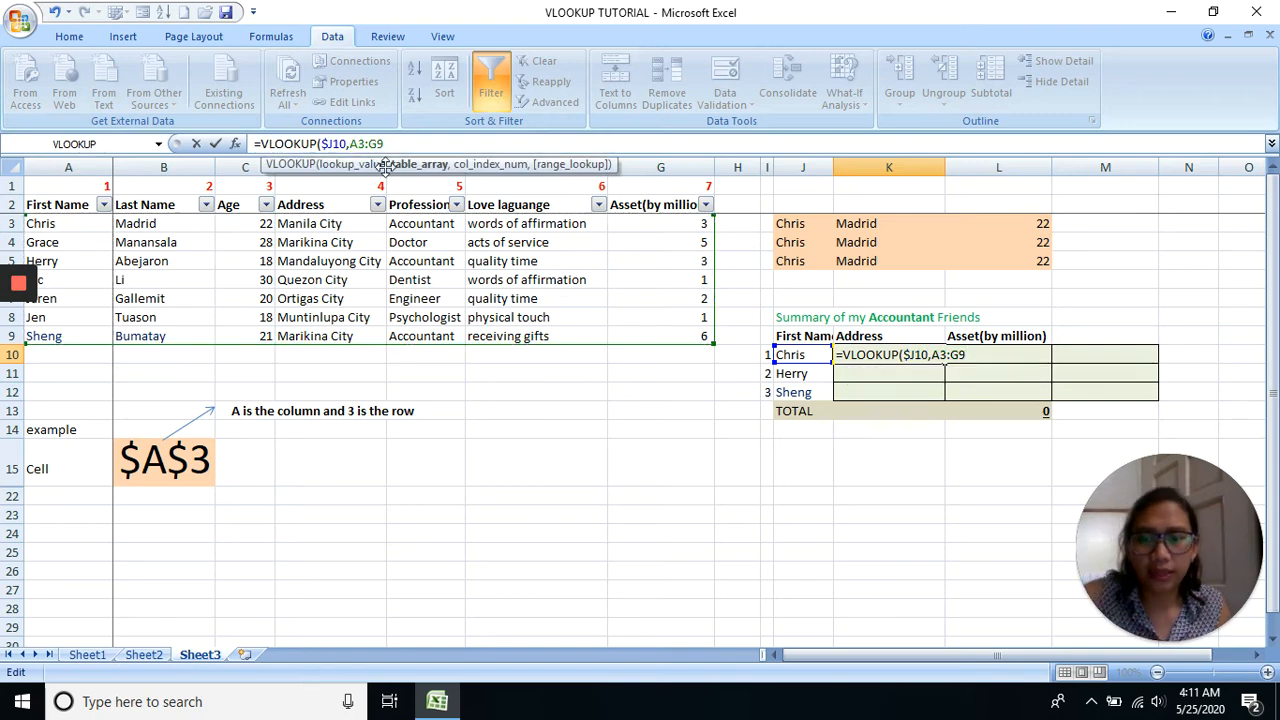
type("$")
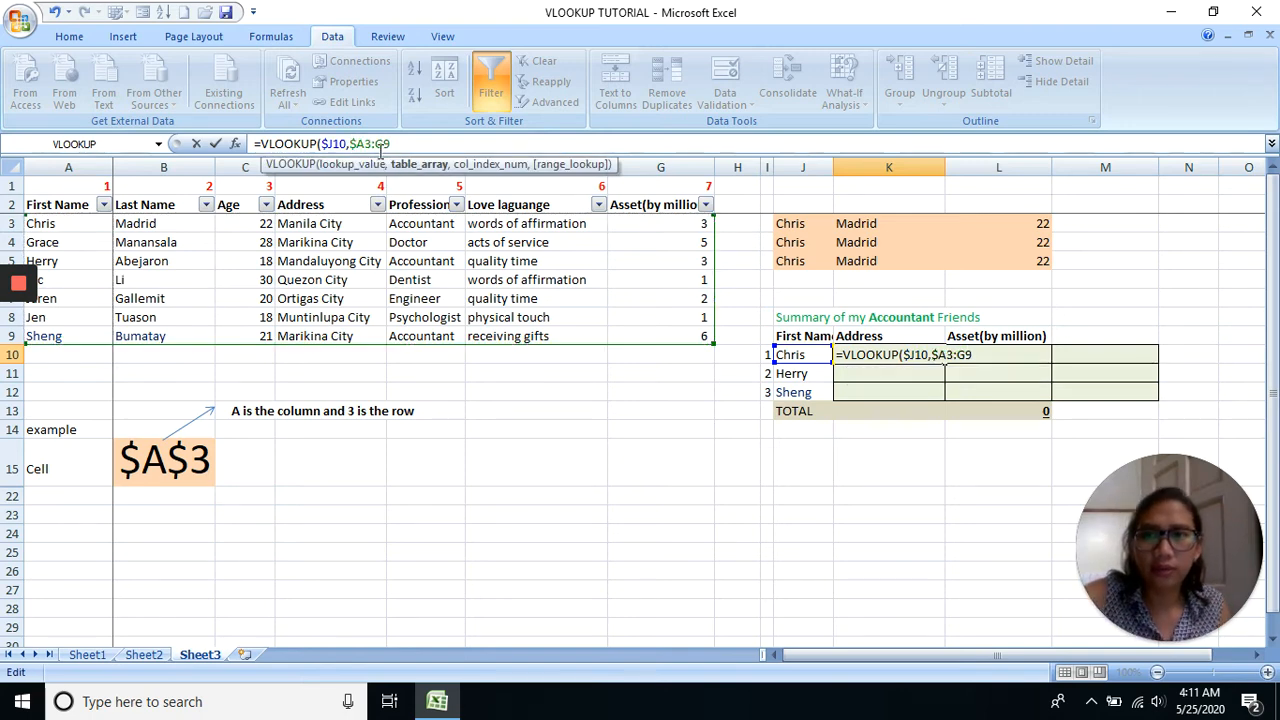
left_click(362, 144)
type("$")
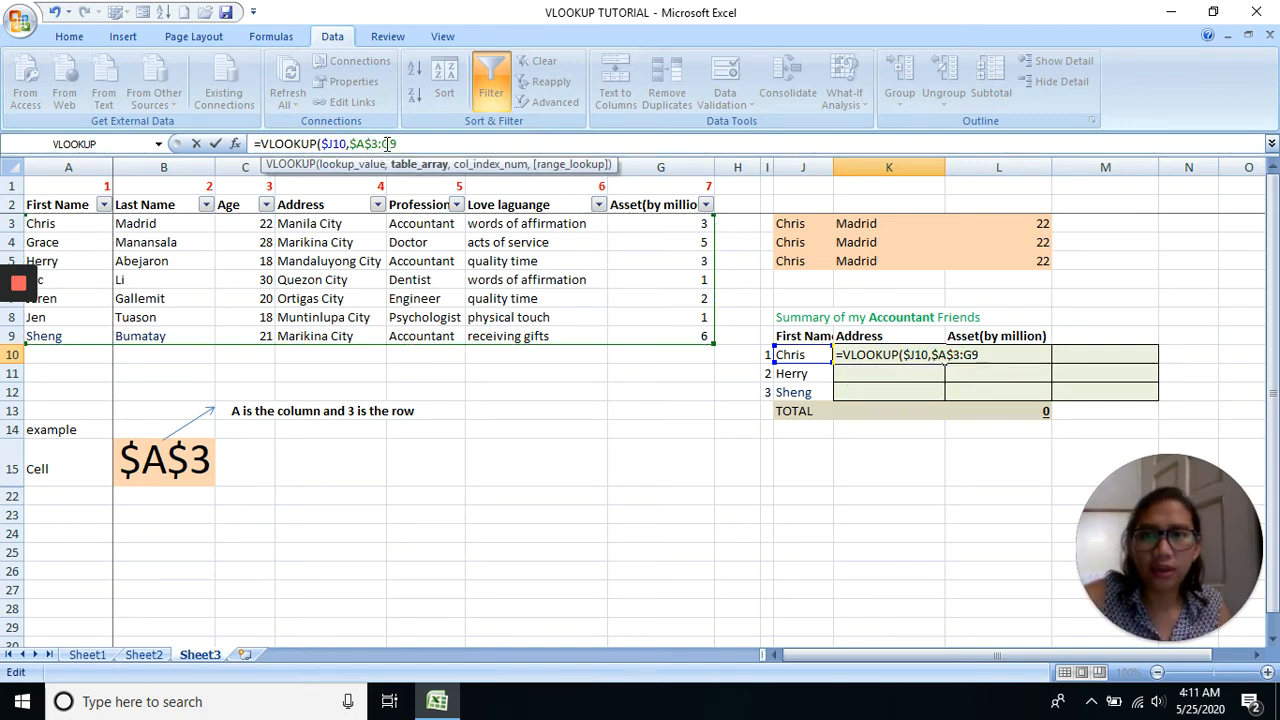
left_click(386, 144)
type("$")
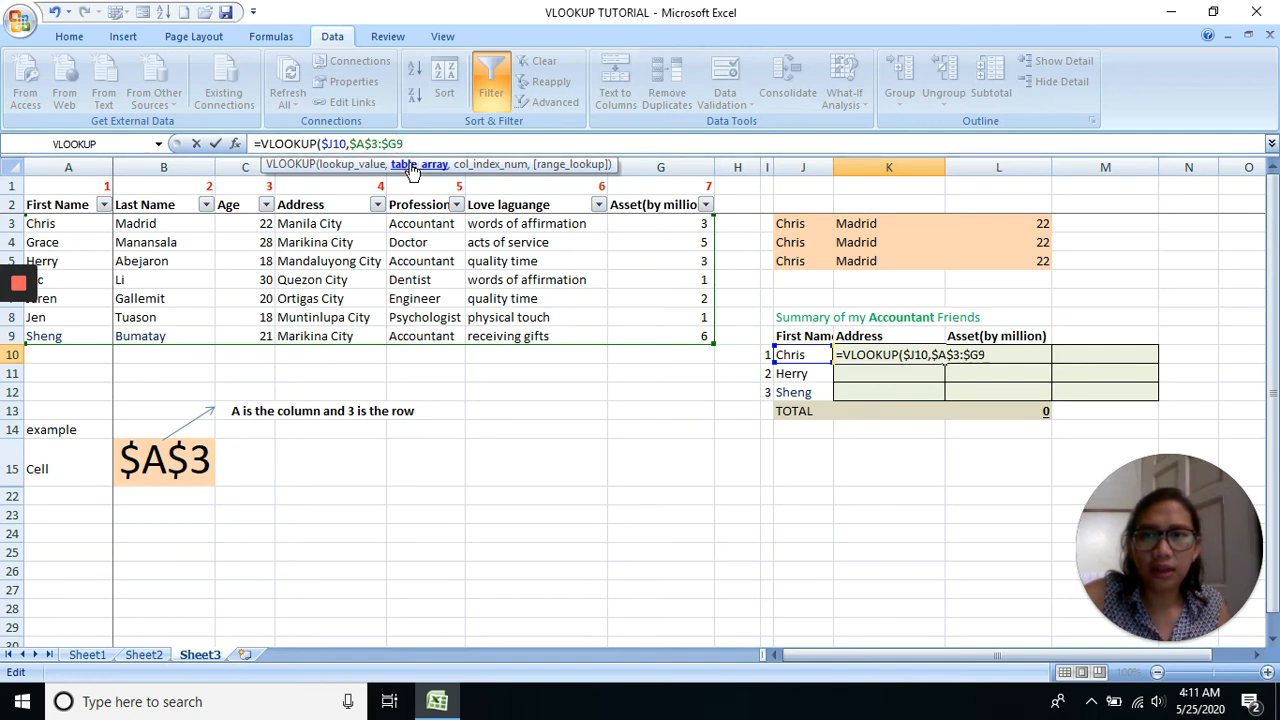
left_click(396, 144)
type("$9")
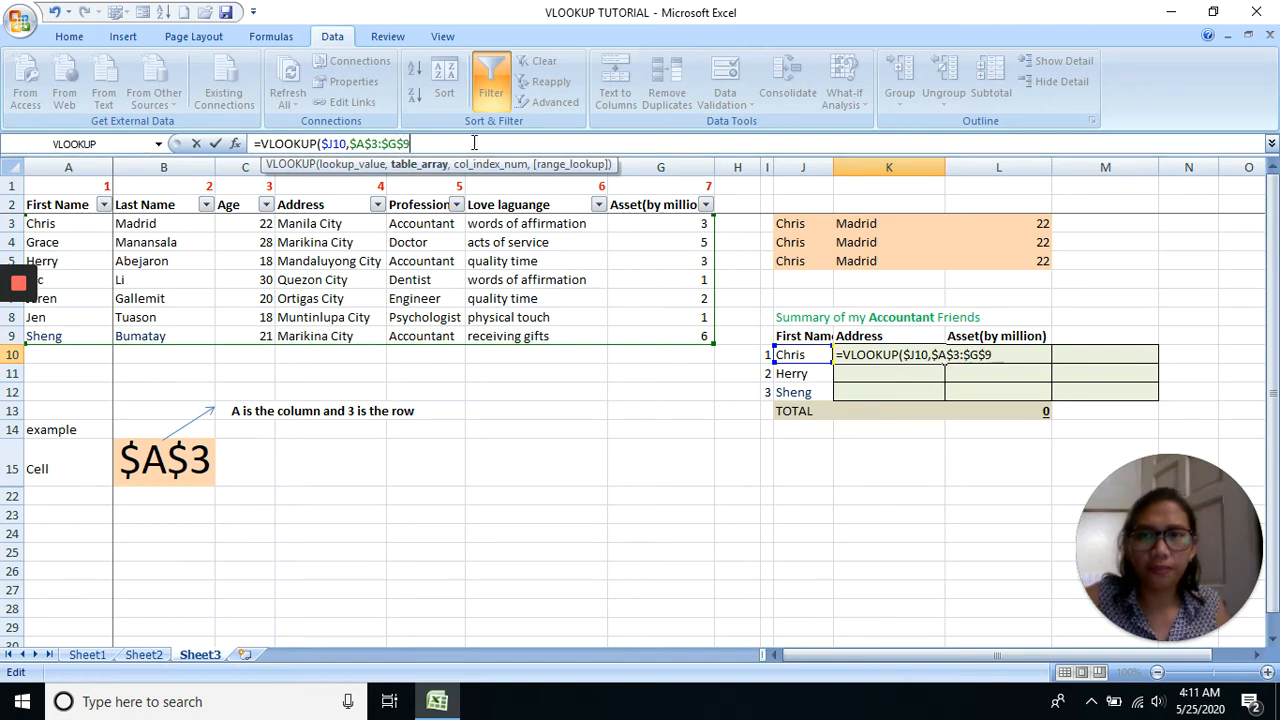
Complete the K10 formula with column index 4 for the address and FALSE for an exact match
type(",")
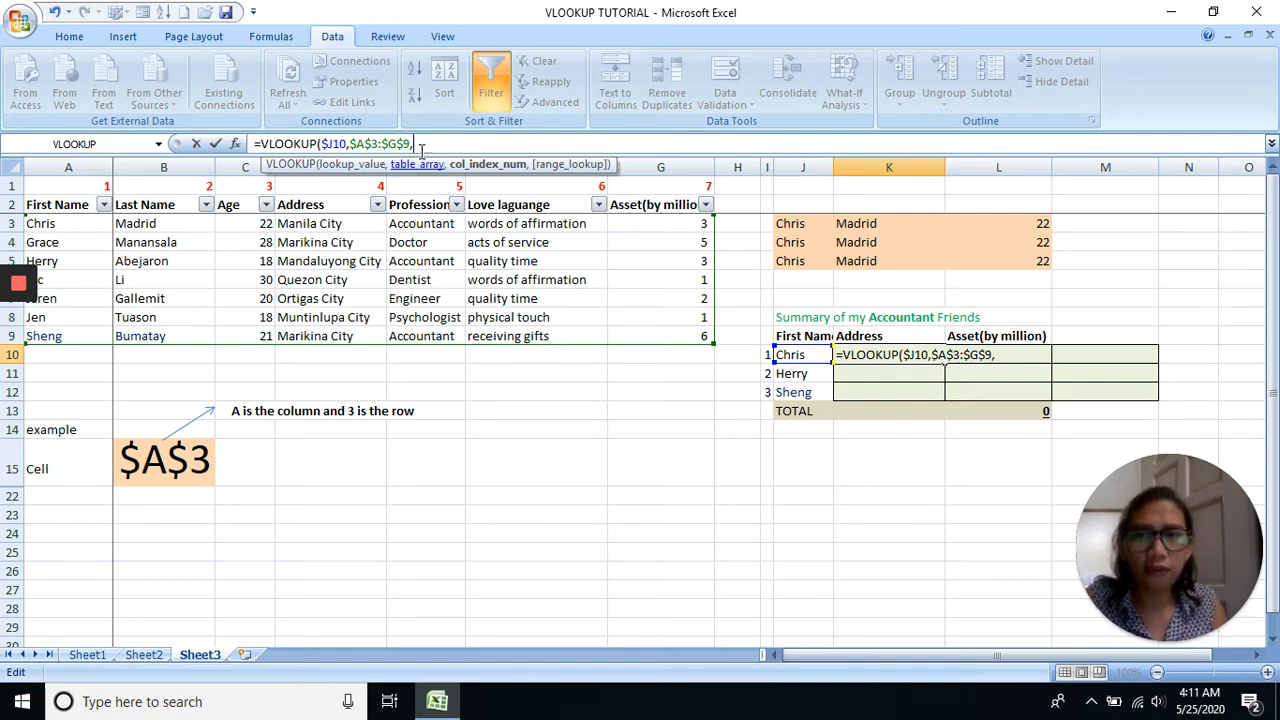
type("4,")
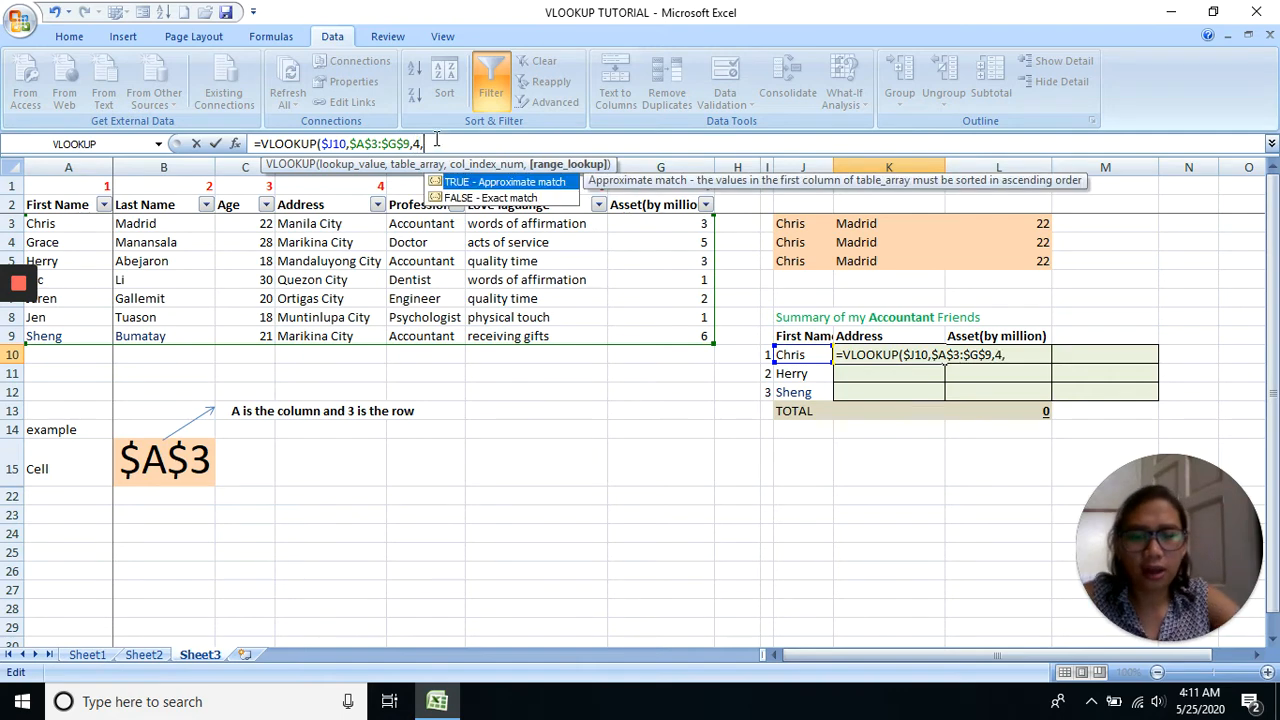
type("false)")
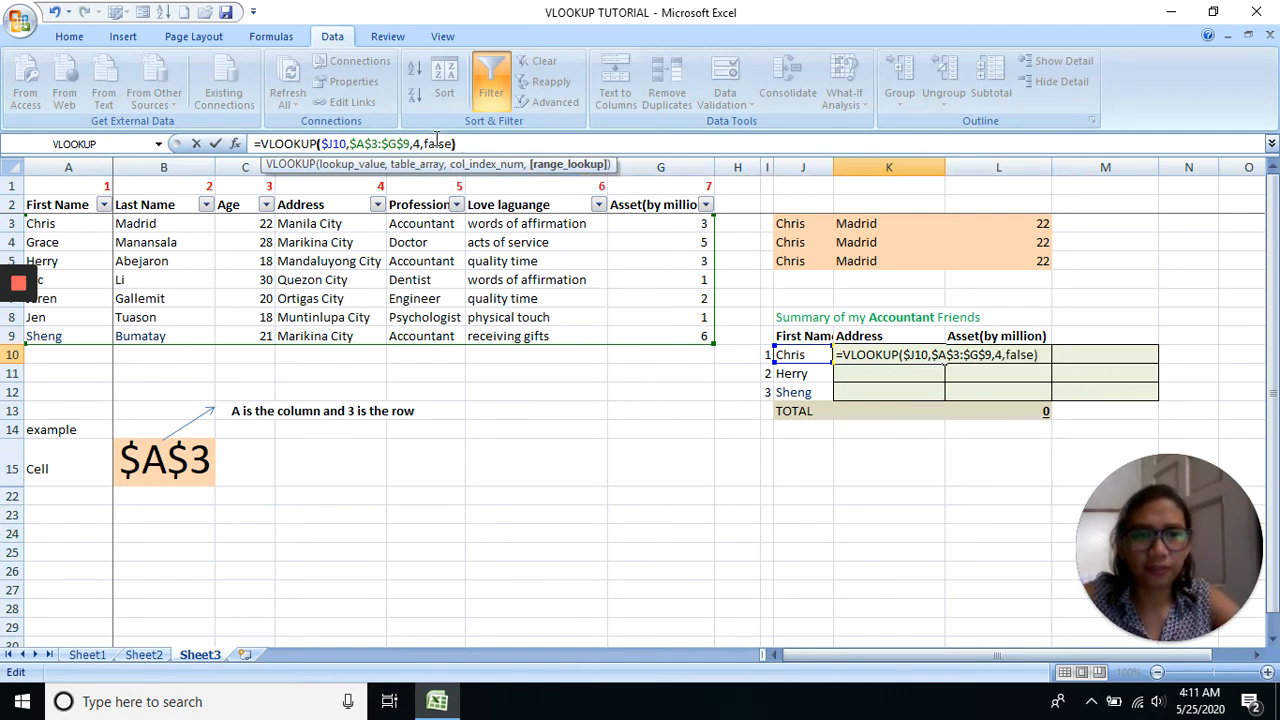
key("Return")
Check the first record's address in the source table, and fill the K10 lookup down through K12
left_click(60, 228)
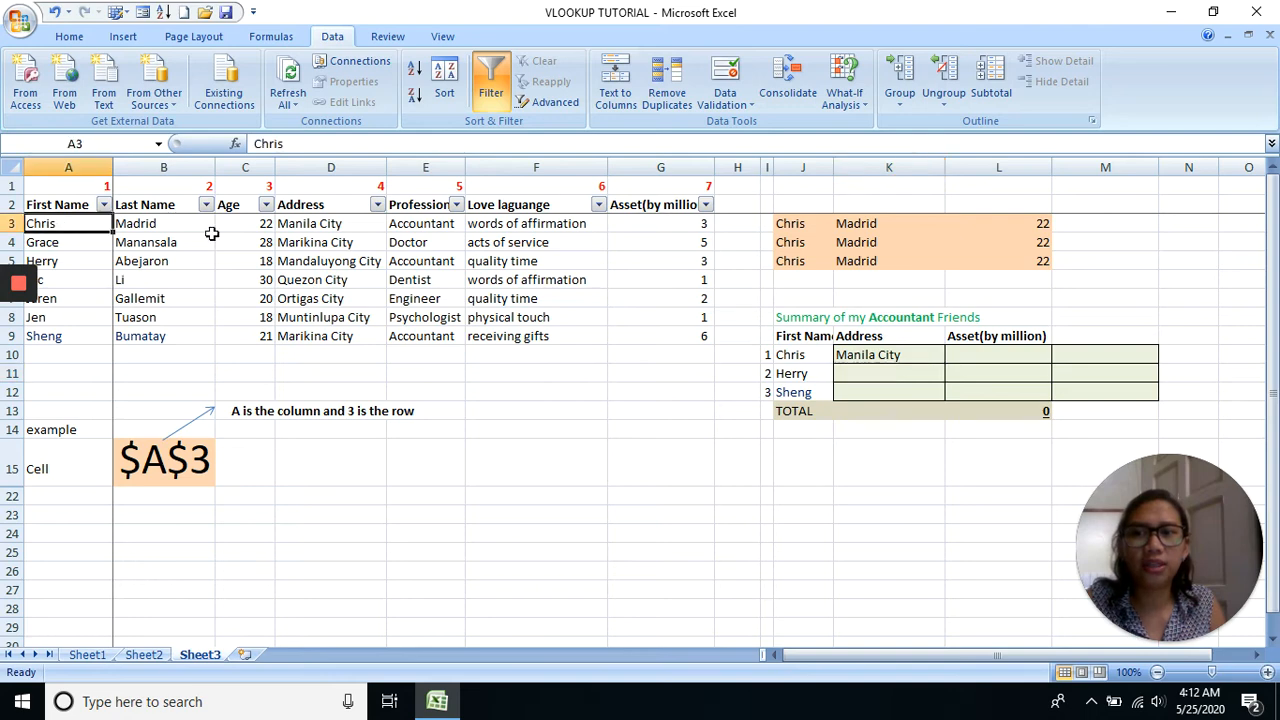
left_click(320, 232)
left_click(908, 355)
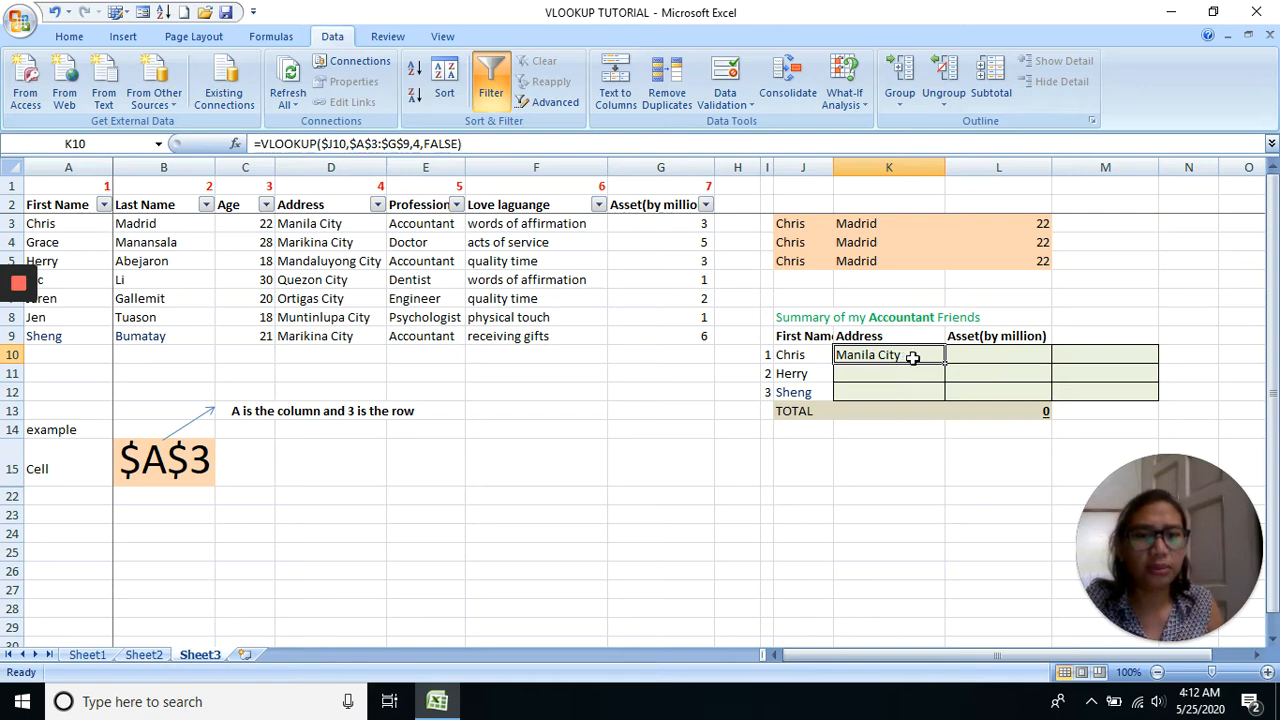
left_click_drag(945, 365, 947, 392)
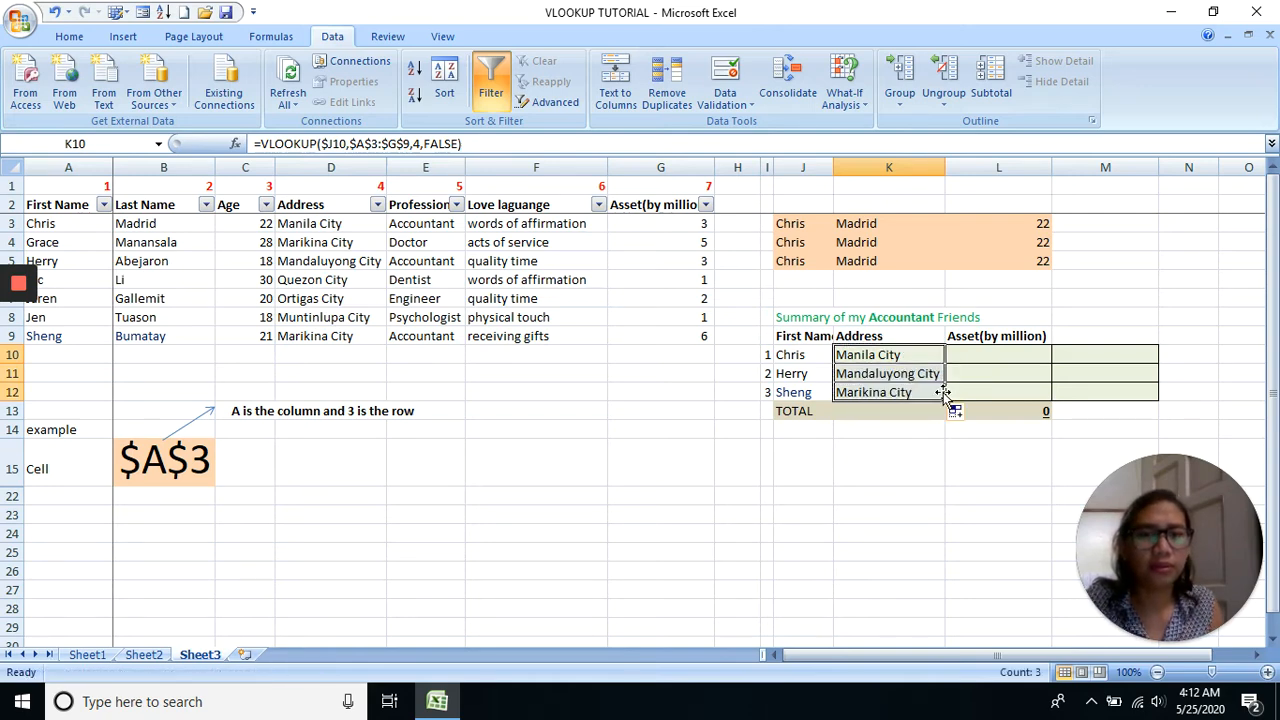
Compare the lookup value and table array references in the address formulas of K10:K12
double_click(903, 392)
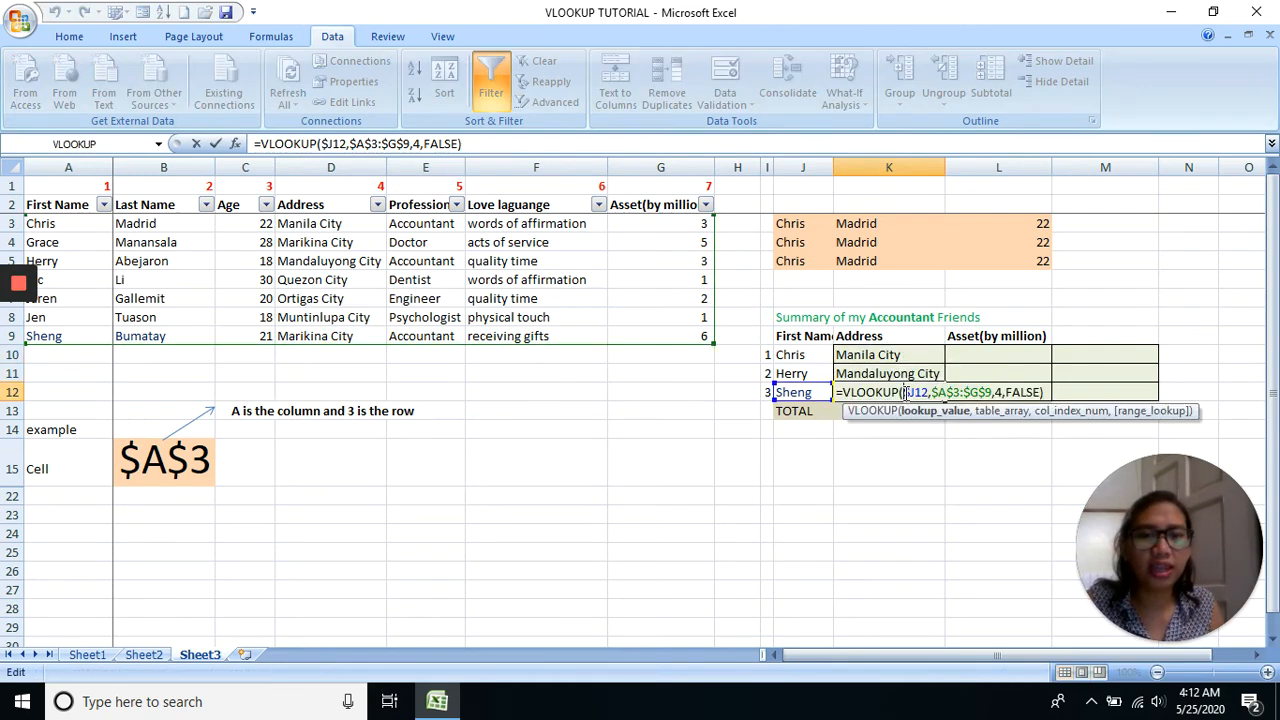
key("Escape")
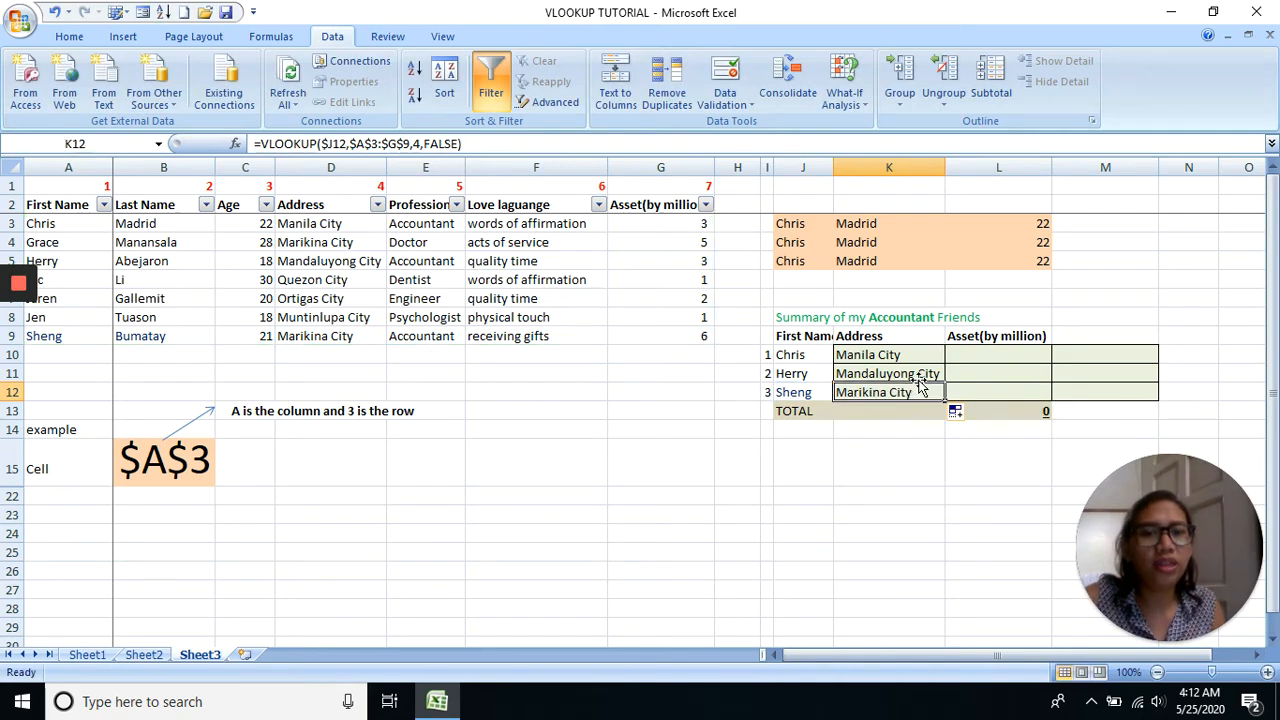
double_click(920, 373)
key("Escape")
double_click(922, 357)
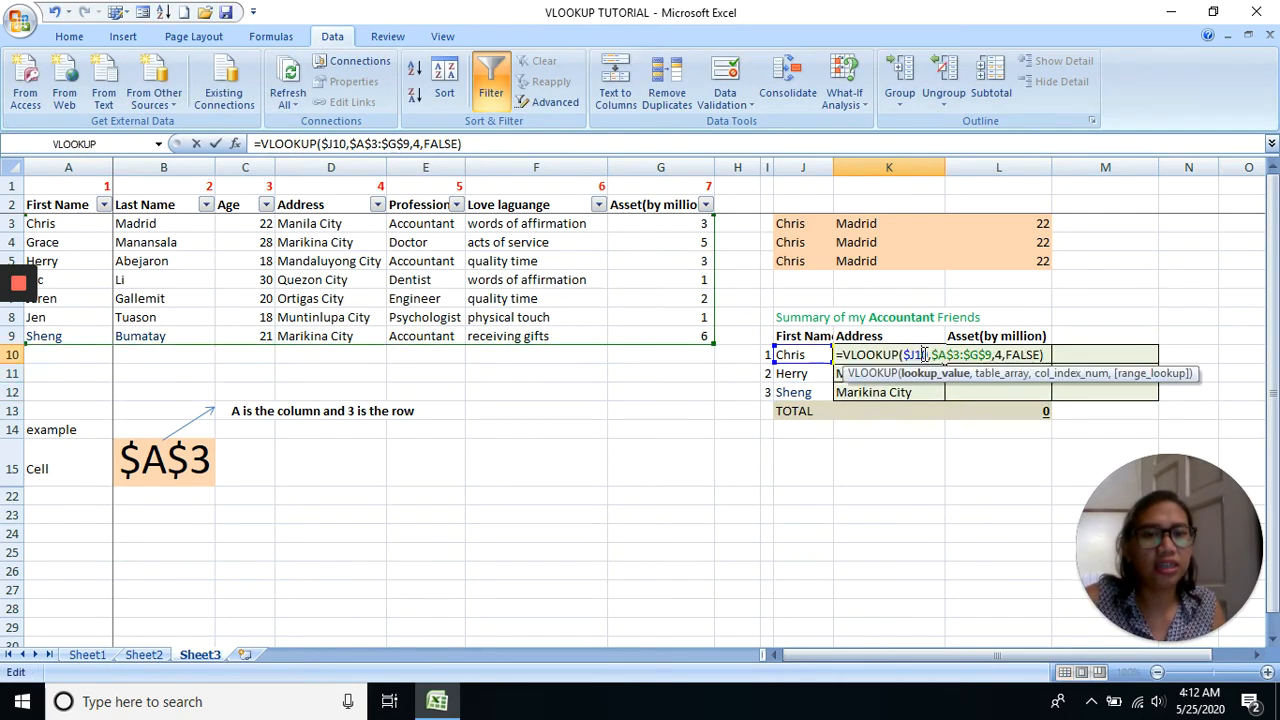
key("Escape")
left_click(908, 392)
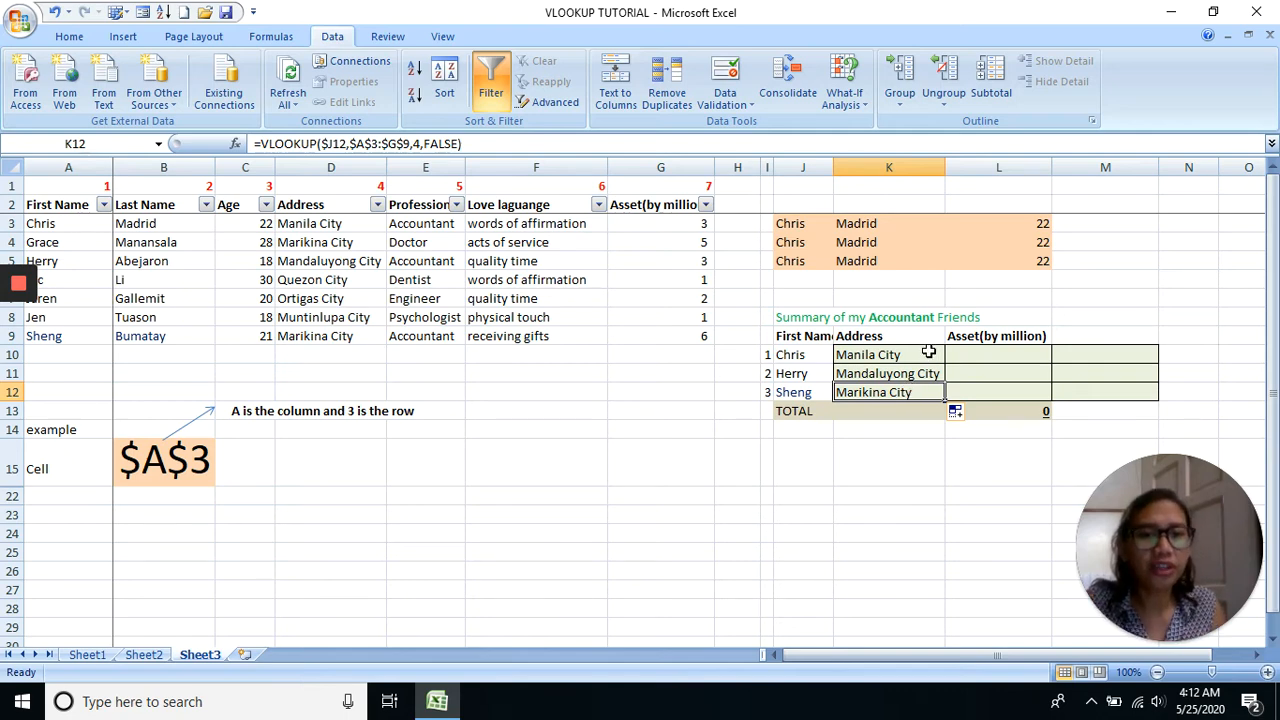
Copy the K10 lookup across to L10 and change its column index to 7 for the asset value
left_click(929, 354)
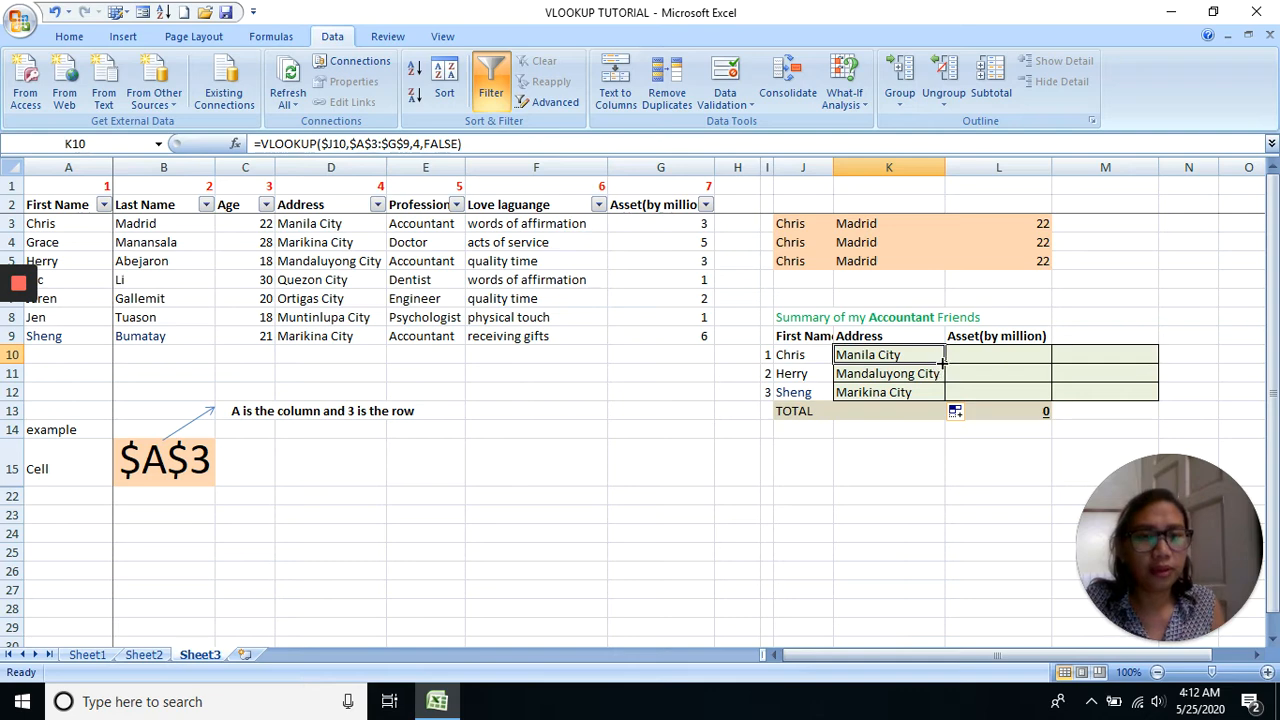
left_click_drag(945, 360, 1018, 364)
left_click(1003, 354)
double_click(1010, 354)
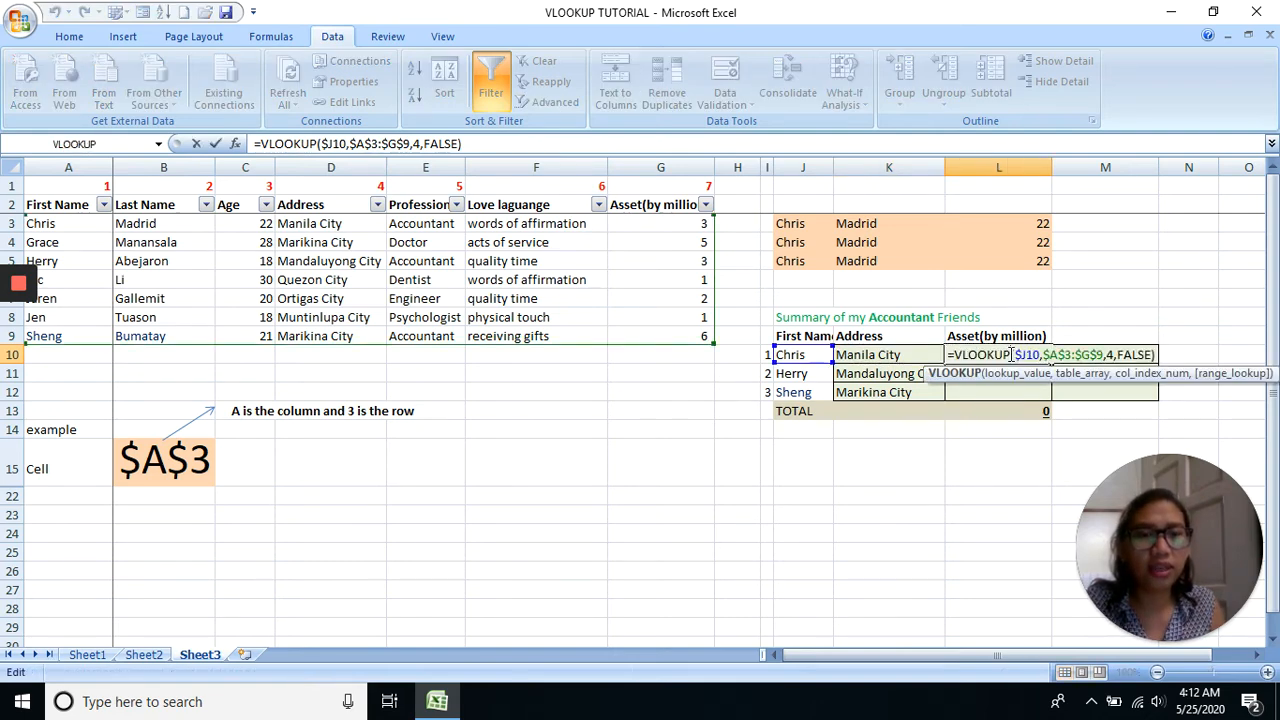
left_click(1111, 355)
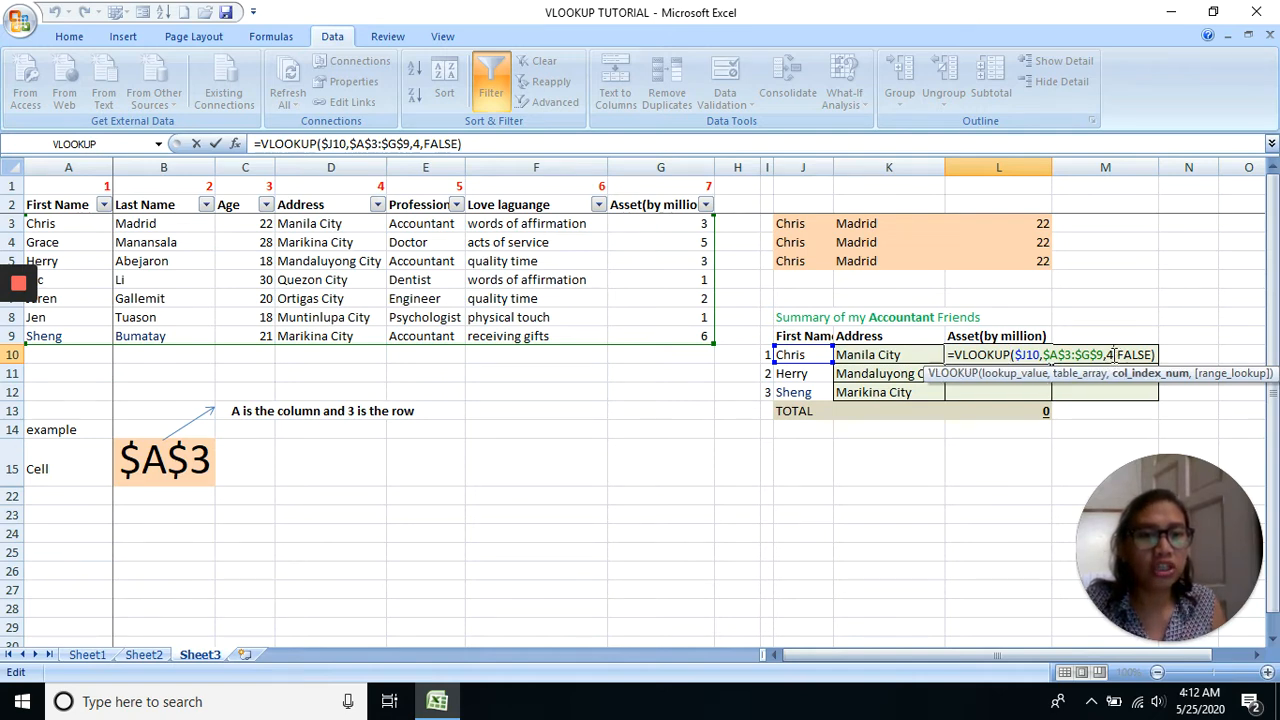
key("BackSpace")
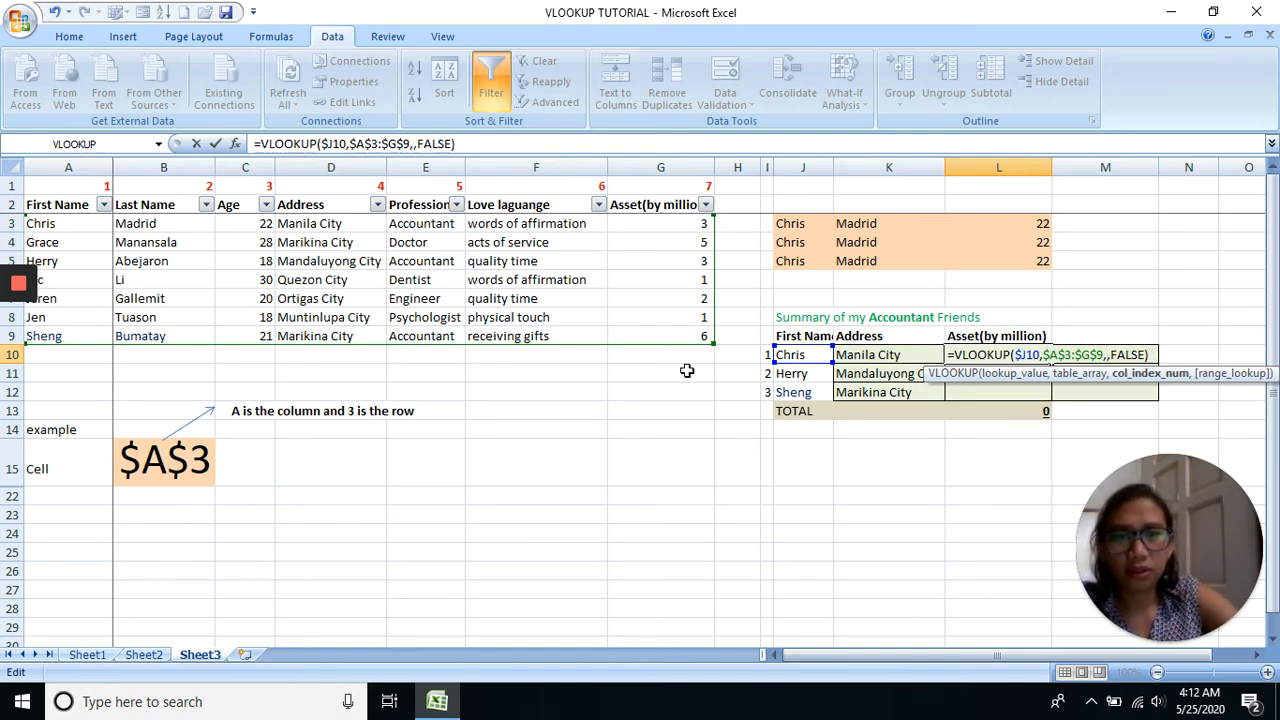
type("7")
key("Return")
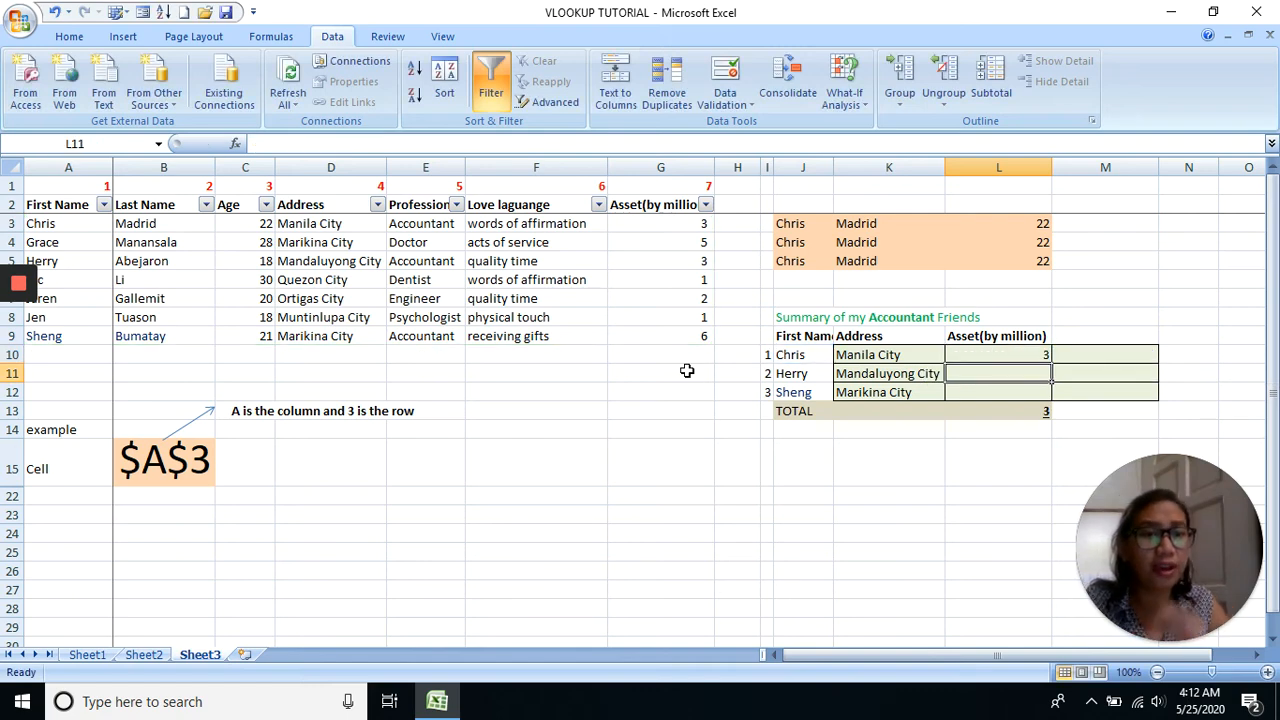
Fill the L10 asset lookup down through L12
left_click(1044, 355)
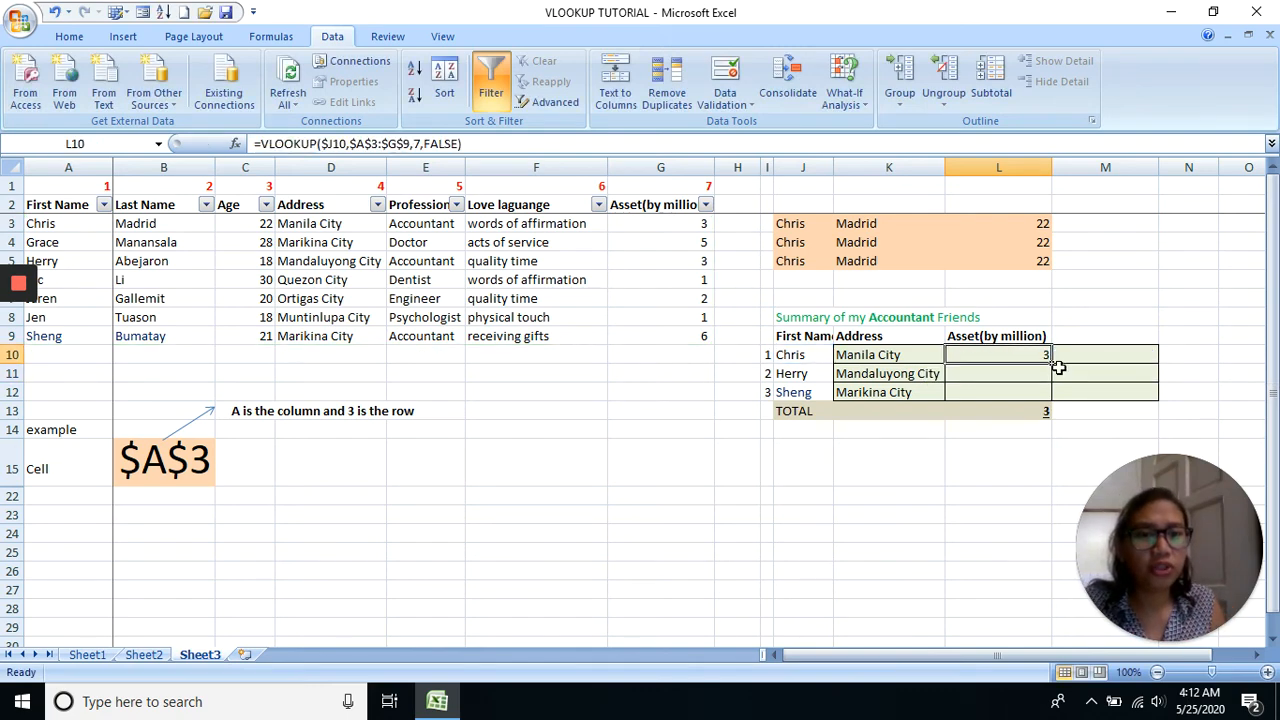
left_click_drag(1052, 364, 1051, 400)
left_click(1046, 392)
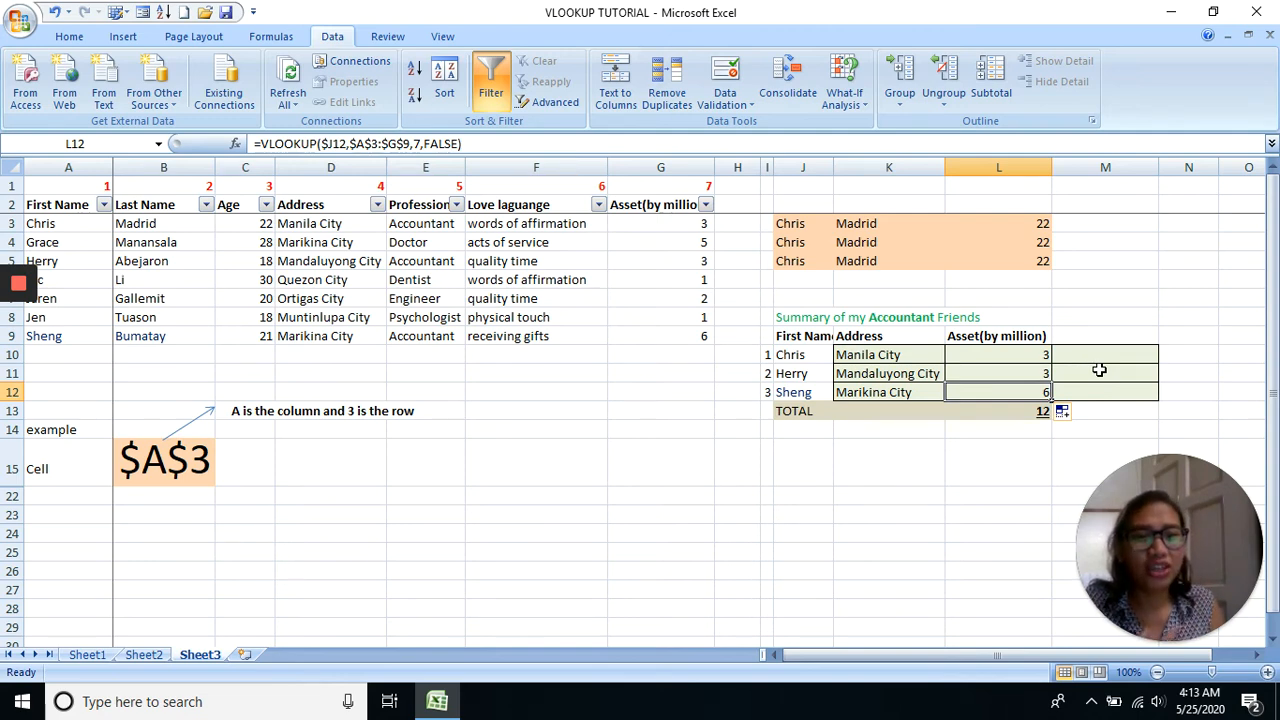
Inspect the references in the copied asset formula in L12
double_click(1044, 392)
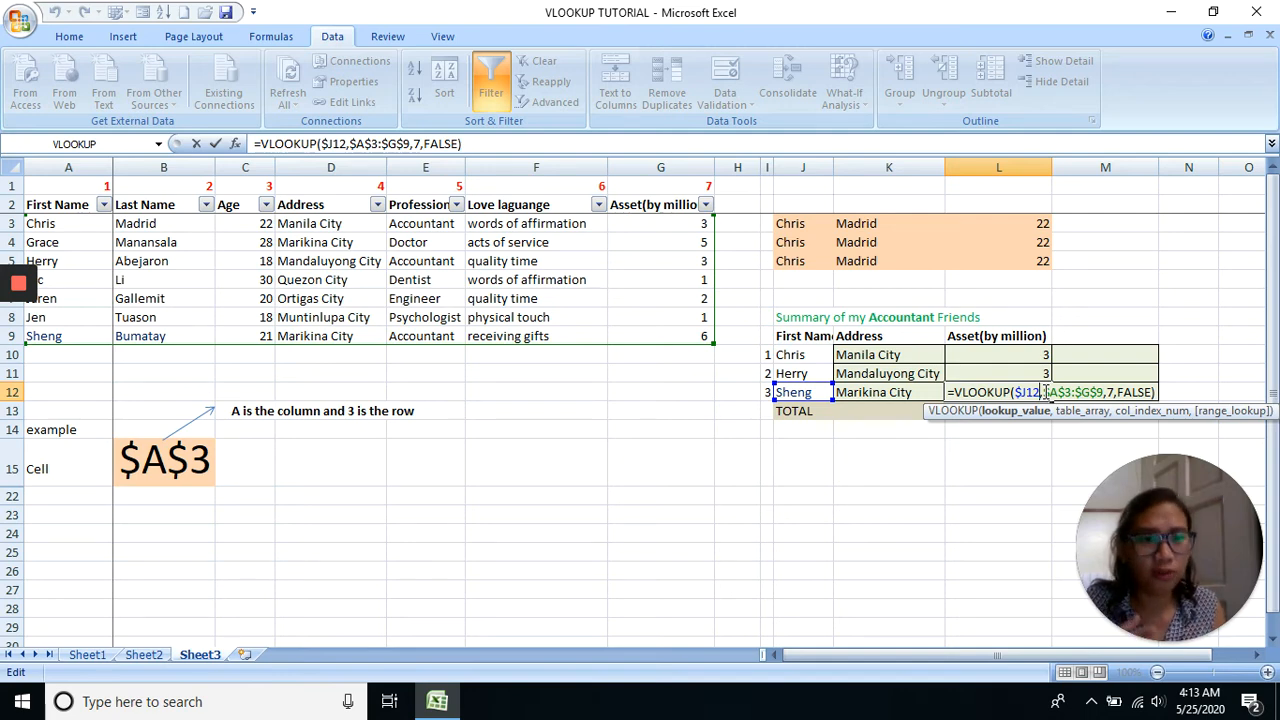
key("Return")
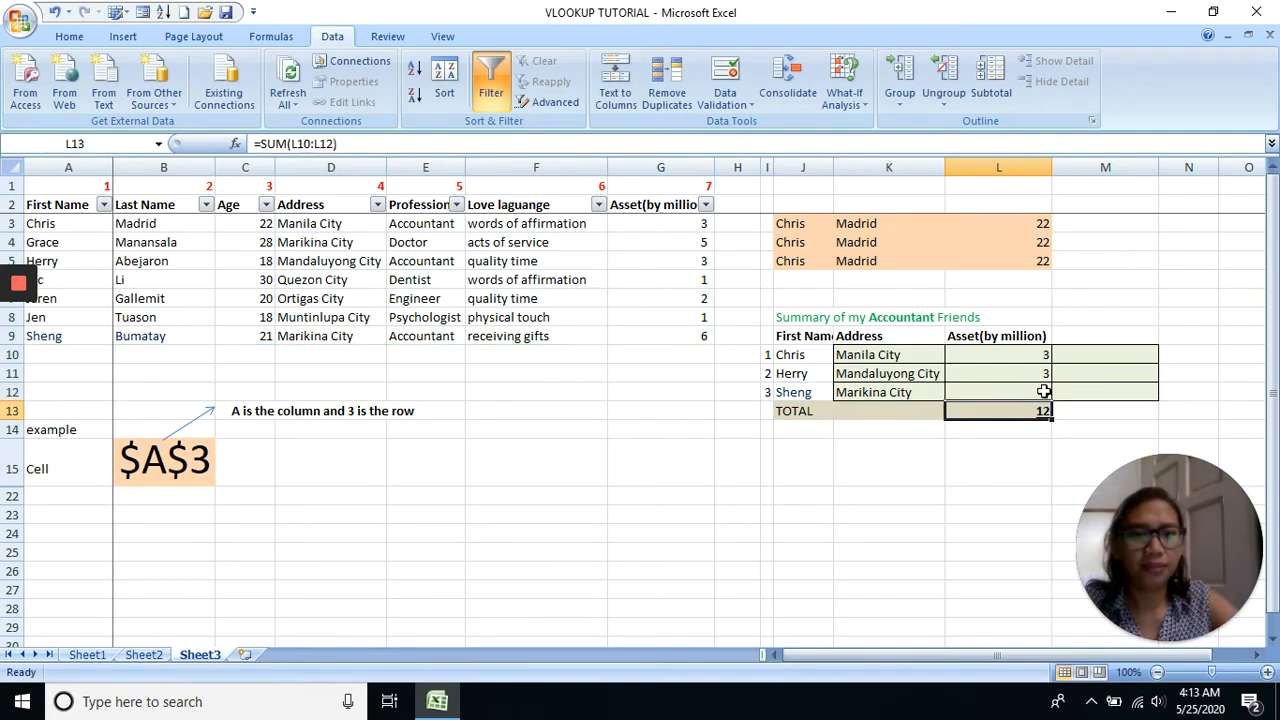
left_click(1050, 396)
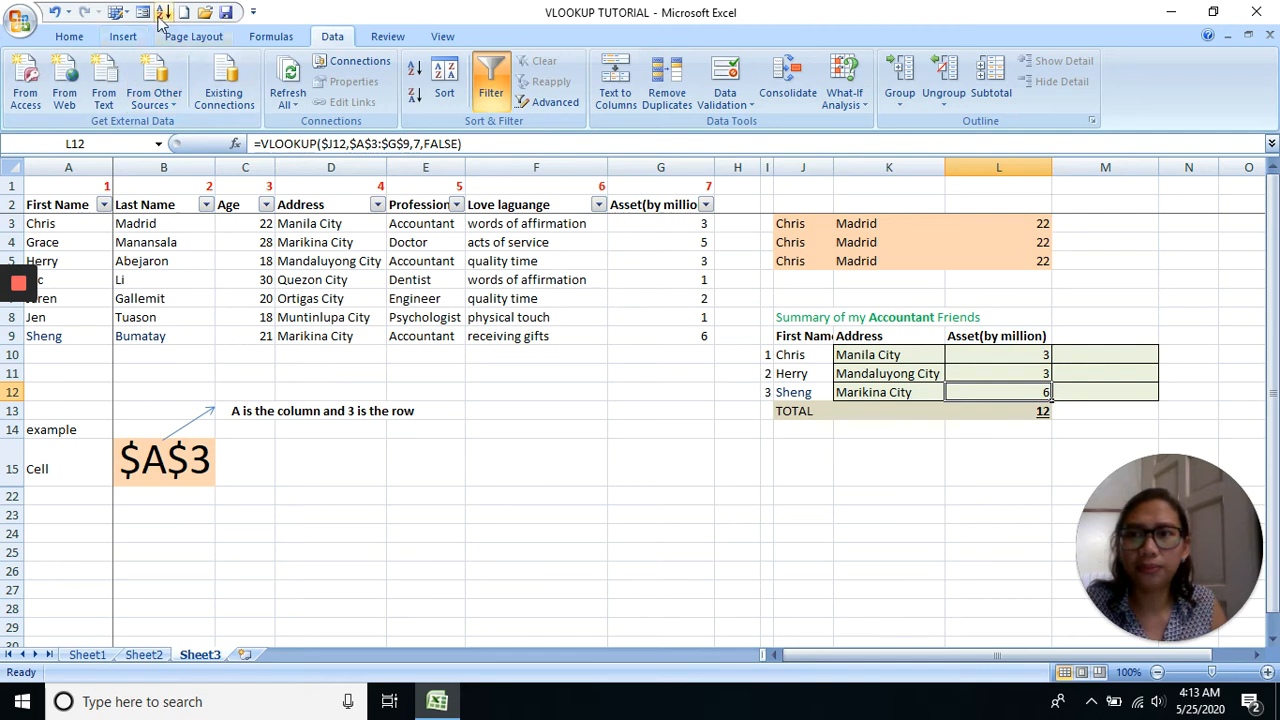
left_click(19, 328)
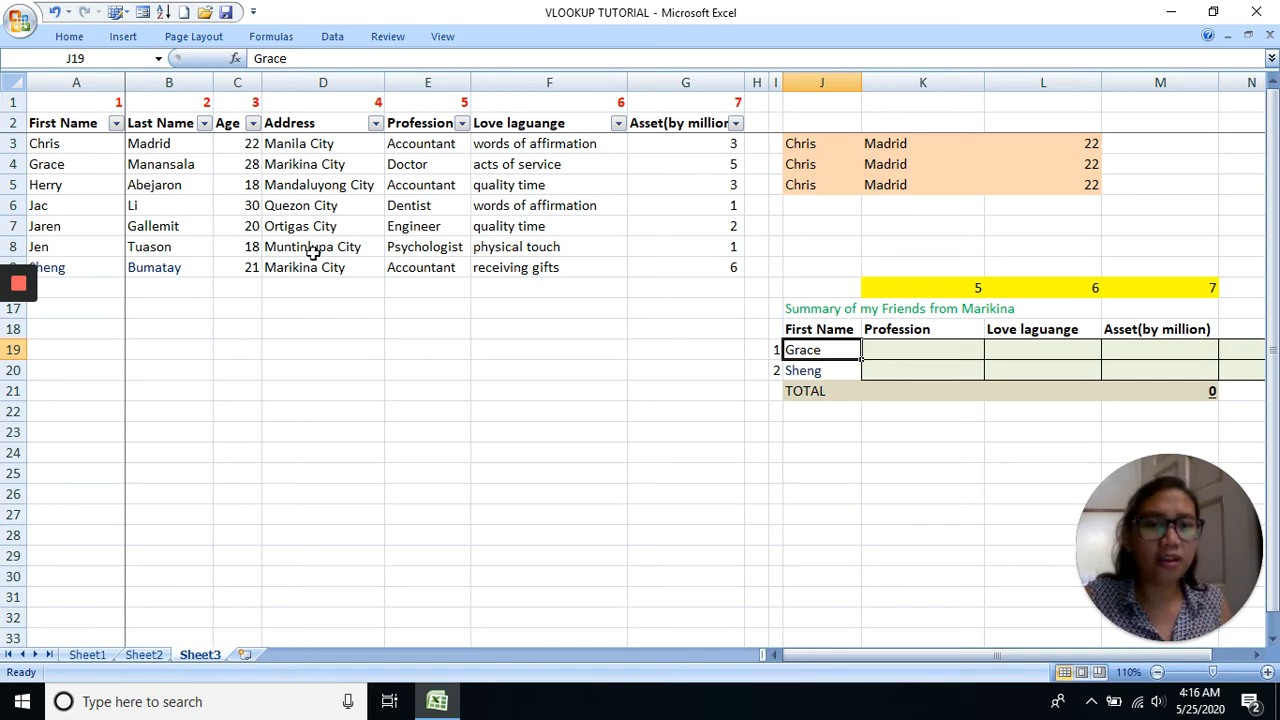
Review the Profession, Love laguange and Asset headers of the Marikina summary and the column index numbers in K16:M16
left_click(946, 332)
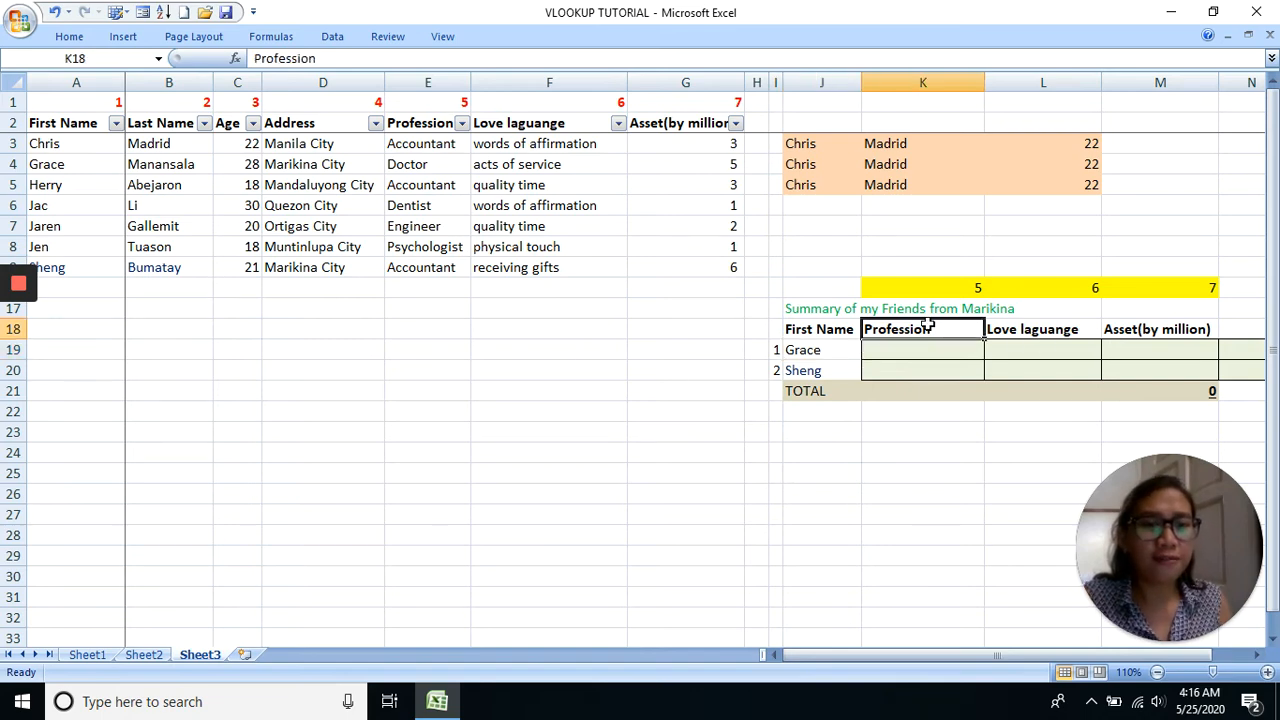
left_click(1048, 327)
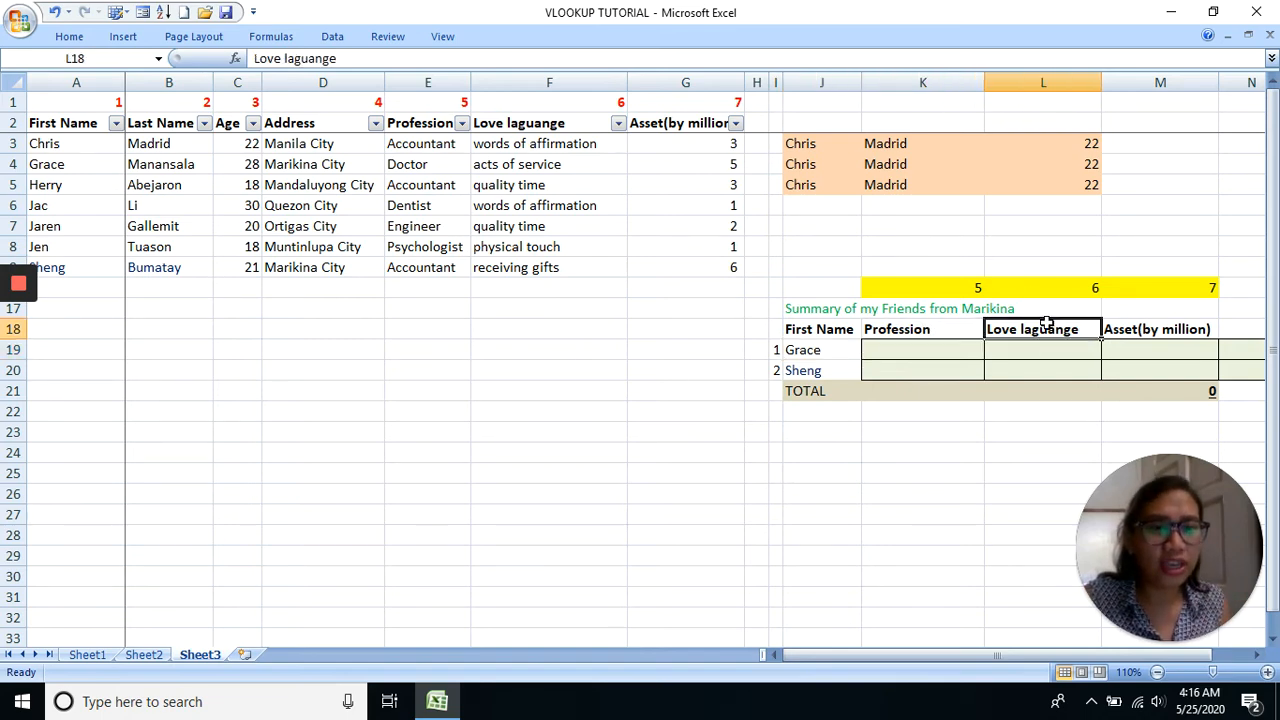
left_click(1130, 329)
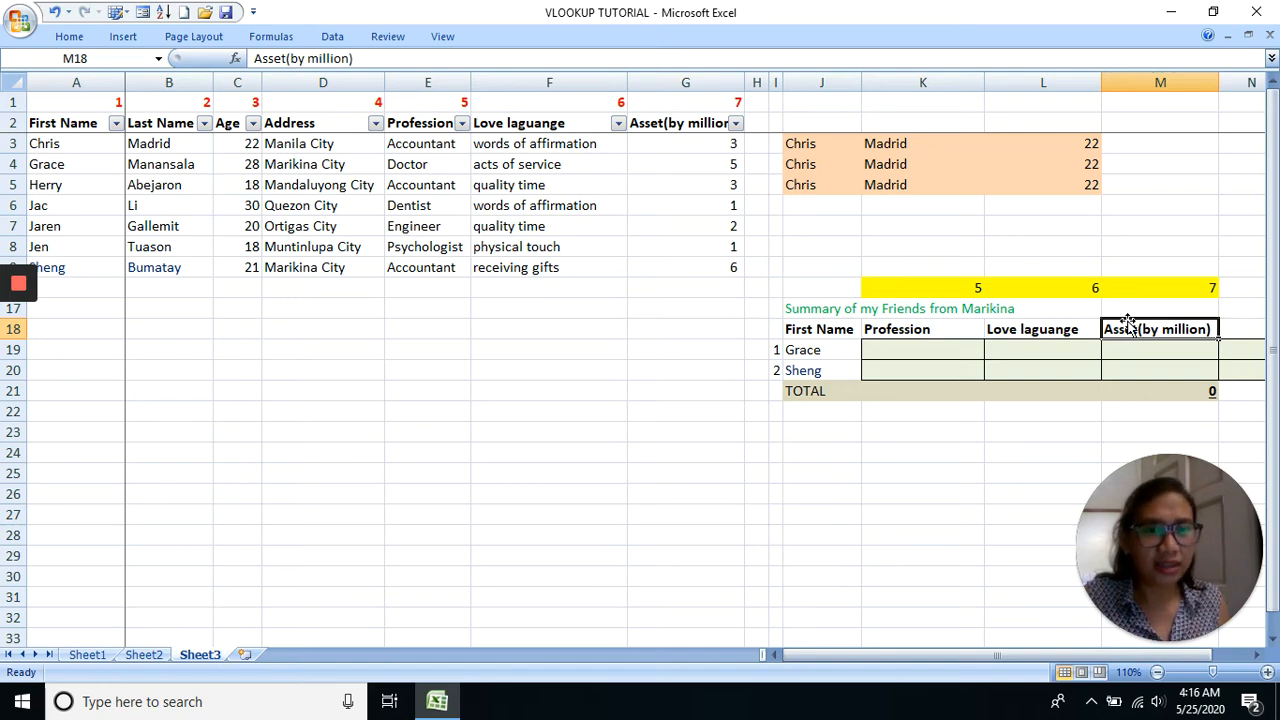
left_click(958, 355)
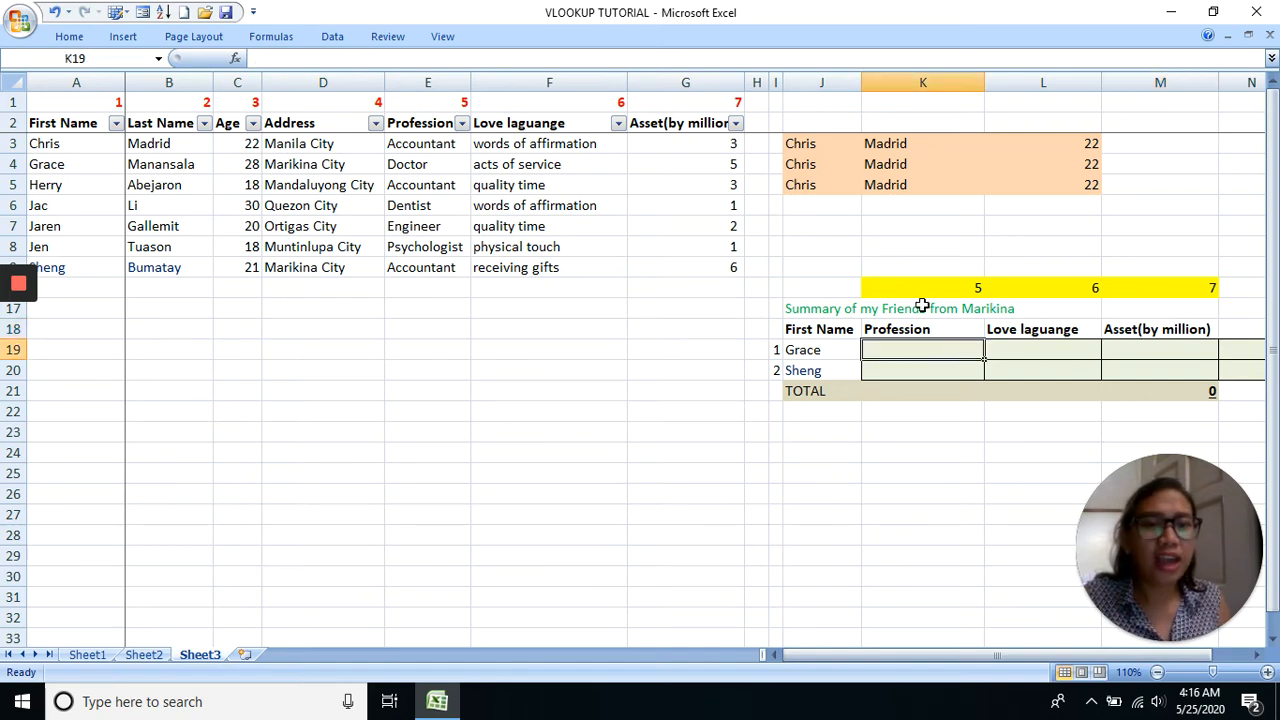
left_click_drag(940, 289, 1110, 291)
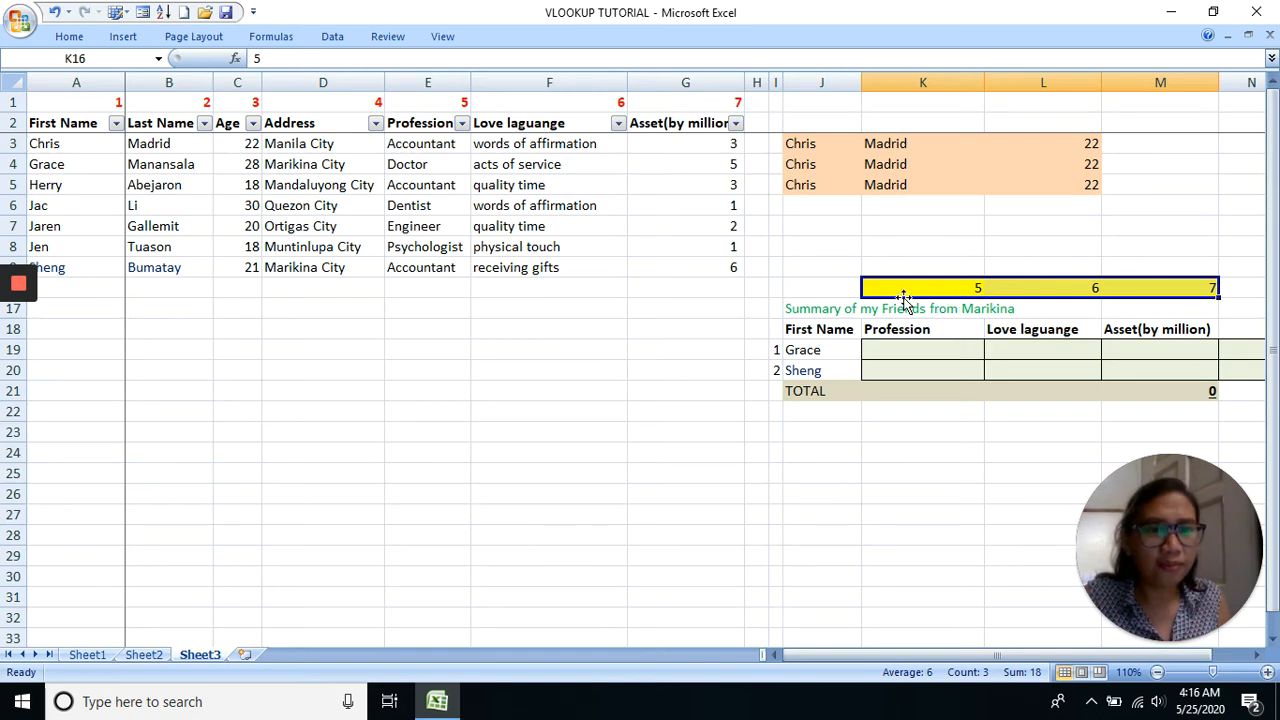
left_click(942, 287)
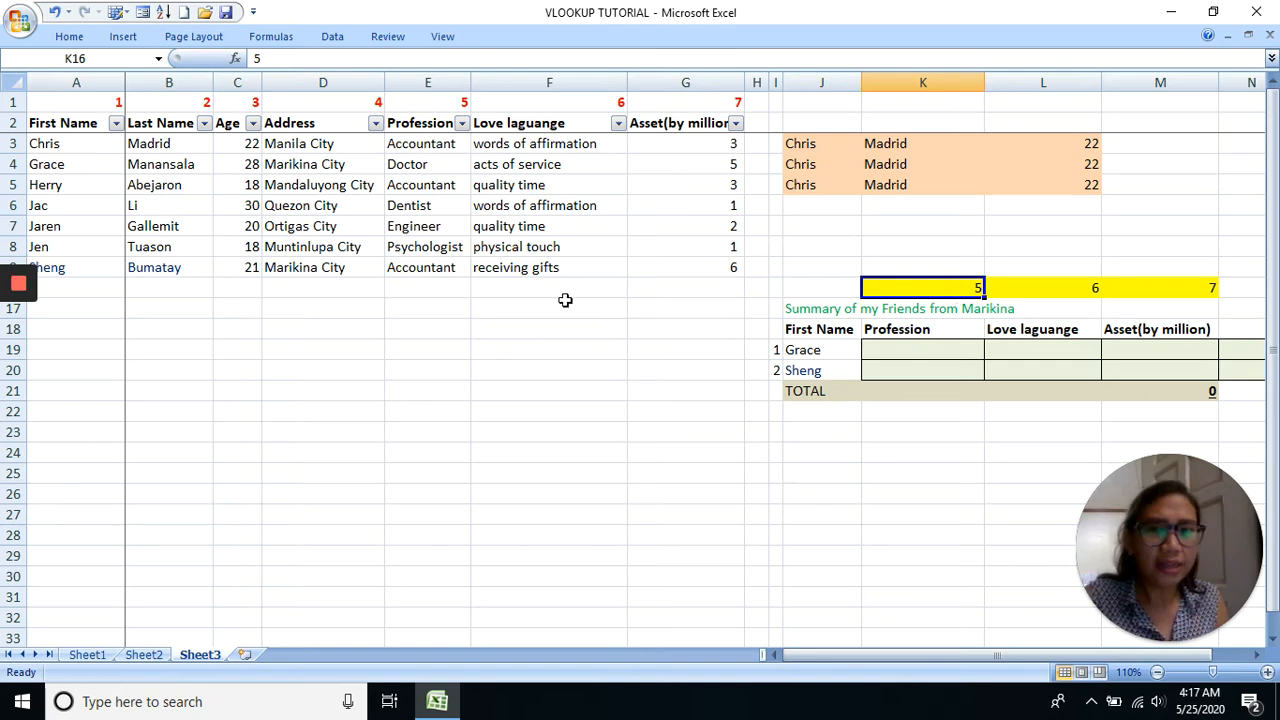
mouse_move(18, 330)
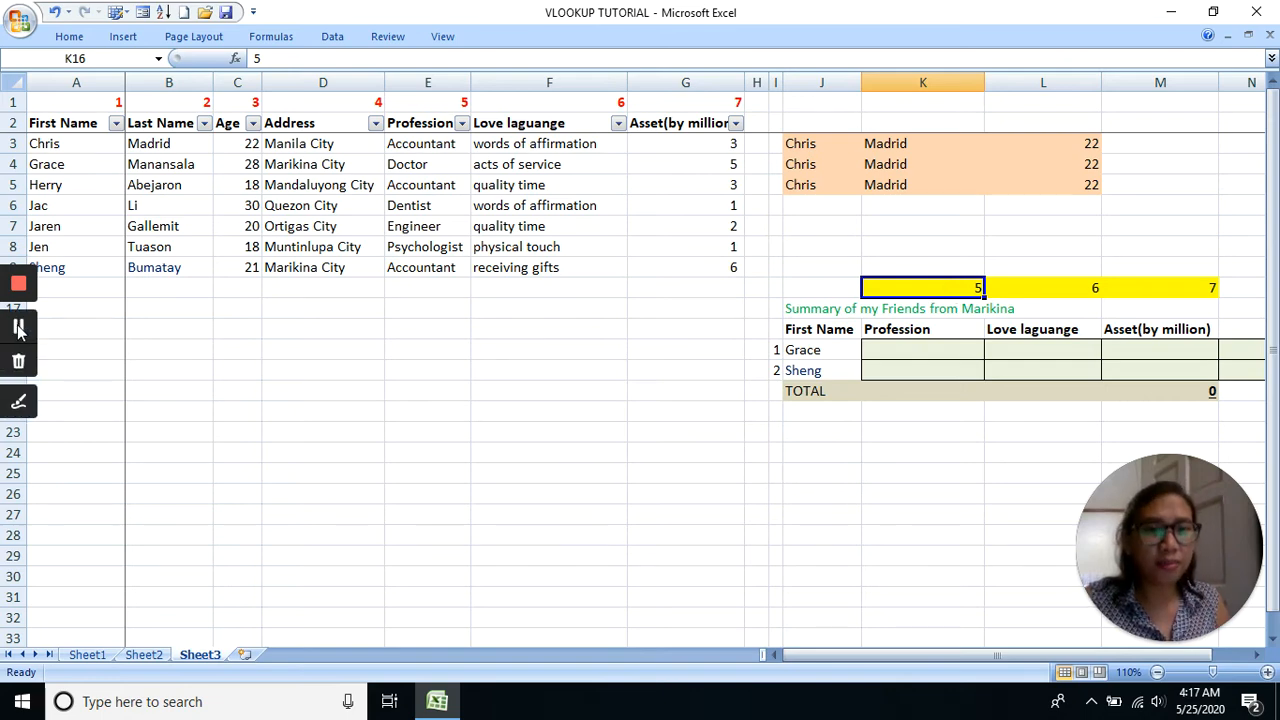
Compare each Marikina summary header with its numbered column in the source table, from Profession through Asset(by million)
left_click(933, 331)
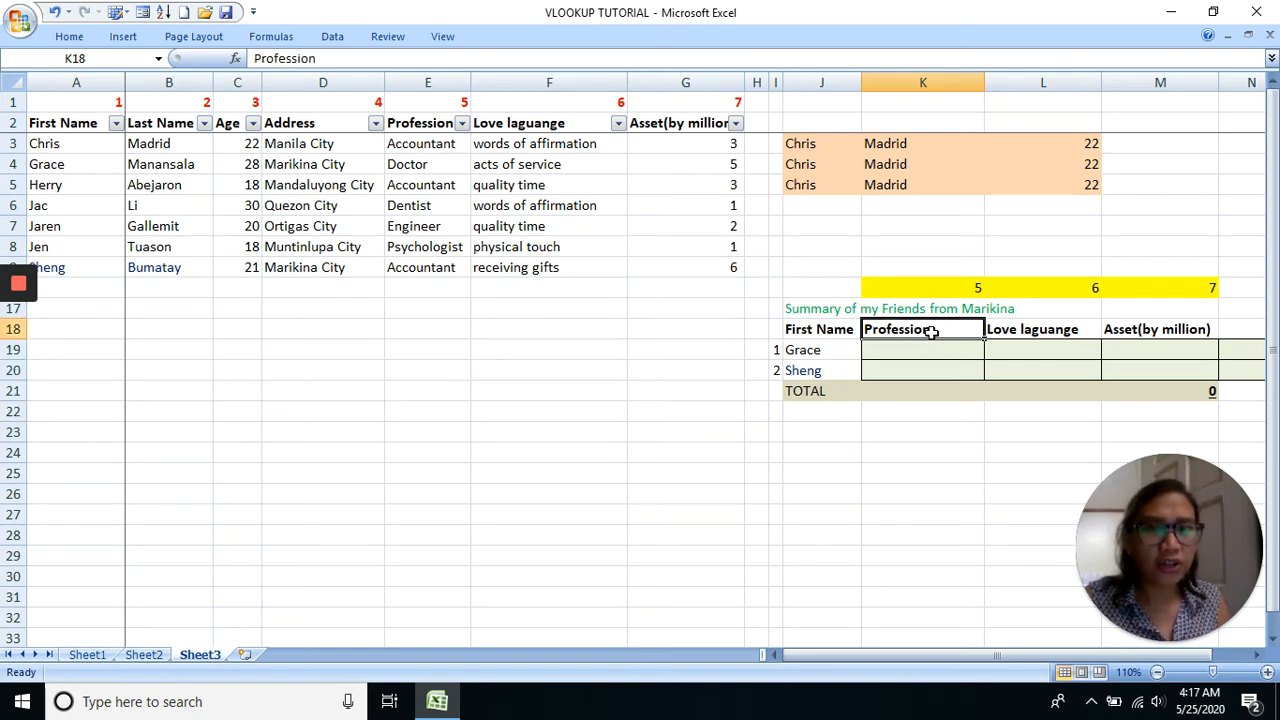
left_click(430, 82)
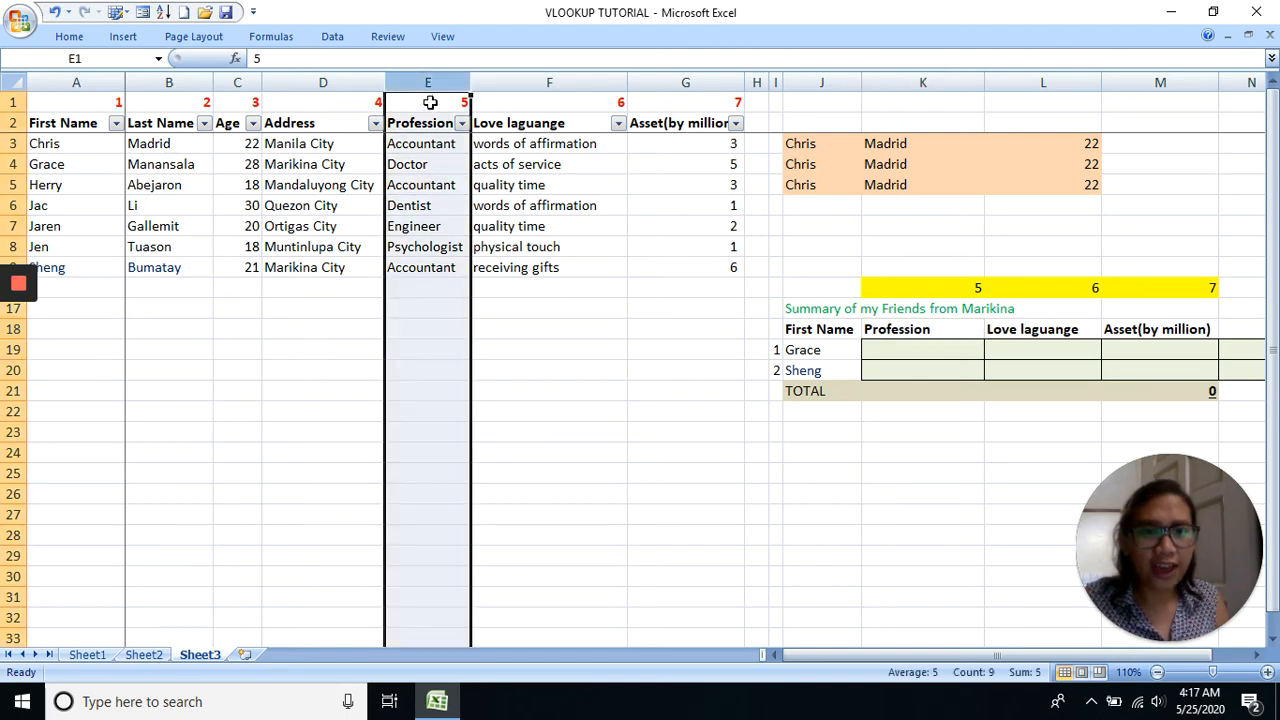
left_click(1057, 329)
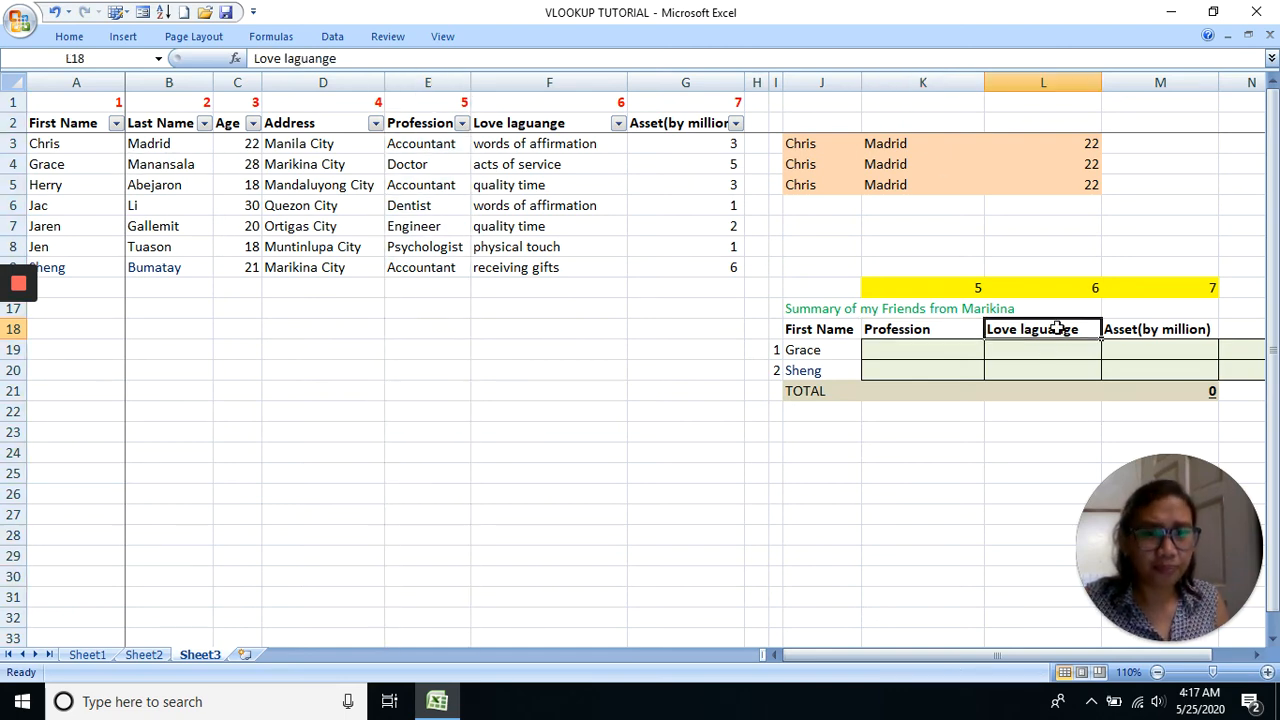
left_click(1043, 369)
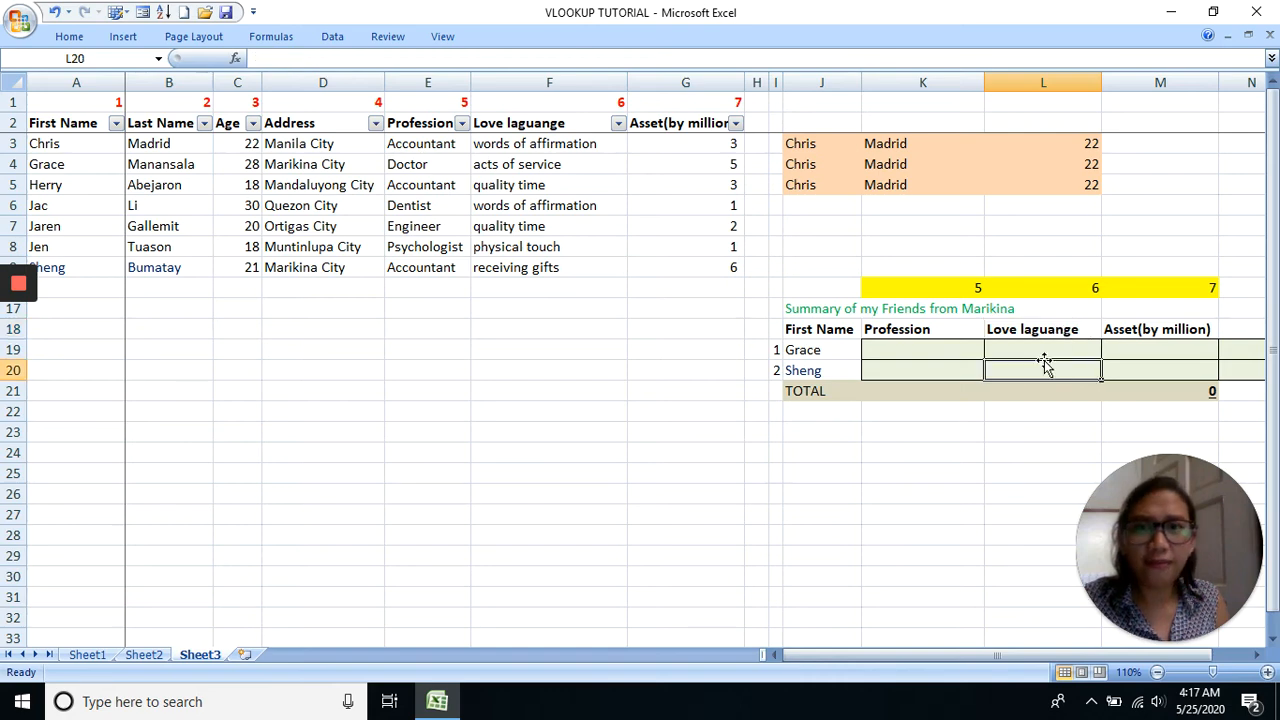
left_click(528, 72)
left_click(1076, 290)
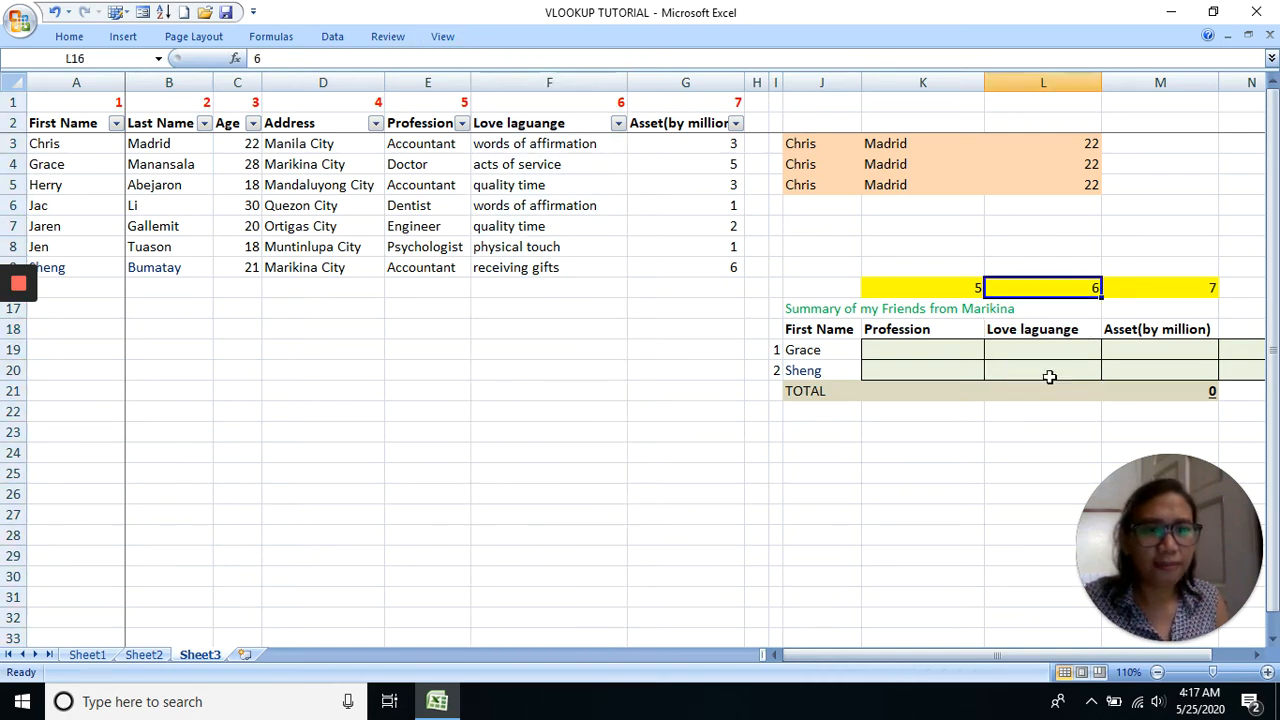
left_click(1152, 333)
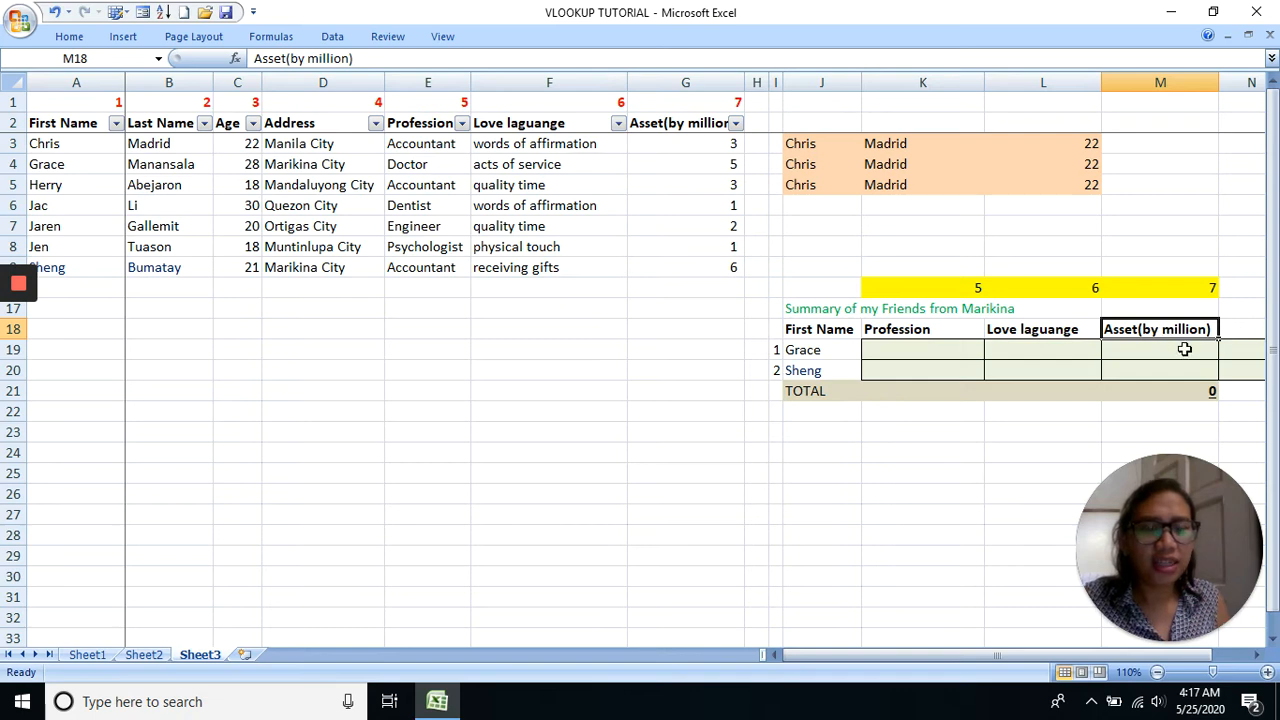
left_click(685, 84)
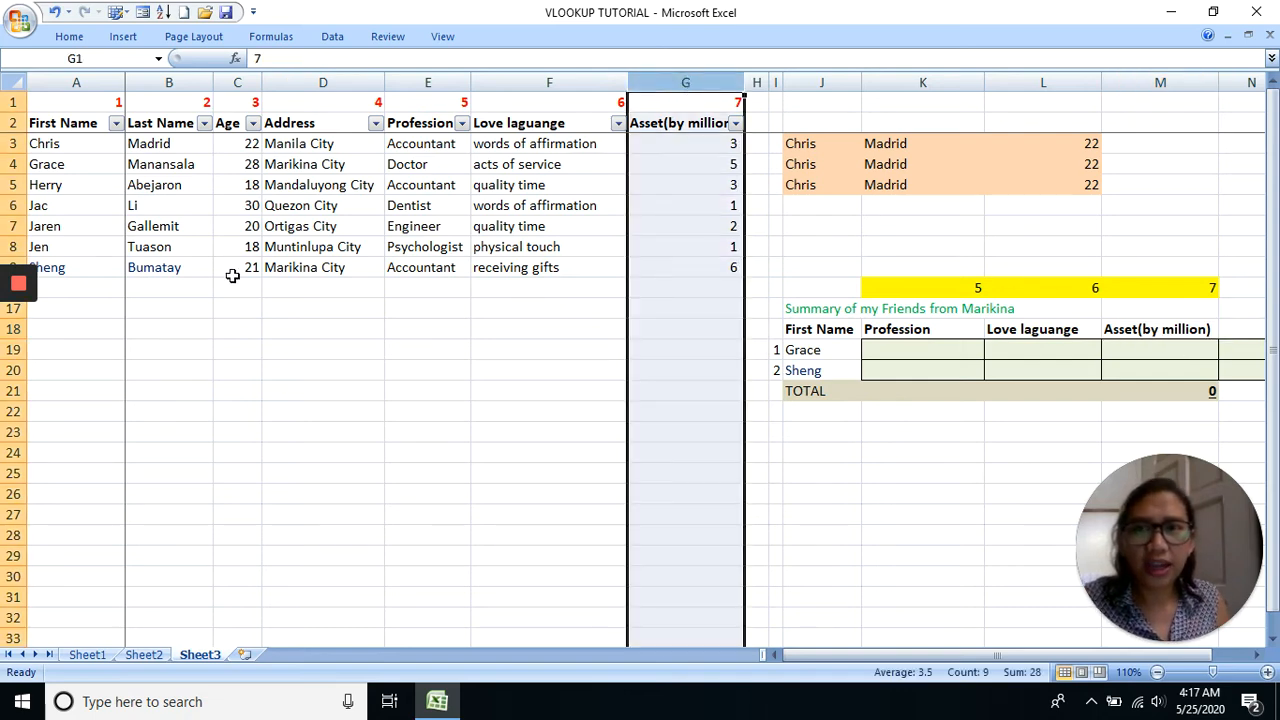
Begin a VLOOKUP formula in K19 with J19 as the lookup value, locking only its column as $J19
left_click(845, 352)
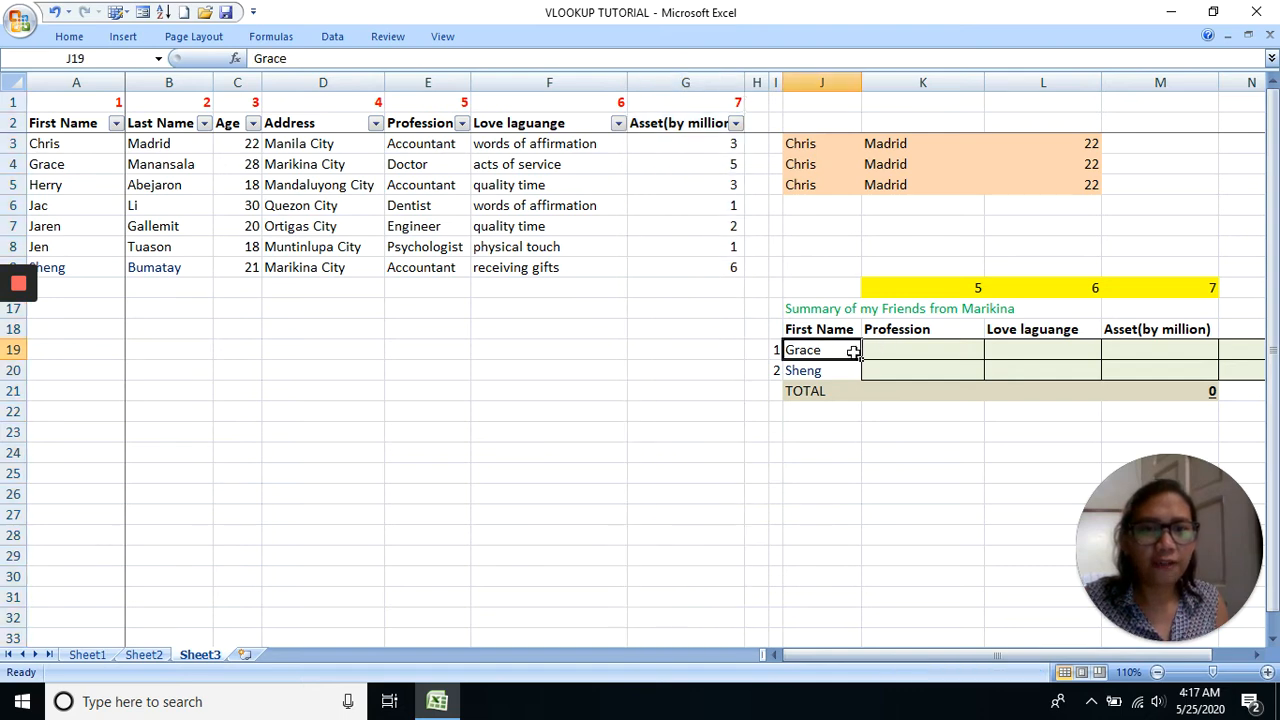
left_click(912, 353)
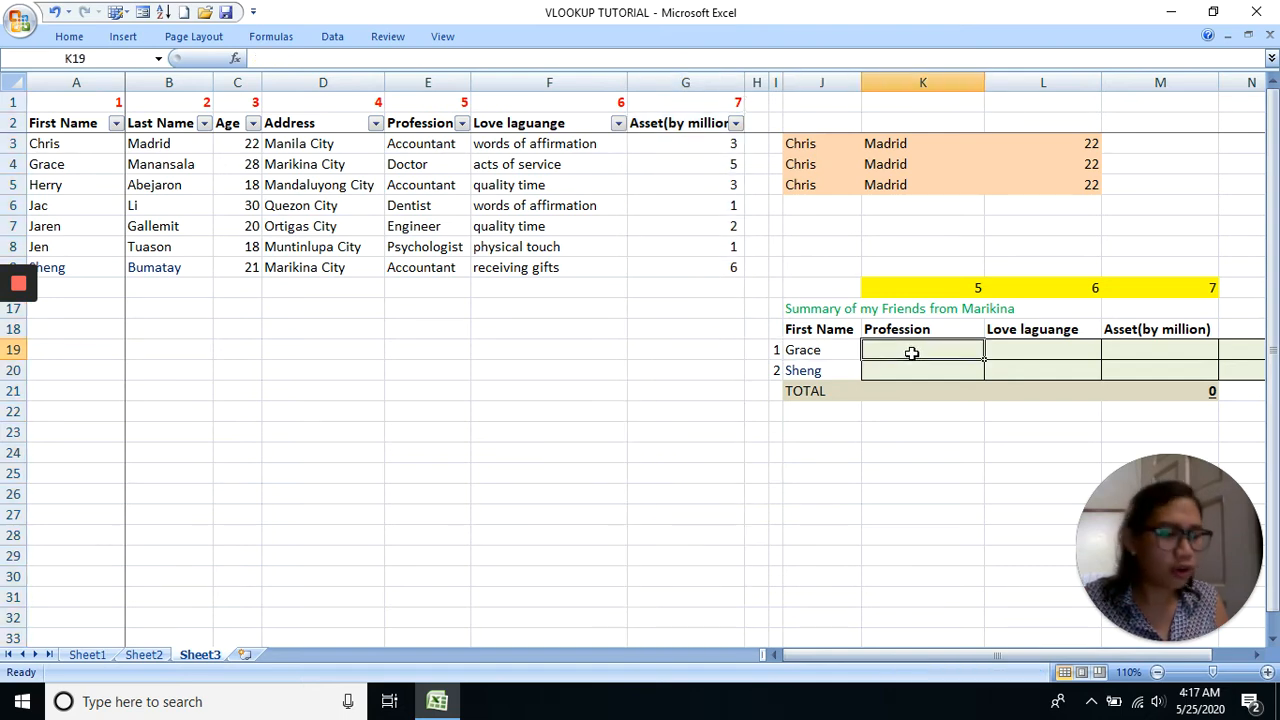
left_click(818, 352)
left_click(878, 350)
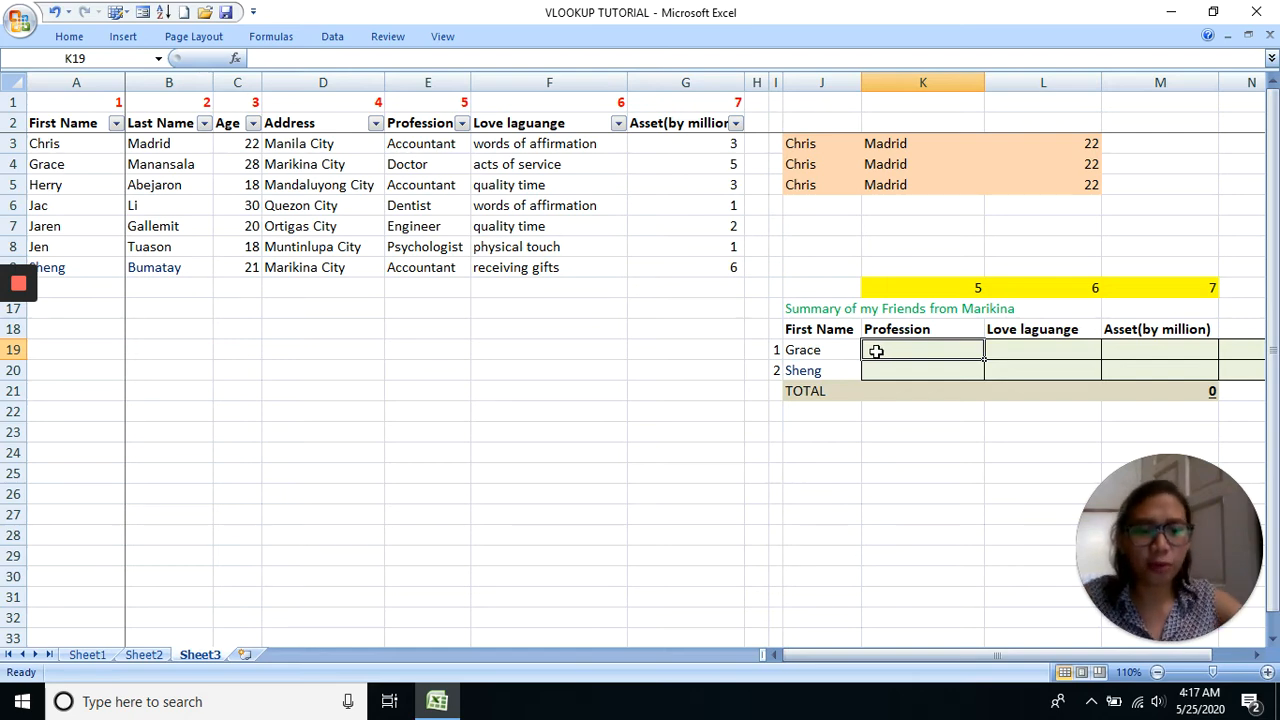
type("=vlo")
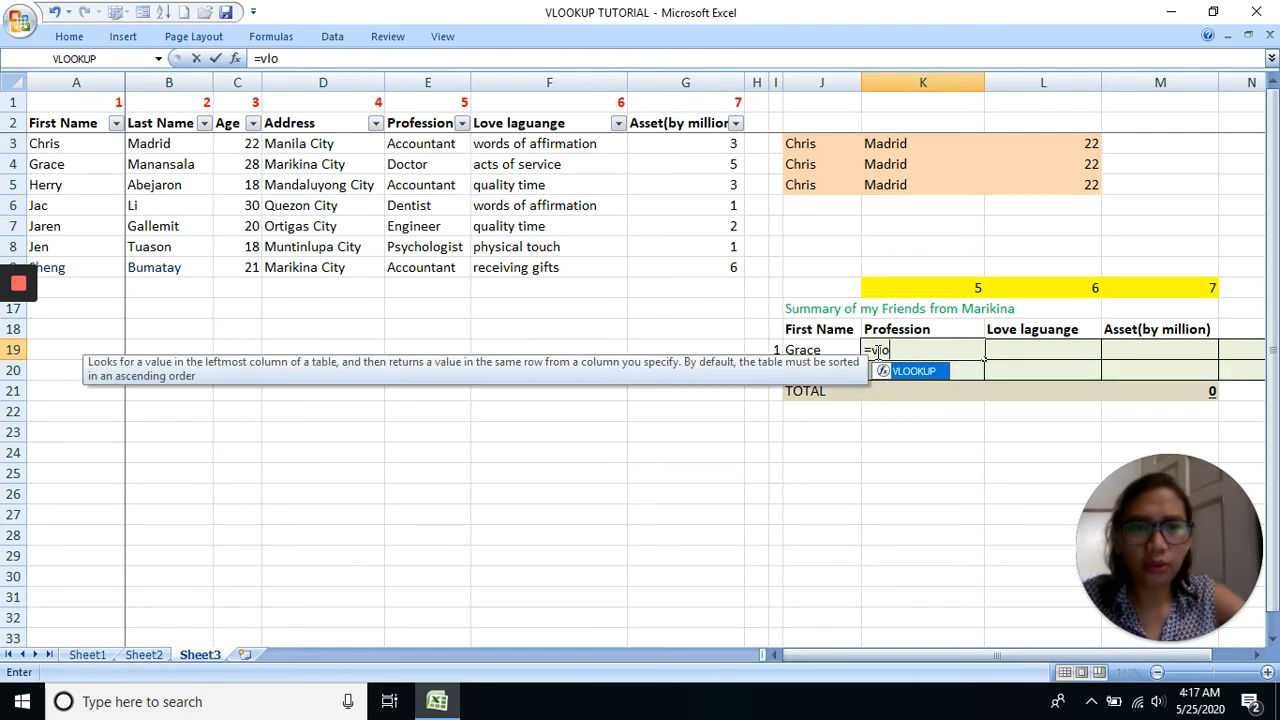
double_click(930, 373)
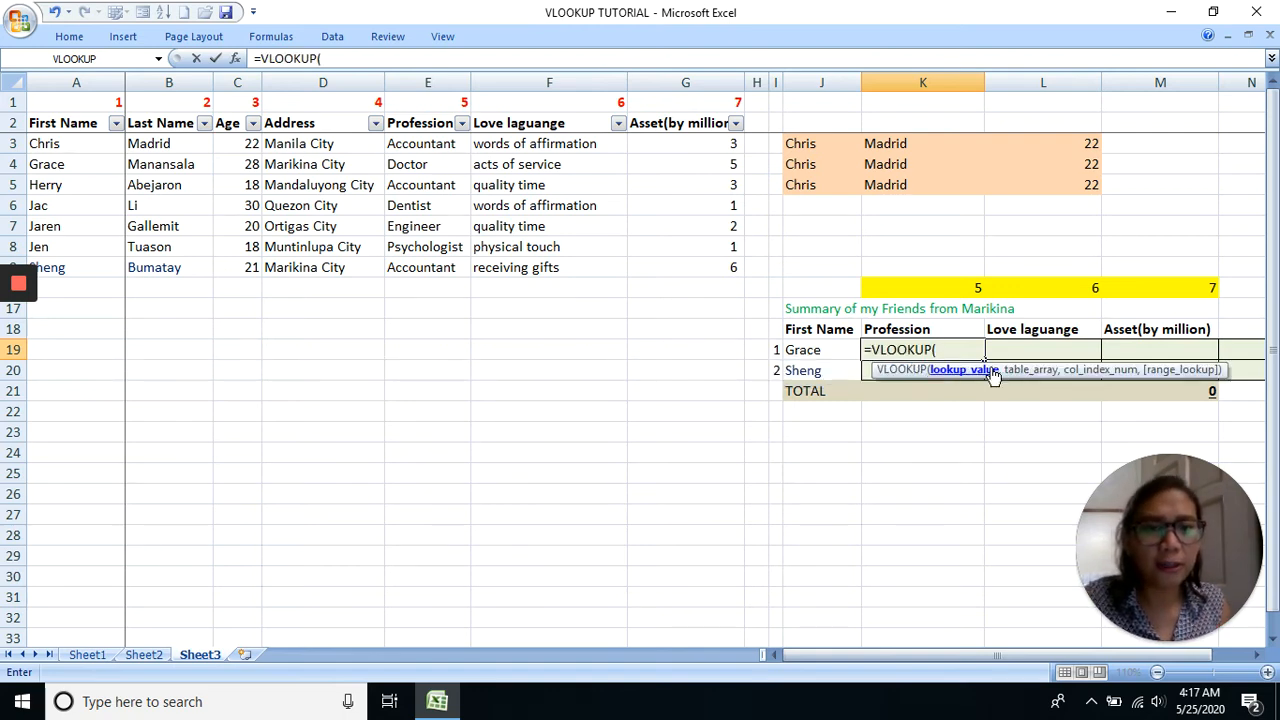
left_click(818, 354)
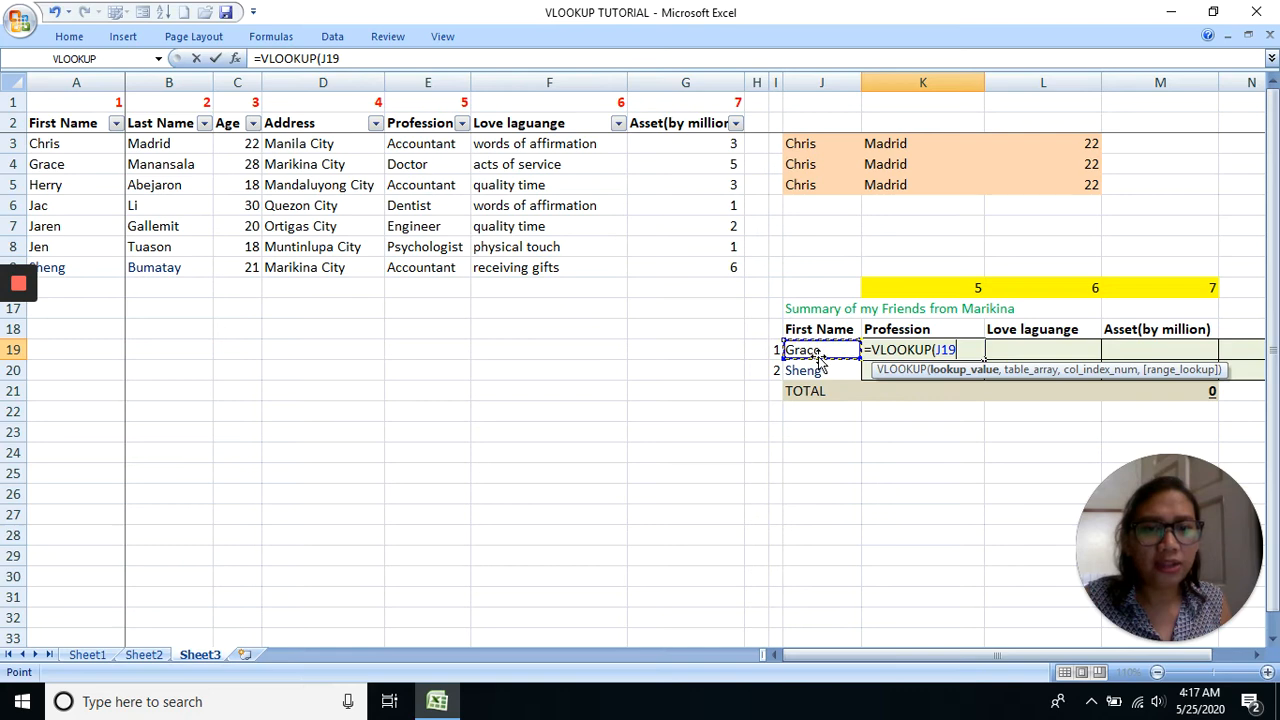
left_click(939, 350)
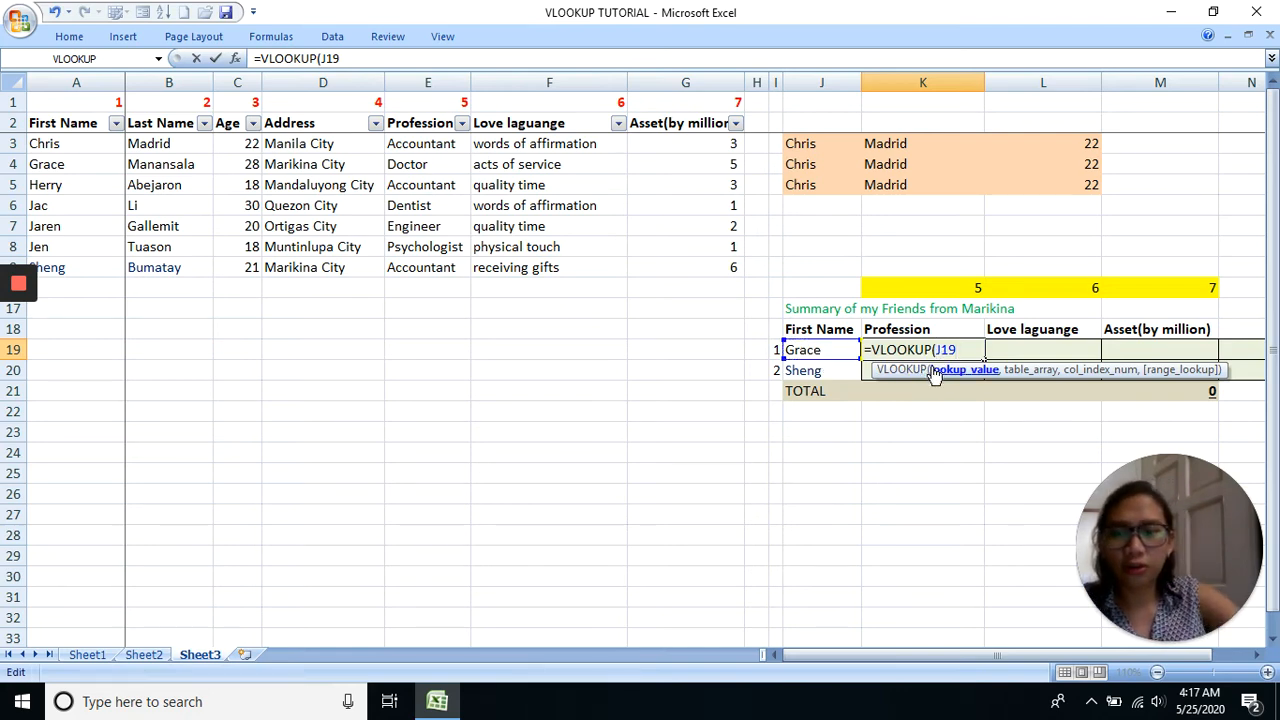
type("$")
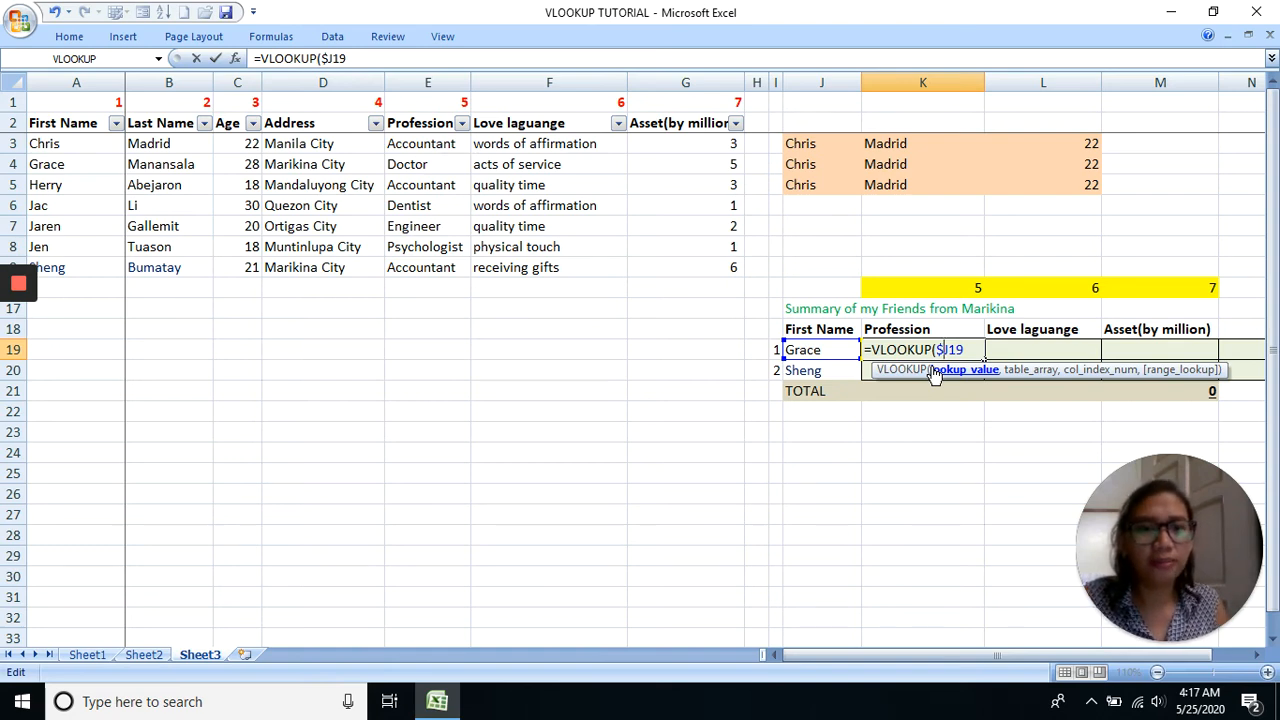
left_click(975, 354)
type(",")
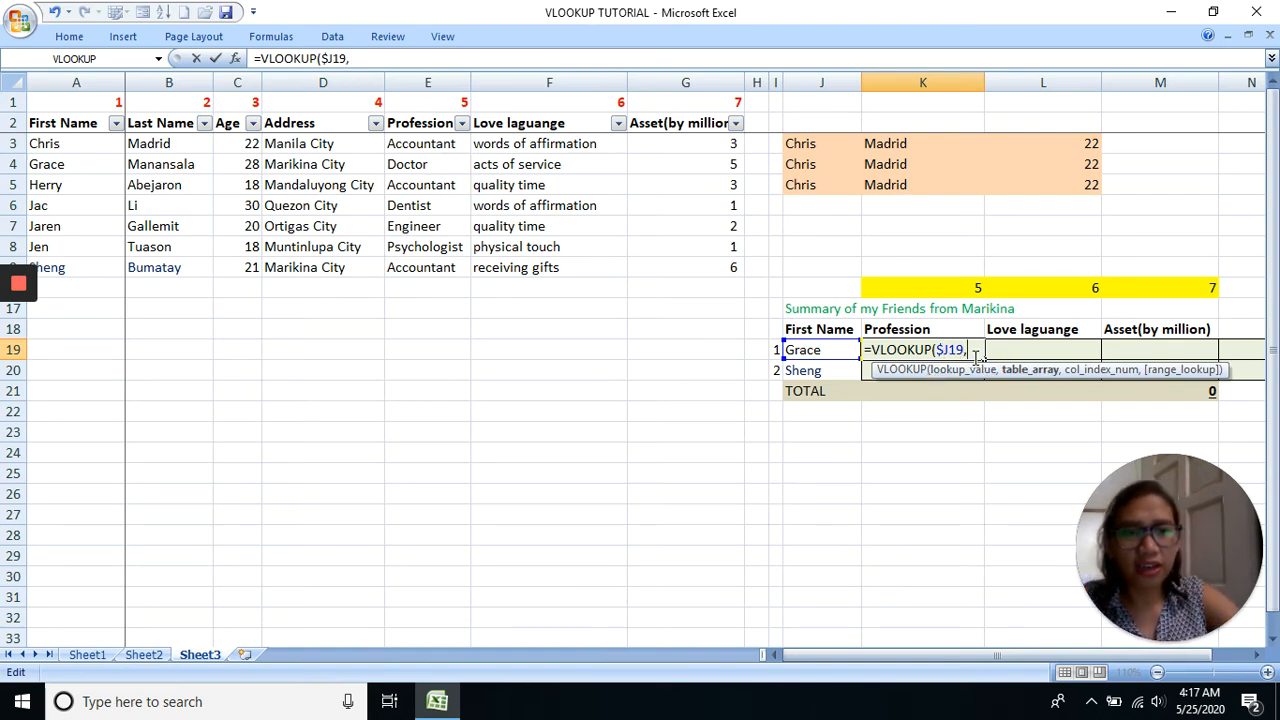
Use the friends data range A3:G9 as the table array of the K19 formula
left_click(66, 155)
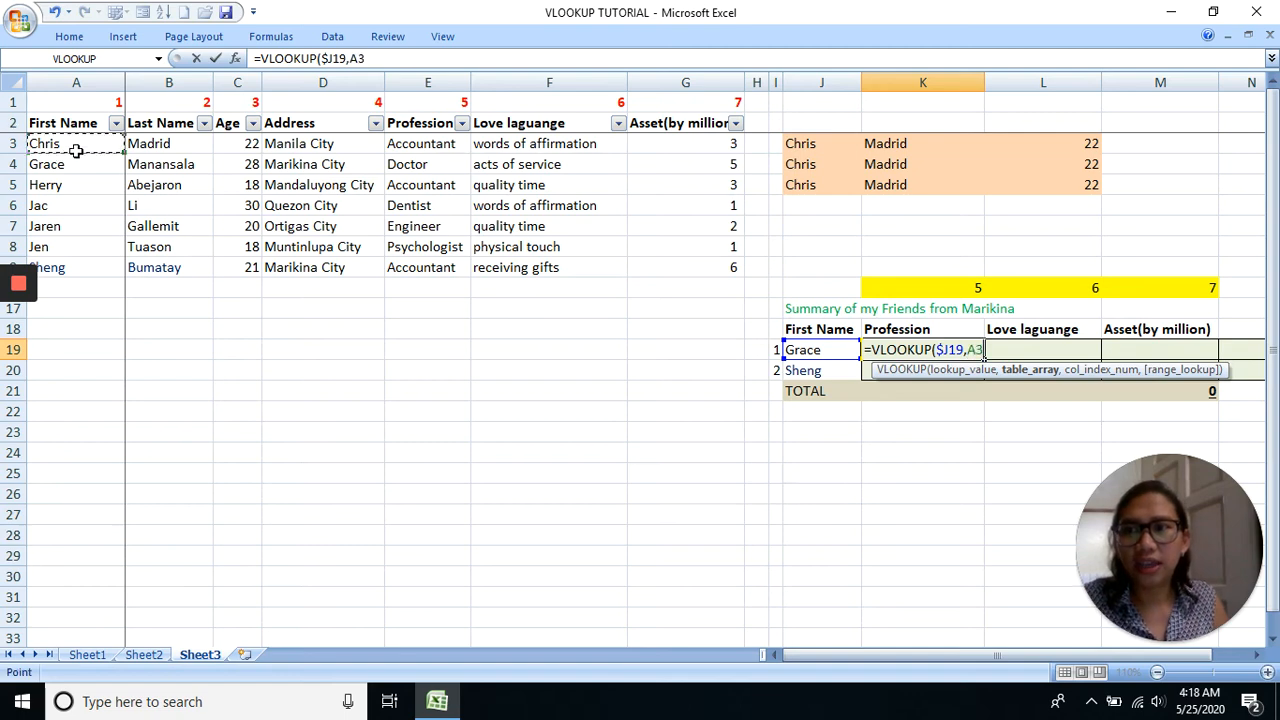
left_click_drag(117, 153, 691, 264)
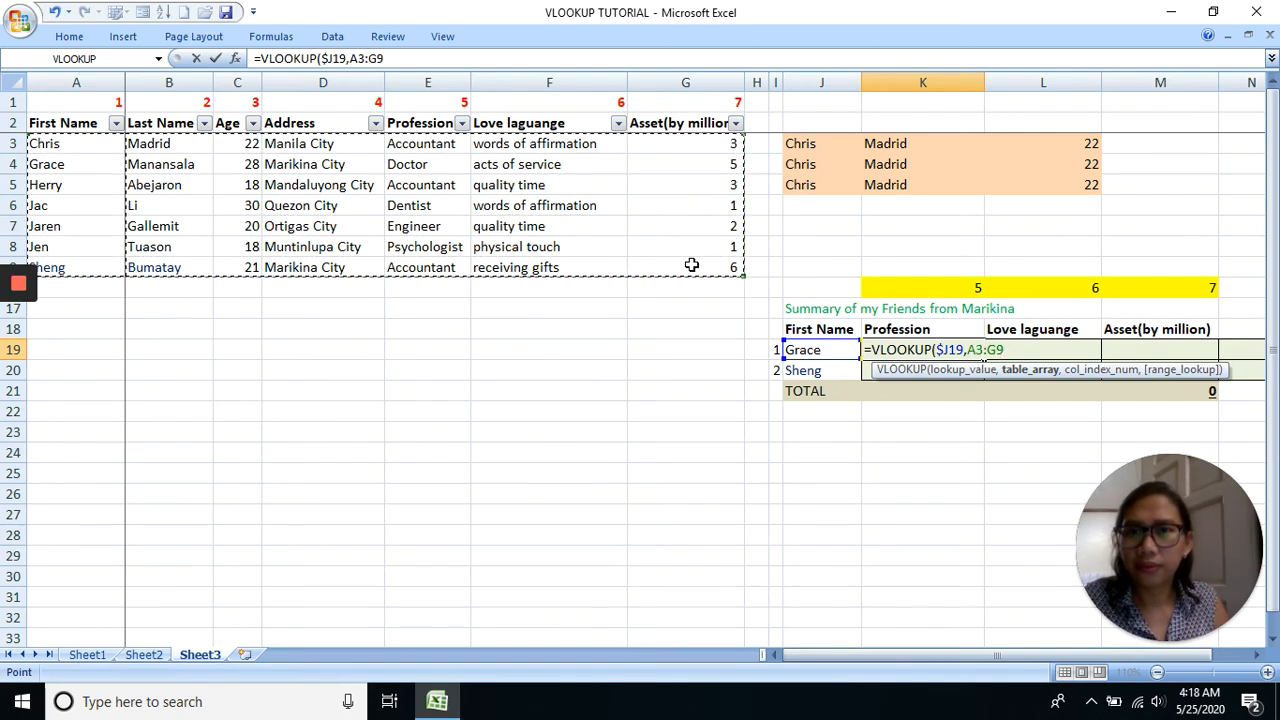
mouse_move(18, 295)
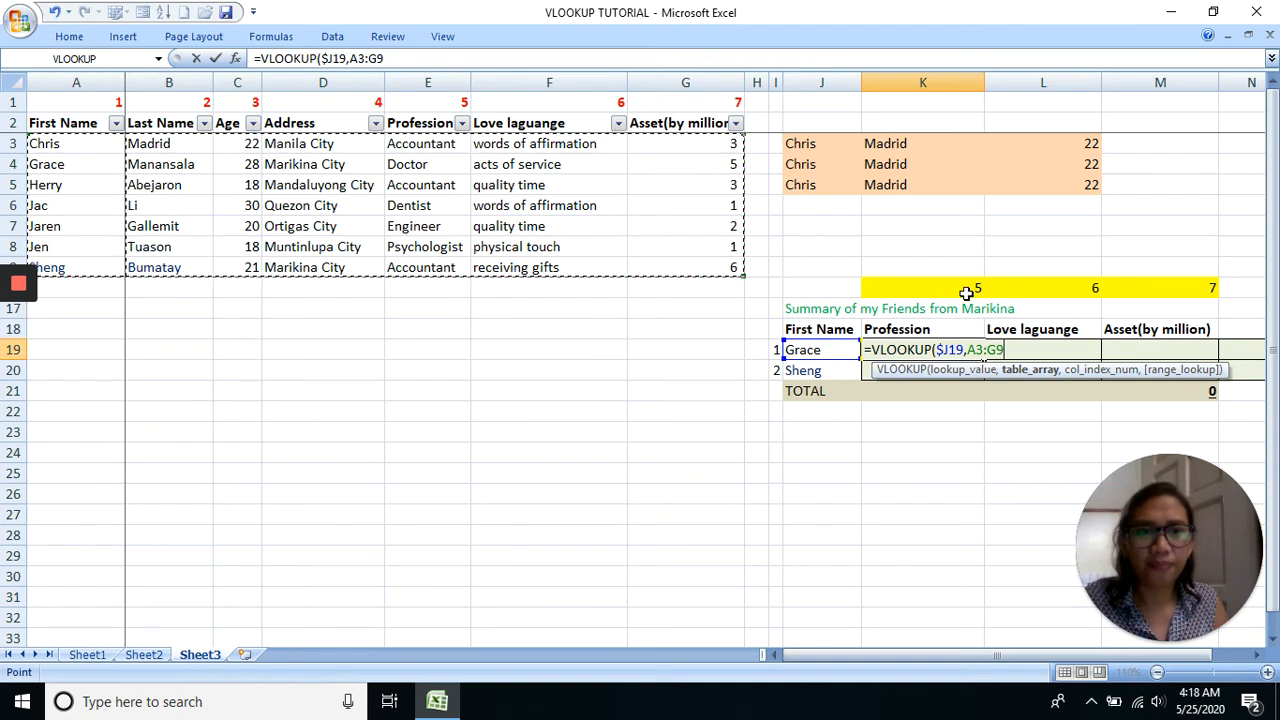
Lock both rows and columns of the K19 table array as $A$3:$G$9 and proceed to the column index argument
left_click(969, 350)
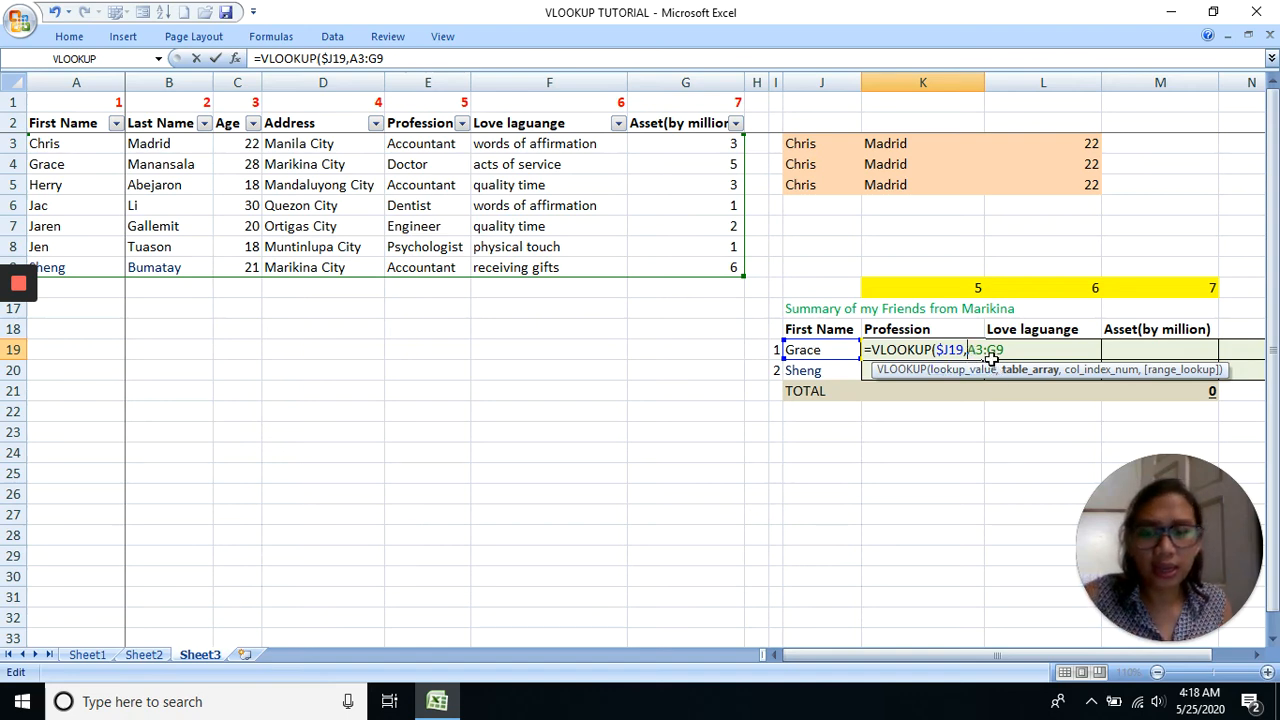
type("$")
key("Right")
type("$")
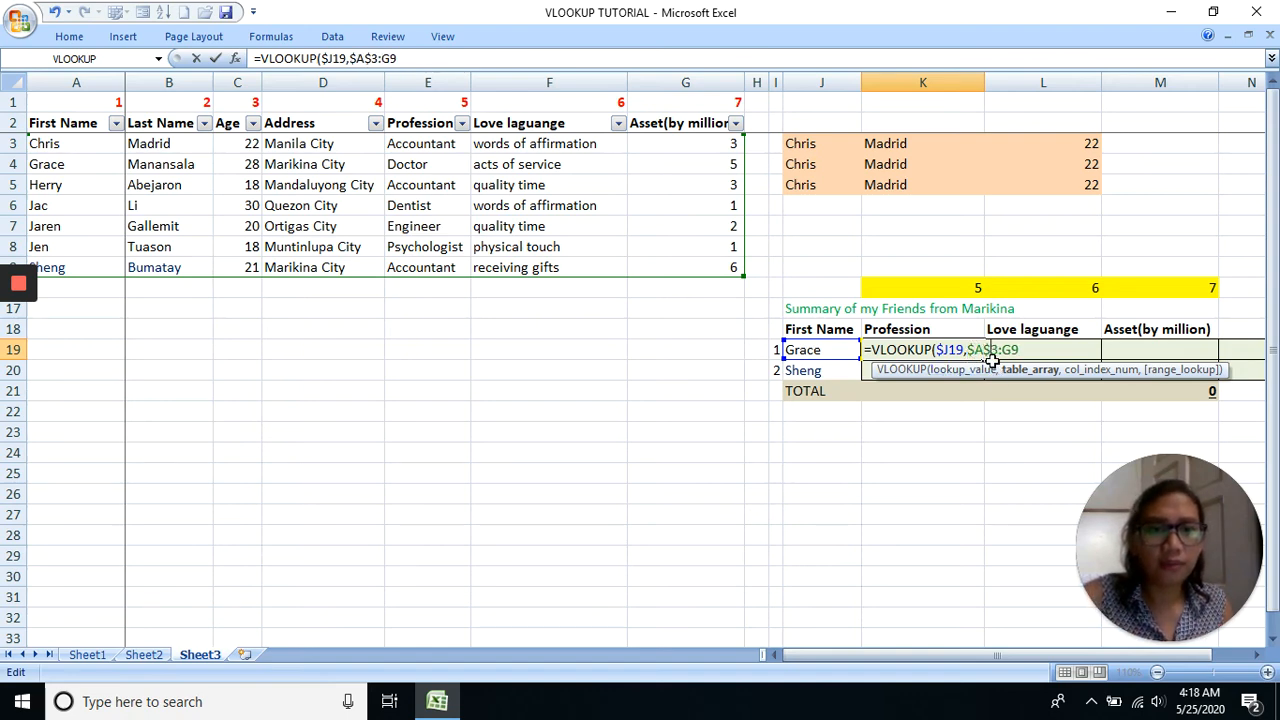
key("Right")
key("Right")
type("$")
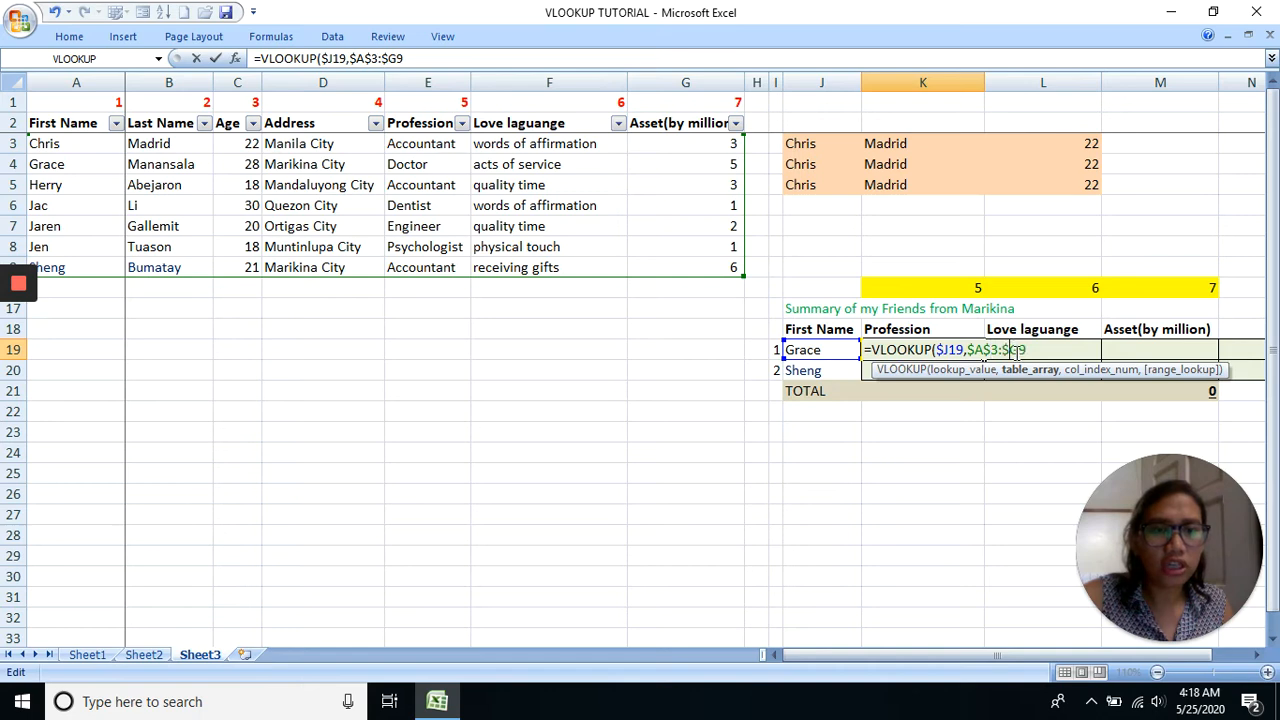
key("Right")
type("$")
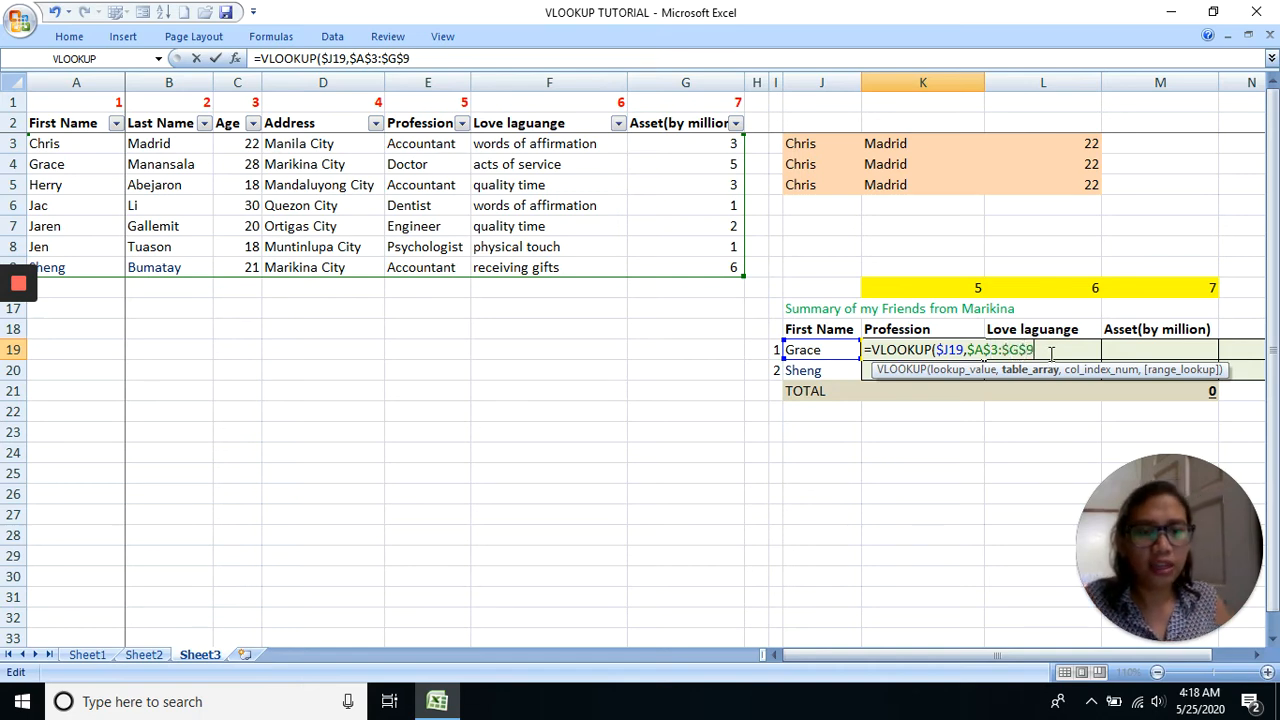
key("Right")
type(",")
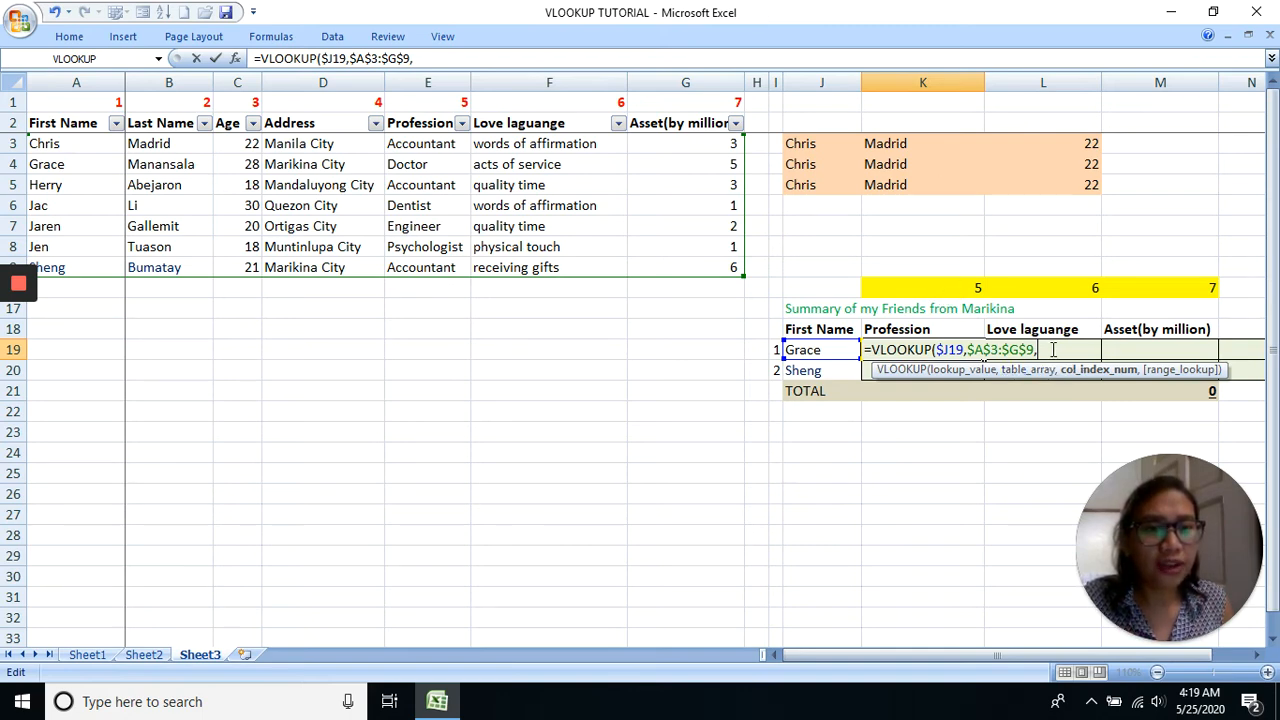
Reference K16 as the column index in the K19 formula and lock only its row as K$16
left_click(971, 290)
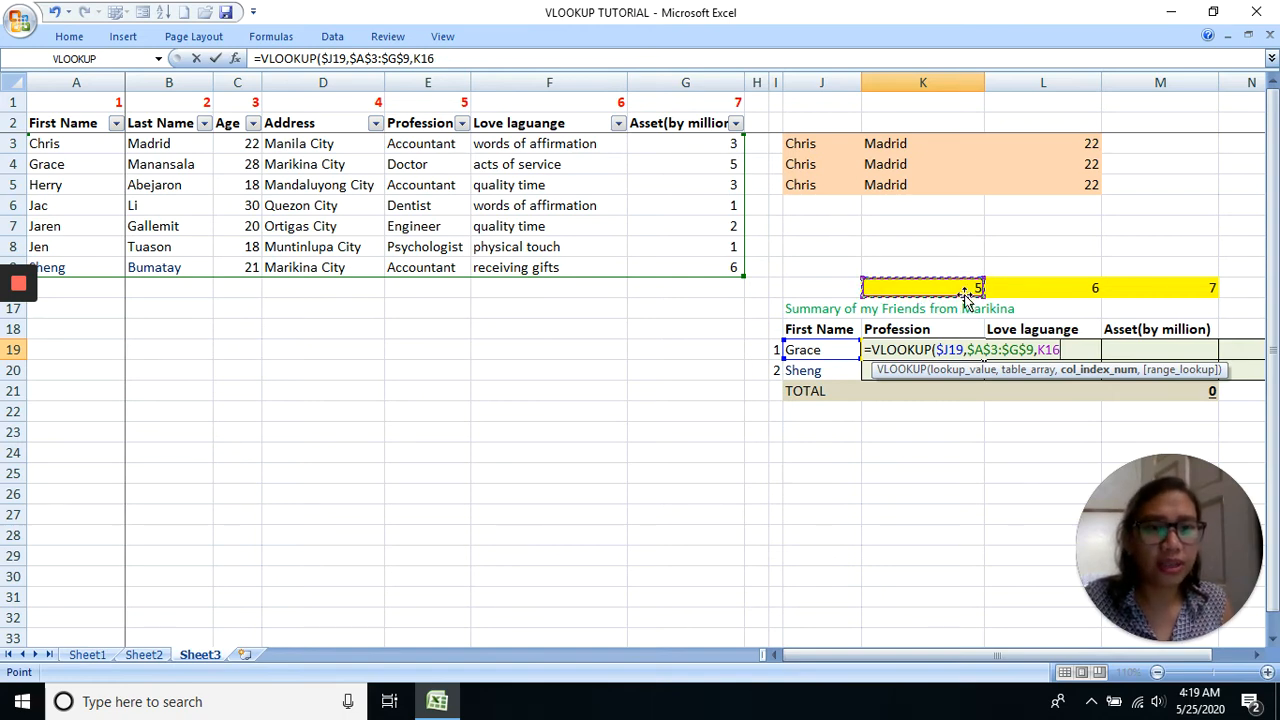
left_click(1046, 349)
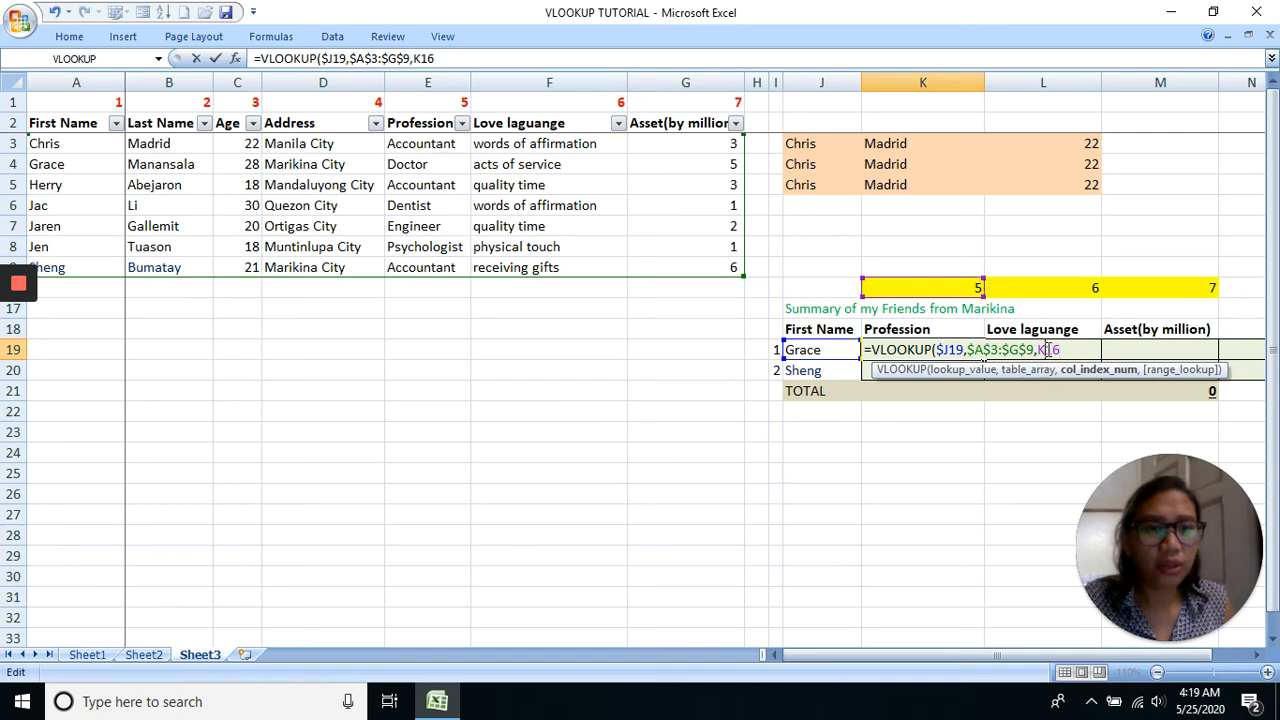
type("$")
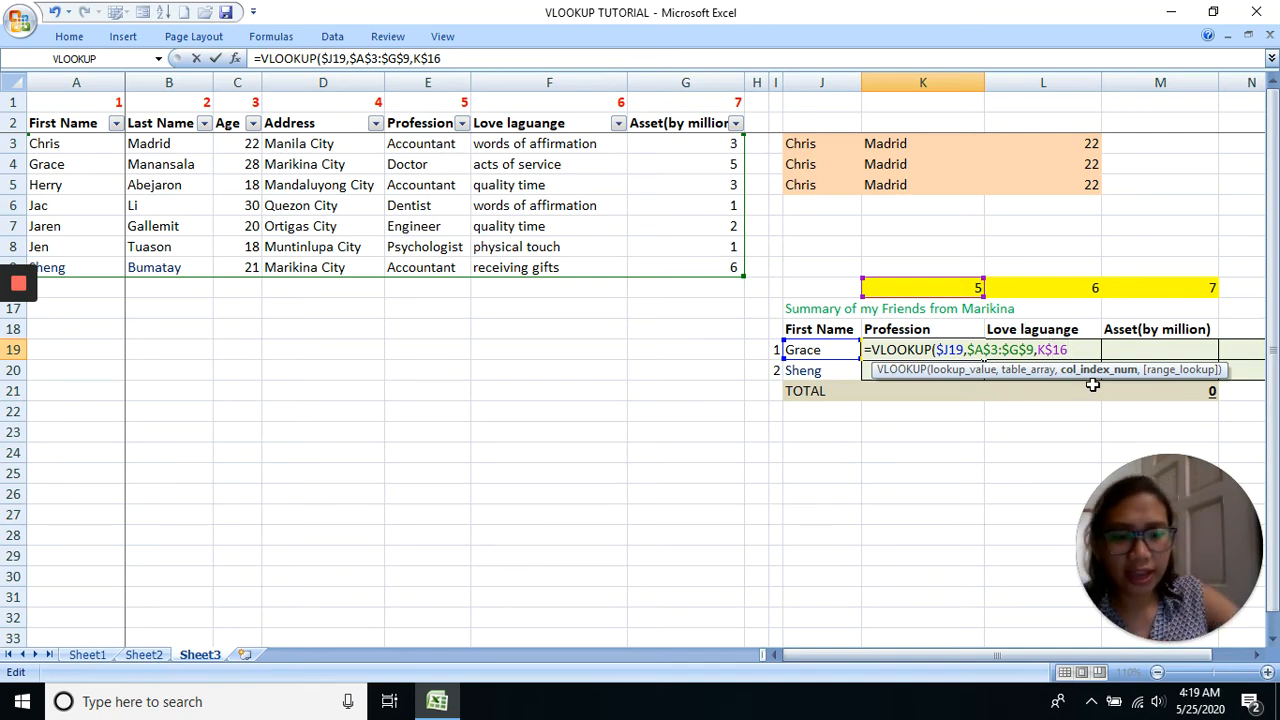
Complete the K19 VLOOKUP formula with FALSE as the range lookup argument for an exact match
type(",")
type("f")
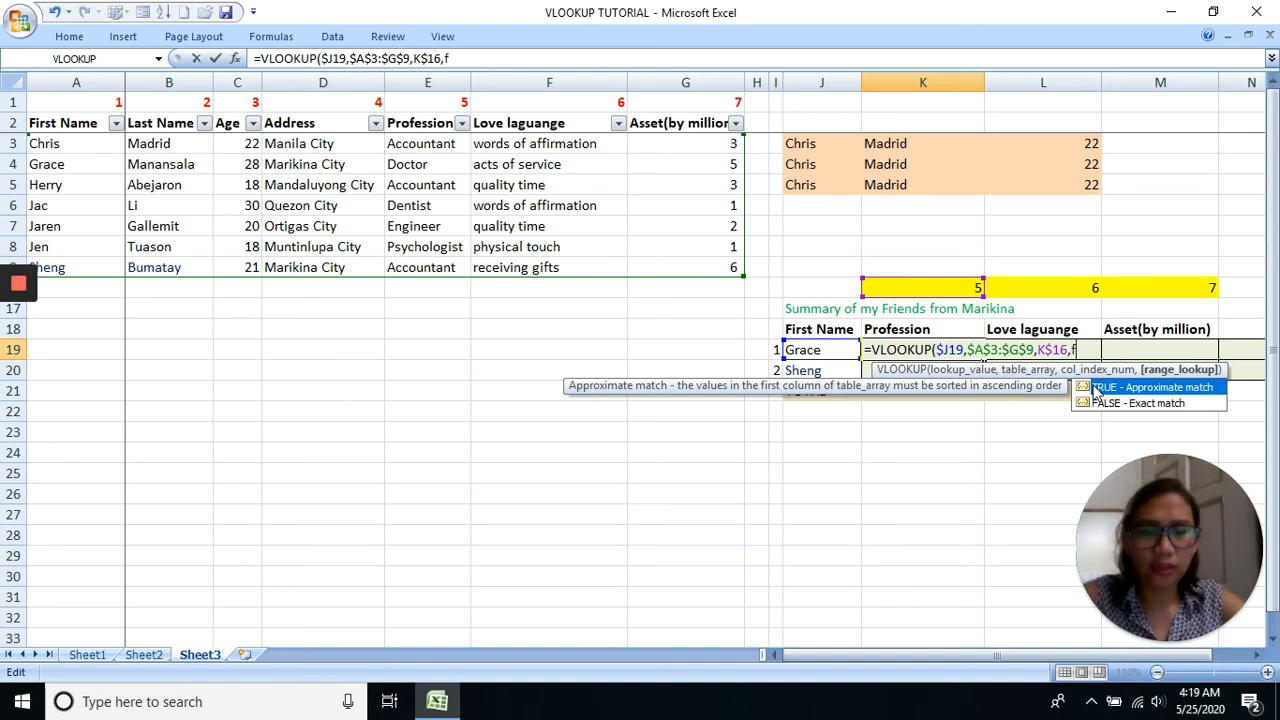
type("alse)")
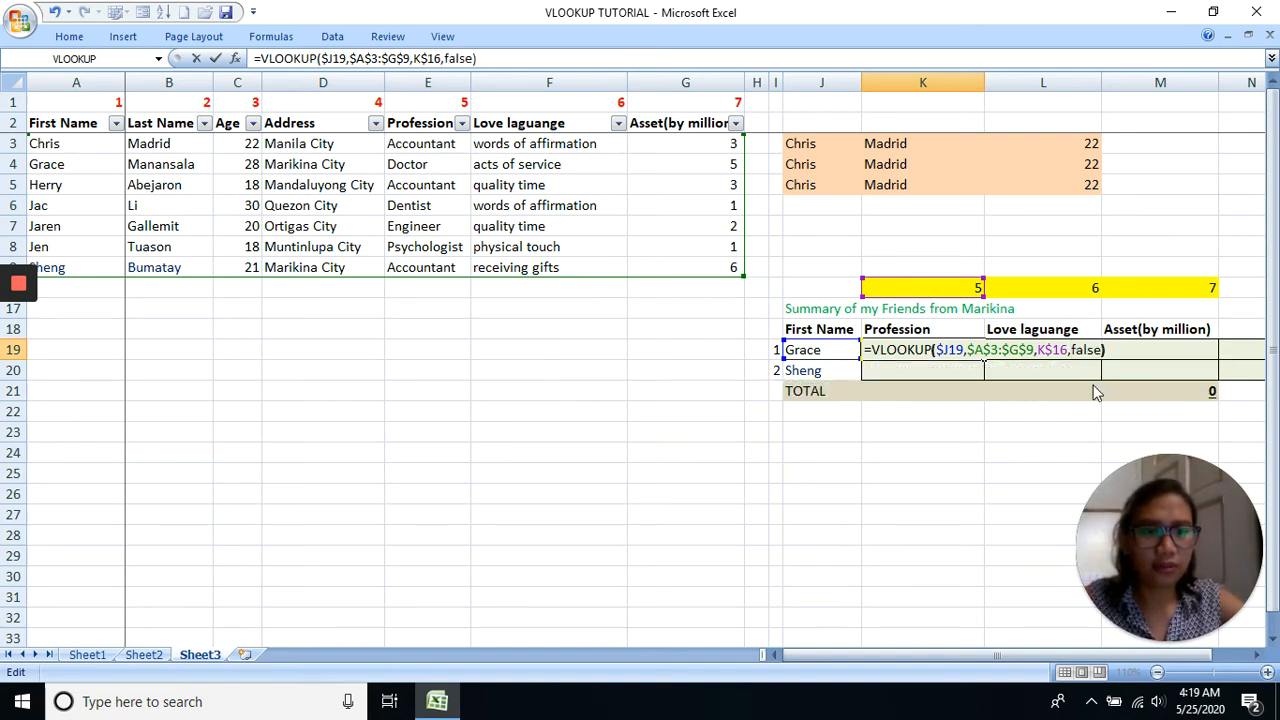
key("Return")
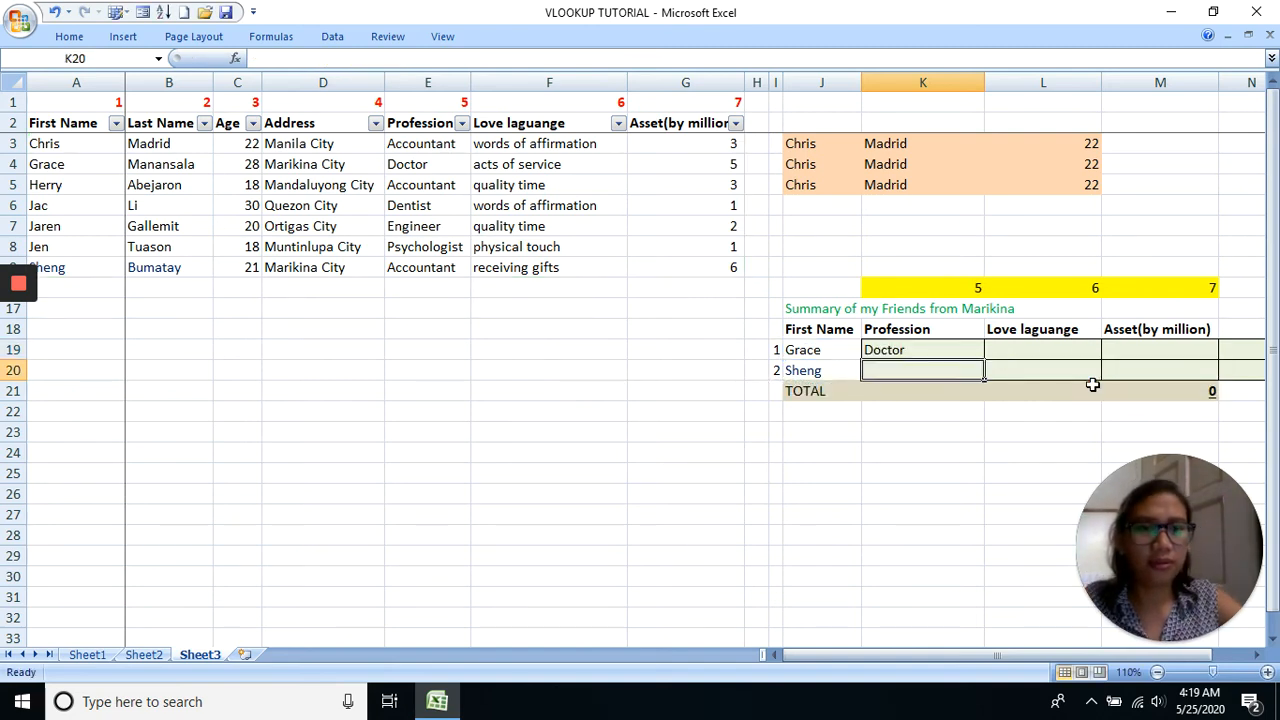
Copy the K19 formula down to K20 and check its references and result against the source profession in E9
left_click(958, 350)
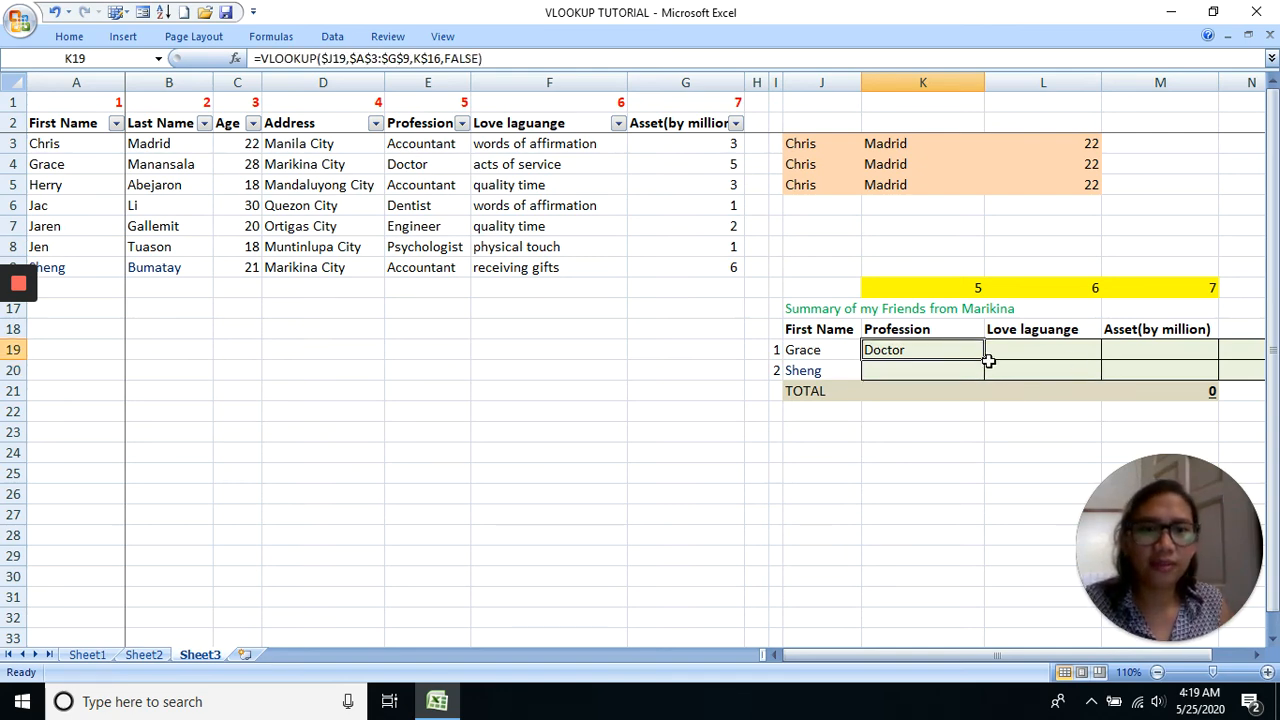
left_click_drag(985, 358, 984, 379)
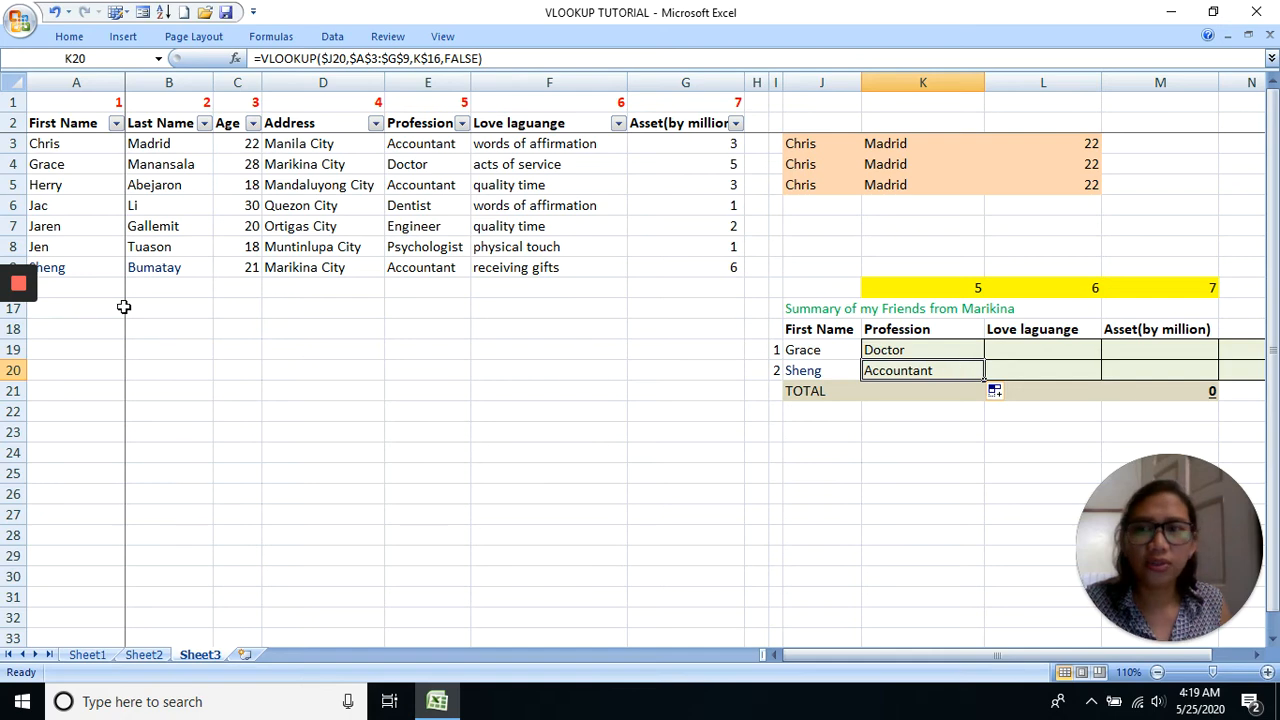
left_click(427, 267)
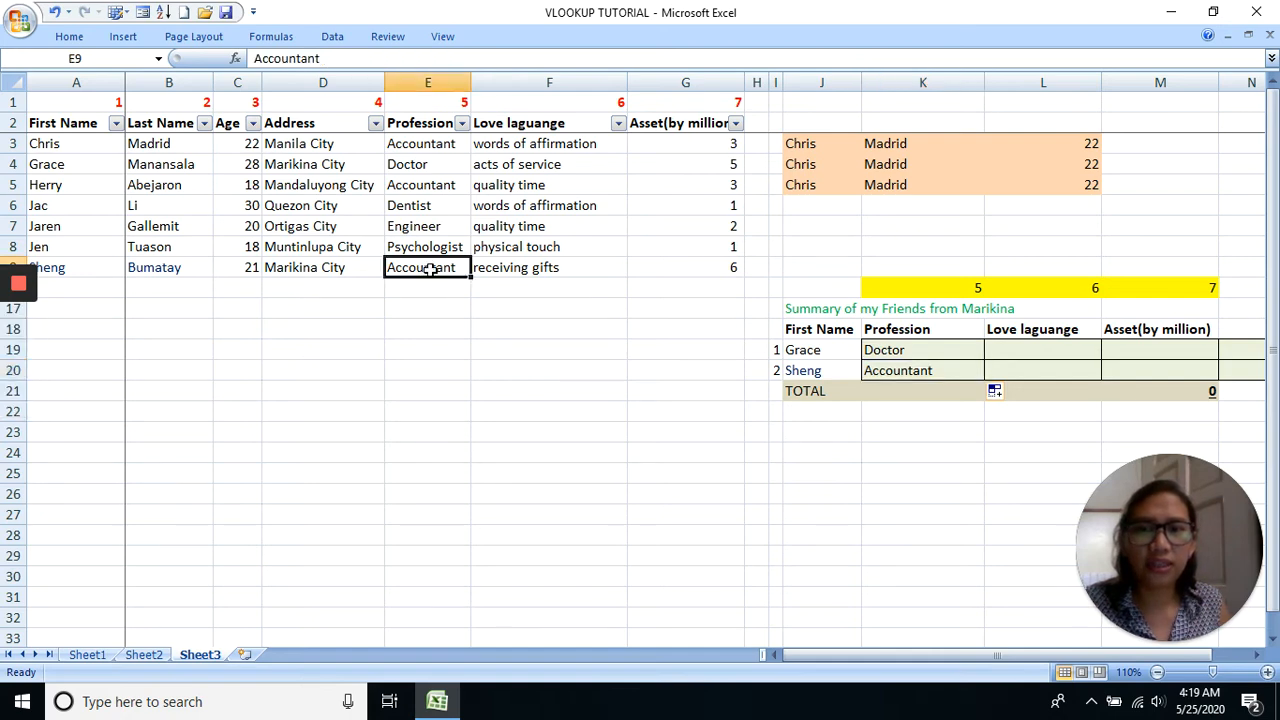
double_click(966, 370)
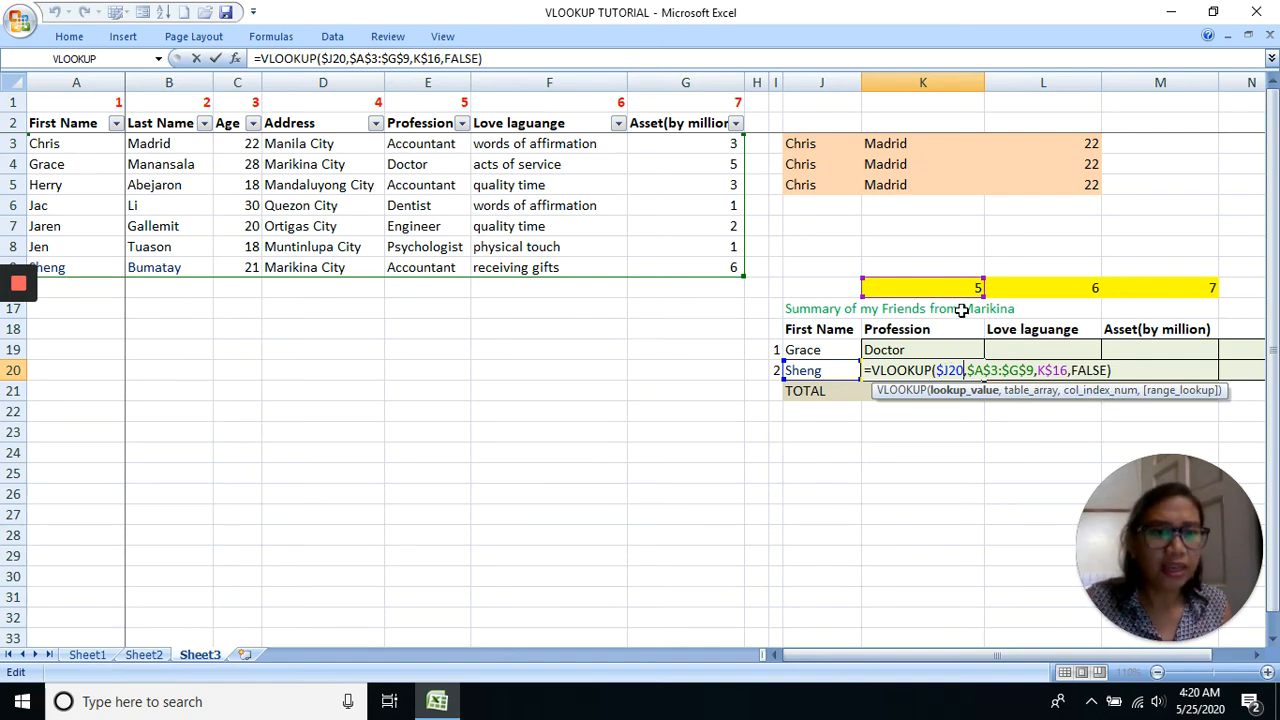
left_click(951, 393)
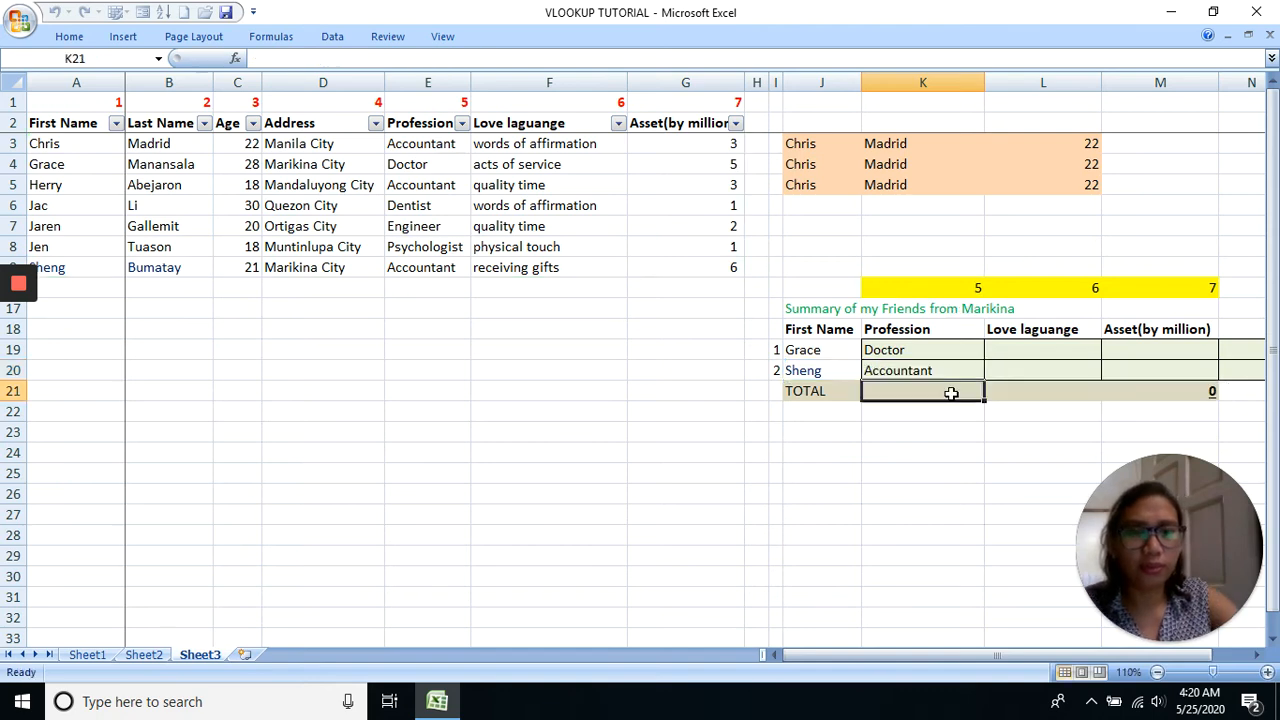
Fill the K19:K20 formulas across to column M and review the references in the L19 formula
left_click_drag(963, 350, 1207, 390)
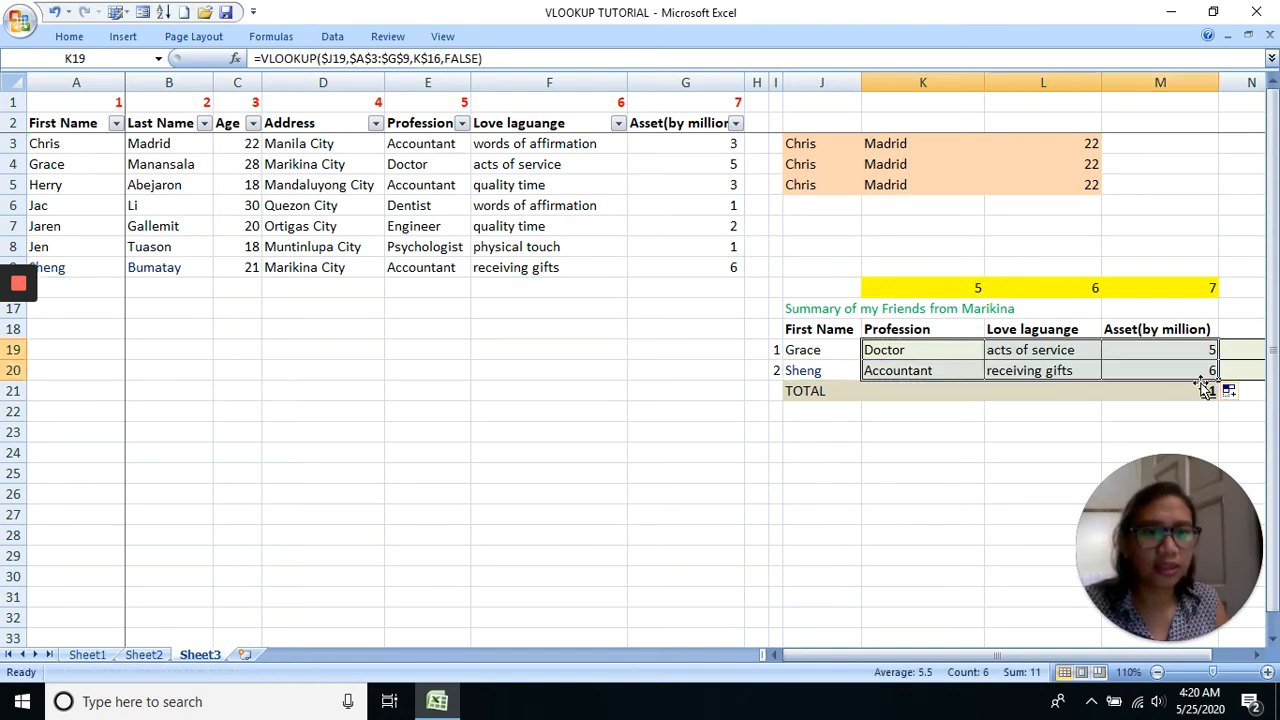
double_click(1085, 349)
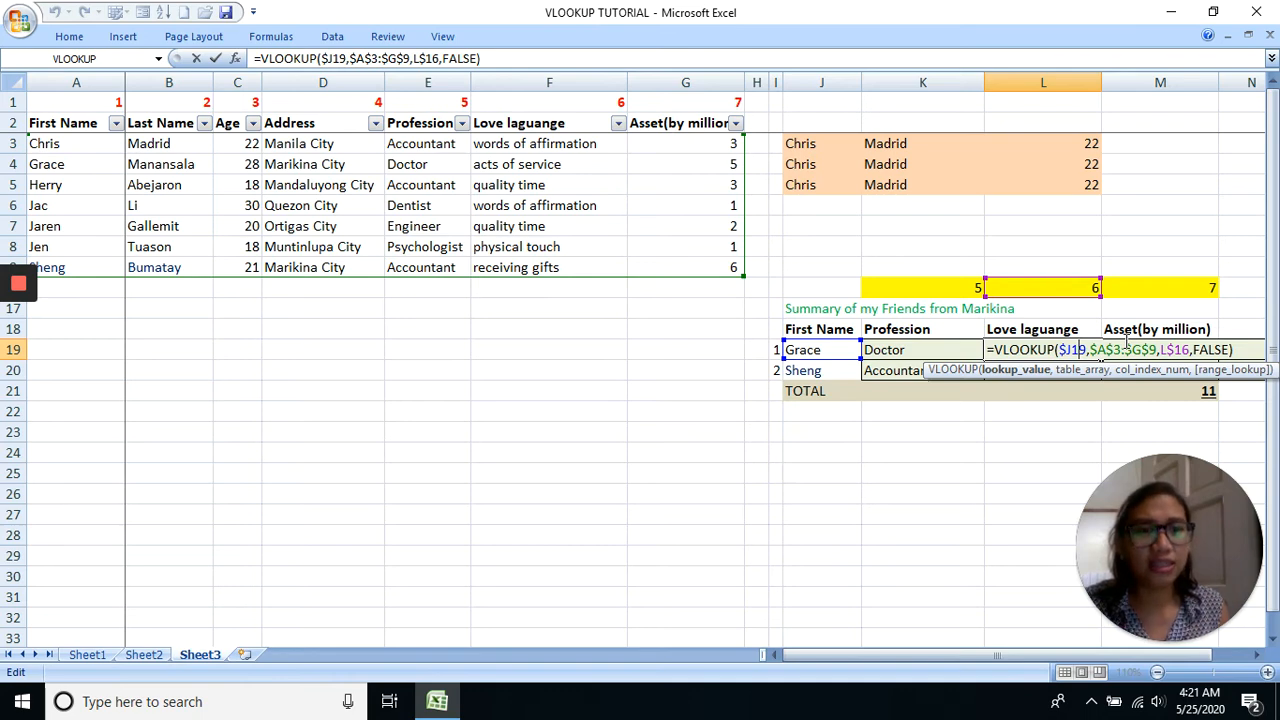
key("Return")
double_click(1067, 349)
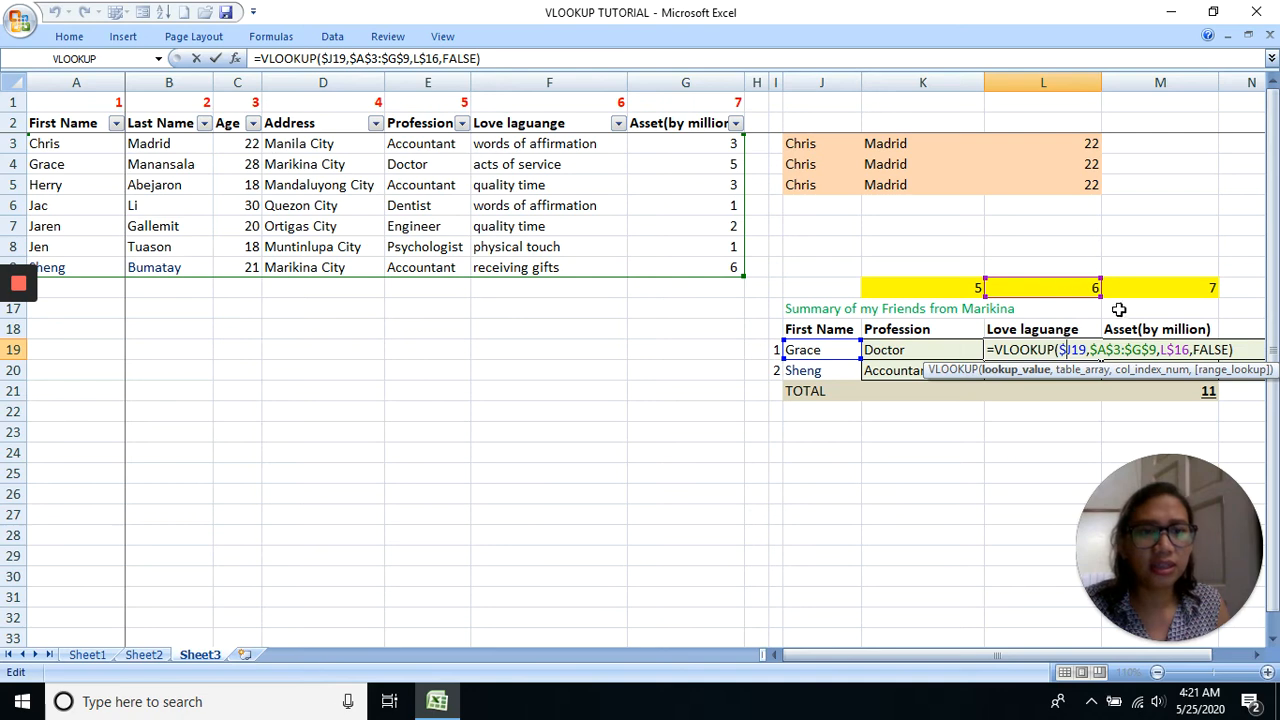
key("Return")
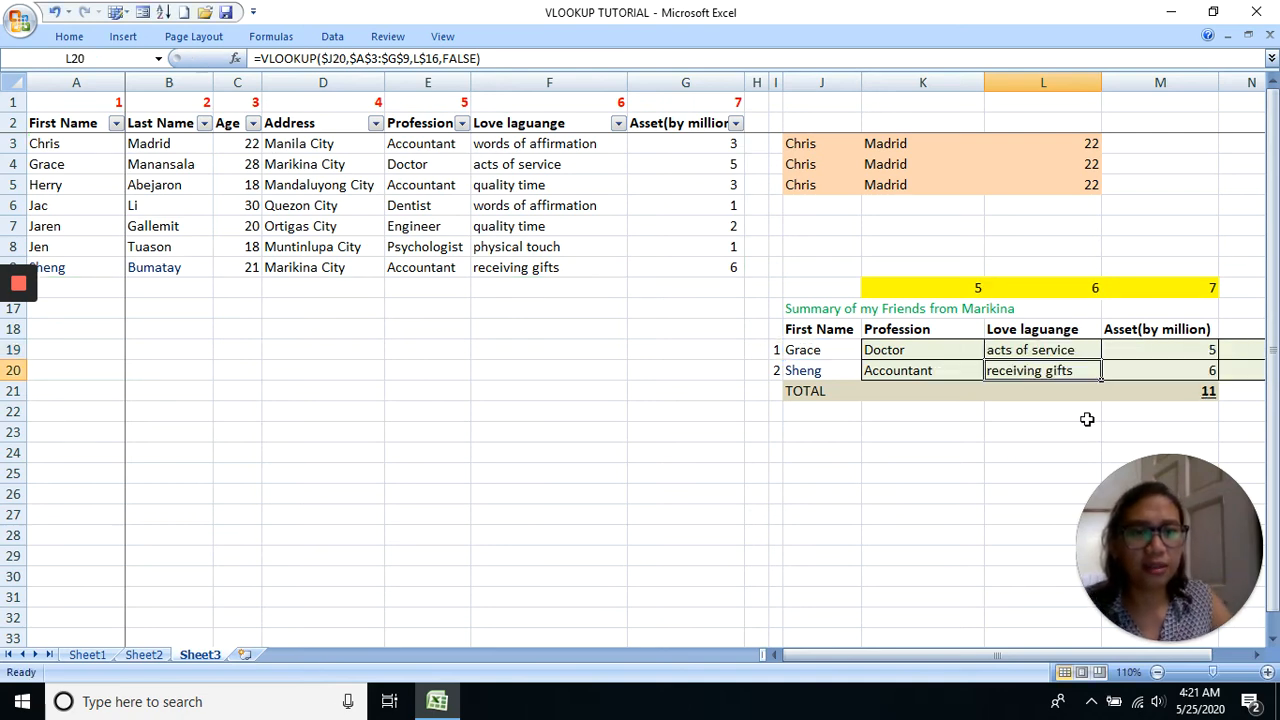
Inspect the references in the M20 formula and compare its result with the source asset value in G9
left_click(1192, 372)
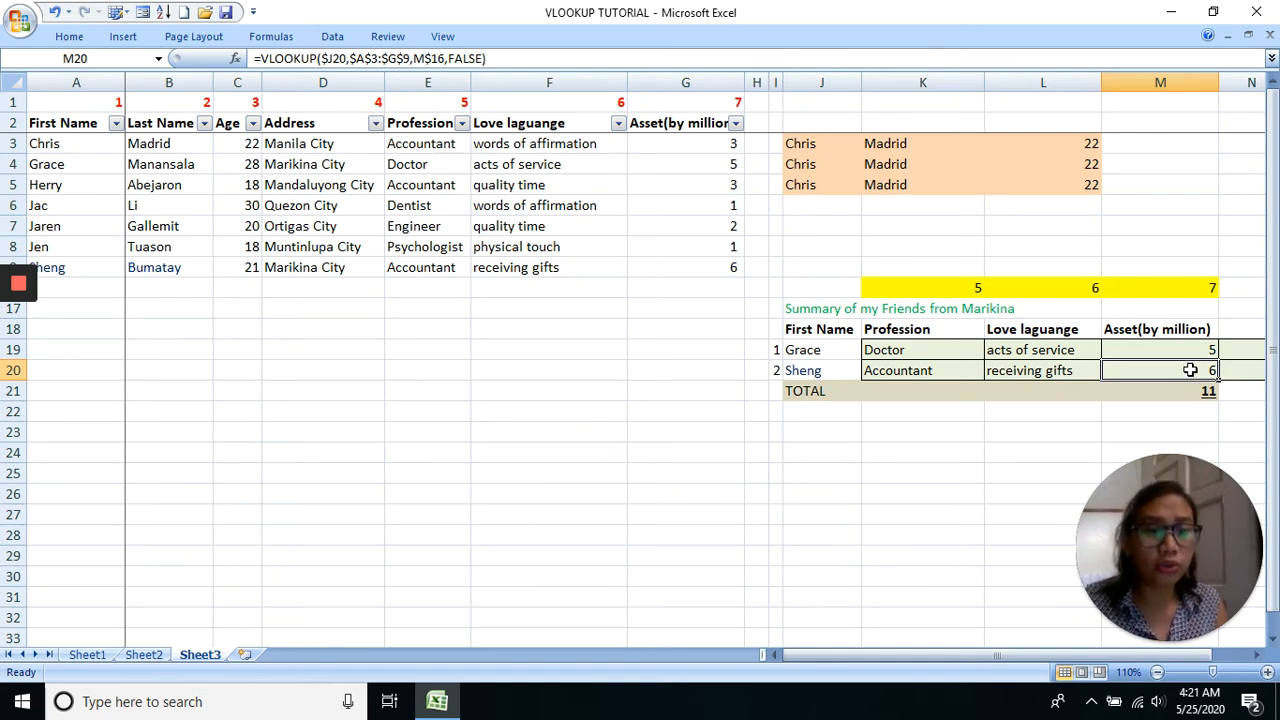
left_click(800, 372)
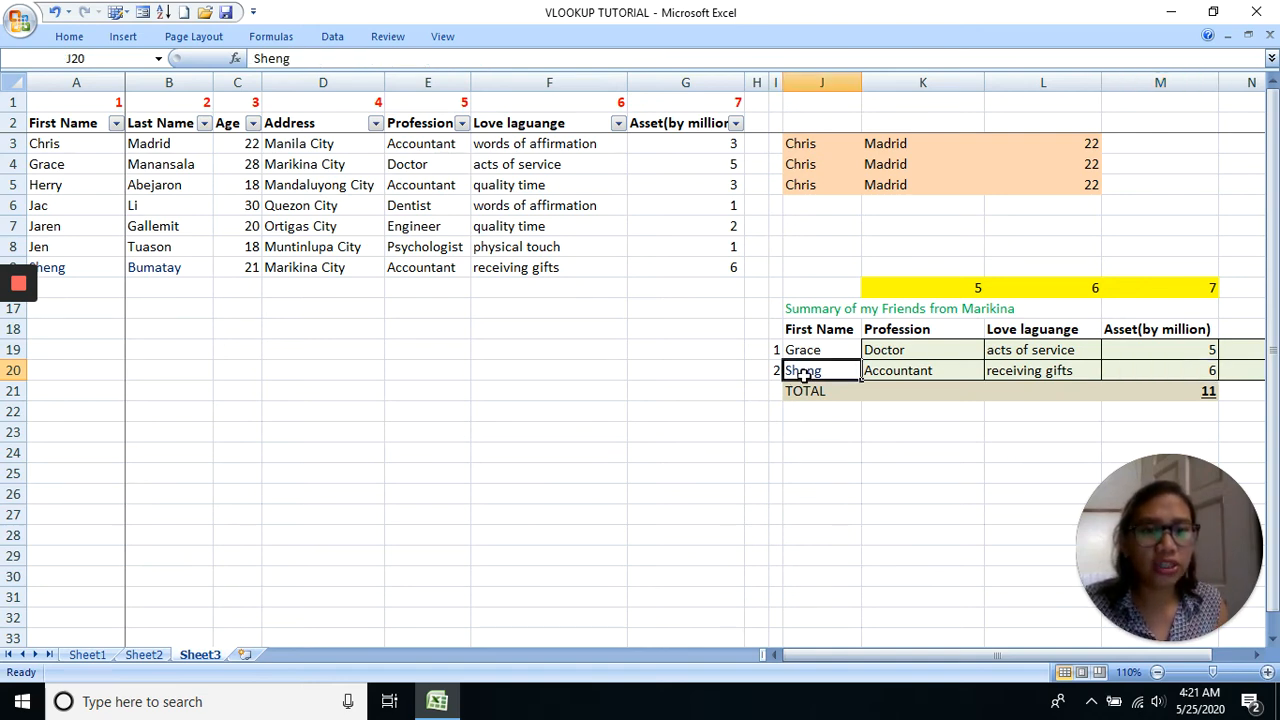
left_click(1191, 369)
double_click(1191, 369)
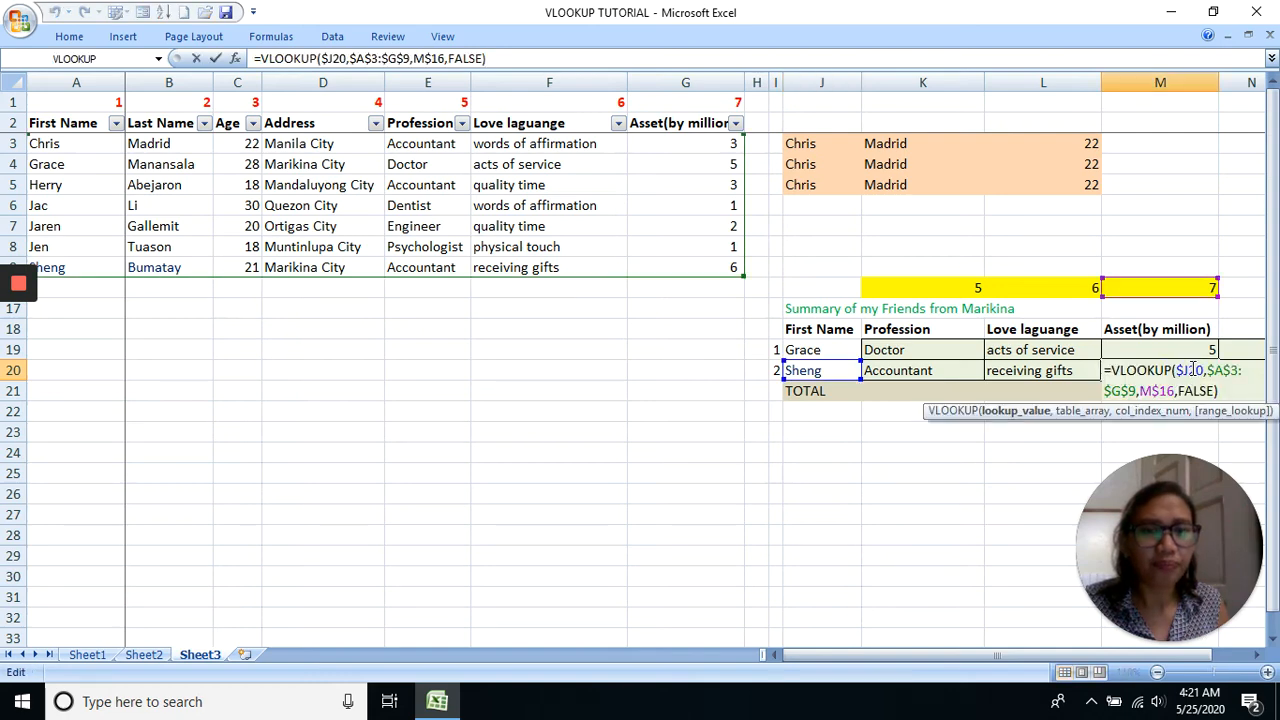
key("Escape")
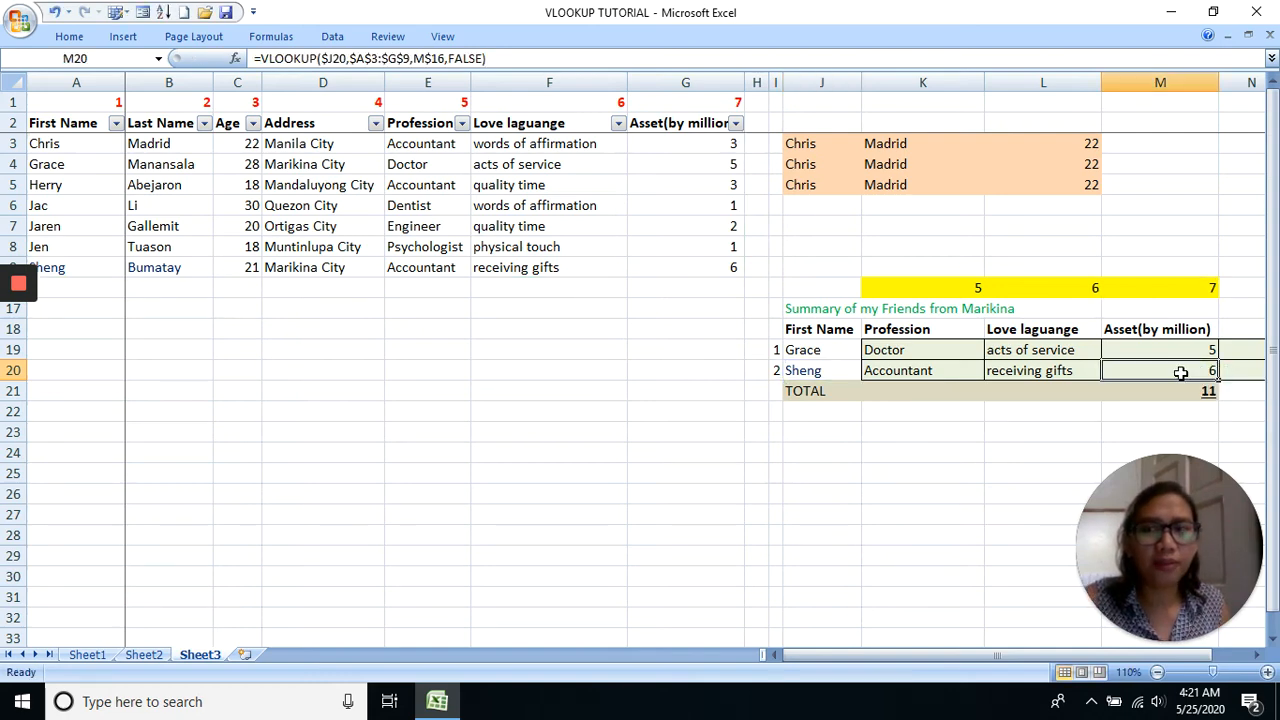
left_click(707, 265)
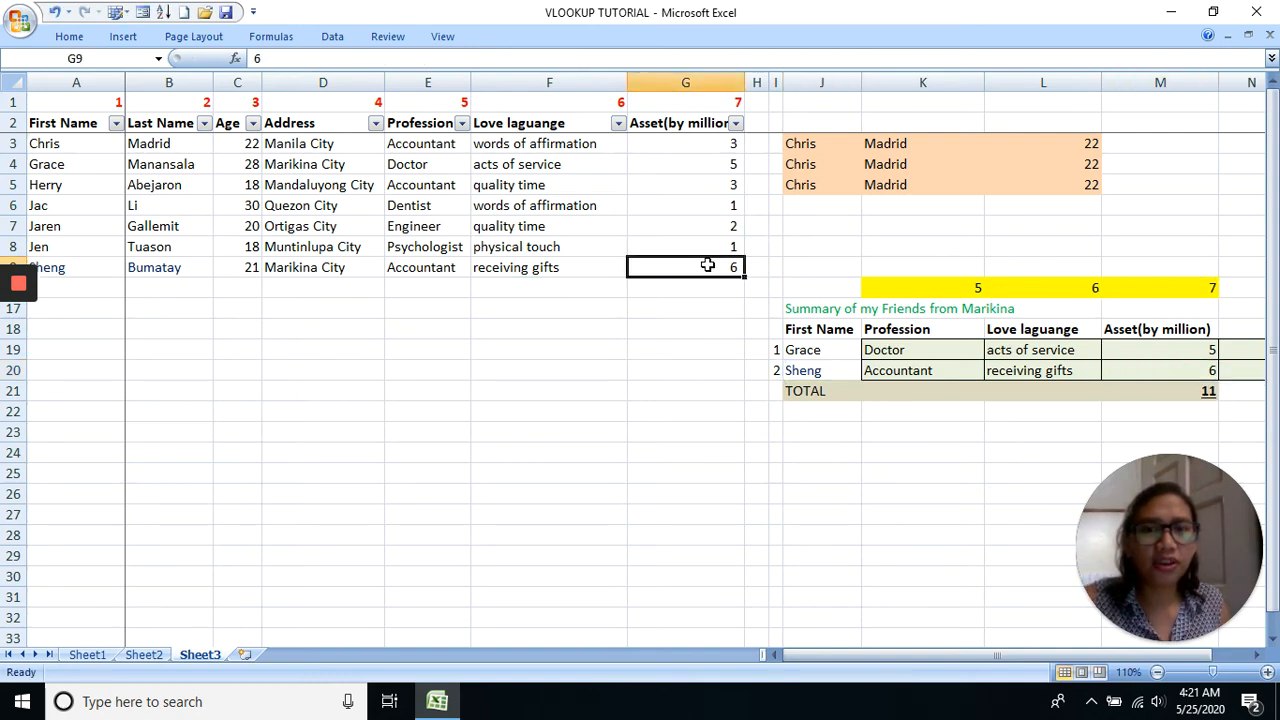
left_click(1188, 370)
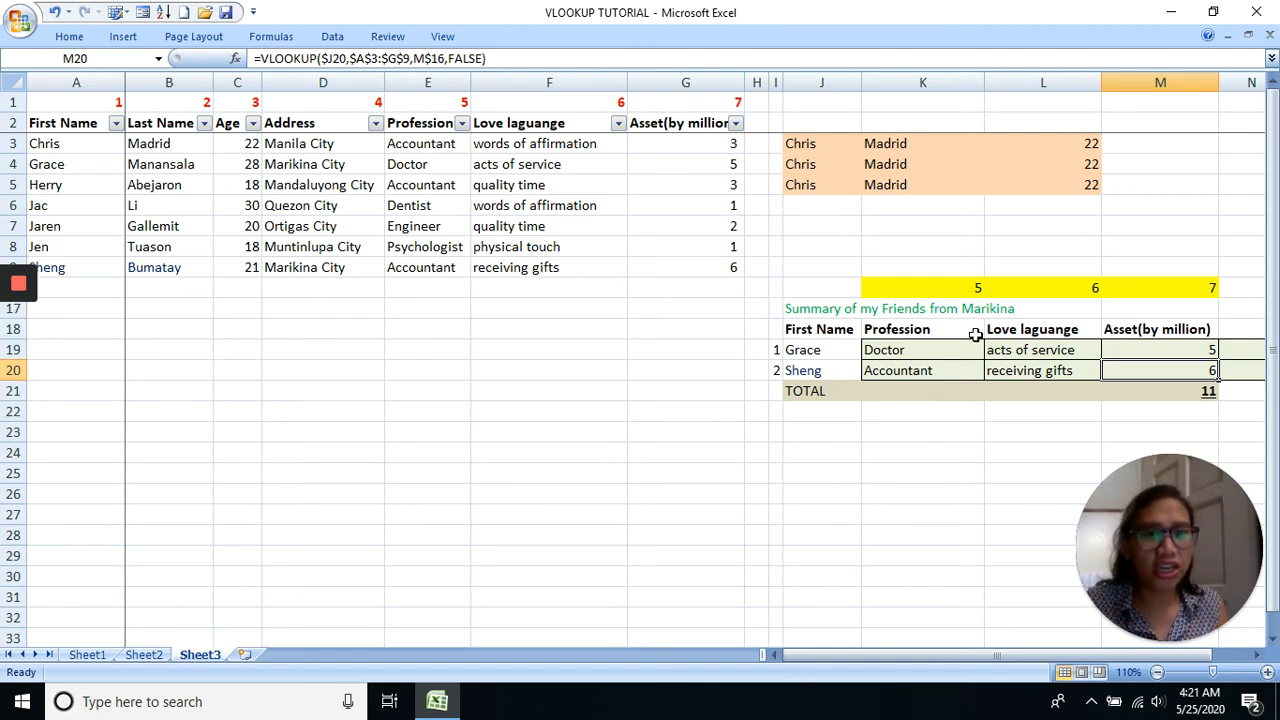
Replace the summary headers in K18:M18 with Last Name, Age and Address, copied from B2:D2 and pasted as values only
left_click_drag(972, 336, 1157, 329)
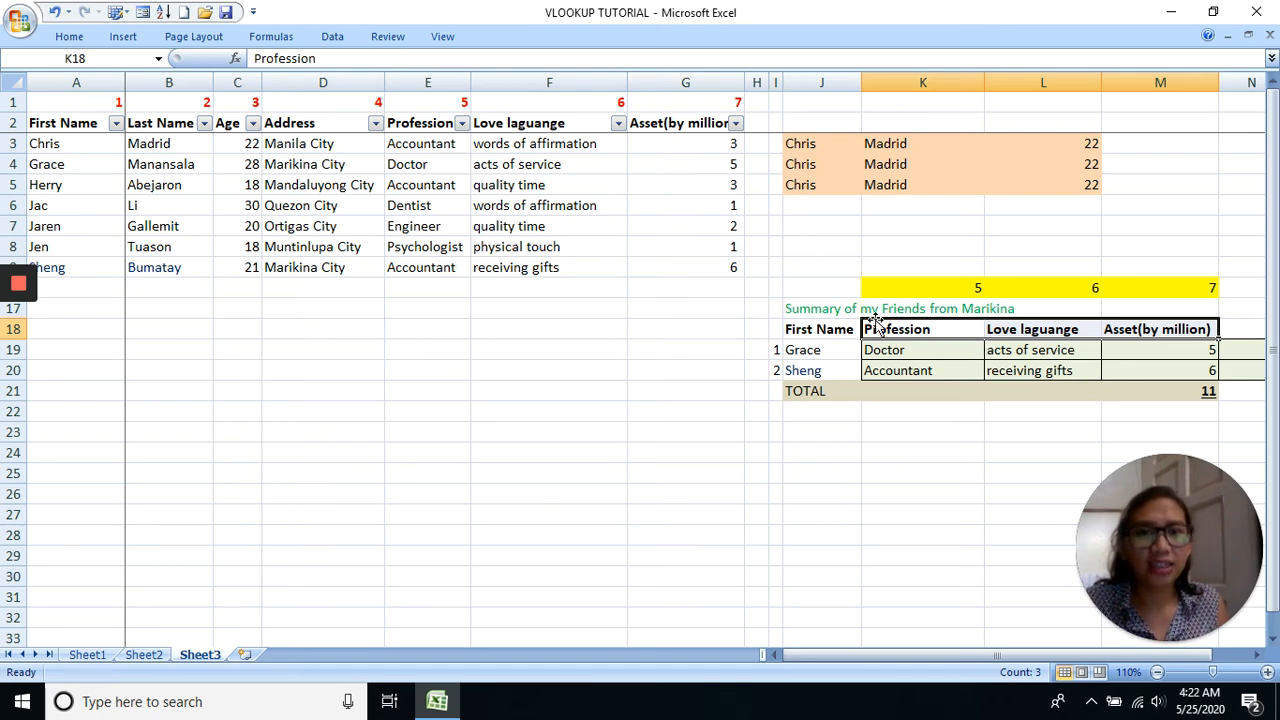
left_click(160, 124)
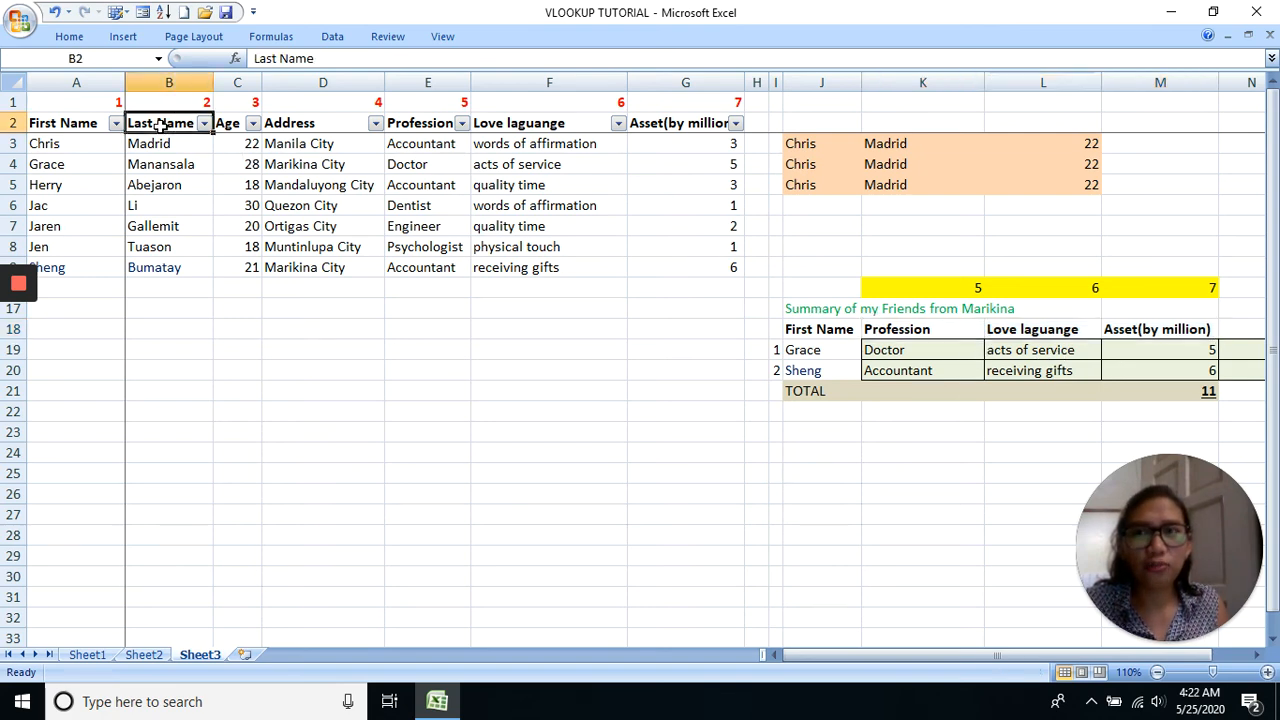
left_click_drag(160, 124, 253, 123)
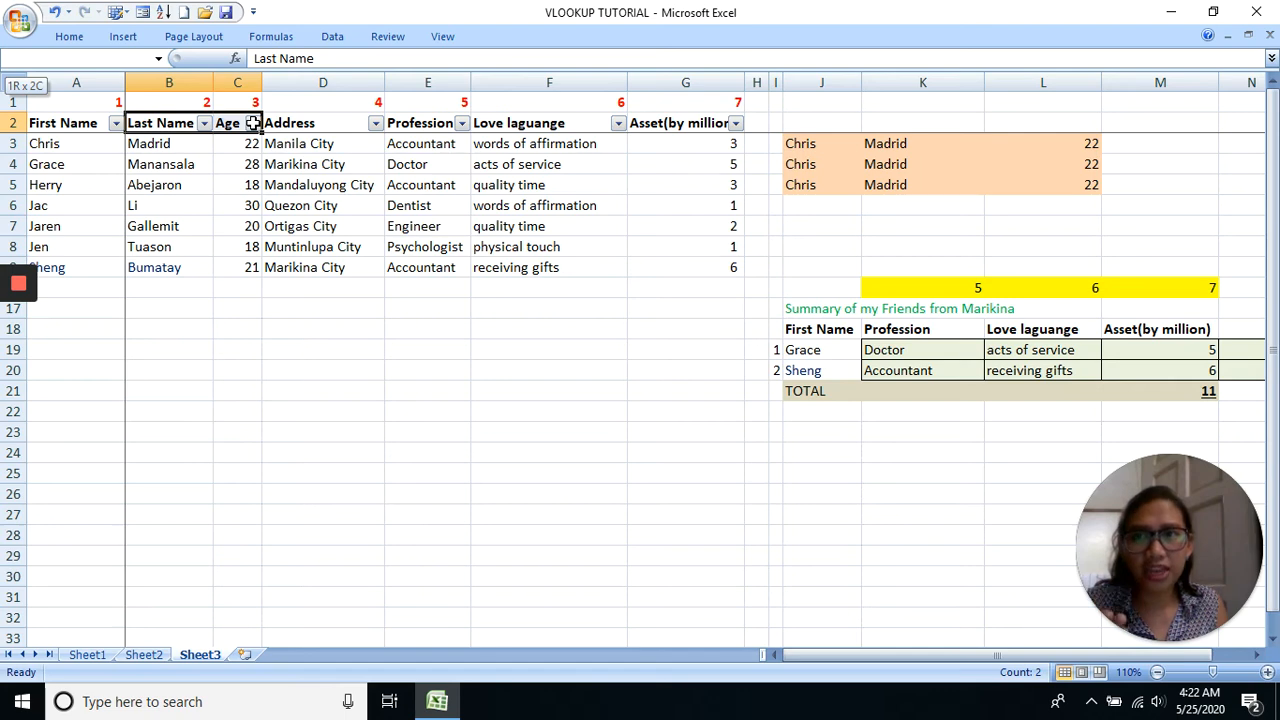
left_click_drag(253, 123, 301, 123)
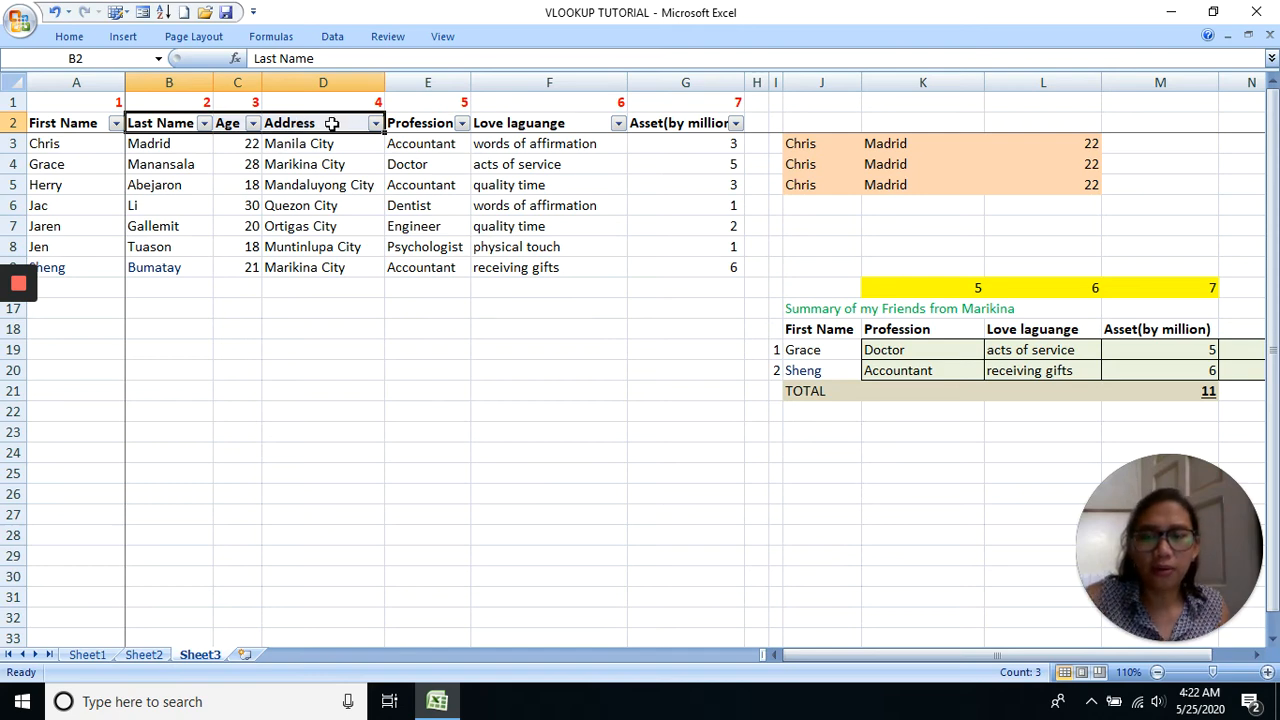
key("ctrl+c")
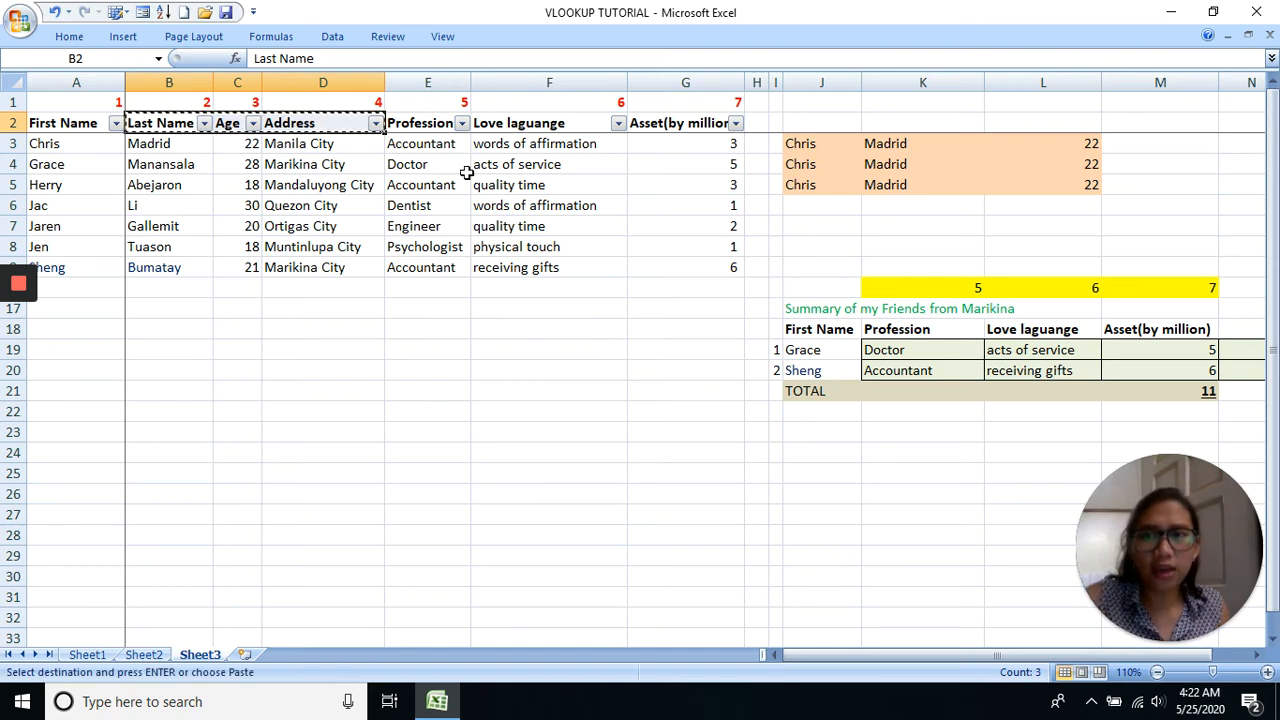
right_click(956, 332)
left_click(1025, 400)
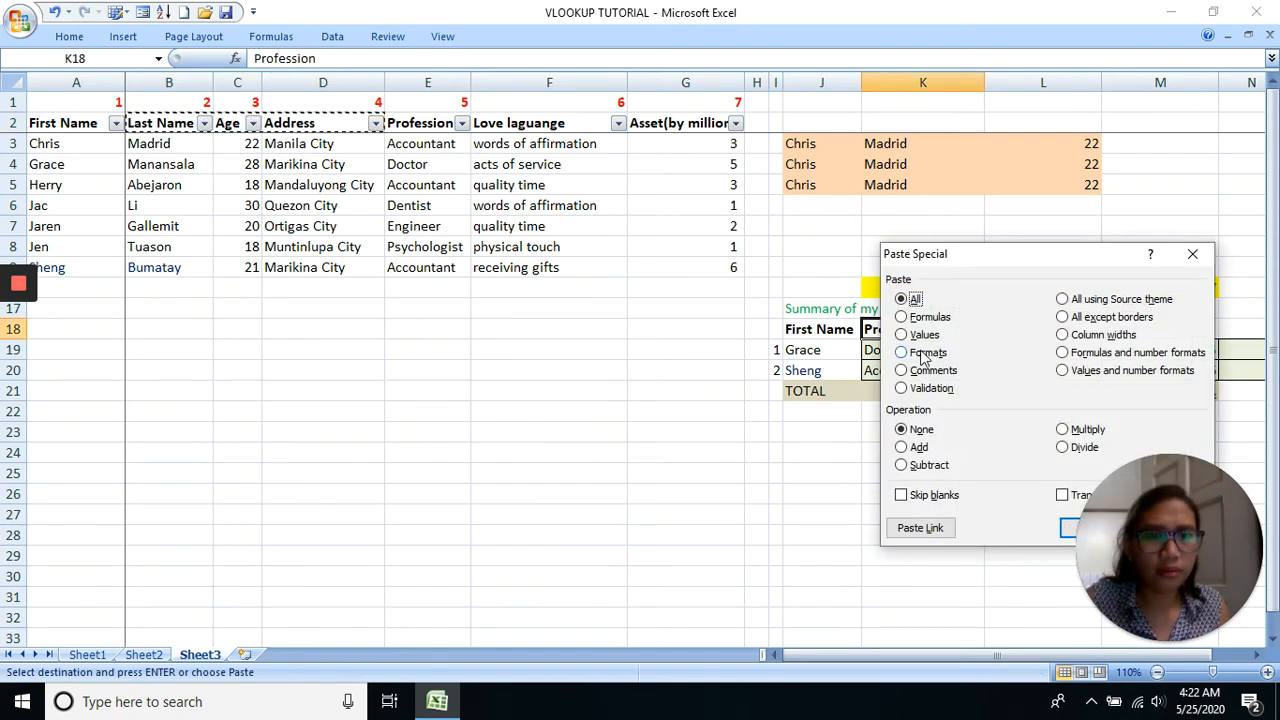
left_click(924, 336)
key("Return")
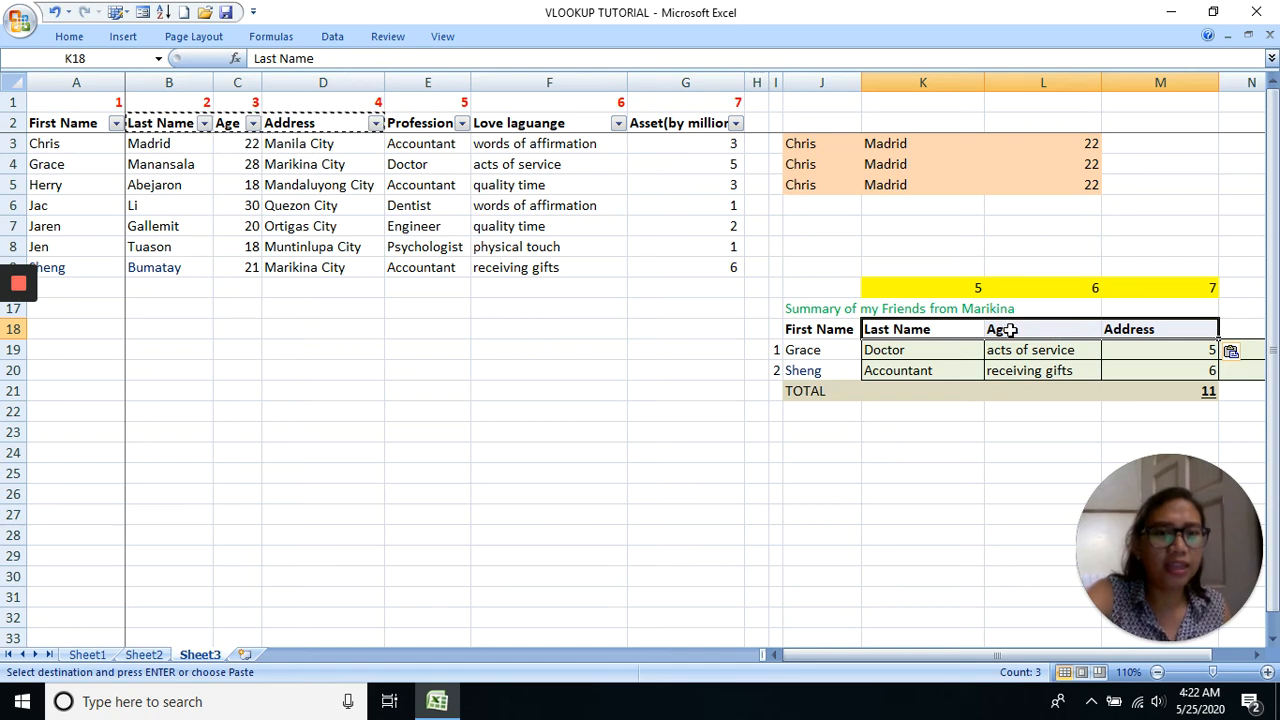
Set the column index in K16 above the Last Name header to 2
left_click(951, 290)
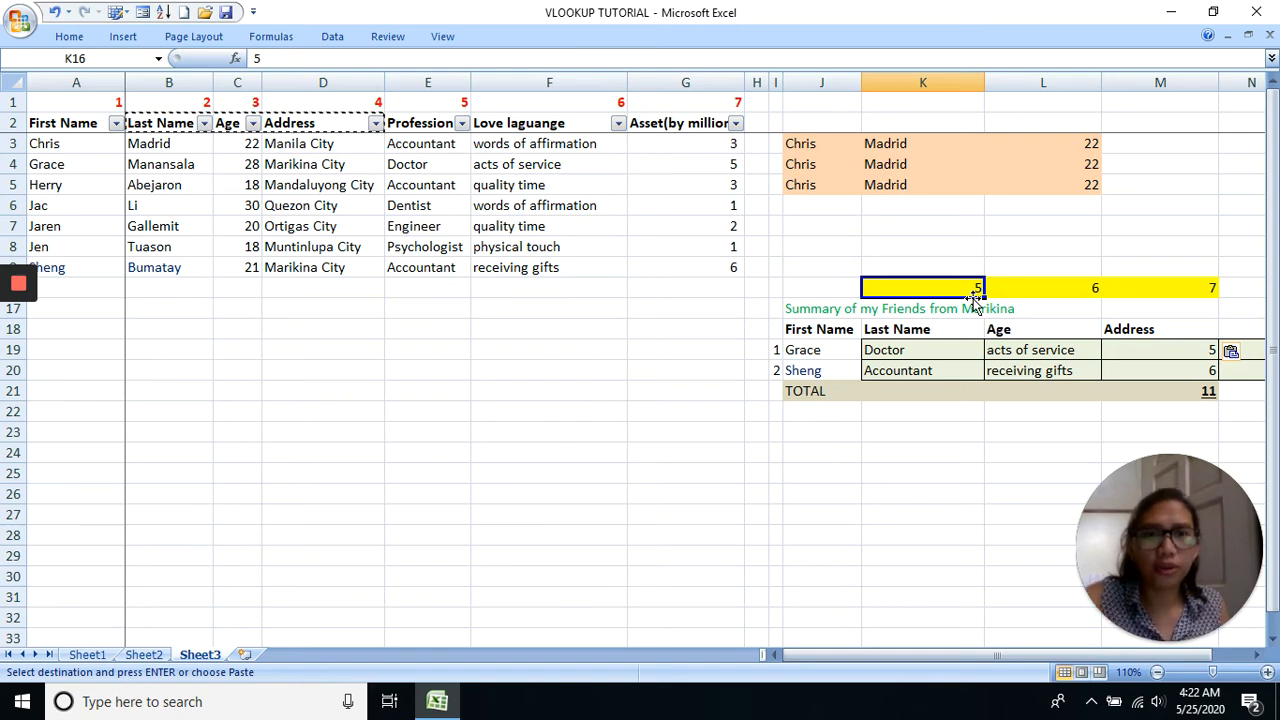
type("2")
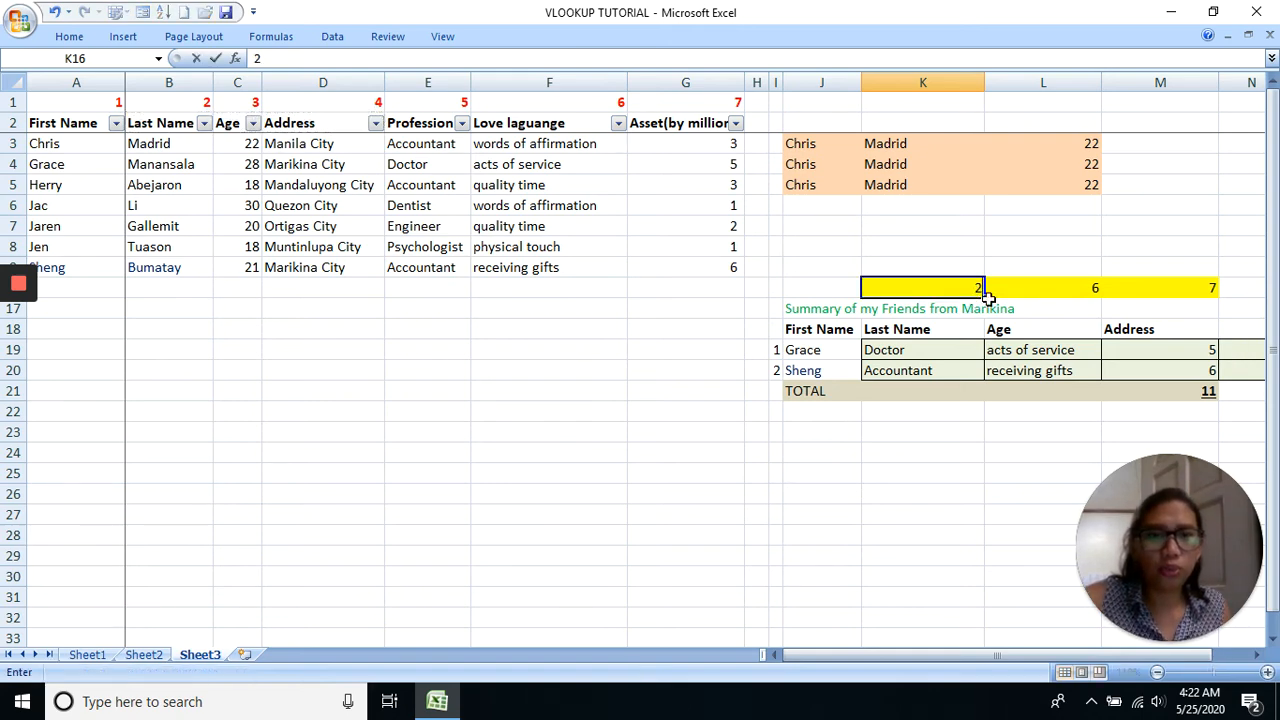
left_click(1050, 272)
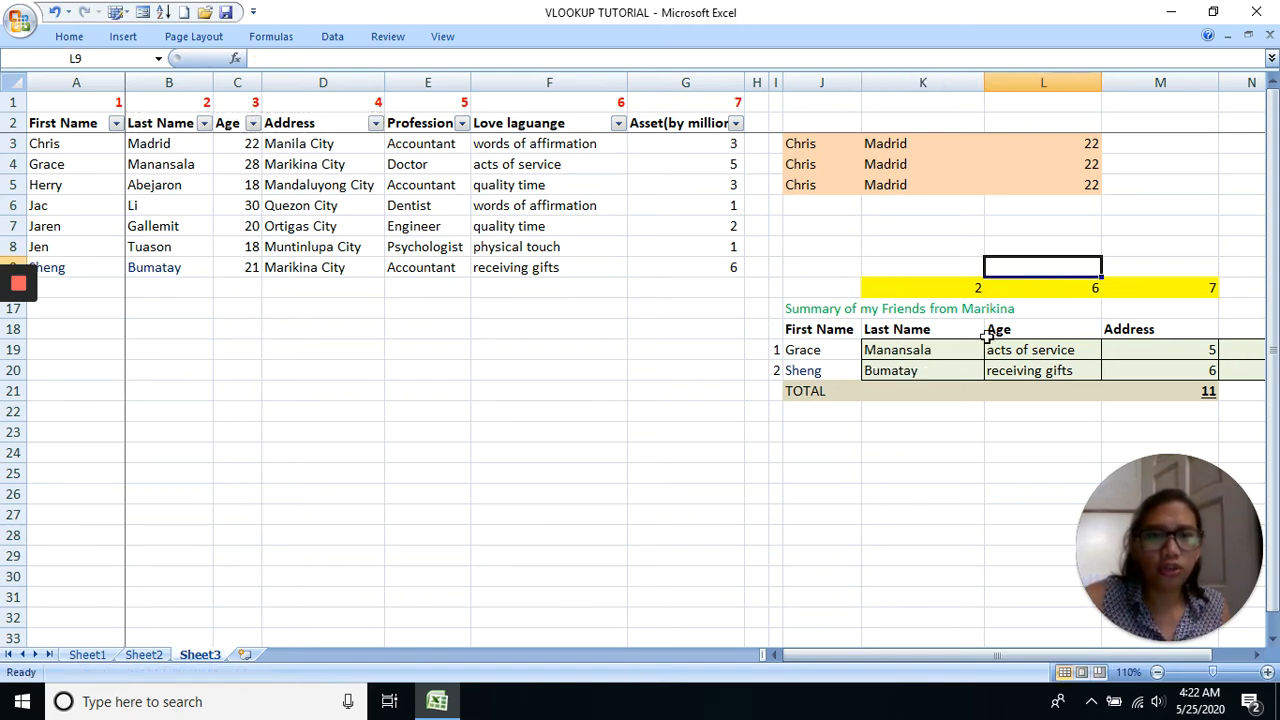
Clear the column index in K16 and undo the deletion
left_click(960, 290)
key("Delete")
left_click(966, 328)
left_click(970, 290)
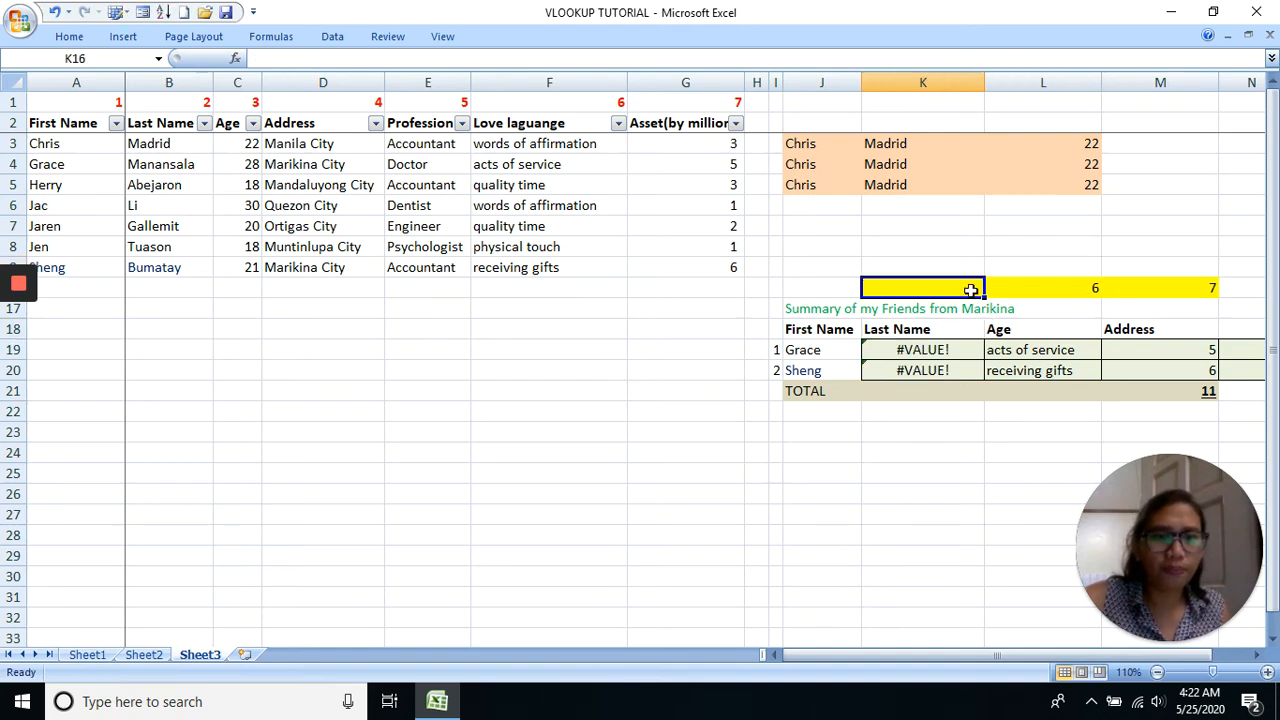
key("ctrl+z")
left_click(977, 326)
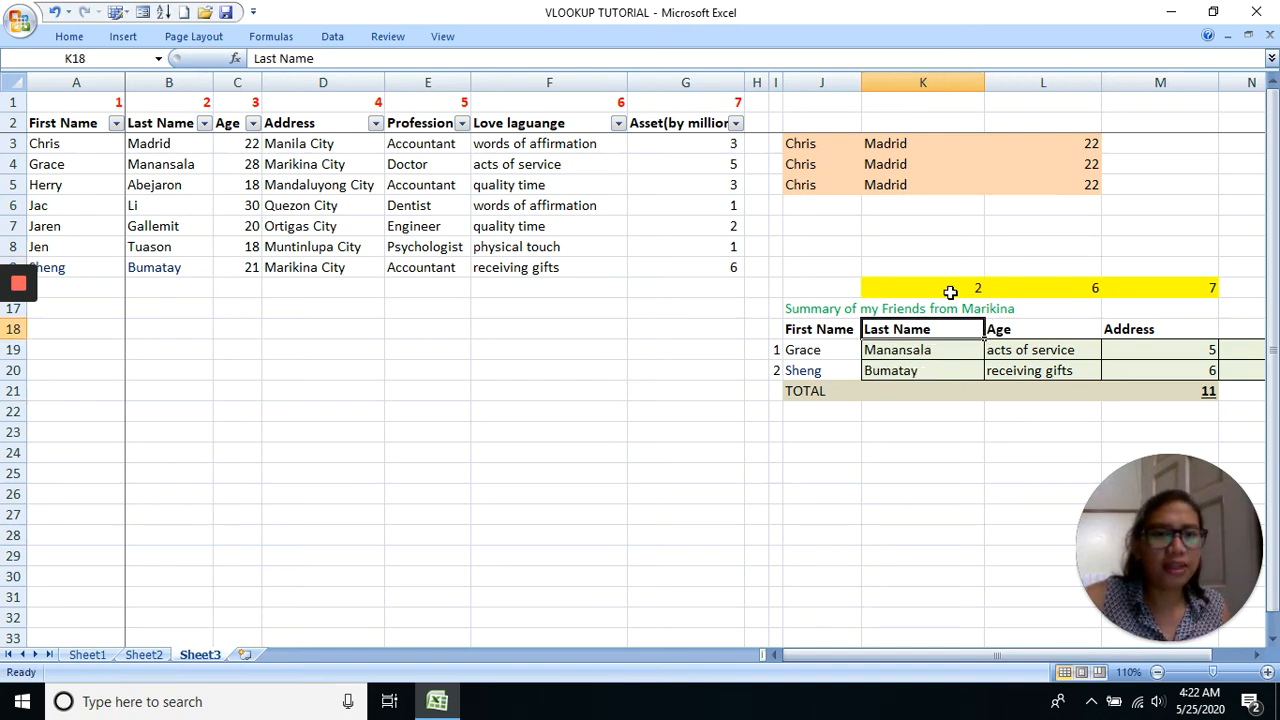
Set the column index above the Age header in L16 to 3 and above Address in M16 to 4
left_click(950, 291)
left_click(1035, 288)
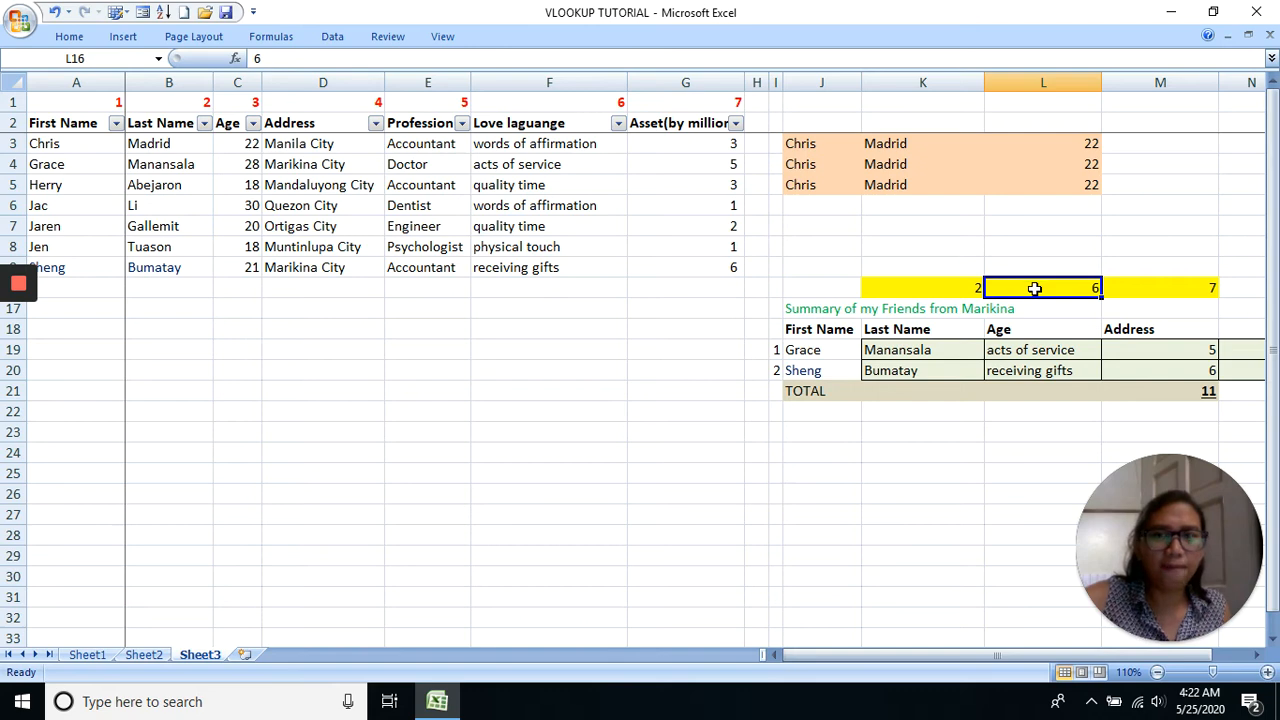
type("3")
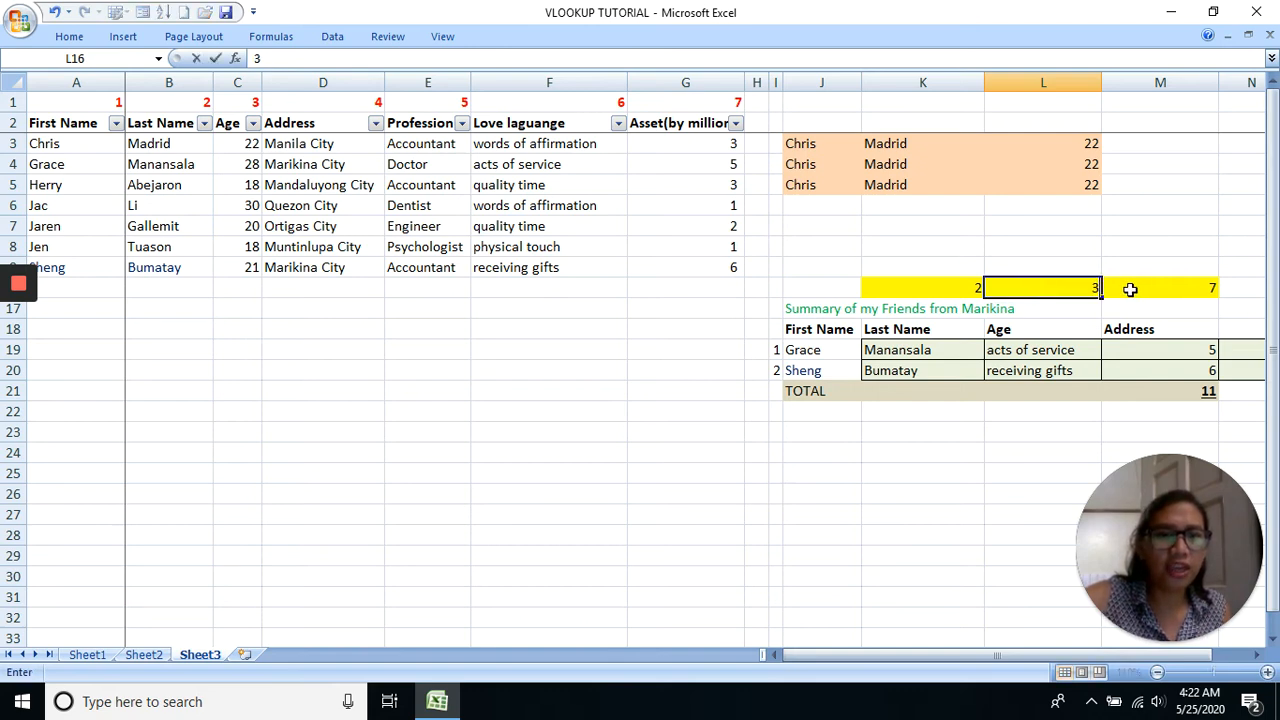
left_click(1130, 287)
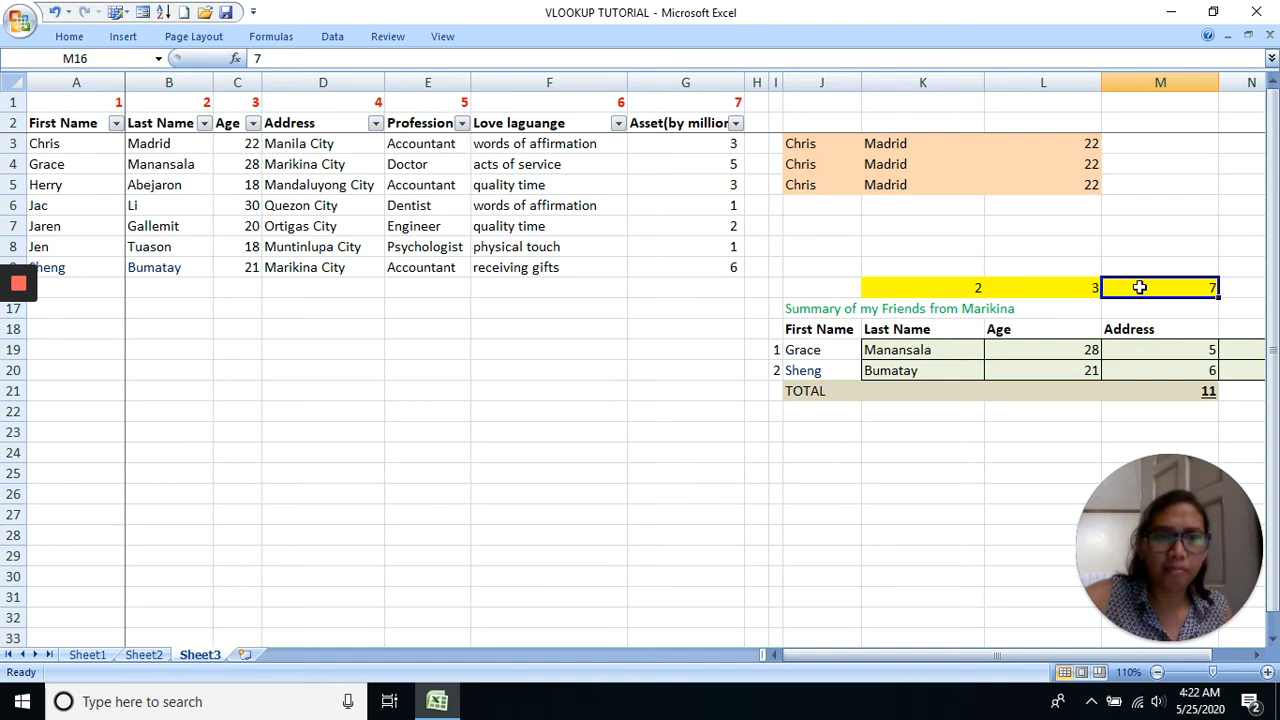
type("4")
key("Return")
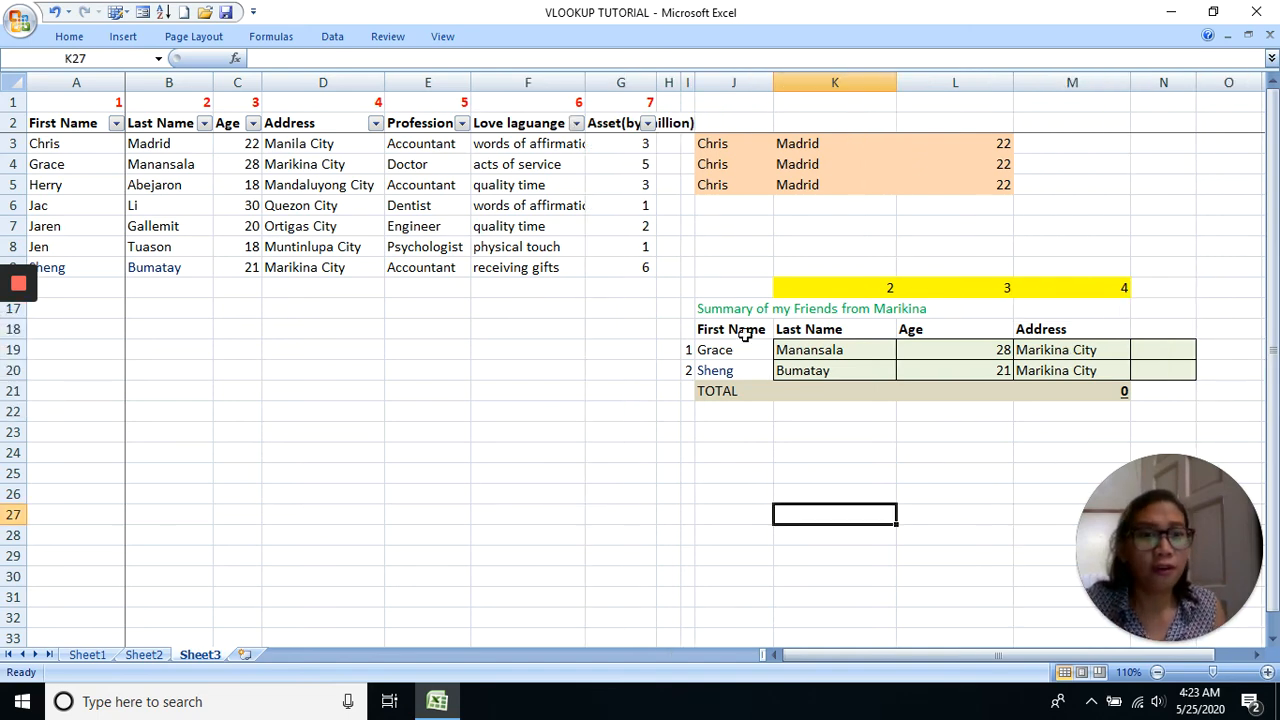
left_click(1080, 352)
left_click(1166, 327)
left_click_drag(1166, 327, 1268, 342)
left_click(1026, 306)
left_click(963, 386)
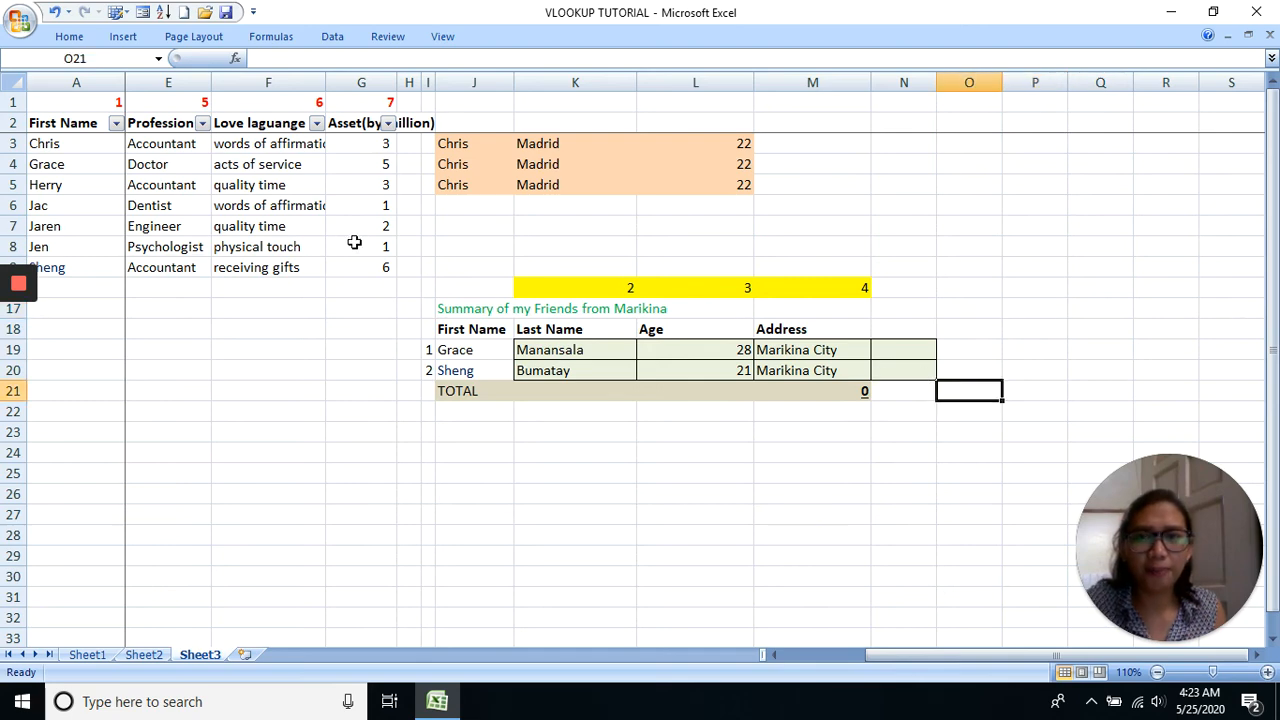
Copy the Profession, Love laguange and Asset(by million) headers from E2:G2 and paste them as values only into N18:P18
left_click_drag(182, 130, 348, 138)
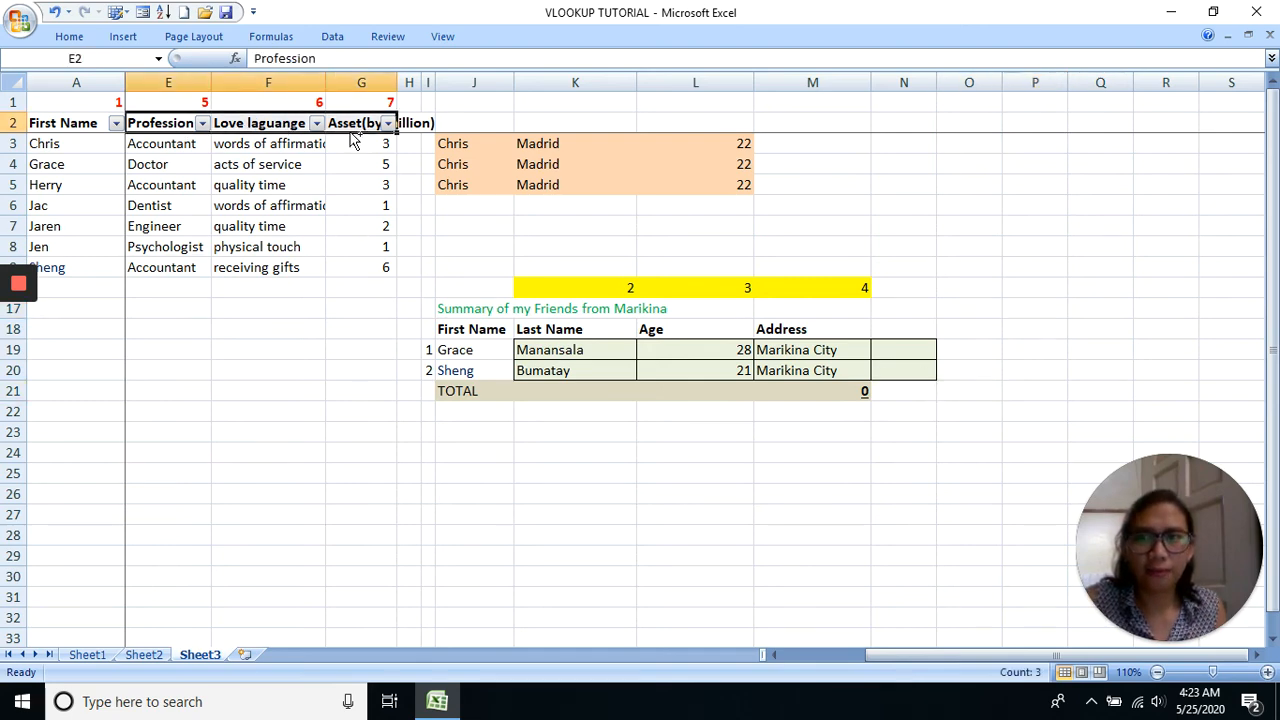
key("ctrl+c")
right_click(928, 336)
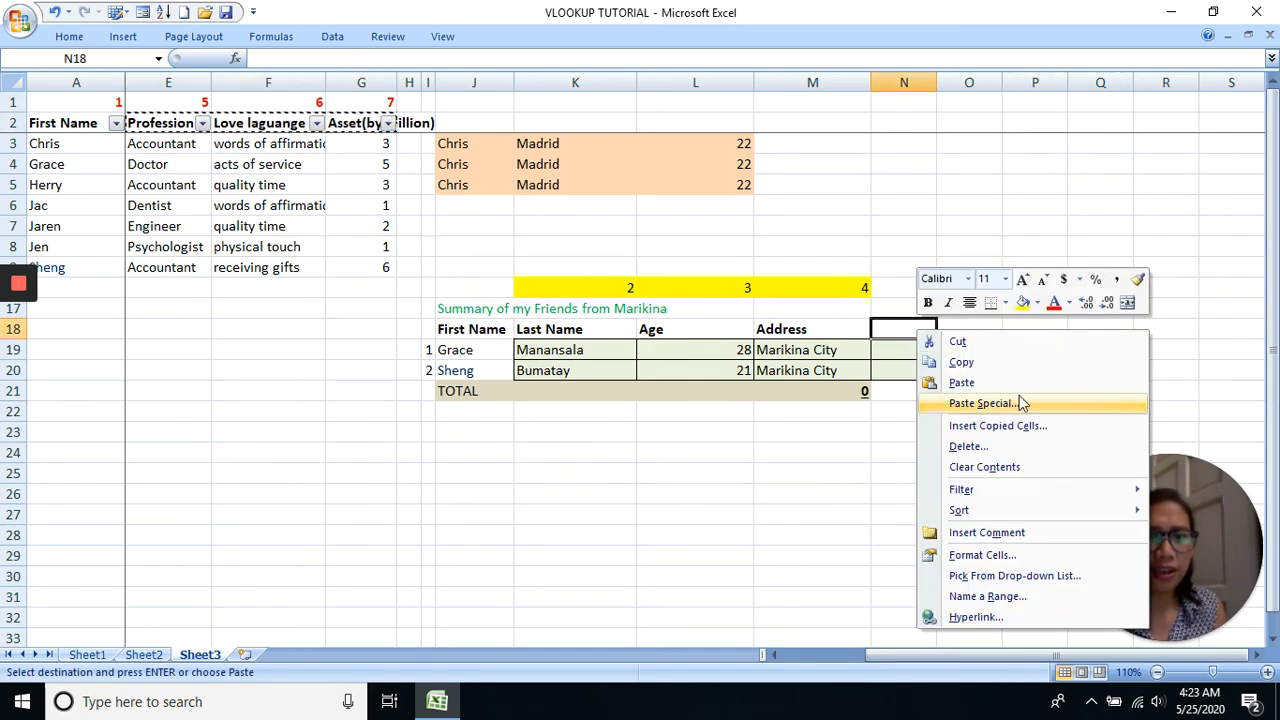
left_click(984, 403)
left_click(878, 331)
key("Return")
left_click(1035, 370)
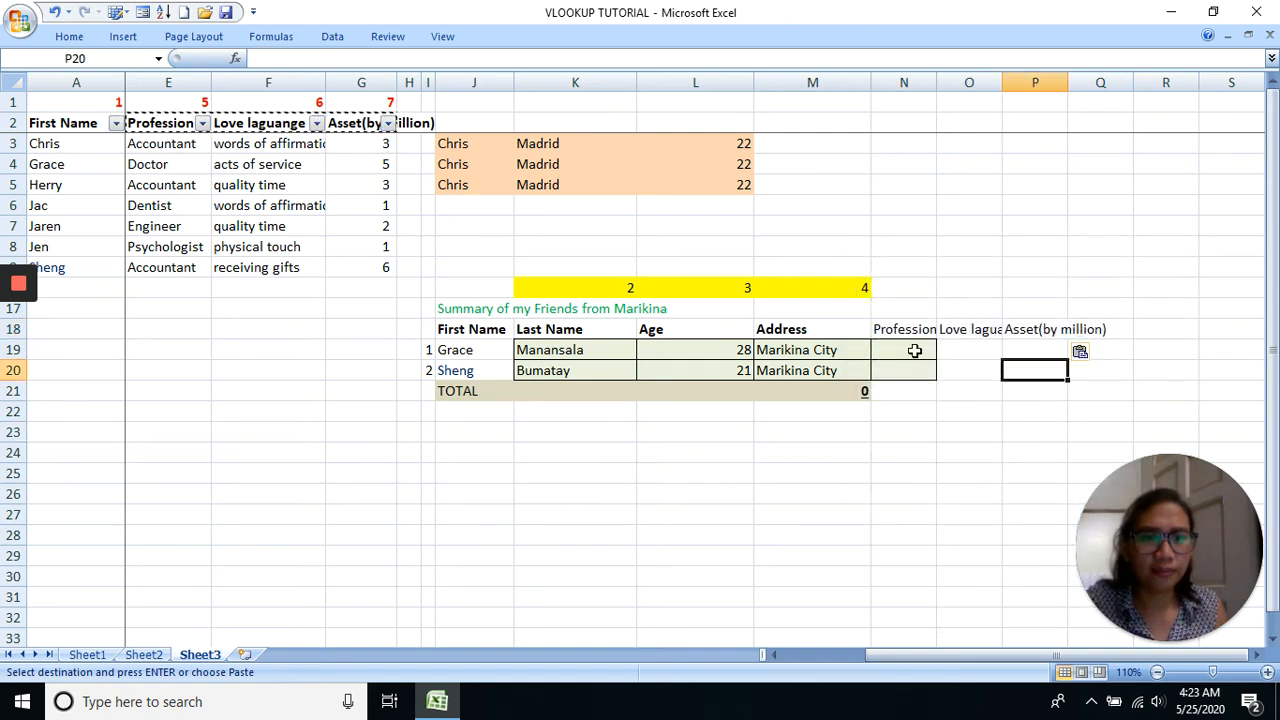
Apply the Address header's formatting to the new headers in N18:P18 and autofit the widths of columns N to P
left_click(826, 331)
left_click(69, 38)
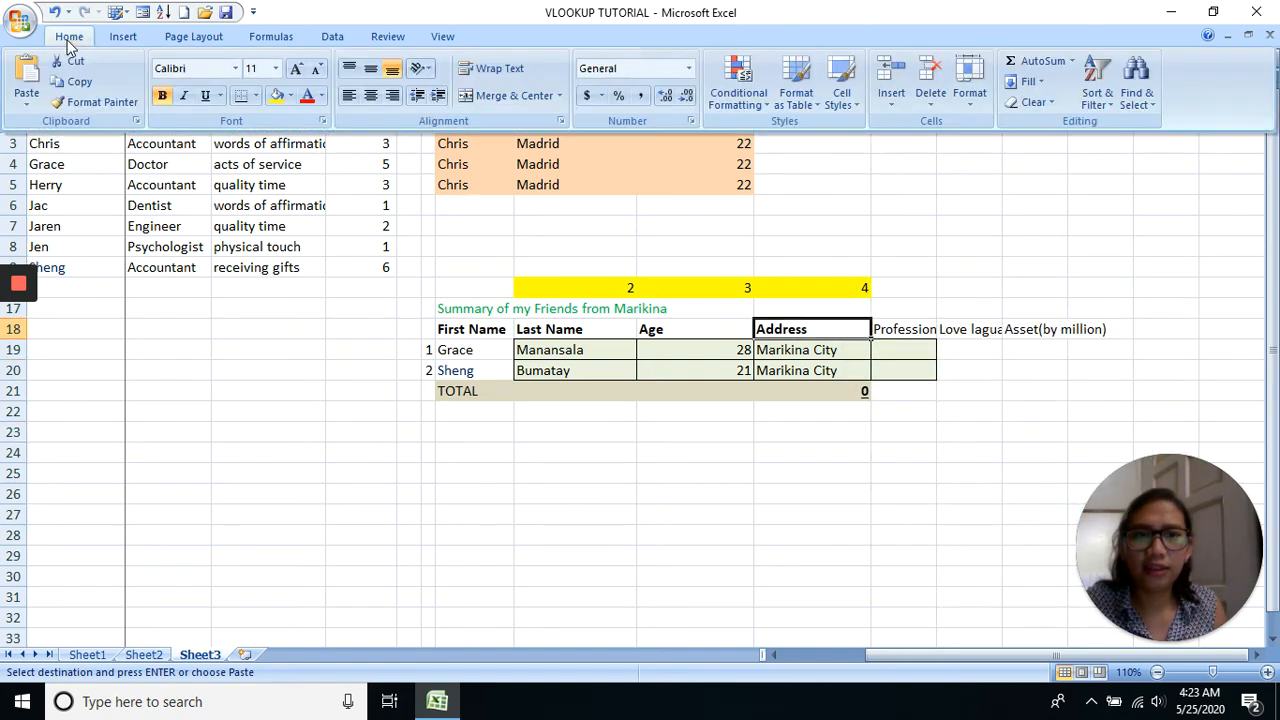
left_click(100, 102)
left_click_drag(905, 331, 1032, 331)
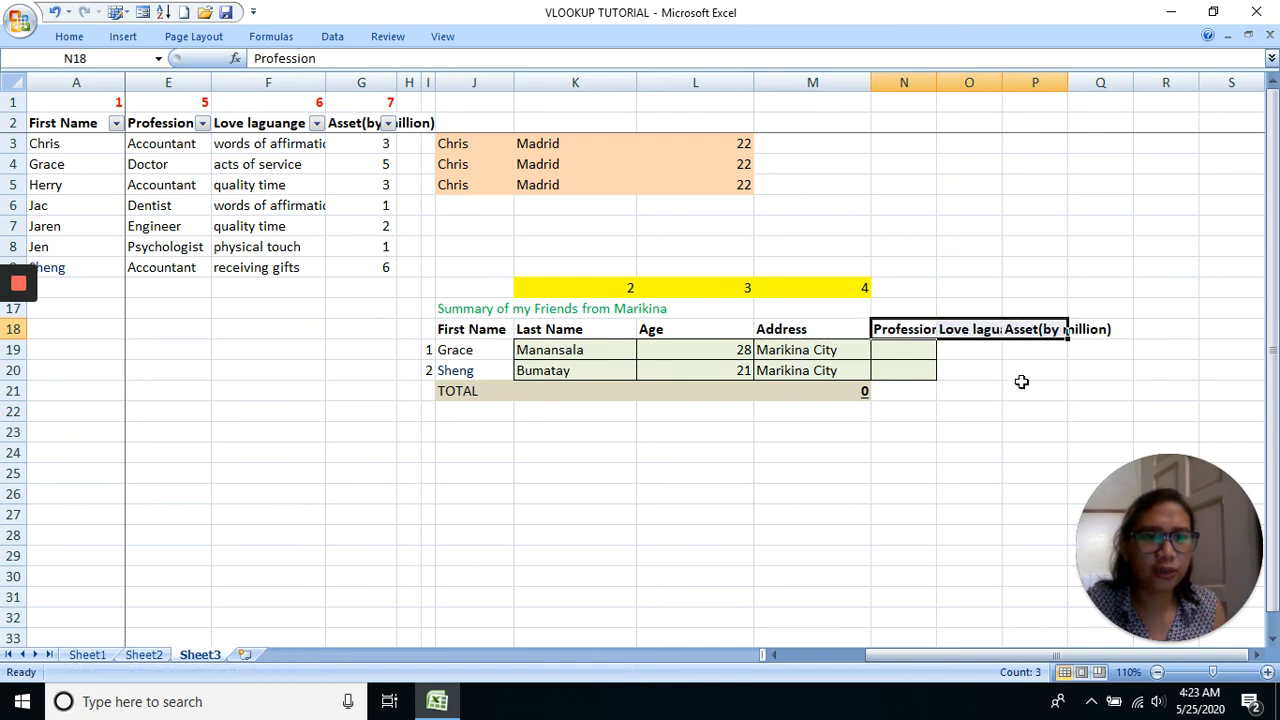
left_click(1020, 388)
left_click_drag(905, 82, 1072, 85)
left_click(1066, 187)
Copy the highlighted index cell M16 to N16 and set the column index above Profession to 5
left_click_drag(842, 357, 849, 366)
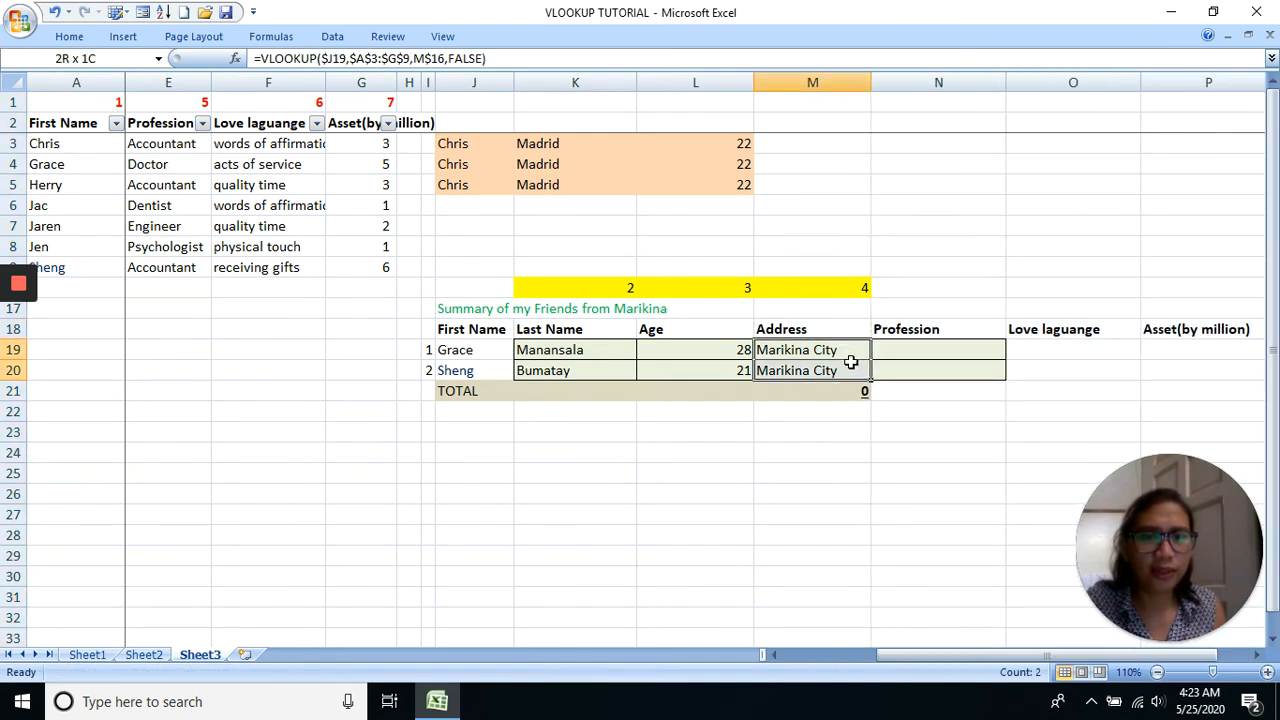
left_click(862, 287)
key("ctrl+c")
left_click(938, 287)
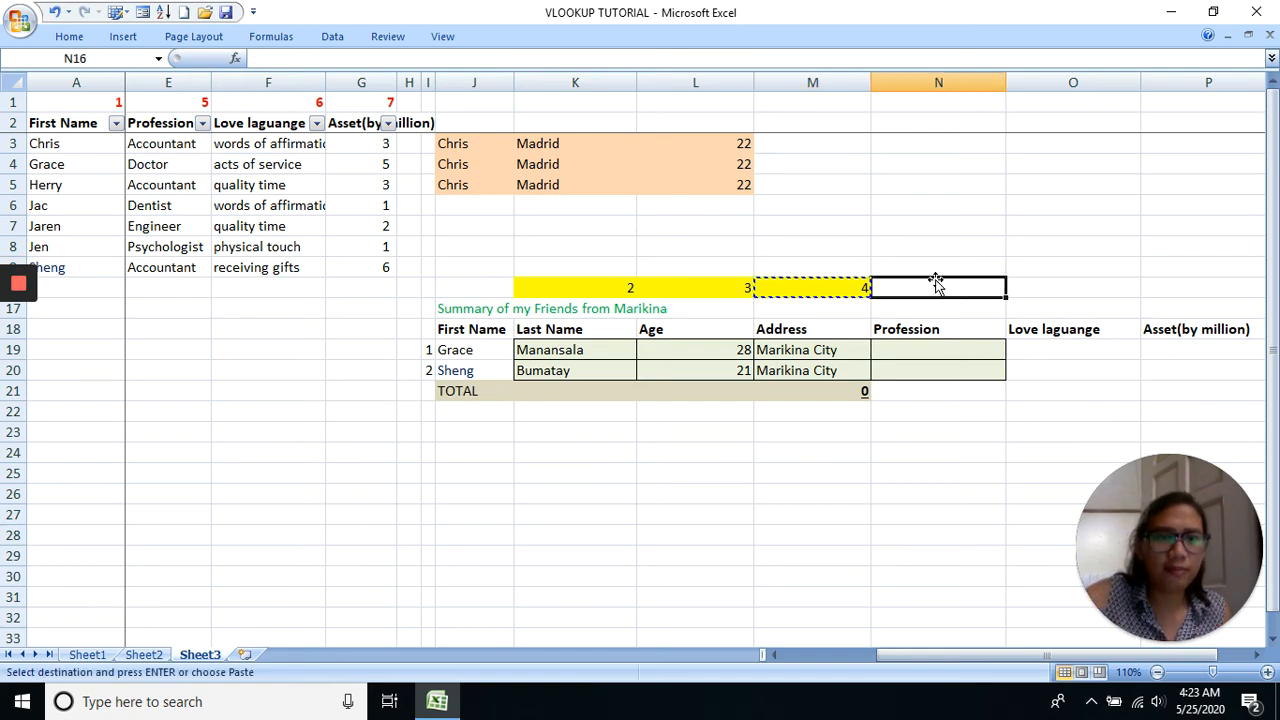
key("ctrl+v")
type("5")
key("Return")
Copy the index cell N16 to O16 and set the column index above Love laguange to 6
left_click(977, 287)
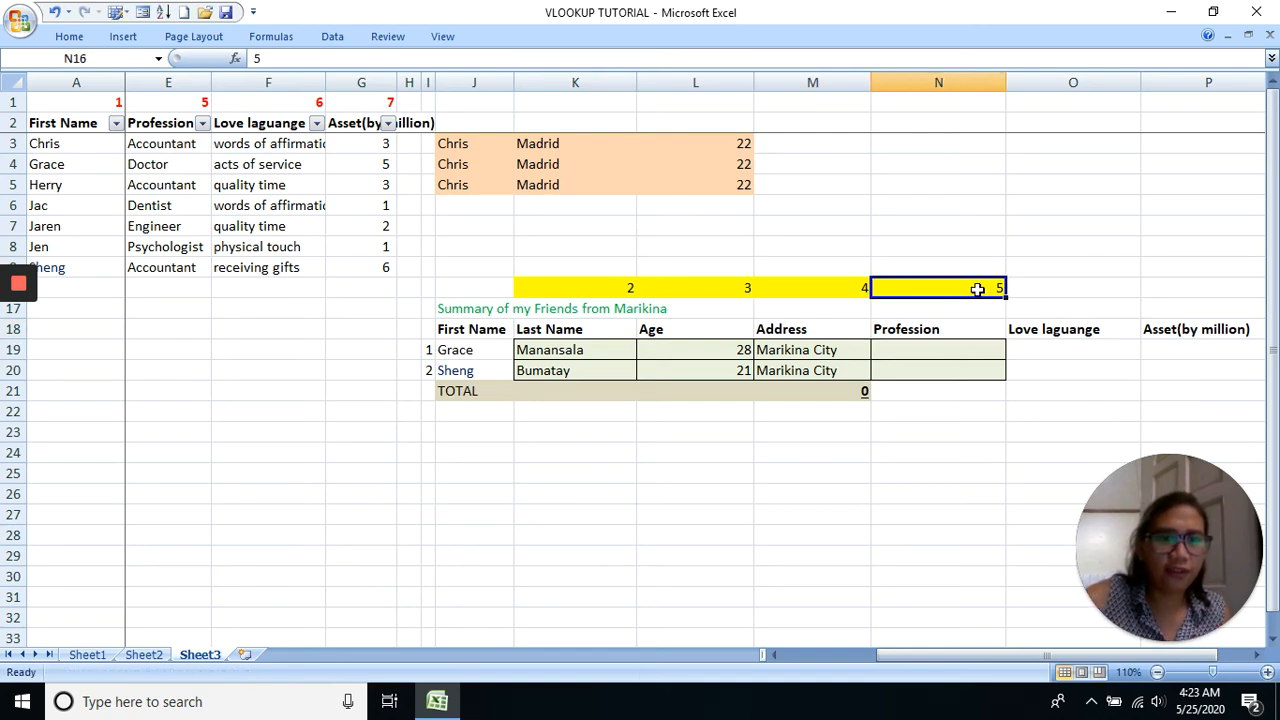
key("ctrl+c")
left_click(1070, 287)
key("ctrl+v")
type("6")
key("Return")
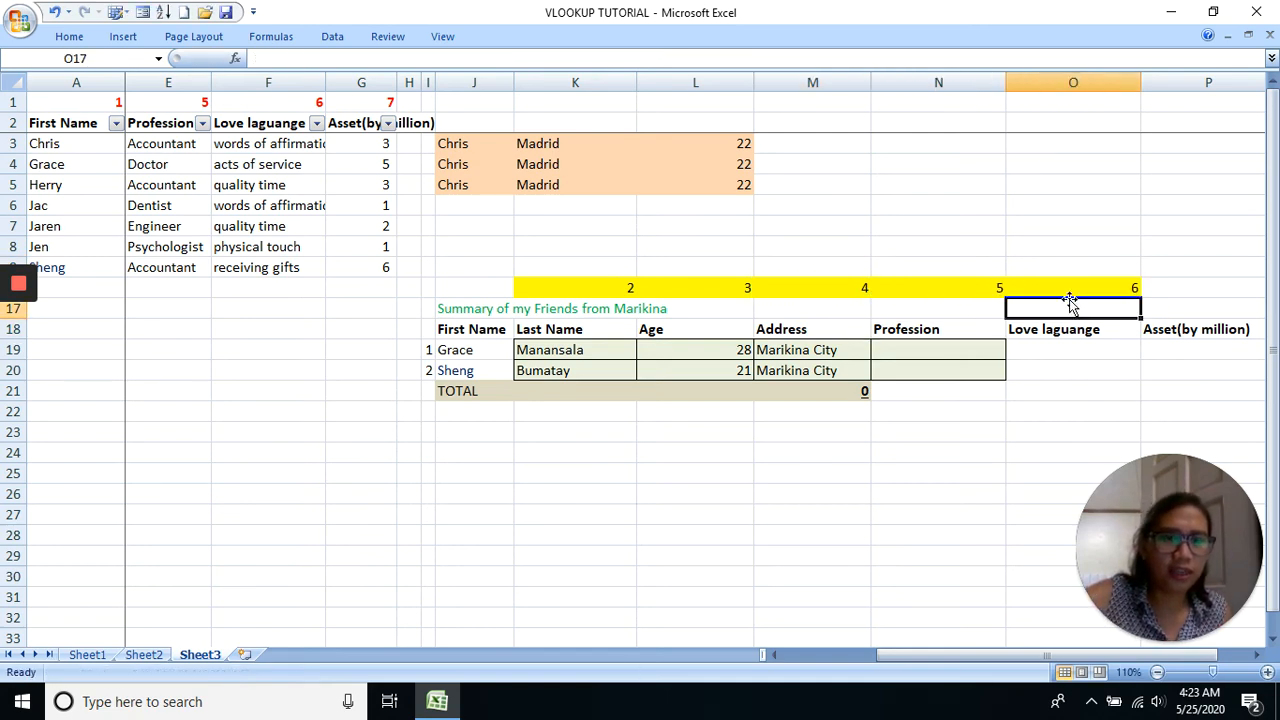
Copy the index cell O16 to P16 and set the column index above Asset(by million) to 7
left_click(1079, 287)
key("ctrl+c")
left_click(1171, 287)
key("ctrl+v")
left_click_drag(1114, 343, 1200, 378)
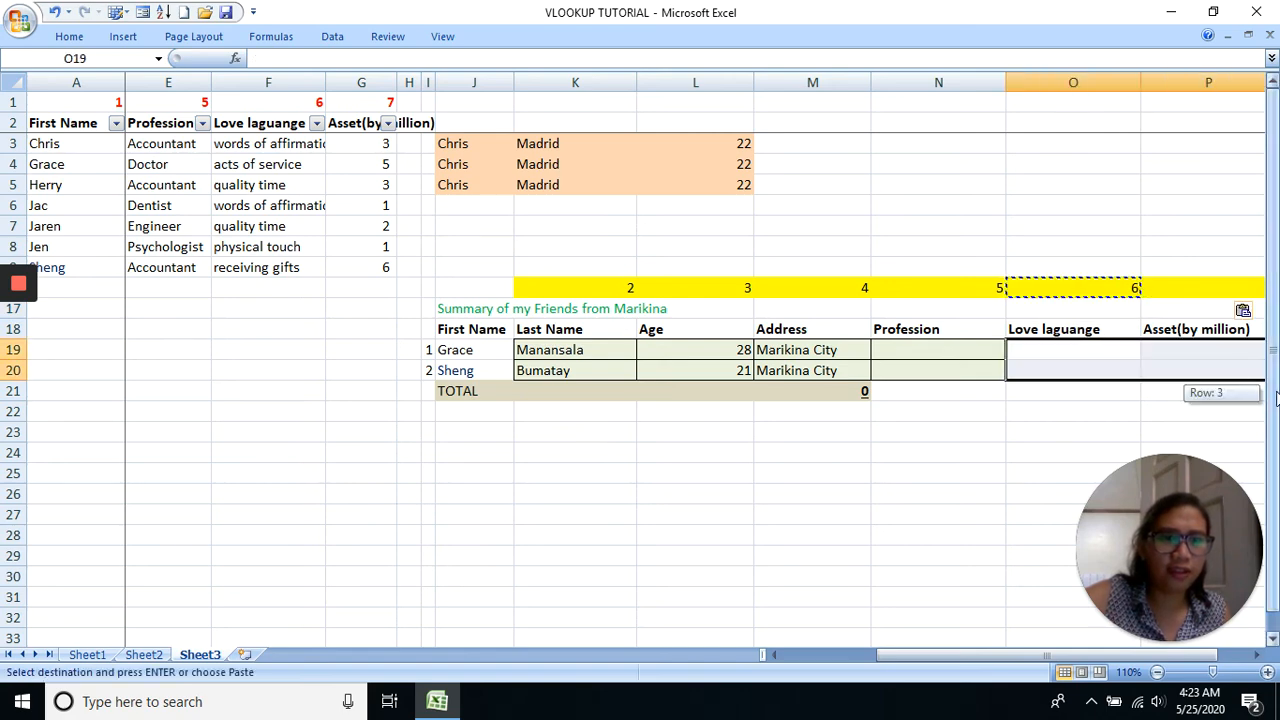
left_click(1190, 330)
key("Right")
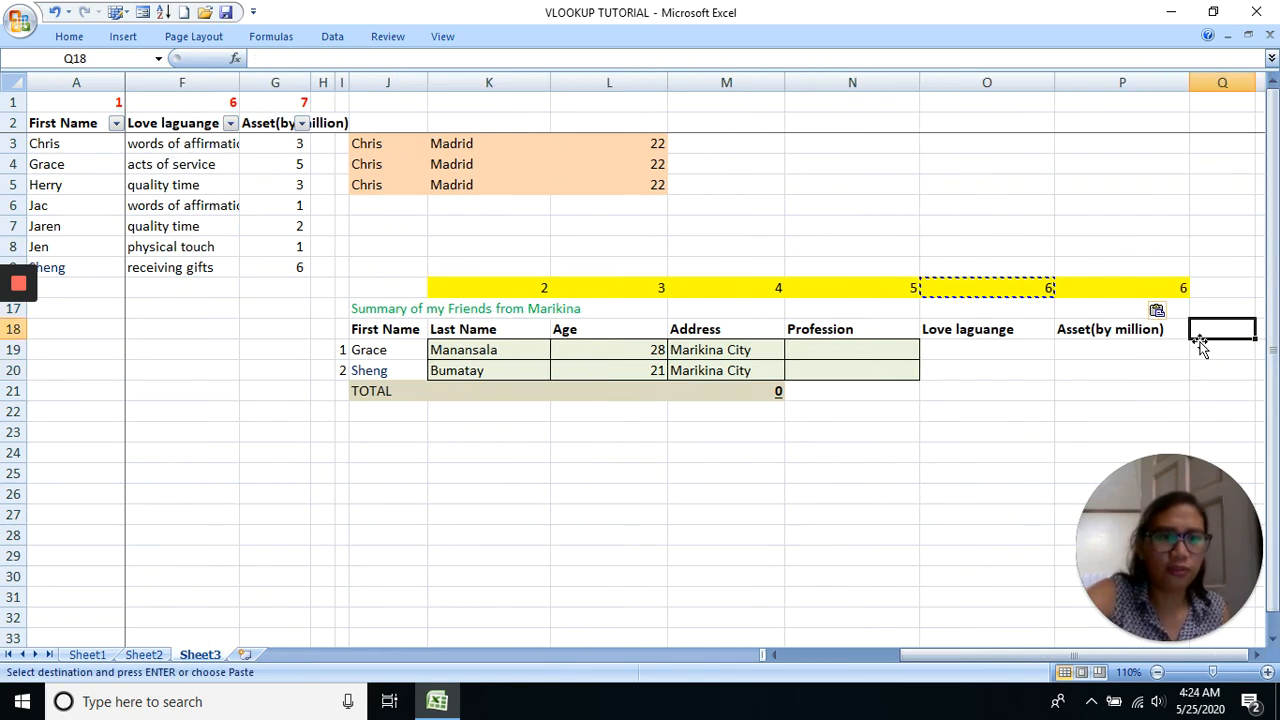
left_click(1135, 287)
type("7")
left_click(1063, 368)
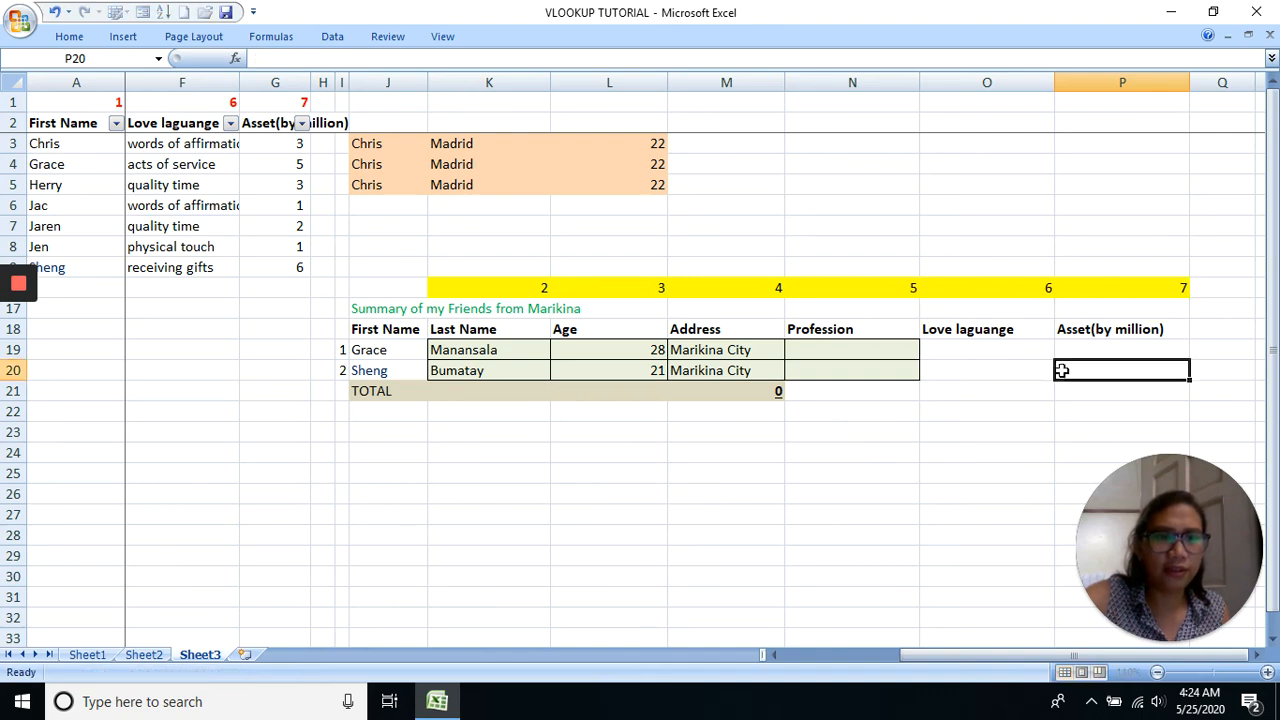
Fill the VLOOKUP formulas from M19:M20 across the Profession, Love laguange and Asset(by million) columns to P20
left_click_drag(712, 348, 1131, 372)
left_click(789, 377)
left_click(940, 451)
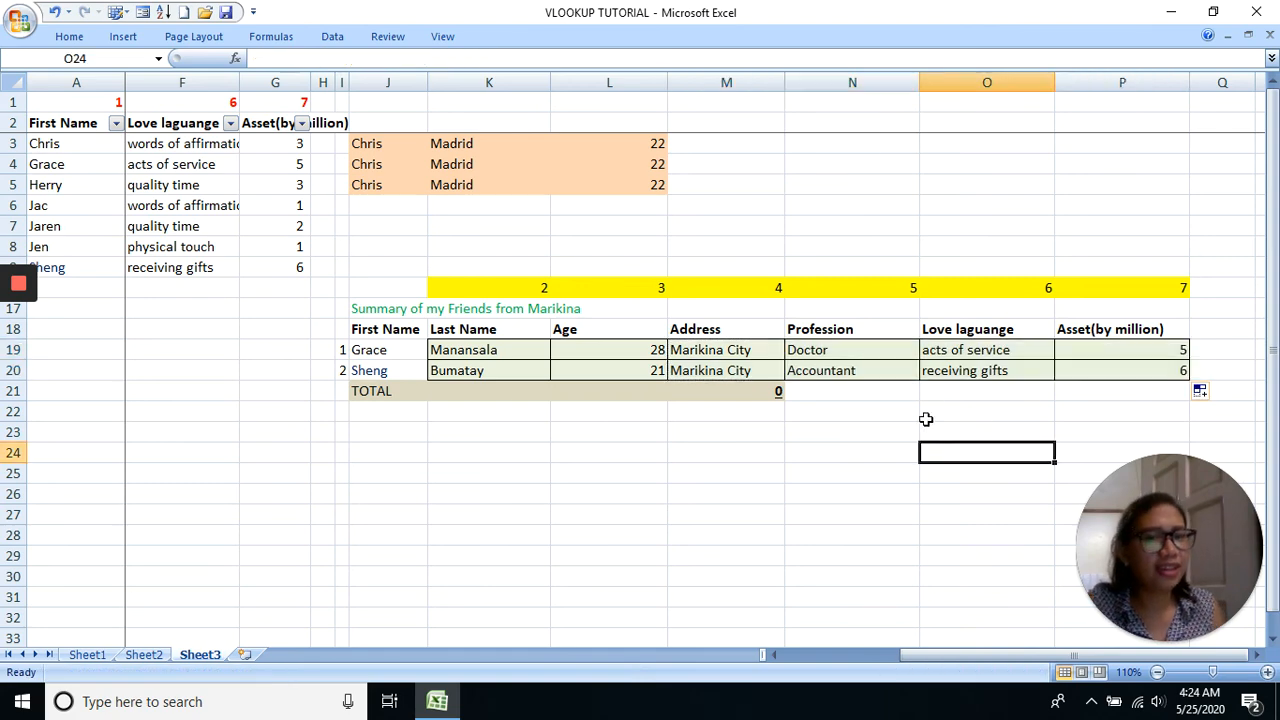
Copy the total formula from M21 to P21 and paste the blank total-row cell L21 over M21:O21
left_click(749, 396)
key("ctrl+c")
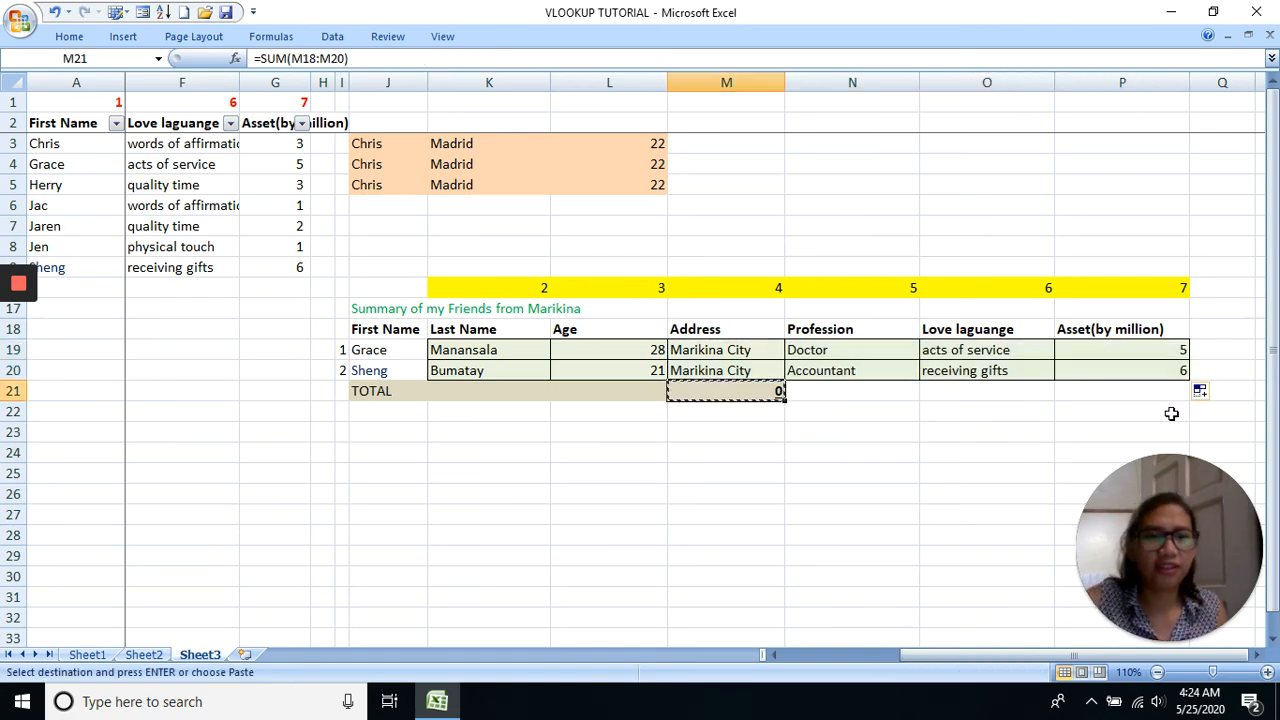
left_click(1157, 391)
key("ctrl+v")
left_click(951, 418)
left_click_drag(626, 394, 1002, 392)
key("ctrl+v")
left_click(856, 507)
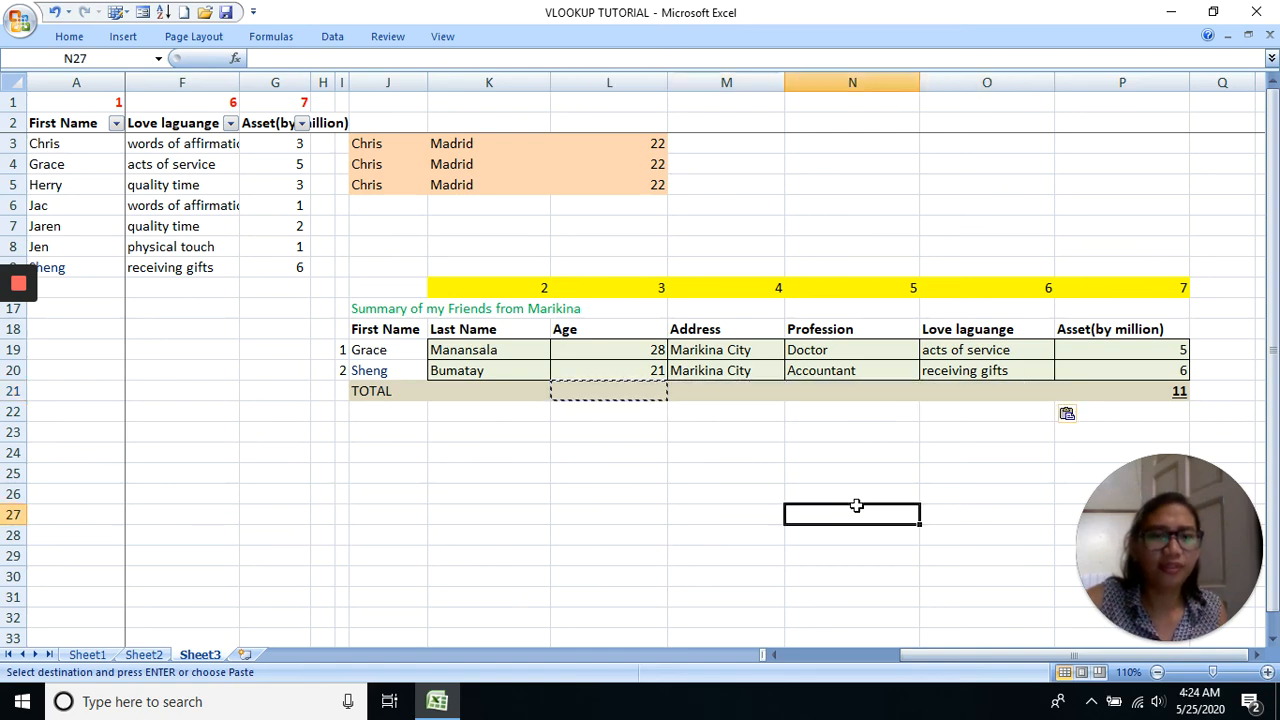
Examine the asset total formula in P21 and compare the Marikina summary's entries with the source table
left_click(884, 474)
left_click(908, 451)
left_click(1157, 407)
left_click(1157, 391)
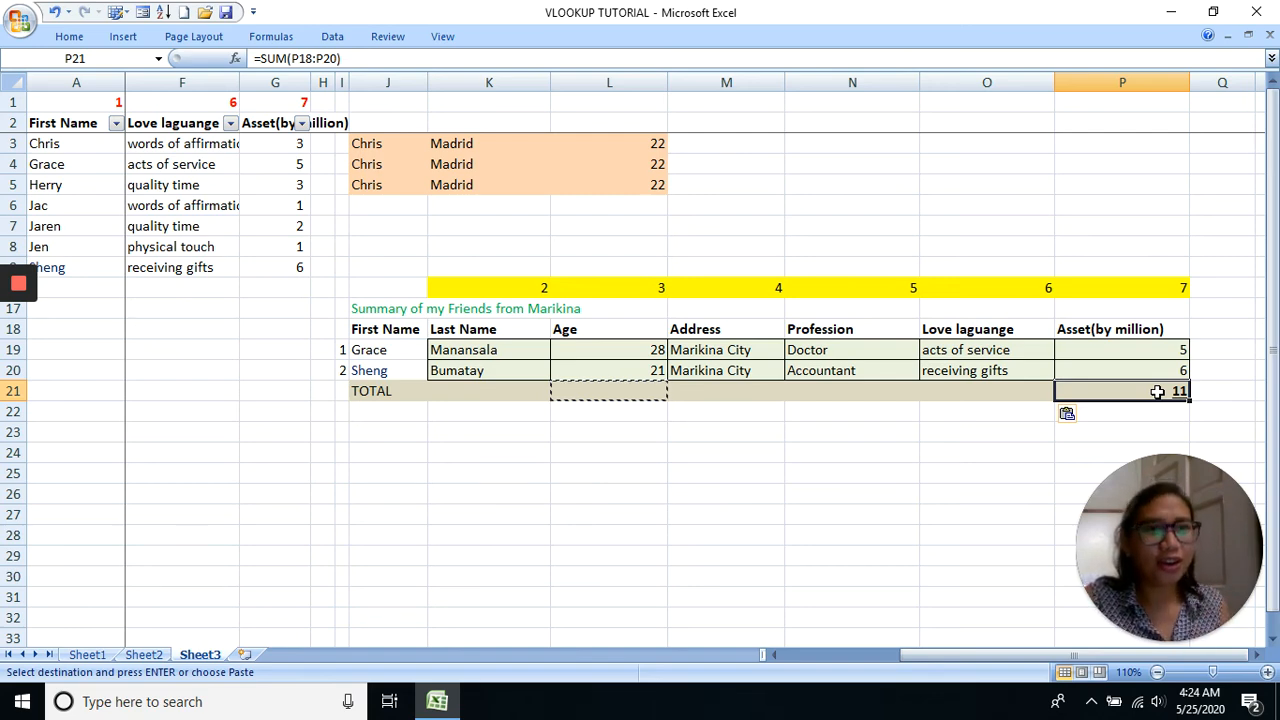
mouse_move(8, 338)
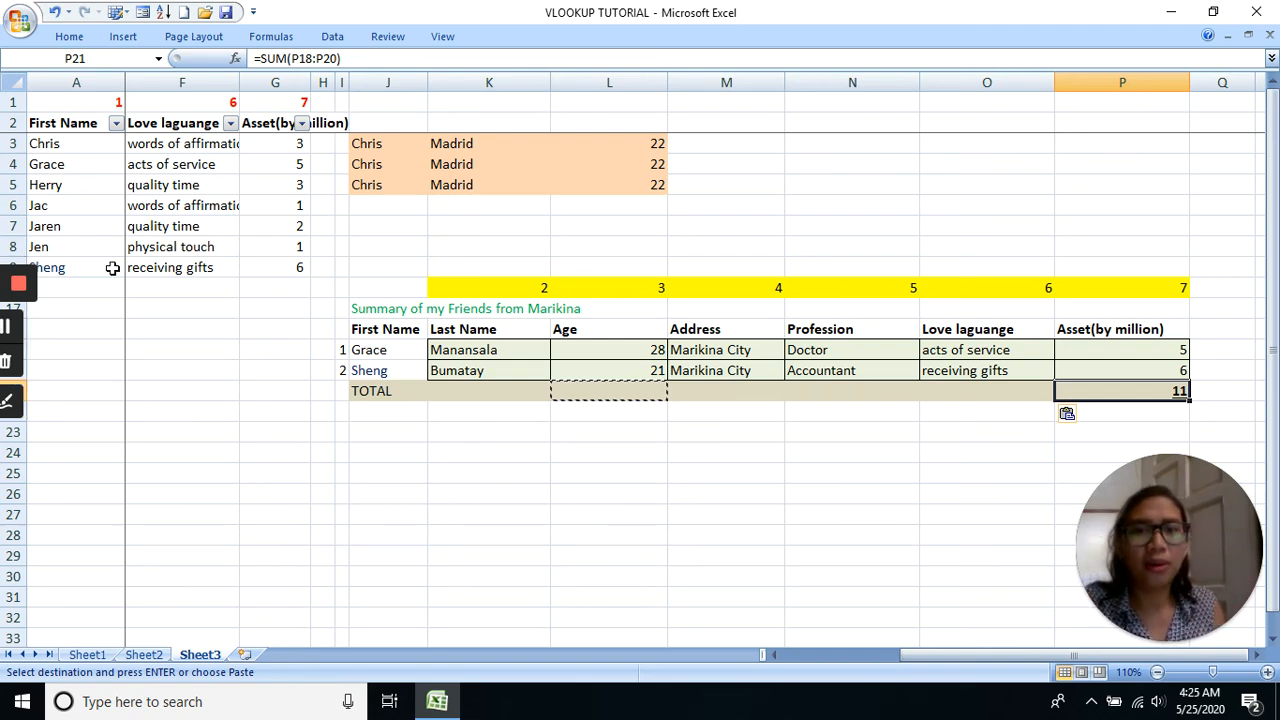
left_click(451, 410)
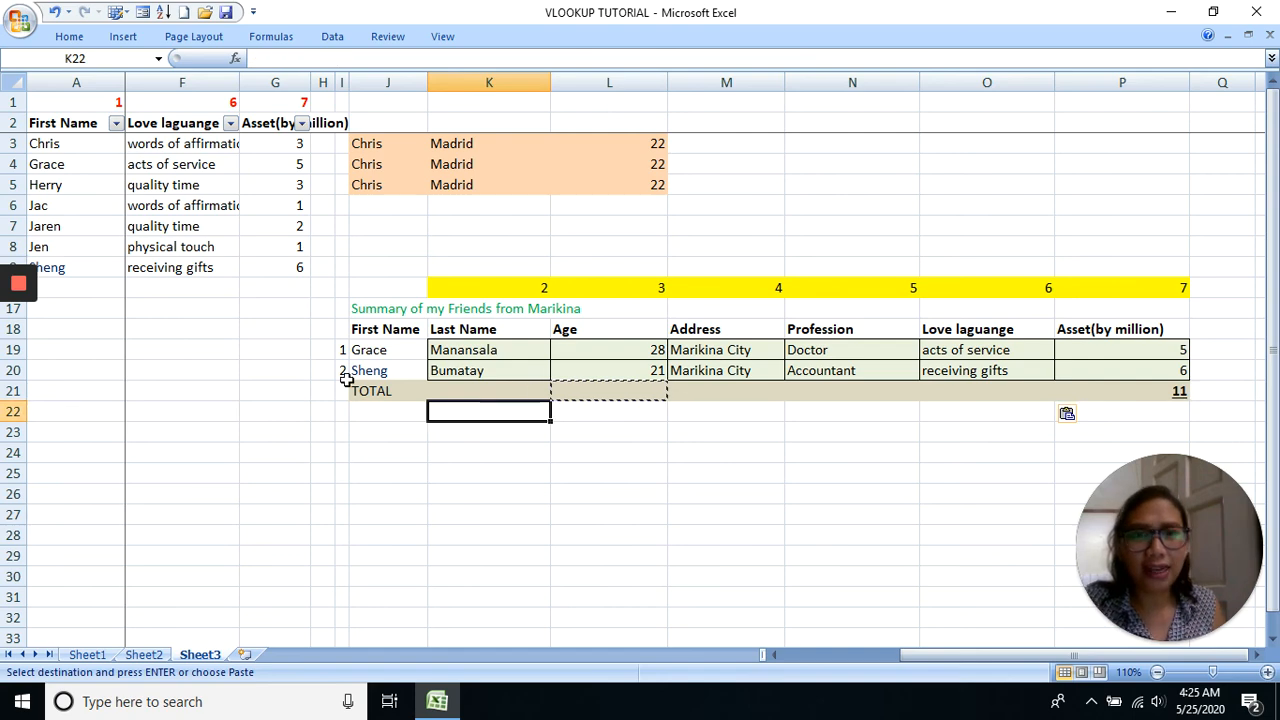
left_click(835, 656)
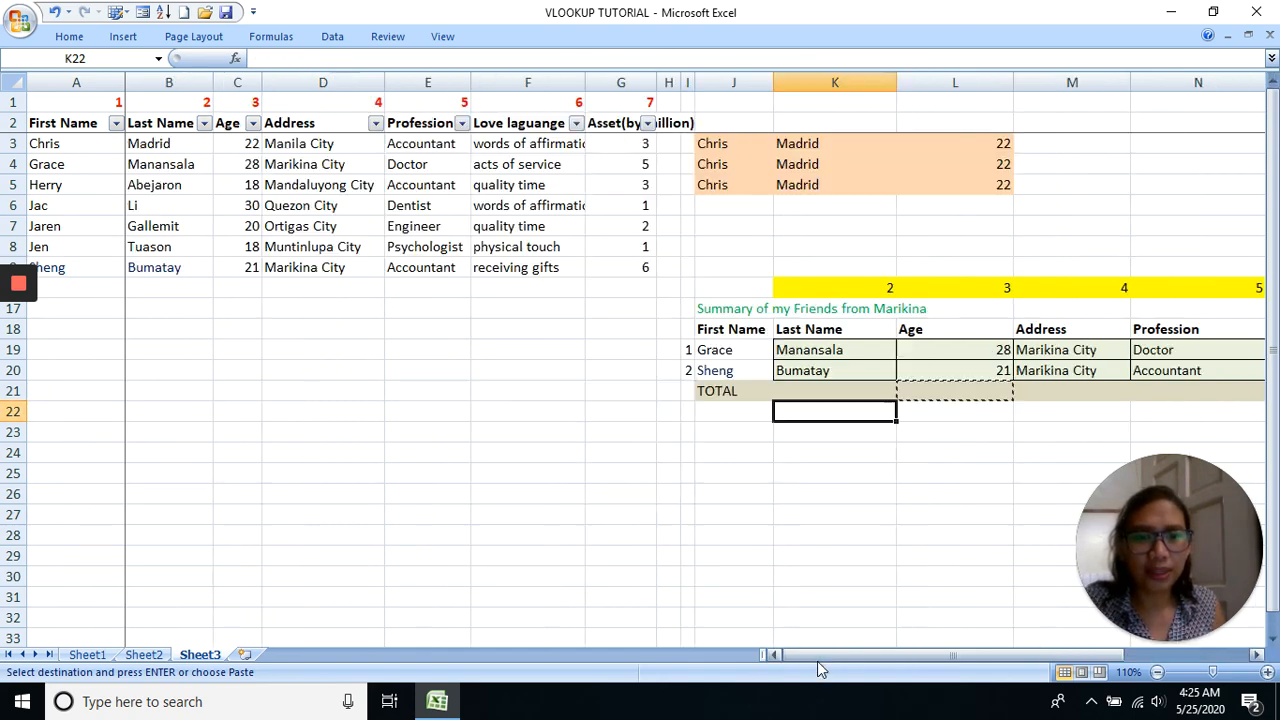
left_click(739, 549)
left_click(342, 363)
left_click(840, 424)
left_click(790, 354)
left_click(744, 375)
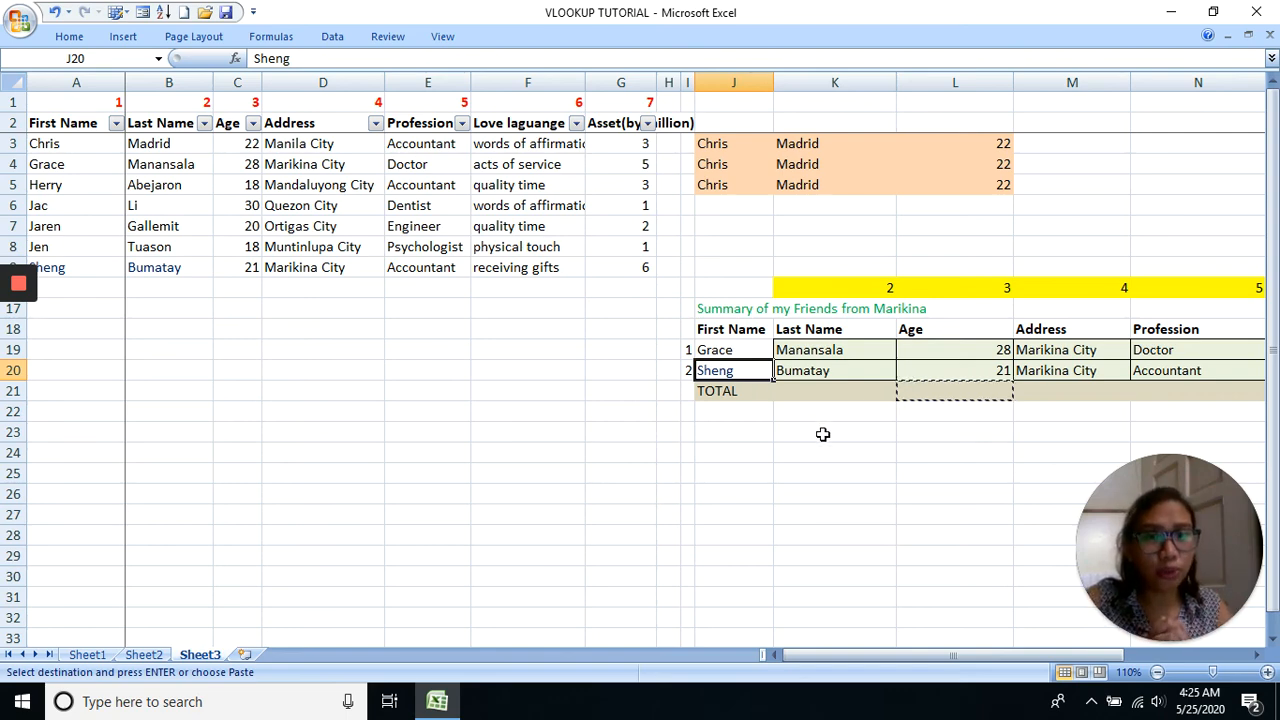
left_click(730, 308)
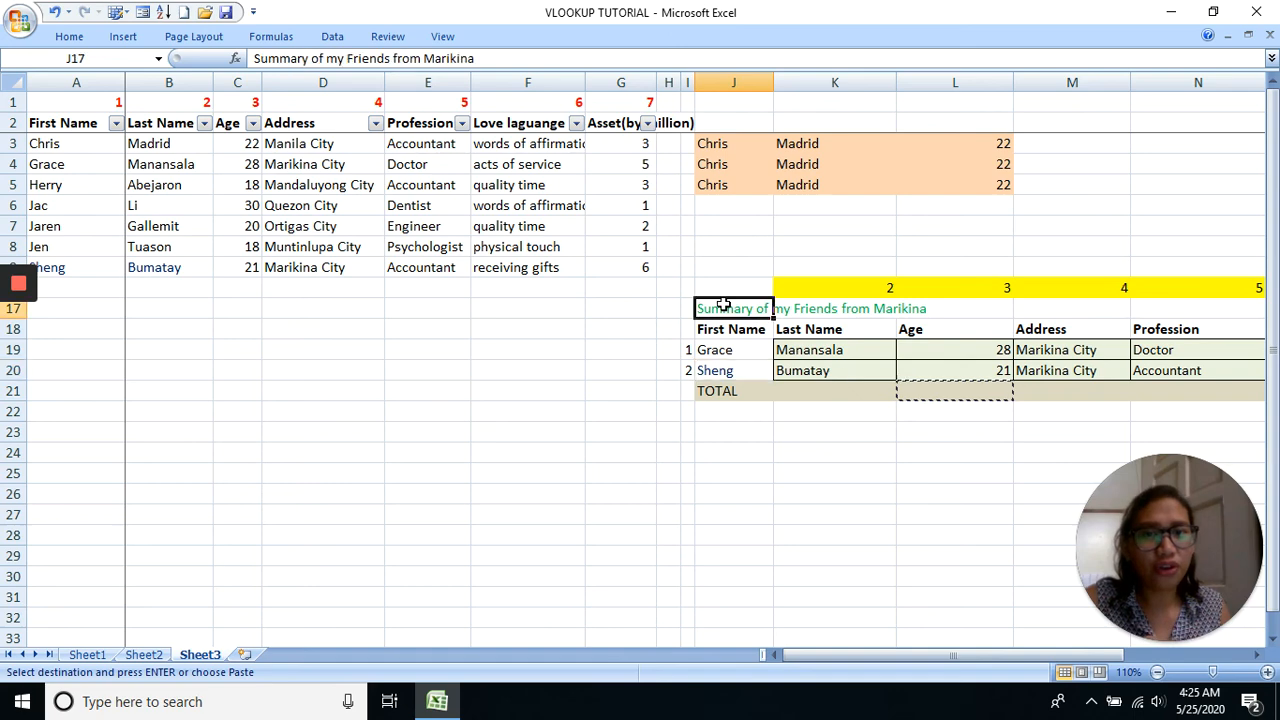
Replace the first name in J20 with one that is not in the source table
left_click(750, 369)
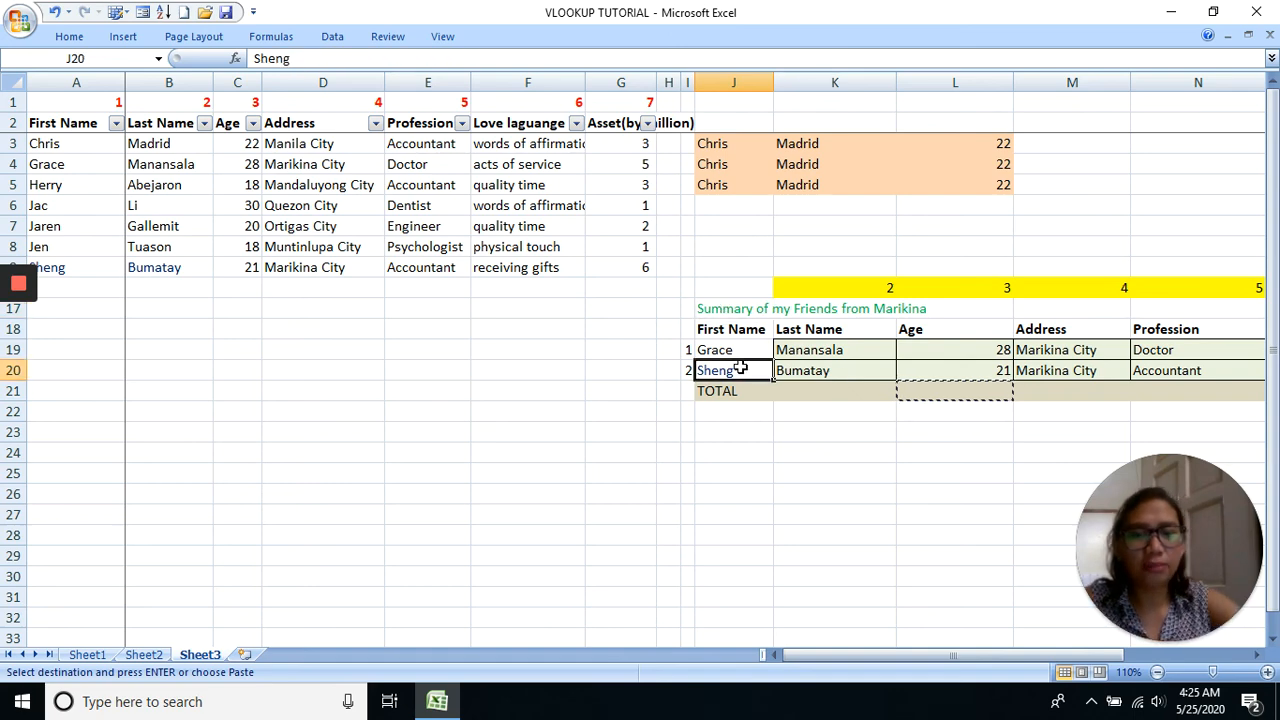
type("Tala")
key("Return")
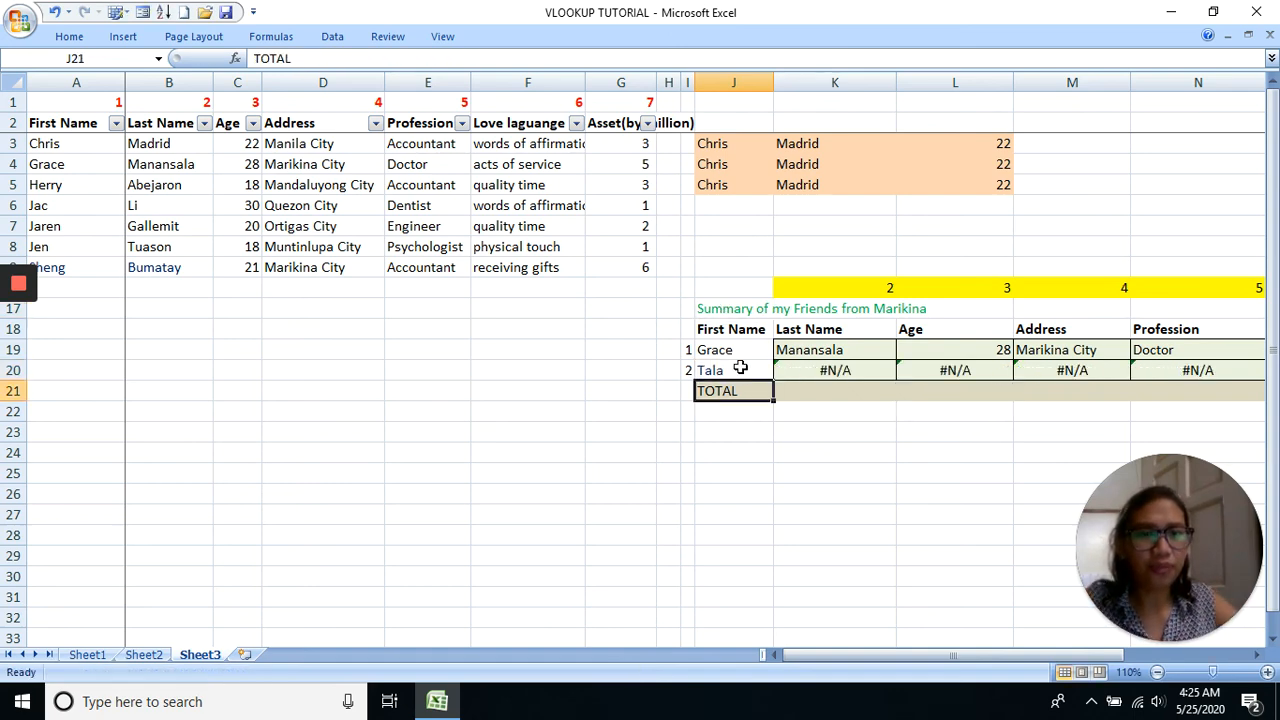
Inspect the VLOOKUP formulas across row 20 and compare their lookup range with the source table
left_click(882, 373)
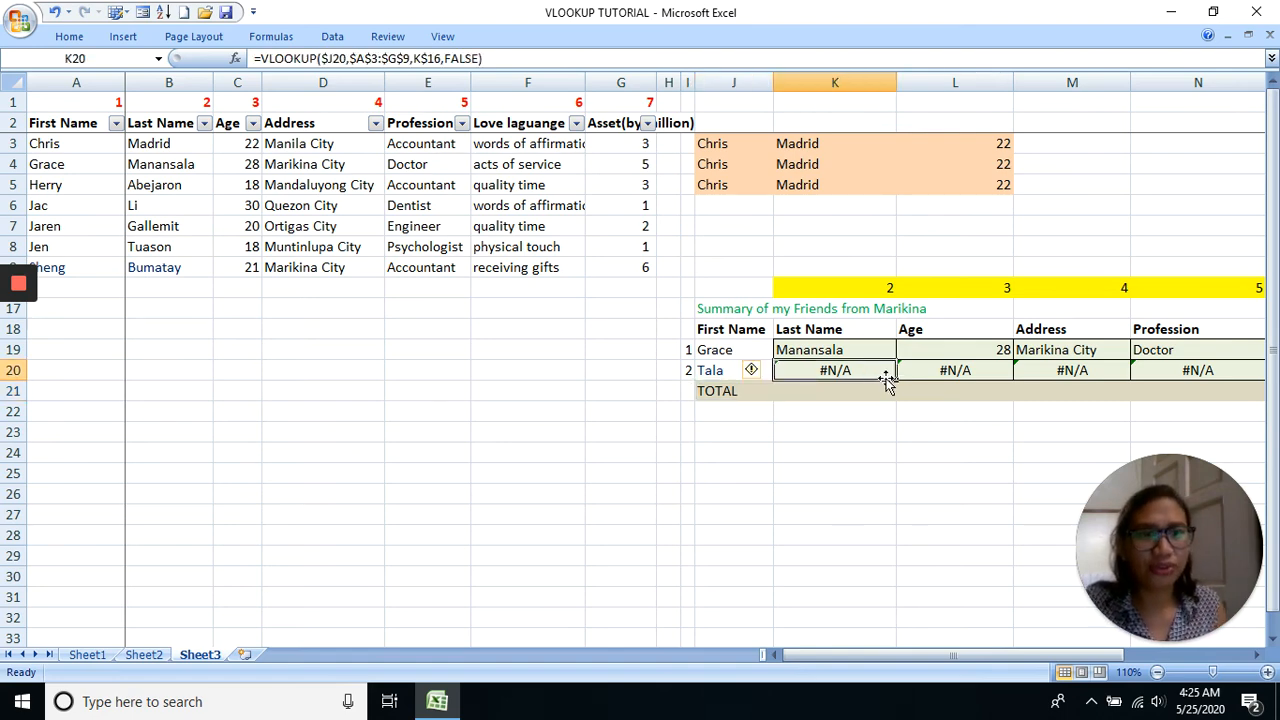
key("Right")
key("Right")
key("Right")
key("Right")
key("Right")
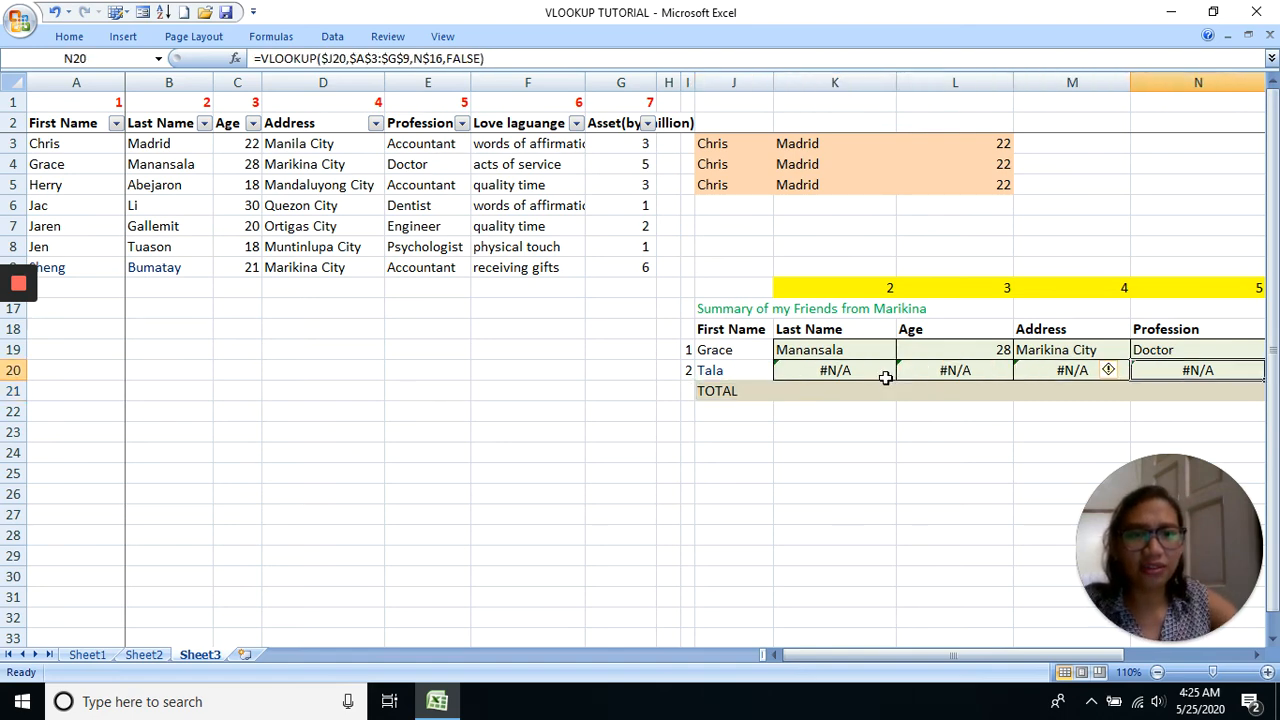
key("Left")
key("Home")
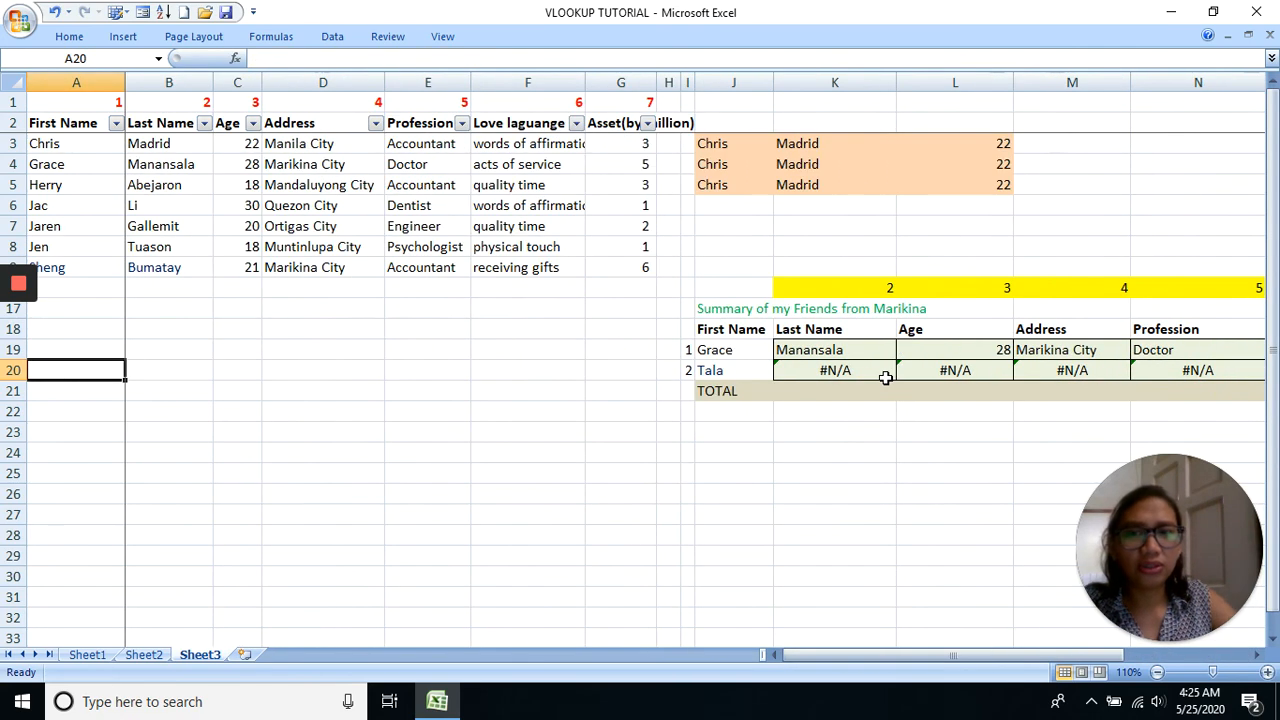
left_click(886, 377)
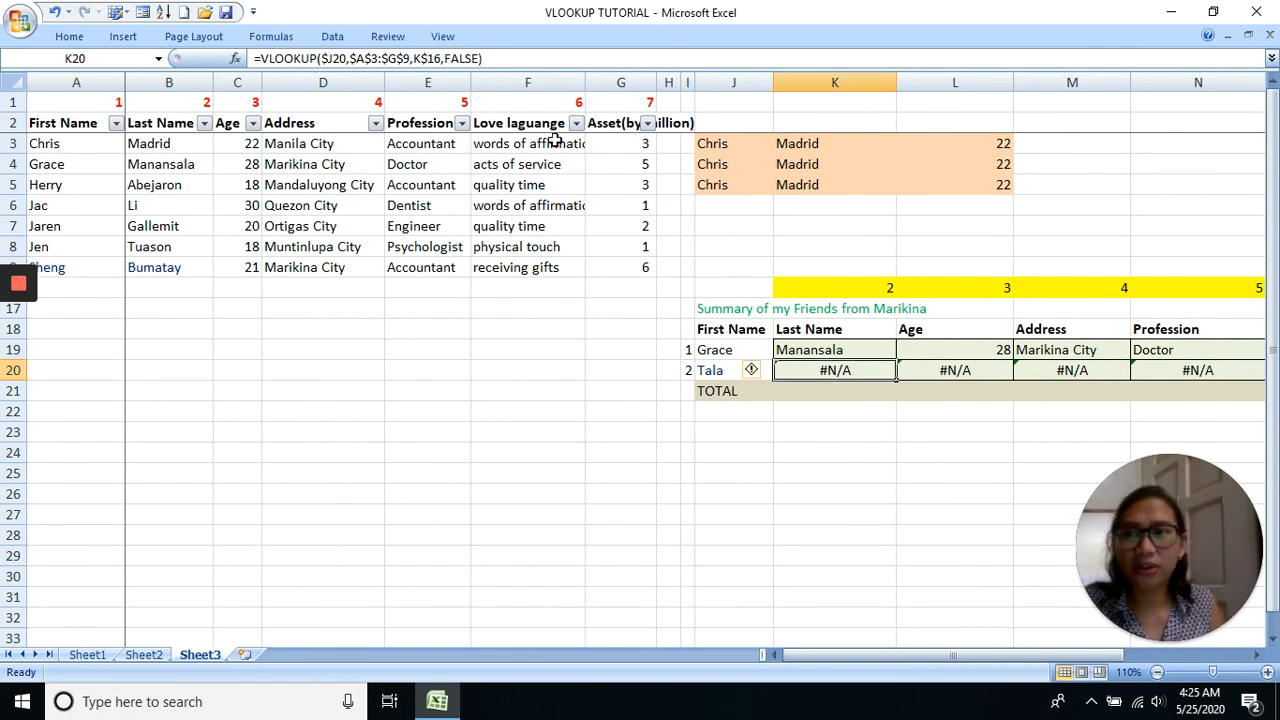
left_click_drag(55, 150, 250, 246)
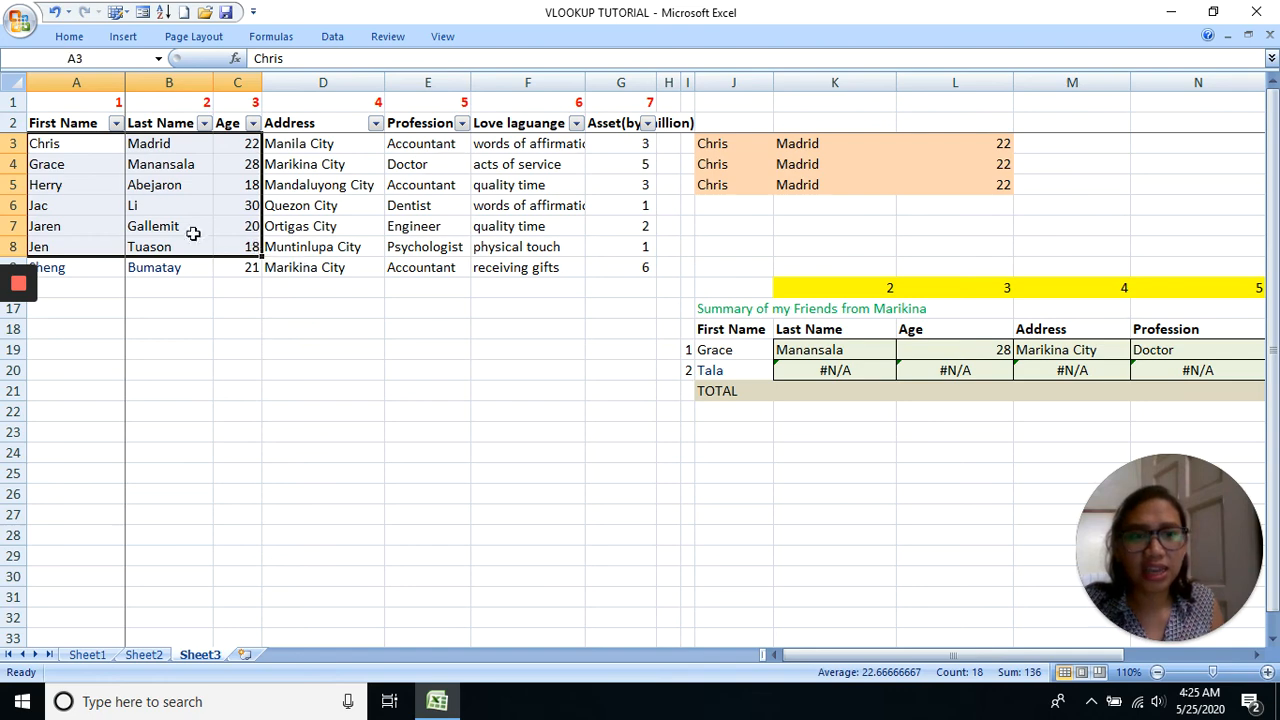
left_click(870, 368)
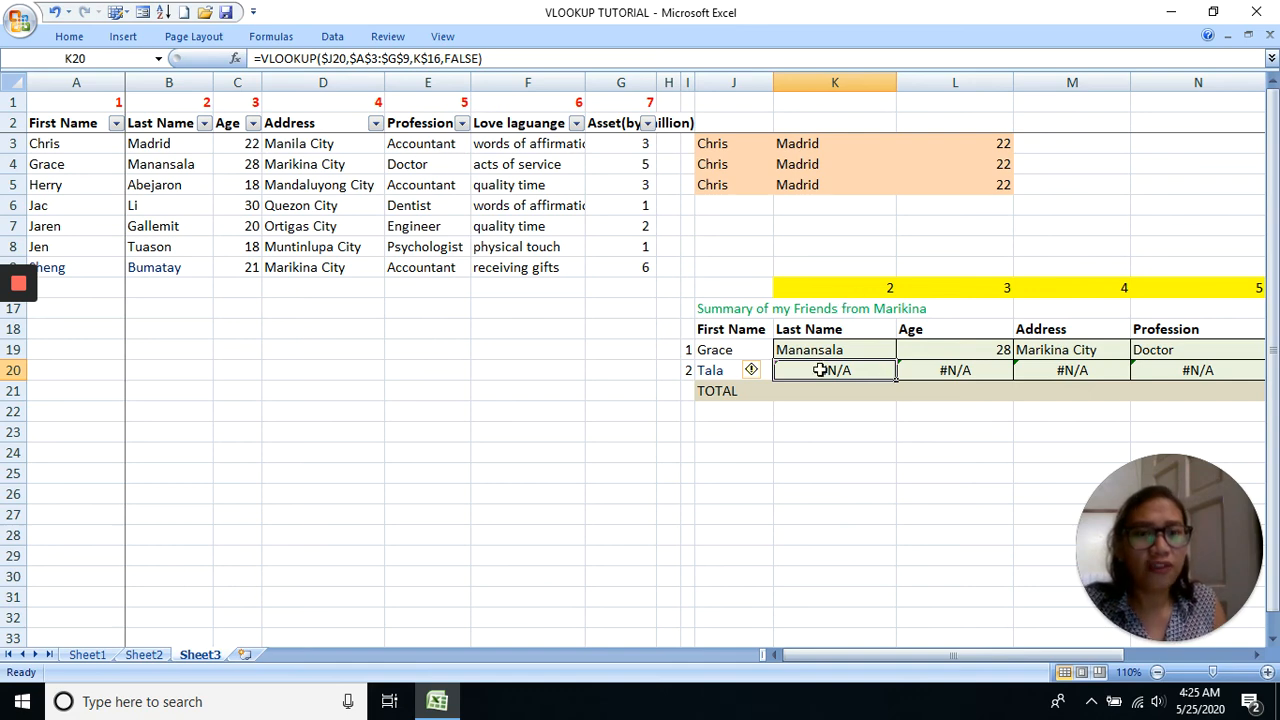
Inspect the TOTAL row across to the sum formula under Asset(by million) in P21
left_click(1048, 414)
left_click(1086, 392)
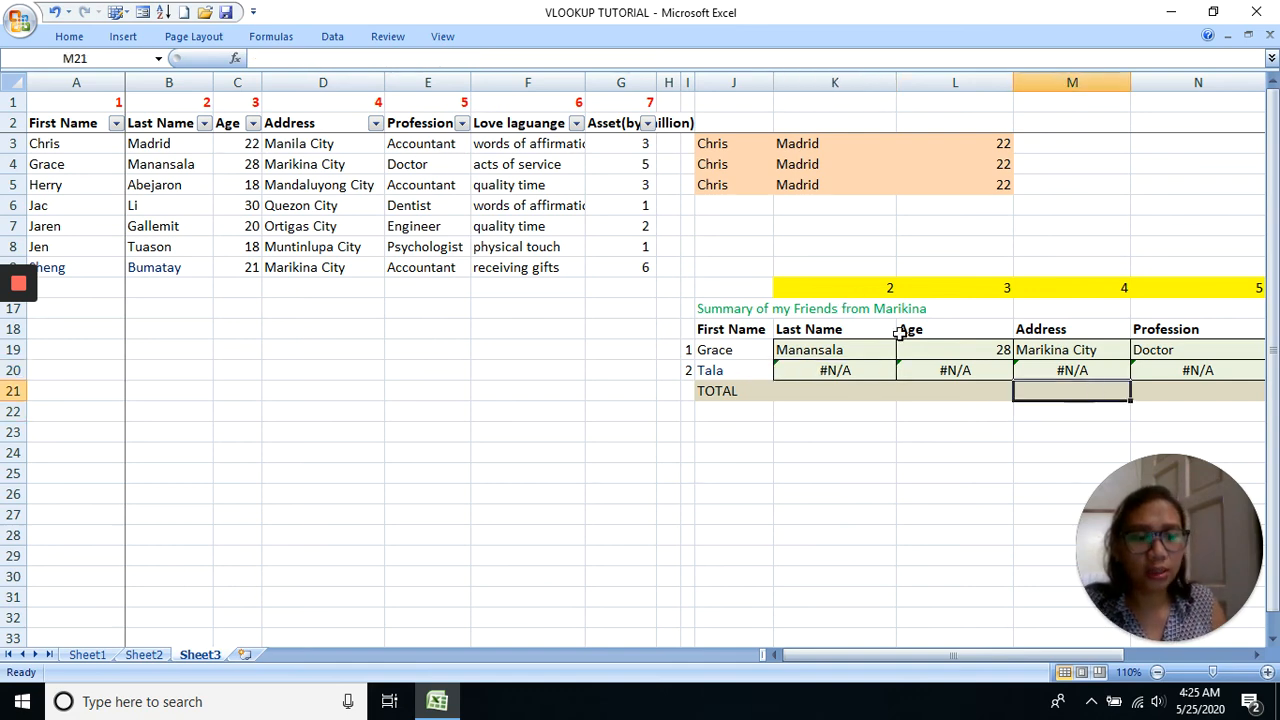
key("Right")
key("Right")
key("Right")
key("Right")
key("Left")
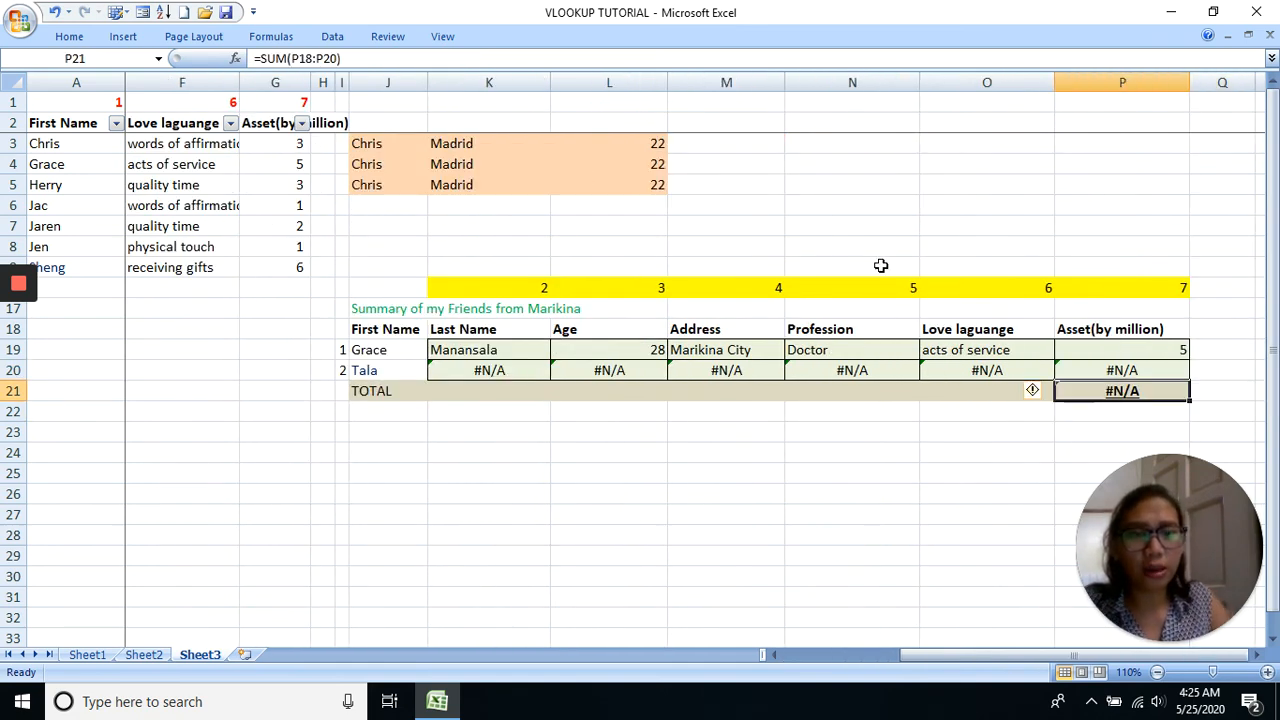
Wrap the VLOOKUP in P20 in an IFERROR function that returns 0 when the lookup fails
left_click(1145, 373)
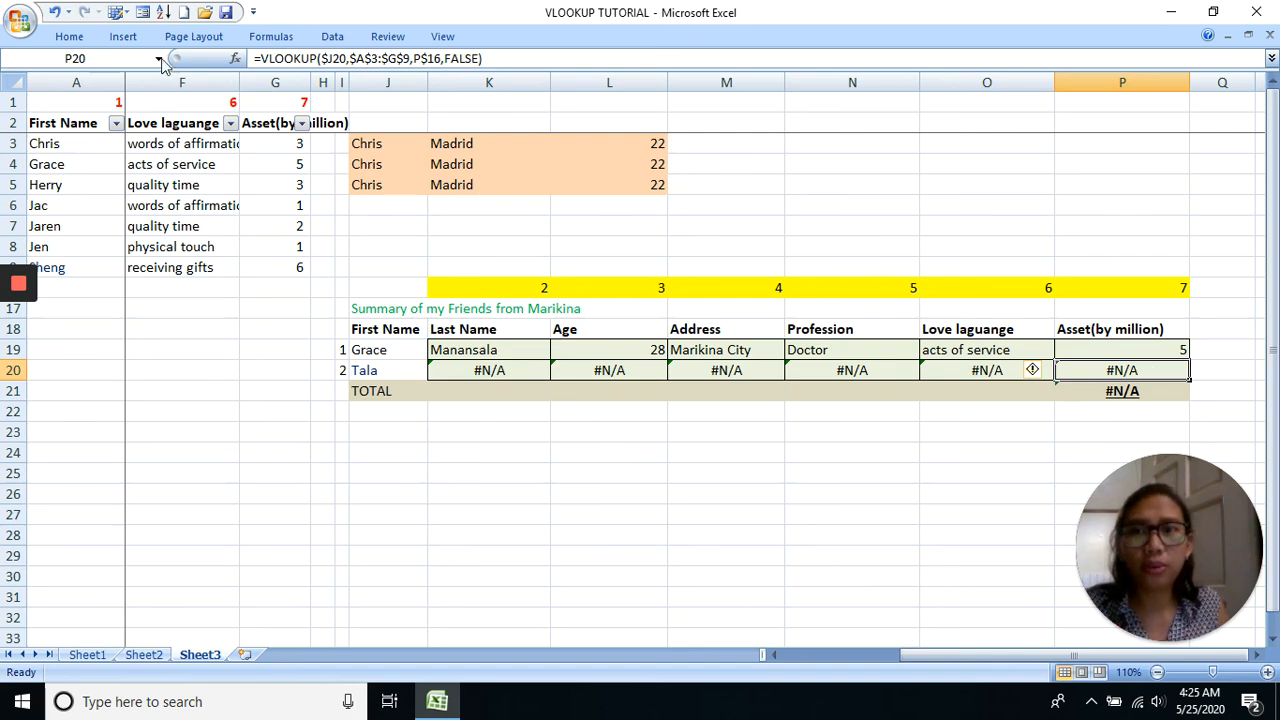
left_click(260, 61)
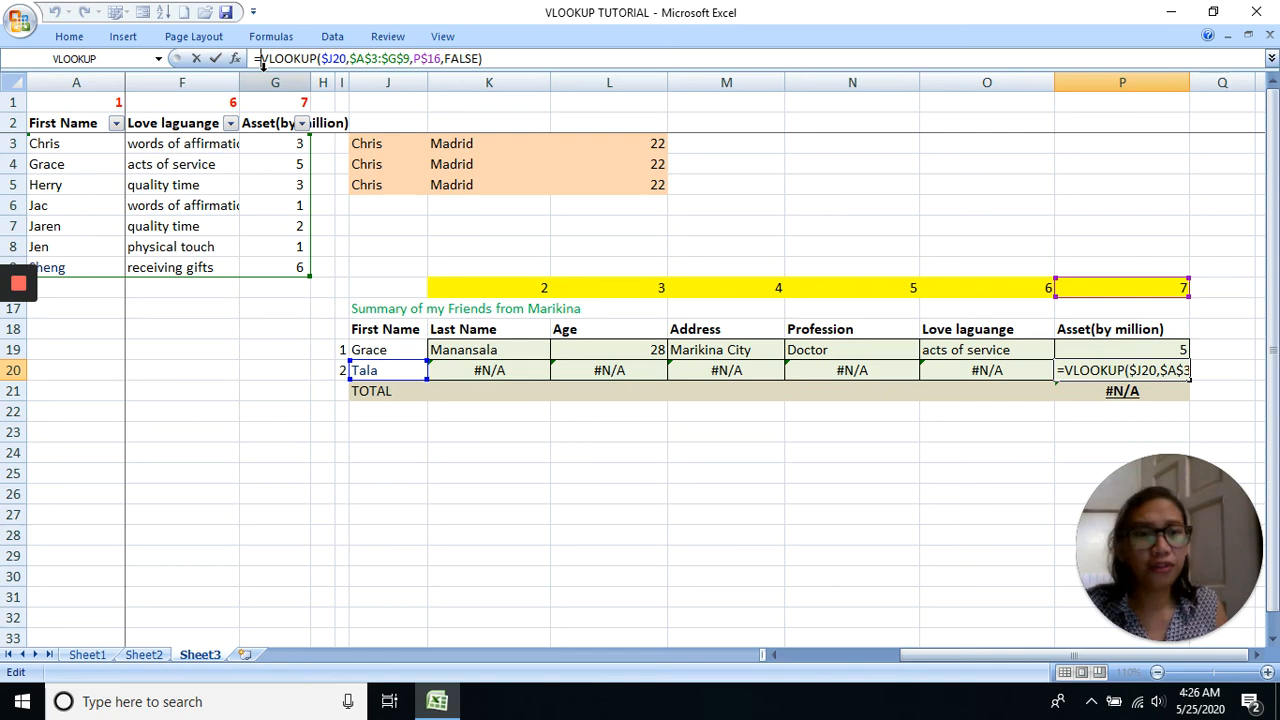
type("ifer")
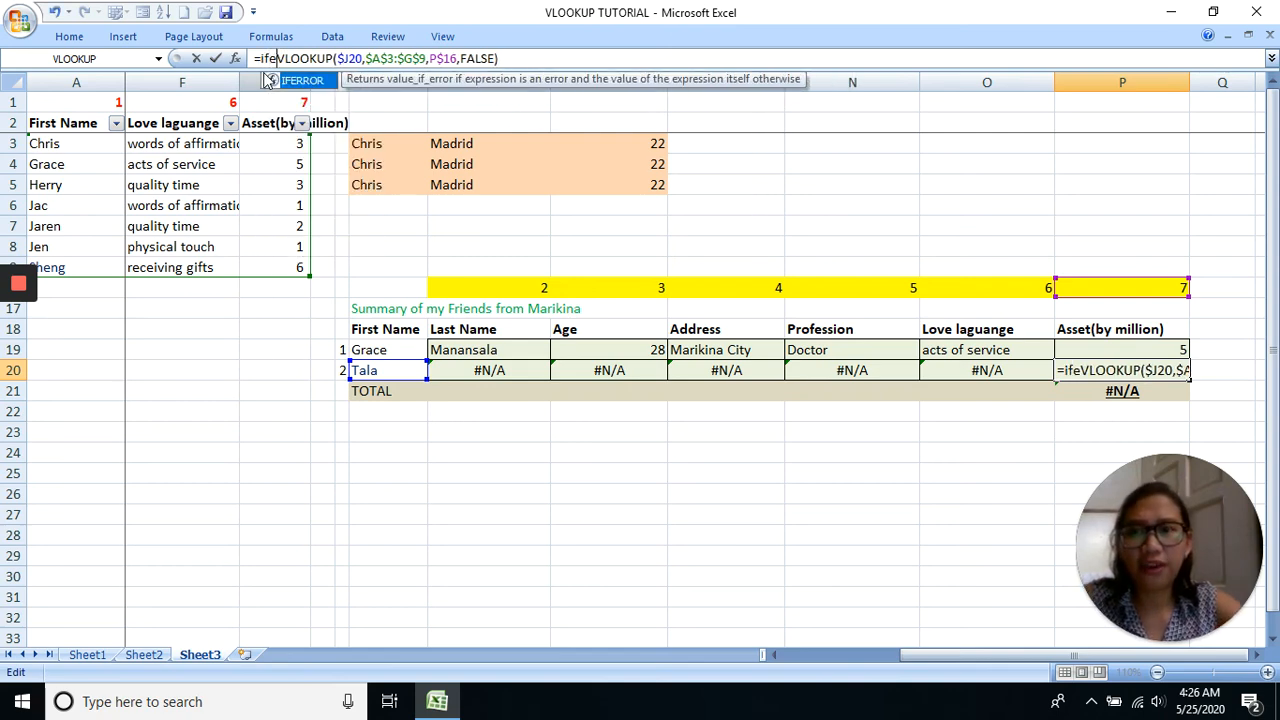
type("r")
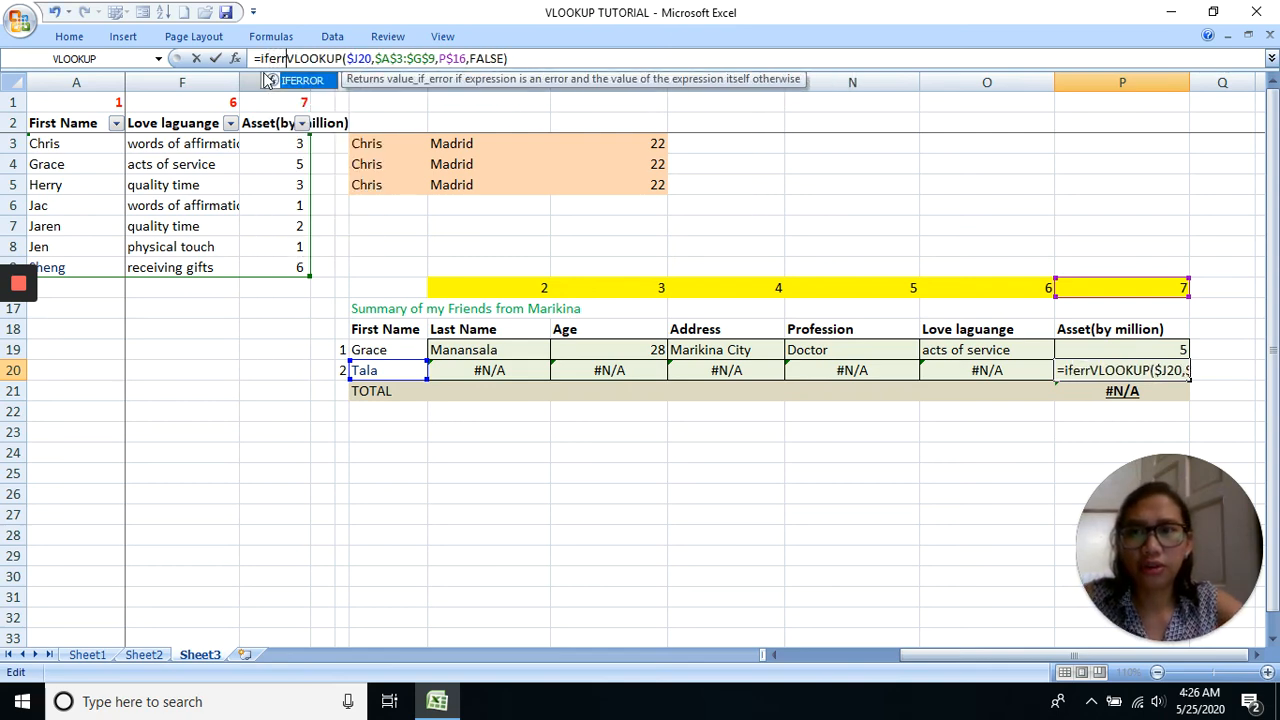
type("or(")
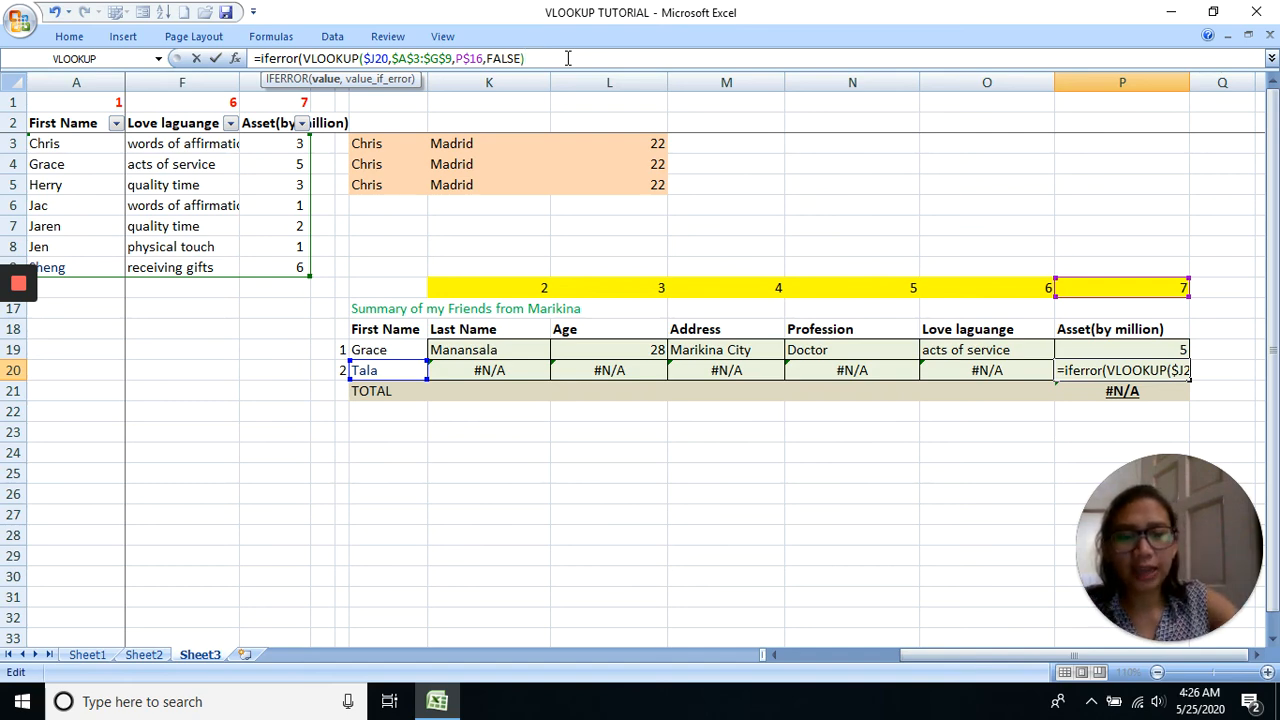
type(",")
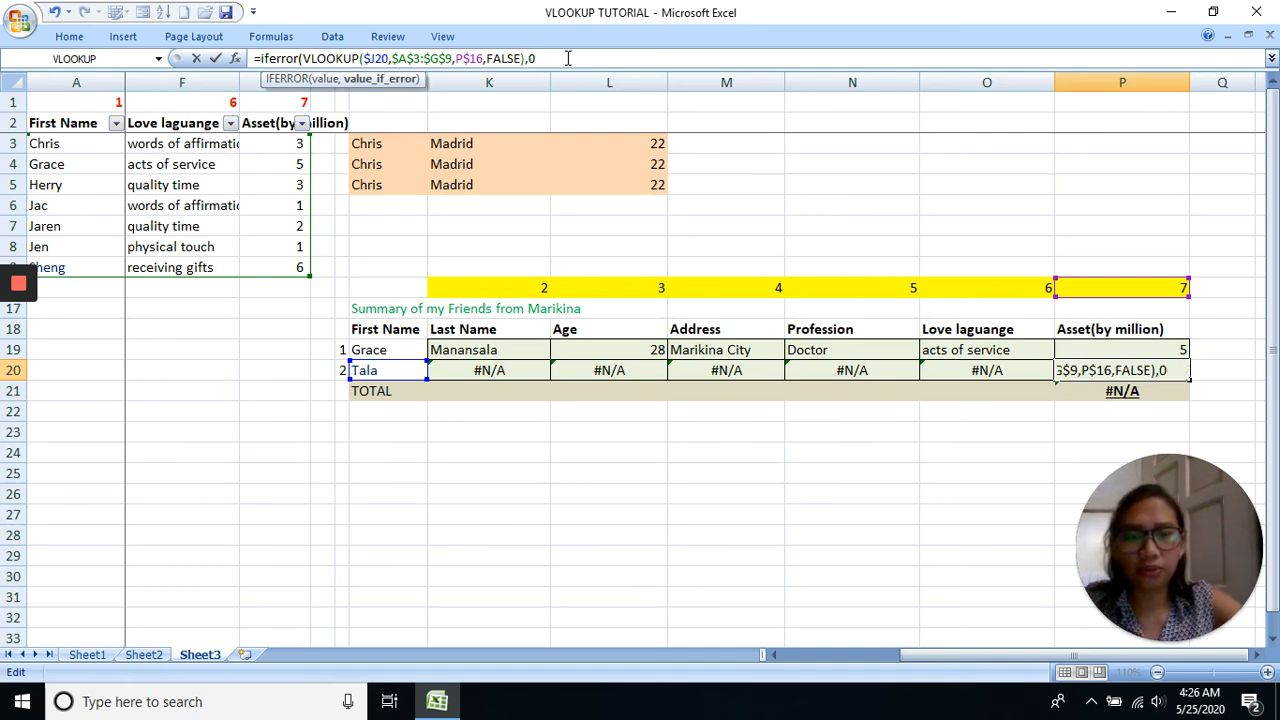
type("0)")
key("Return")
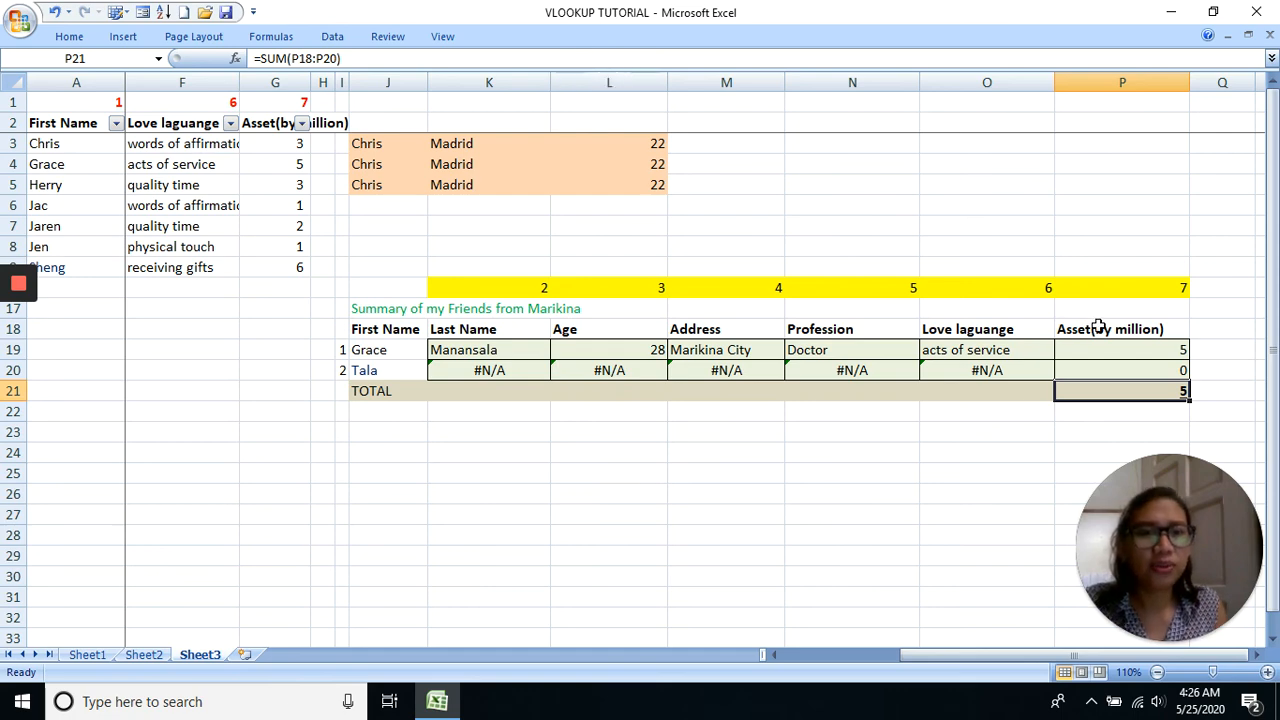
Fill the IFERROR formula from P20 back across row 20 to the Last Name cell K20
left_click(1100, 366)
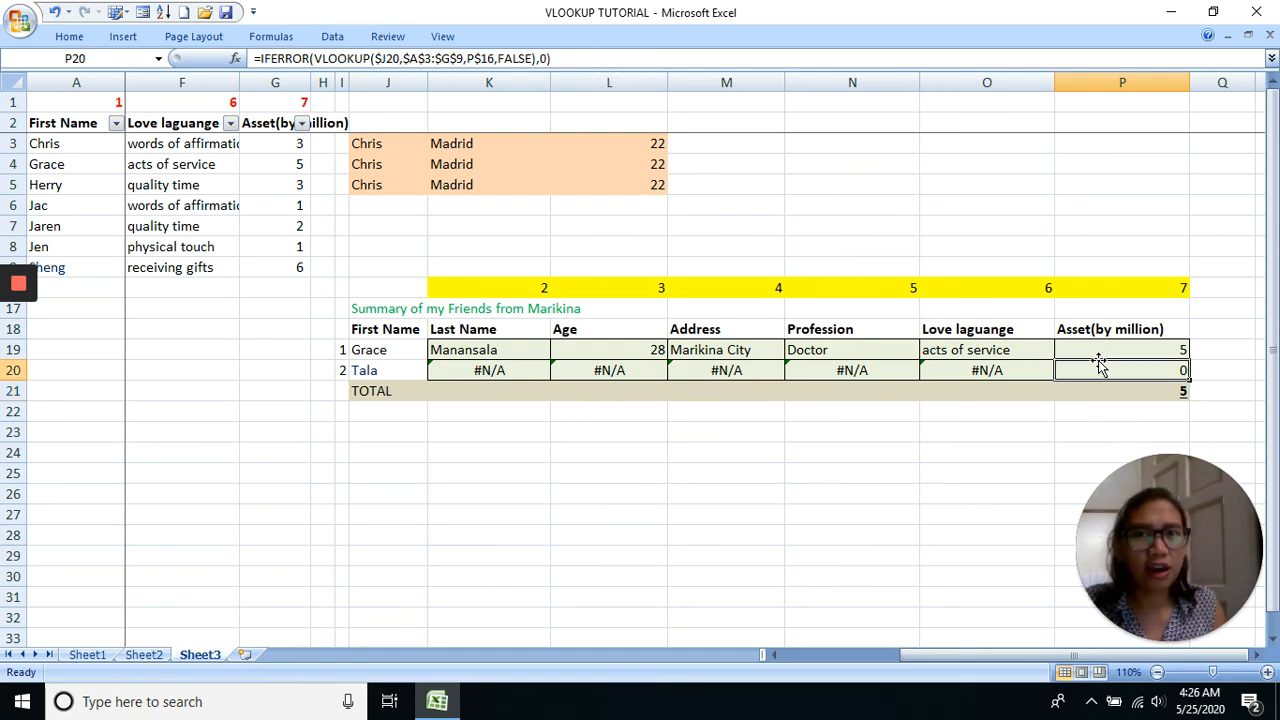
left_click_drag(1020, 370, 436, 368)
left_click(1170, 370)
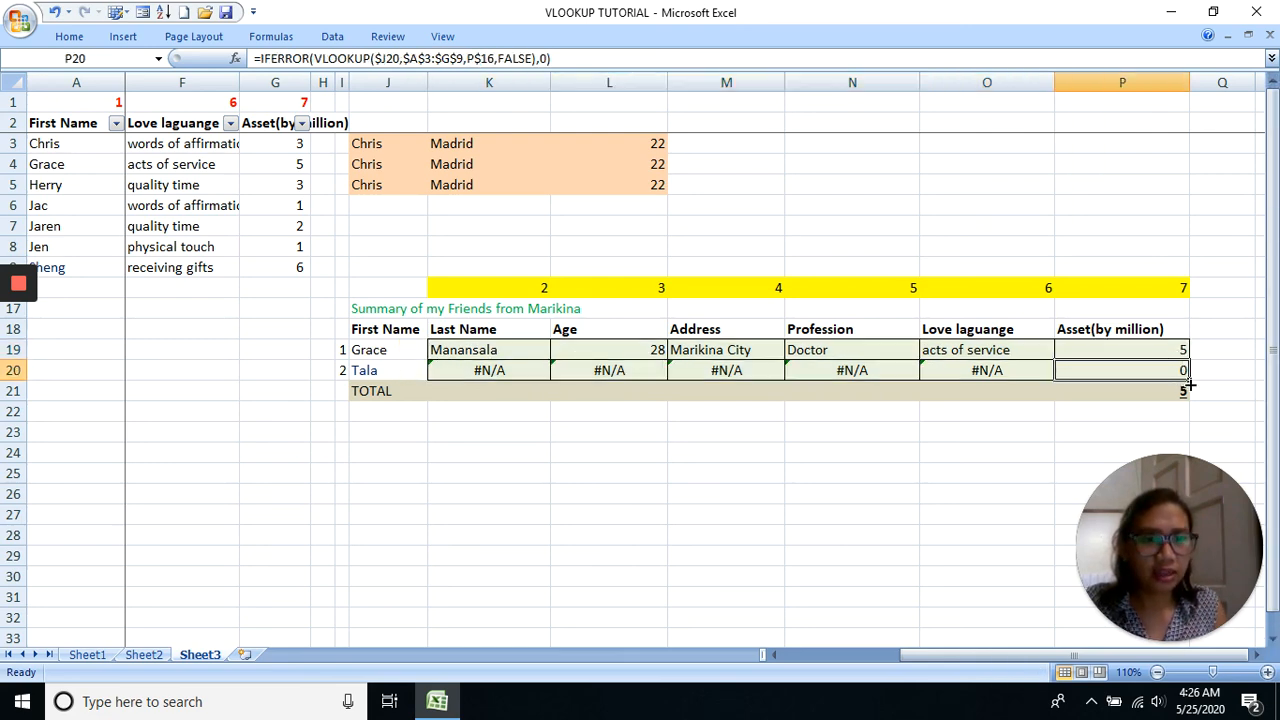
left_click_drag(1190, 384, 479, 368)
left_click(572, 452)
Inspect the filled IFERROR formulas across row 20 and the first name in J20 that they look up
left_click(517, 367)
double_click(519, 370)
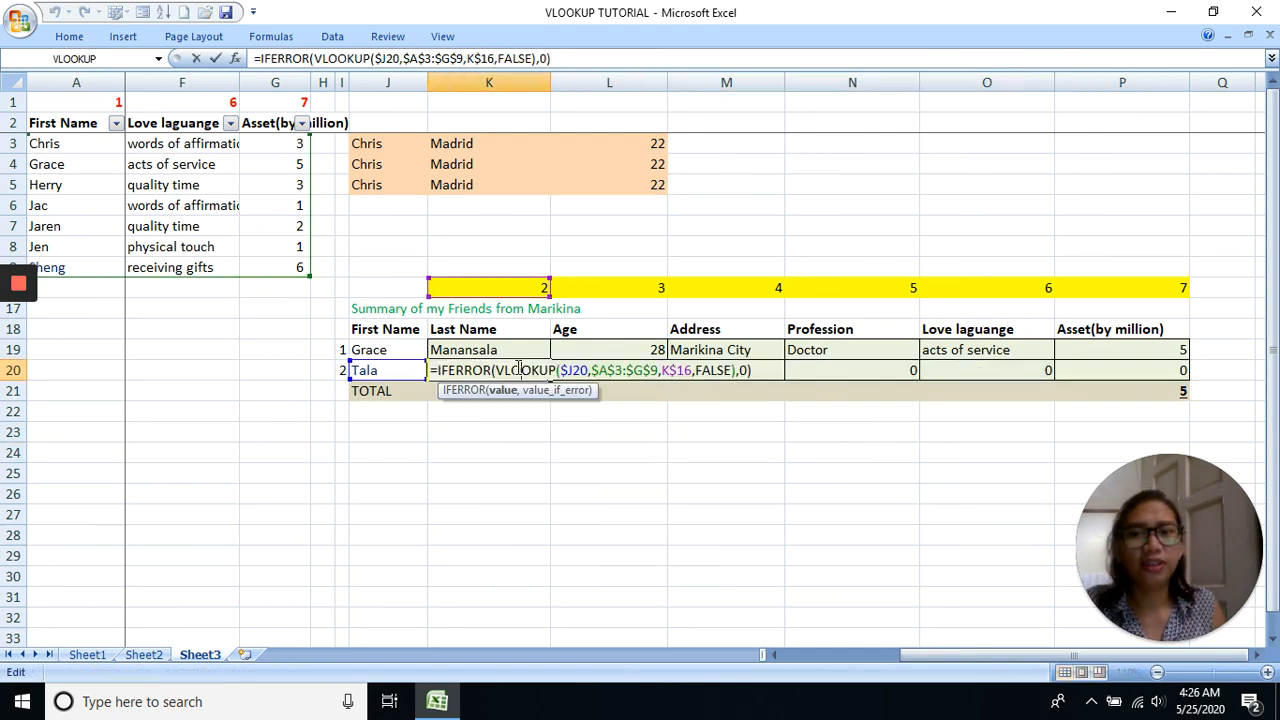
left_click(641, 370)
double_click(641, 370)
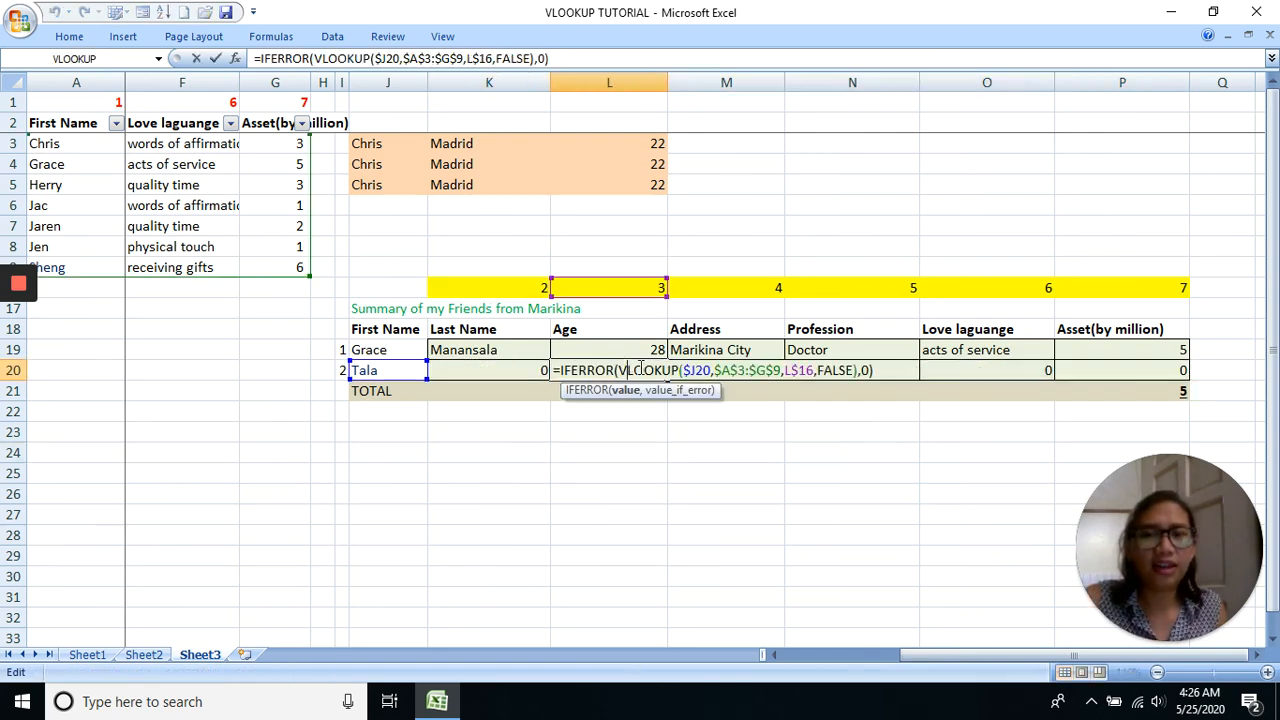
key("Escape")
left_click(849, 371)
left_click(845, 472)
left_click(1084, 375)
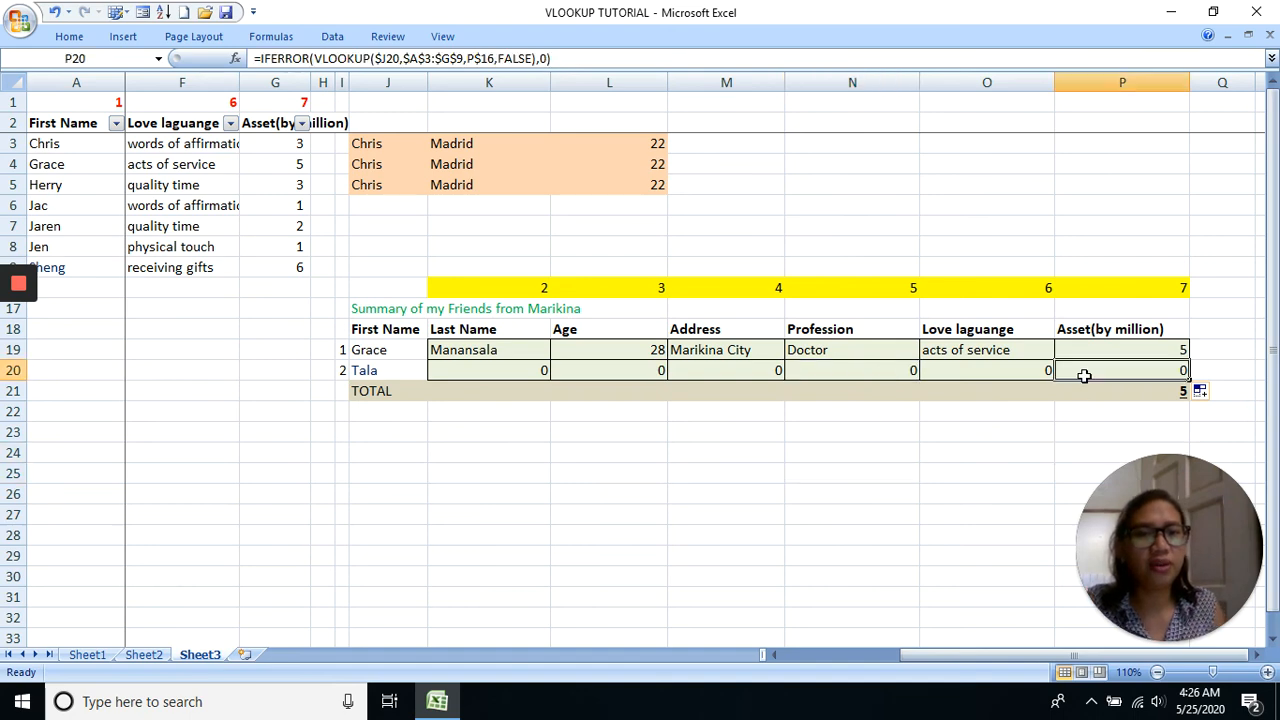
left_click(455, 365)
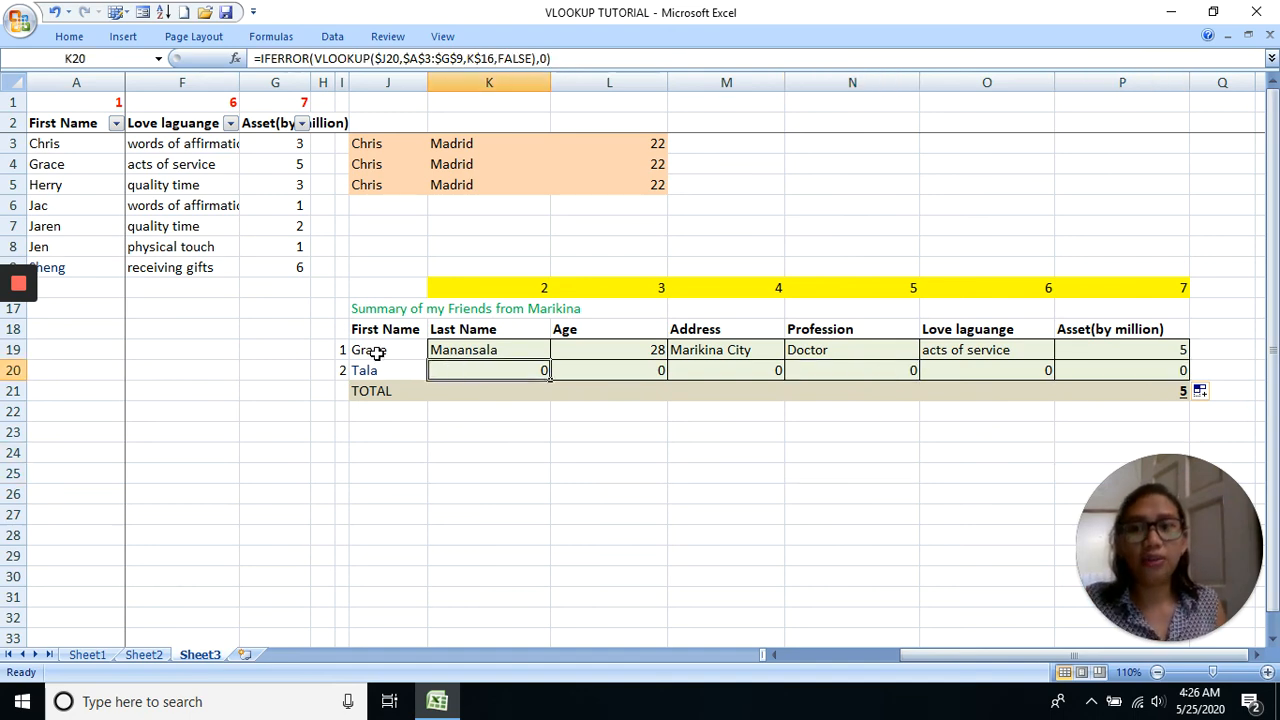
left_click(372, 368)
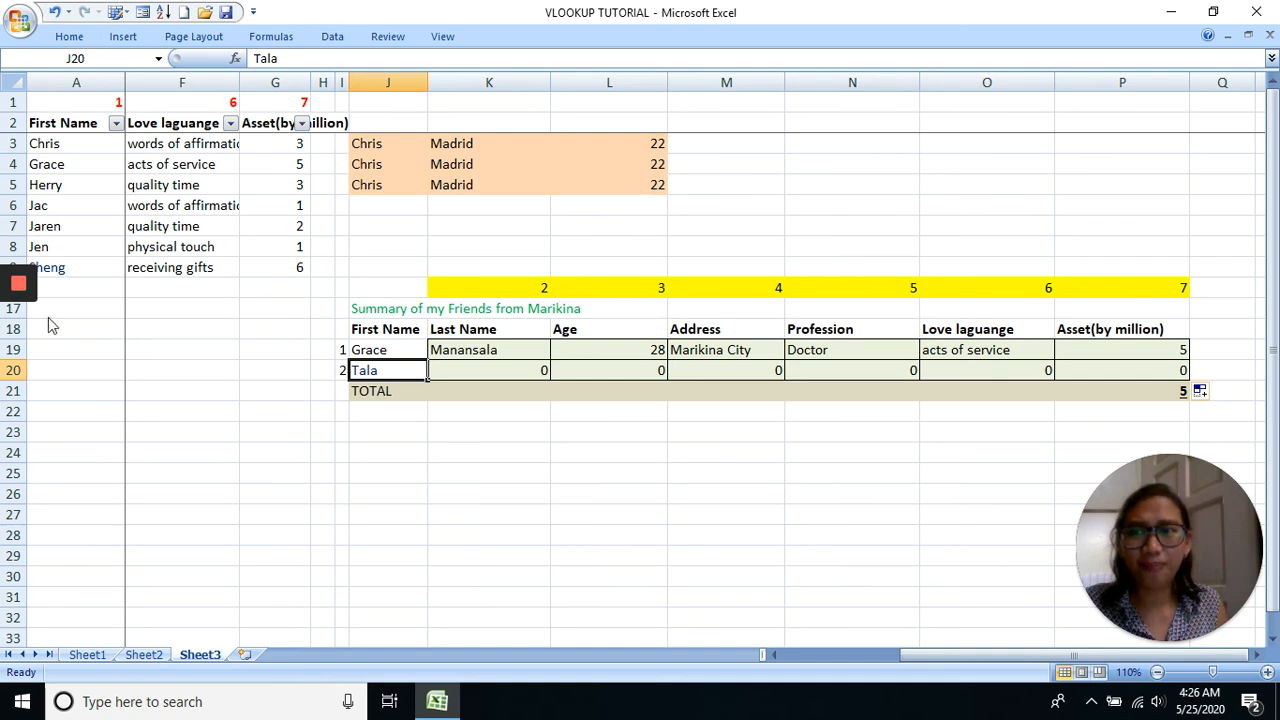
mouse_move(21, 332)
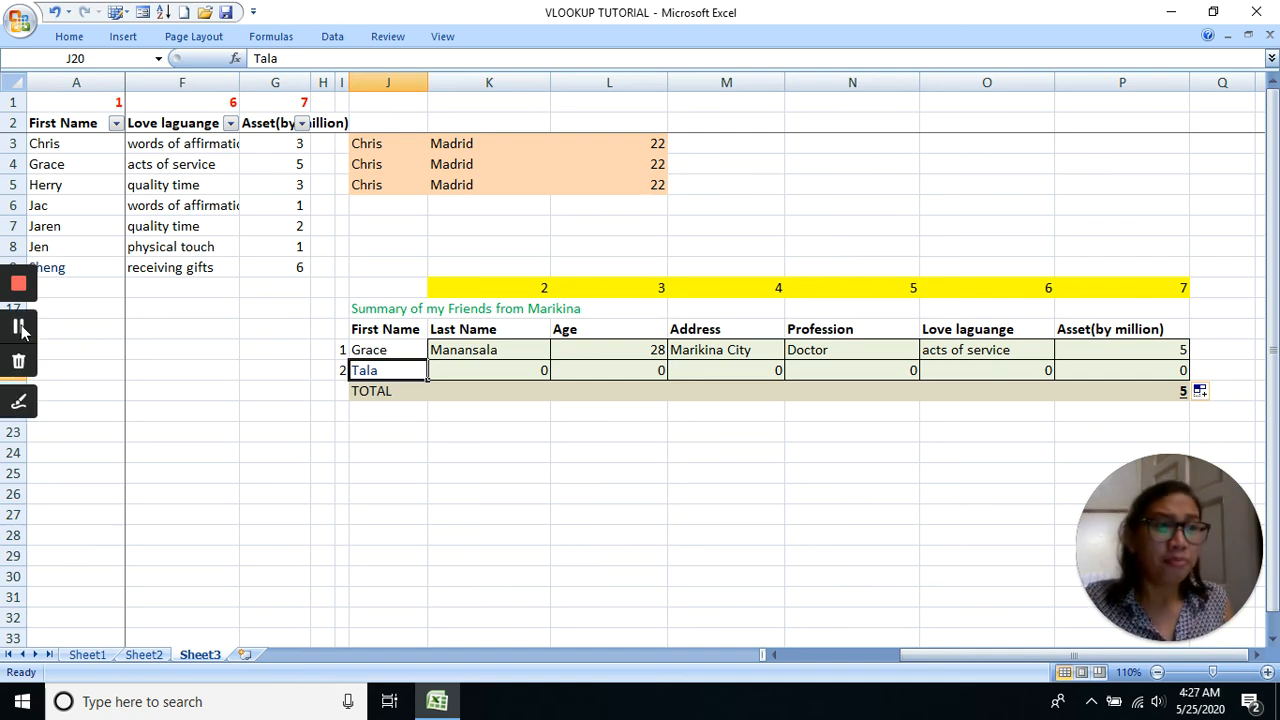